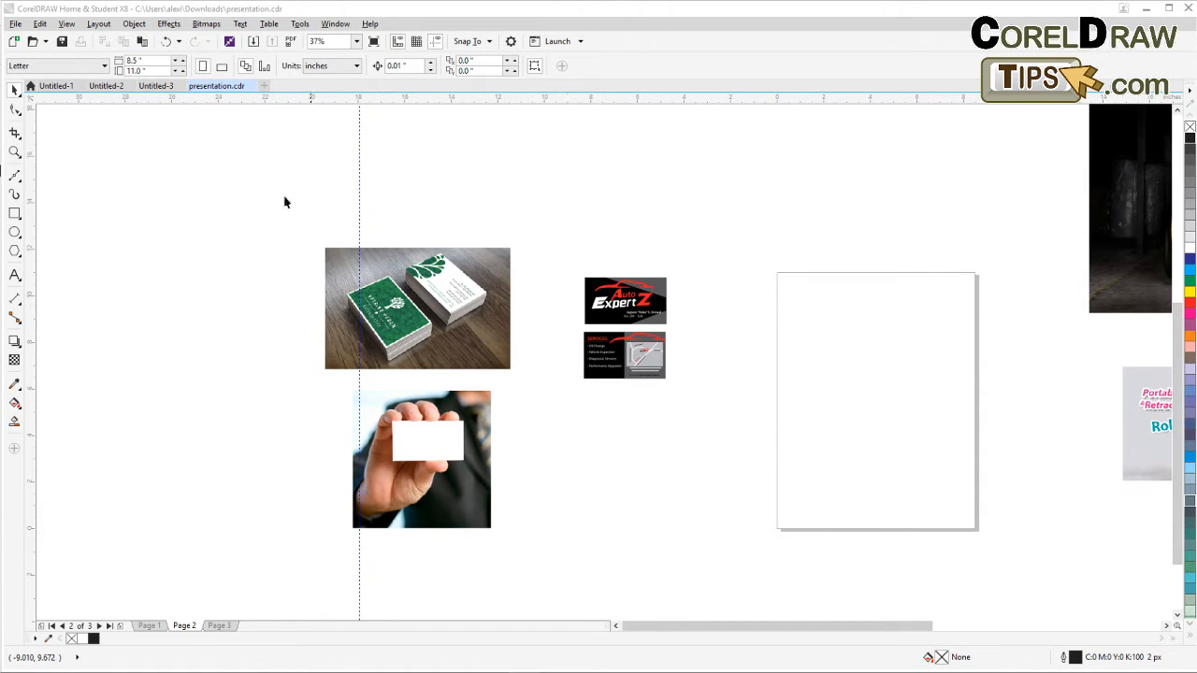
Browse the page 2 artwork, zooming in on the Auto ExpertZ front and back card designs.
left_click_drag(715, 372, 496, 437)
scroll(486, 376, "up", 3)
scroll(472, 416, "down", 2)
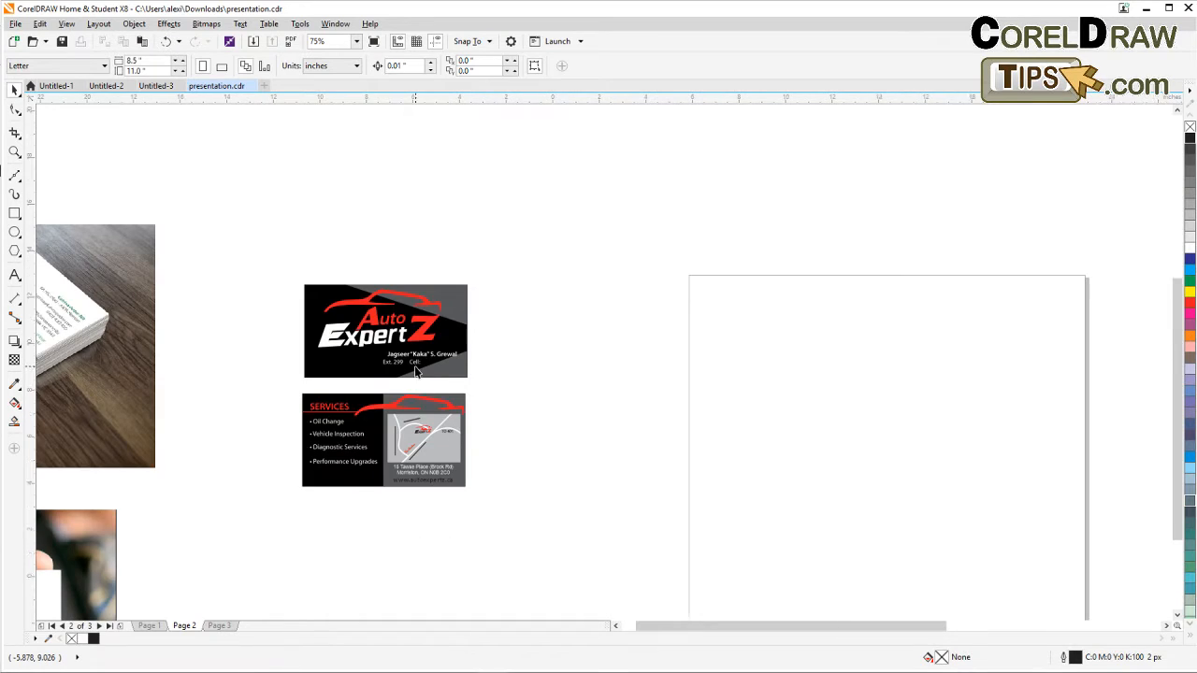
scroll(413, 372, "down", 2)
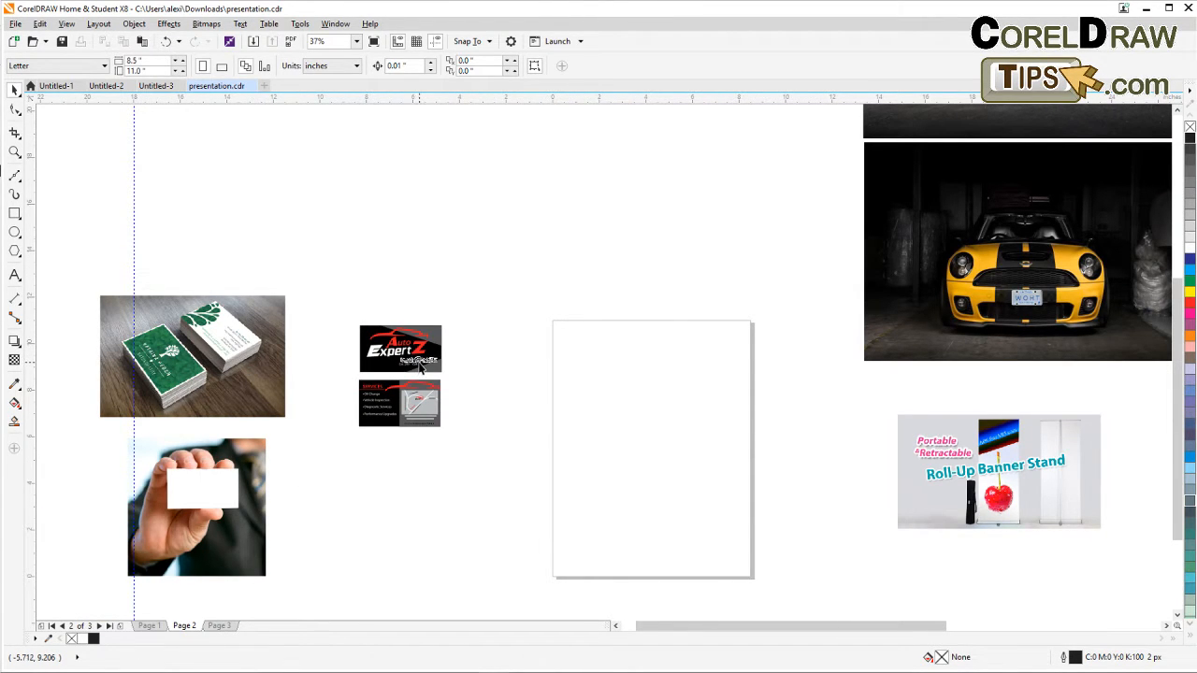
left_click(419, 361)
key("Escape")
scroll(367, 406, "up", 4)
left_click_drag(495, 437, 340, 498)
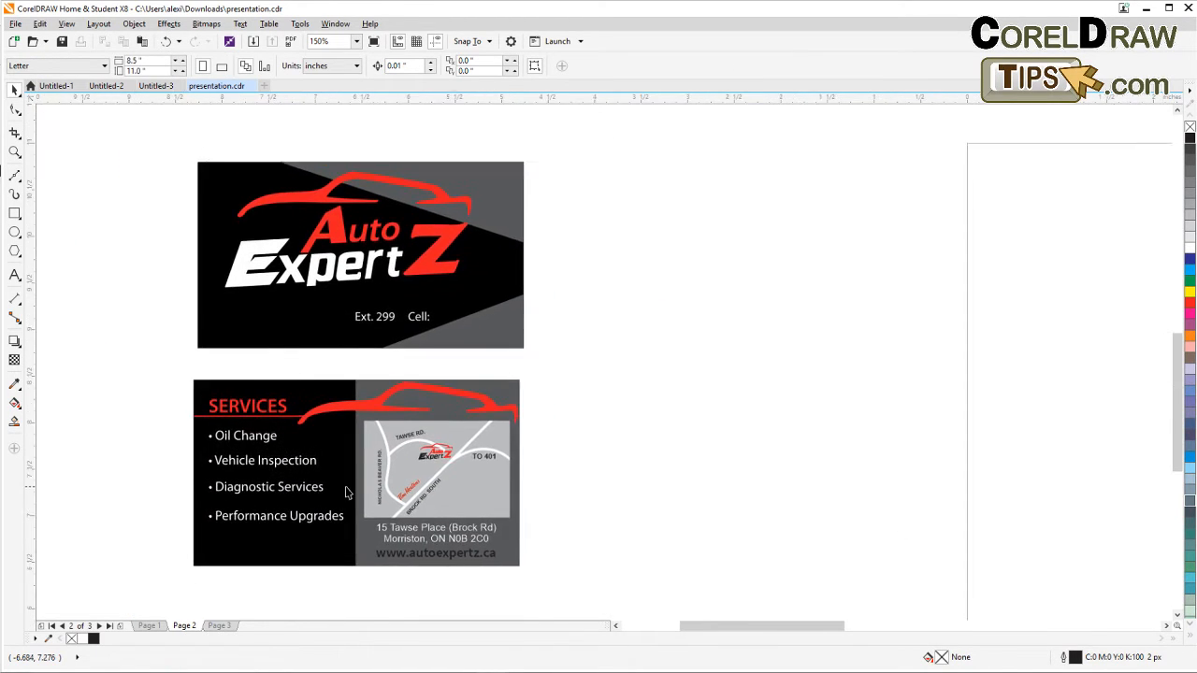
scroll(347, 487, "down", 1)
scroll(346, 461, "up", 1)
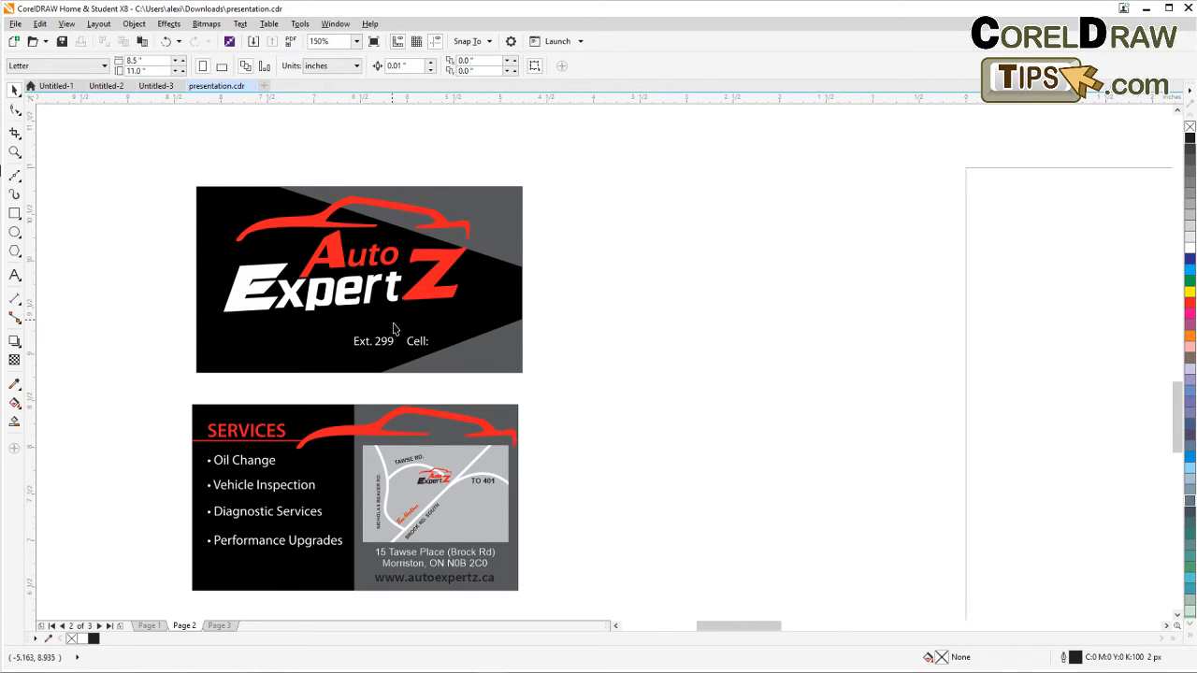
scroll(419, 345, "down", 1)
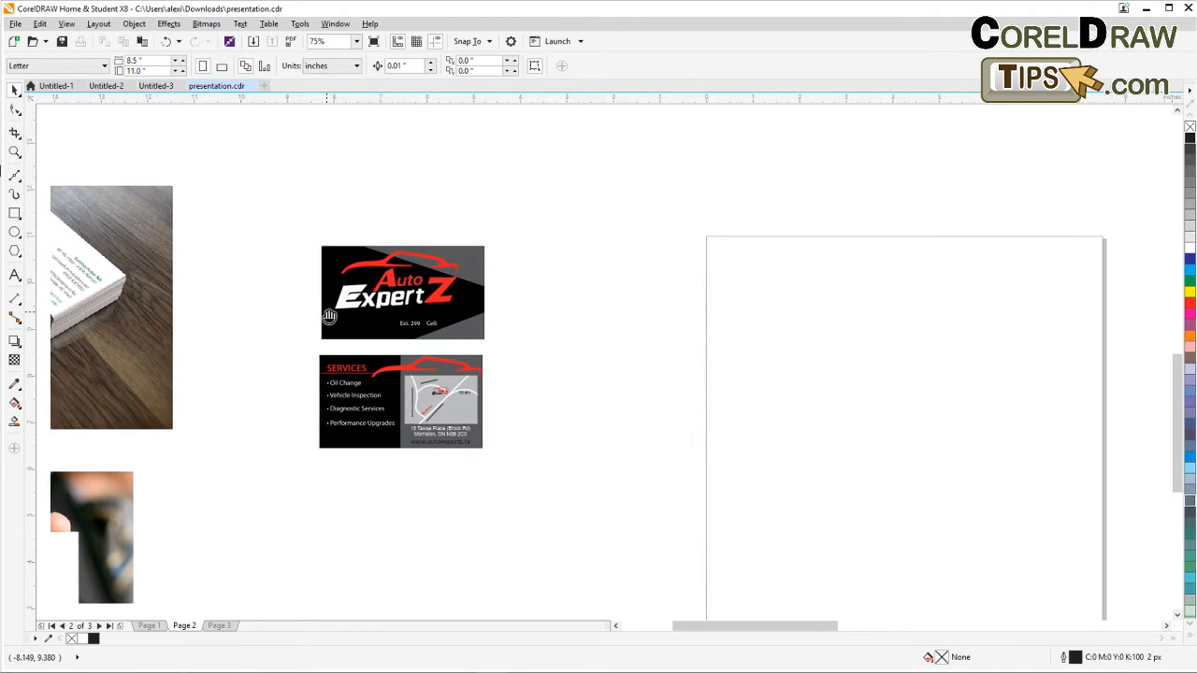
left_click_drag(311, 360, 423, 346)
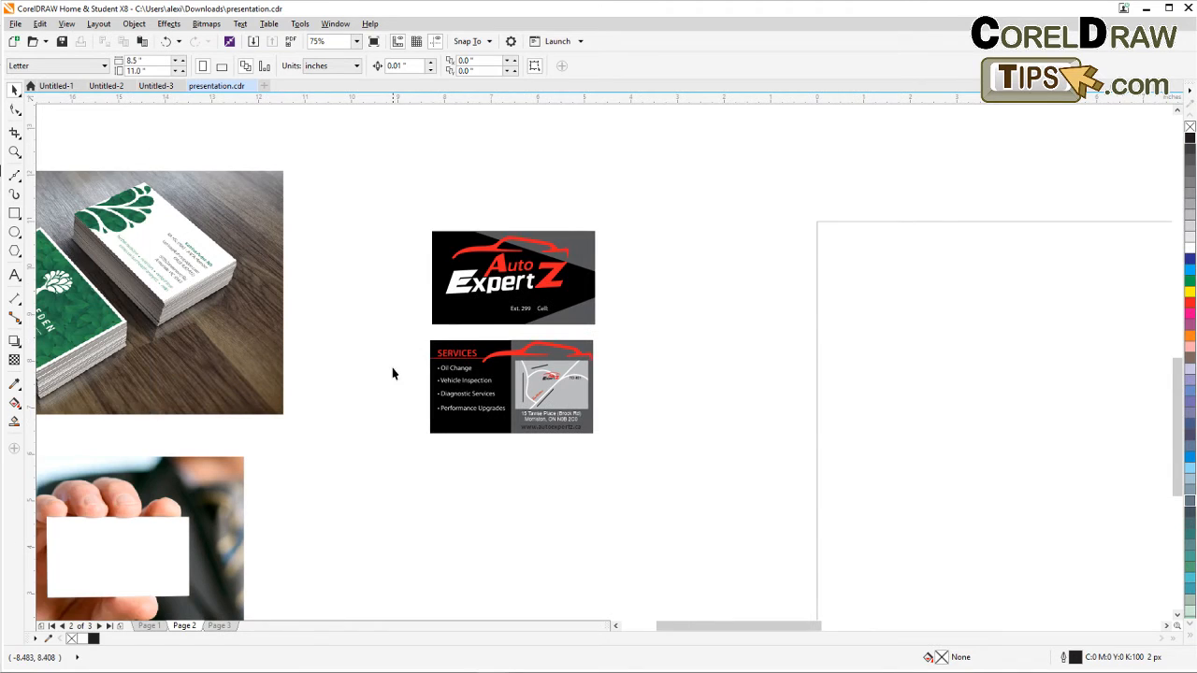
left_click_drag(380, 417, 489, 291)
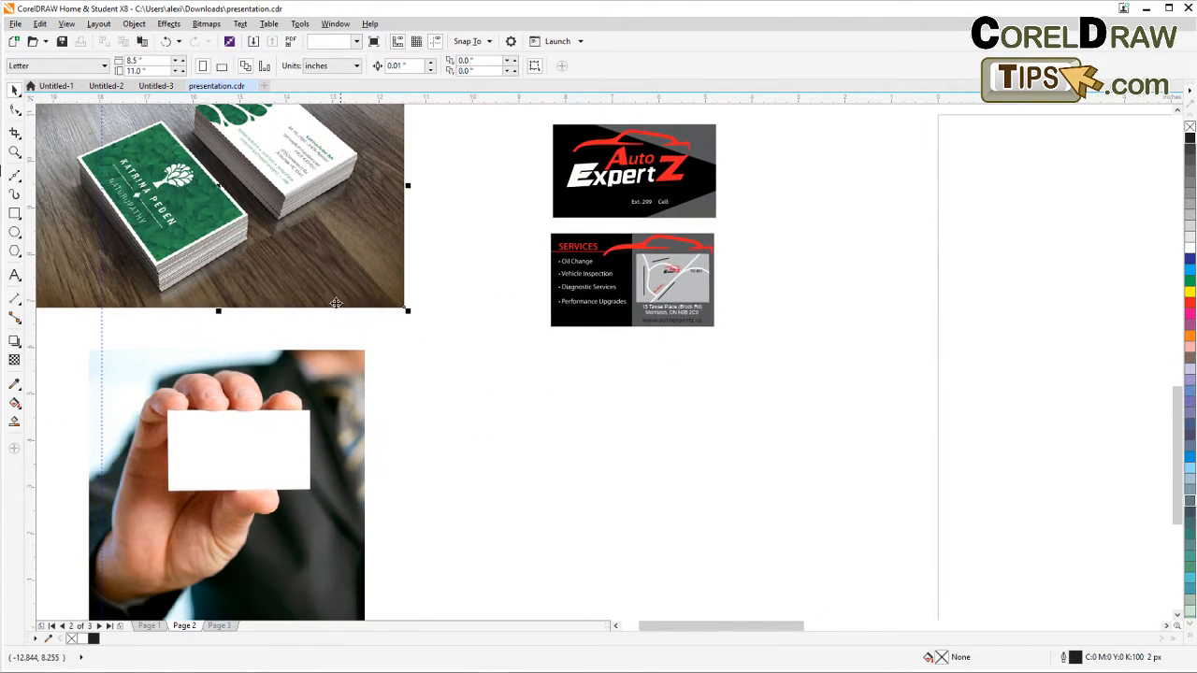
Inspect the business card mockup photos and zoom in closer on the Auto ExpertZ cards.
left_click(335, 414)
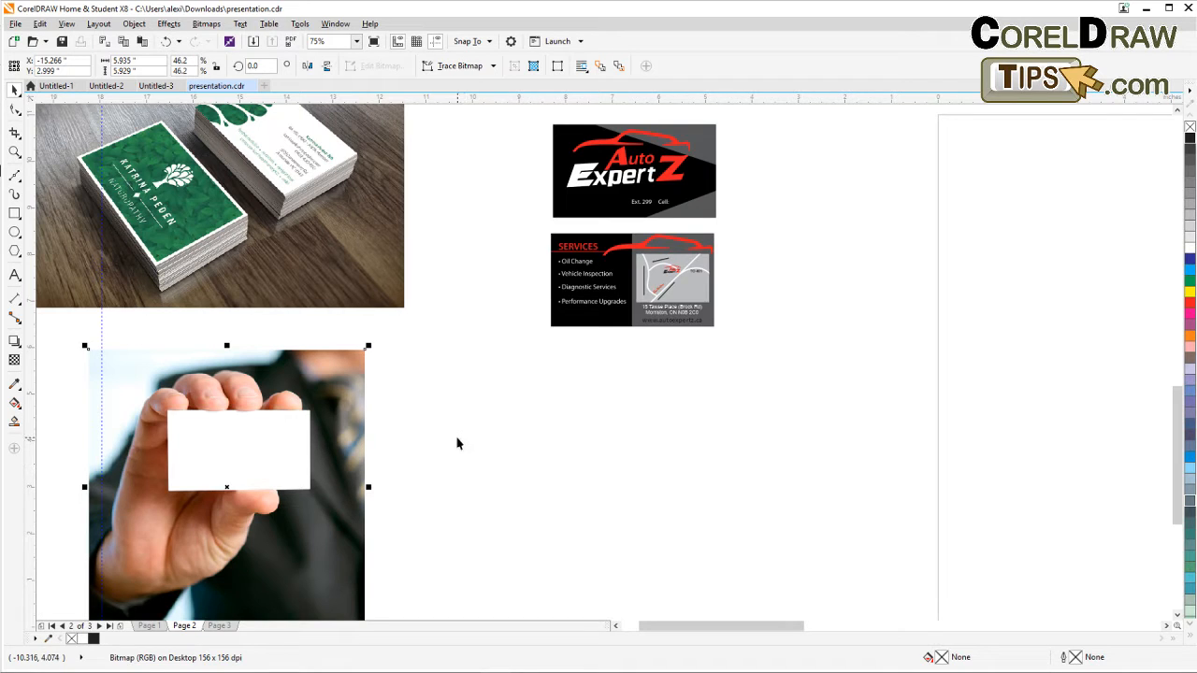
scroll(458, 437, "down", 2)
scroll(388, 365, "up", 2)
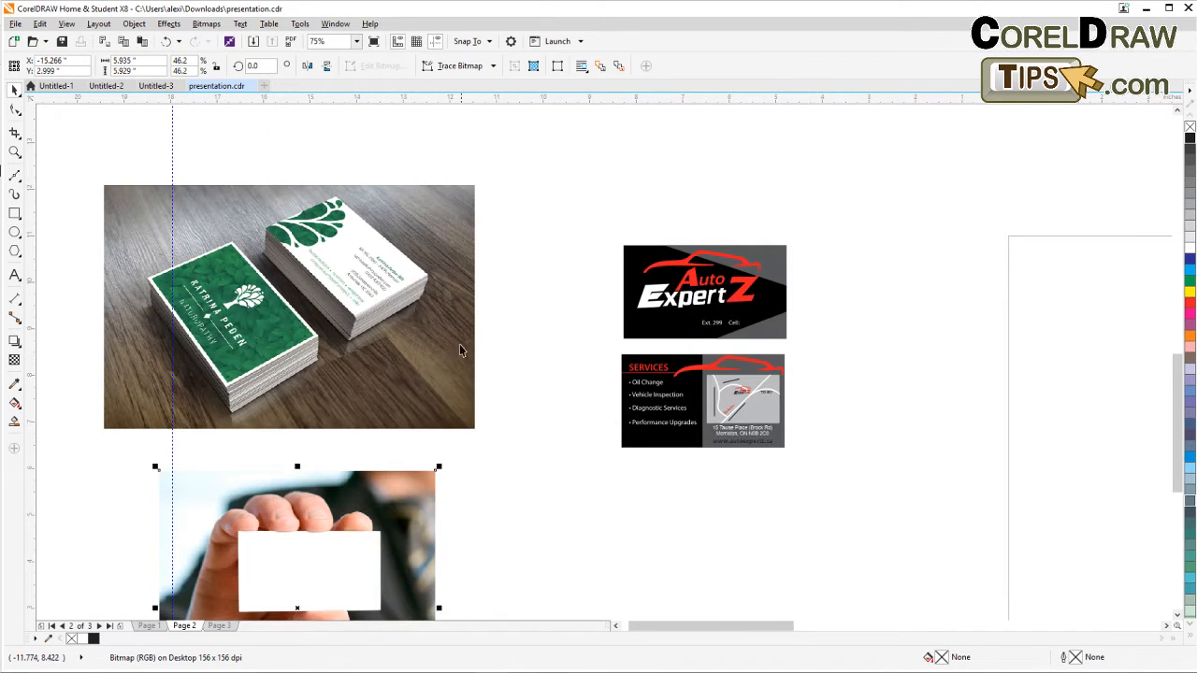
left_click(510, 320)
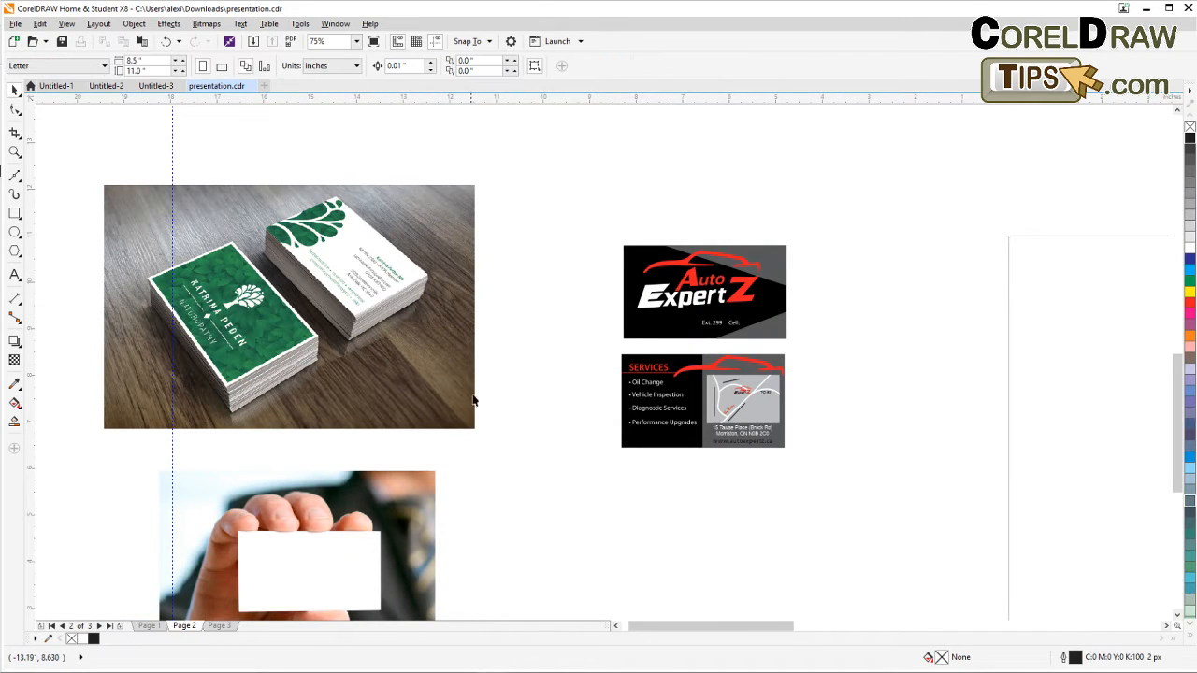
scroll(299, 351, "down", 2)
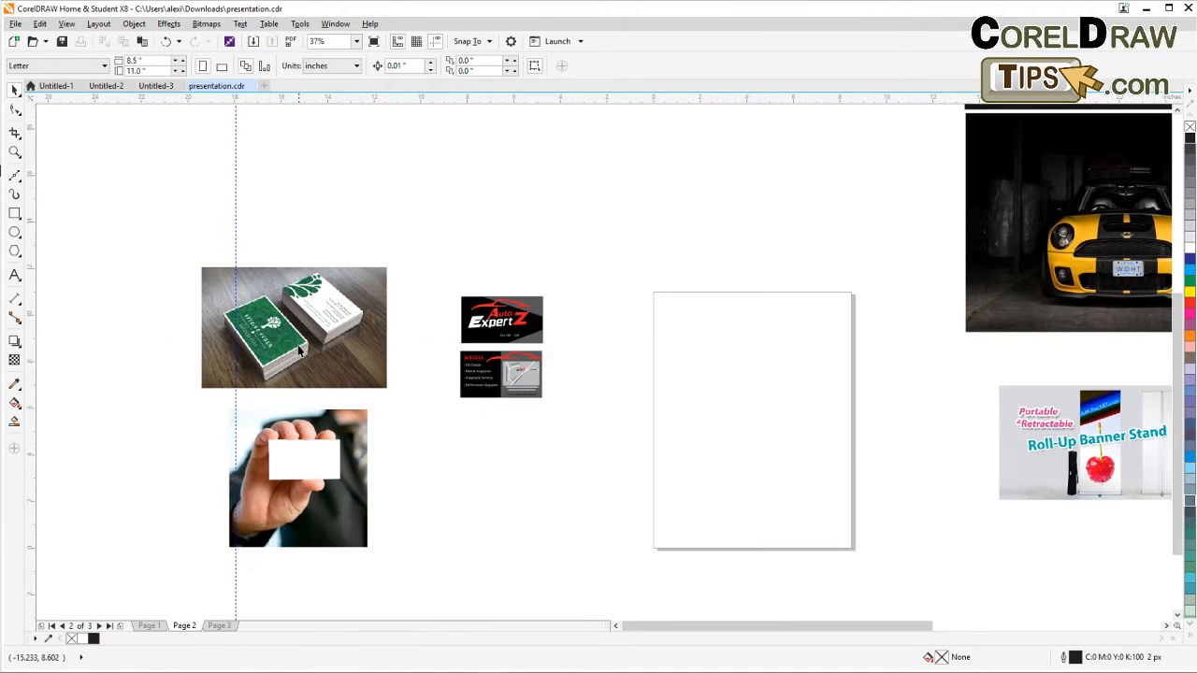
scroll(267, 331, "up", 2)
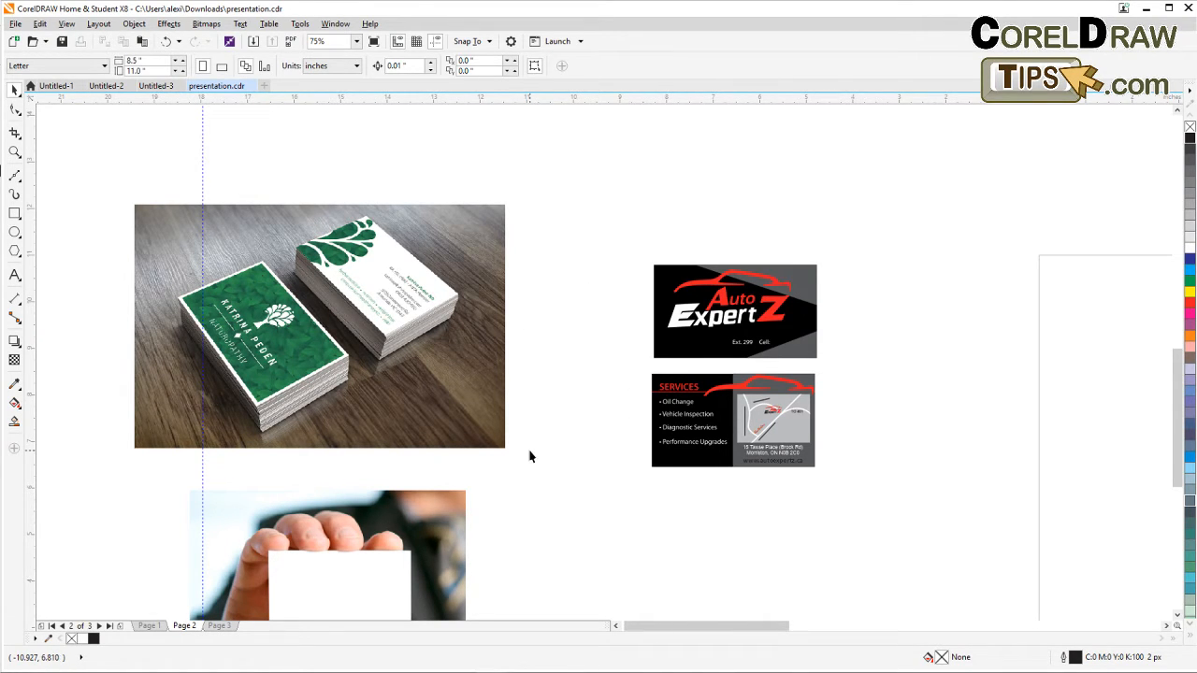
left_click_drag(529, 454, 294, 427)
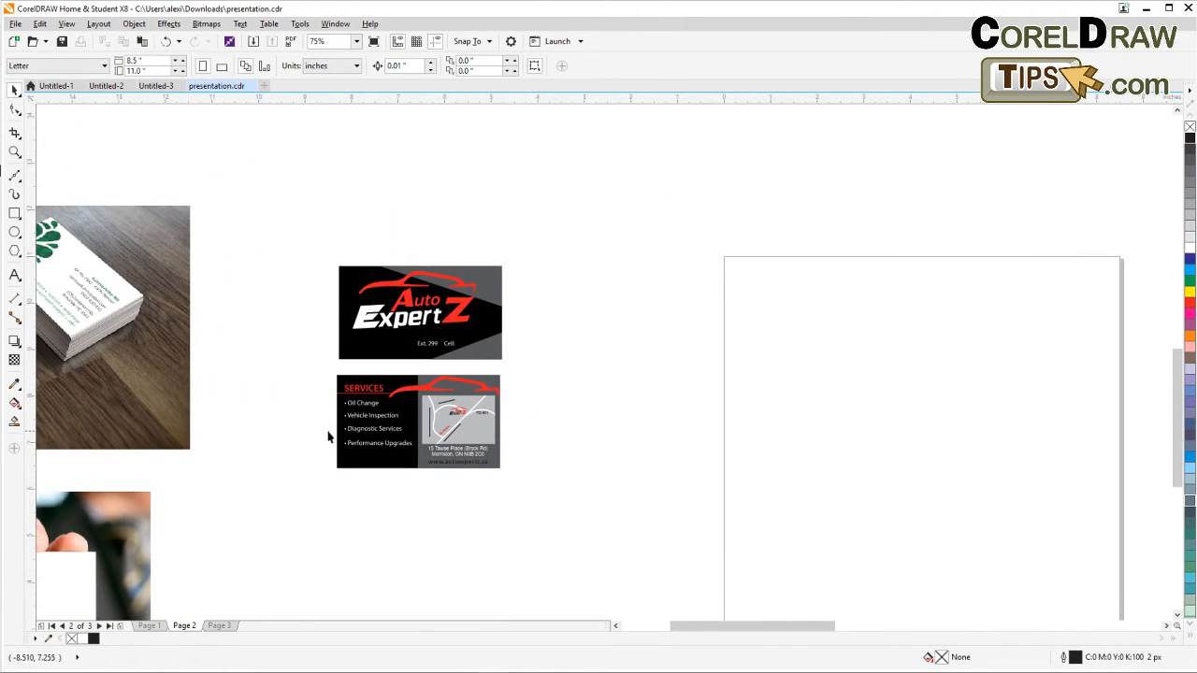
left_click(15, 152)
left_click_drag(278, 214, 587, 525)
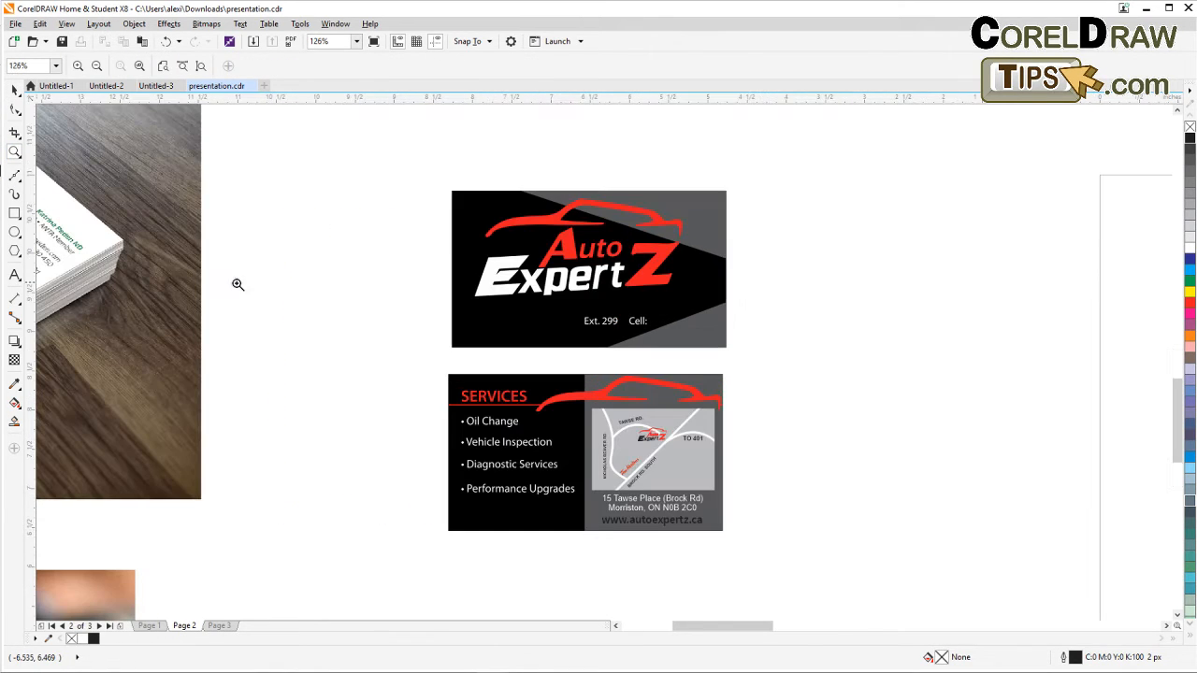
left_click(15, 88)
scroll(309, 324, "right", 3)
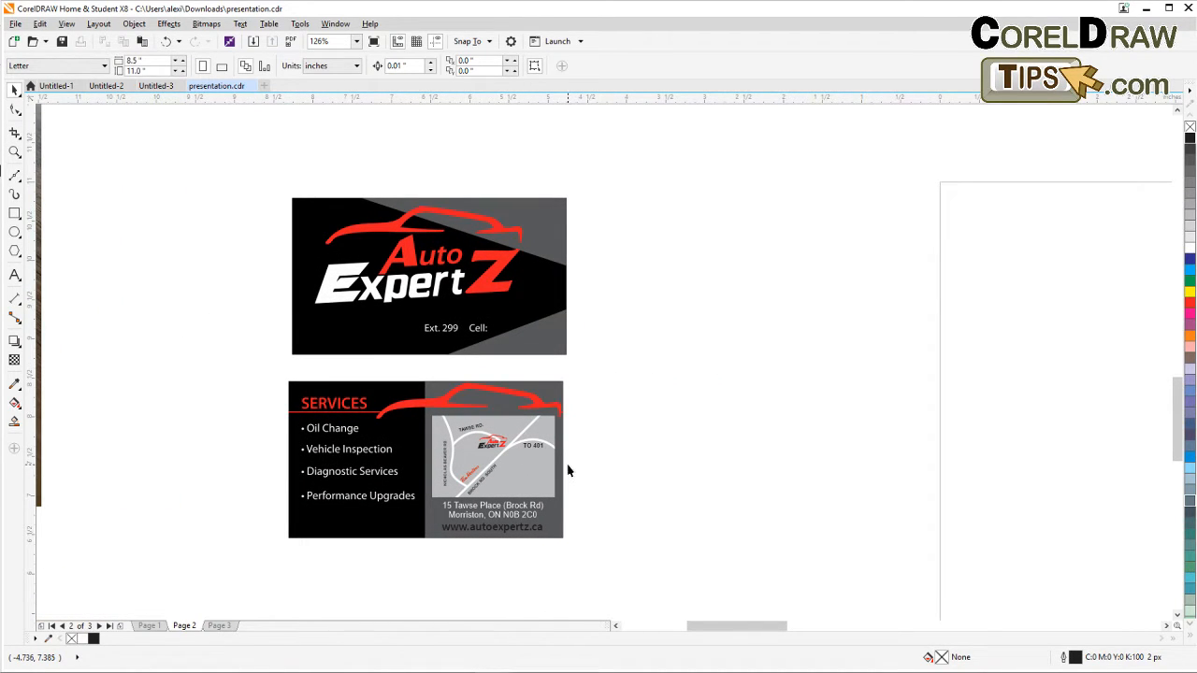
scroll(566, 471, "down", 3)
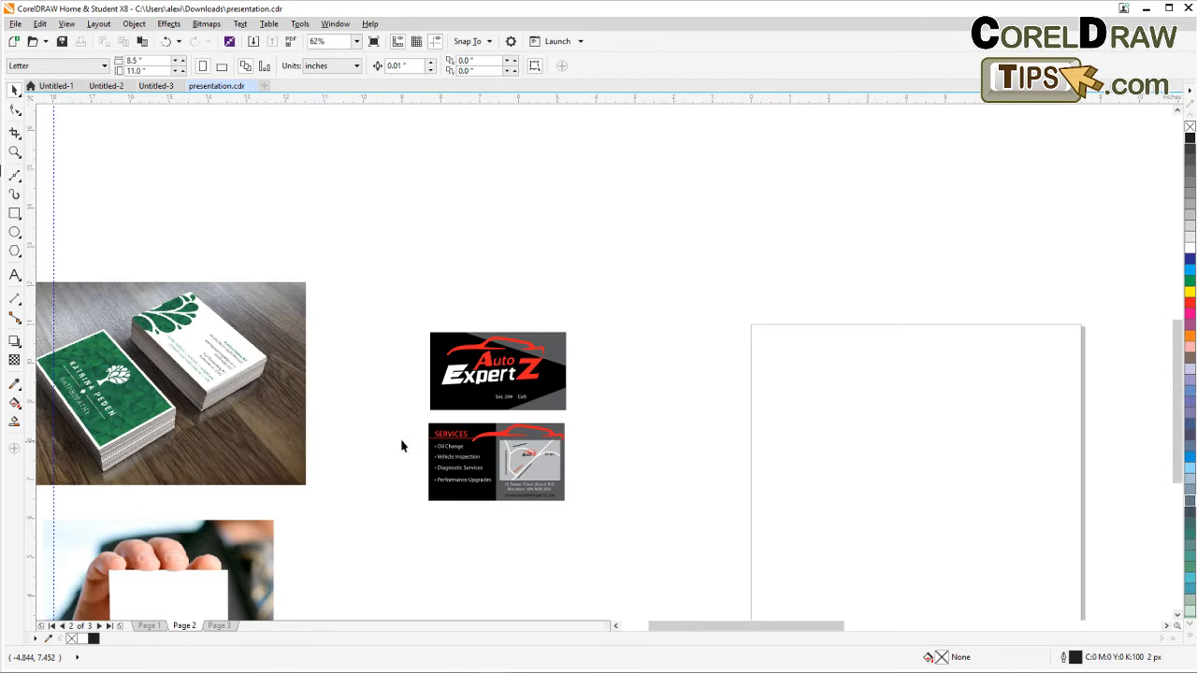
left_click_drag(409, 446, 436, 402)
mouse_move(421, 263)
left_mouse_down()
mouse_move(508, 387)
mouse_move(700, 501)
left_mouse_up()
mouse_move(583, 450)
left_mouse_down()
mouse_move(529, 406)
mouse_move(498, 401)
mouse_move(555, 451)
mouse_move(553, 440)
left_mouse_up()
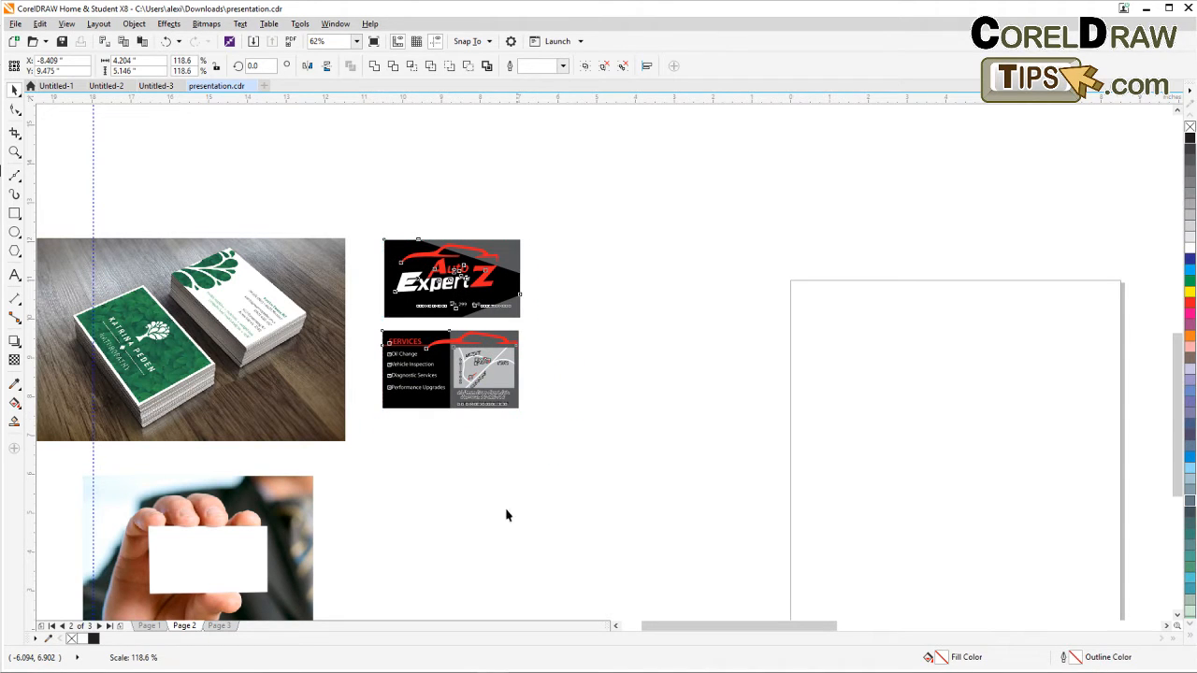
left_click_drag(508, 515, 660, 526)
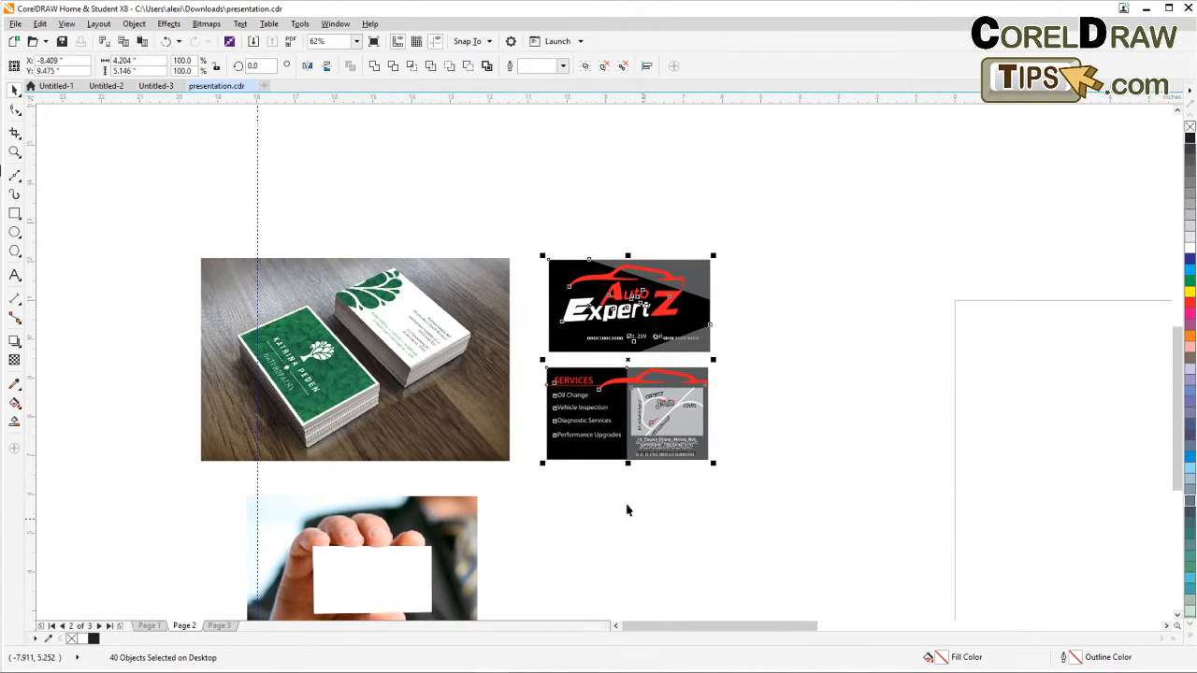
left_click(359, 384)
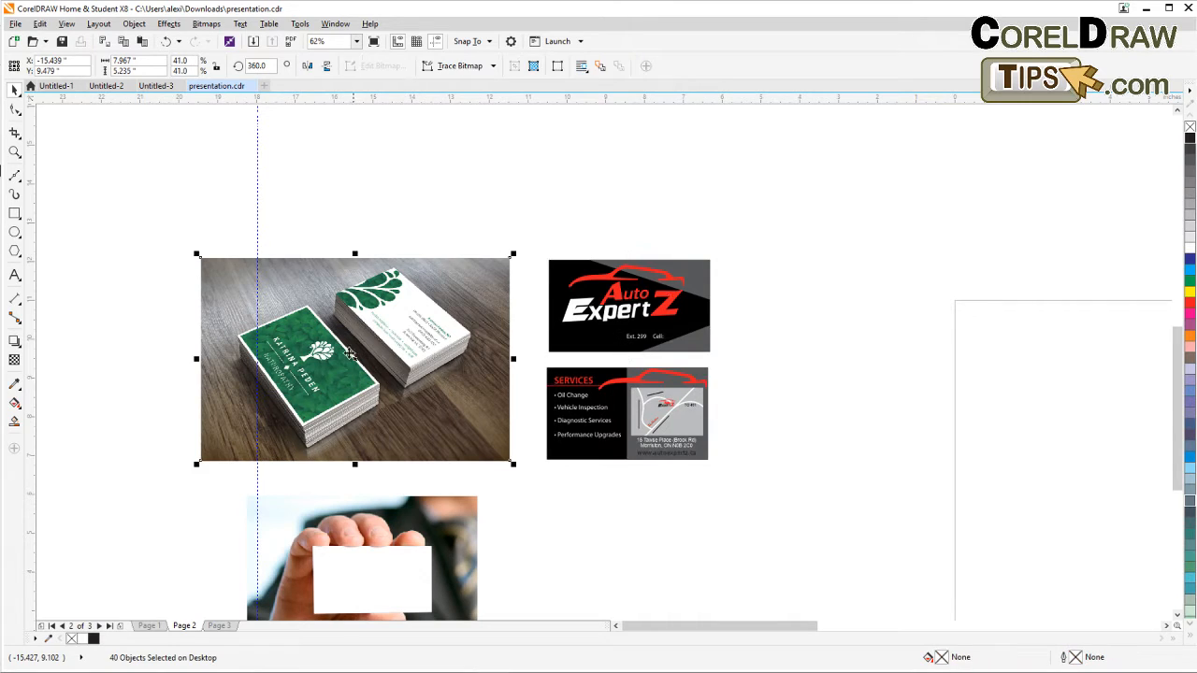
left_click(258, 235)
key("Delete")
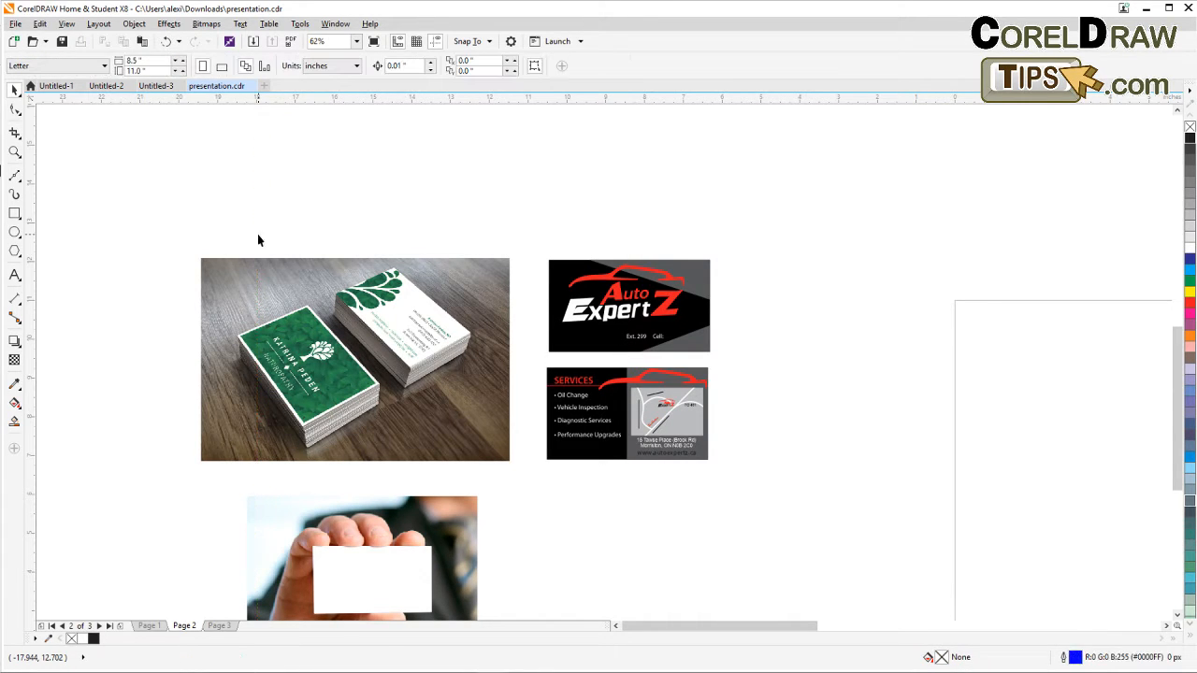
left_click(14, 151)
left_click_drag(171, 220, 736, 477)
left_click(15, 90)
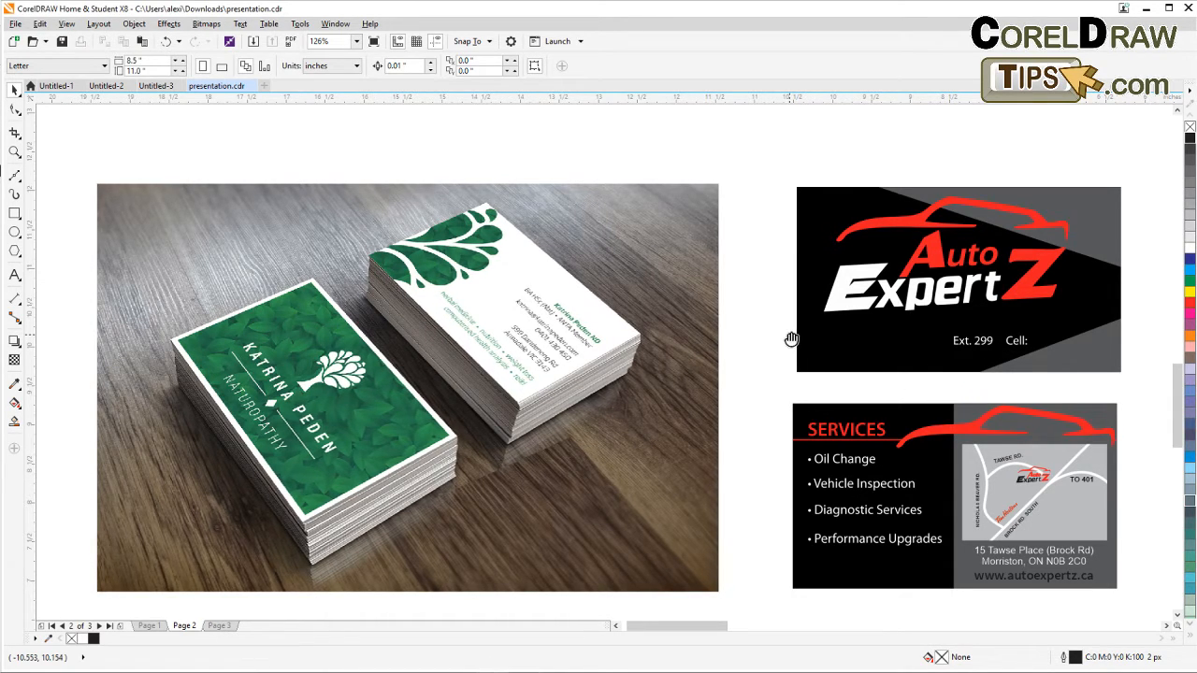
scroll(788, 329, "down", 1)
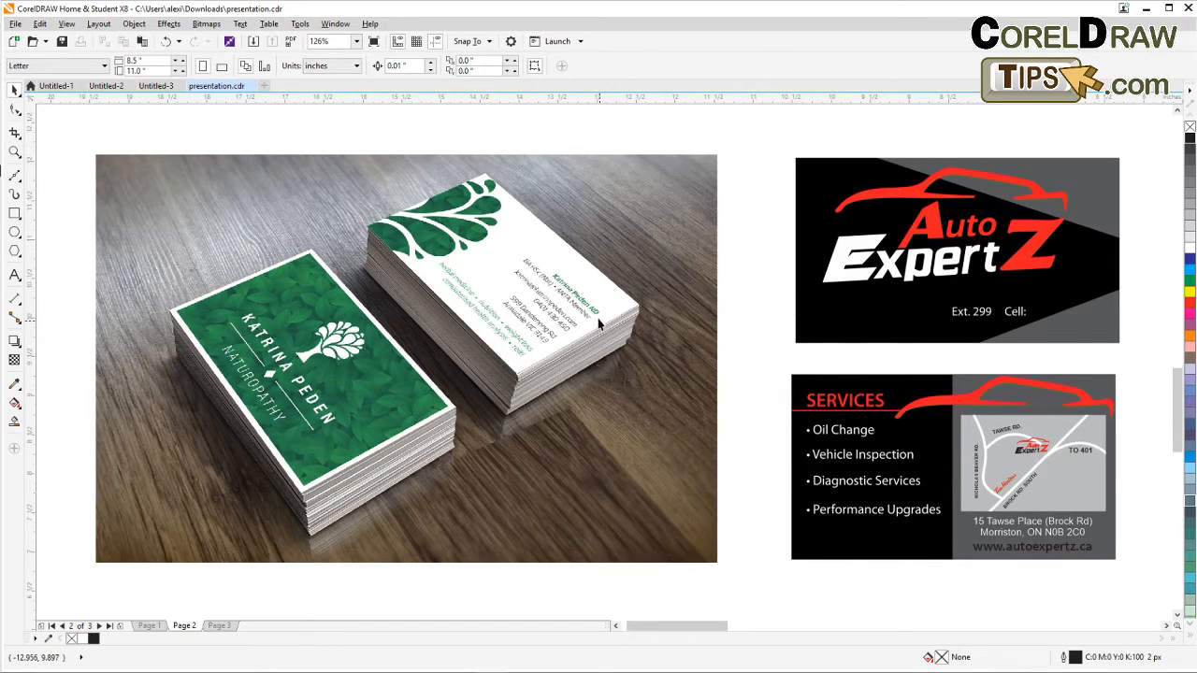
scroll(542, 350, "down", 2)
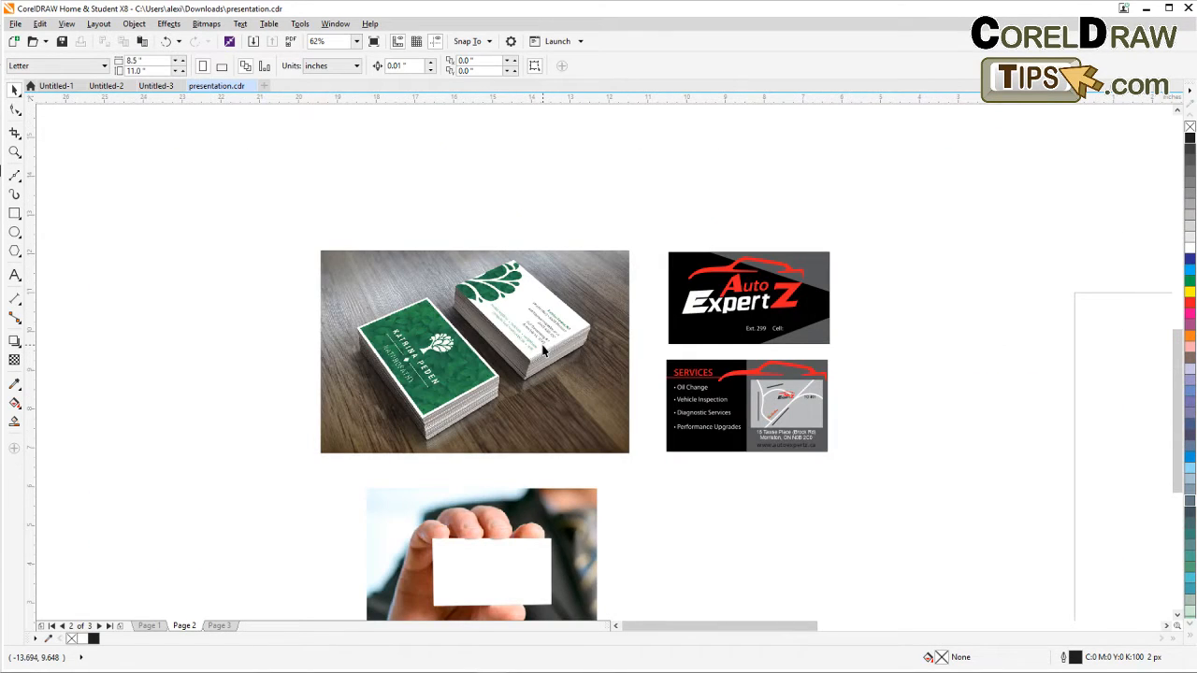
left_click(331, 286)
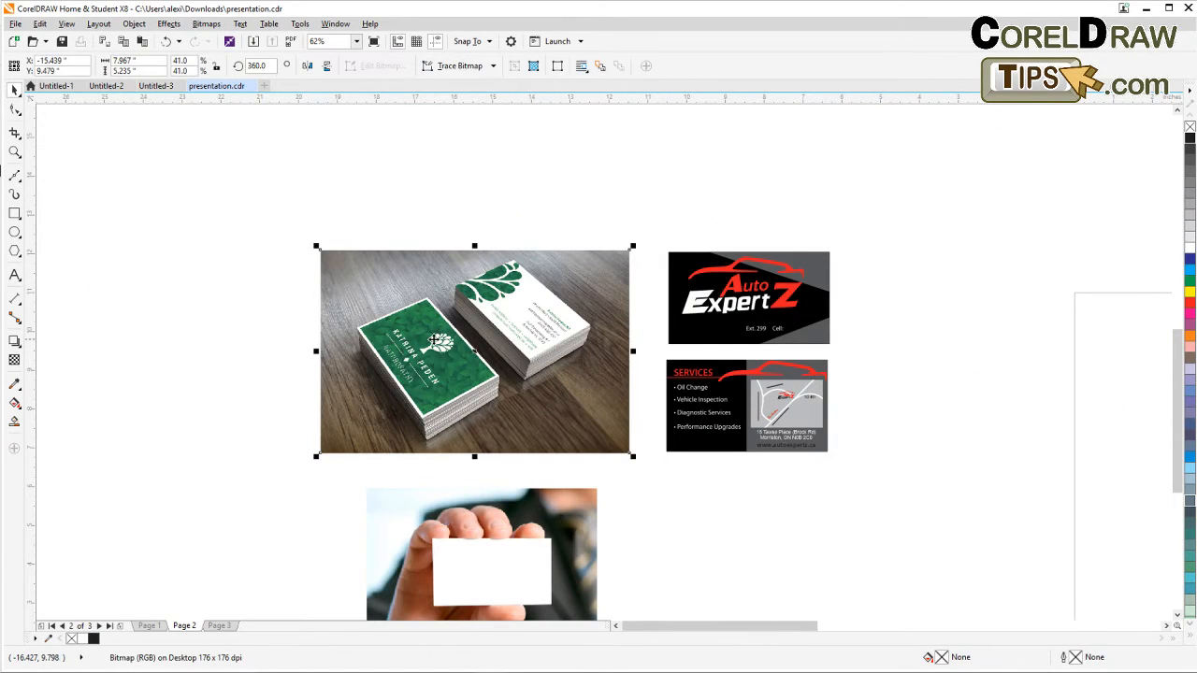
left_click(495, 228)
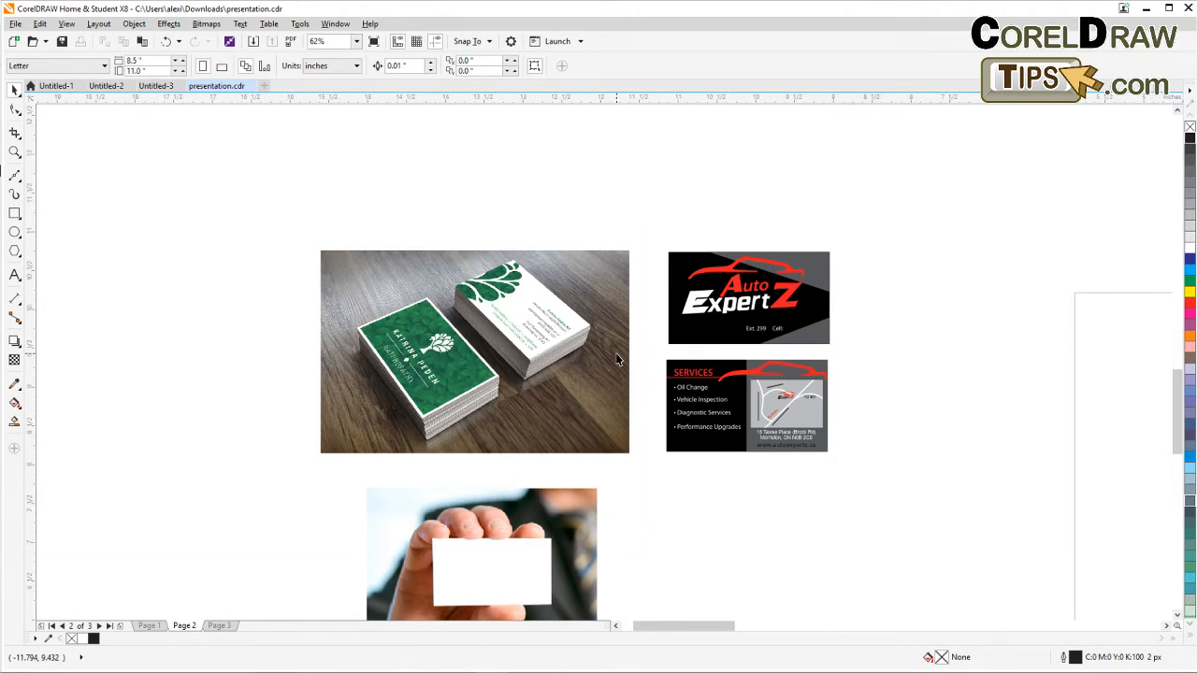
scroll(616, 358, "up", 2)
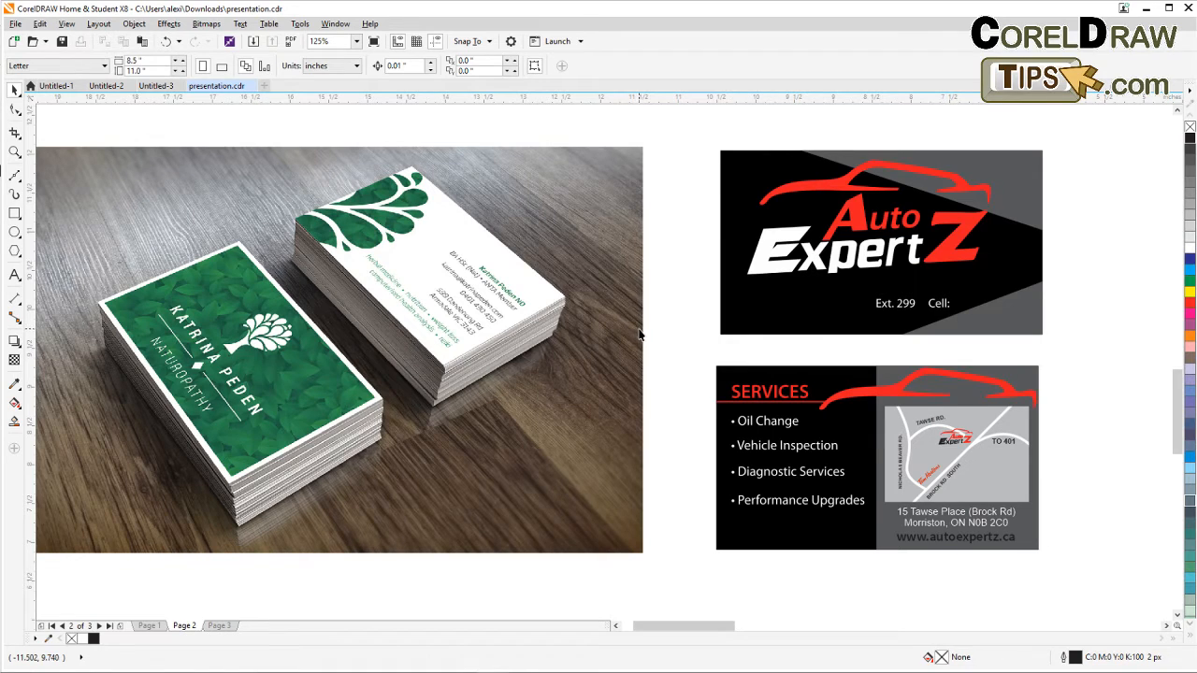
scroll(488, 336, "down", 2)
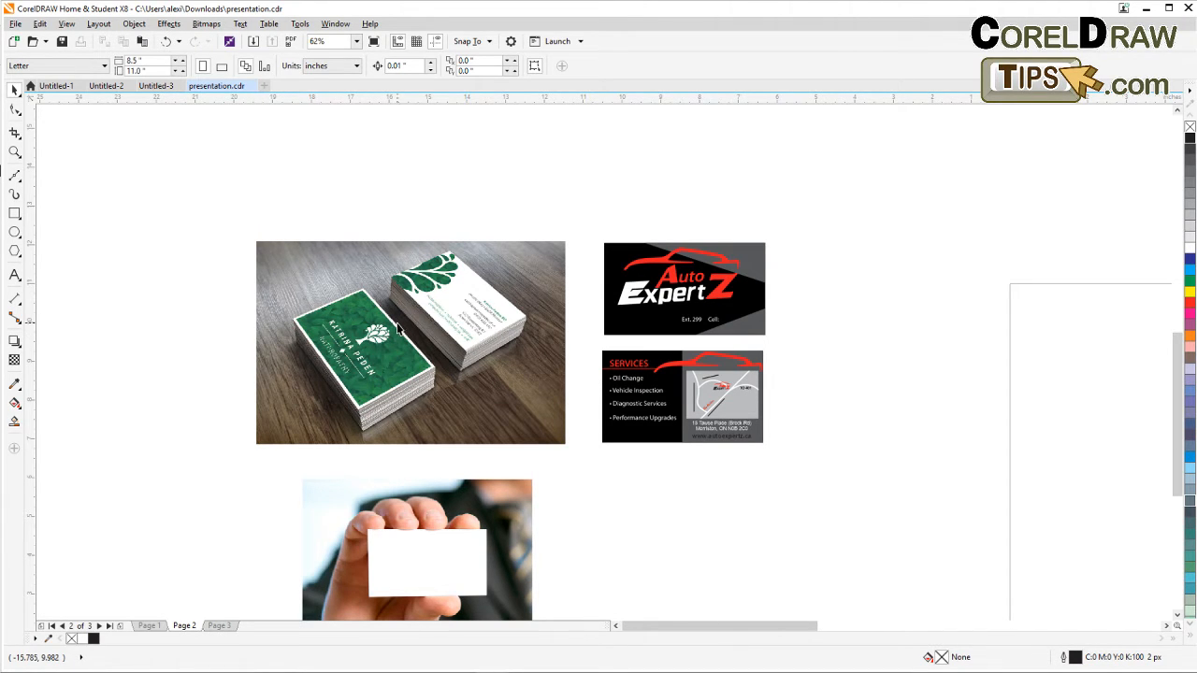
scroll(396, 329, "up", 2)
left_click(358, 338)
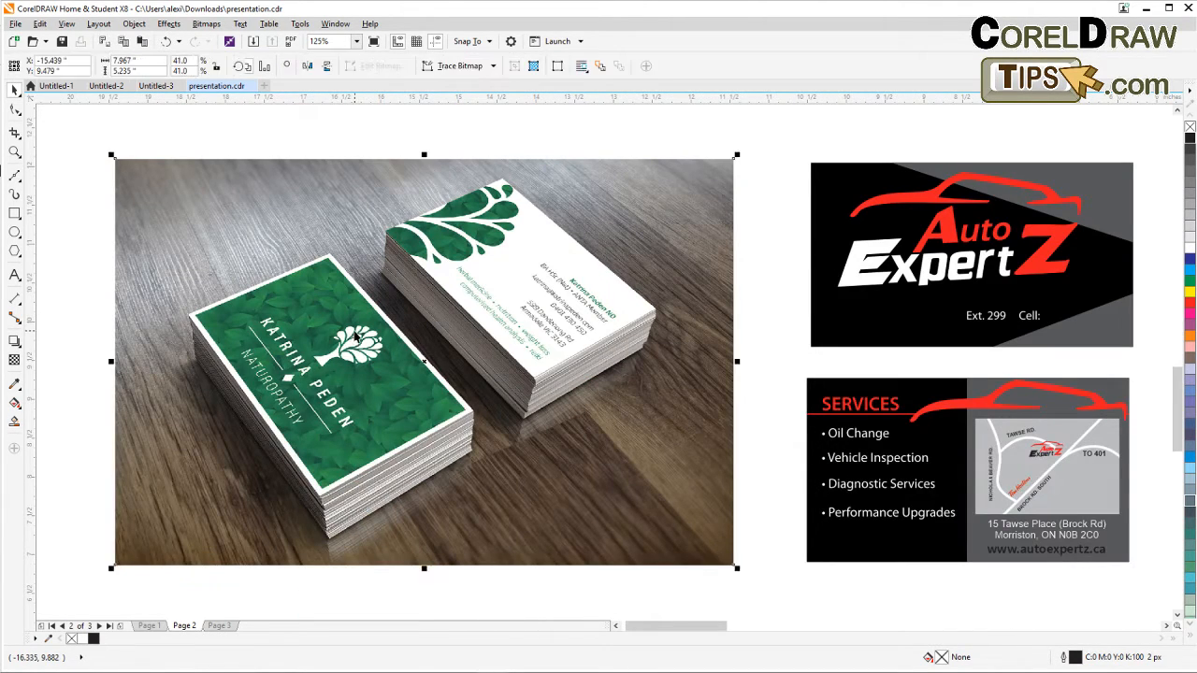
left_click(346, 332)
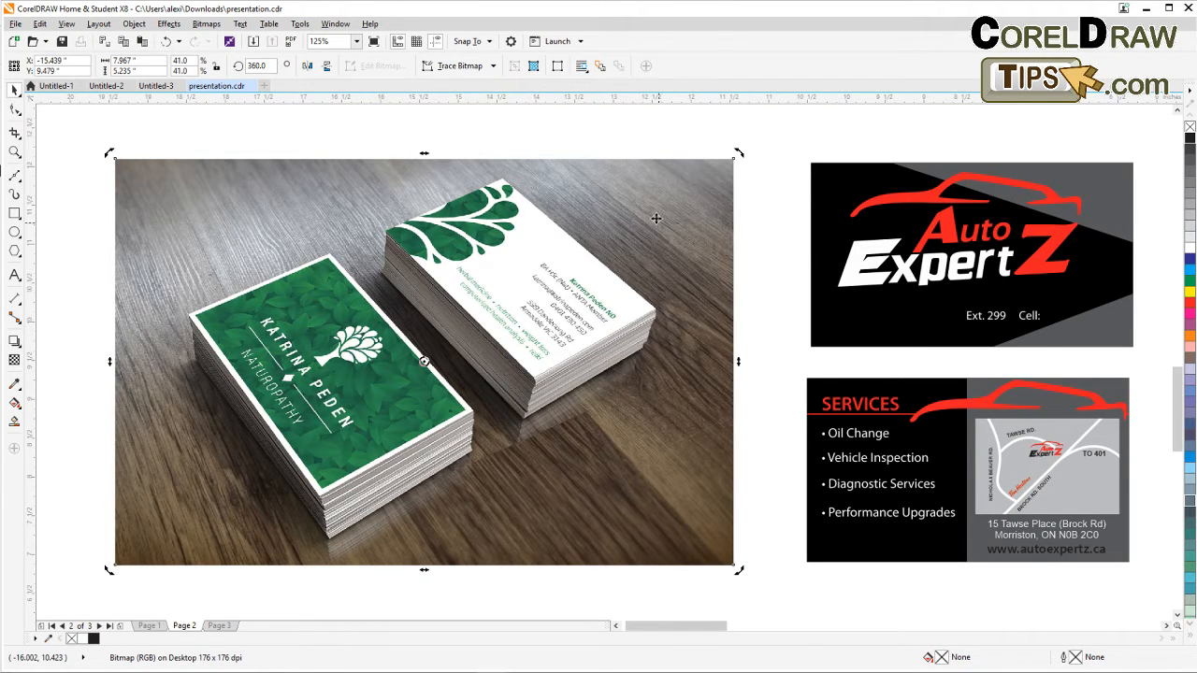
left_click_drag(743, 153, 649, 120)
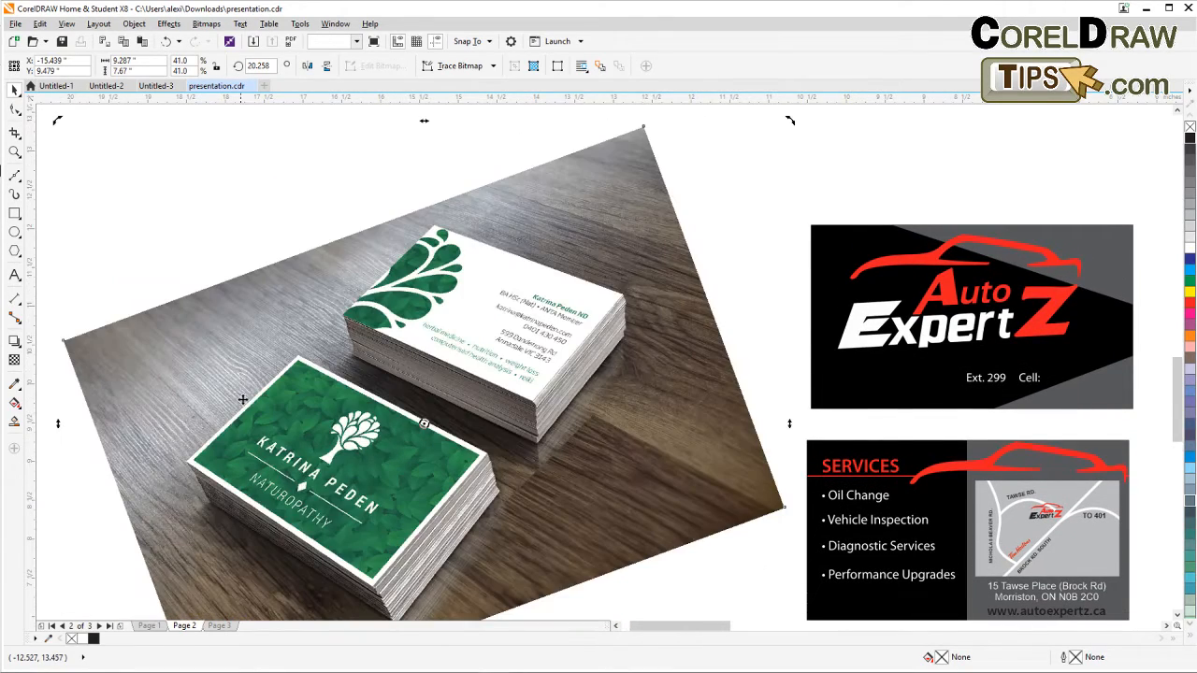
Move the rotated mockup photo slightly up and to the left.
scroll(292, 271, "down", 2)
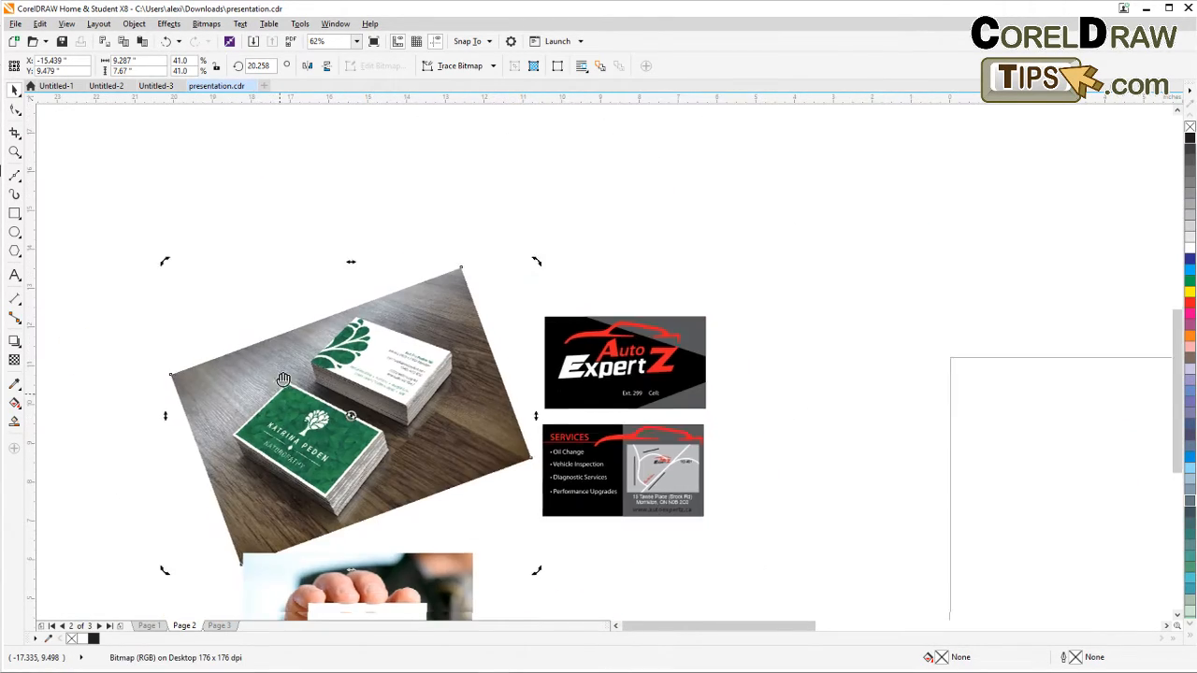
left_click_drag(293, 390, 277, 351)
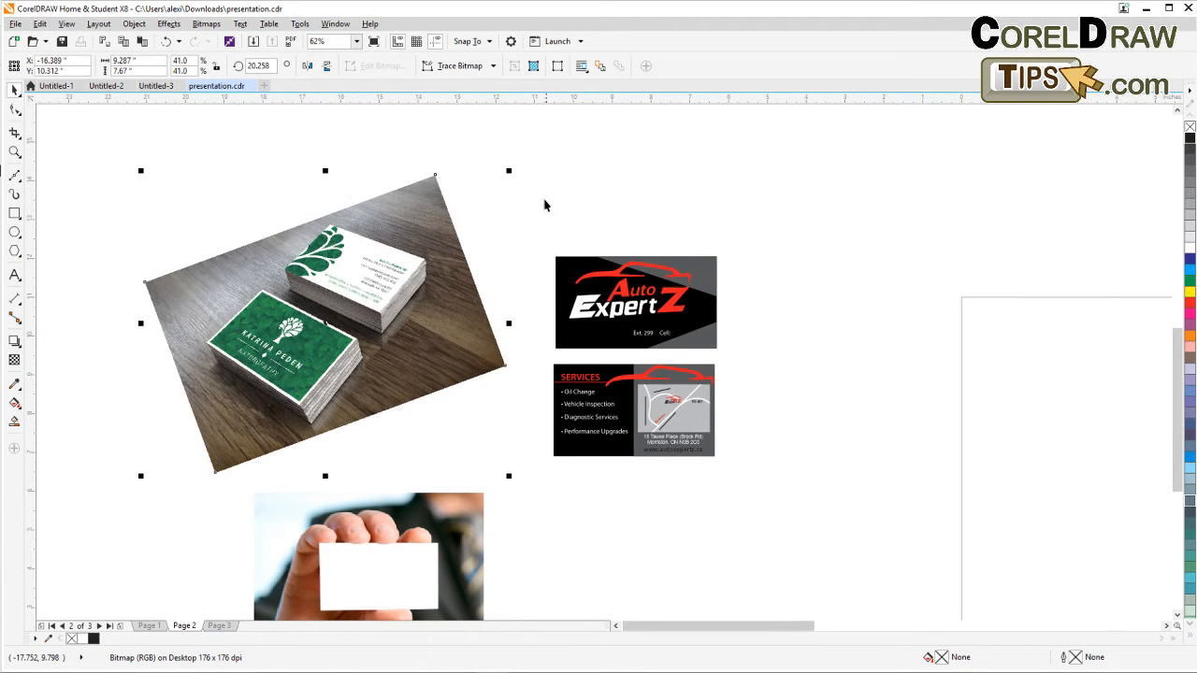
left_click(65, 246)
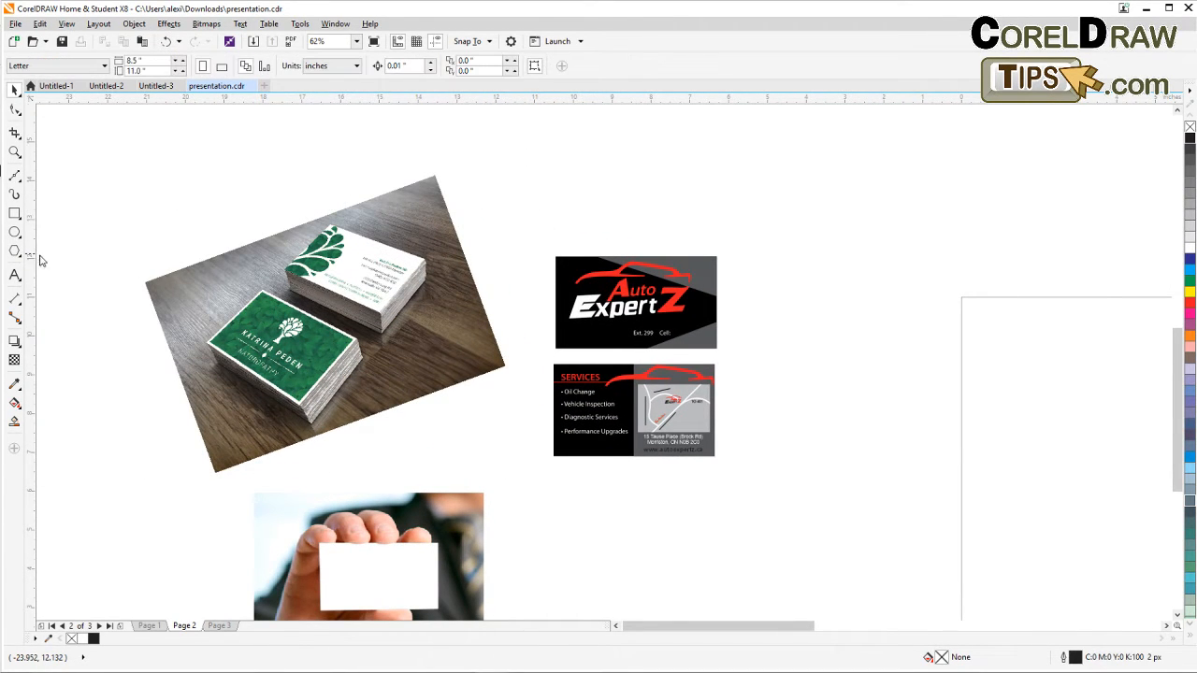
Nudge the vertical guideline slightly right and rotate the mockup photo further to about 67 degrees.
left_click_drag(194, 293, 206, 301)
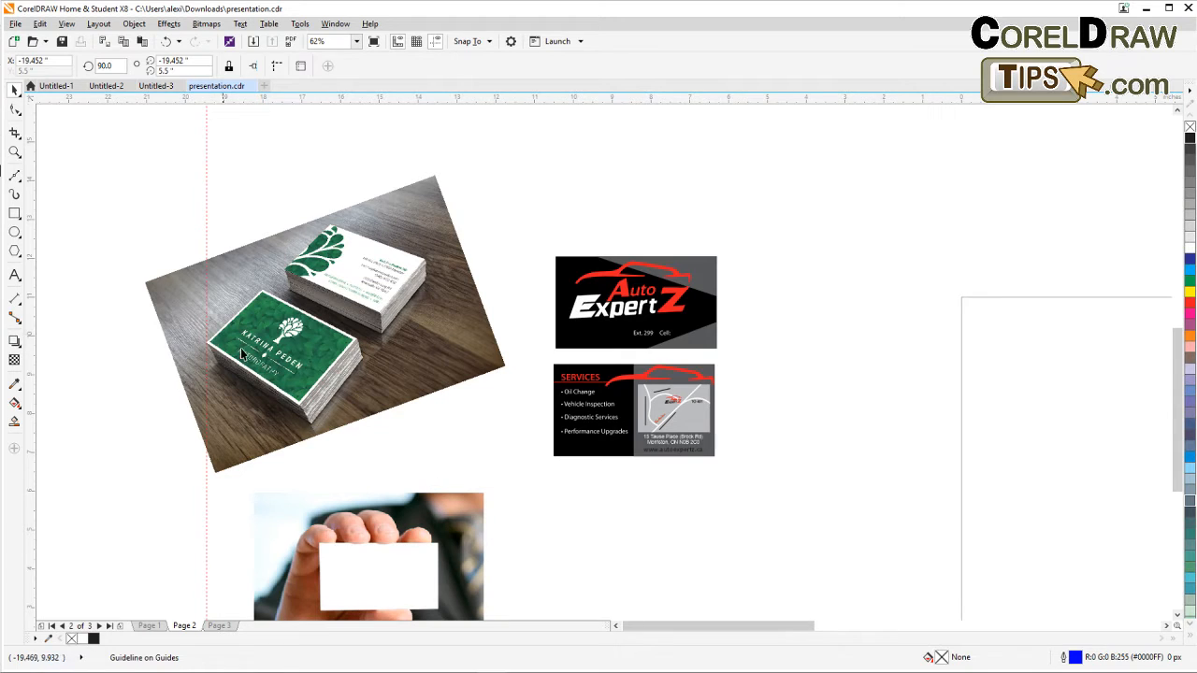
left_click(258, 353)
left_click(261, 353)
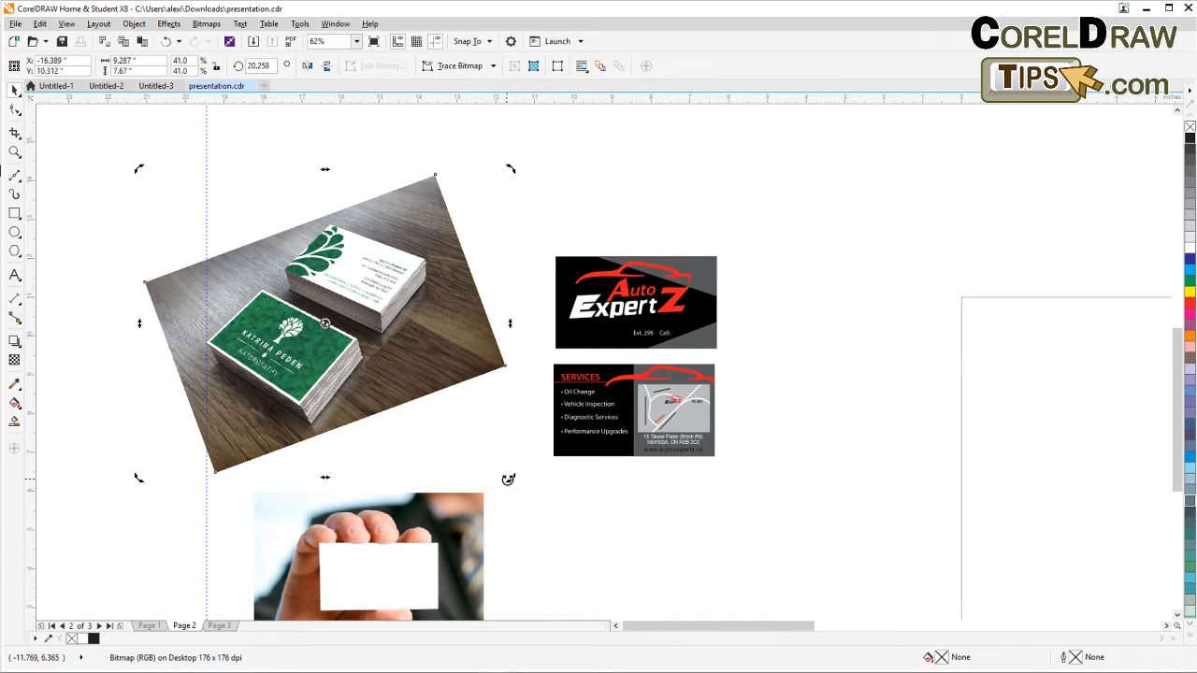
left_click_drag(508, 476, 538, 388)
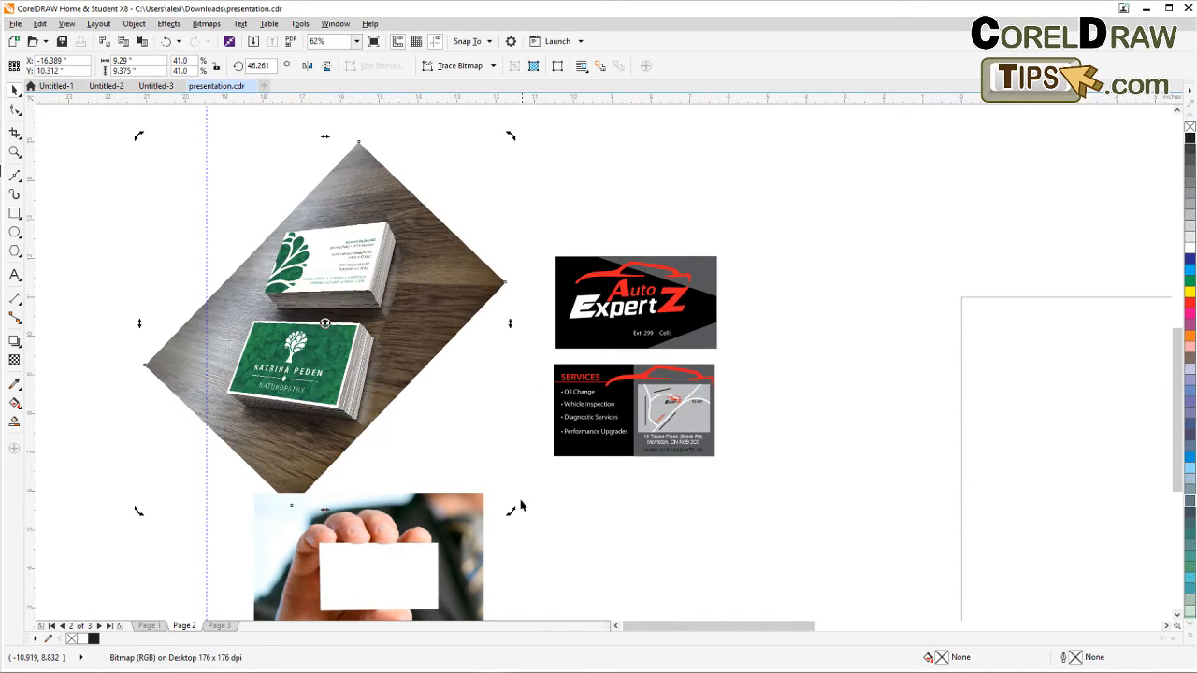
left_click_drag(509, 509, 545, 445)
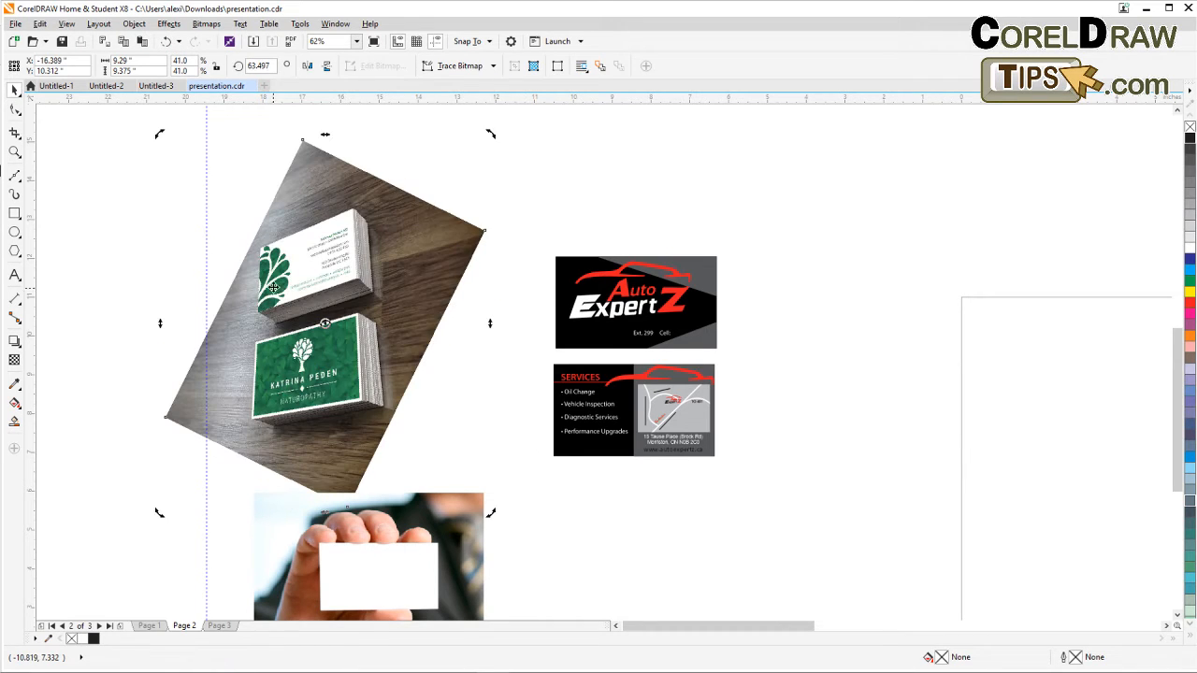
left_click_drag(492, 515, 501, 509)
Move the rotated mockup photo left toward the guideline.
left_click(302, 344)
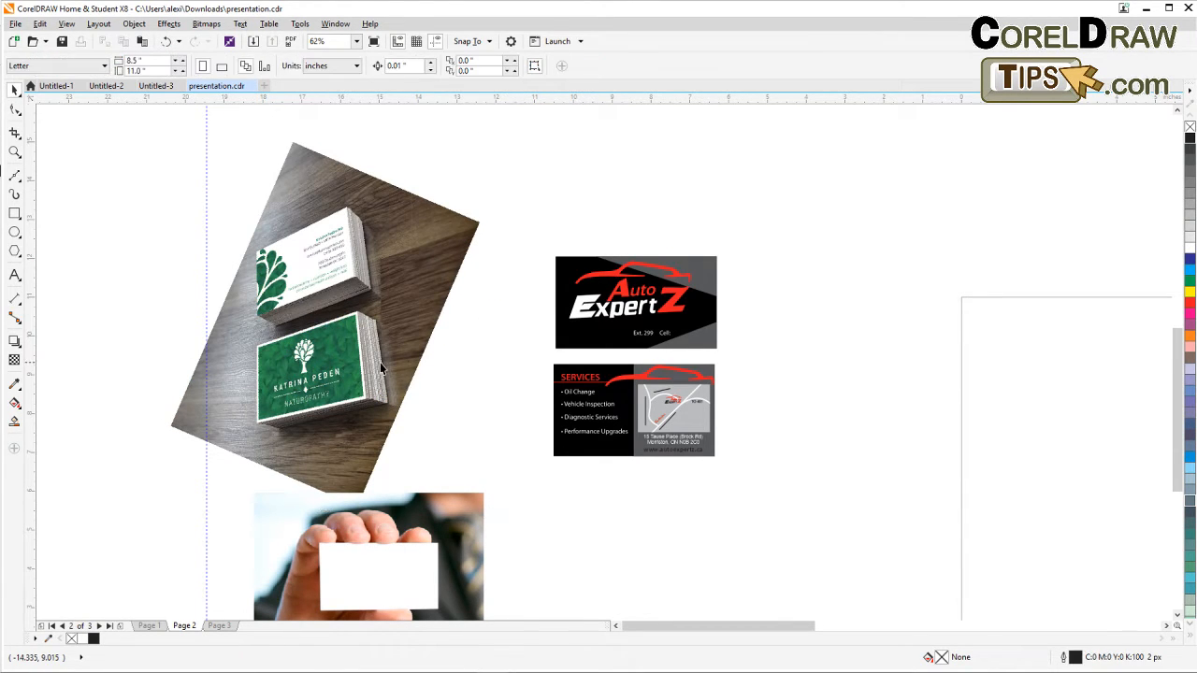
left_click_drag(302, 344, 253, 332)
scroll(188, 322, "up", 2)
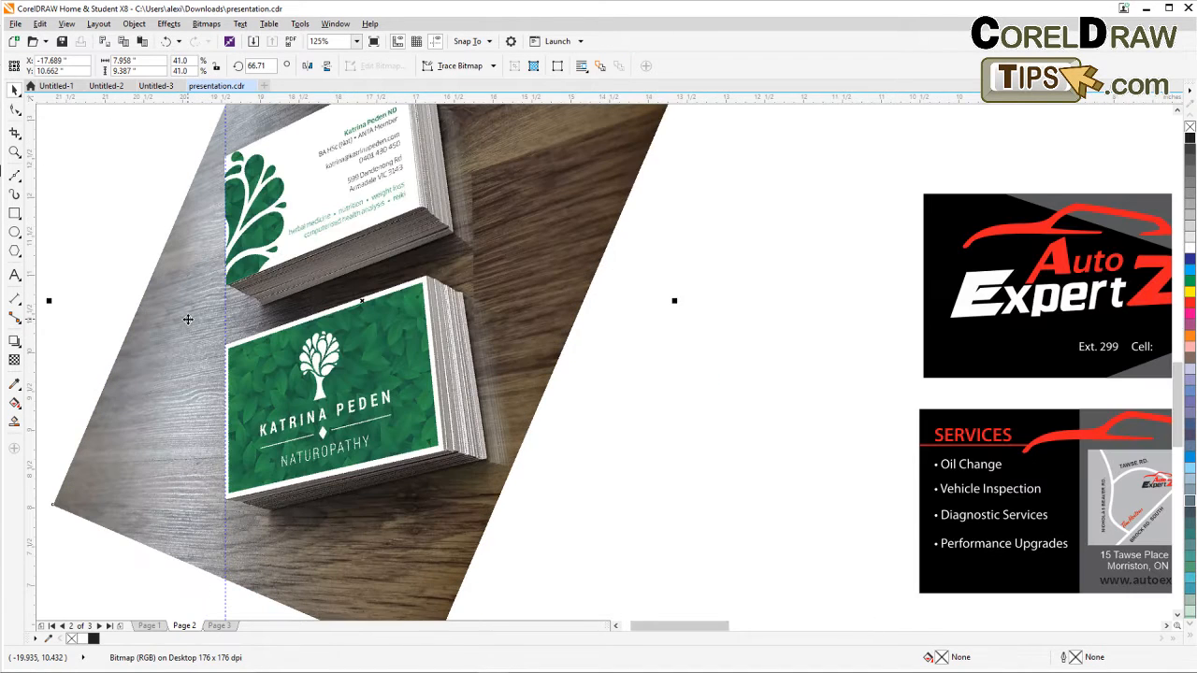
scroll(188, 322, "down", 2)
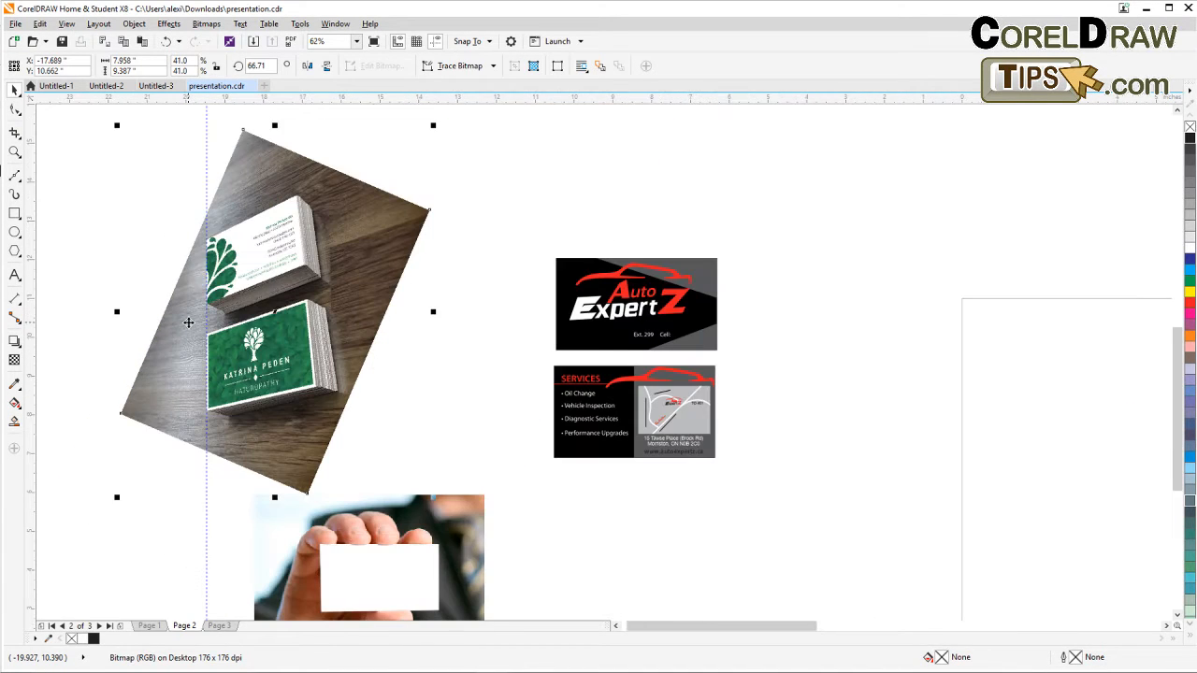
left_click(155, 257)
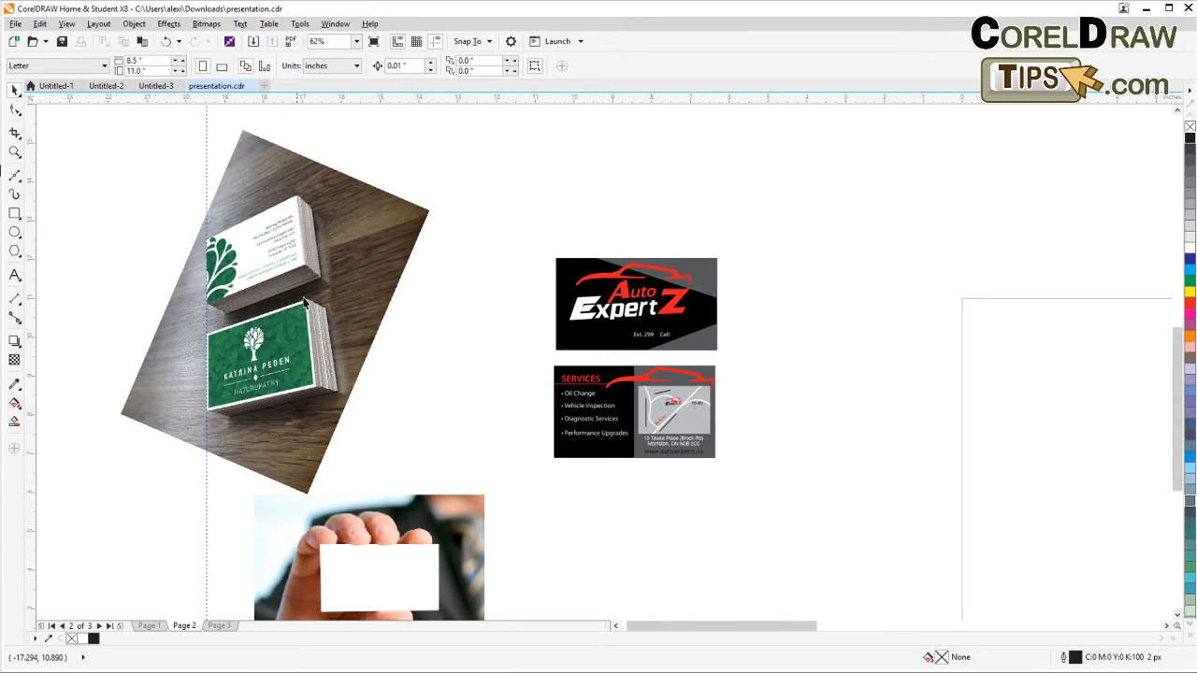
Select the front Auto ExpertZ card and move it onto the green business card in the mockup photo.
left_click_drag(230, 293, 294, 306)
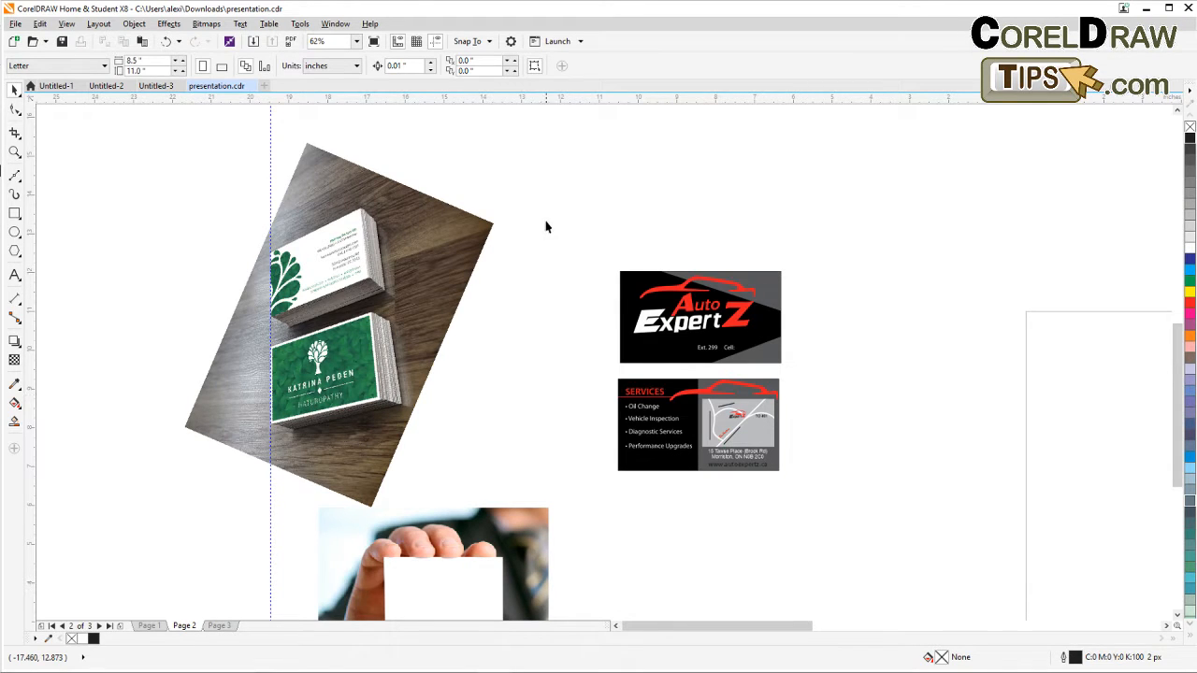
left_click_drag(545, 211, 829, 380)
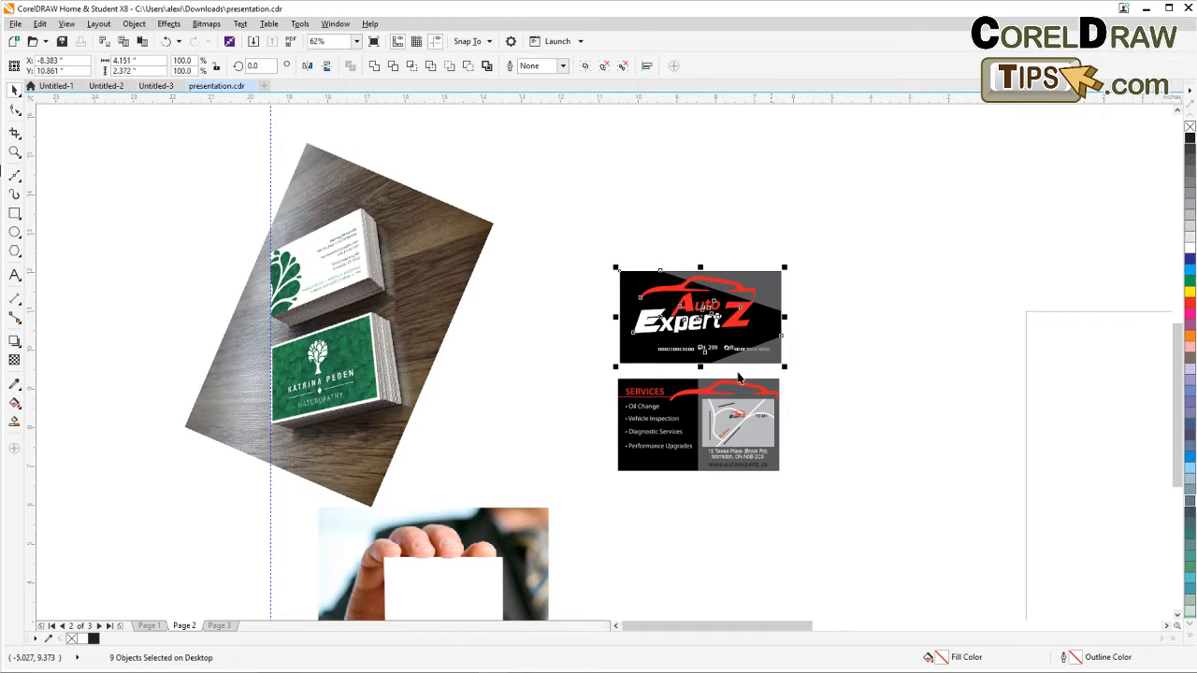
left_click_drag(731, 339, 378, 402)
Scale the Auto ExpertZ card to about 3.5 x 2.0 inches and align it over the green card's face.
scroll(304, 369, "up", 2)
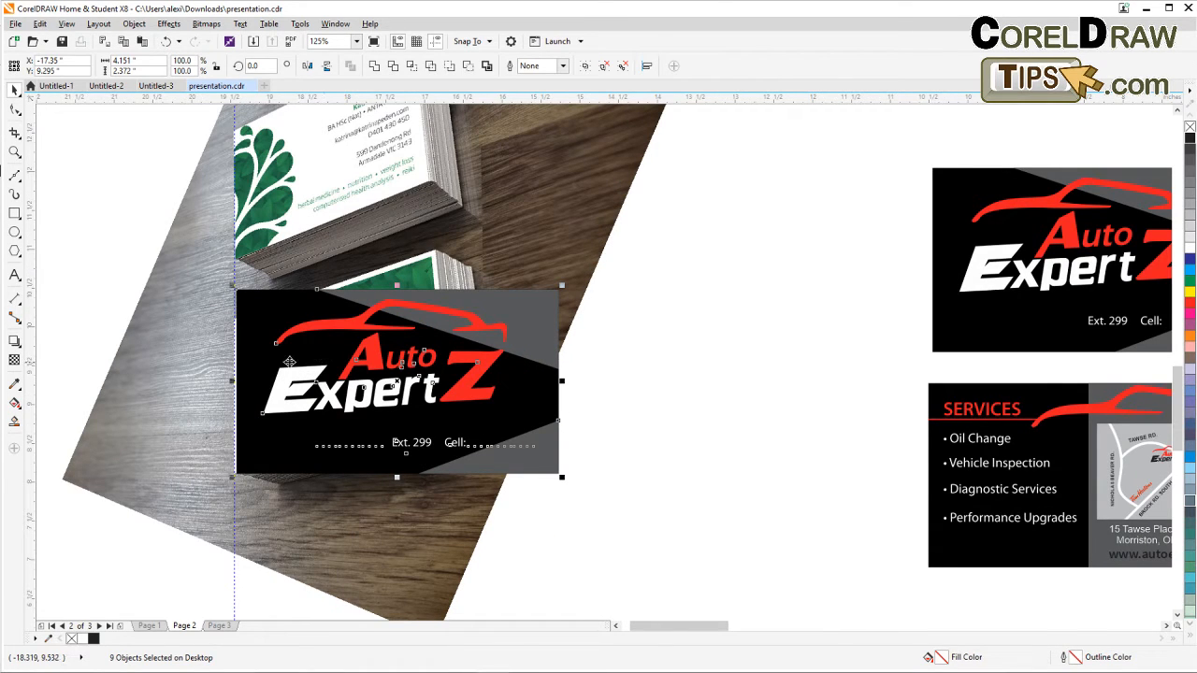
left_click_drag(289, 361, 305, 352)
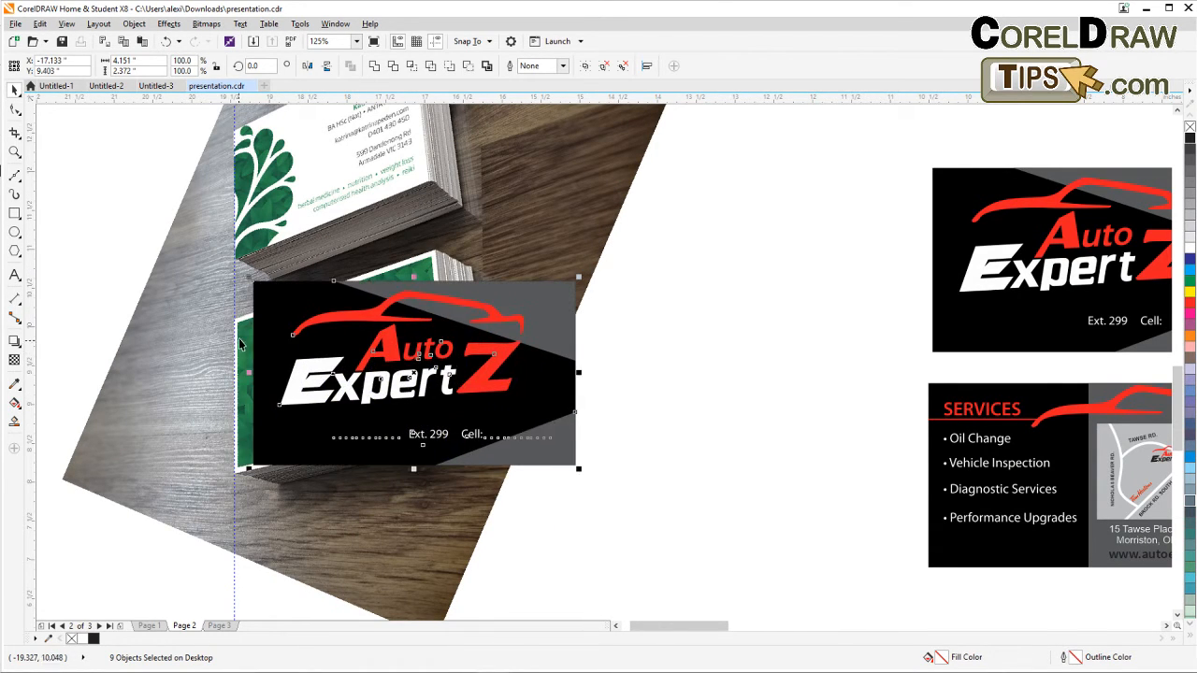
left_click_drag(256, 462, 241, 470)
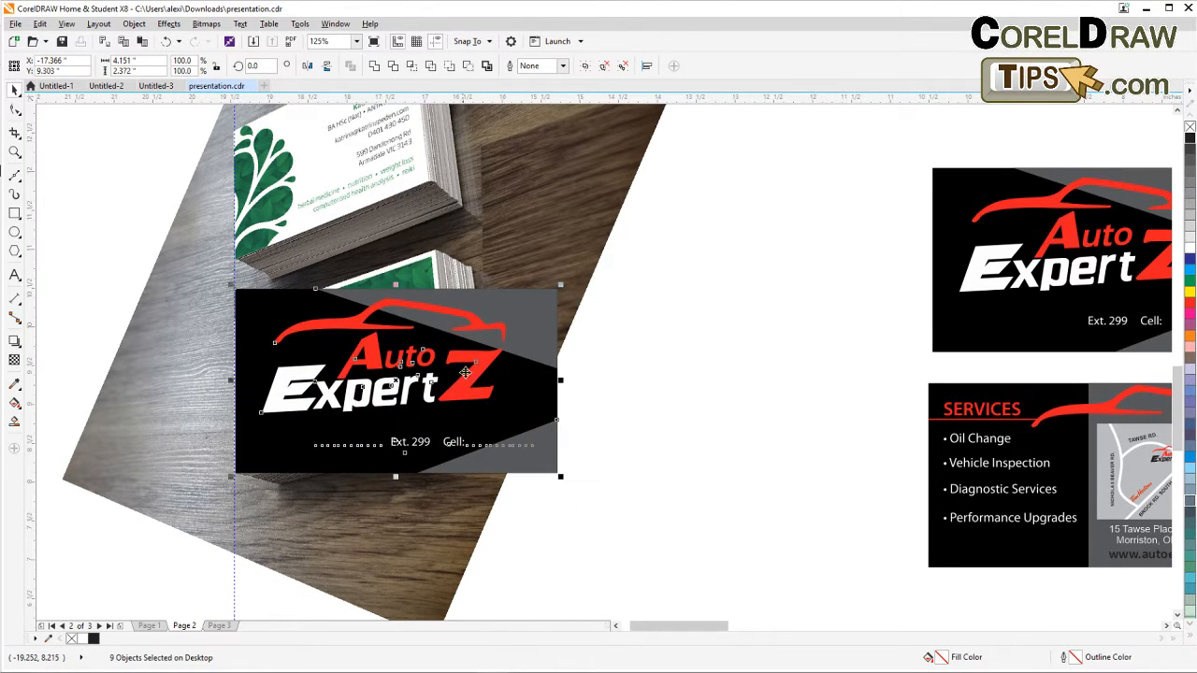
left_click_drag(561, 287, 508, 314)
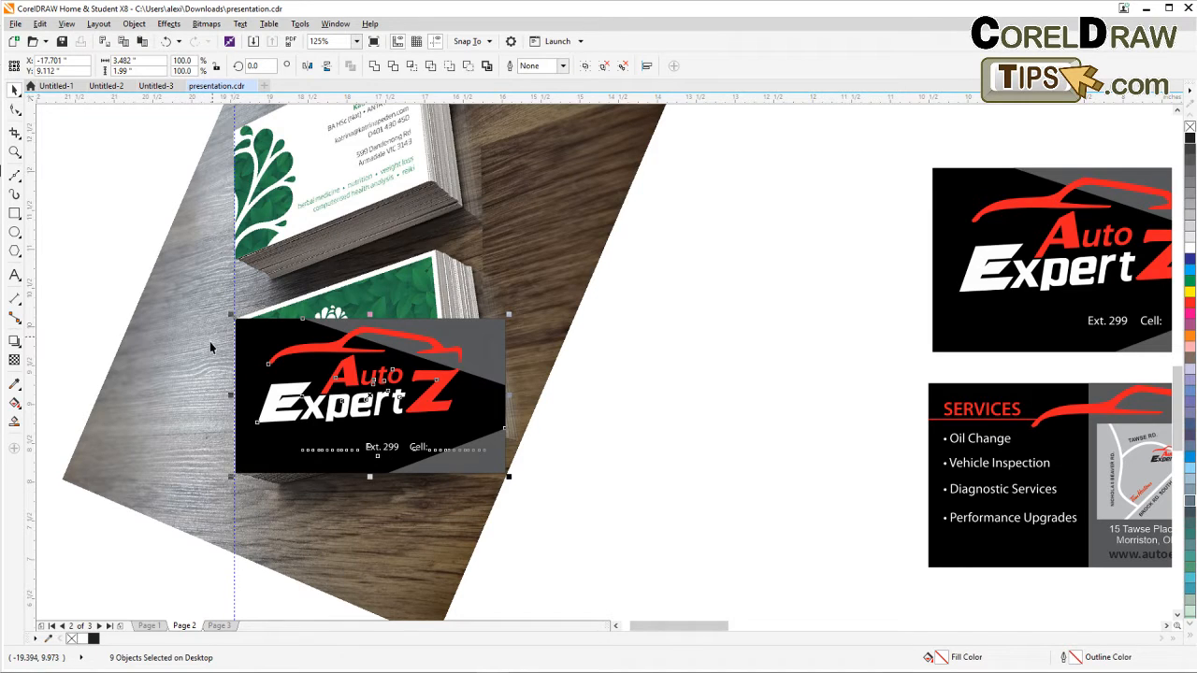
scroll(215, 347, "up", 2)
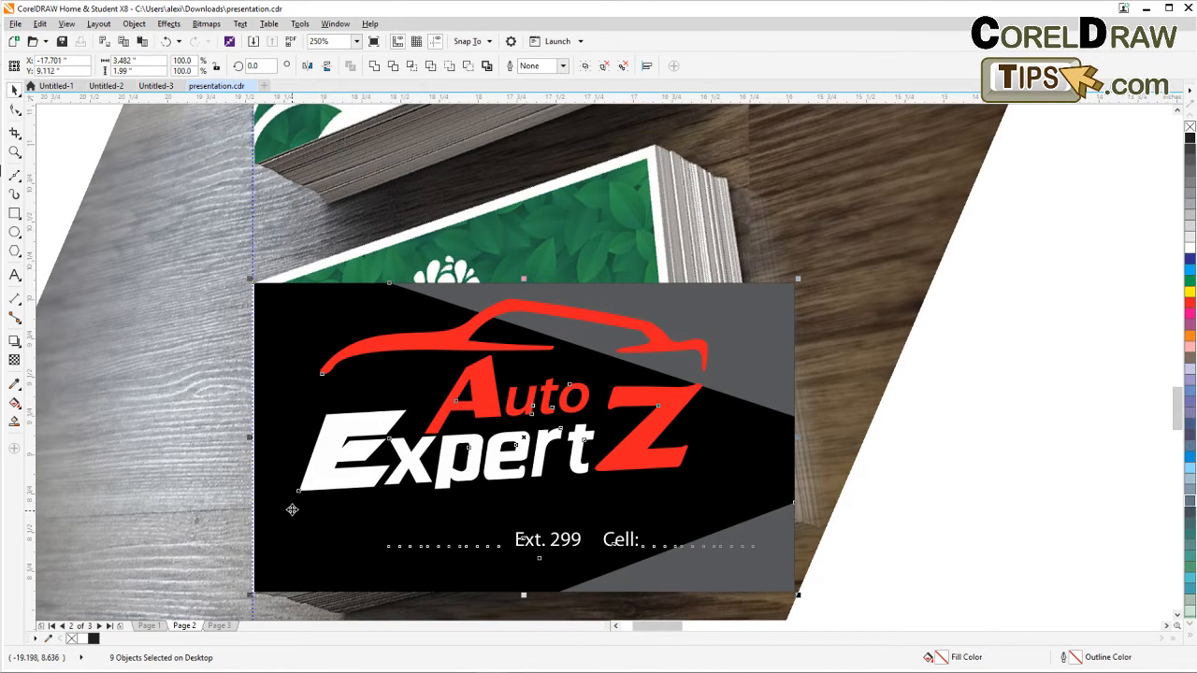
left_click_drag(308, 480, 307, 481)
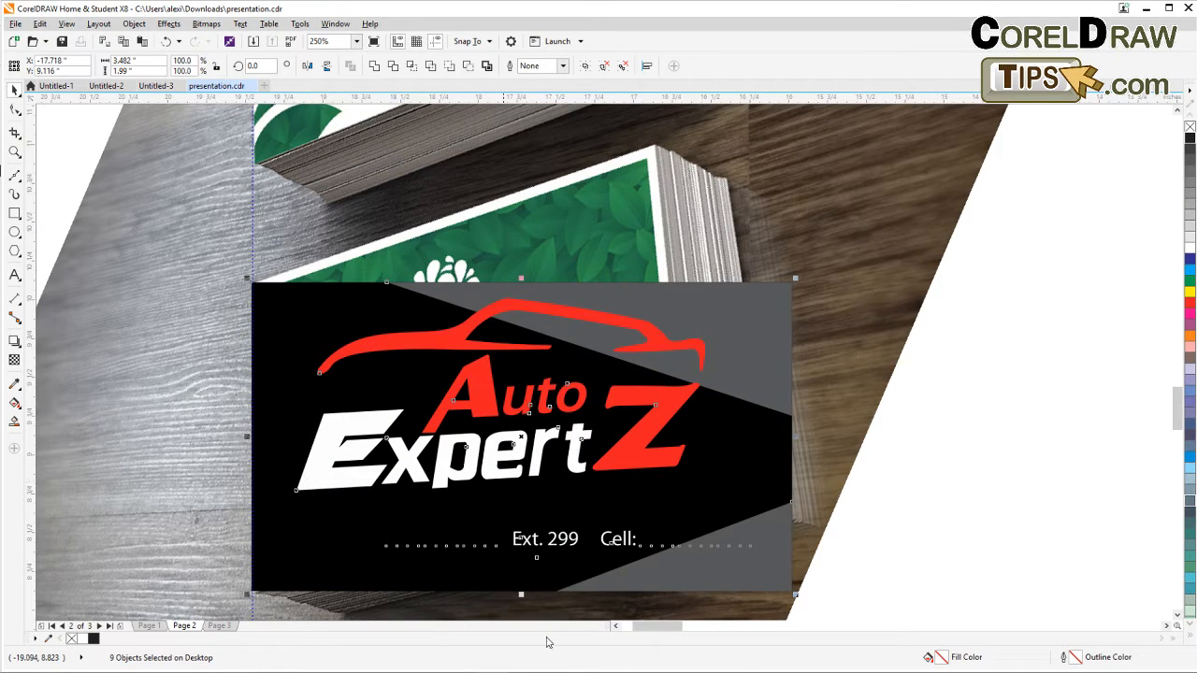
left_click_drag(796, 595, 799, 597)
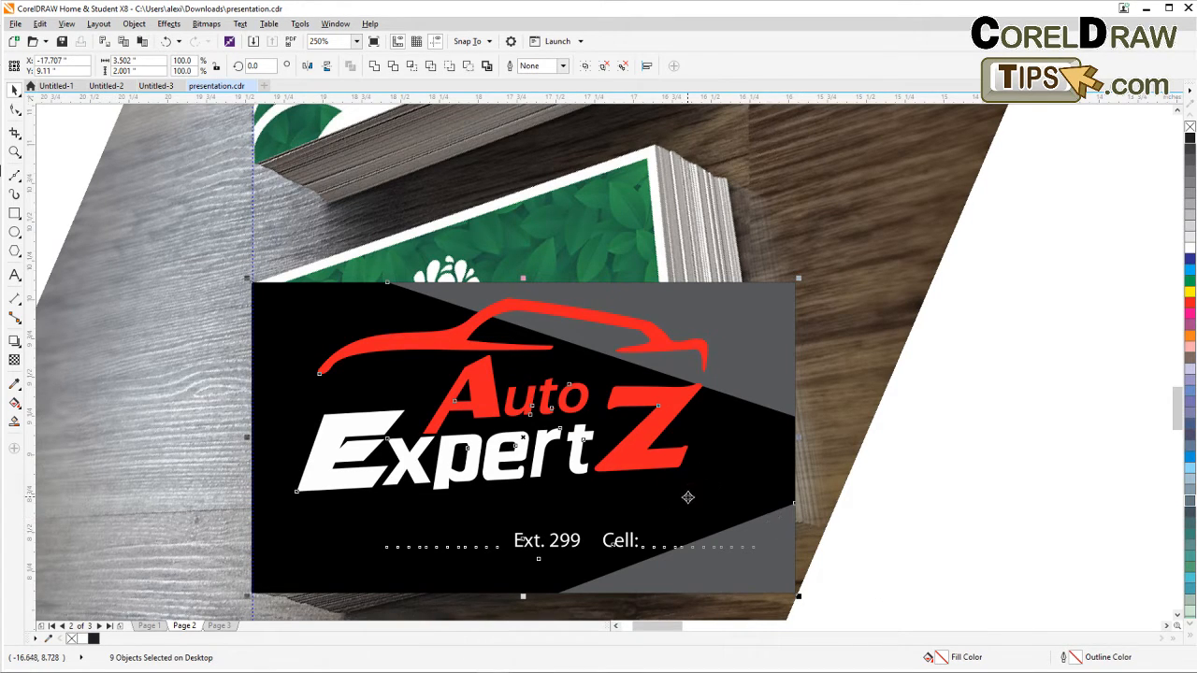
Move the address line on the Auto ExpertZ card slightly down and left beneath the phone numbers.
left_click(937, 455)
key("Escape")
left_click_drag(948, 519, 373, 589)
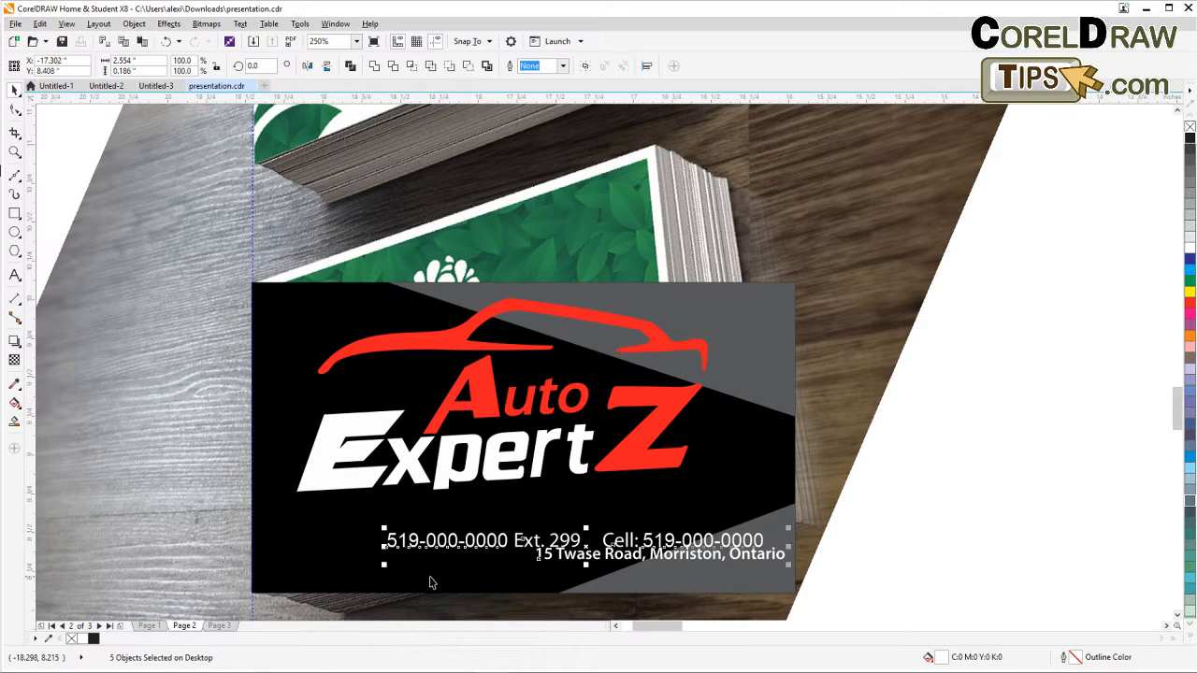
left_click(957, 553)
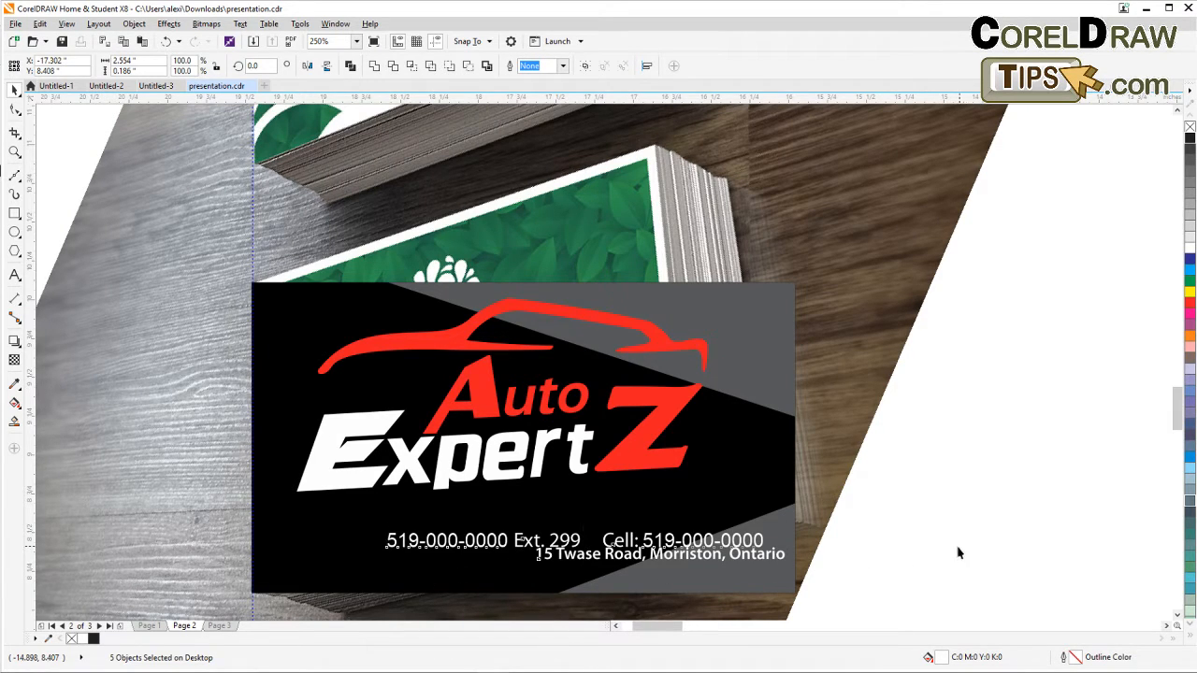
double_click(759, 556)
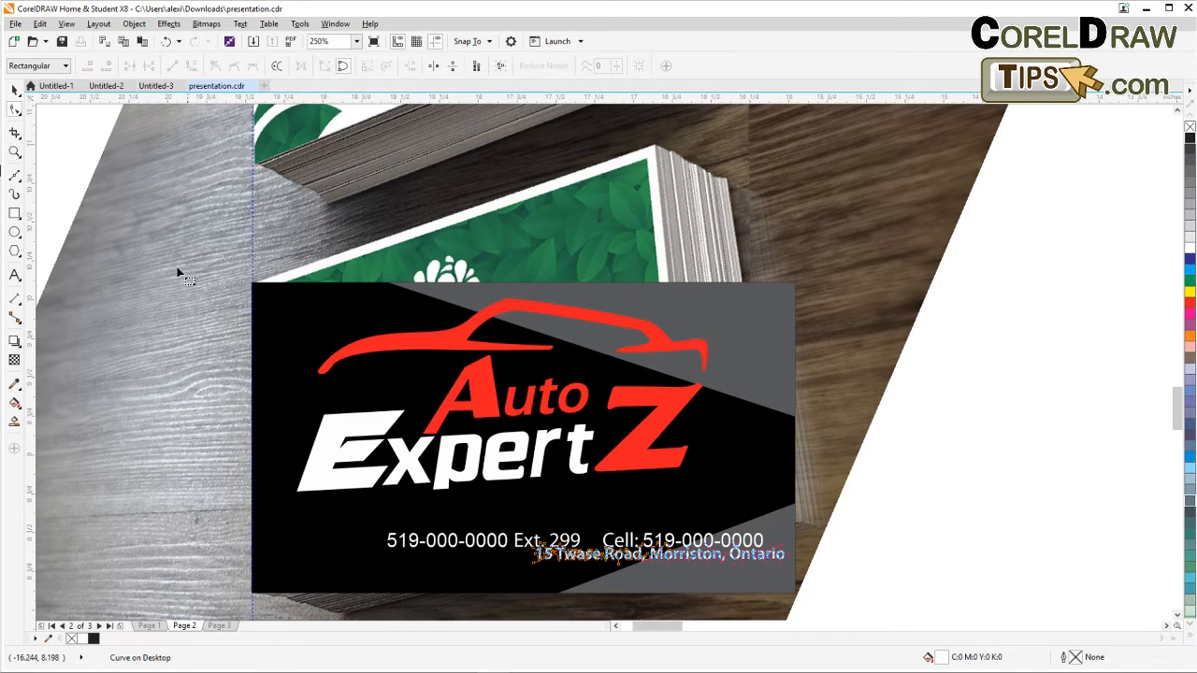
left_click(15, 89)
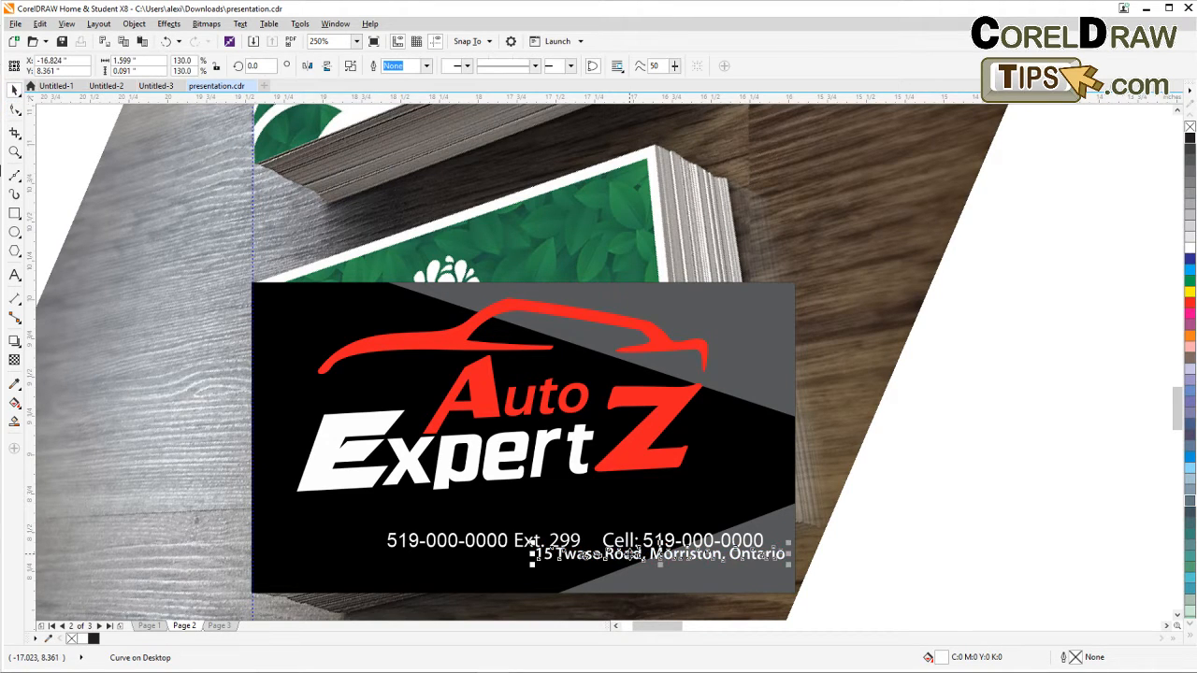
left_click_drag(627, 556, 617, 567)
left_click(894, 578)
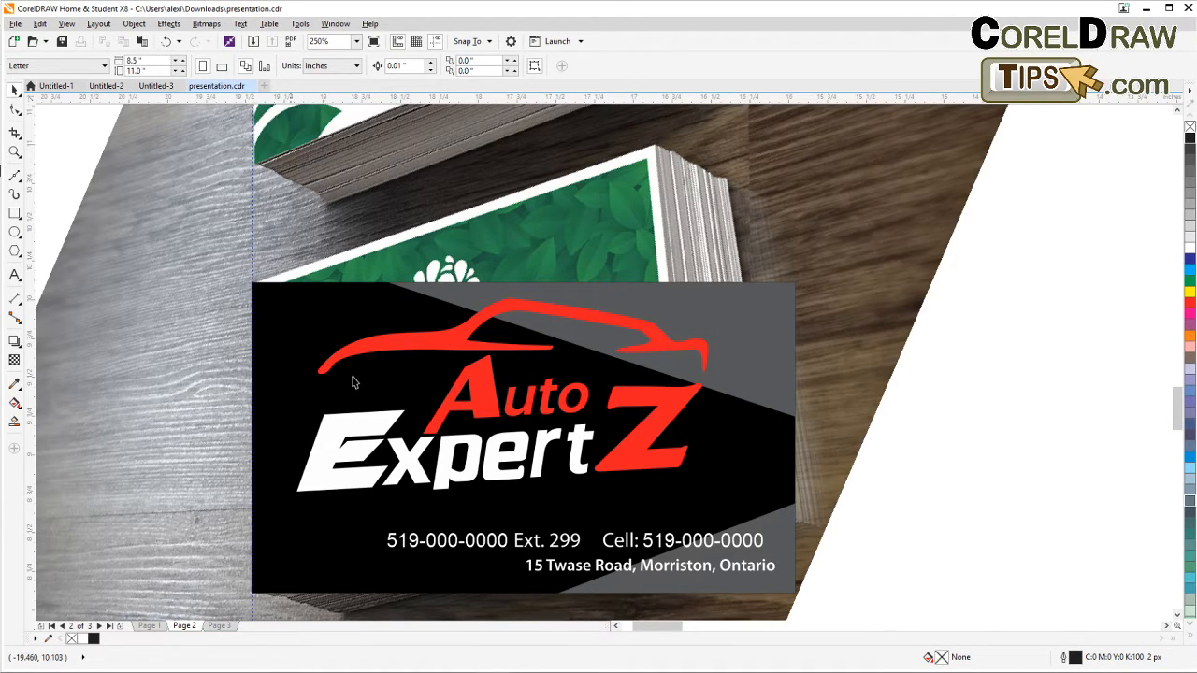
Select all nine objects of the front Auto ExpertZ card and group them.
left_click_drag(1060, 240, 225, 568)
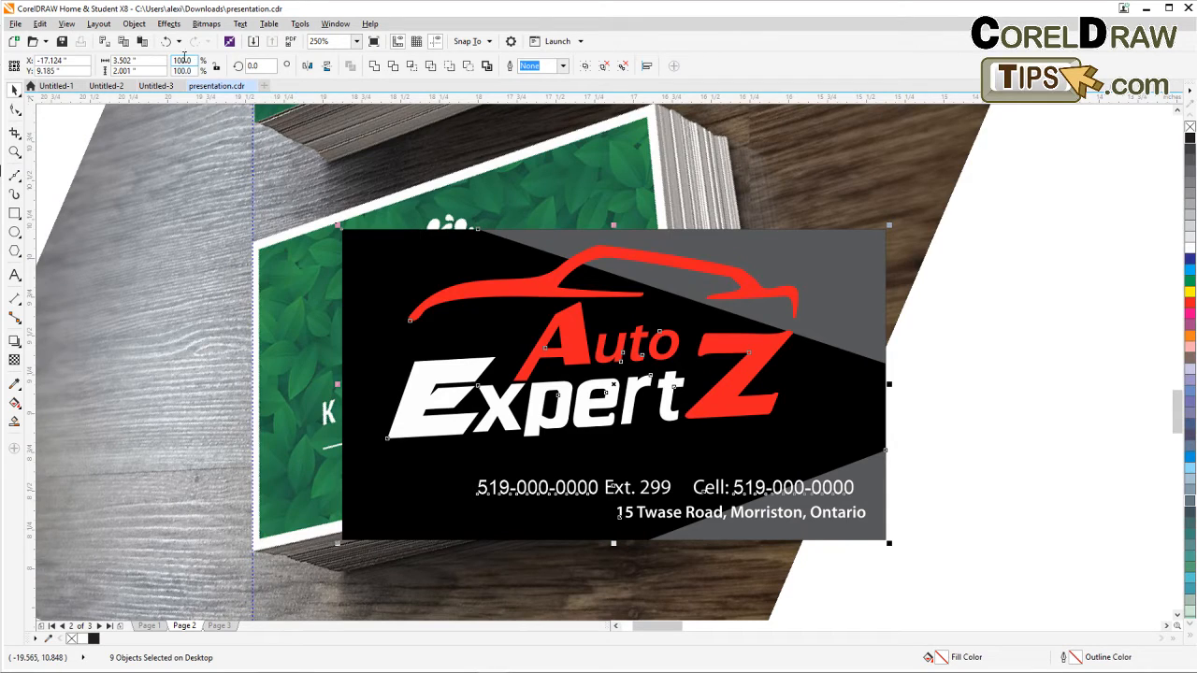
key("ctrl+z")
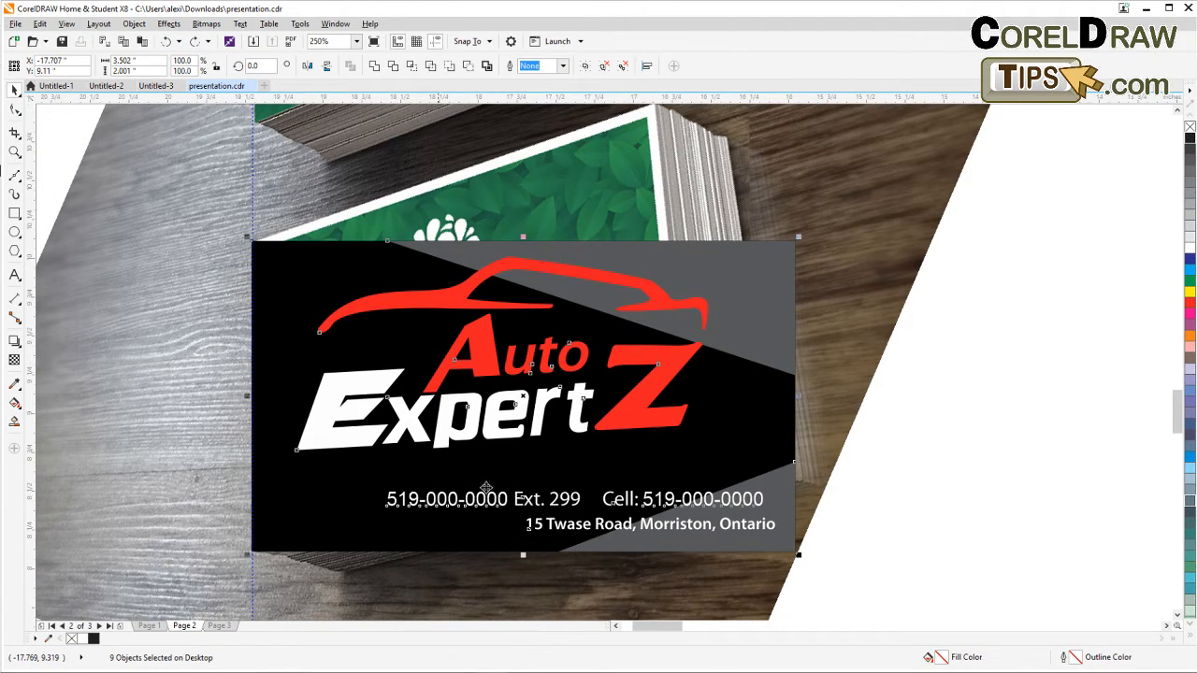
scroll(514, 404, "down", 2)
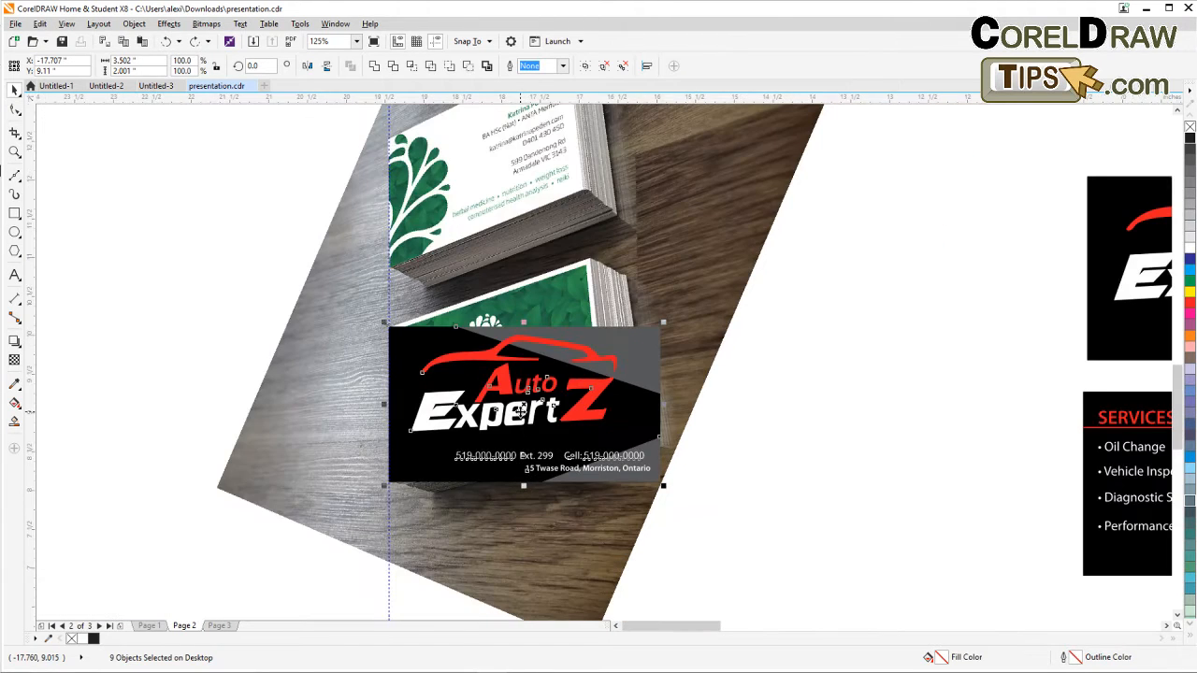
left_click_drag(520, 412, 406, 392)
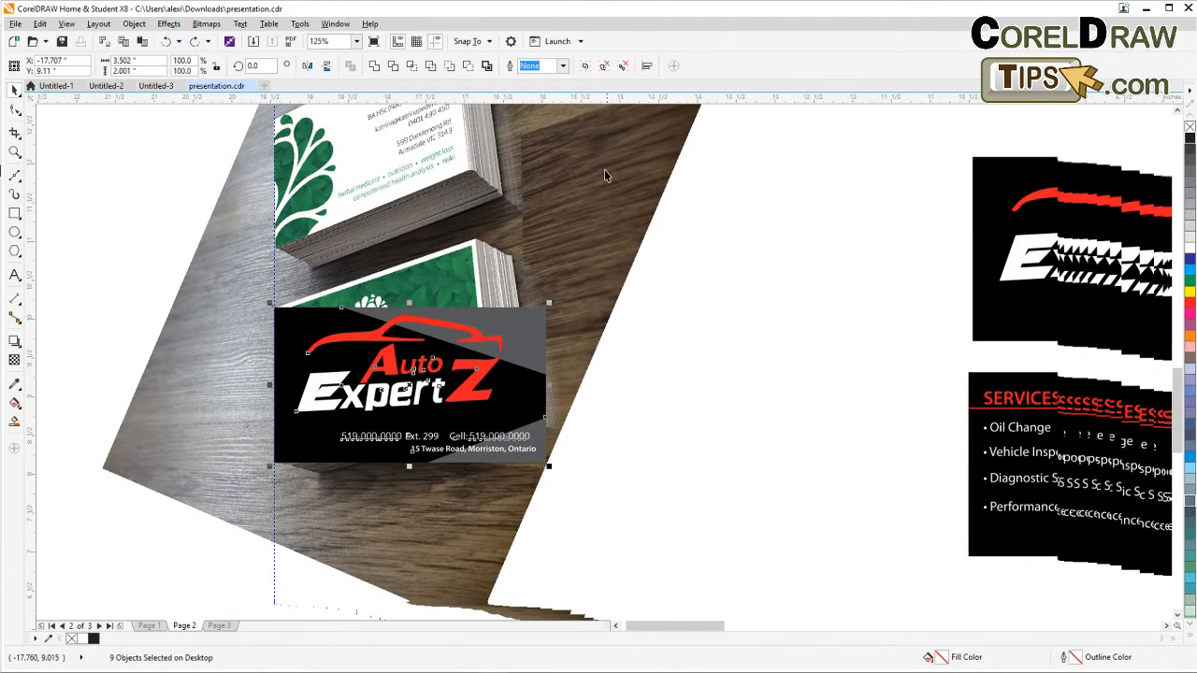
left_click(585, 67)
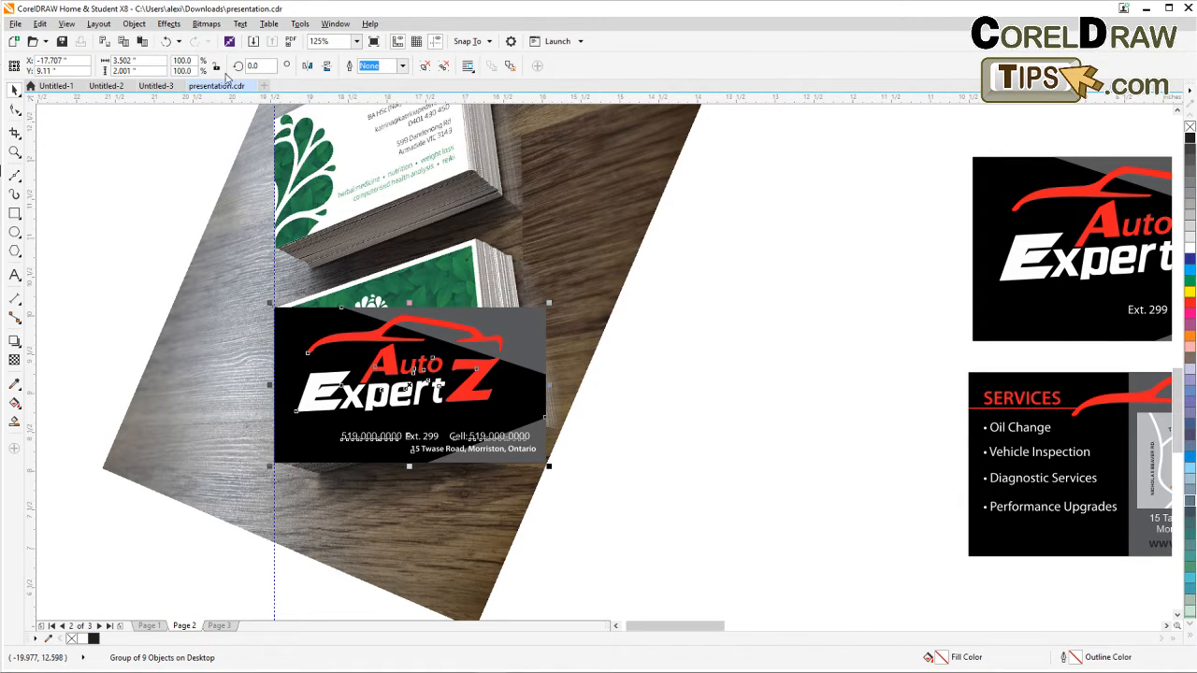
Apply Add Perspective to the card group and pull its upper right corner up toward the stack's top corner.
left_click(169, 25)
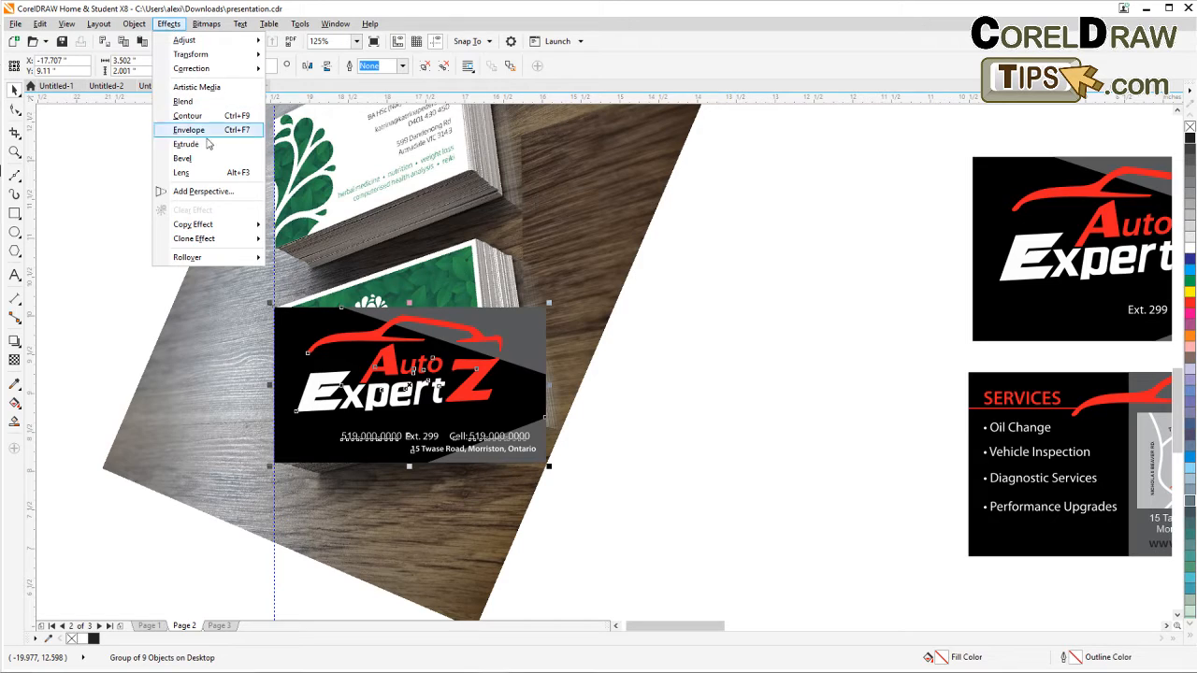
left_click(219, 195)
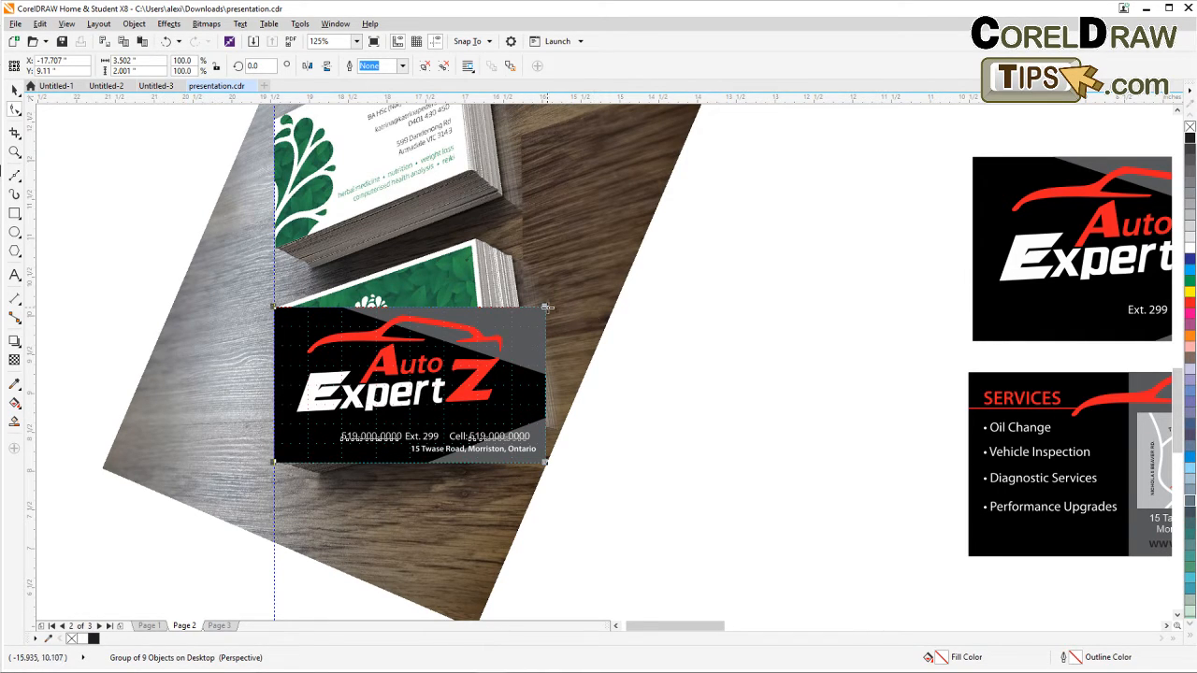
left_click_drag(546, 306, 475, 238)
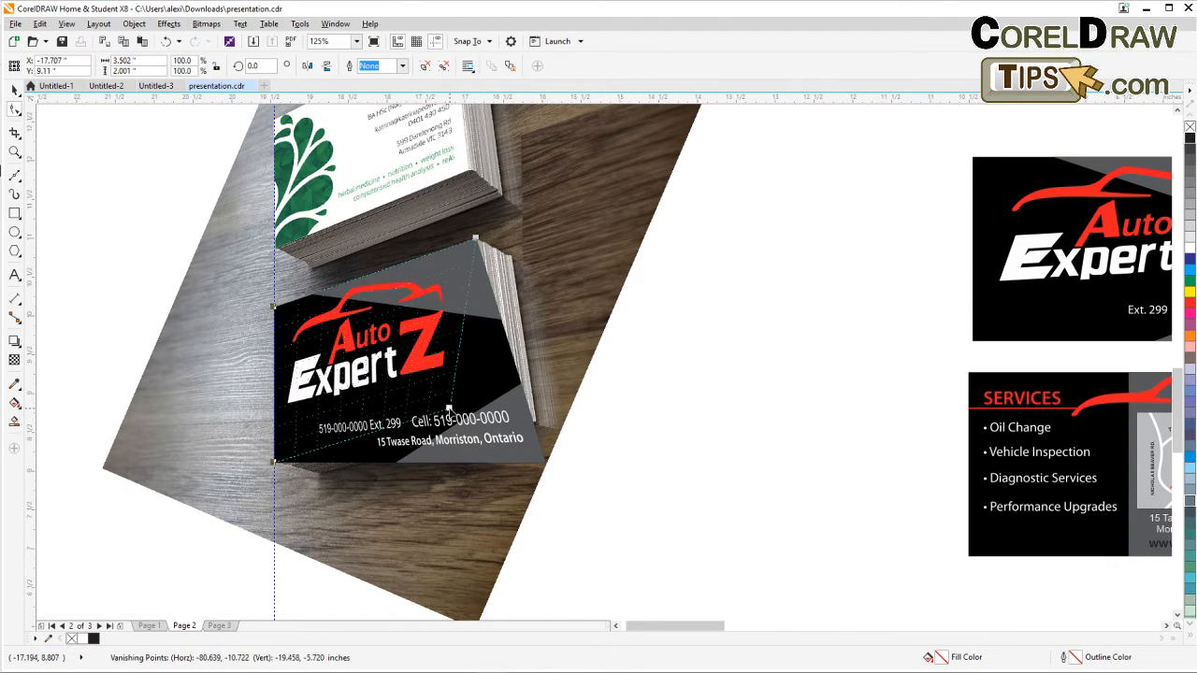
Drag the lower right perspective corner to fit the card stack's edge, then deselect.
left_click_drag(448, 408, 496, 408)
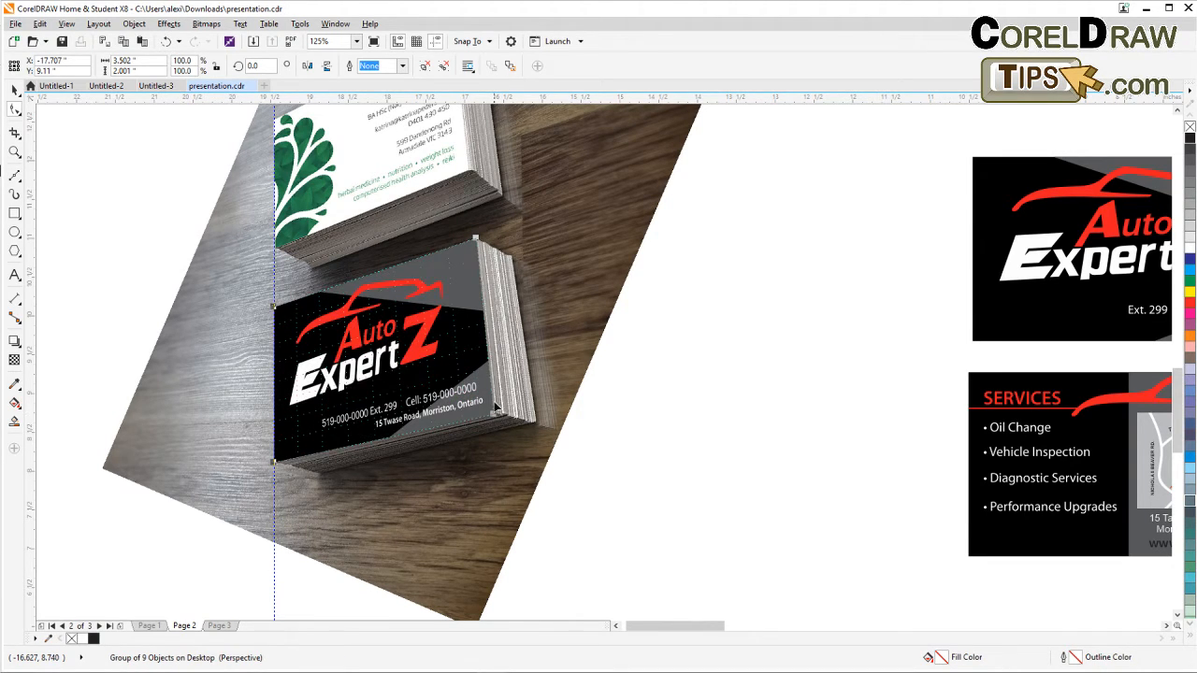
scroll(496, 346, "up", 2)
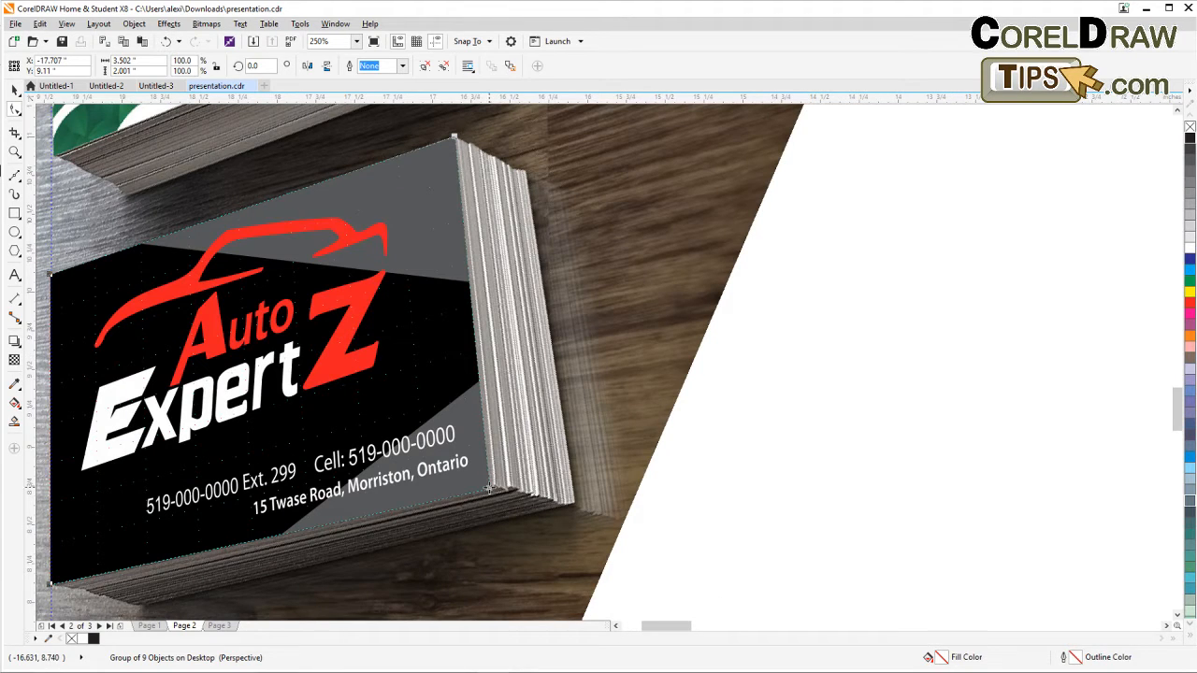
left_click_drag(488, 488, 493, 489)
scroll(491, 488, "down", 2)
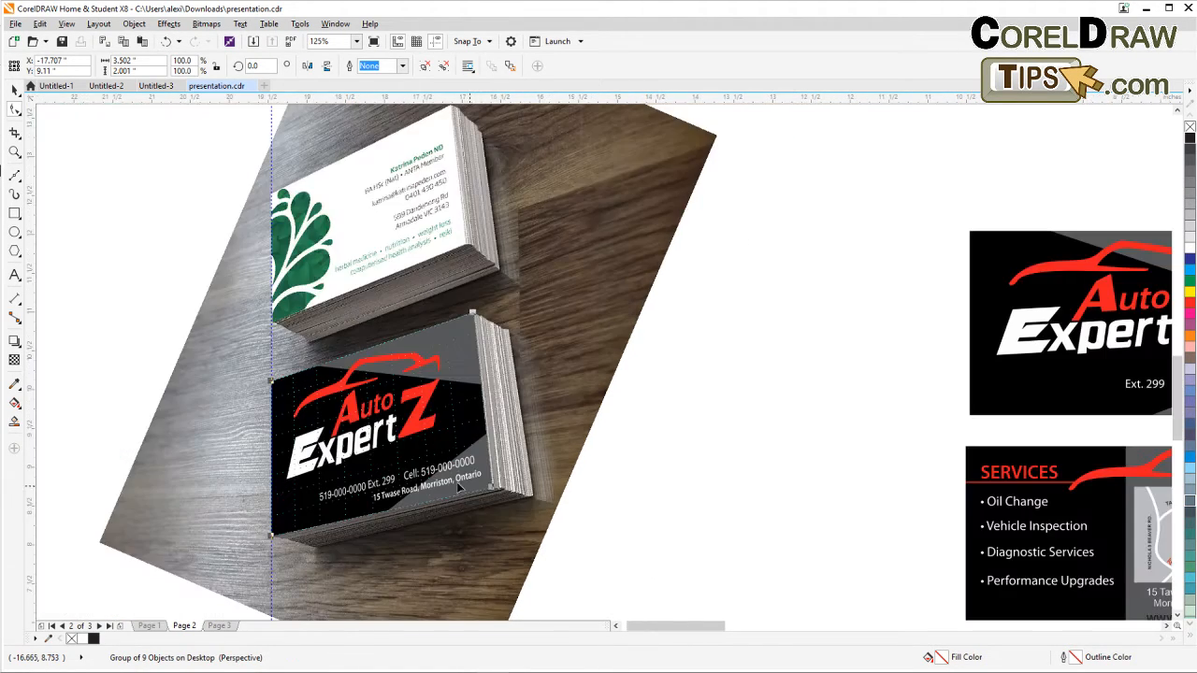
left_click(15, 91)
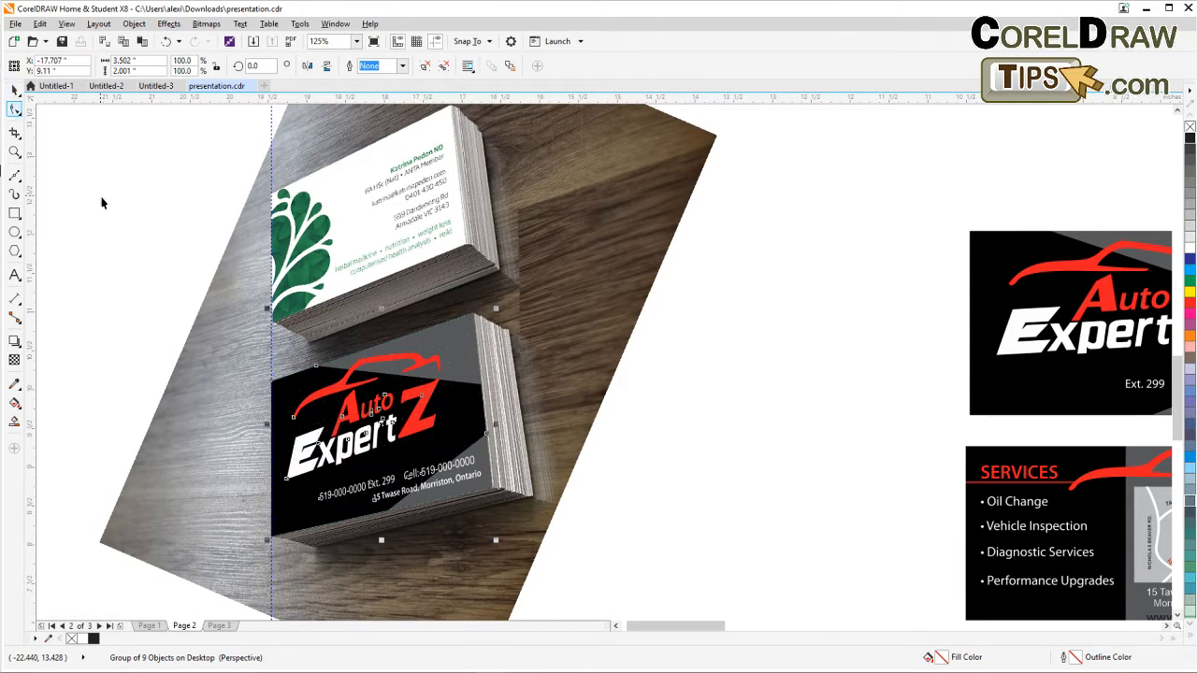
left_click(102, 203)
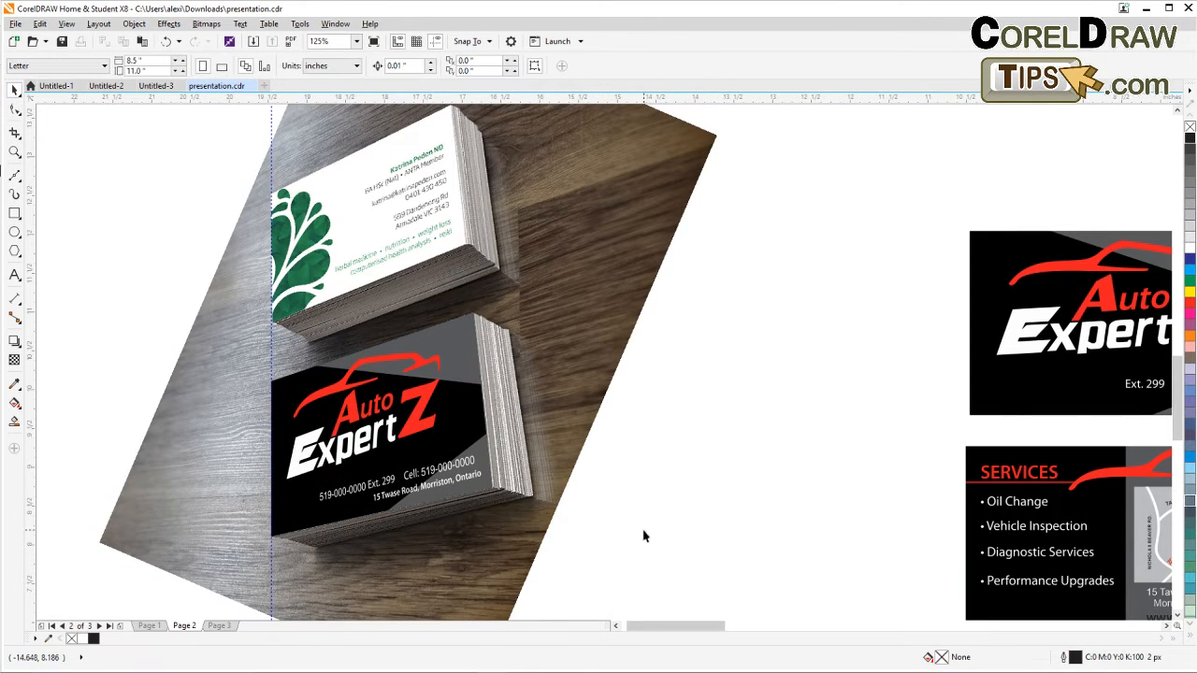
Select all 31 objects of the back services card design and group them.
left_click_drag(645, 533, 578, 476)
scroll(651, 486, "down", 2)
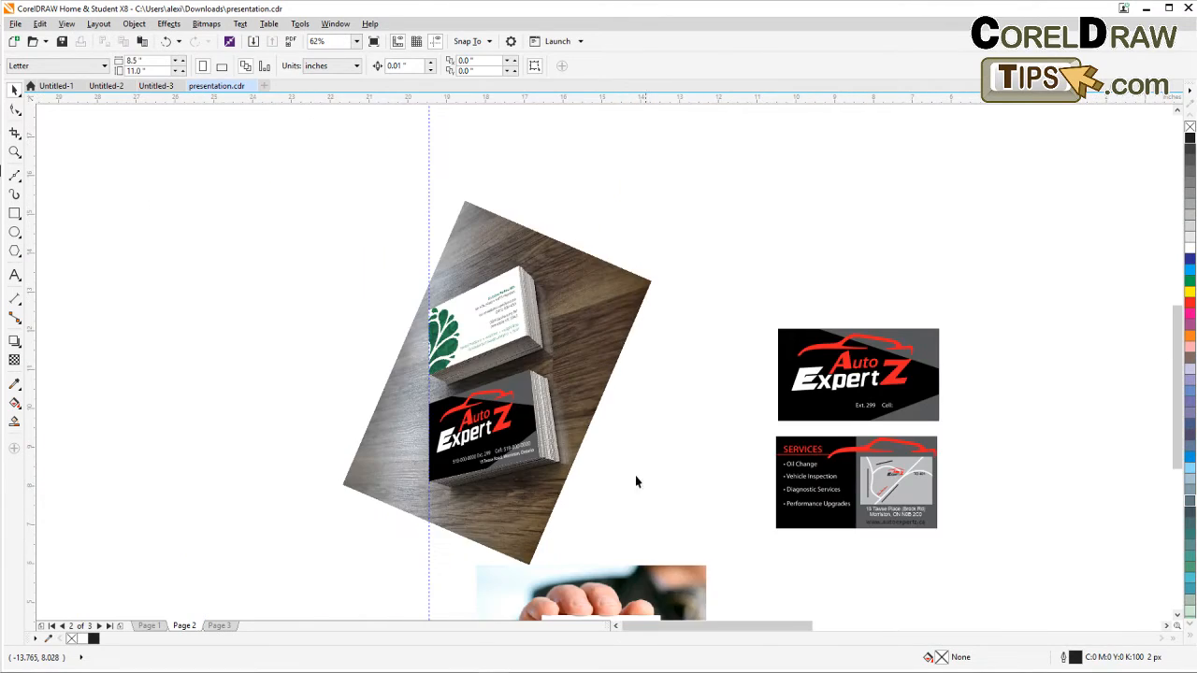
left_click_drag(623, 402, 823, 527)
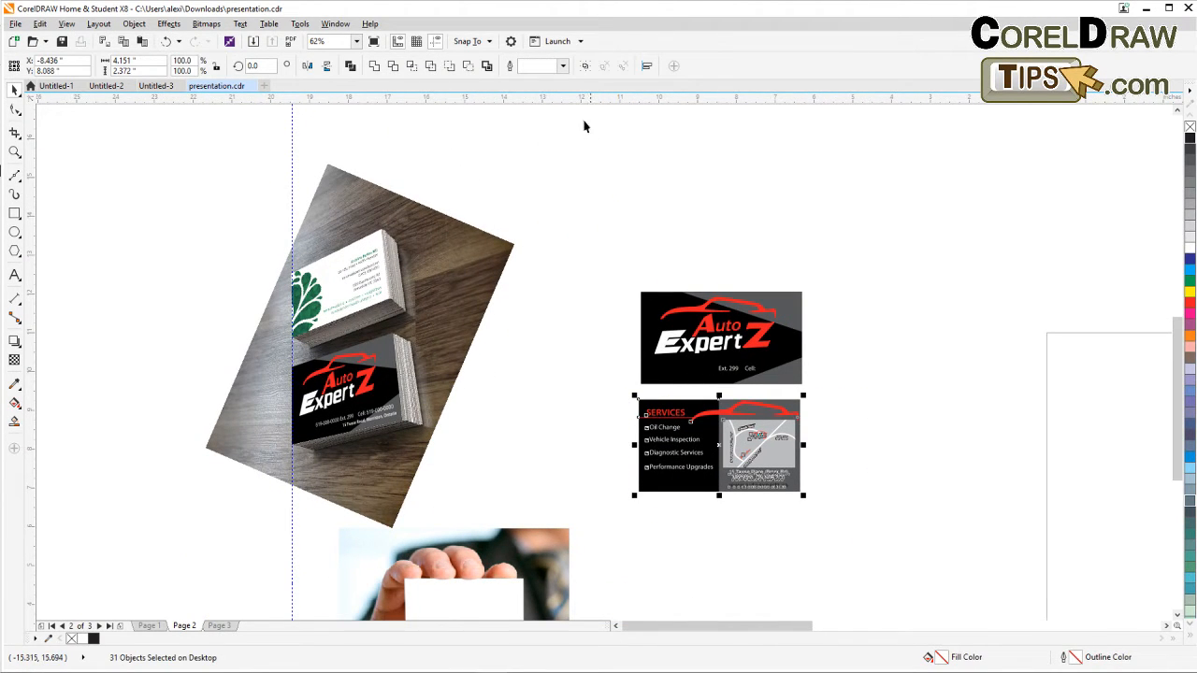
left_click(584, 66)
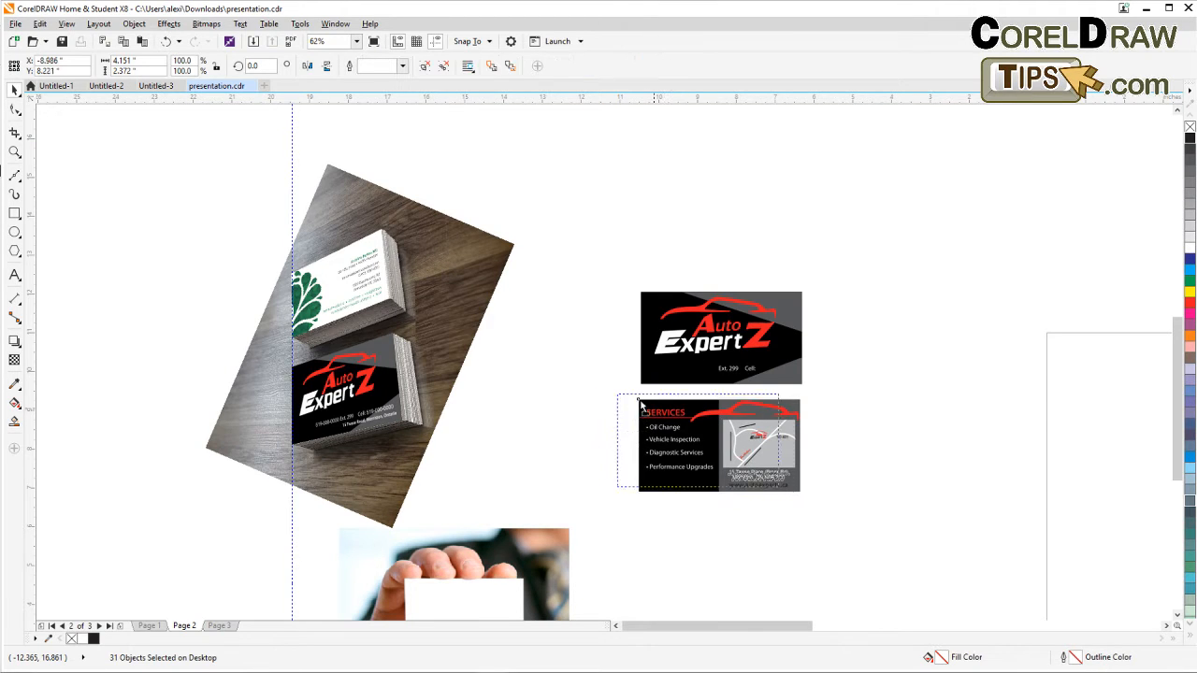
Move the services card group onto the upper card stack and scale it down to about 70%.
scroll(298, 283, "up", 2)
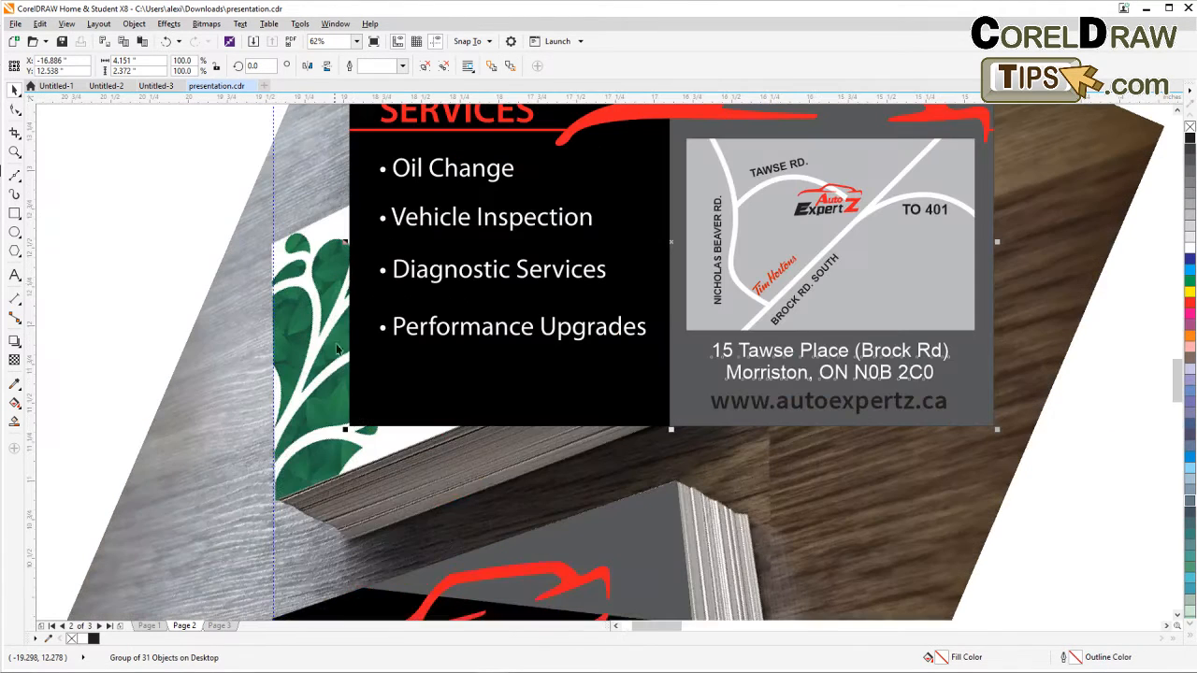
left_click_drag(348, 425, 276, 505)
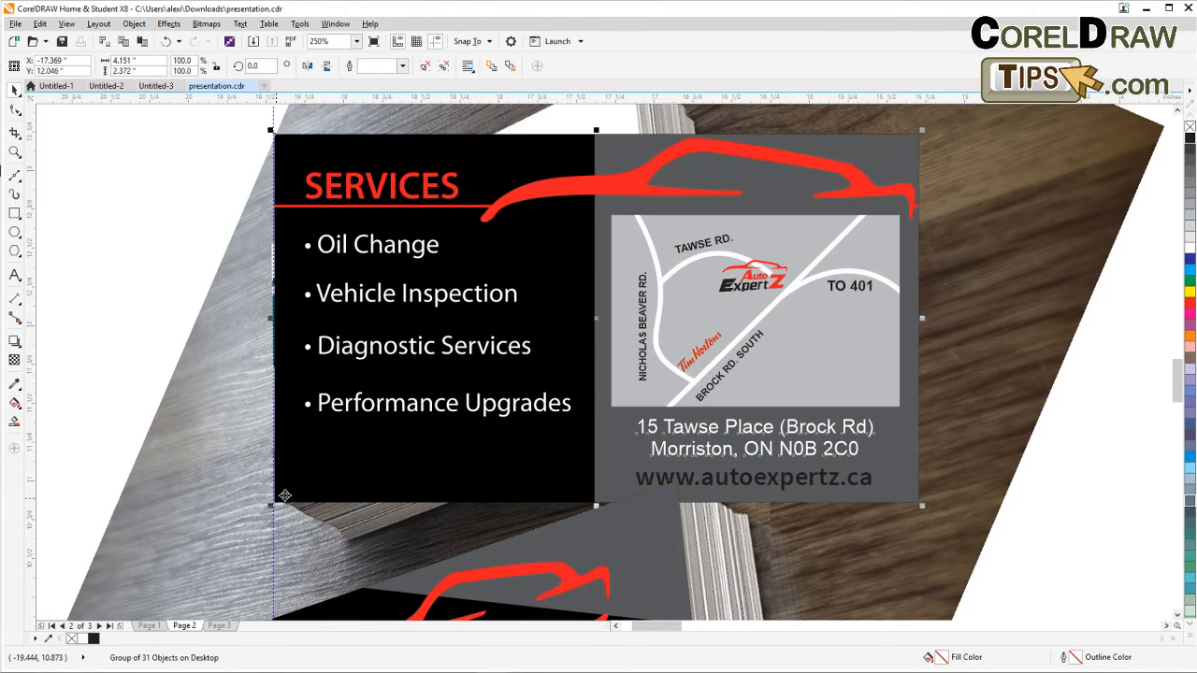
left_click_drag(921, 130, 844, 241)
key("Escape")
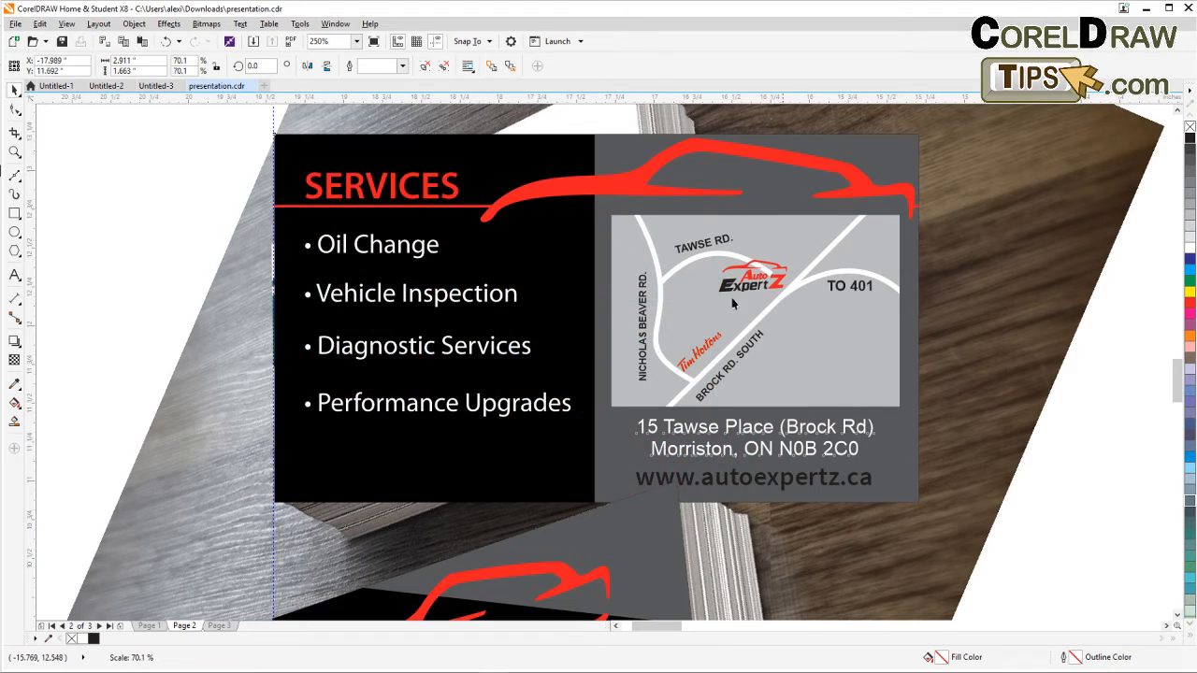
left_click_drag(426, 308, 343, 308)
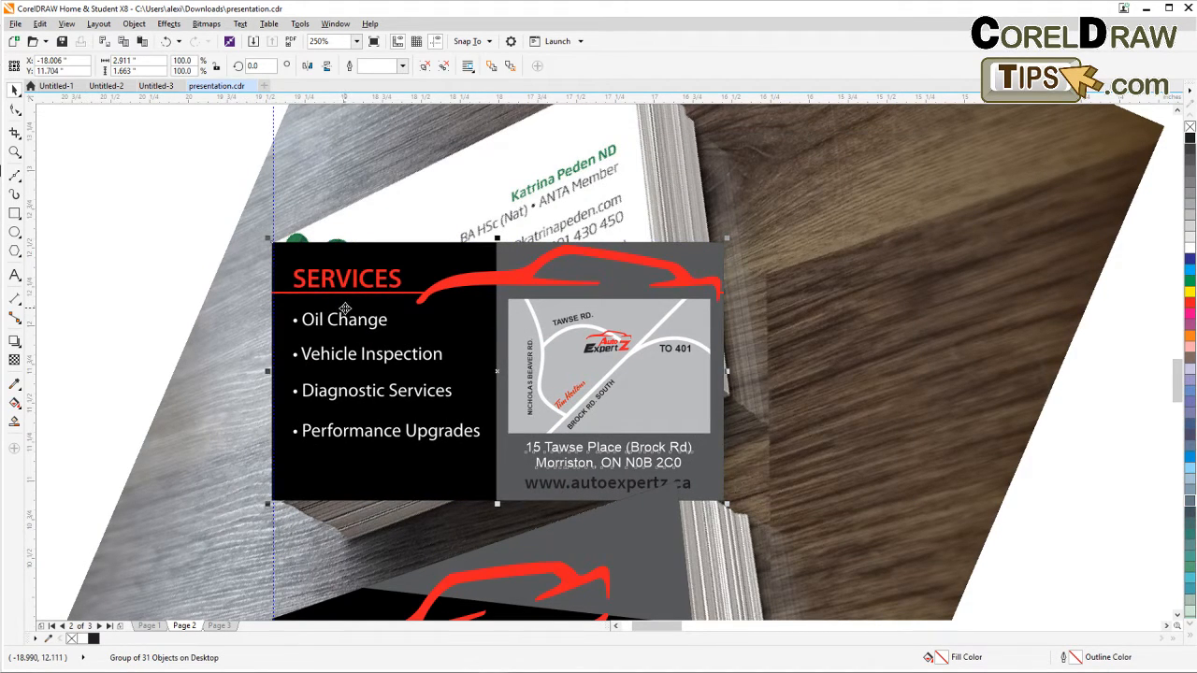
Apply Add Perspective to the services card group and pull its upper right corner to the upper stack's top corner.
scroll(433, 239, "down", 2)
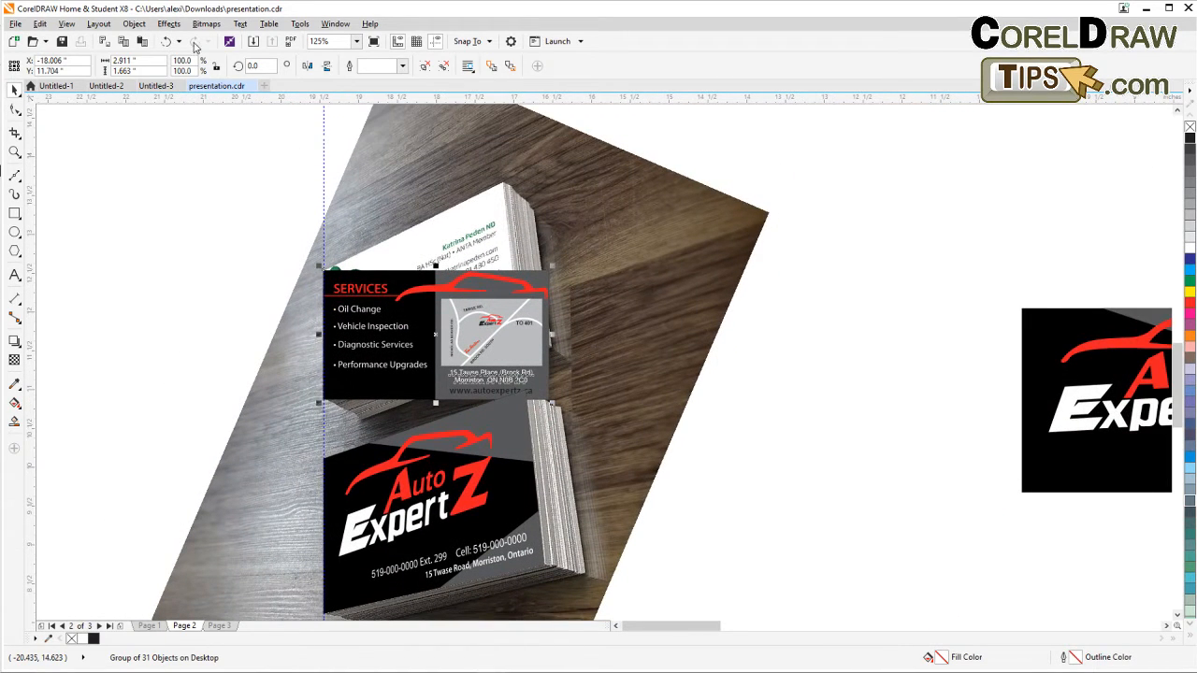
left_click(163, 24)
left_click(206, 191)
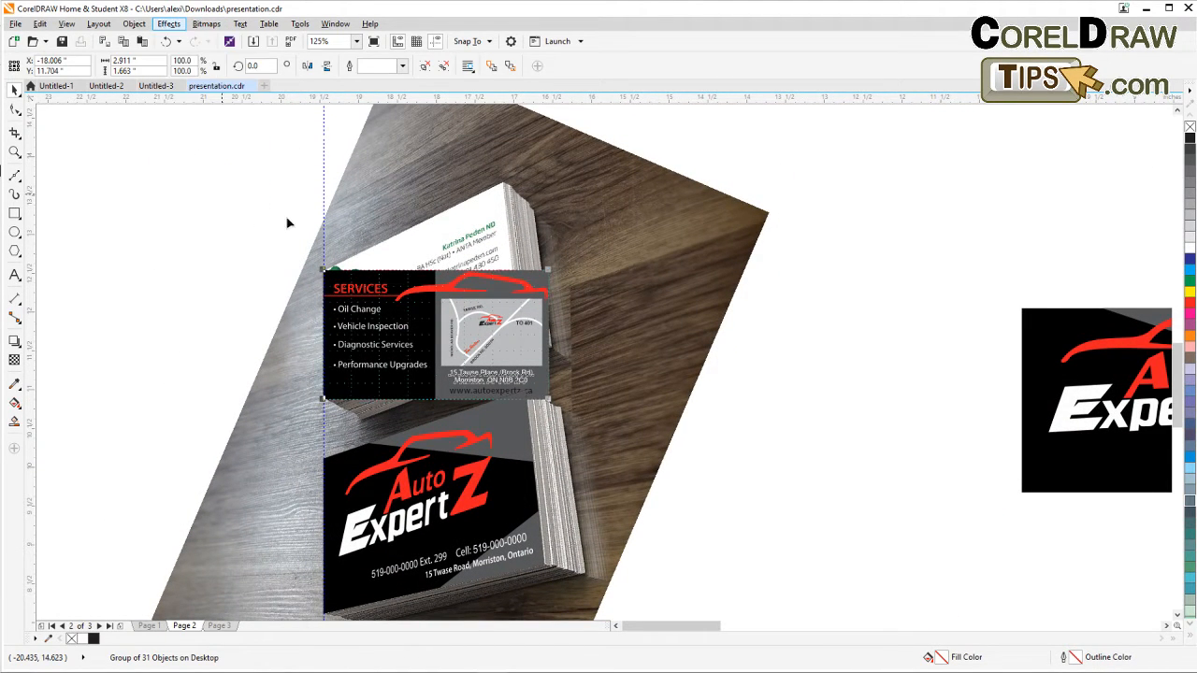
scroll(507, 321, "up", 2)
left_click_drag(635, 254, 488, 171)
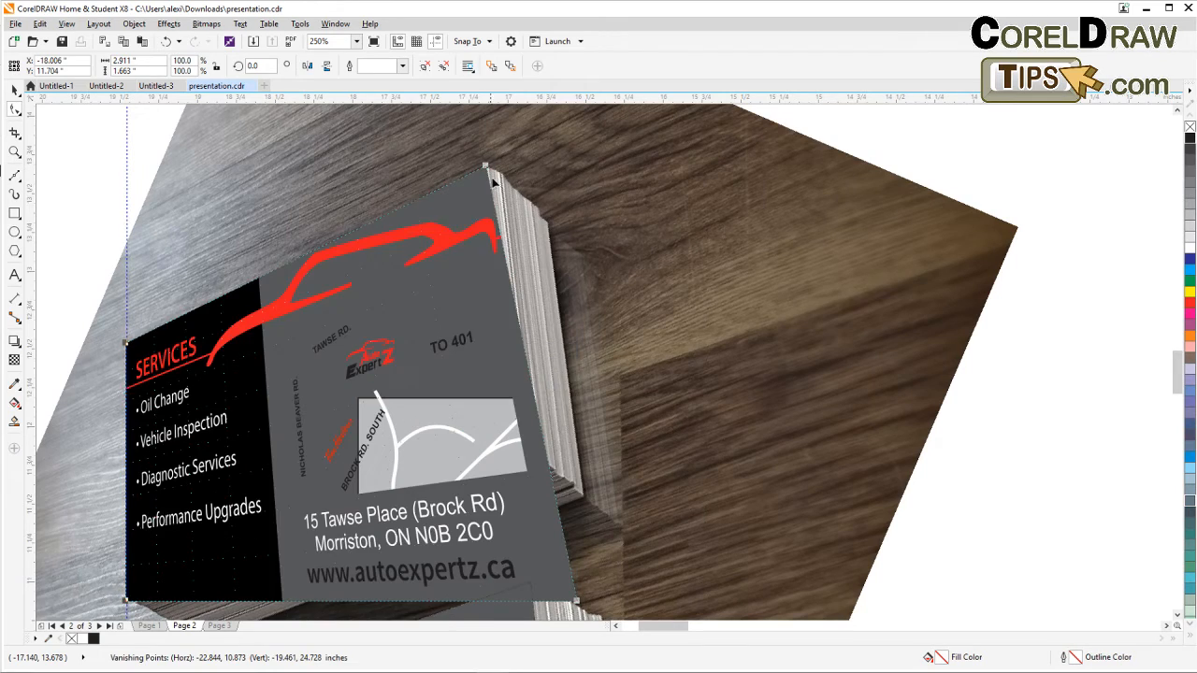
Fit the services card's lower right perspective corner to the upper stack's front edge, then deselect.
left_click_drag(606, 492, 592, 407)
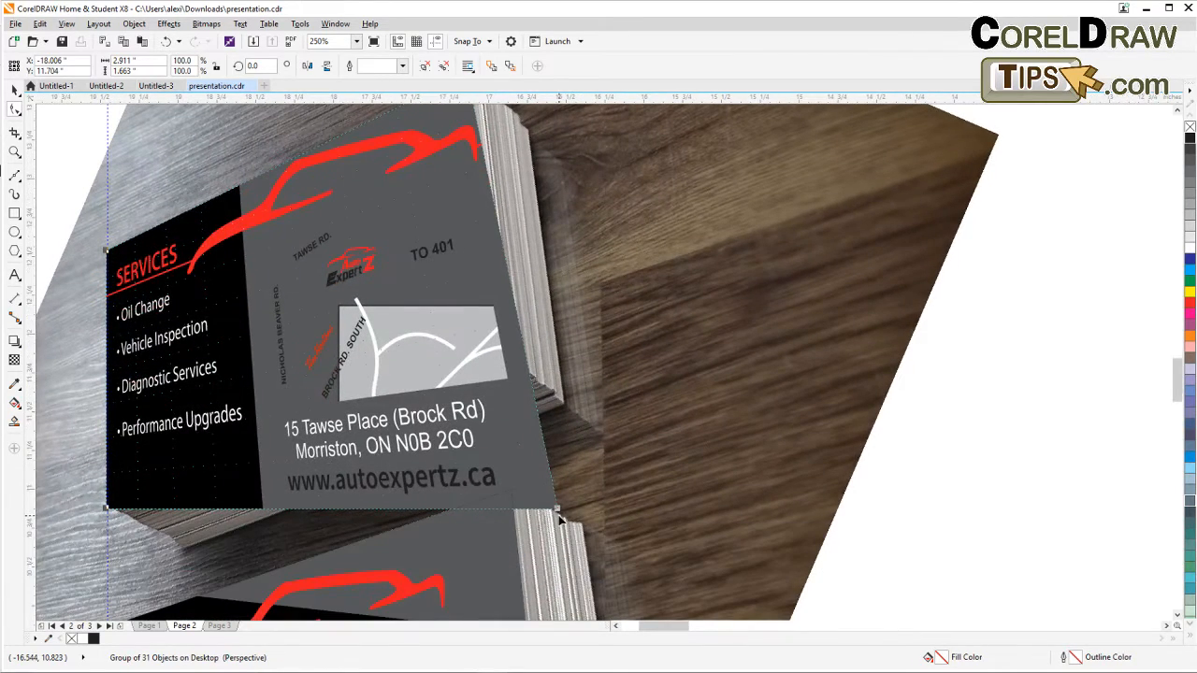
left_click_drag(557, 513, 498, 354)
scroll(488, 371, "down", 2)
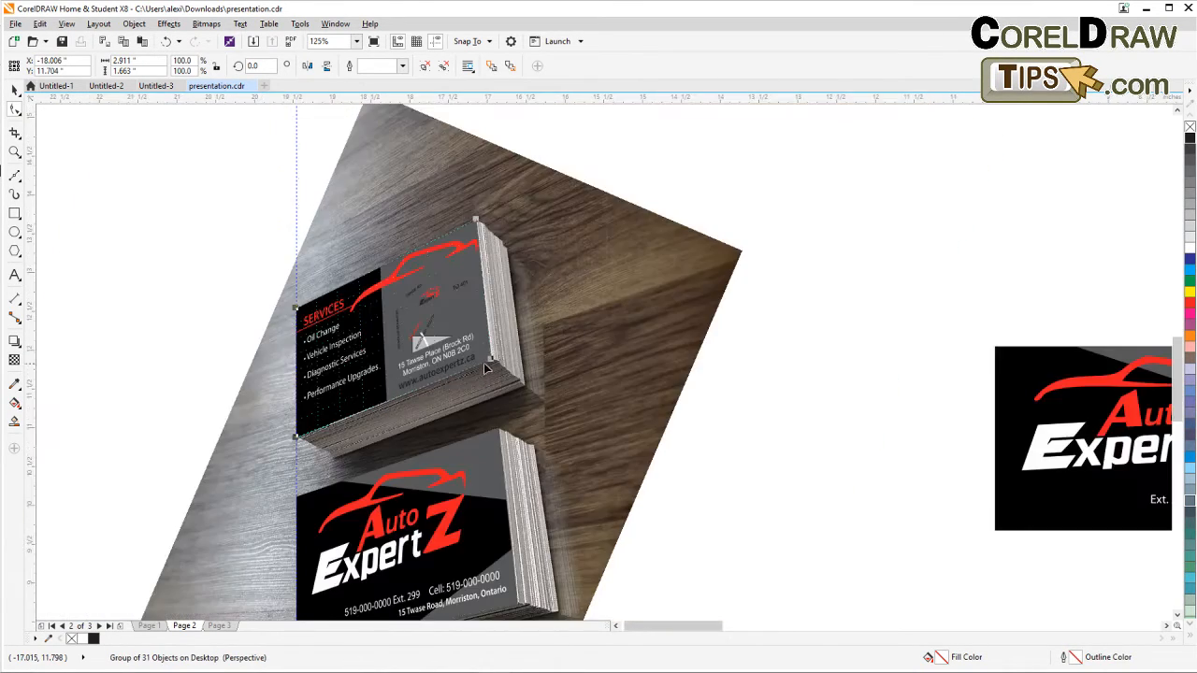
left_click(122, 181)
Select the photo together with both card designs and group them.
scroll(149, 203, "down", 2)
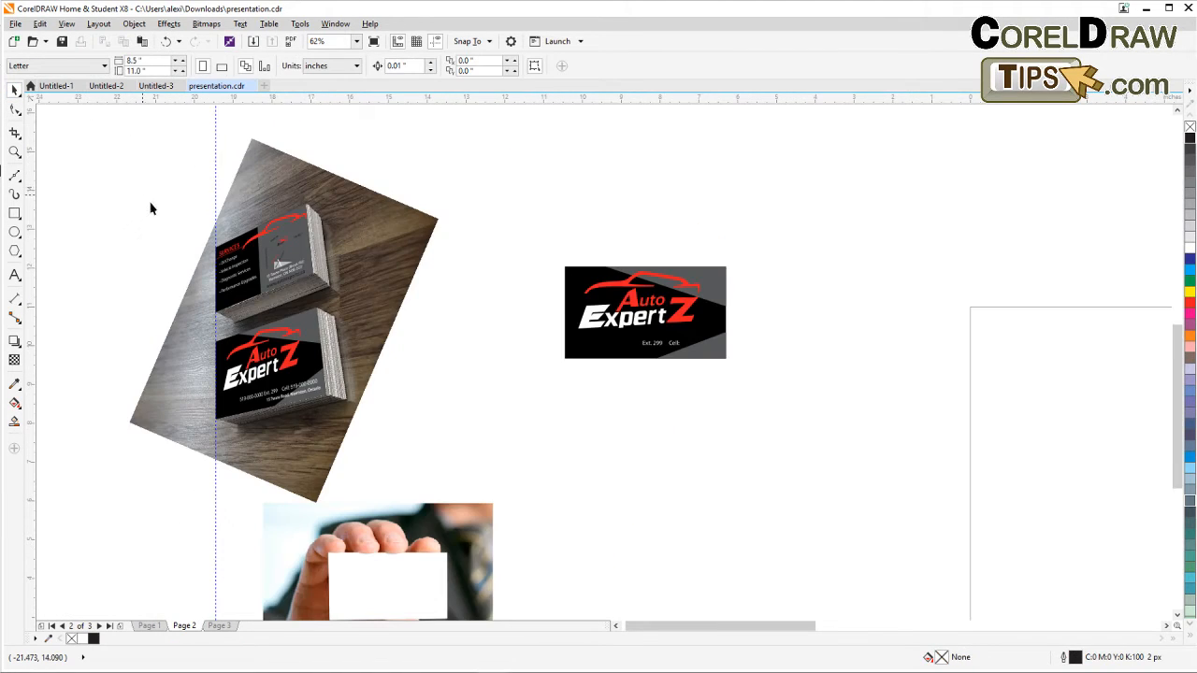
left_click_drag(150, 203, 287, 215)
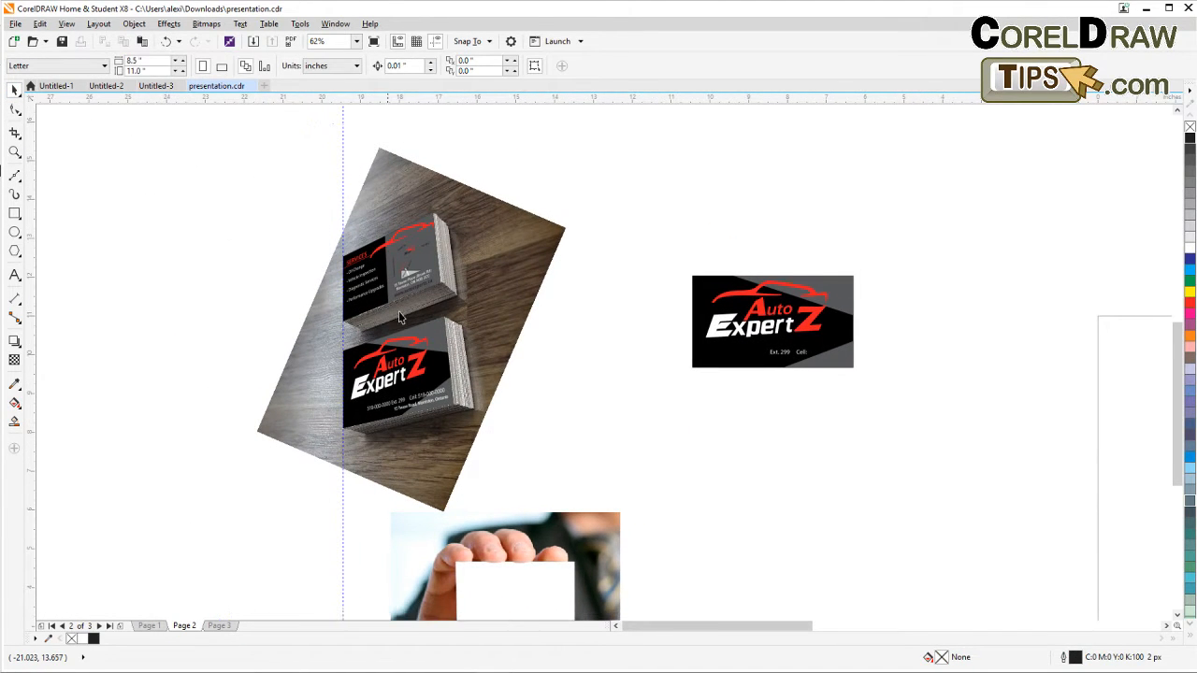
left_click_drag(189, 127, 620, 547)
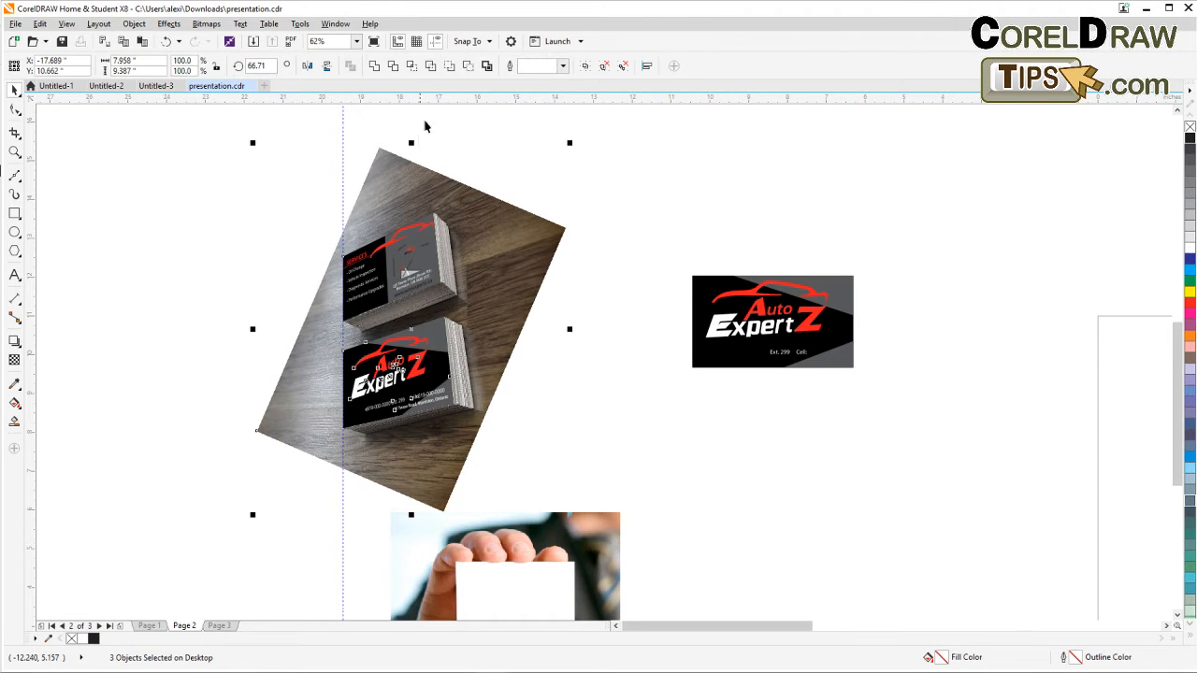
left_click(585, 69)
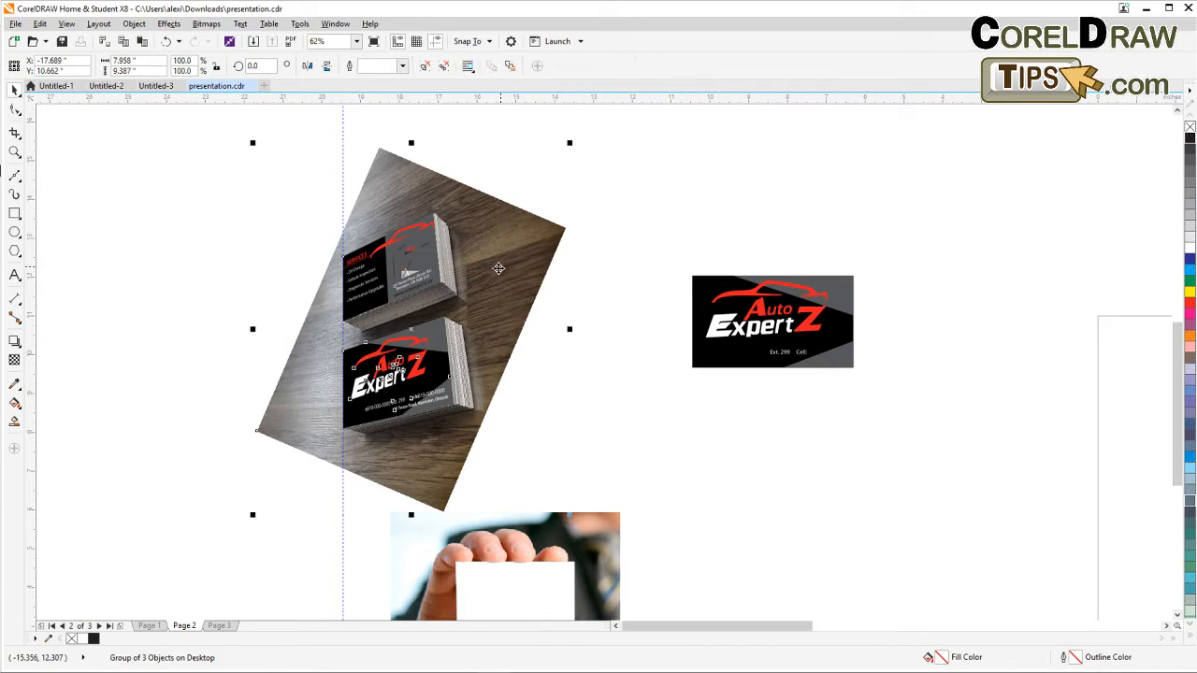
Rotate the photo group to about 293 degrees so the photo sits level, then deselect.
left_click(491, 271)
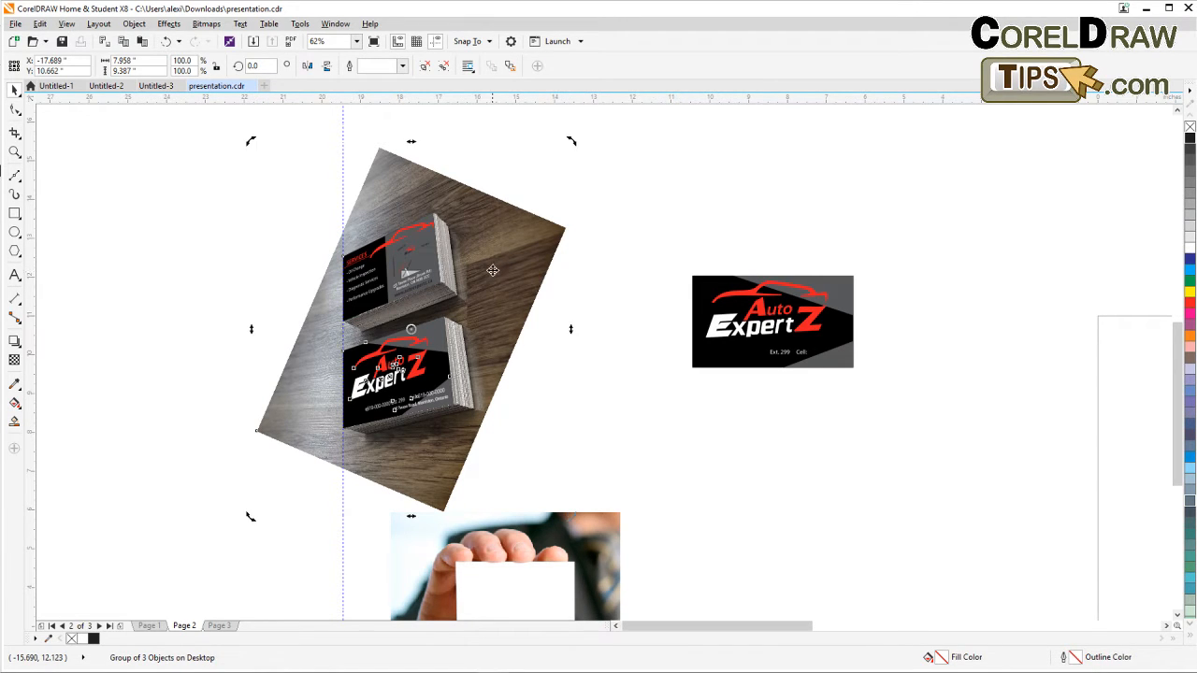
left_click_drag(571, 141, 602, 404)
left_click_drag(590, 190, 562, 138)
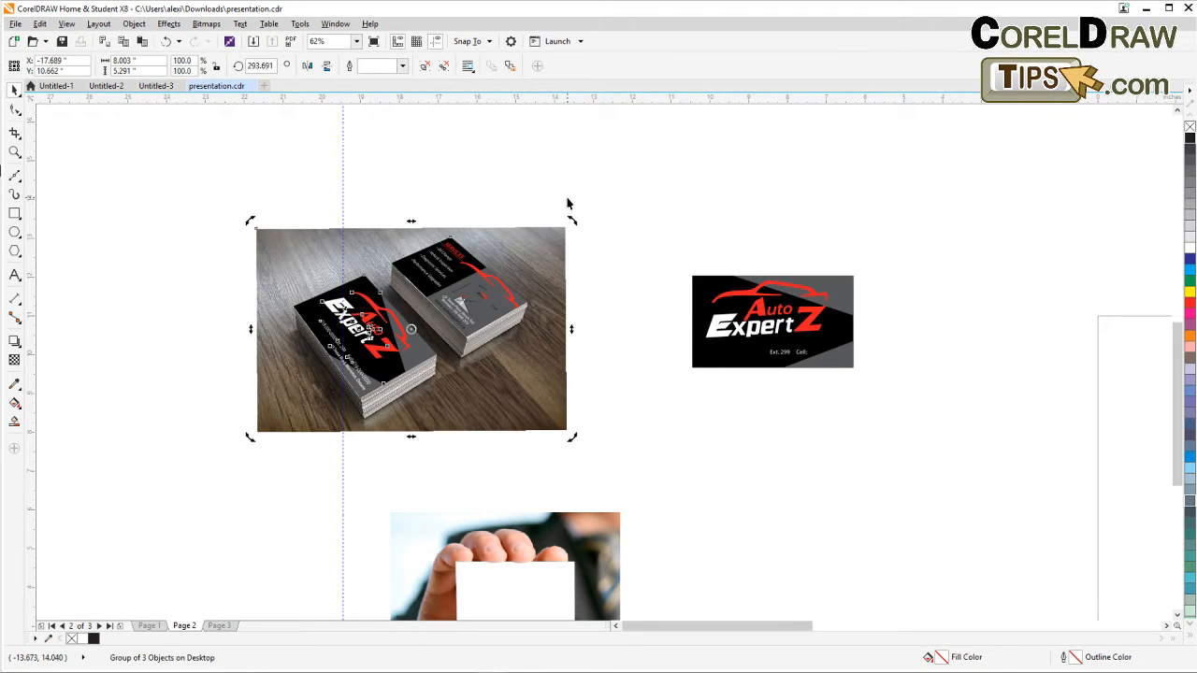
left_click_drag(572, 221, 574, 220)
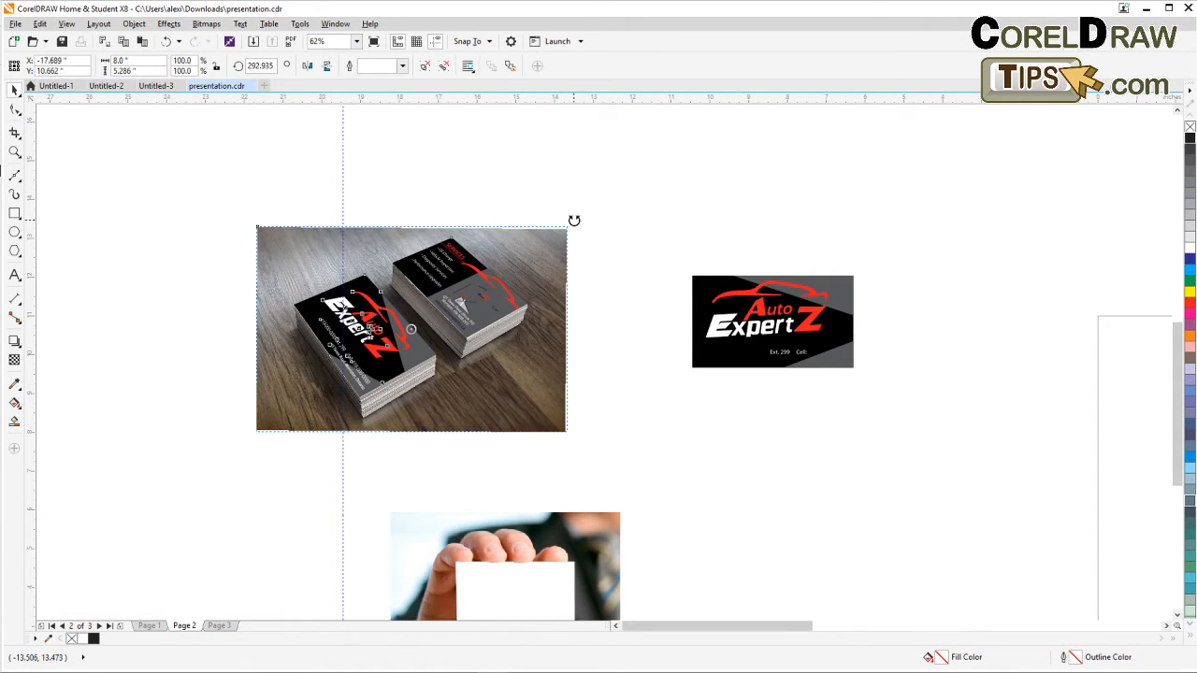
key("Escape")
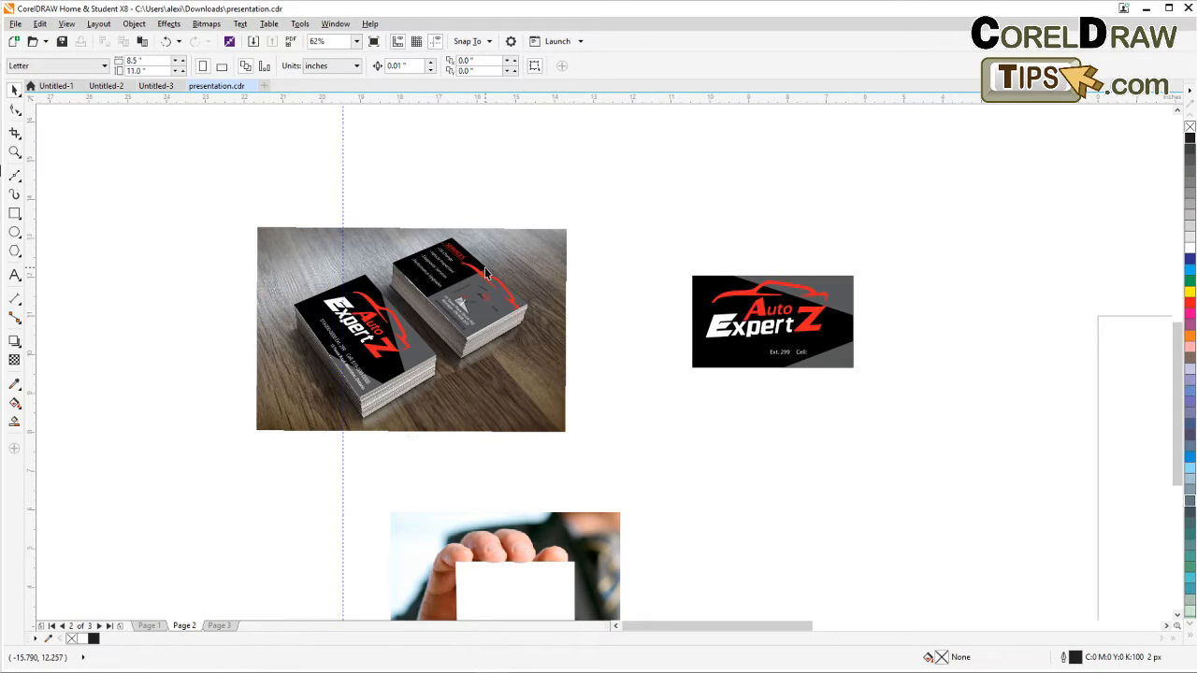
Delete the vertical guideline crossing the photo.
left_click(343, 184)
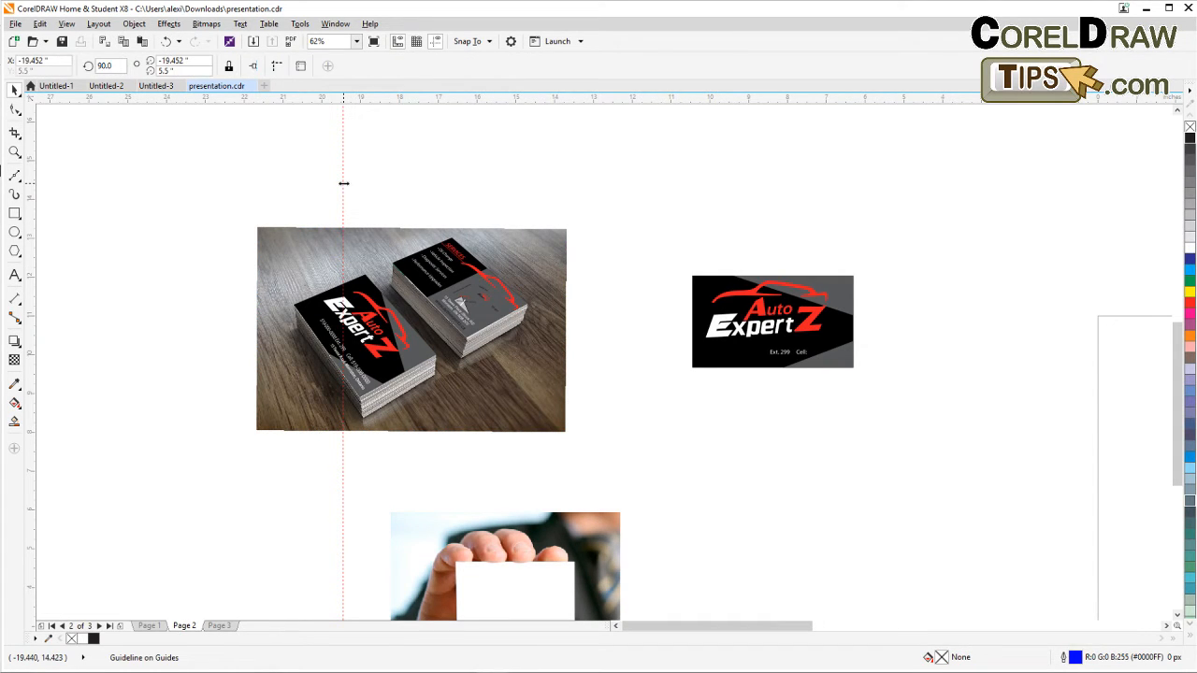
key("Escape")
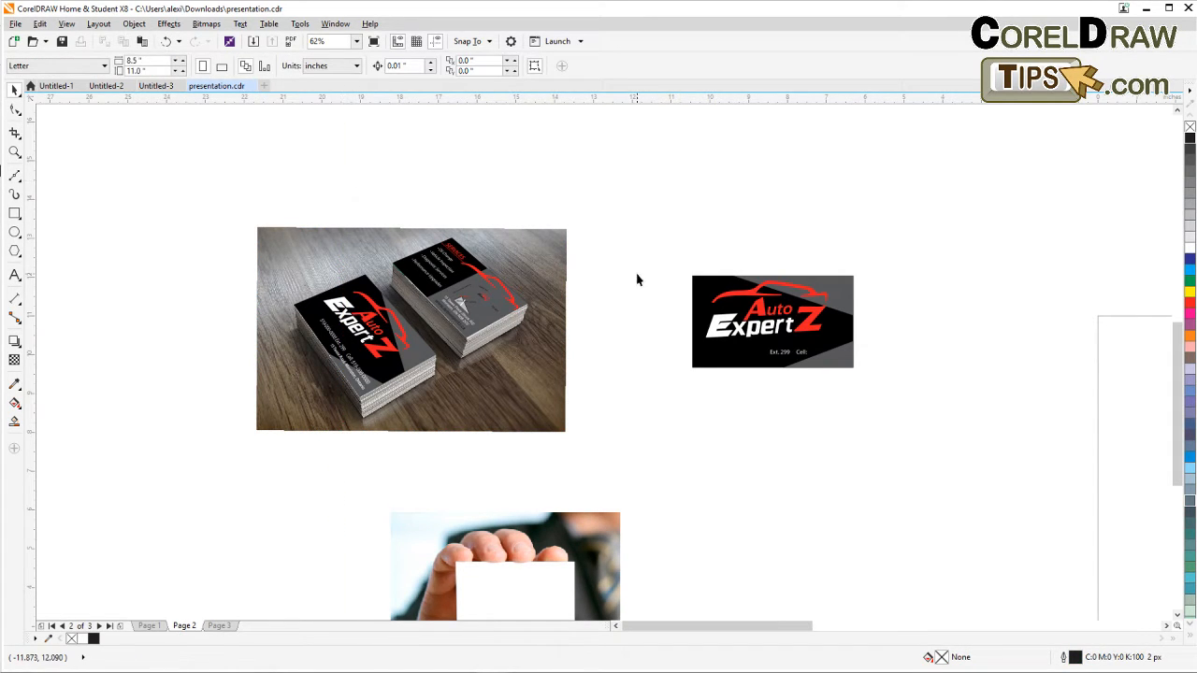
mouse_move(636, 315)
left_mouse_down()
mouse_move(654, 312)
mouse_move(643, 311)
left_mouse_up()
Slightly enlarge the services card perspective group on the upper stack, then deselect.
left_click(14, 152)
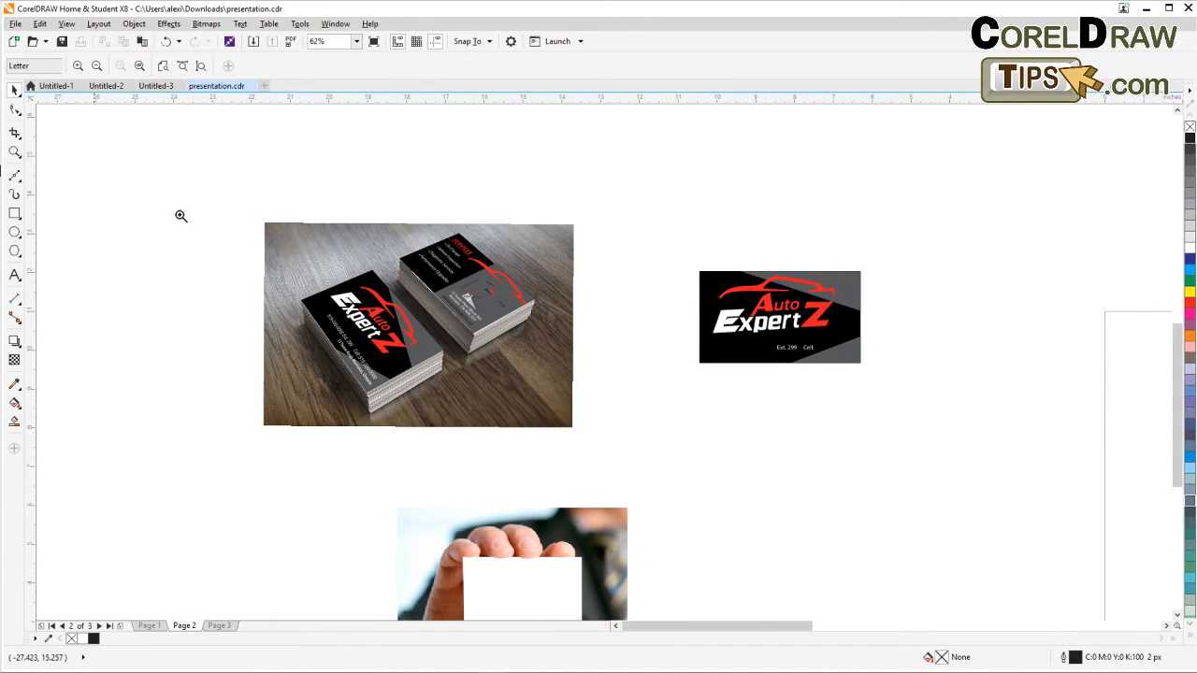
left_click_drag(237, 204, 311, 394)
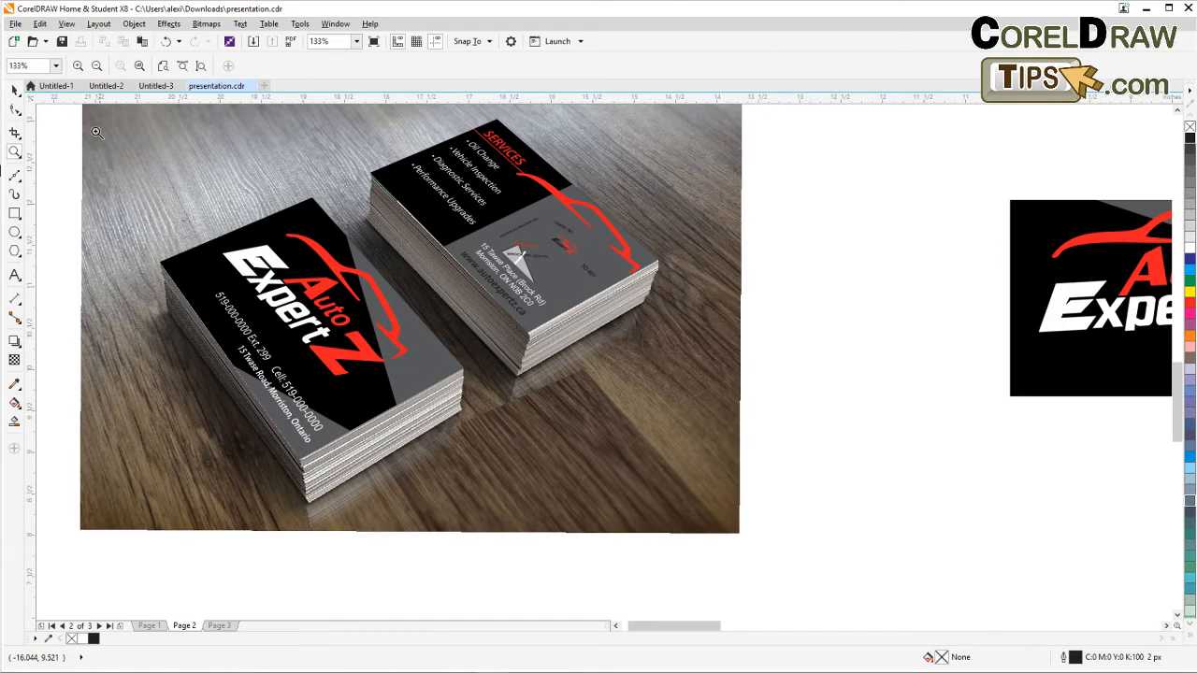
left_click(14, 89)
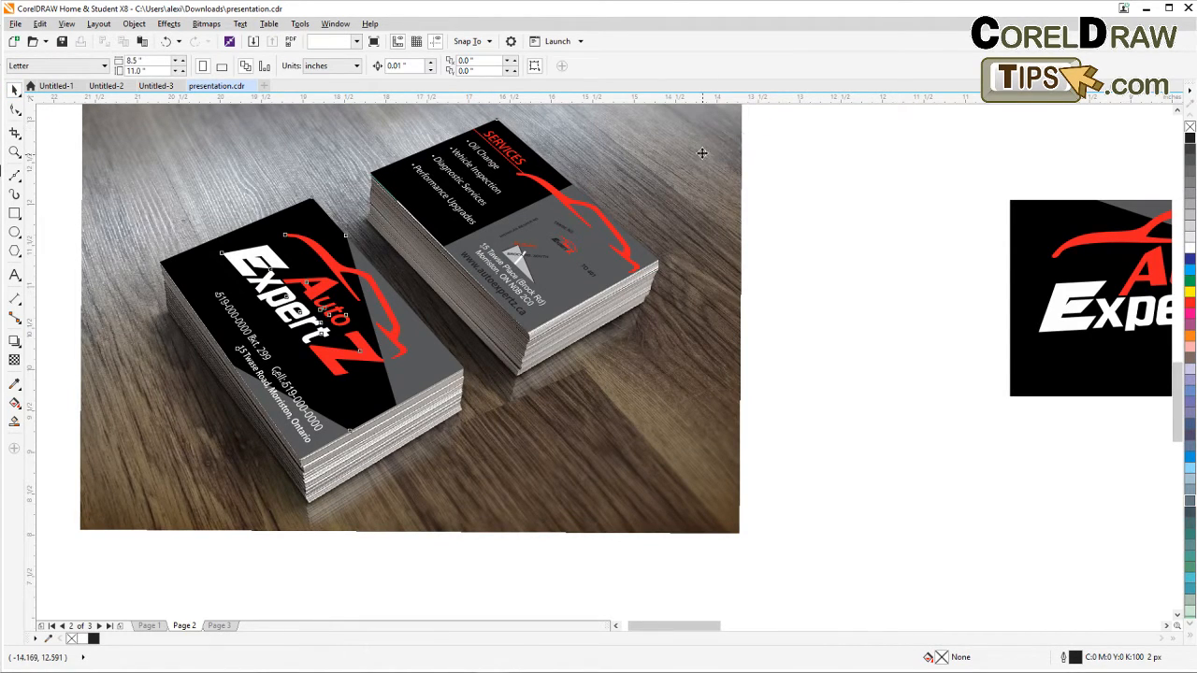
left_click(322, 330)
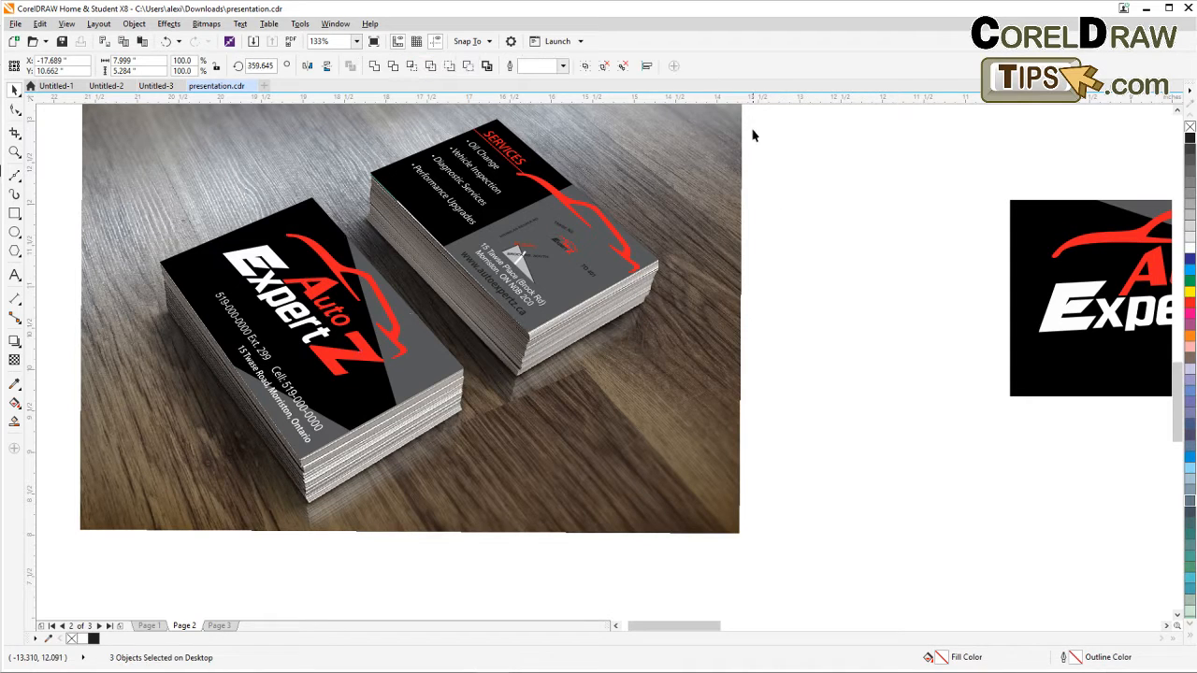
left_click_drag(757, 119, 338, 354)
scroll(406, 248, "up", 2)
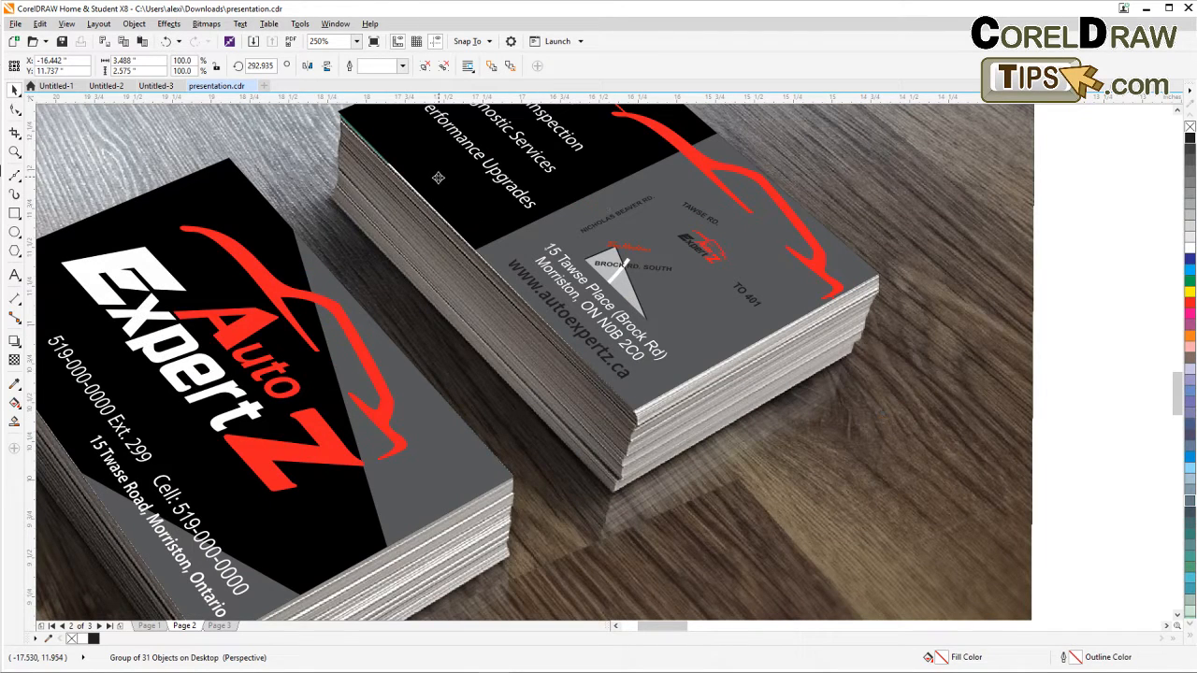
left_click_drag(437, 178, 434, 178)
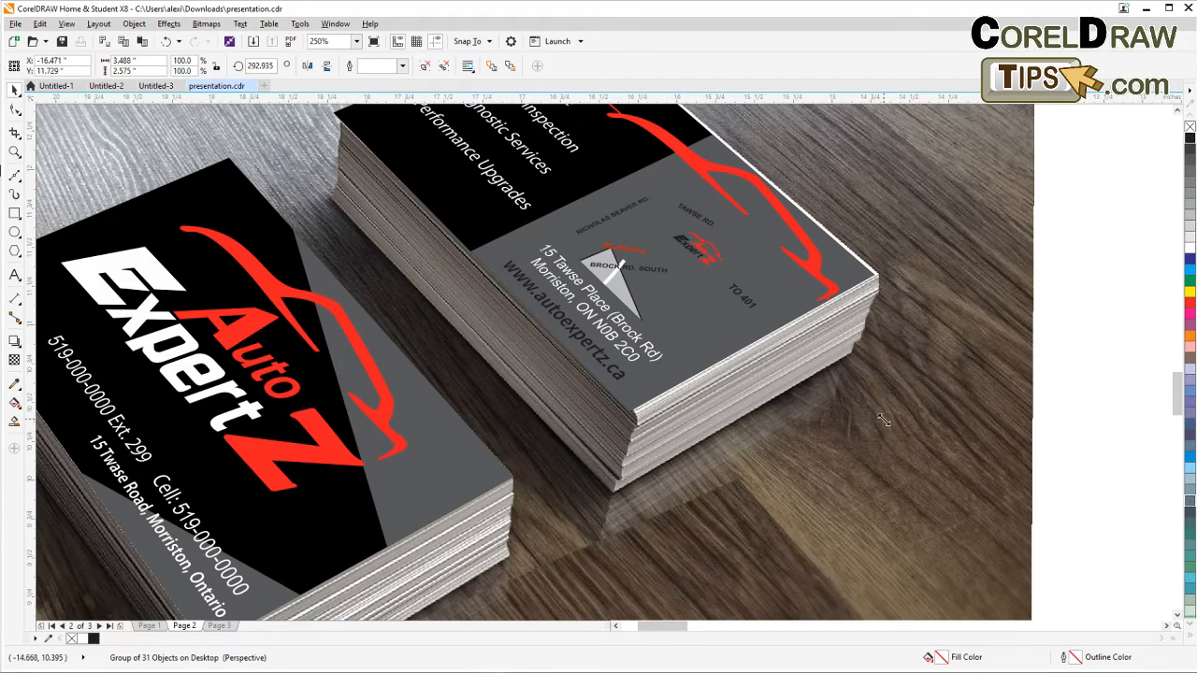
left_click_drag(924, 394, 865, 502)
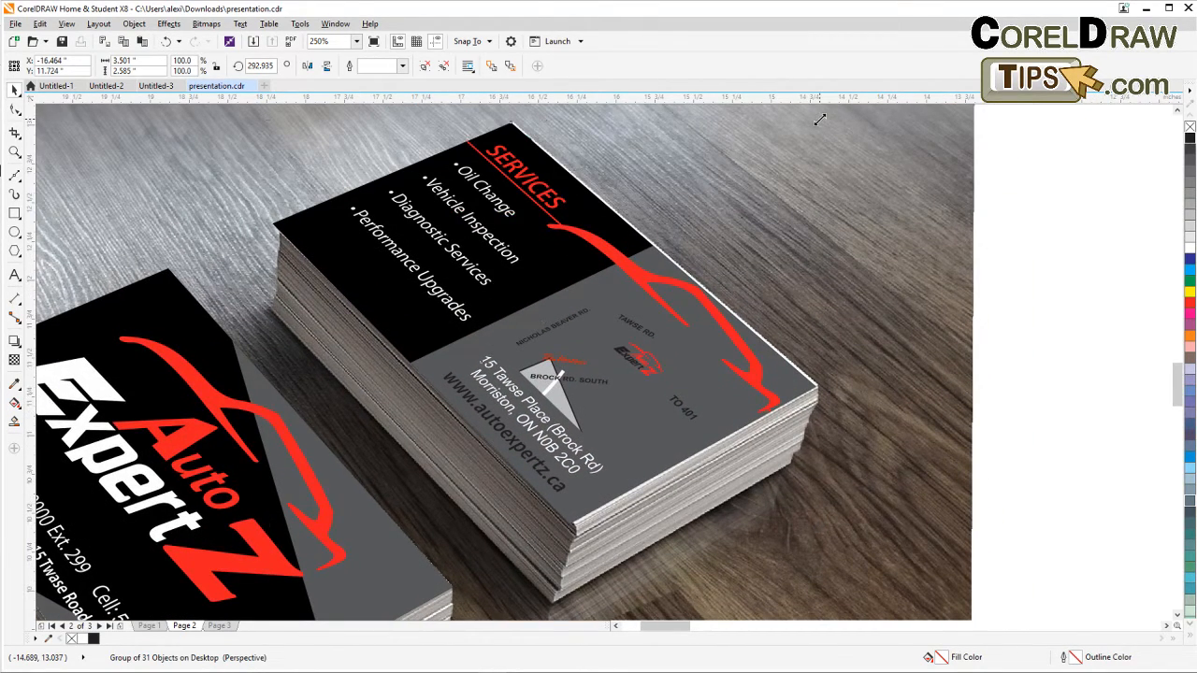
left_click_drag(819, 120, 824, 117)
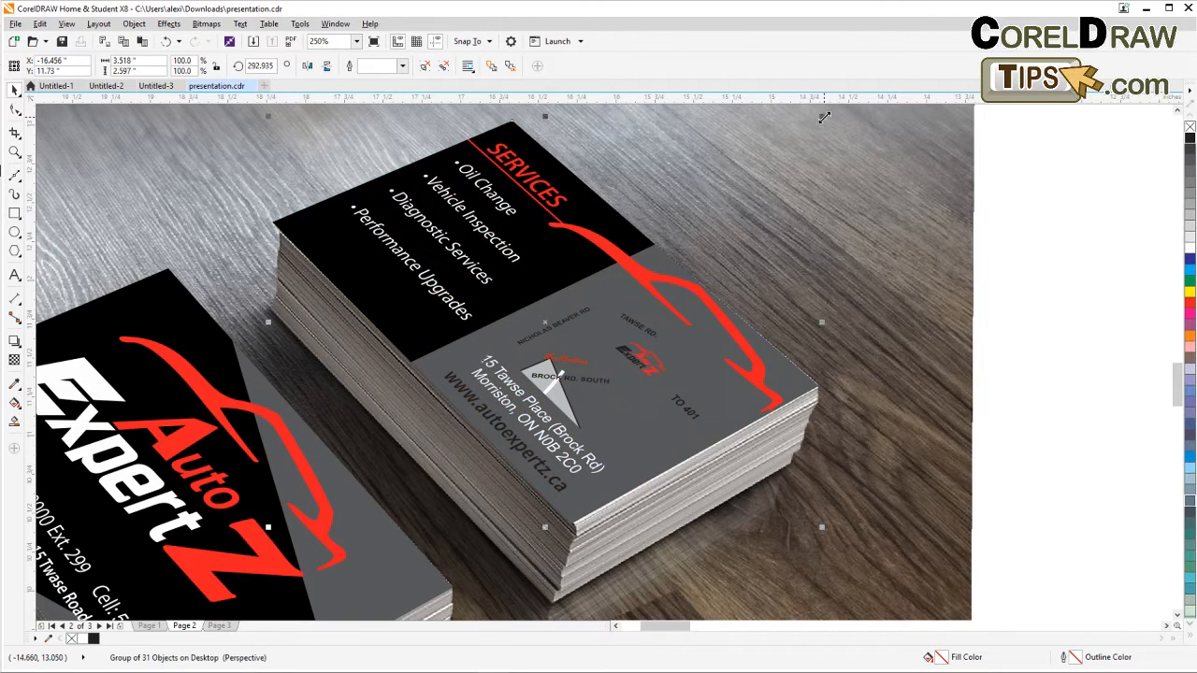
left_click(1042, 313)
Add the artistic text FRONT BACK on two lines below the business card stack photo.
scroll(1041, 315, "down", 2)
left_click_drag(1033, 331, 908, 267)
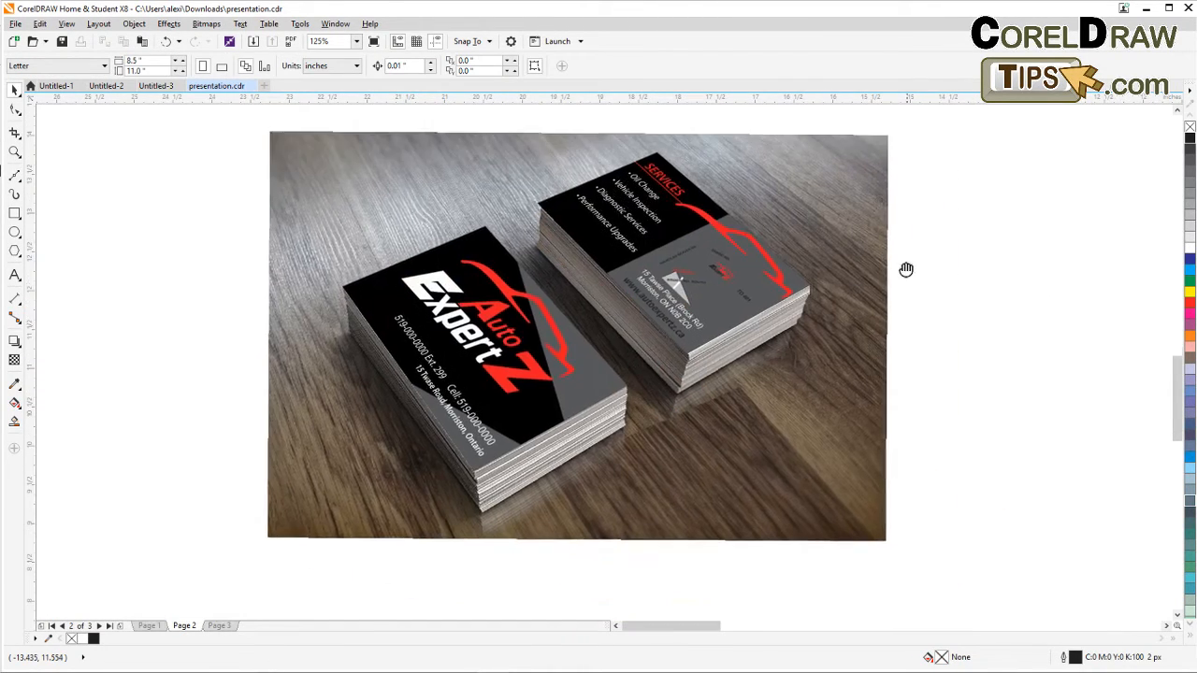
left_click_drag(919, 401, 758, 393)
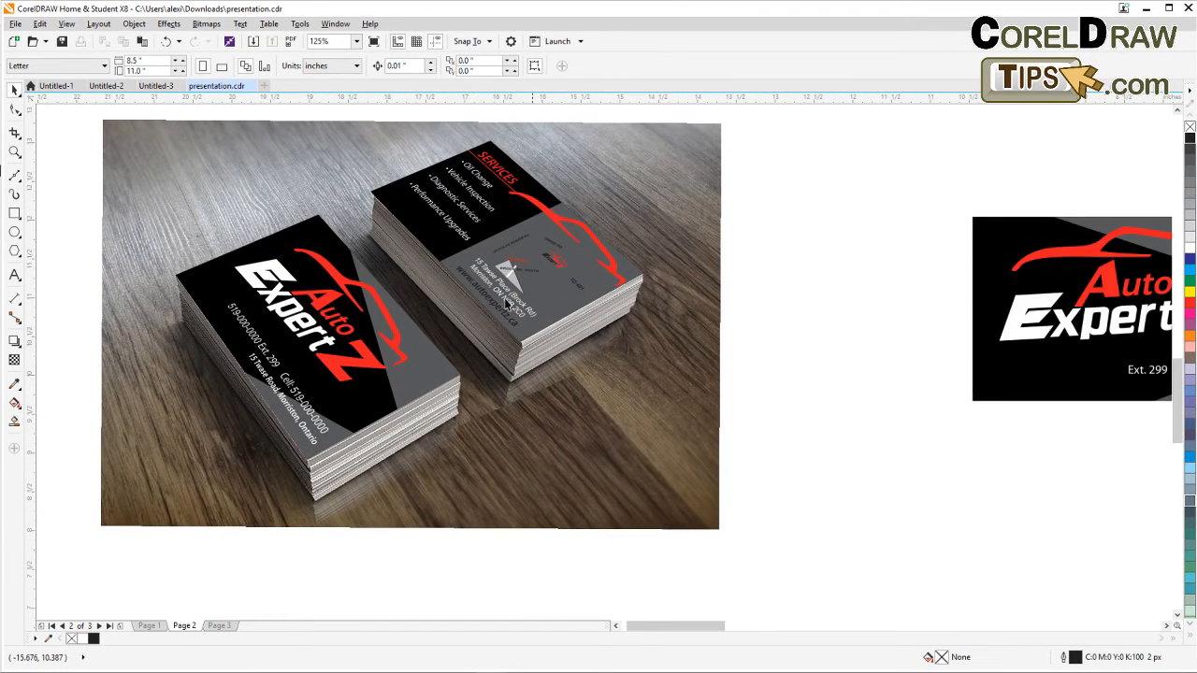
left_click(14, 275)
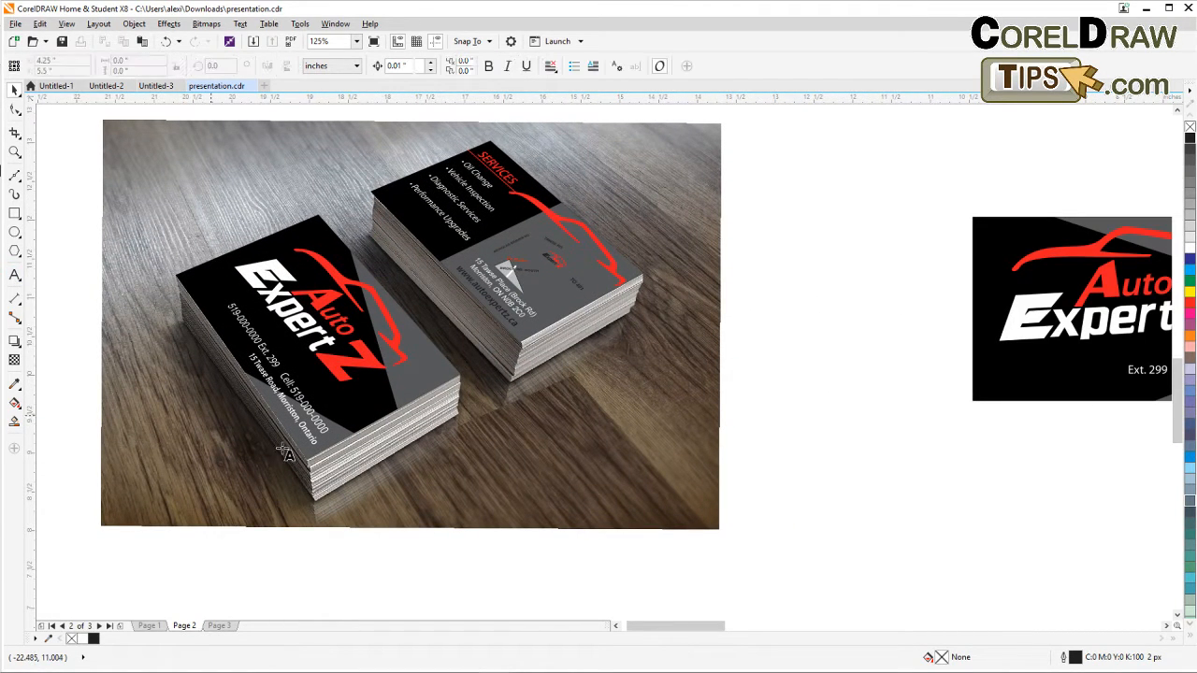
left_click(458, 506)
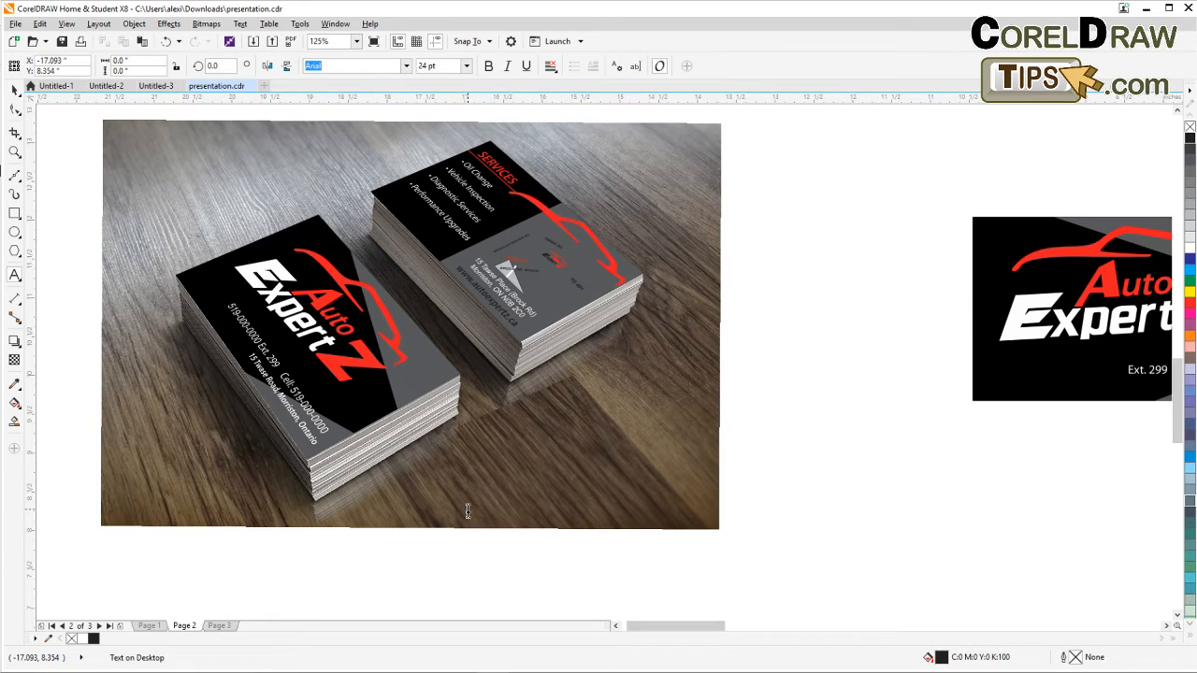
type("FR")
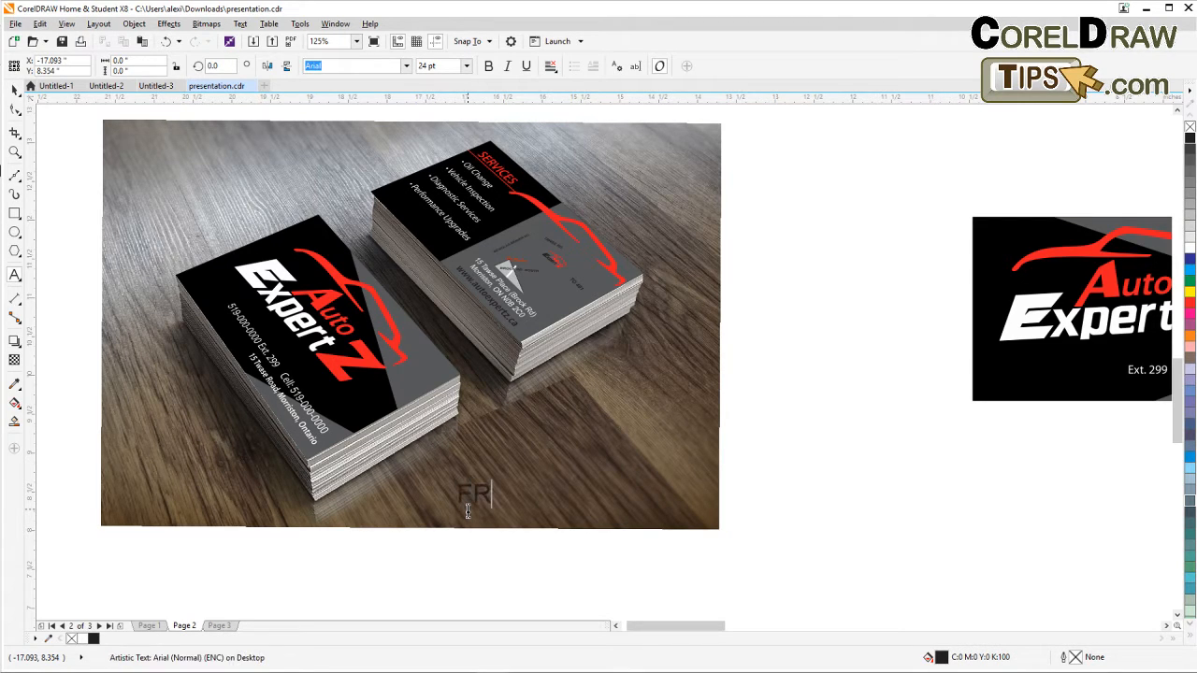
type("ONT ")
type("BACK")
key("ctrl+space")
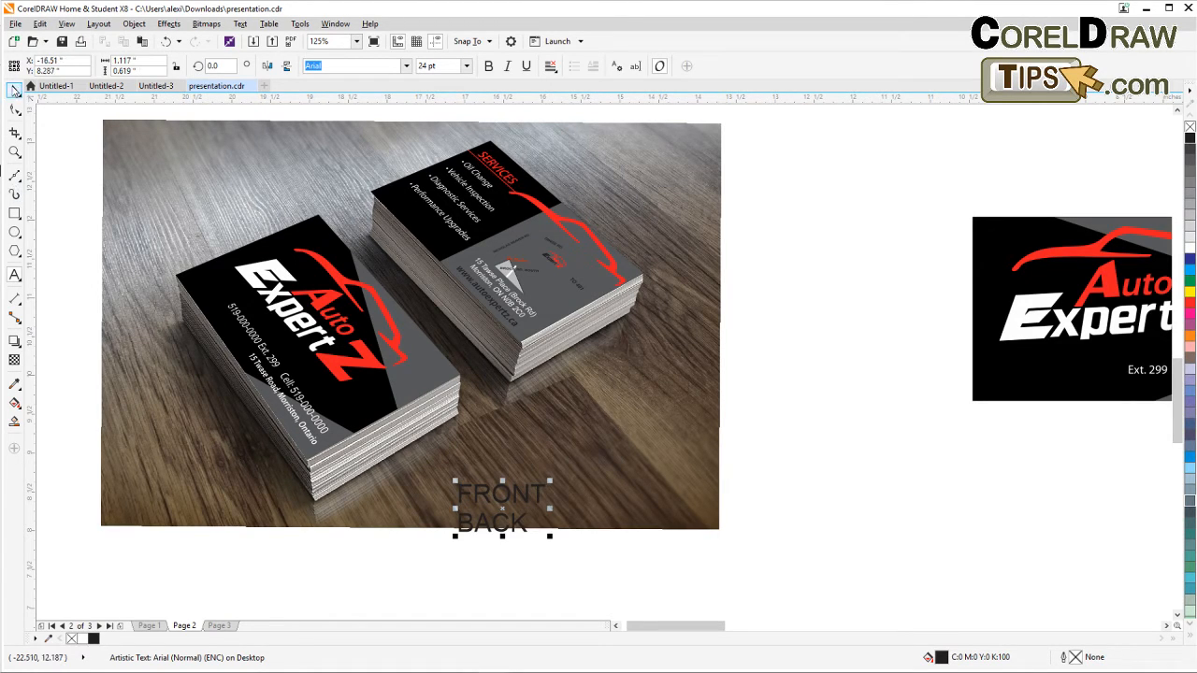
key("ctrl+space")
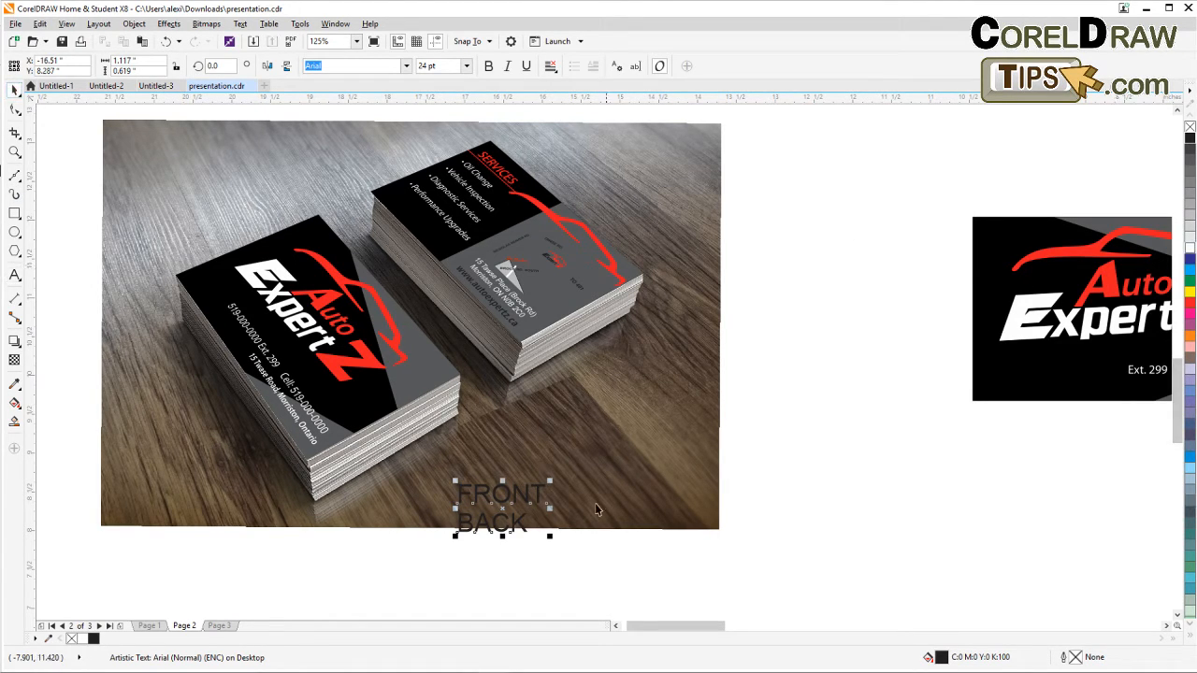
Scale down the label text and break it apart into separate FRONT and BACK words.
left_click_drag(549, 535, 513, 544)
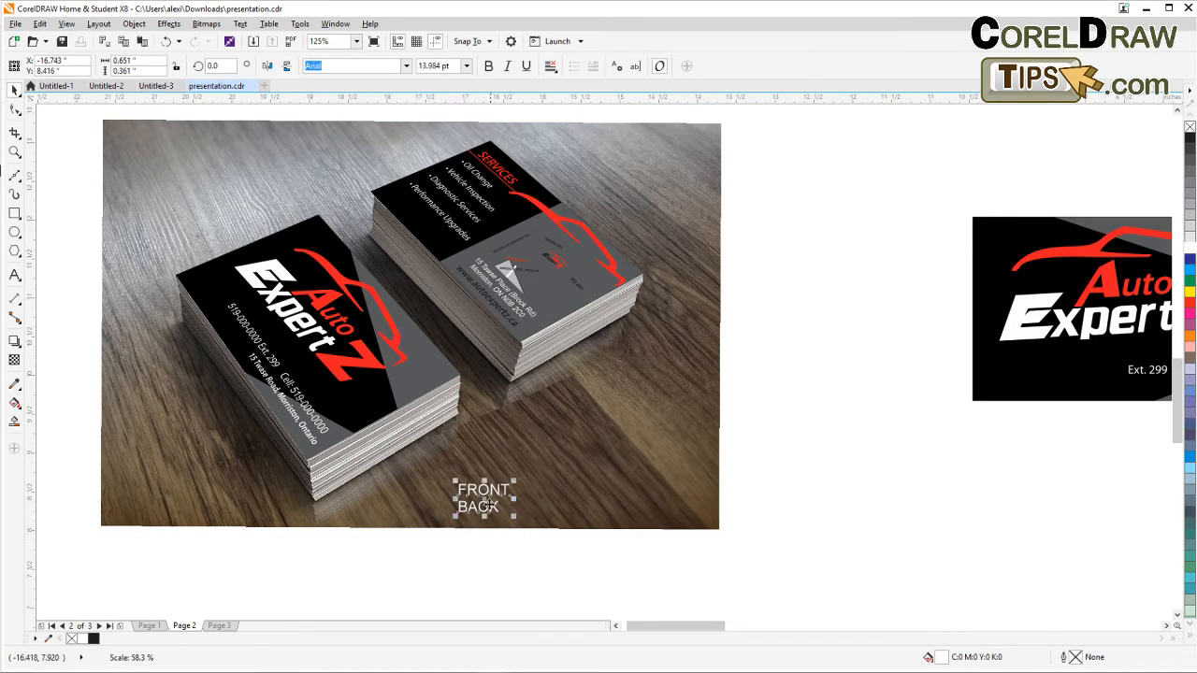
left_click(136, 24)
left_click(235, 169)
Move BACK beside the back card stack and place FRONT along the front stack, rotated to about 306 degrees.
left_click_drag(490, 496, 228, 447)
left_click_drag(465, 505, 566, 384)
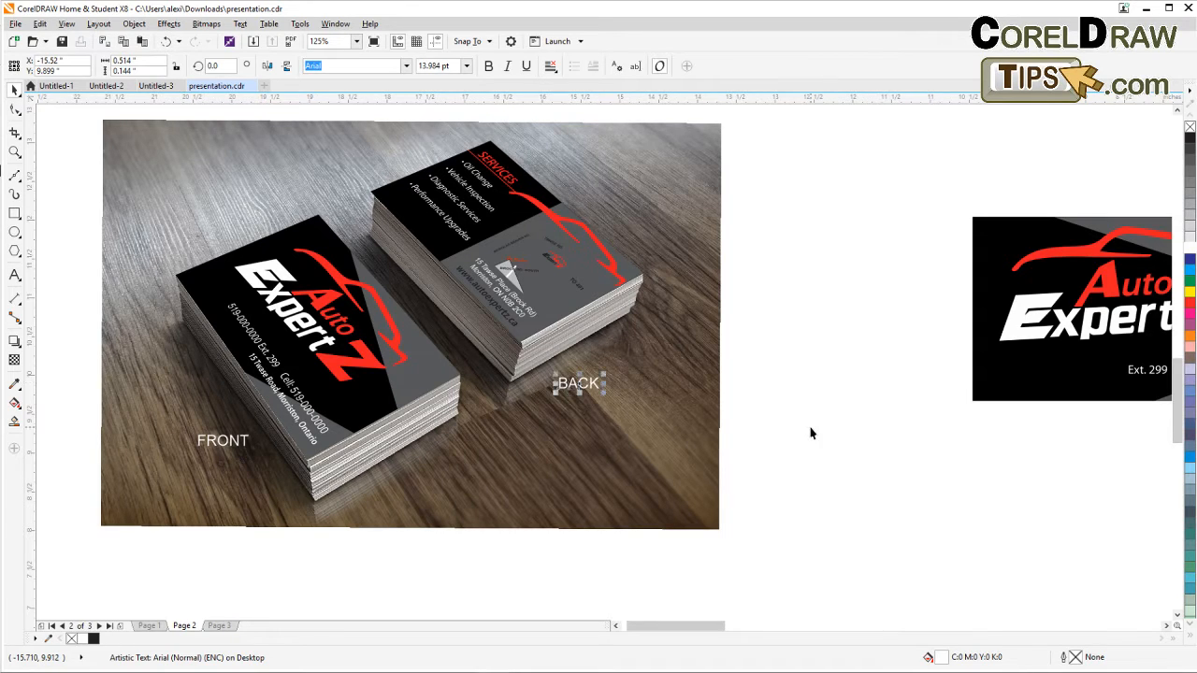
mouse_move(230, 441)
left_mouse_down()
mouse_move(215, 419)
mouse_move(235, 447)
mouse_move(223, 457)
left_mouse_up()
left_click(215, 419)
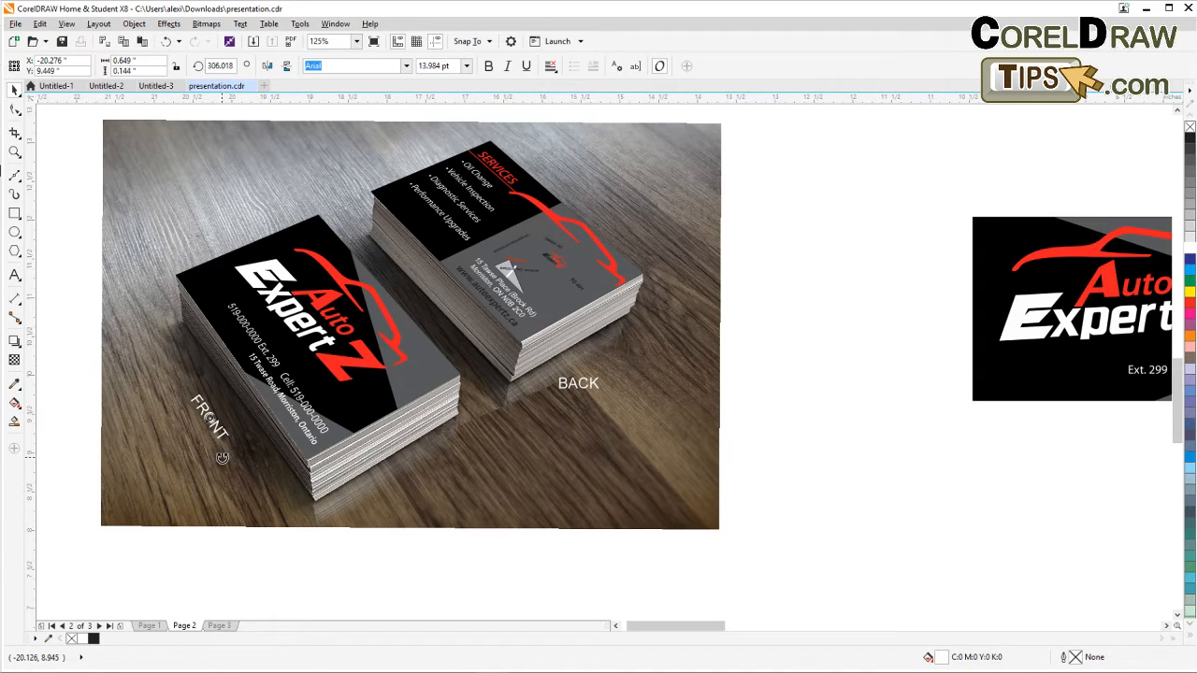
Rotate BACK to about 311 degrees and position it along the edge of the back card stack, then deselect.
left_click(549, 450)
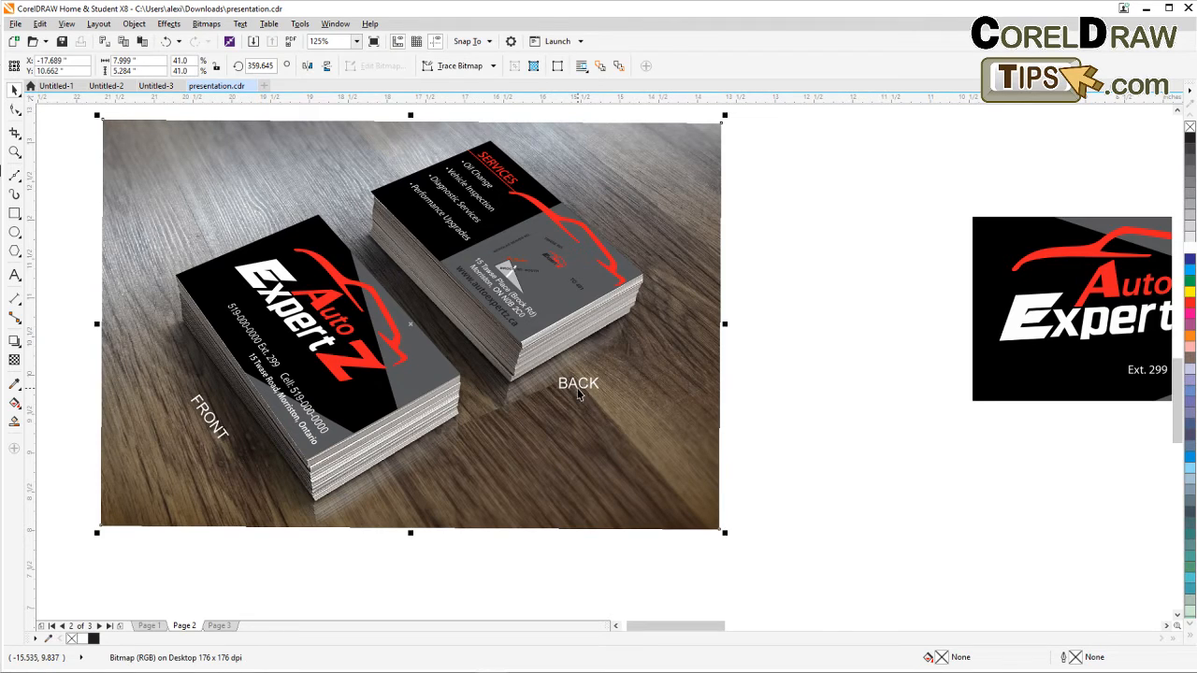
double_click(580, 390)
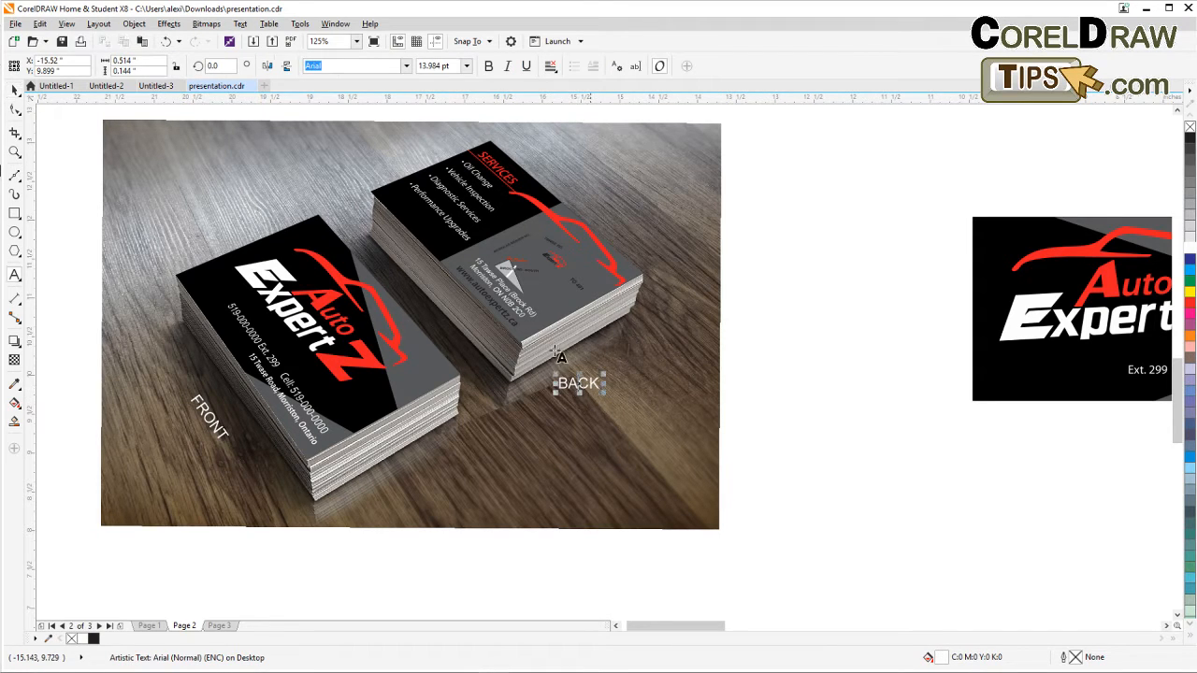
left_click(15, 88)
left_click(561, 384)
left_click(580, 384)
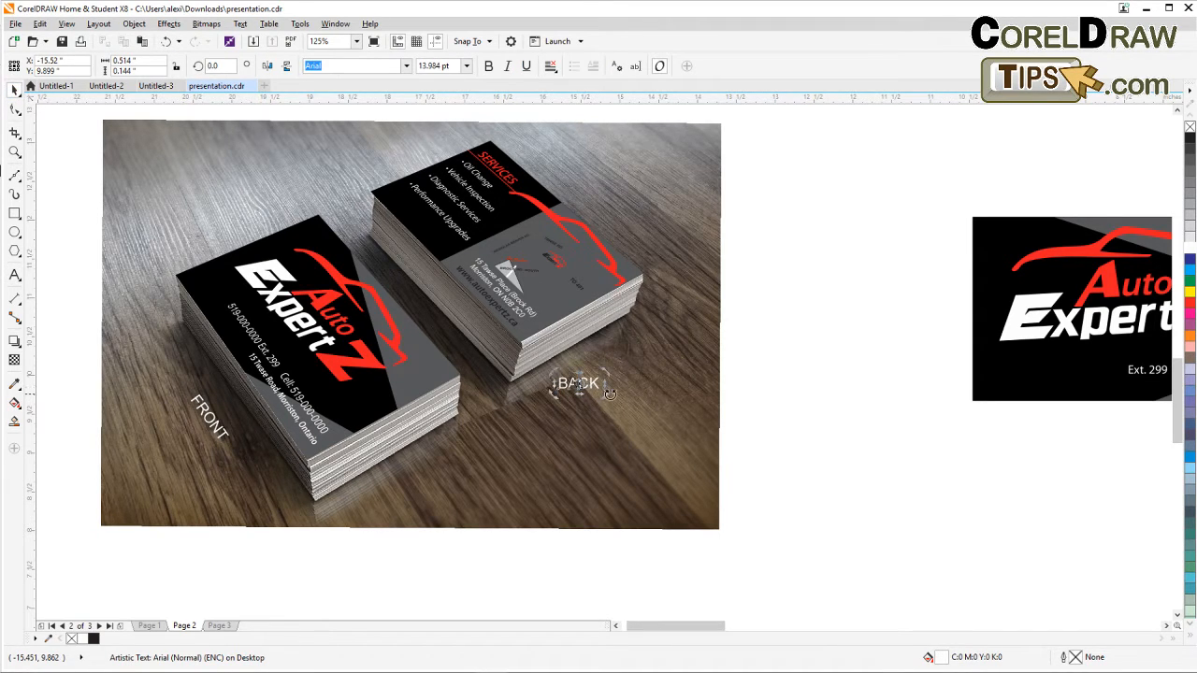
left_click_drag(610, 396, 590, 414)
left_click(818, 458)
left_click(585, 390)
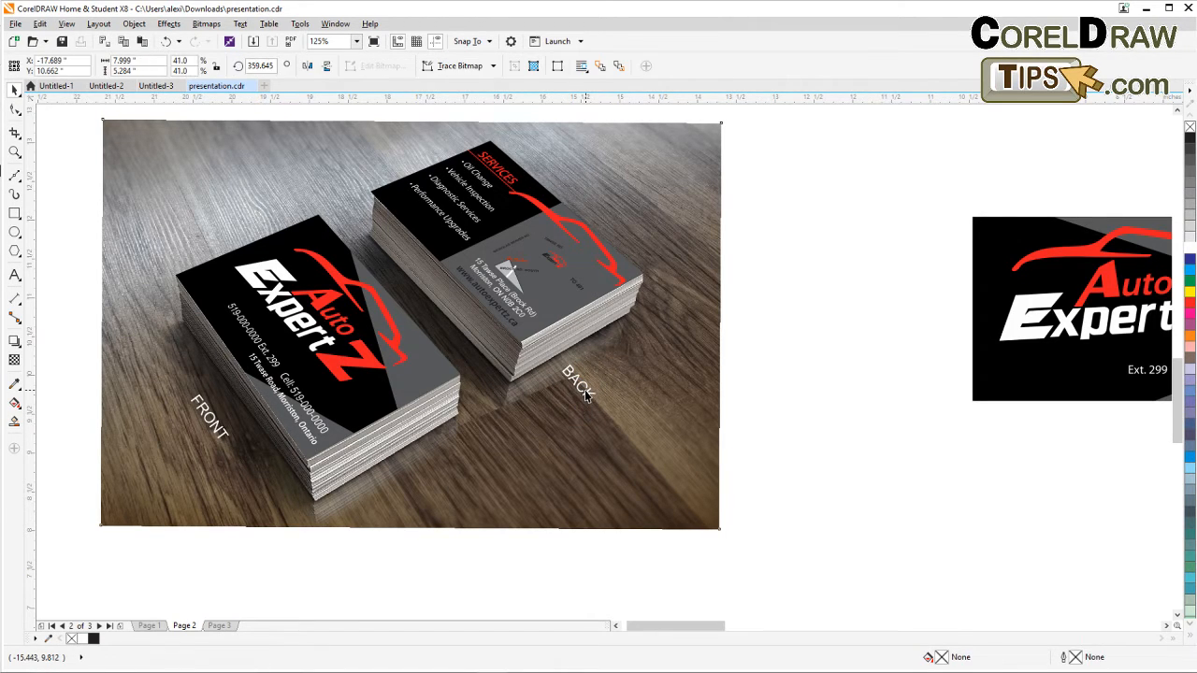
double_click(581, 390)
left_click_drag(582, 392, 435, 316)
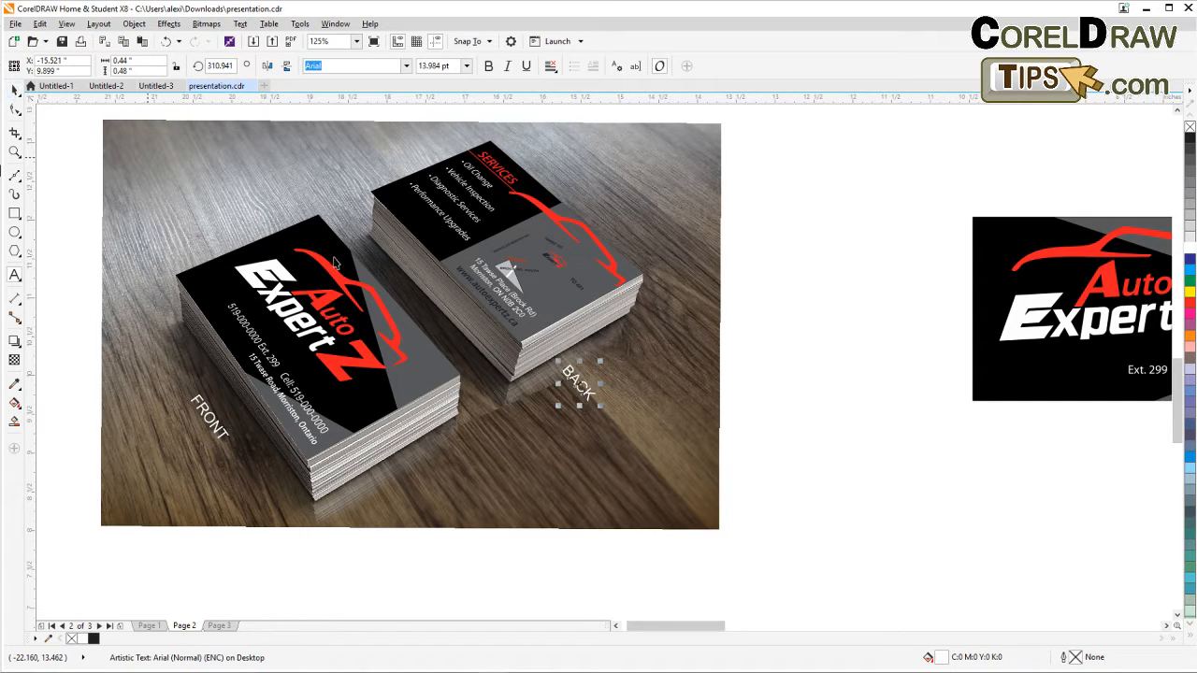
left_click(13, 90)
left_click_drag(578, 382, 376, 254)
left_click(810, 351)
Select all elements of the Auto ExpertZ front card design, move them onto the hand-held card photo, and group them.
scroll(486, 302, "down", 1)
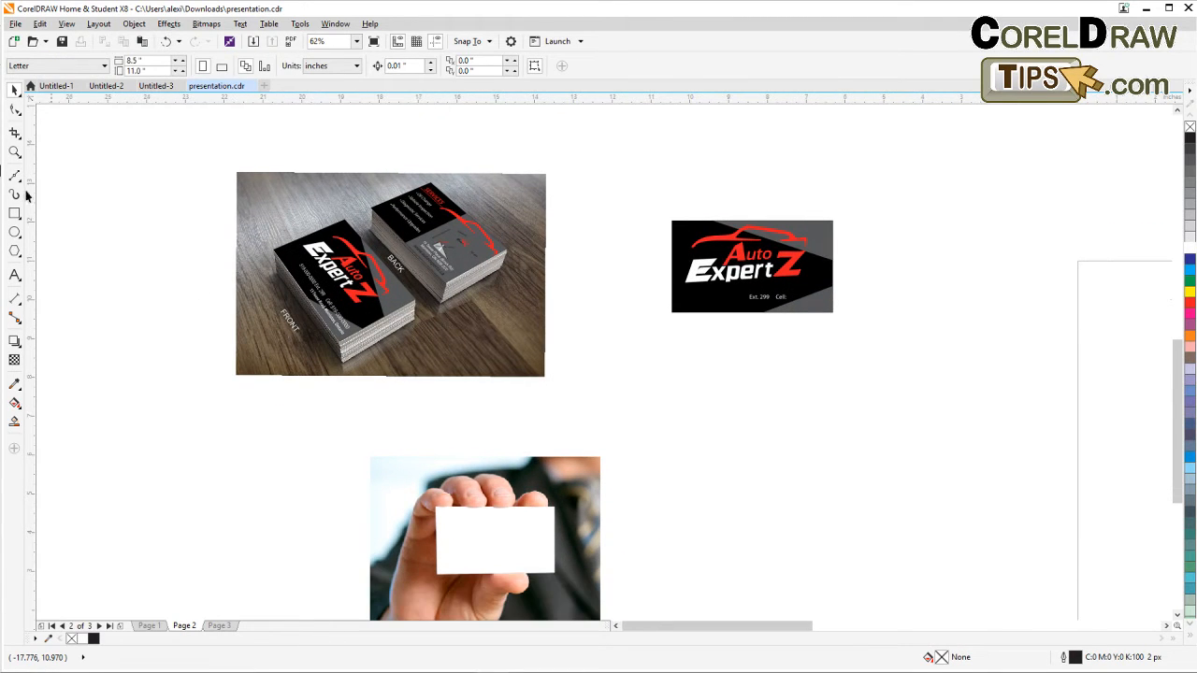
left_click(13, 90)
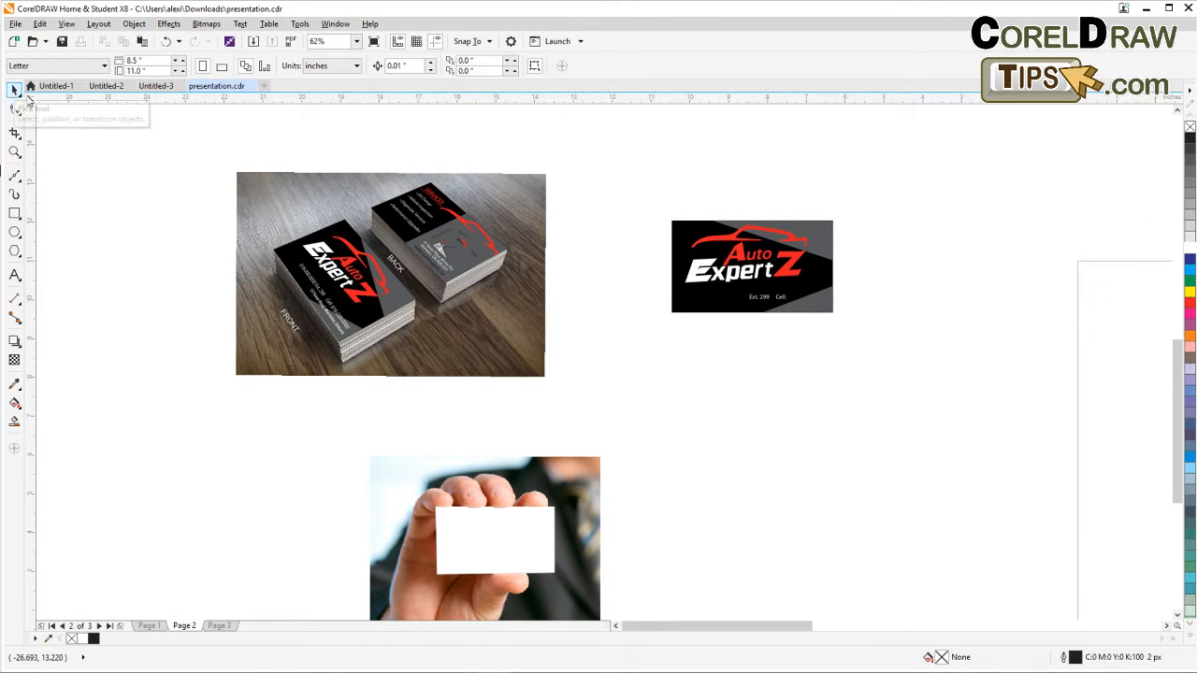
left_click_drag(644, 280, 867, 322)
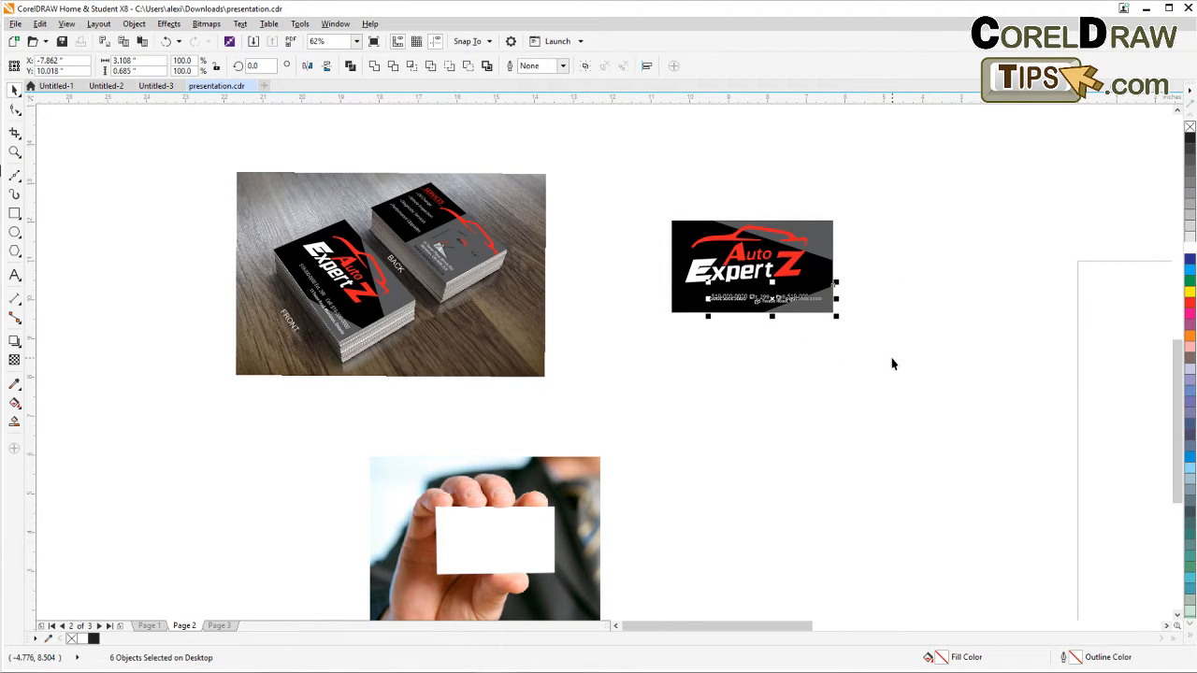
left_click(884, 278)
left_click_drag(899, 212, 689, 323)
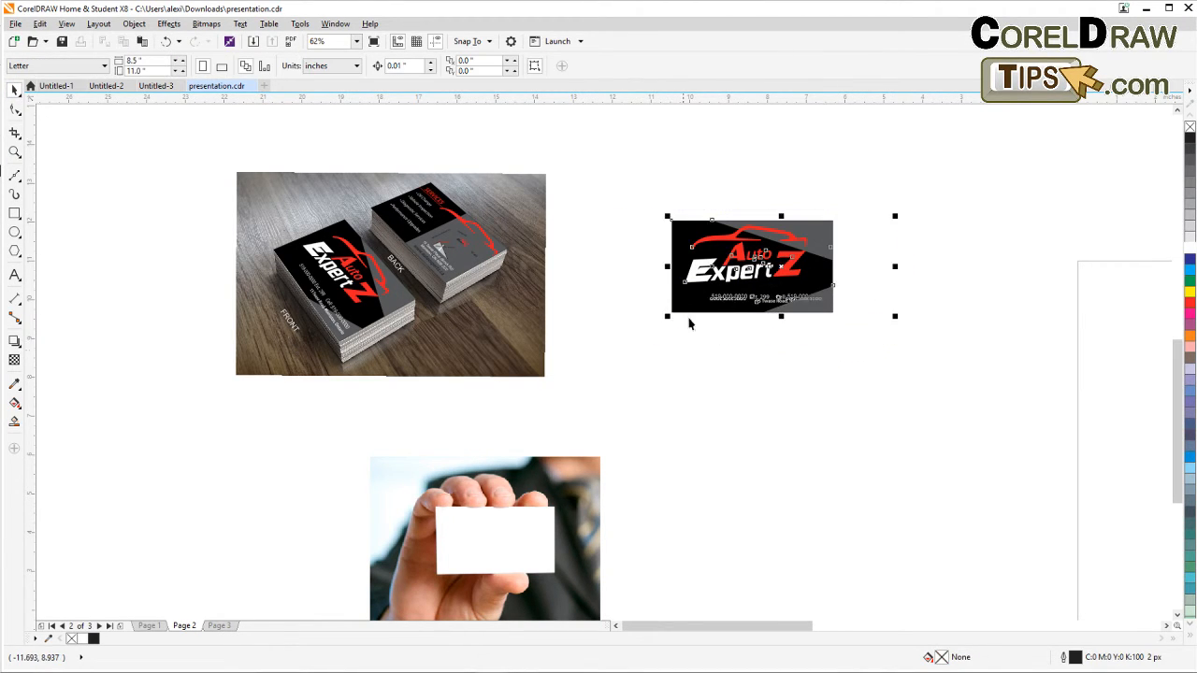
left_click(770, 355)
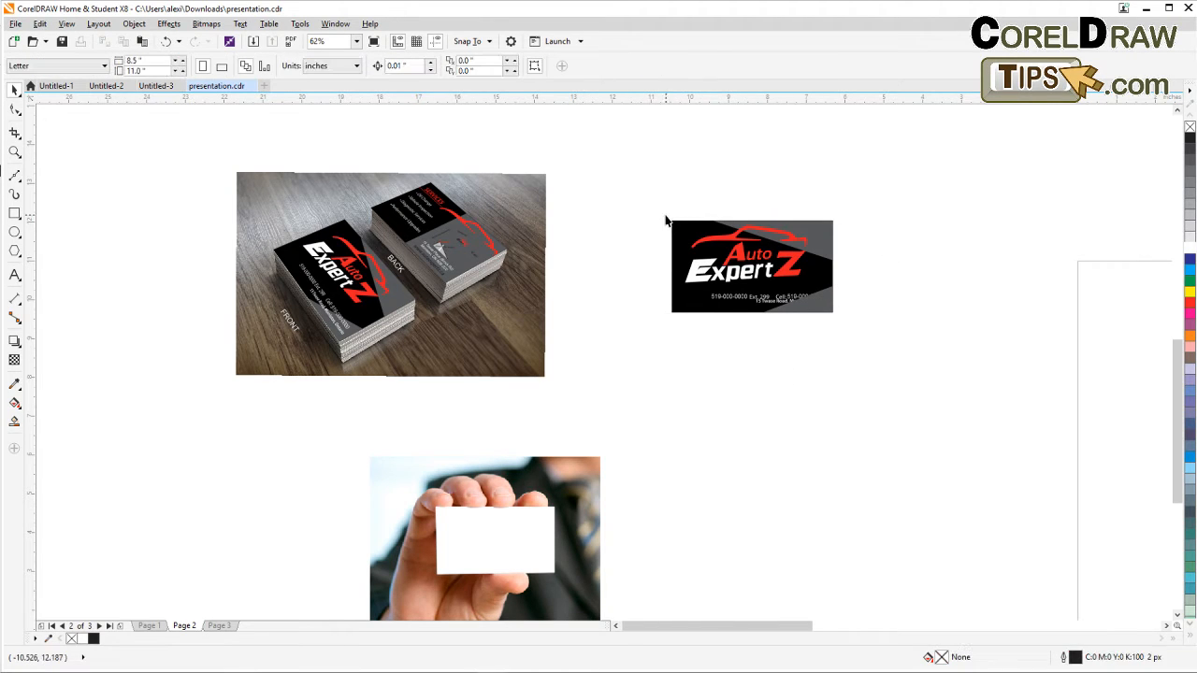
left_click_drag(665, 221, 842, 337)
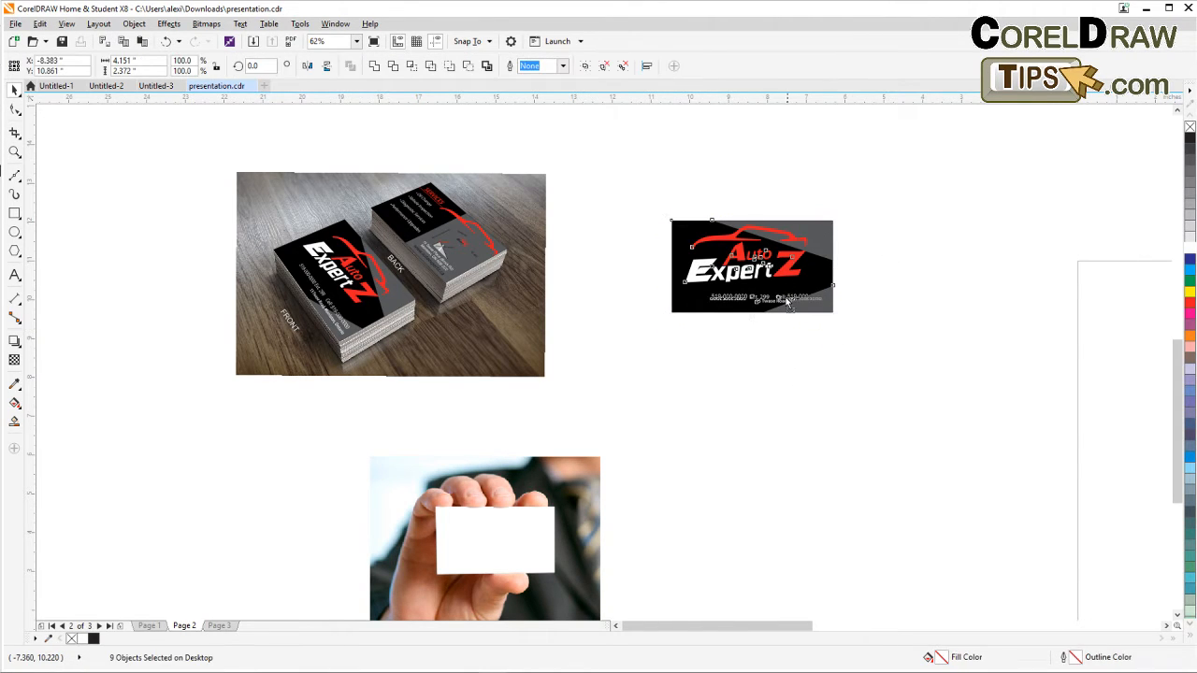
left_click_drag(786, 301, 598, 472)
scroll(529, 561, "up", 4)
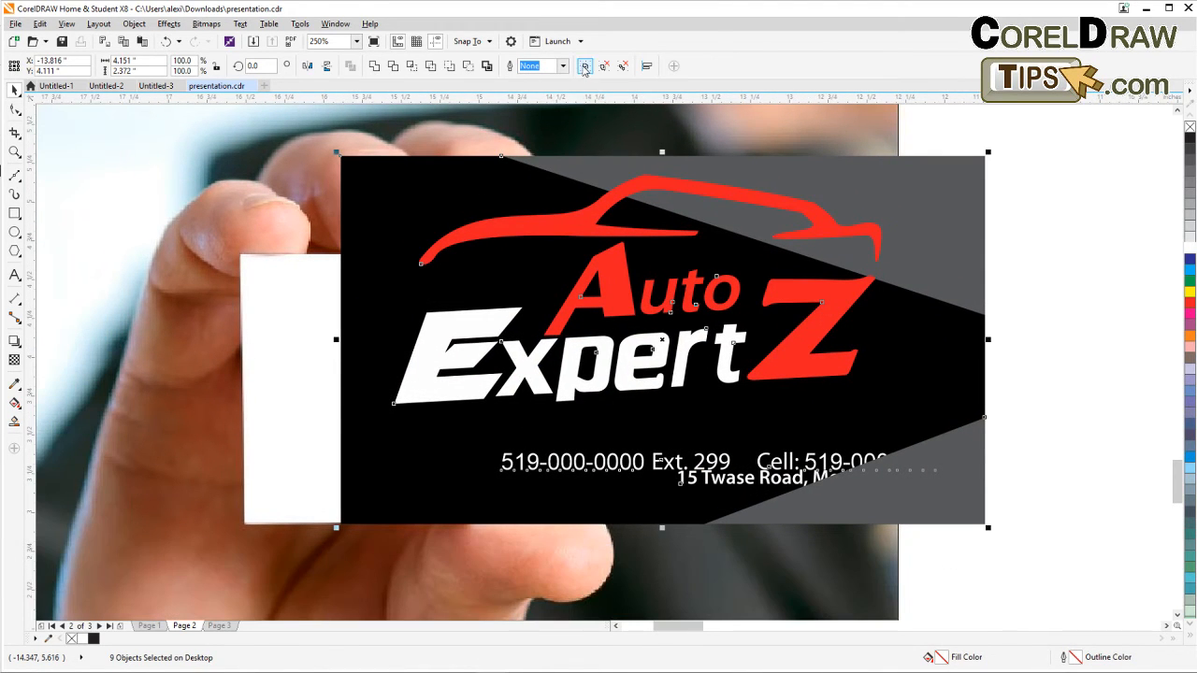
key("ctrl+g")
Move the card group over the white card in the hand and scale it to about 3.09 by 1.73 inches.
left_click_drag(341, 159, 244, 262)
scroll(244, 262, "down", 1)
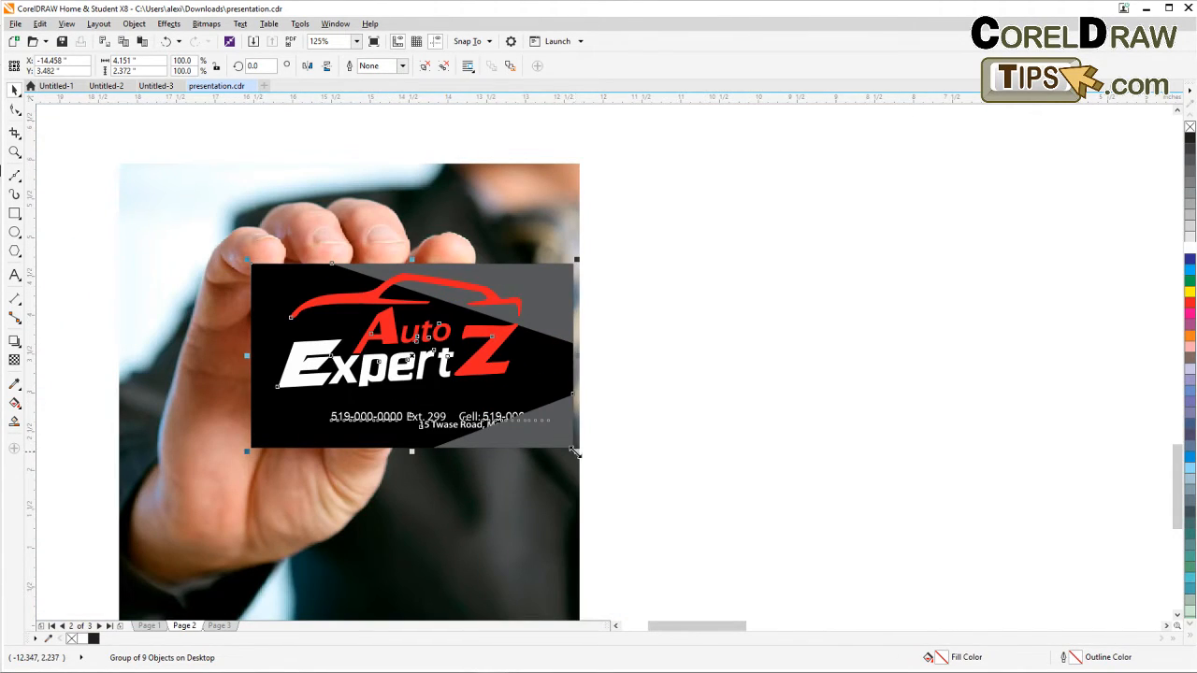
left_click_drag(574, 451, 490, 417)
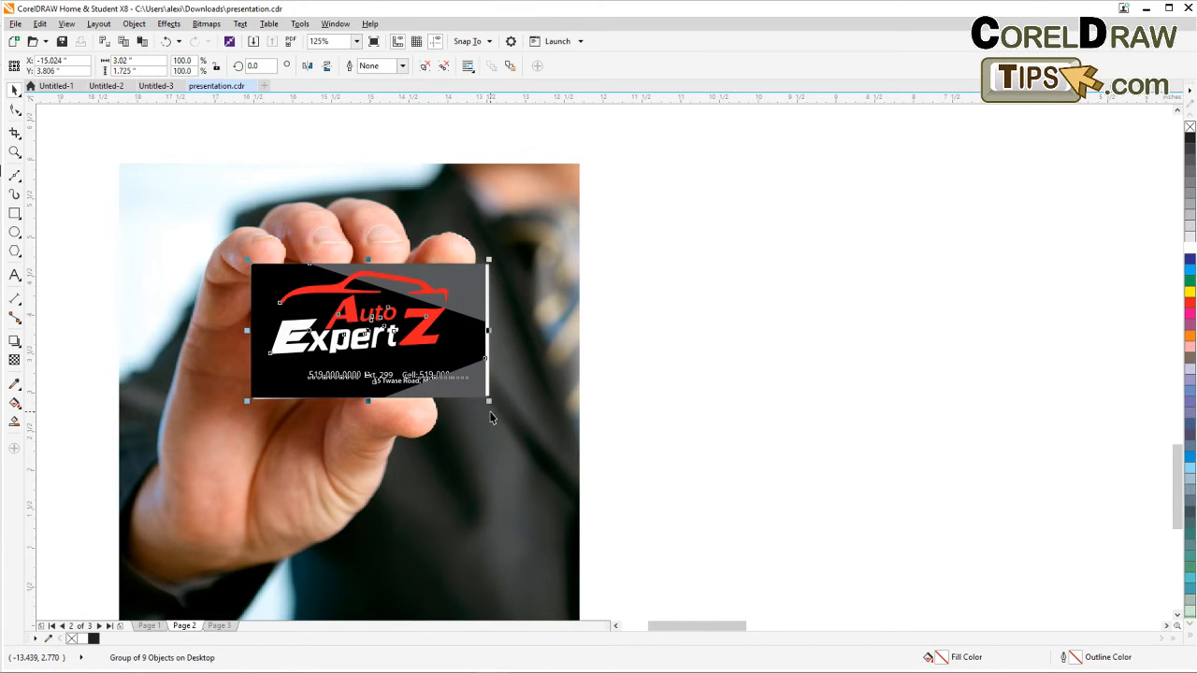
left_click_drag(485, 344, 494, 333)
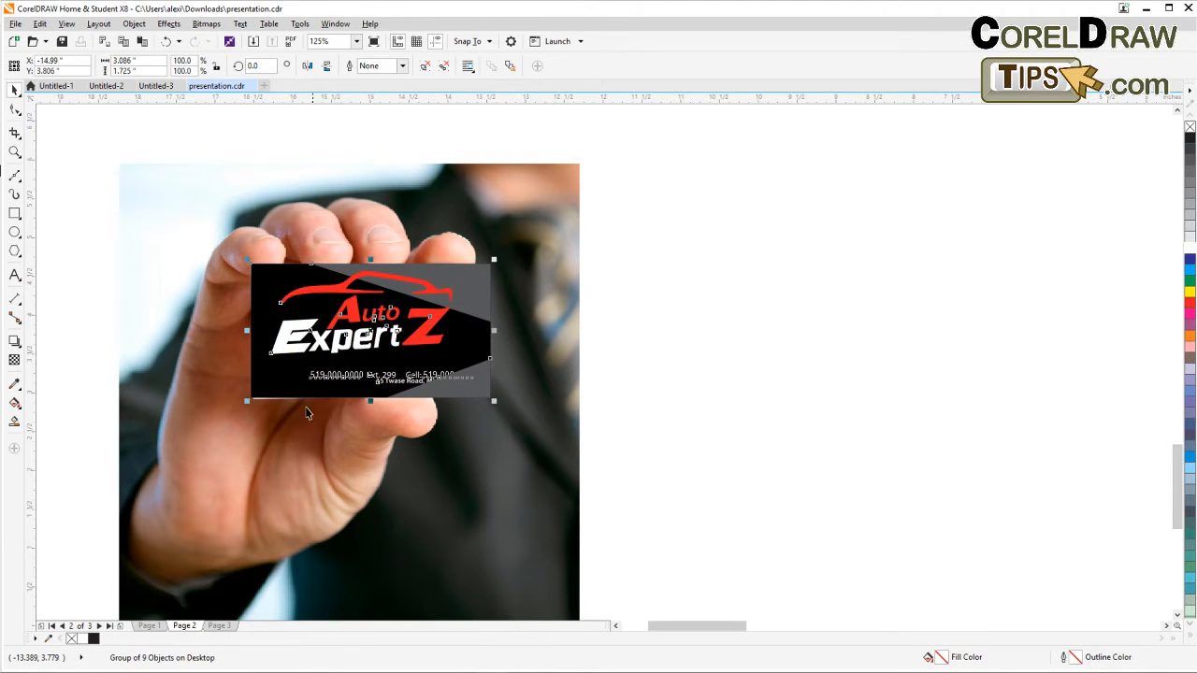
Try rotating the card group slightly, then undo the rotation.
scroll(249, 401, "up", 2)
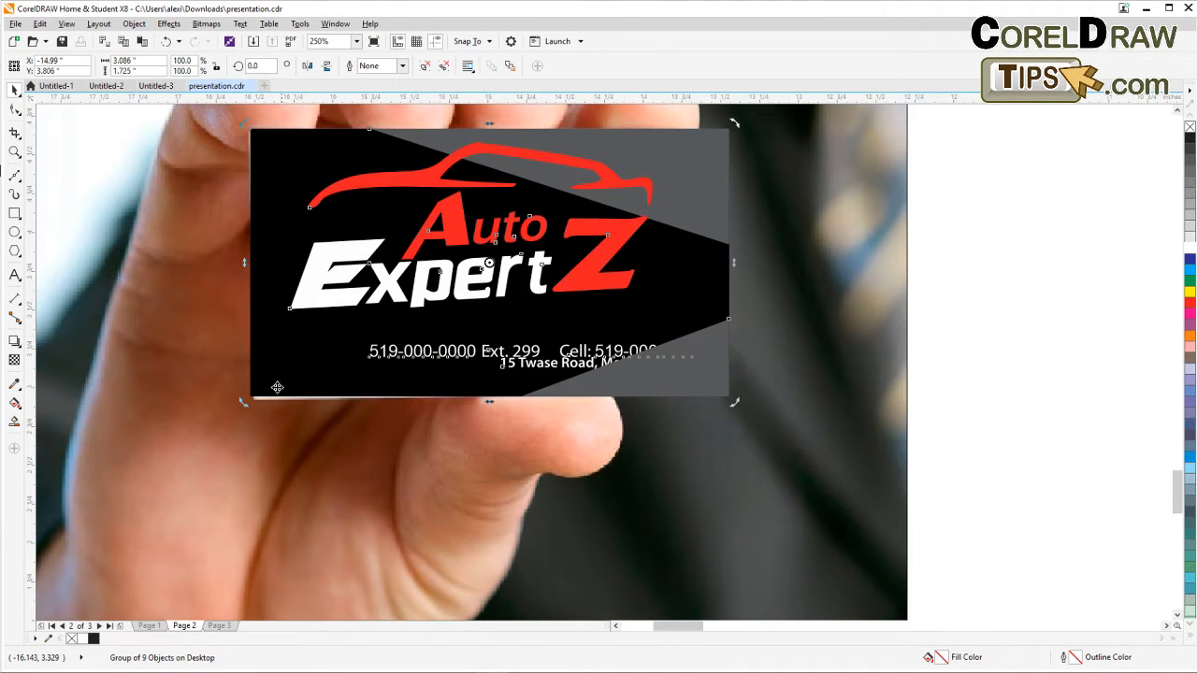
left_click_drag(251, 404, 249, 403)
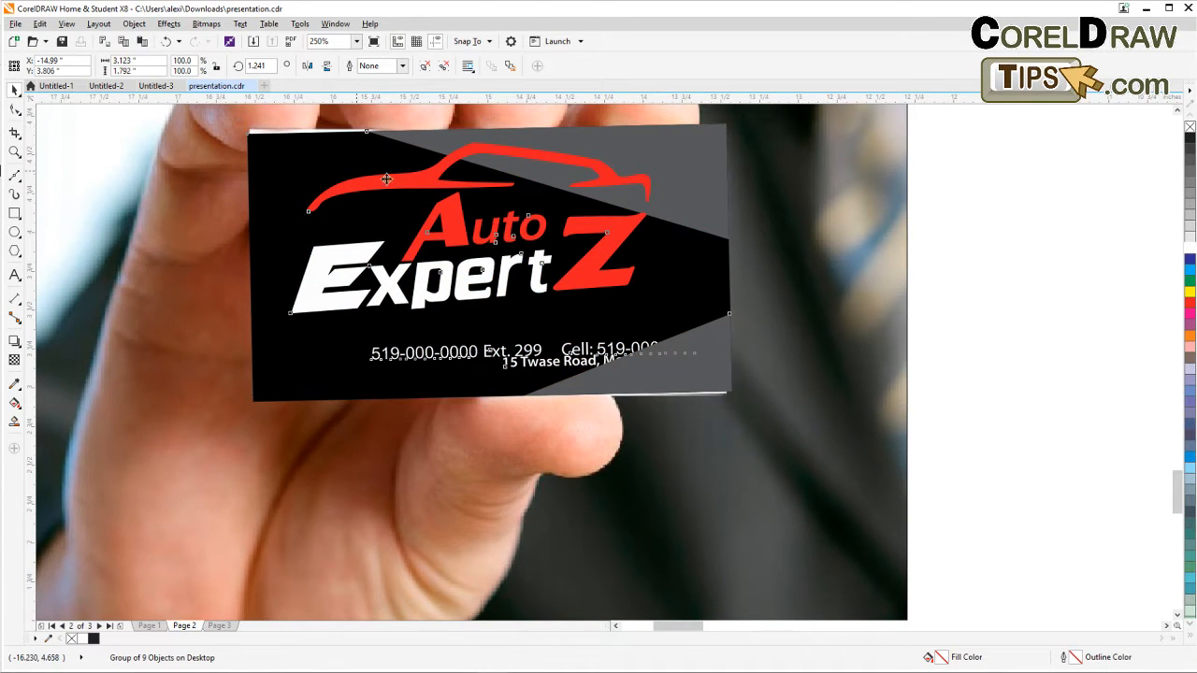
key("ctrl+z")
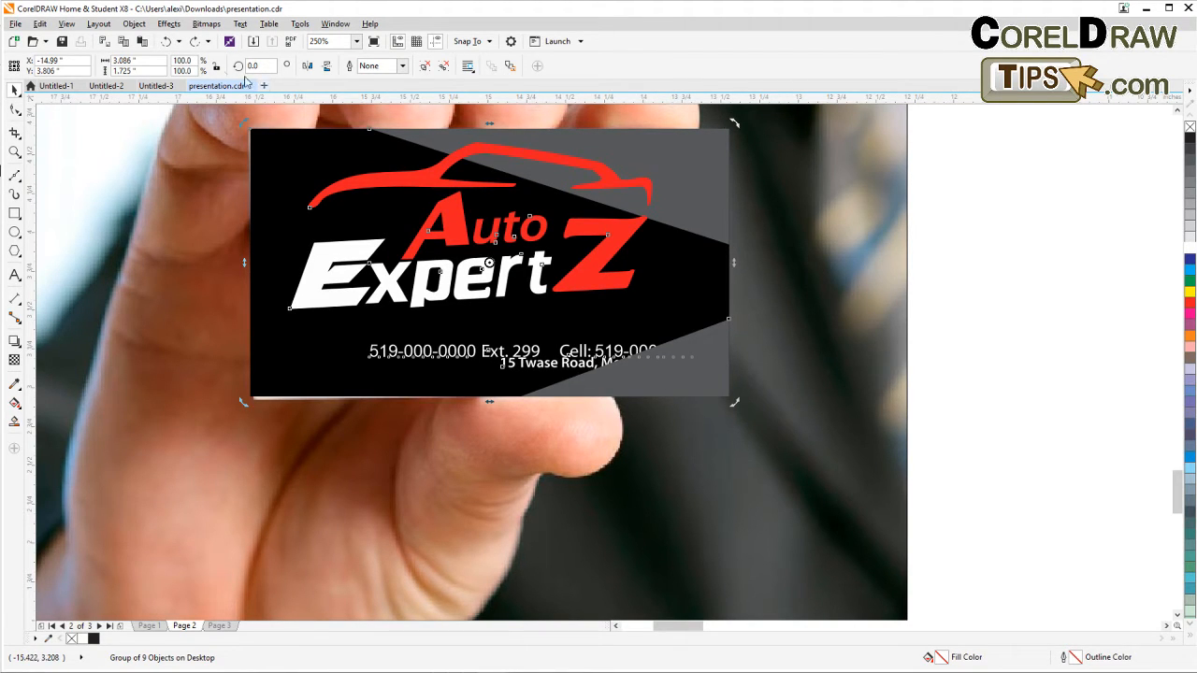
Add perspective to the card group and nudge its bottom-left corner slightly.
left_click(162, 24)
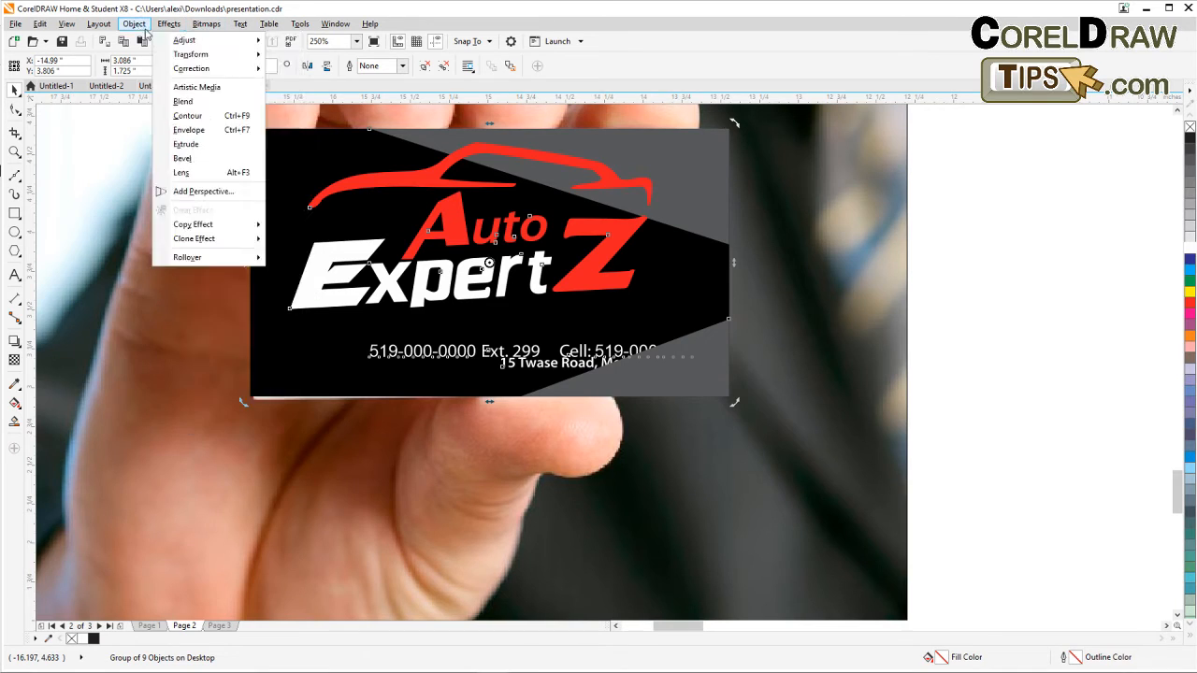
mouse_move(139, 30)
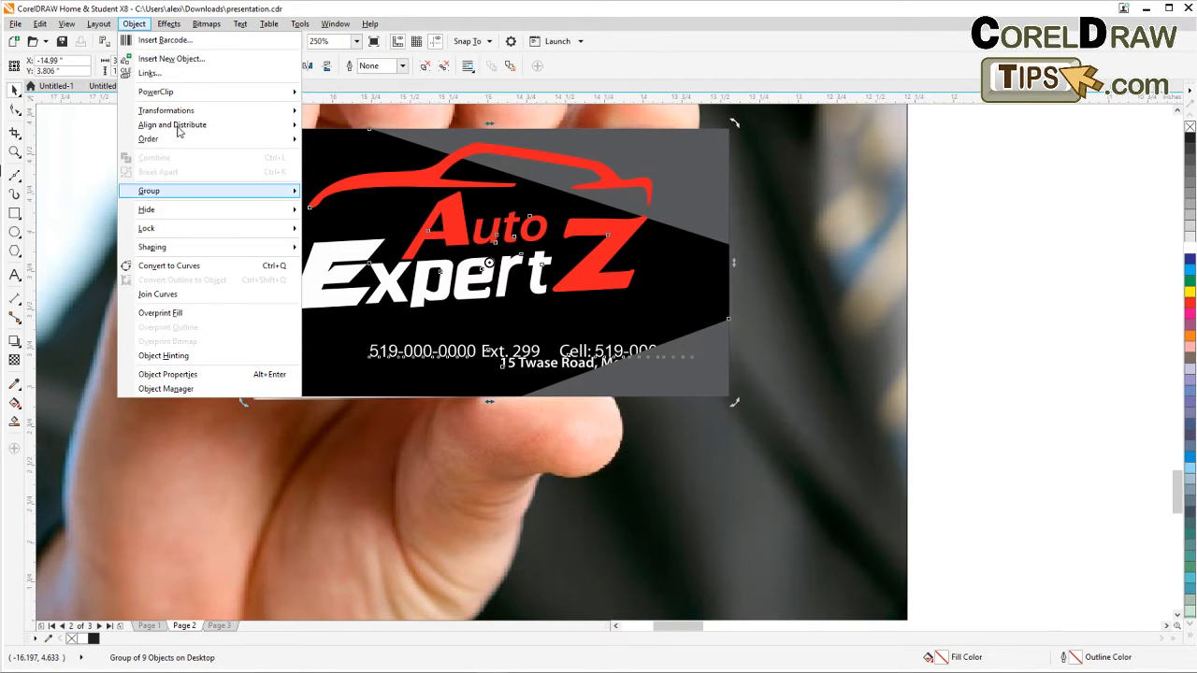
left_click(198, 191)
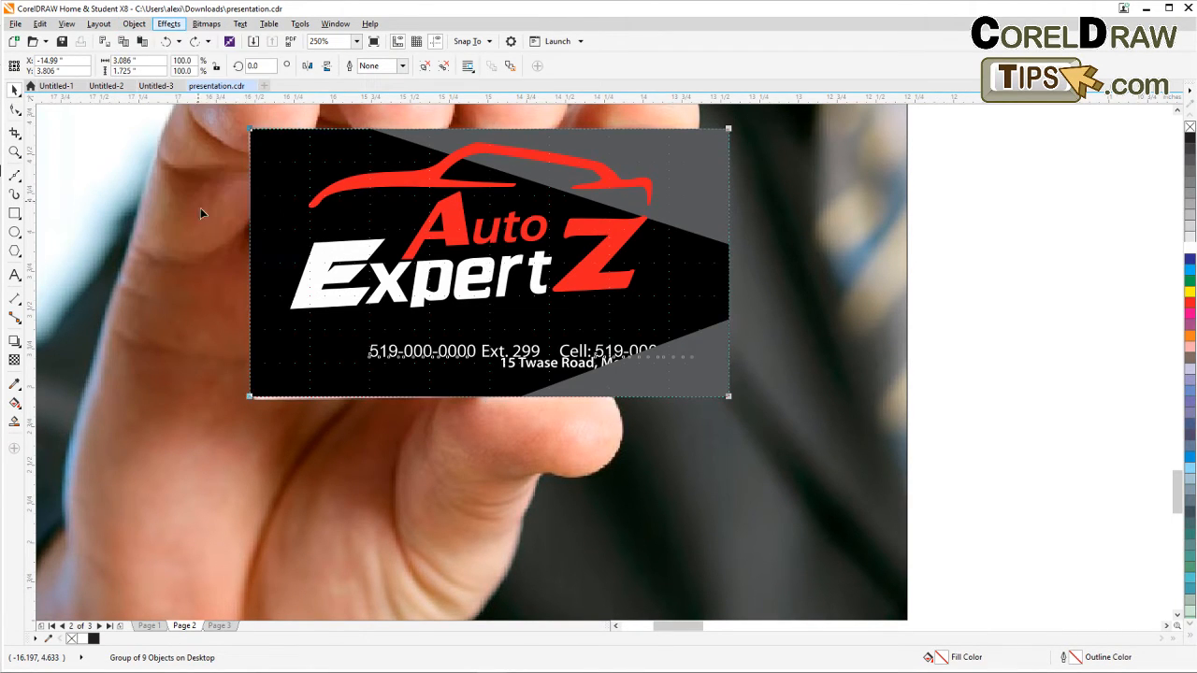
left_click_drag(250, 398, 251, 401)
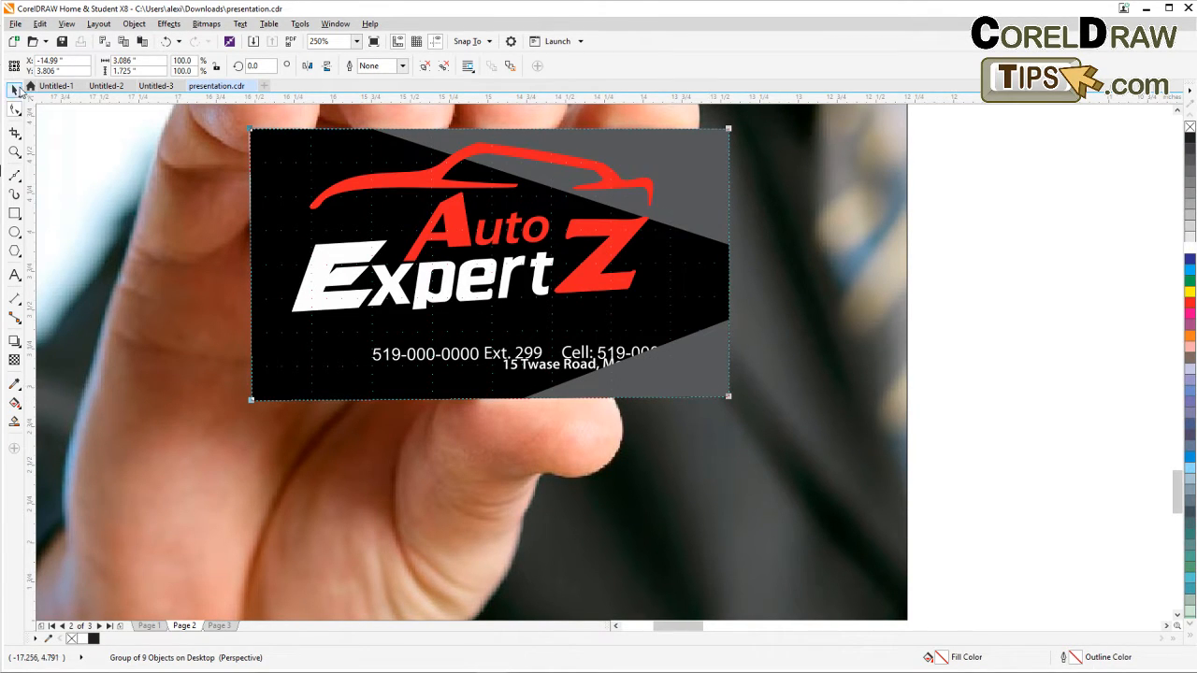
Nudge the card group's top-left perspective corner slightly down.
left_click(24, 88)
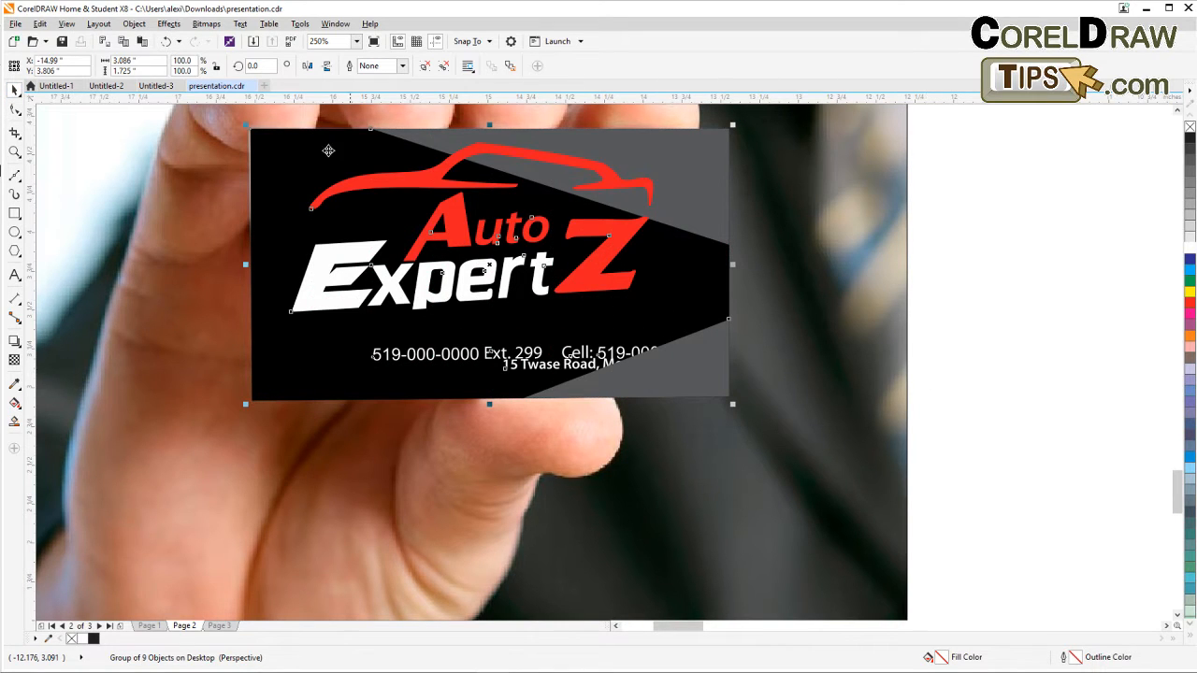
left_click(14, 108)
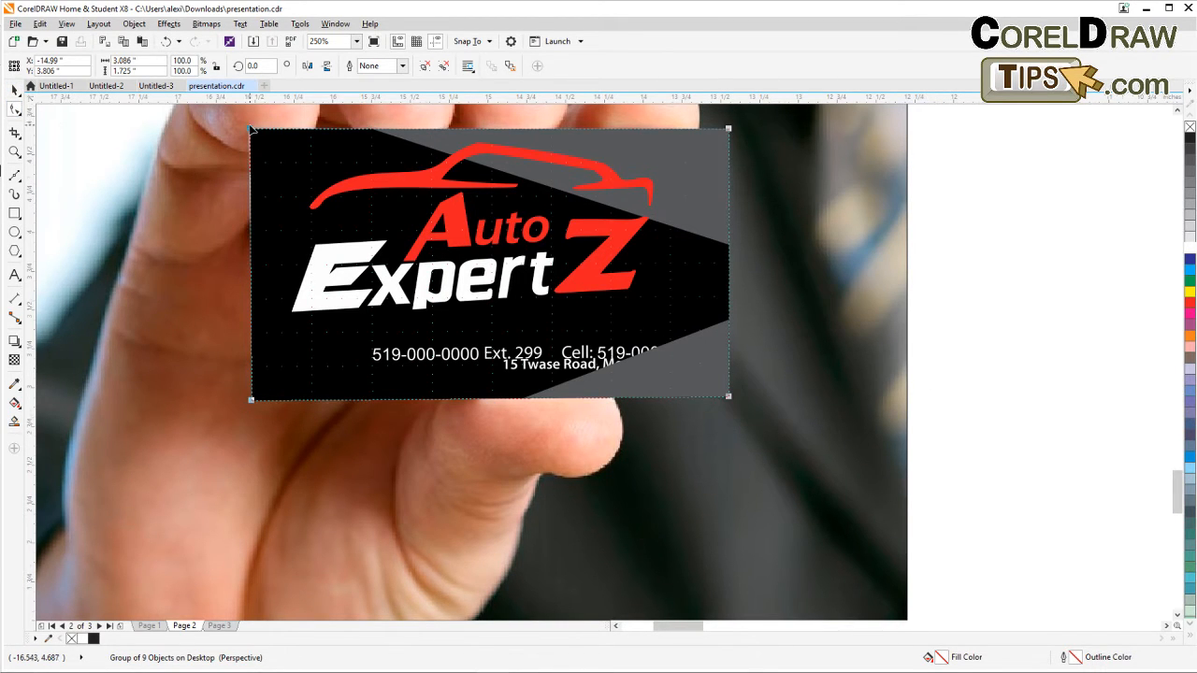
scroll(250, 129, "up", 2)
left_click_drag(249, 134, 251, 136)
scroll(251, 135, "down", 2)
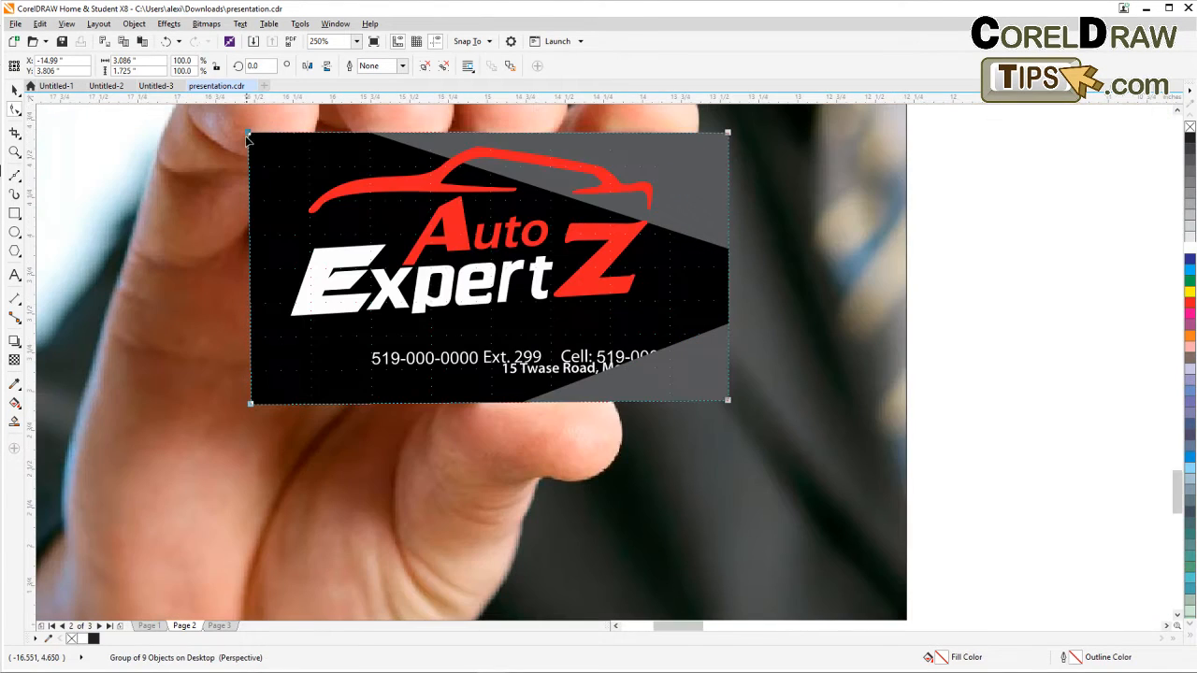
left_click(14, 89)
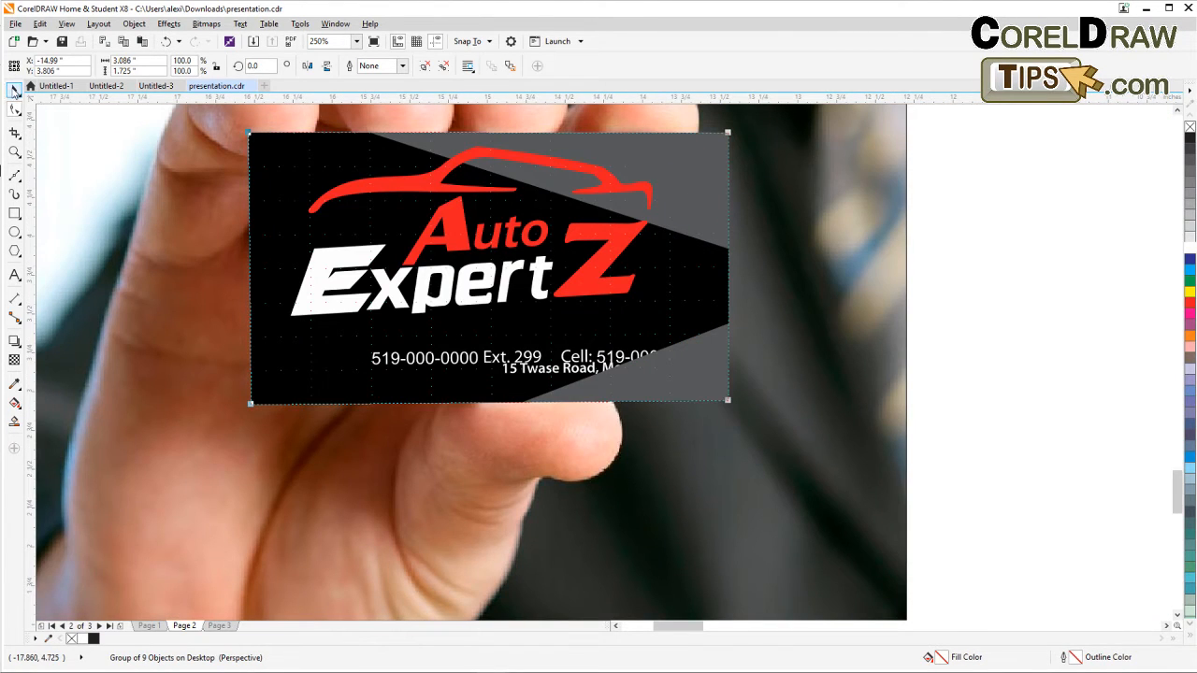
Inspect the card's edges against the photo in wireframe view, then return to enhanced view.
left_click(977, 325)
scroll(974, 338, "down", 1)
left_click_drag(970, 340, 843, 393)
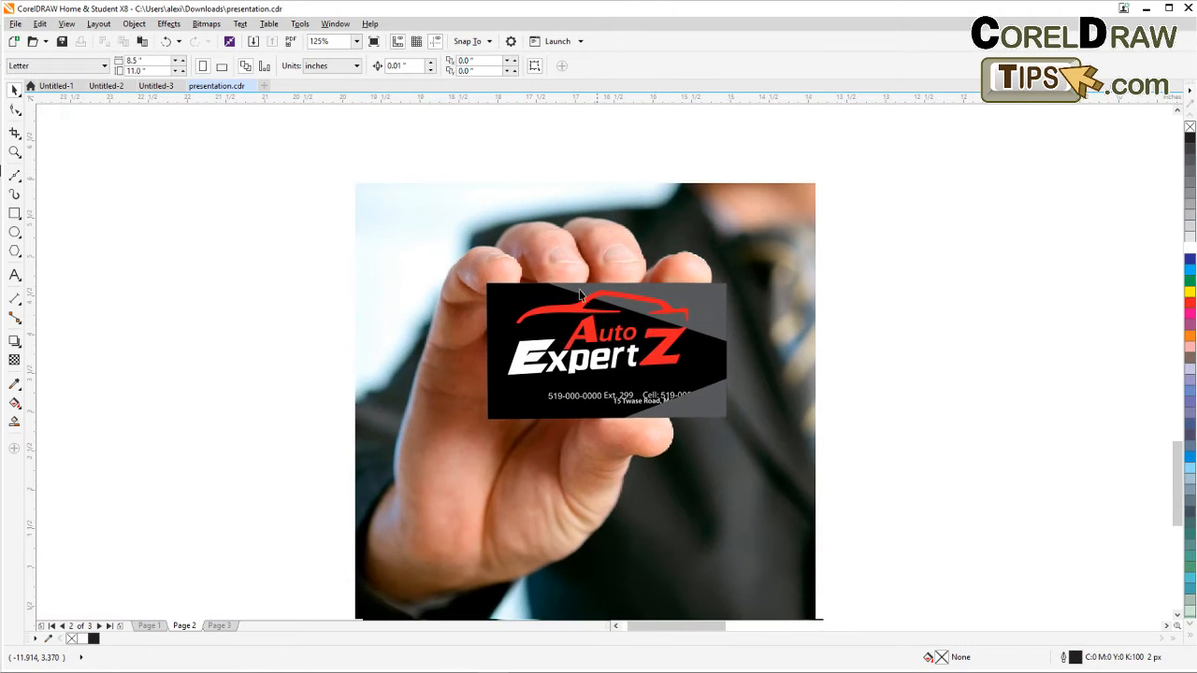
scroll(552, 286, "up", 1)
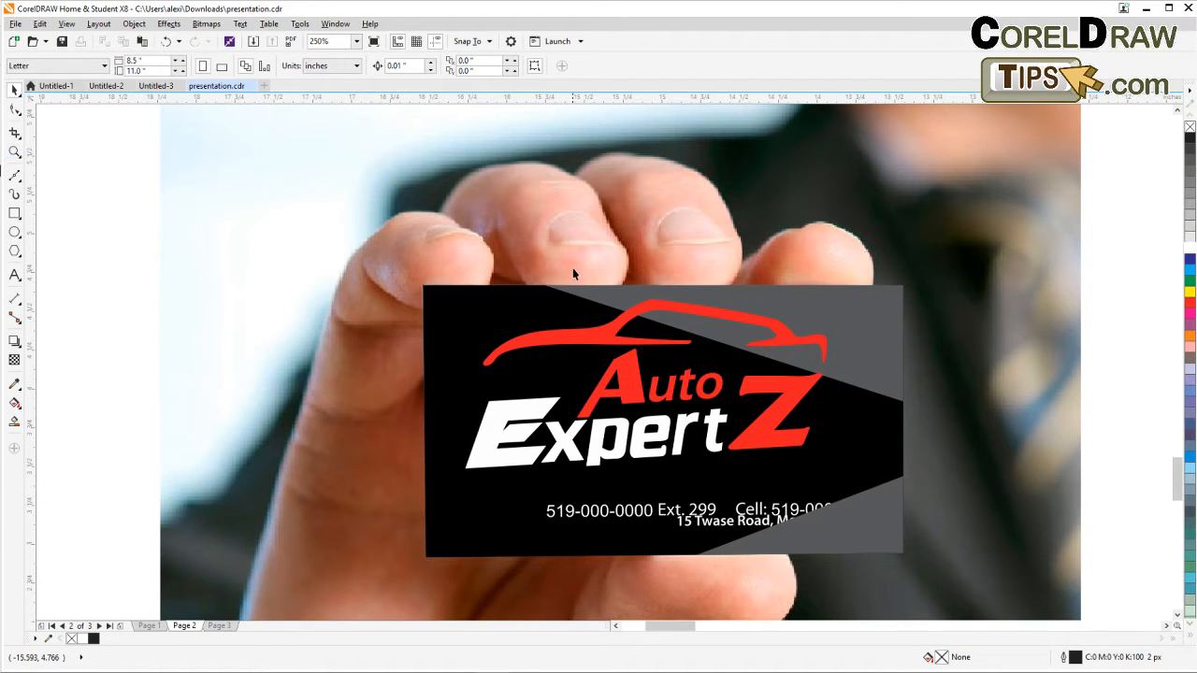
left_click(98, 23)
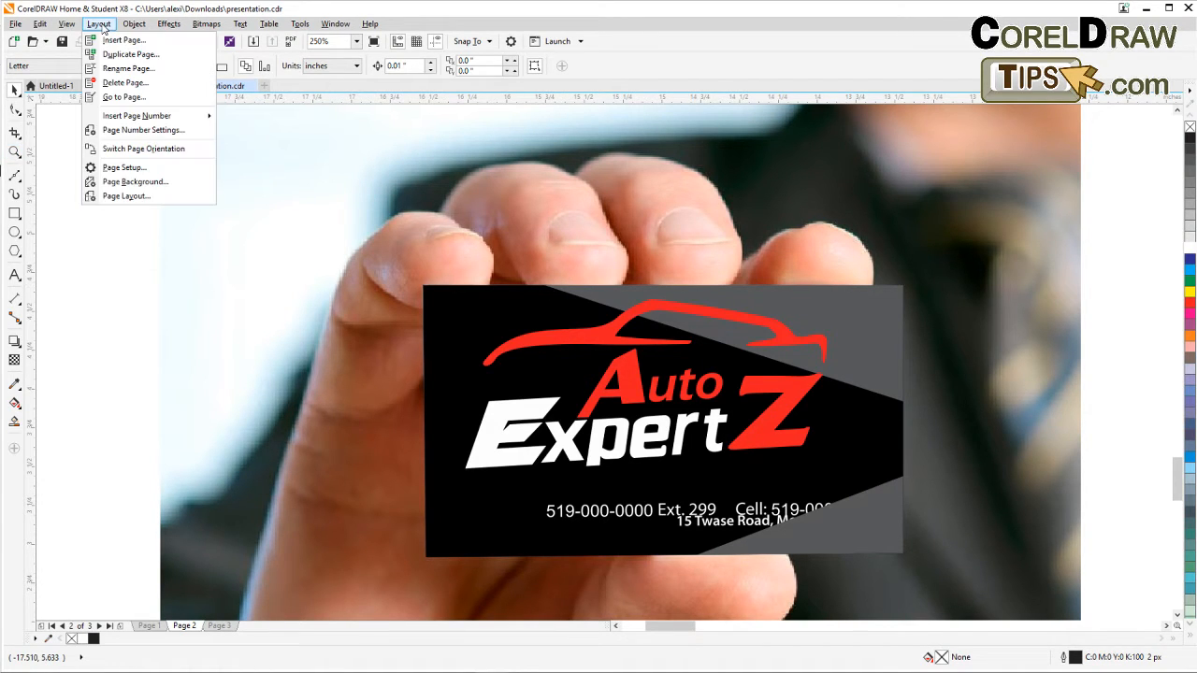
left_click(85, 42)
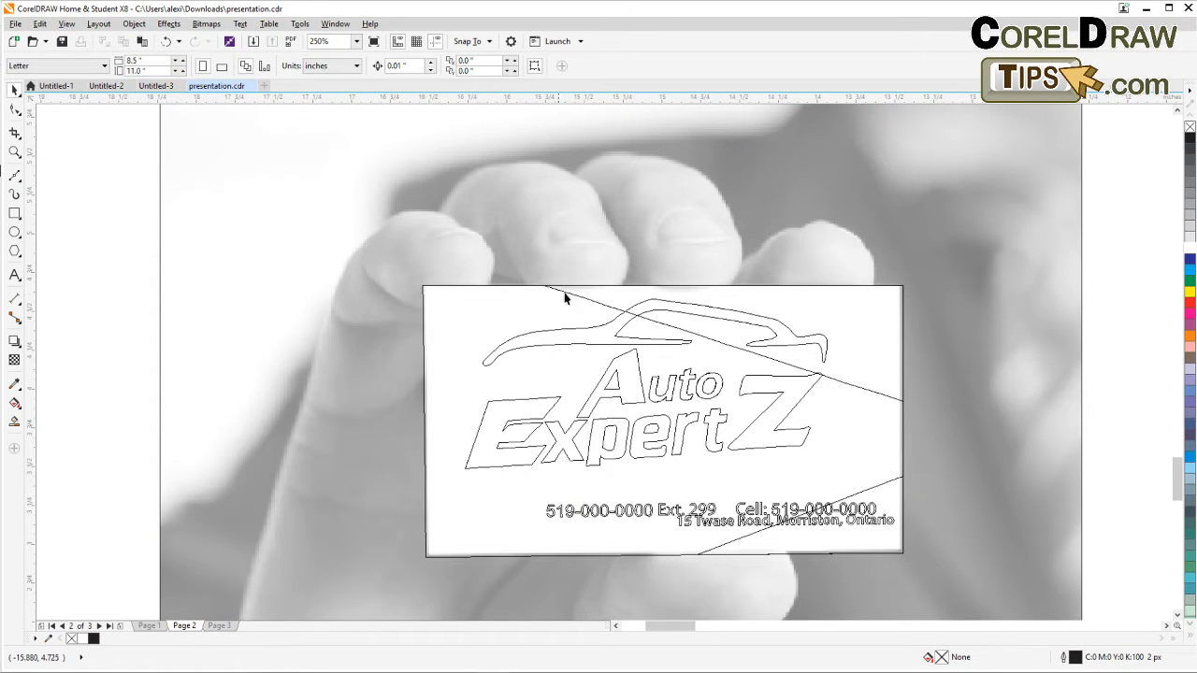
scroll(589, 281, "up", 2)
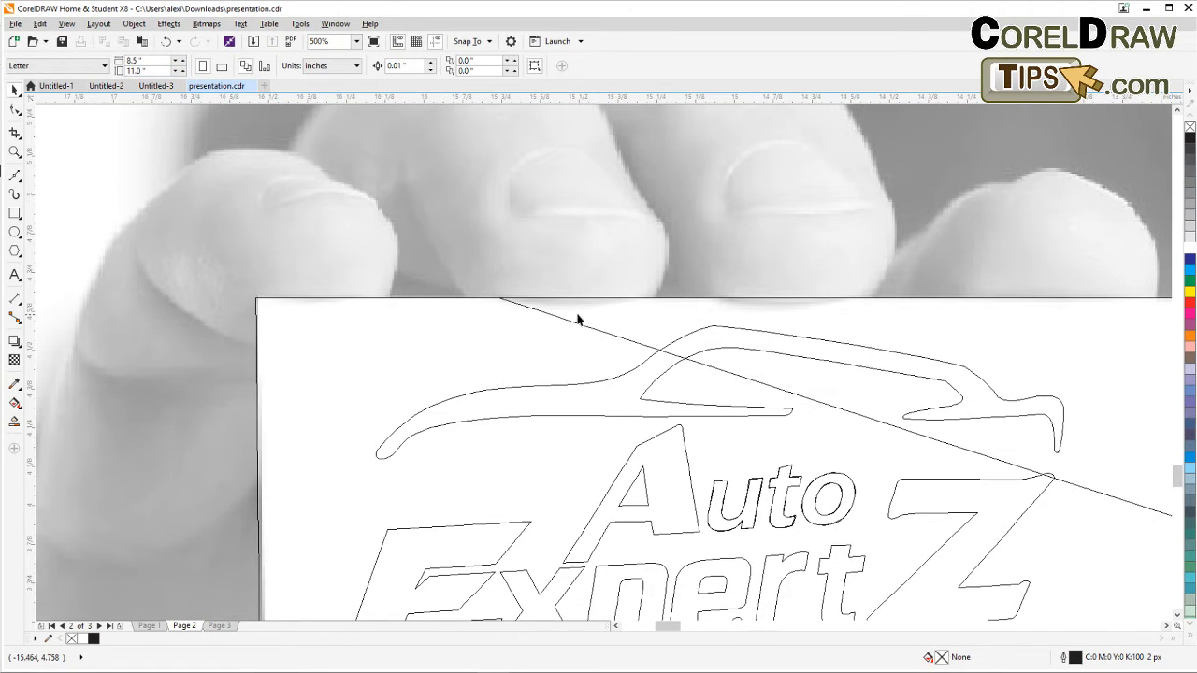
scroll(593, 320, "down", 2)
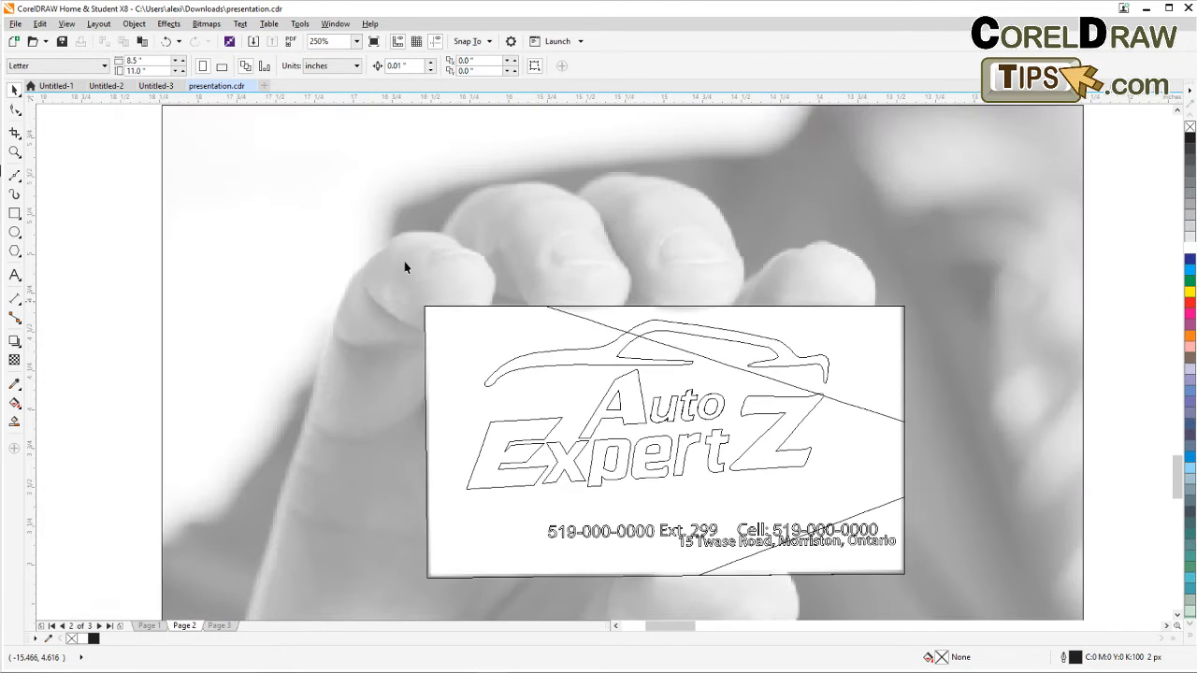
left_click(66, 23)
left_click(92, 97)
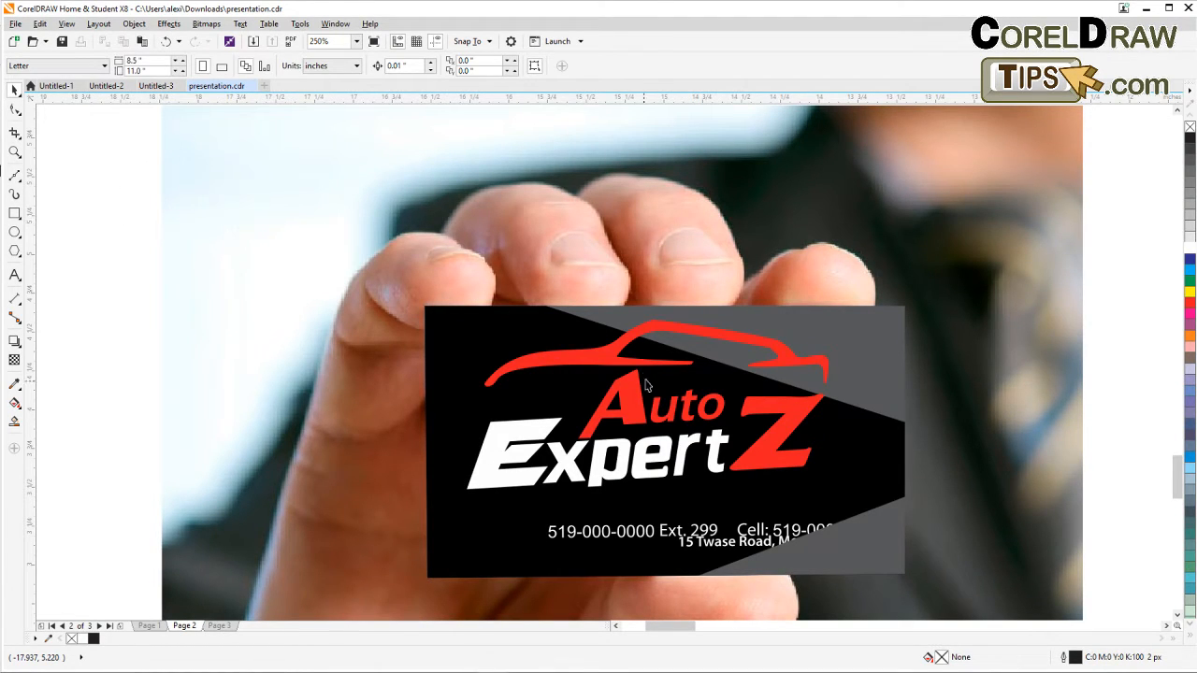
Draw a rectangle about 3.09 by 1.73 inches over the card and convert it to curves.
left_click(561, 329)
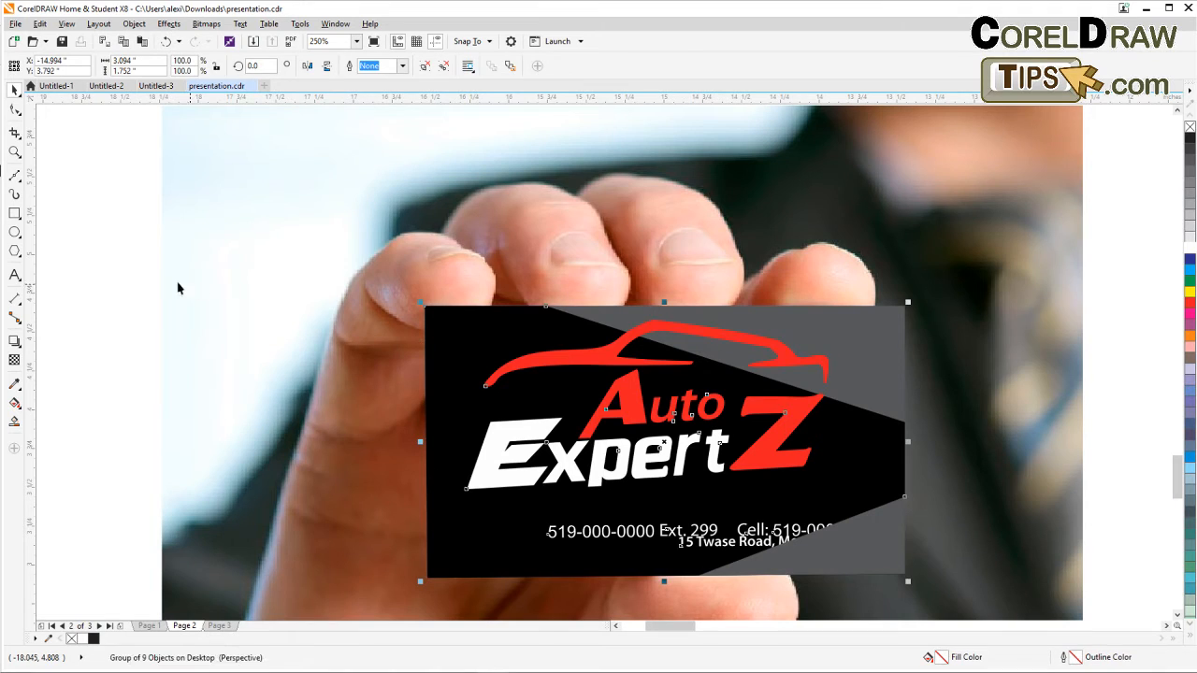
left_click(87, 283)
left_click(14, 213)
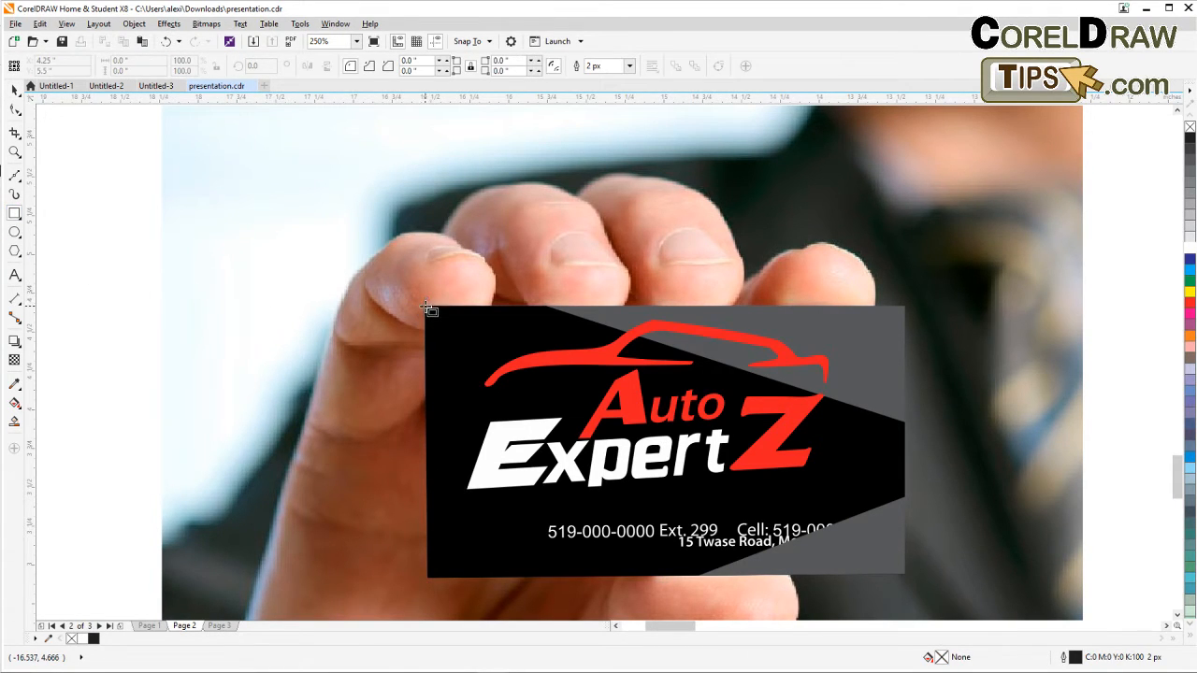
left_click_drag(428, 309, 906, 576)
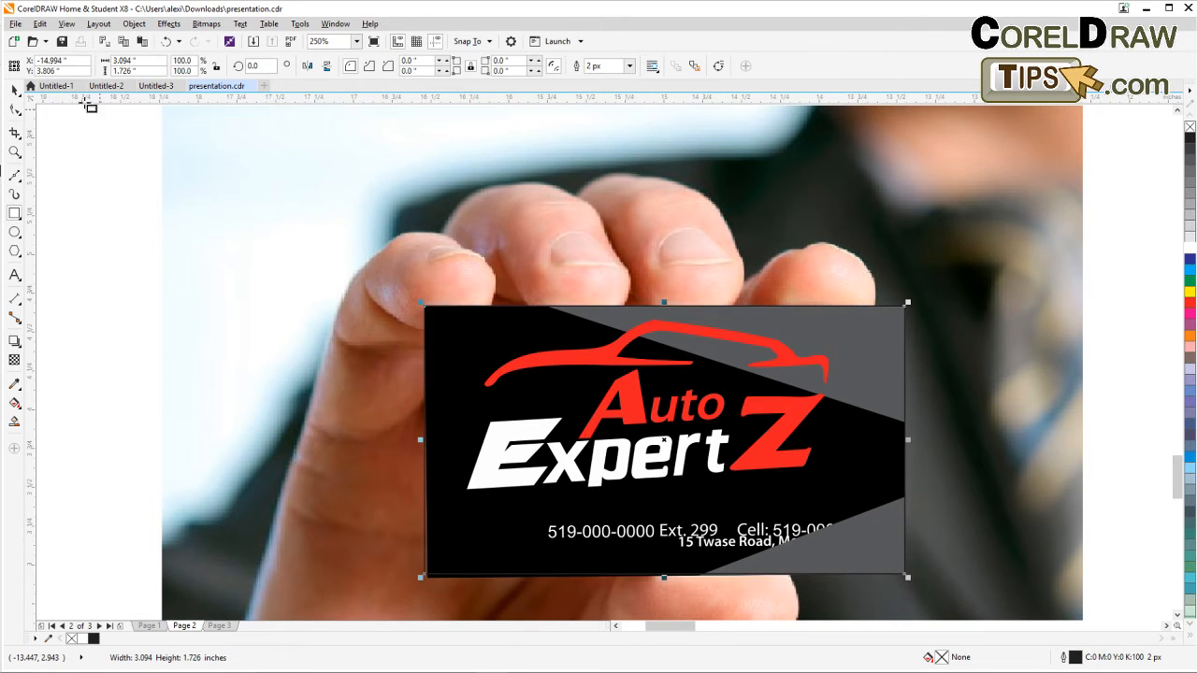
left_click(15, 89)
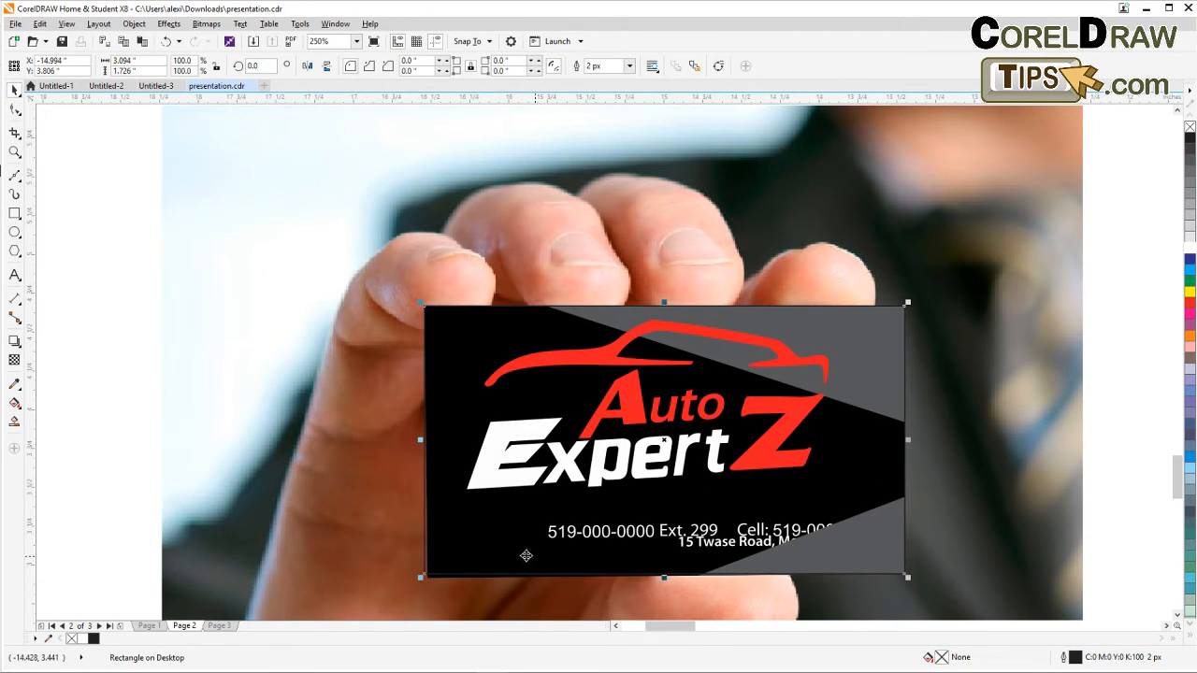
left_click(133, 24)
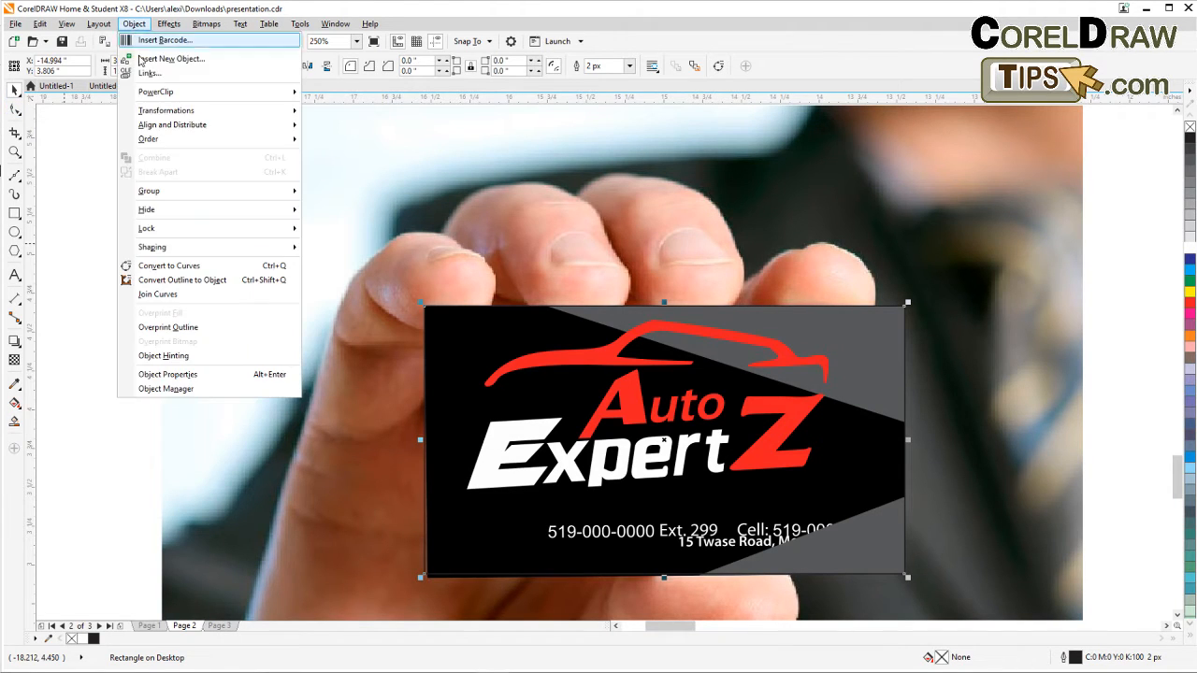
left_click(187, 266)
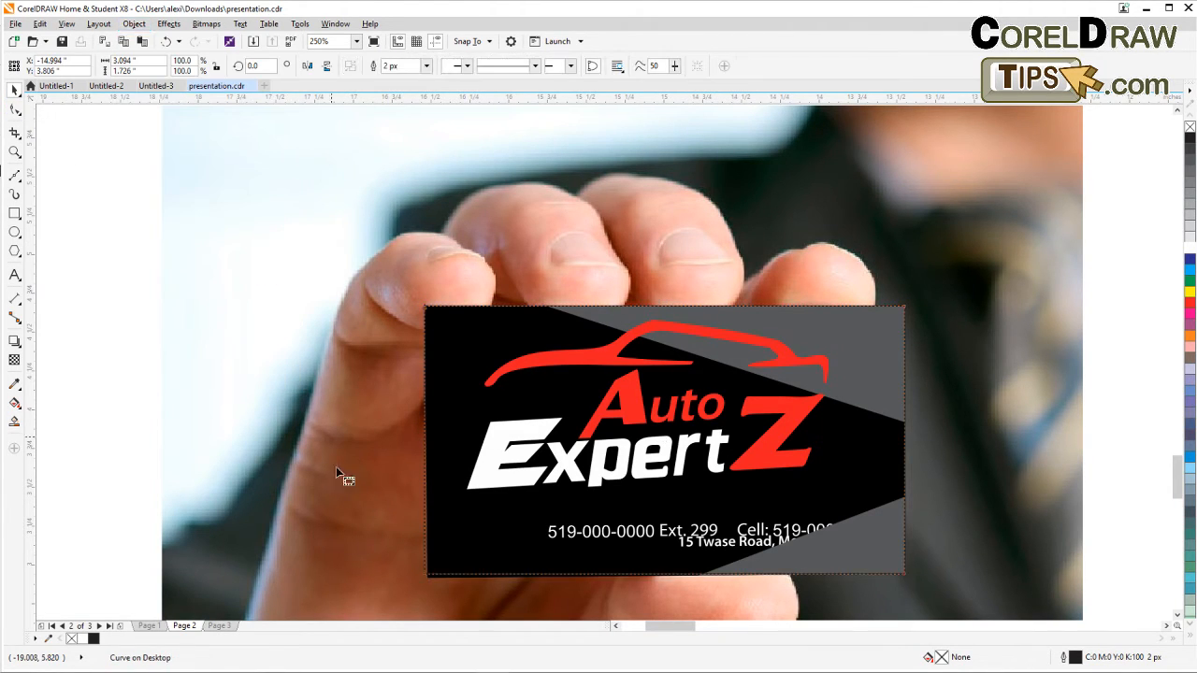
Nudge the frame's bottom-left node onto the card corner and fill the frame with 10% grey.
key("F10")
left_click_drag(423, 575, 427, 578)
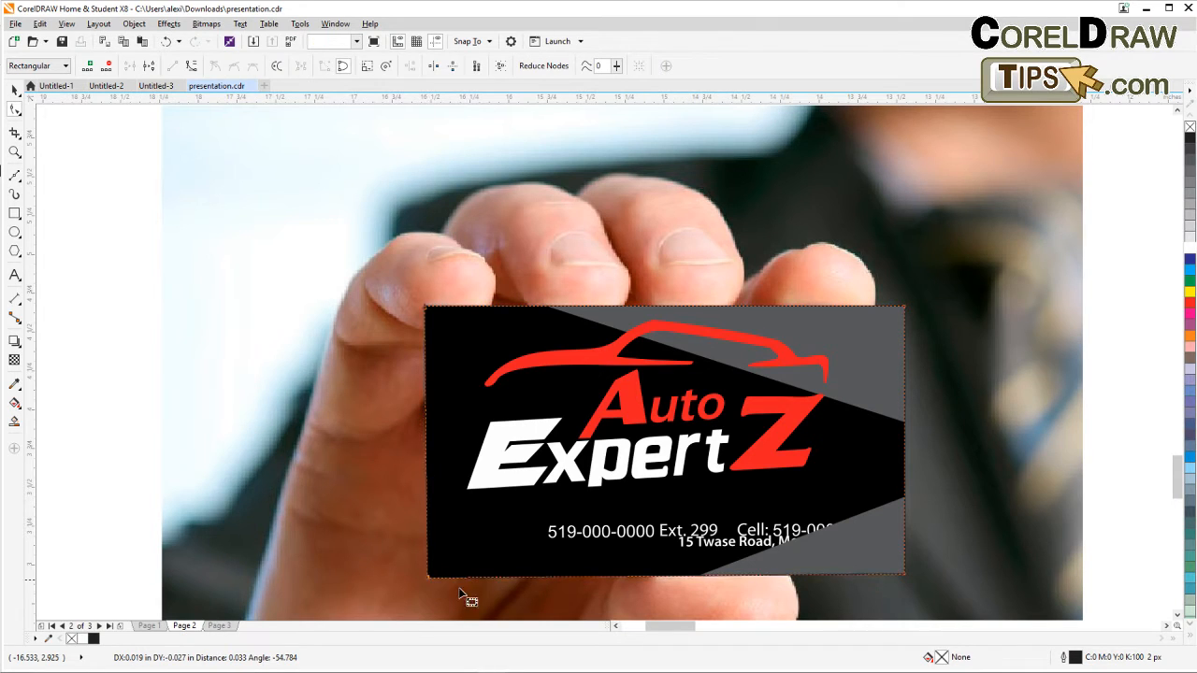
left_click(15, 89)
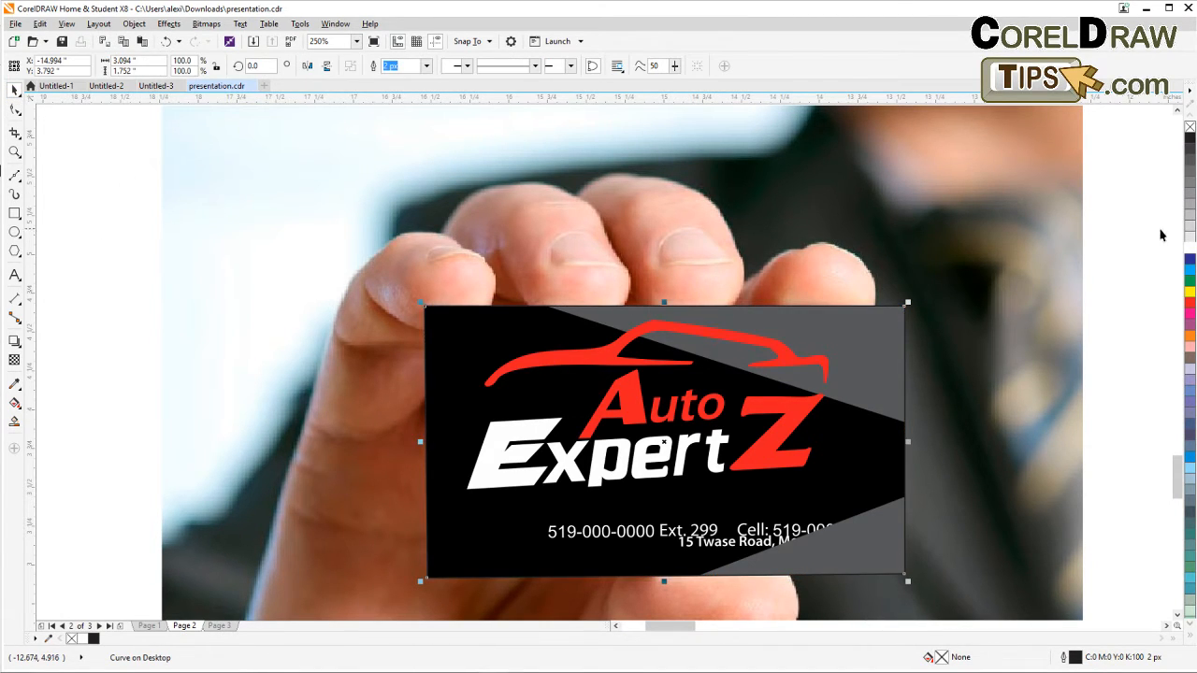
left_click(1191, 242)
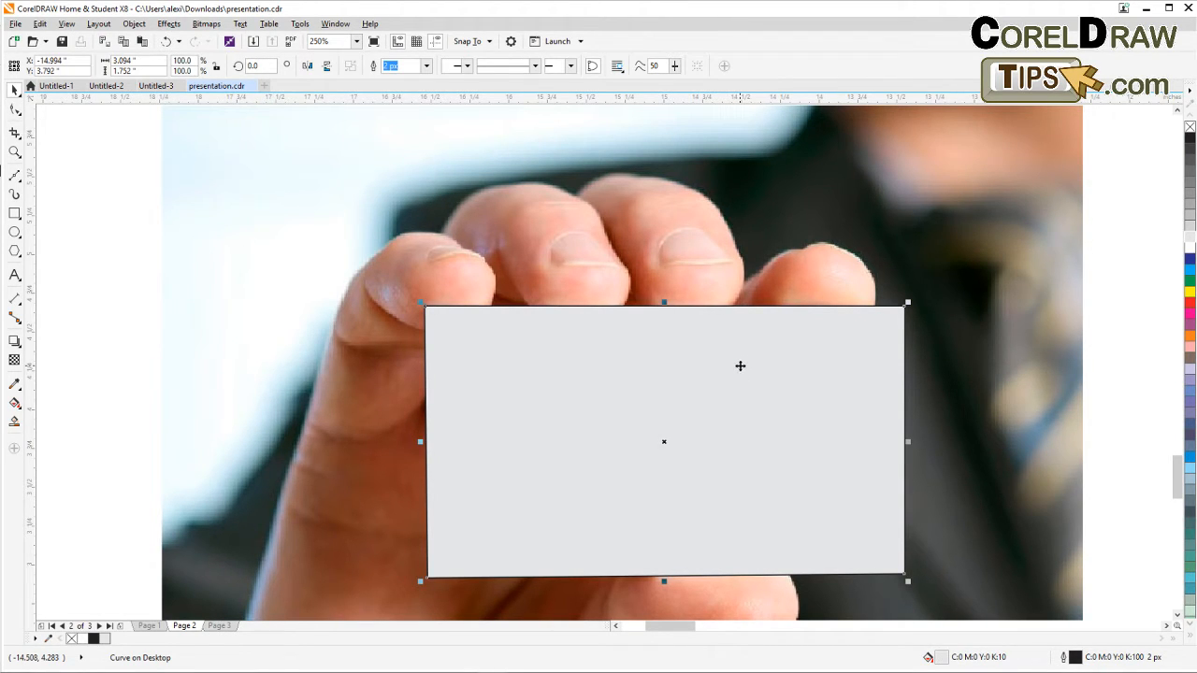
Place the card group inside the grey frame as a PowerClip and remove the frame's outline.
left_click(740, 366, "alt")
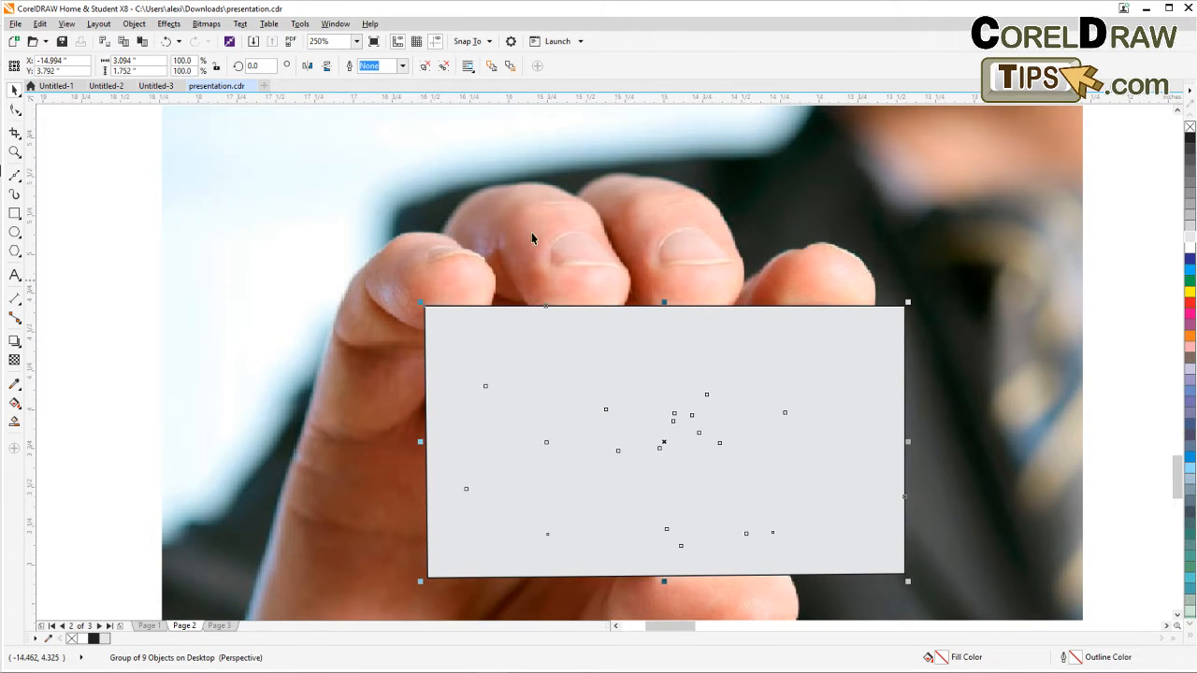
left_click(133, 24)
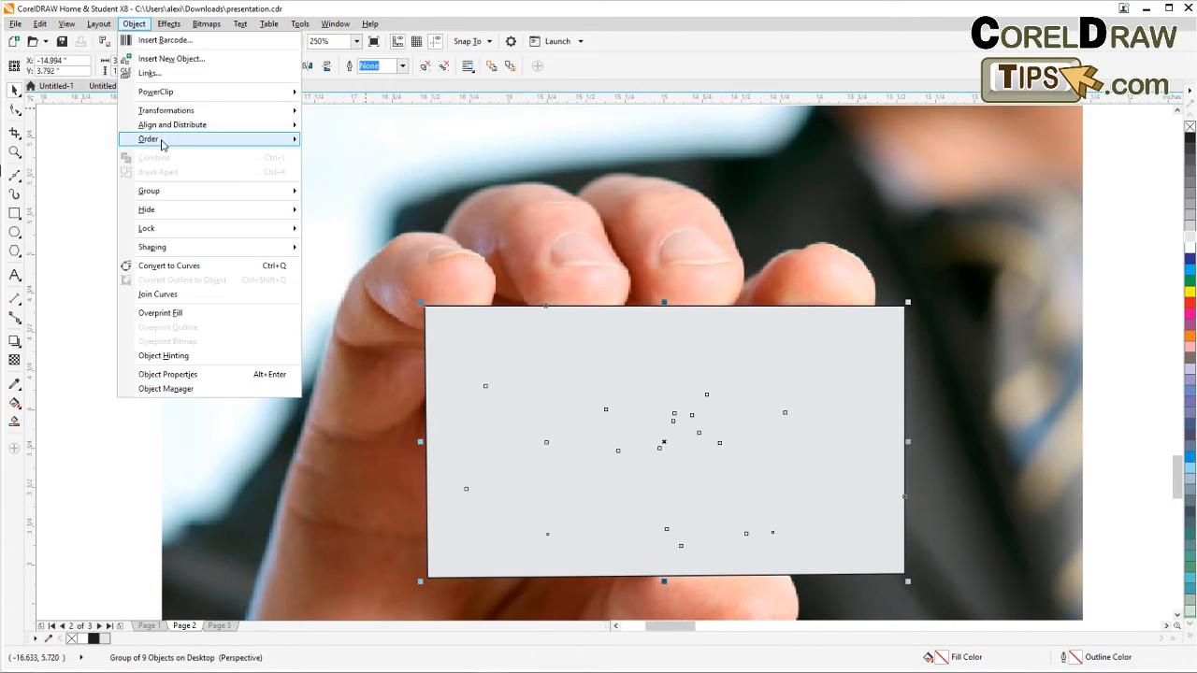
mouse_move(164, 93)
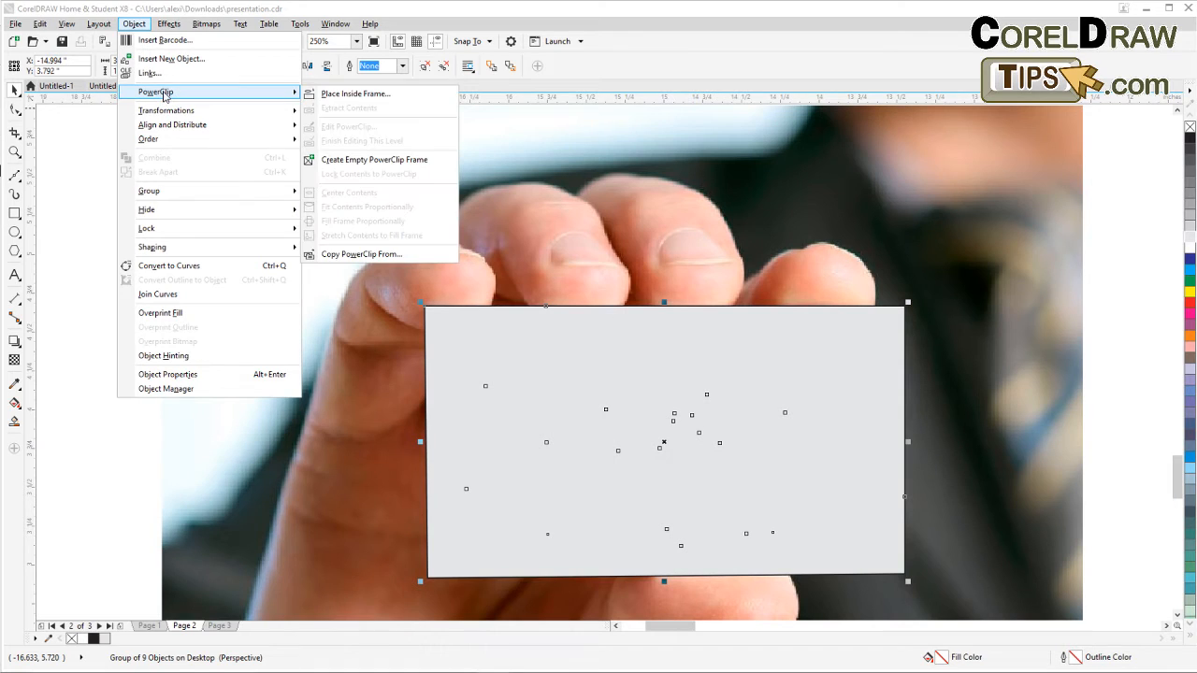
left_click(342, 97)
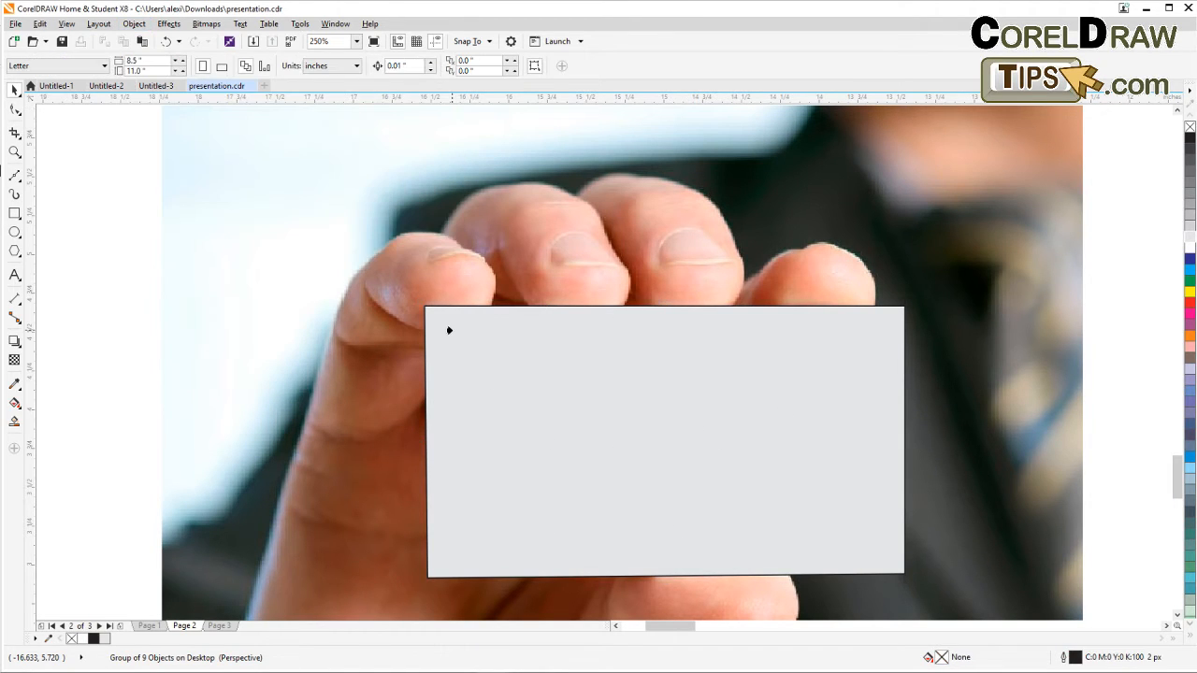
left_click(452, 334)
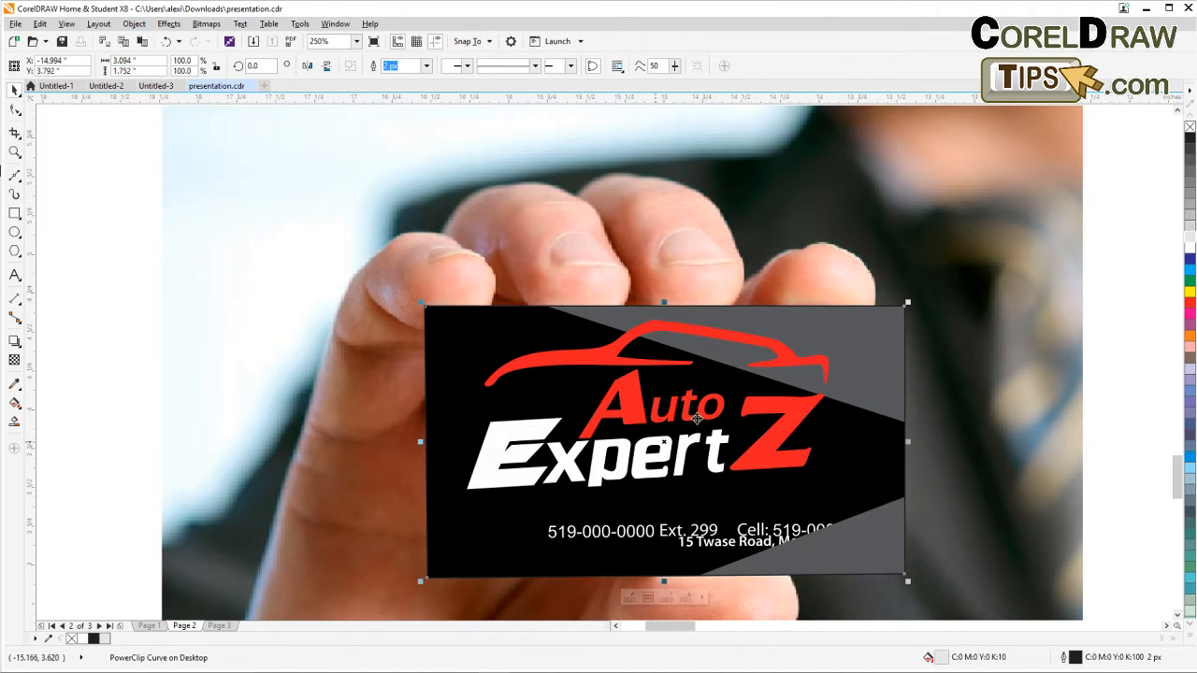
right_click(1189, 127)
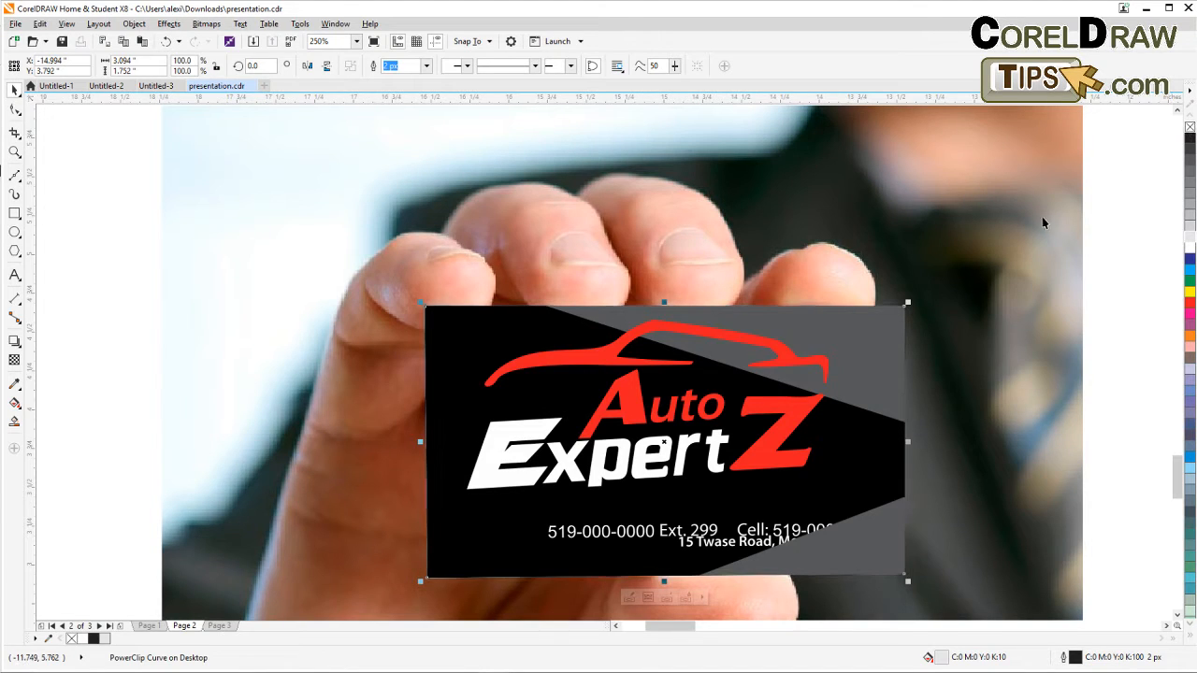
Add nodes to the frame's top edge and bend it into a curve so the thumb overlaps the card.
scroll(636, 336, "up", 1)
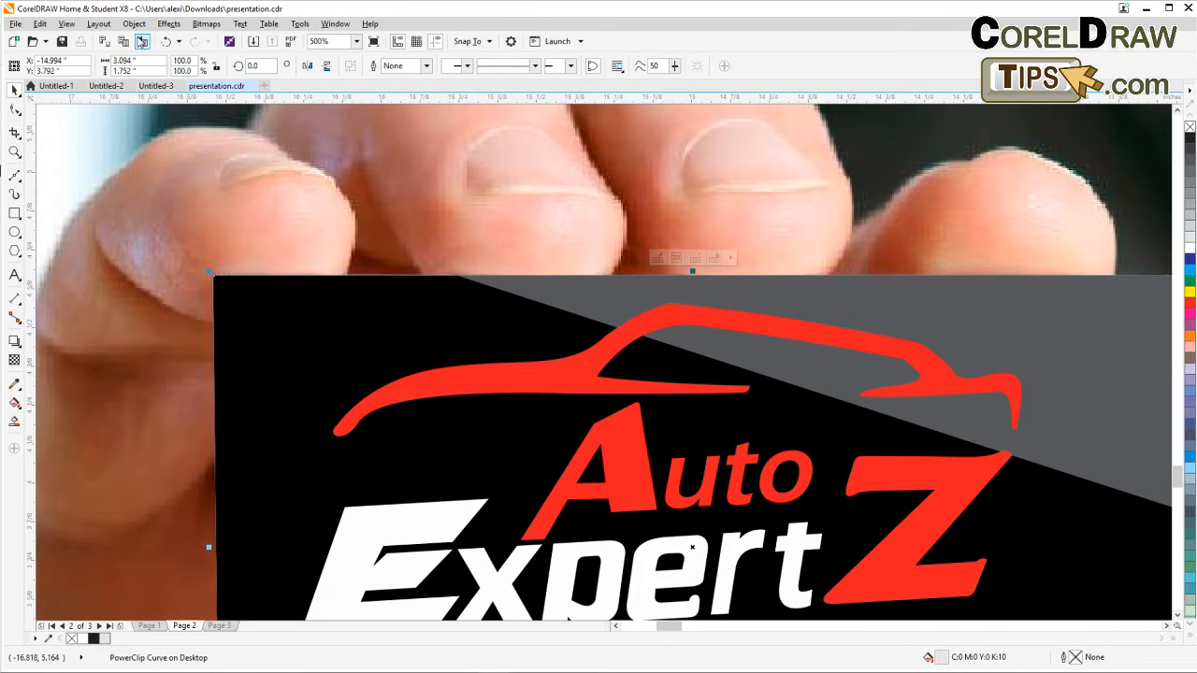
left_click(140, 25)
left_click(141, 27)
left_click(15, 109)
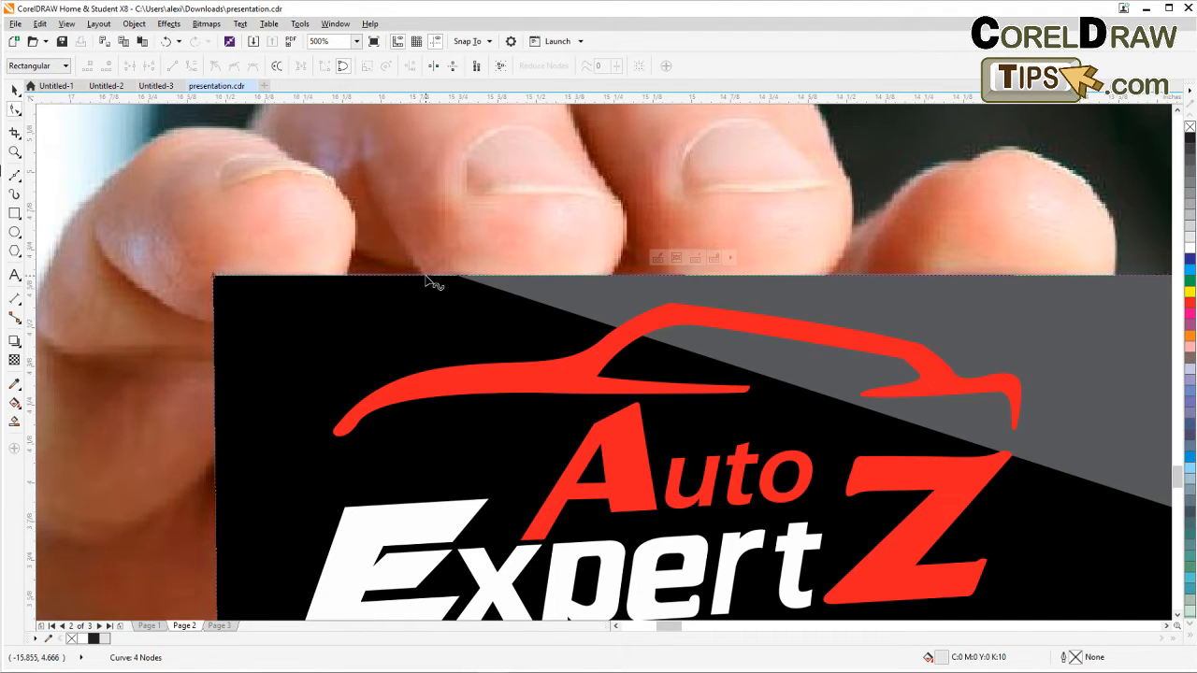
left_click(426, 277)
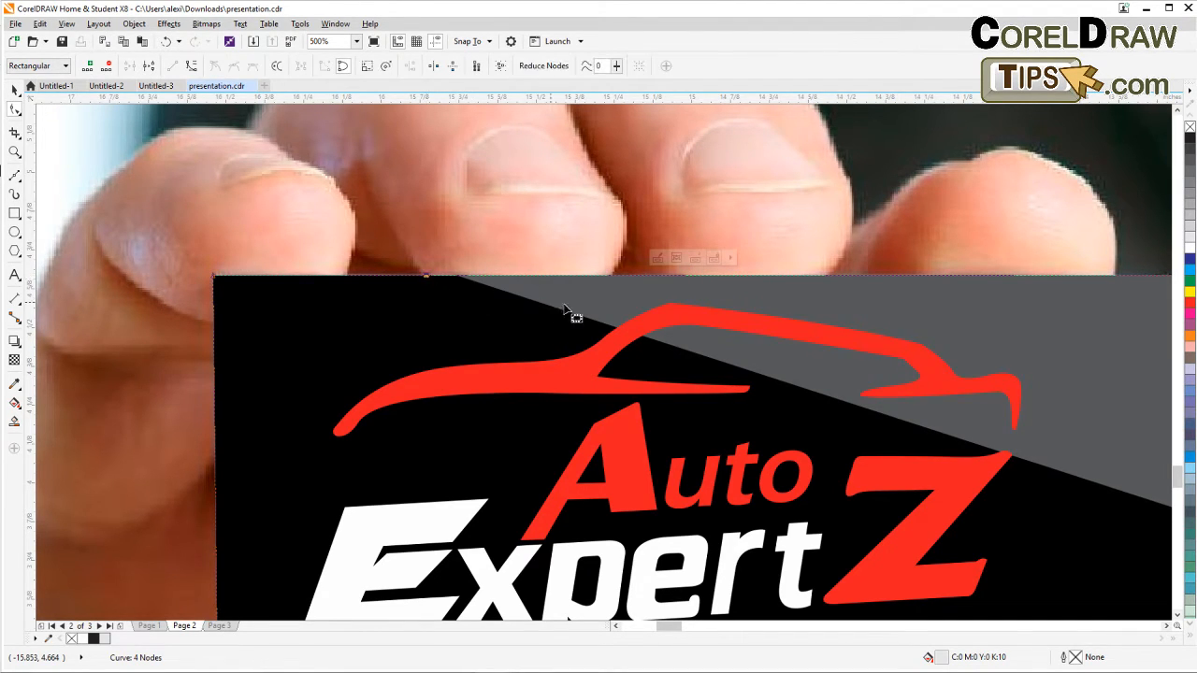
double_click(609, 277)
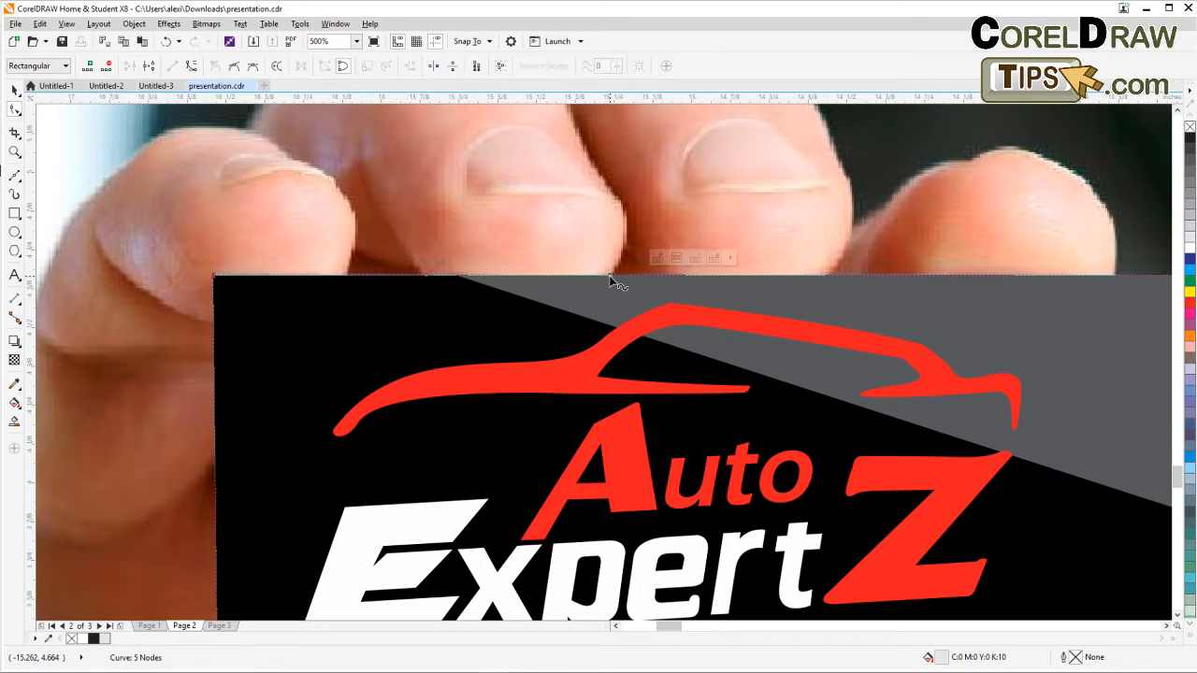
left_click(521, 276)
left_click(191, 67)
left_click_drag(518, 276, 521, 288)
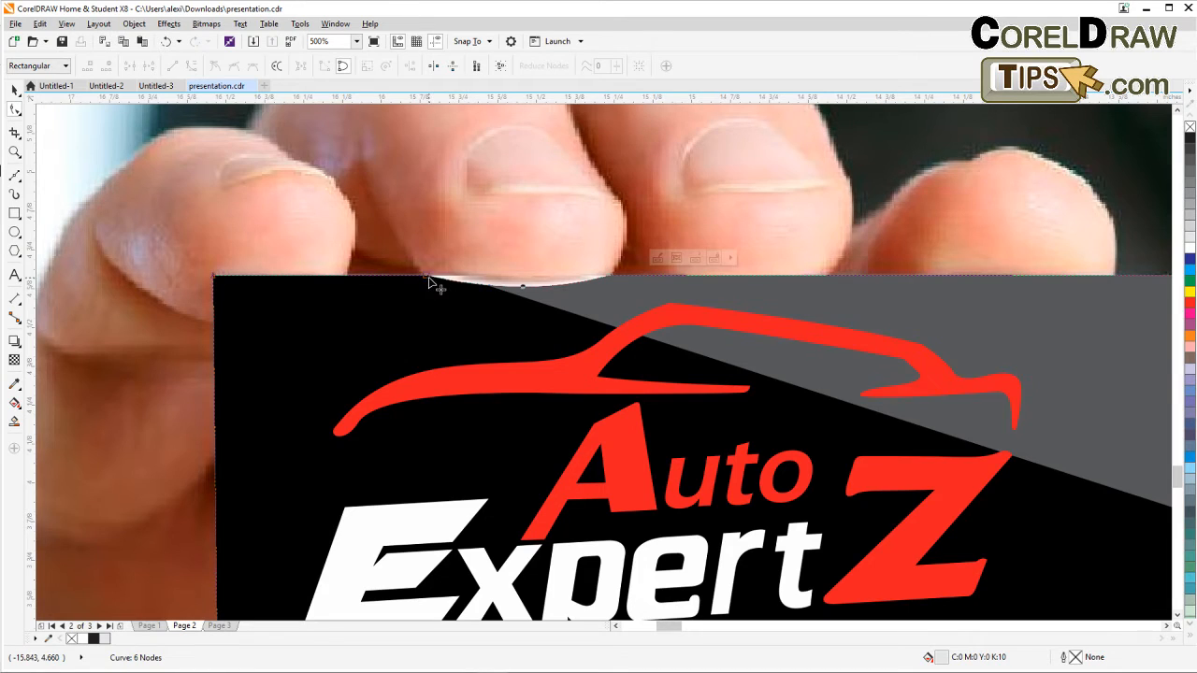
left_click_drag(428, 279, 460, 277)
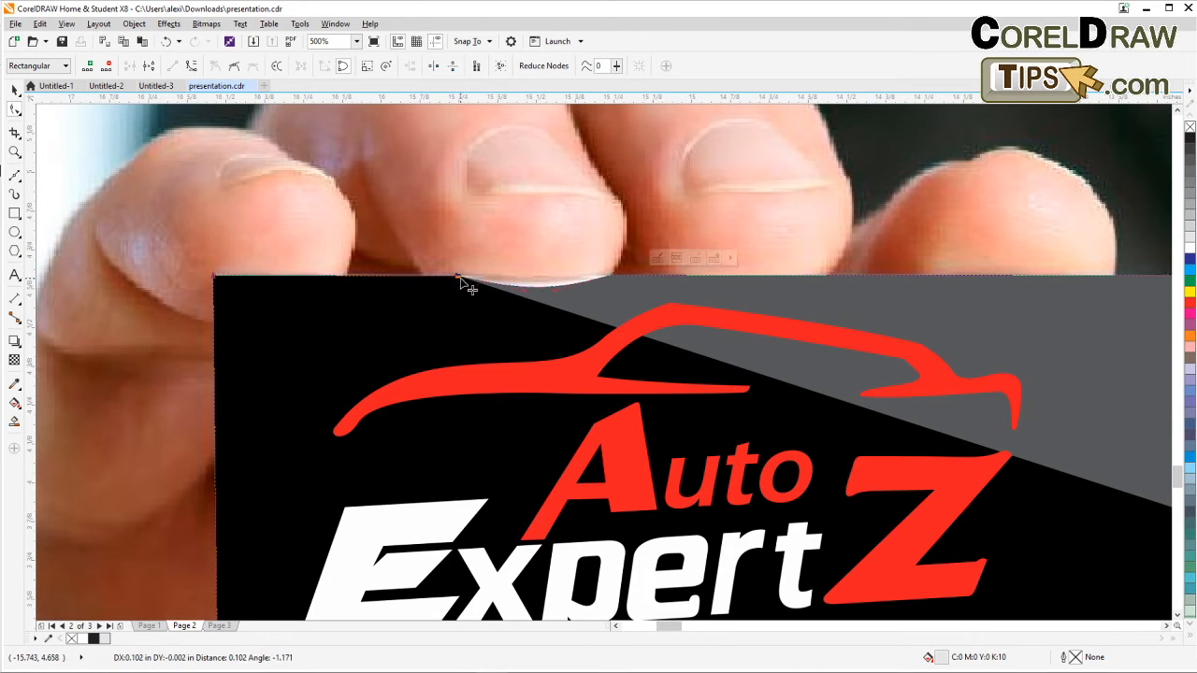
left_click(608, 276)
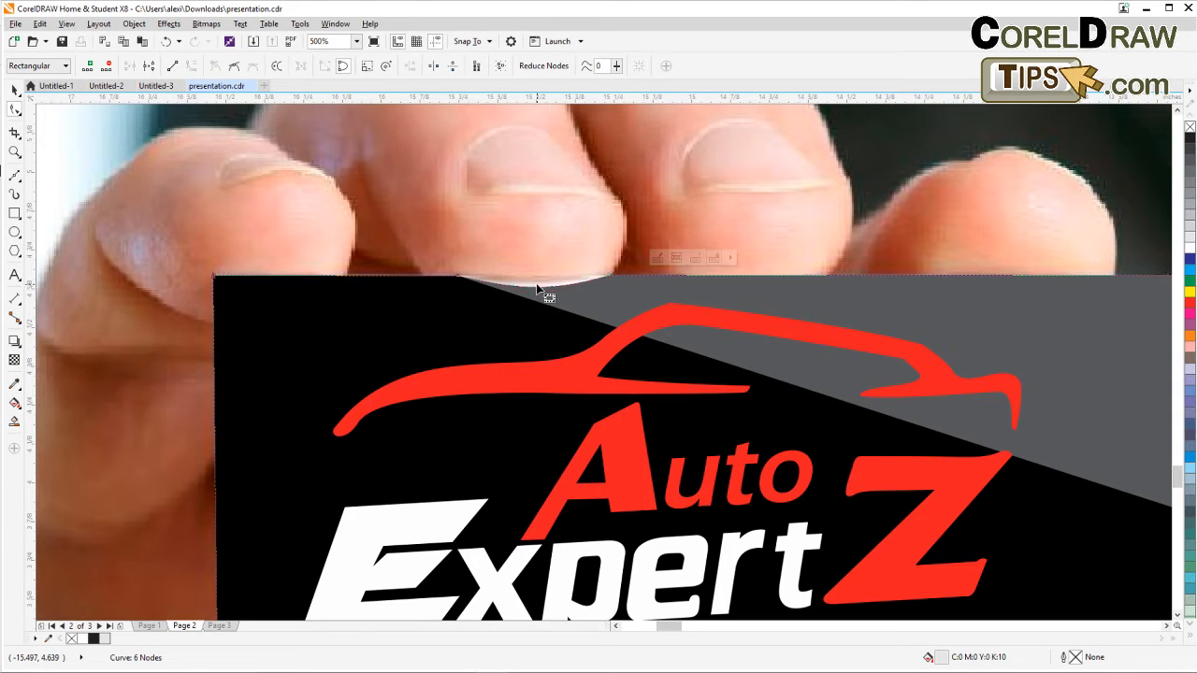
left_click_drag(537, 288, 536, 283)
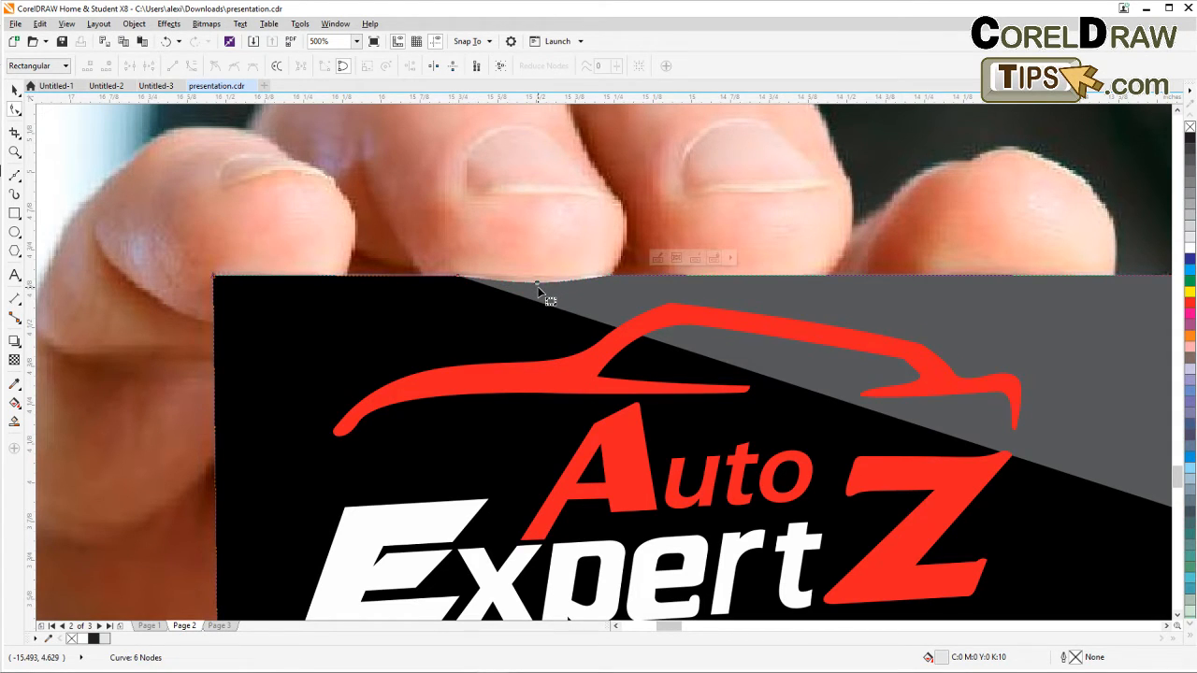
scroll(538, 291, "down", 2)
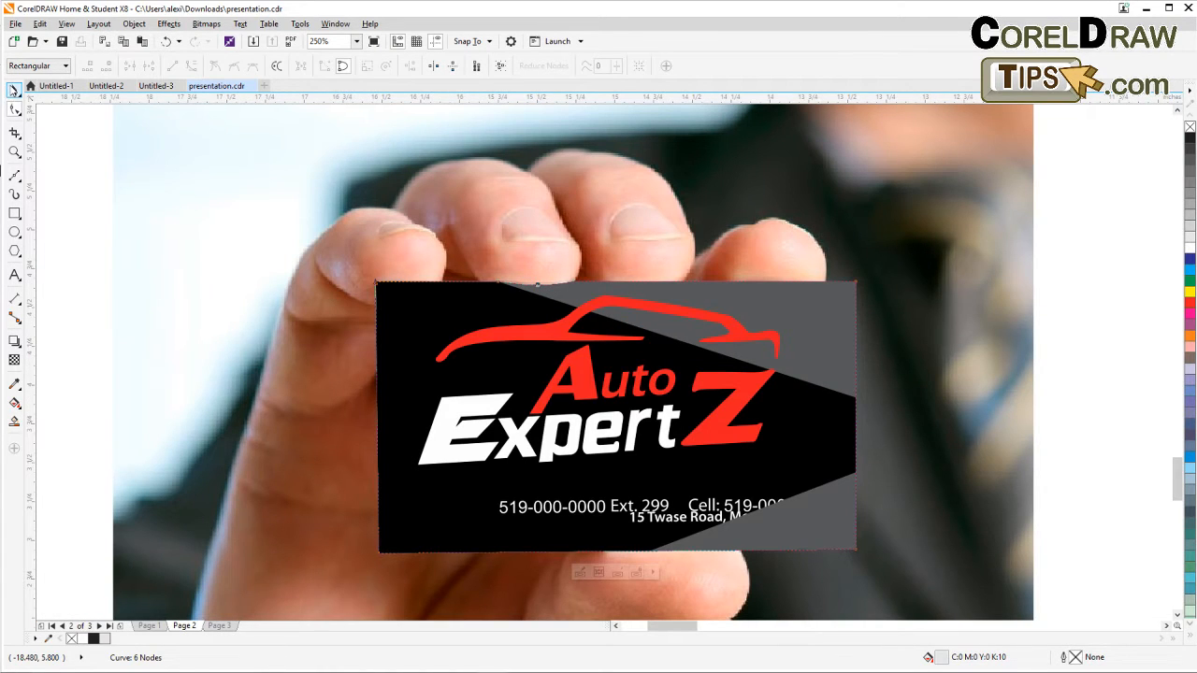
Move the card stack mockup beside the hand-held card mockup on the desktop.
left_click(14, 90)
left_click(73, 203)
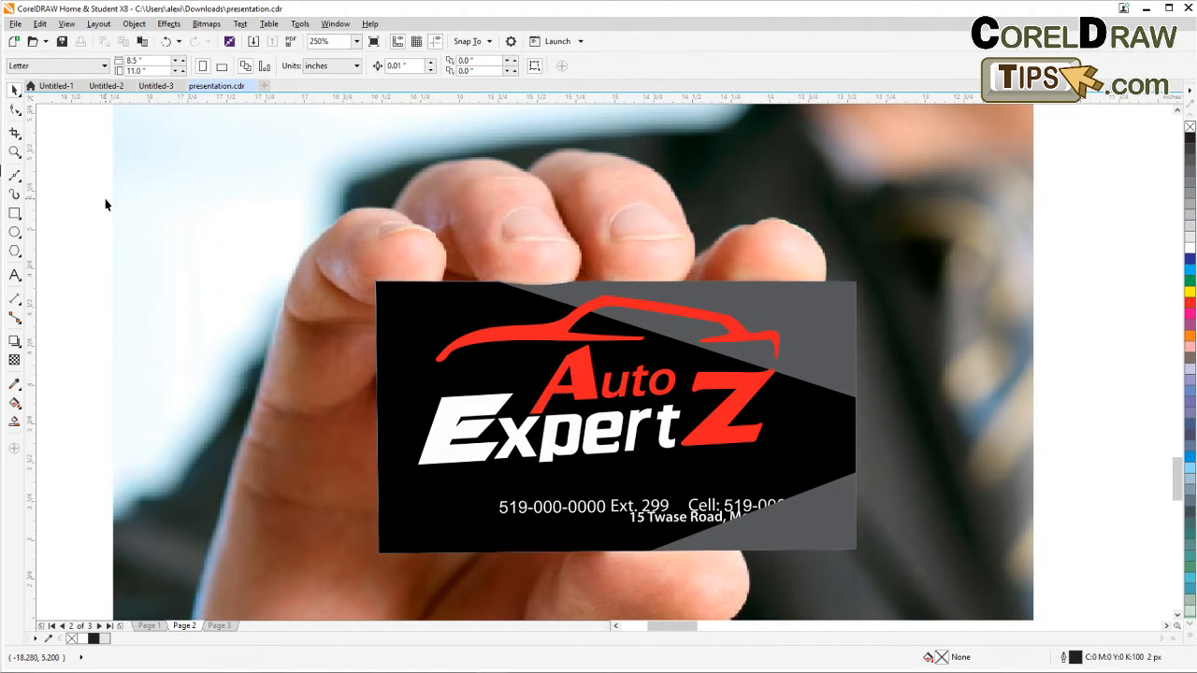
scroll(105, 199, "down", 2)
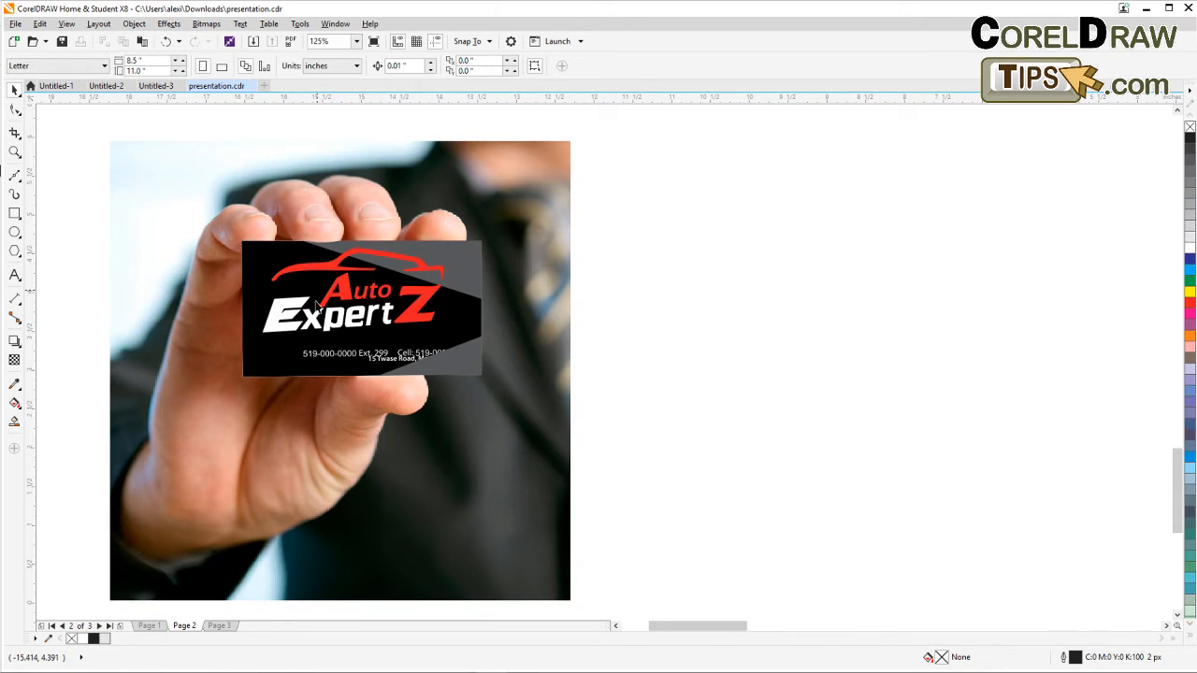
scroll(414, 388, "down", 2)
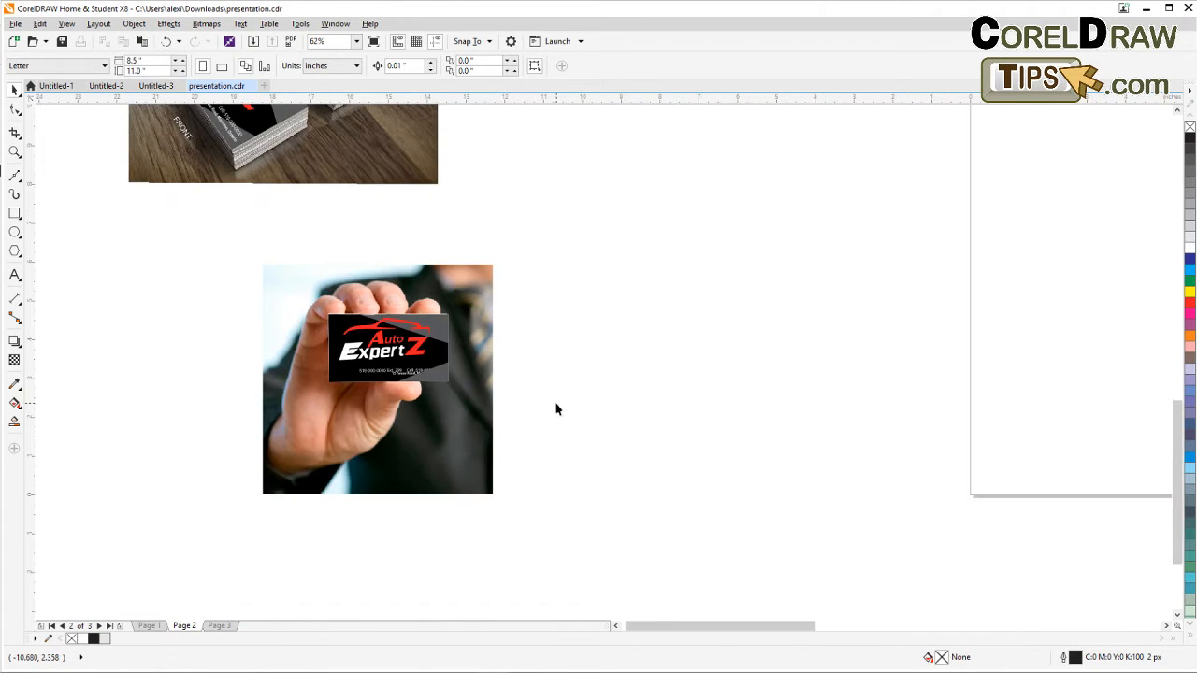
scroll(488, 377, "up", 2)
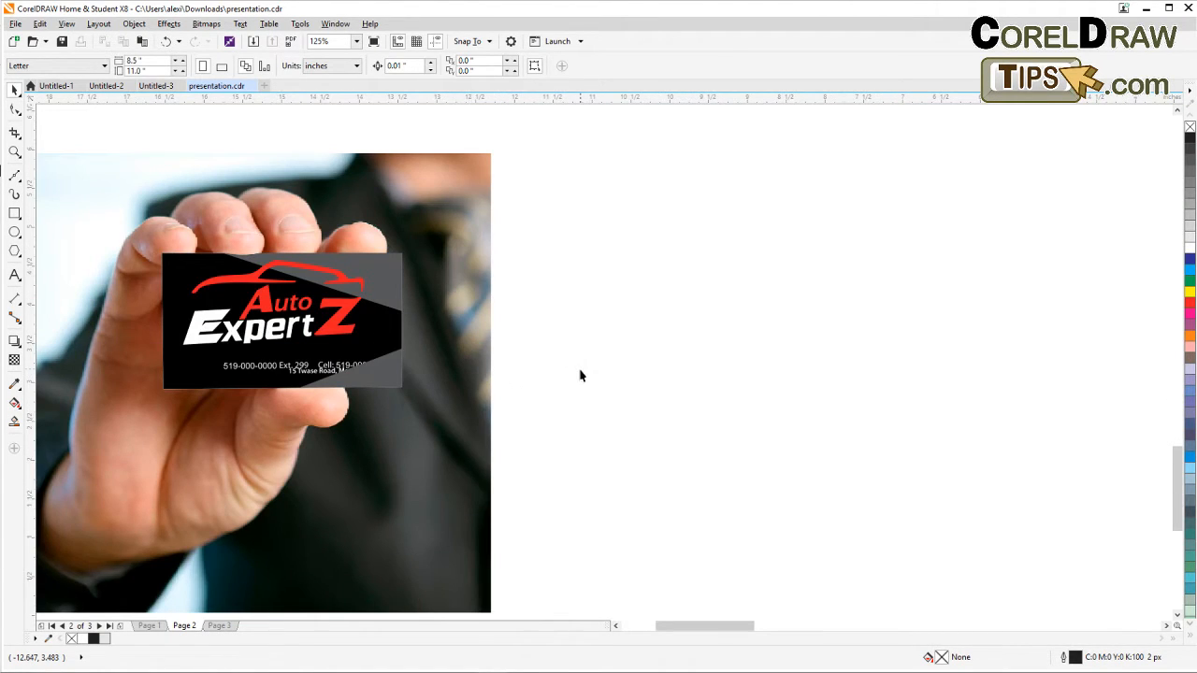
left_click_drag(580, 375, 645, 420)
scroll(568, 363, "down", 2)
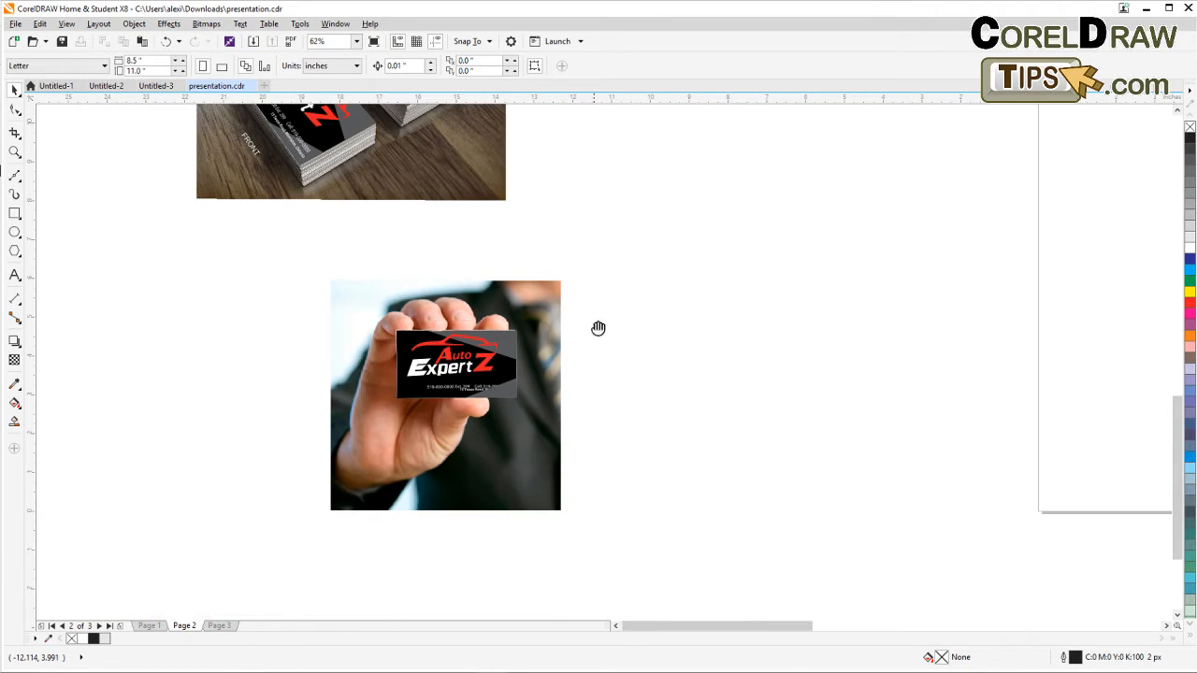
scroll(547, 365, "down", 2)
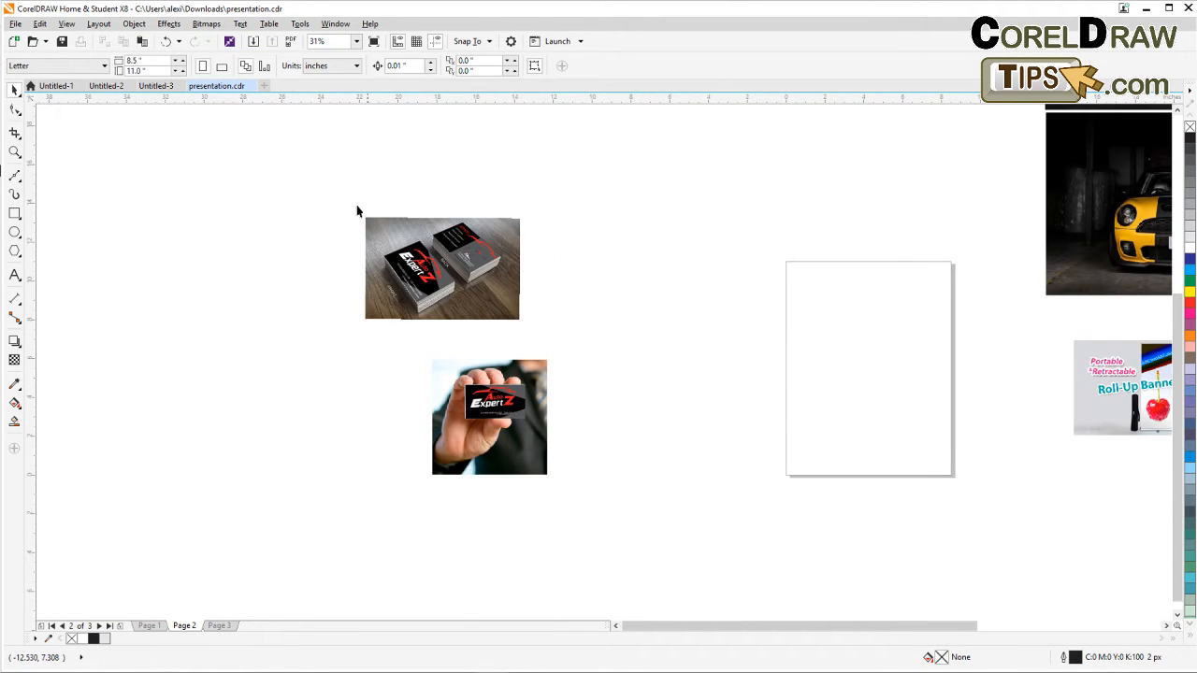
left_click_drag(340, 193, 551, 361)
left_click_drag(481, 299, 719, 593)
left_click(633, 523)
Zoom in to review the two finished business card mockups side by side.
scroll(626, 514, "up", 2)
scroll(616, 484, "up", 1)
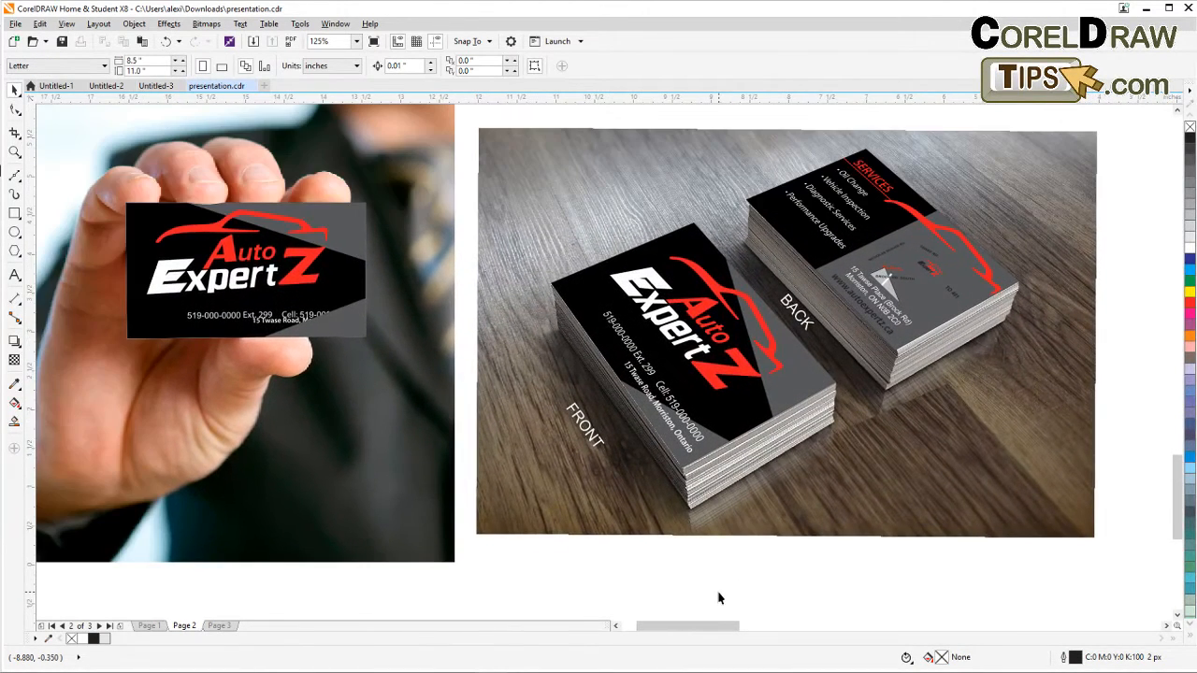
scroll(719, 598, "down", 1)
left_click(14, 152)
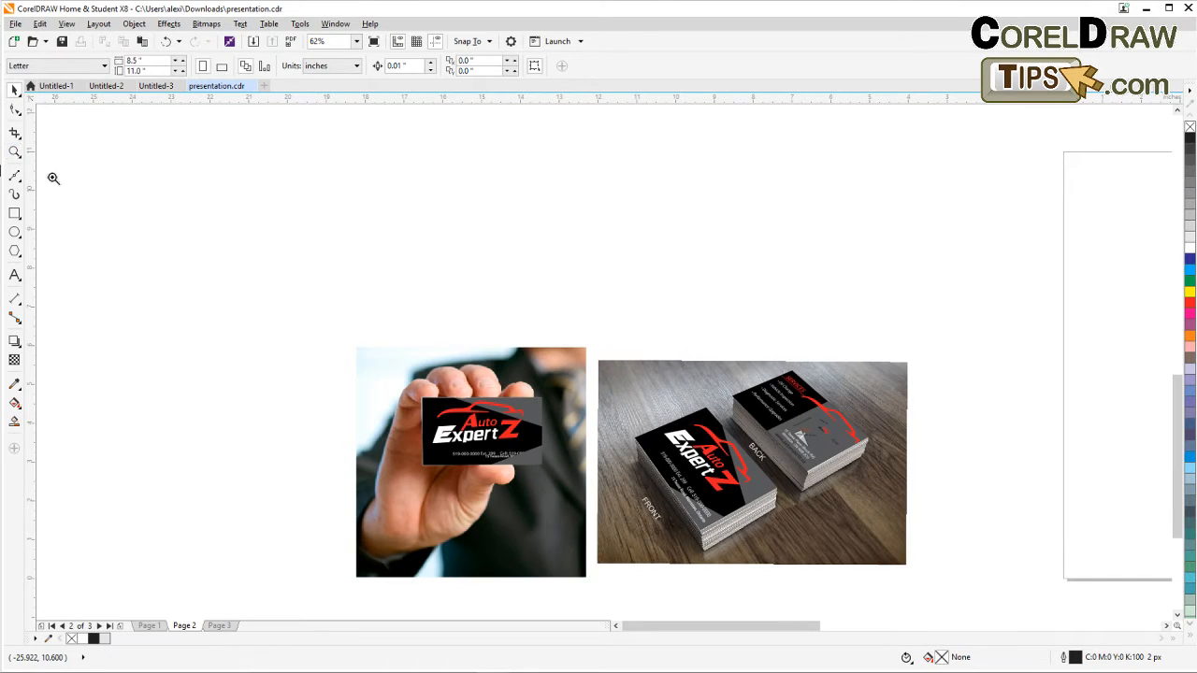
left_click_drag(341, 344, 911, 574)
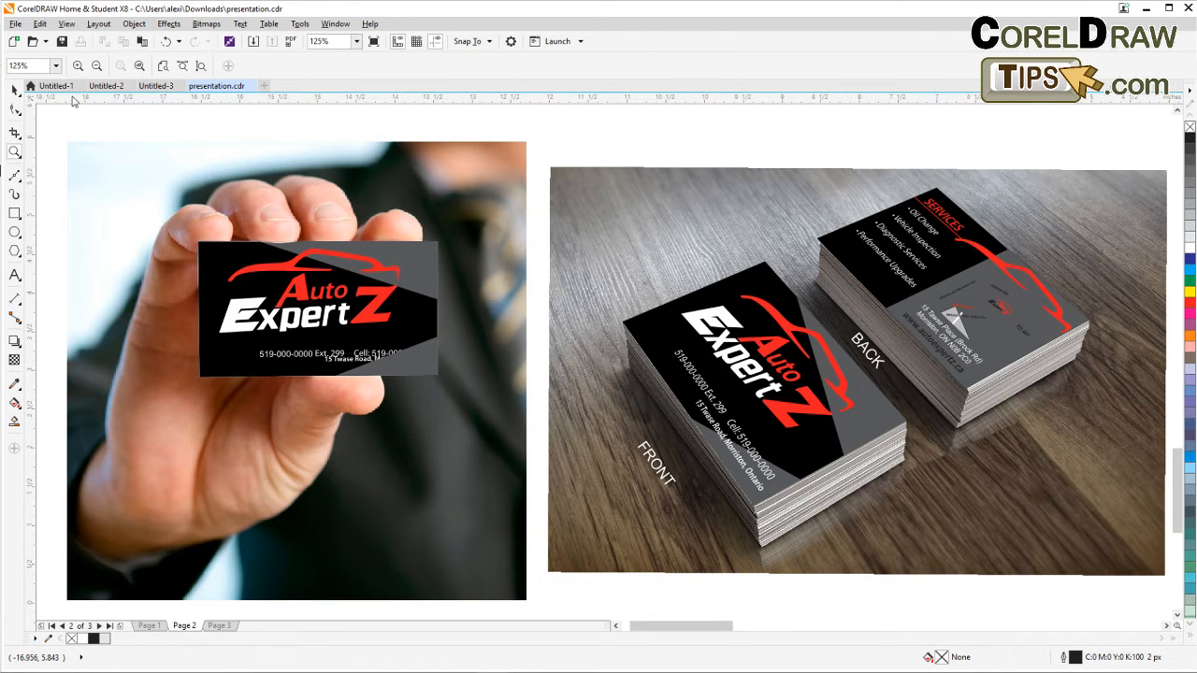
left_click(15, 90)
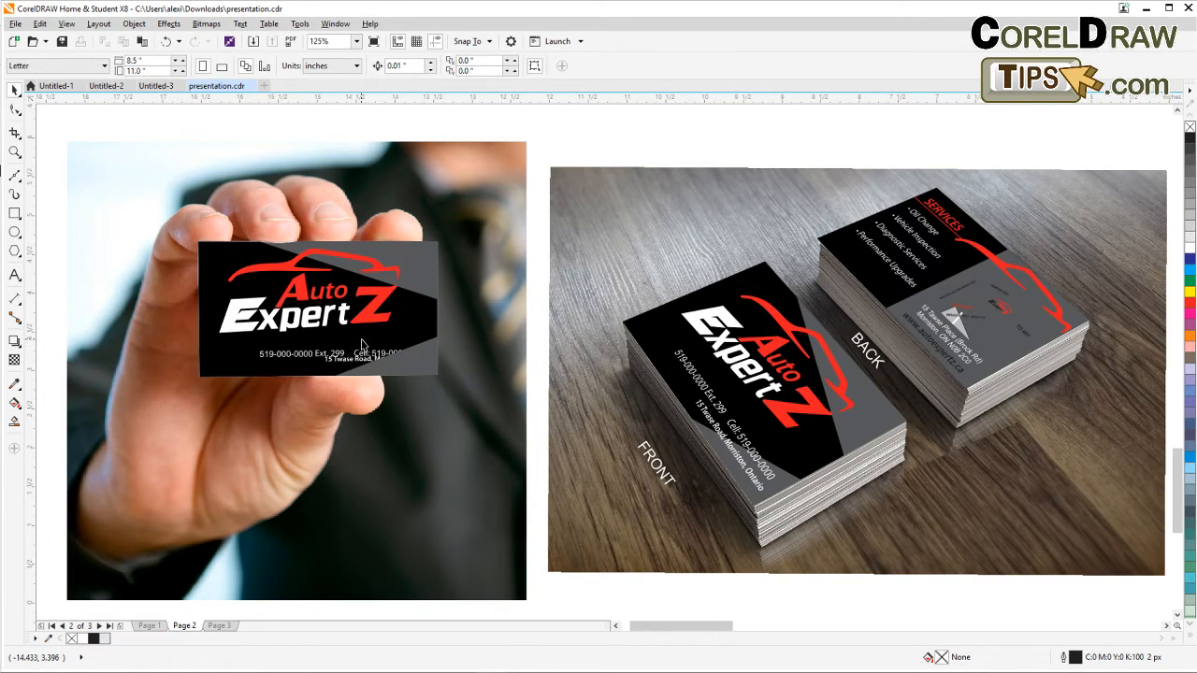
scroll(395, 343, "down", 2)
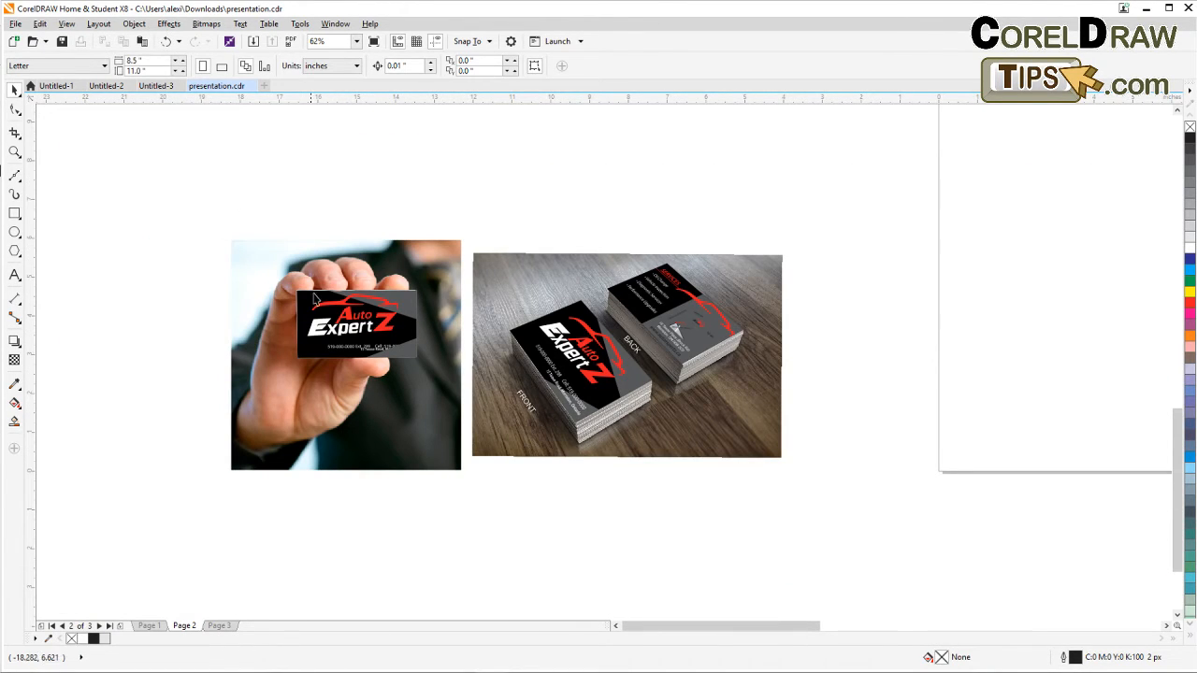
Narrow the Hospitality Services heading slightly so it fits within the banner design.
left_click_drag(833, 483, 650, 525)
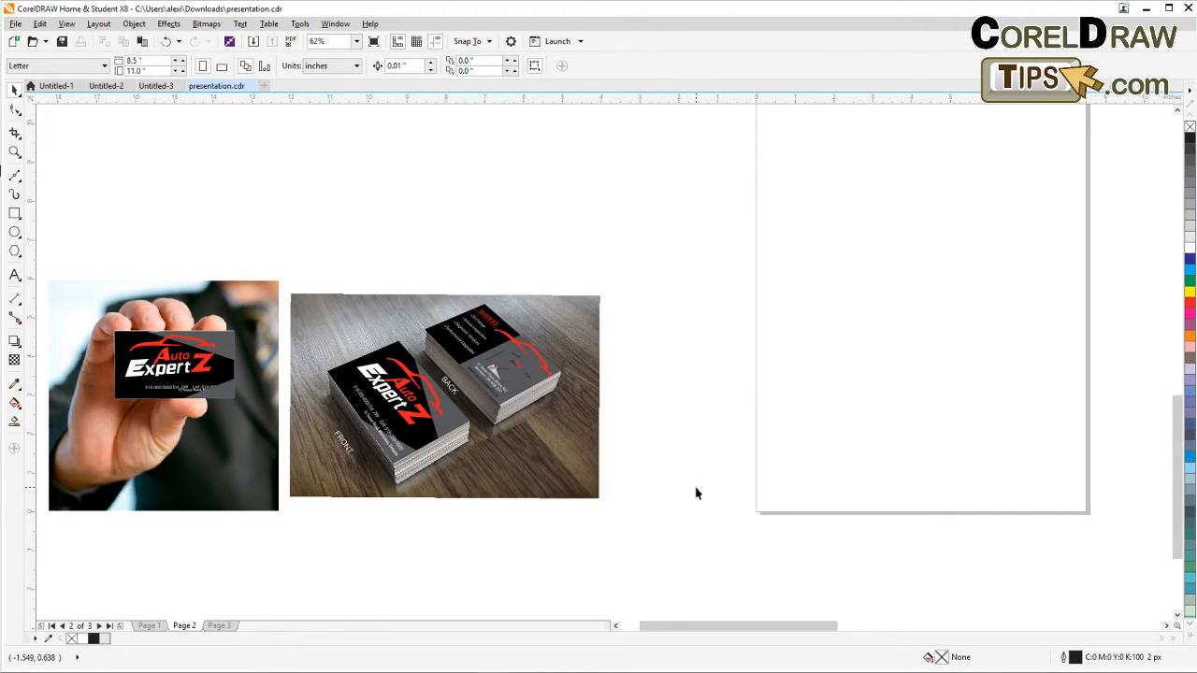
scroll(726, 473, "down", 1)
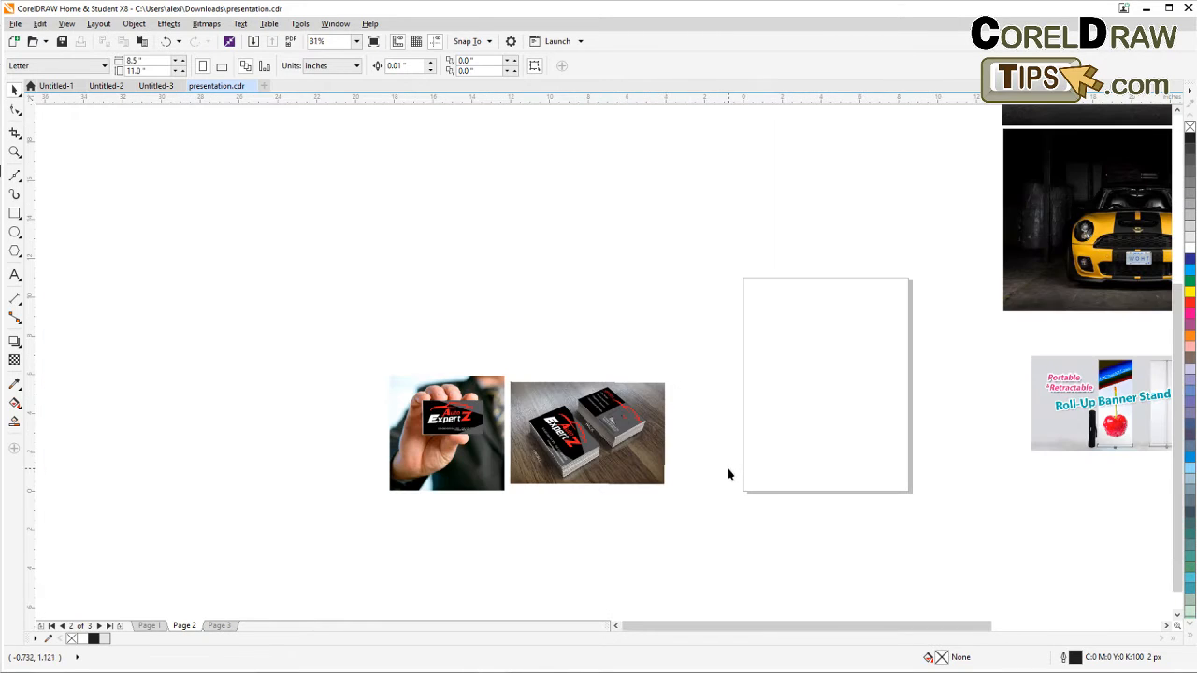
left_click_drag(727, 473, 410, 460)
left_click_drag(694, 462, 430, 451)
left_click_drag(610, 473, 460, 455)
scroll(565, 445, "down", 1)
left_click_drag(566, 443, 492, 446)
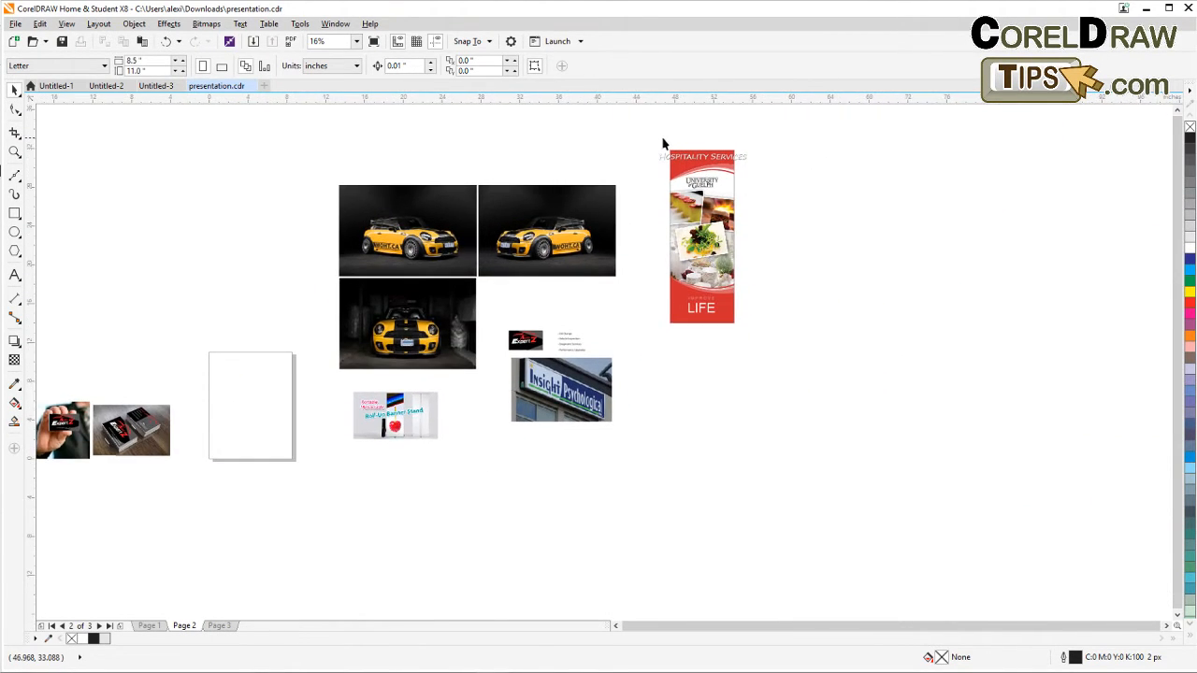
left_click_drag(655, 140, 712, 152)
scroll(759, 168, "up", 1)
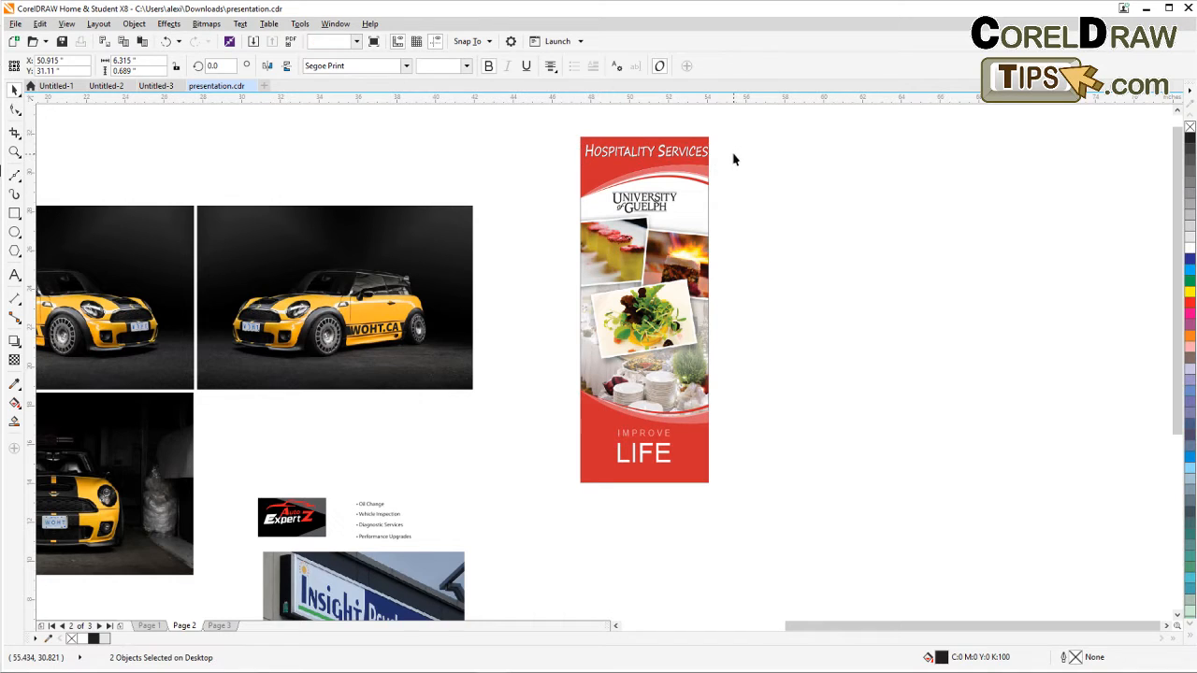
left_click(735, 157)
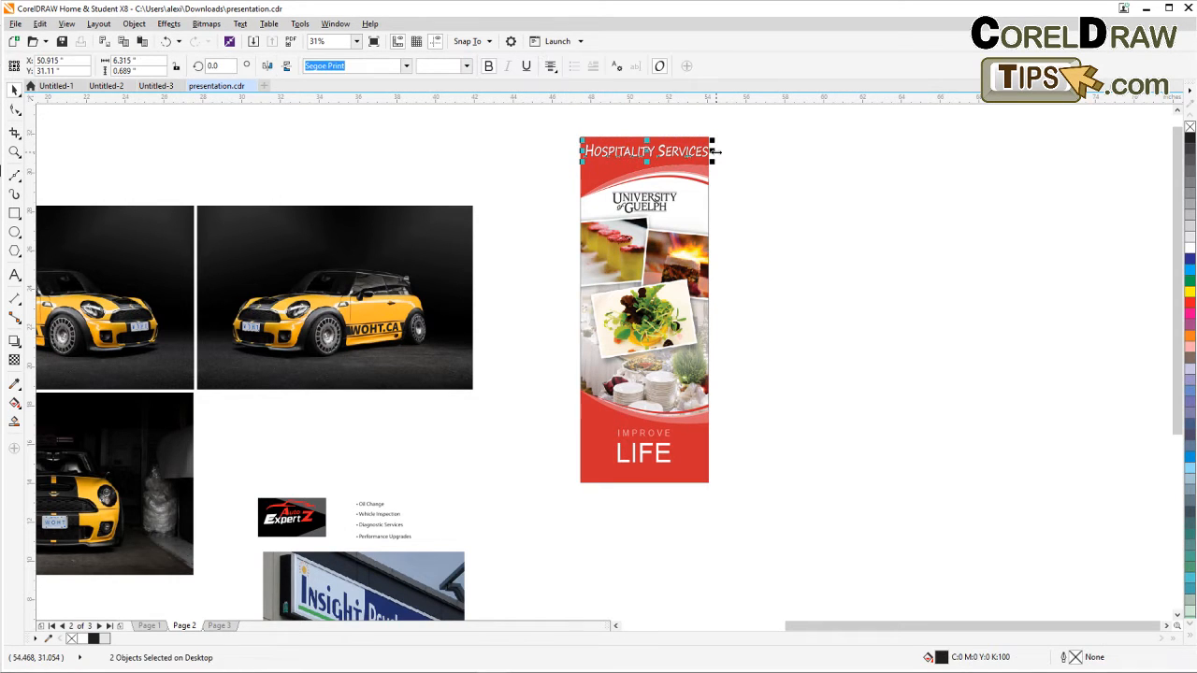
left_click_drag(712, 151, 710, 152)
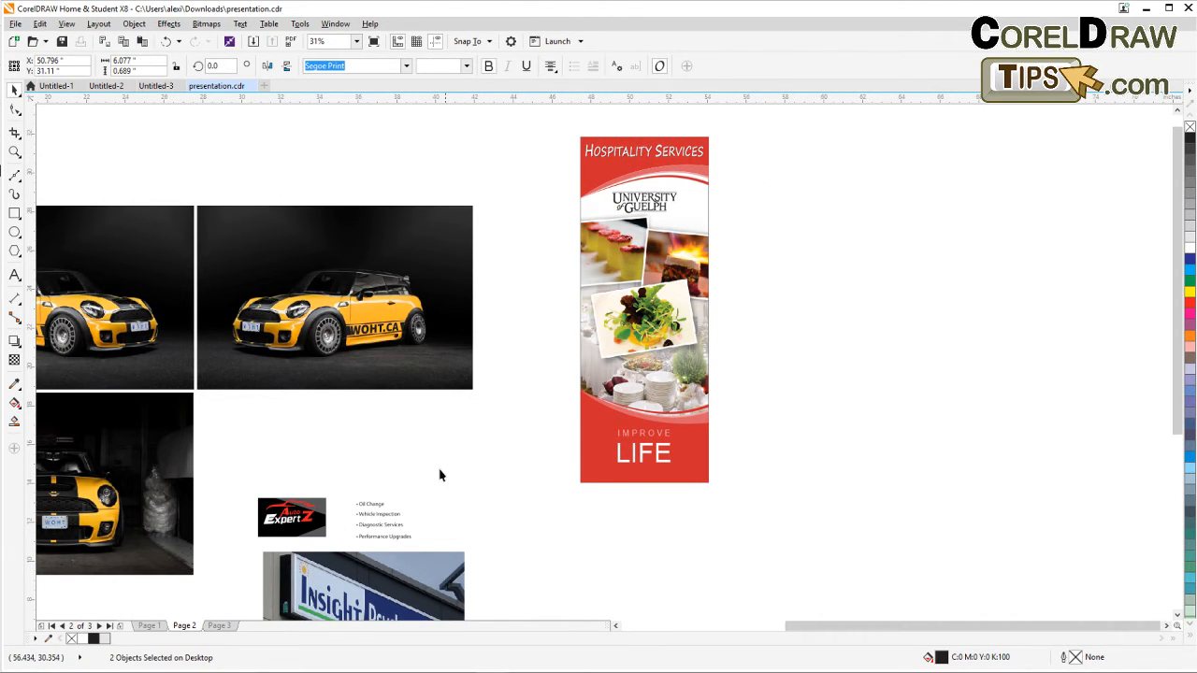
Move the roll-up banner stand photo next to the Hospitality Services banner and scale it to 84.7%.
left_click_drag(443, 473, 496, 320)
left_click(135, 544)
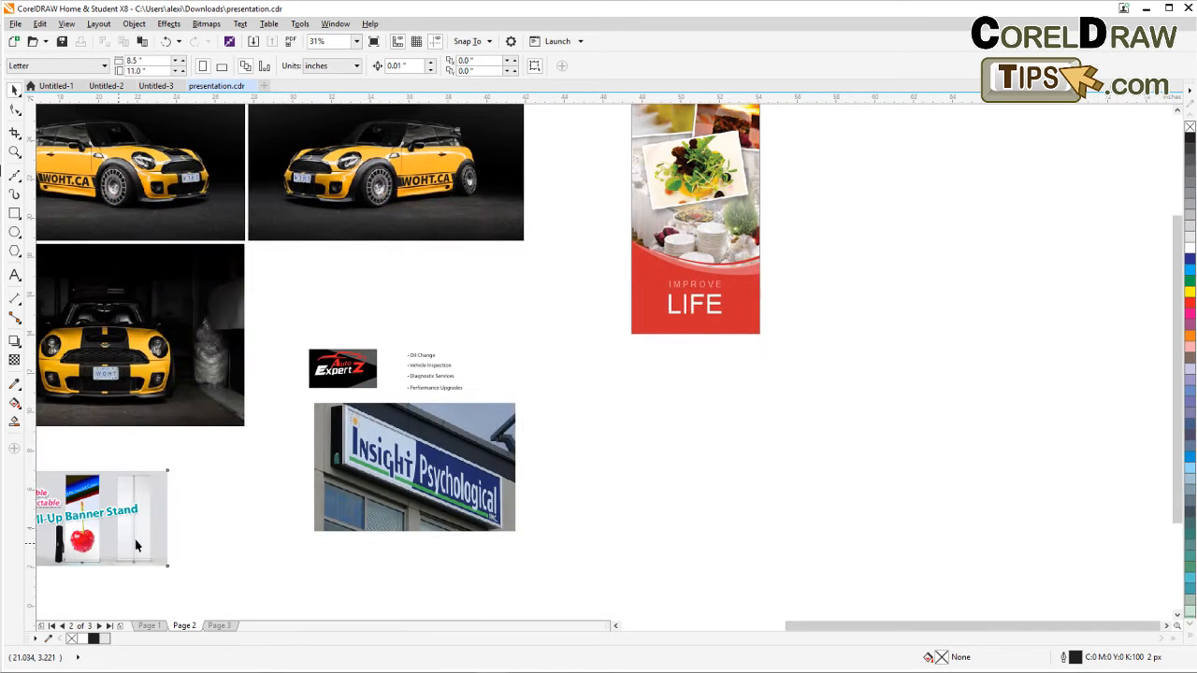
left_click_drag(136, 546, 767, 491)
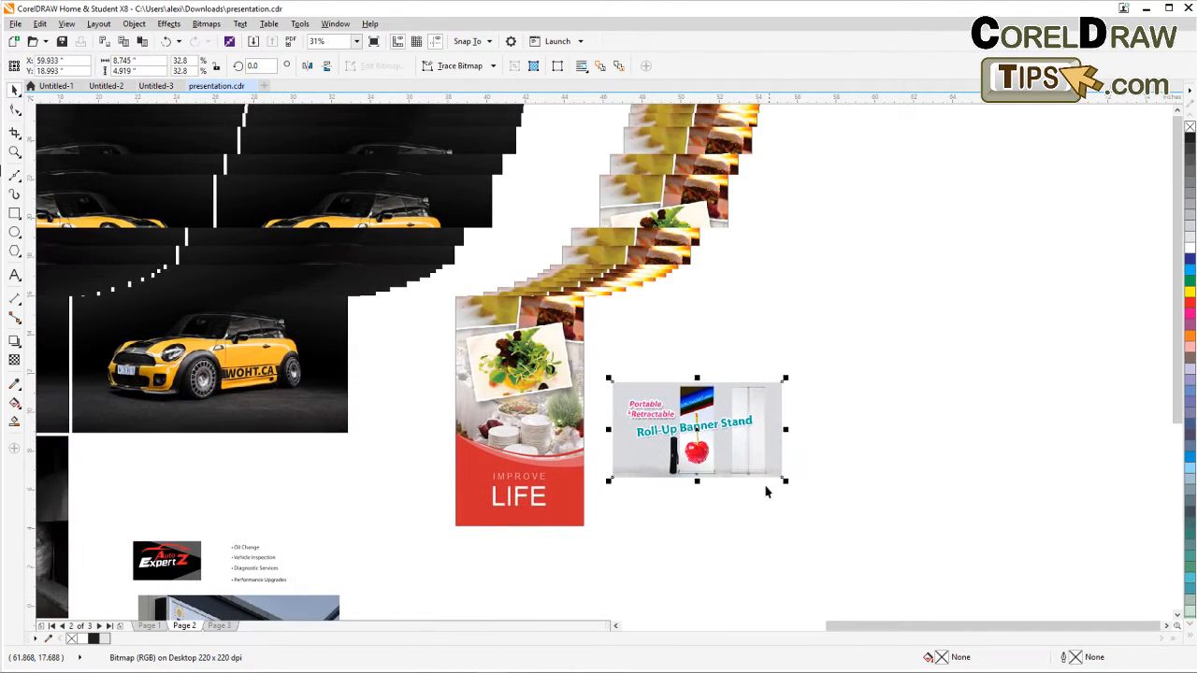
left_click_drag(784, 381, 1020, 210)
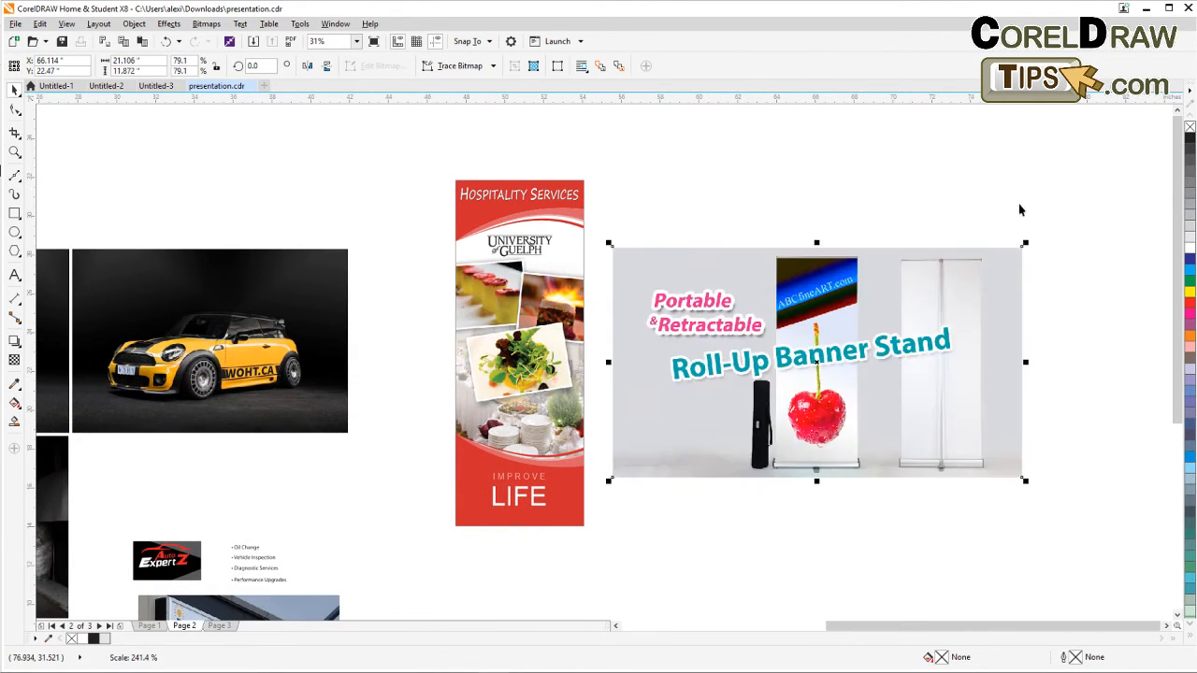
left_click_drag(609, 481, 571, 528)
left_click_drag(771, 540, 713, 559)
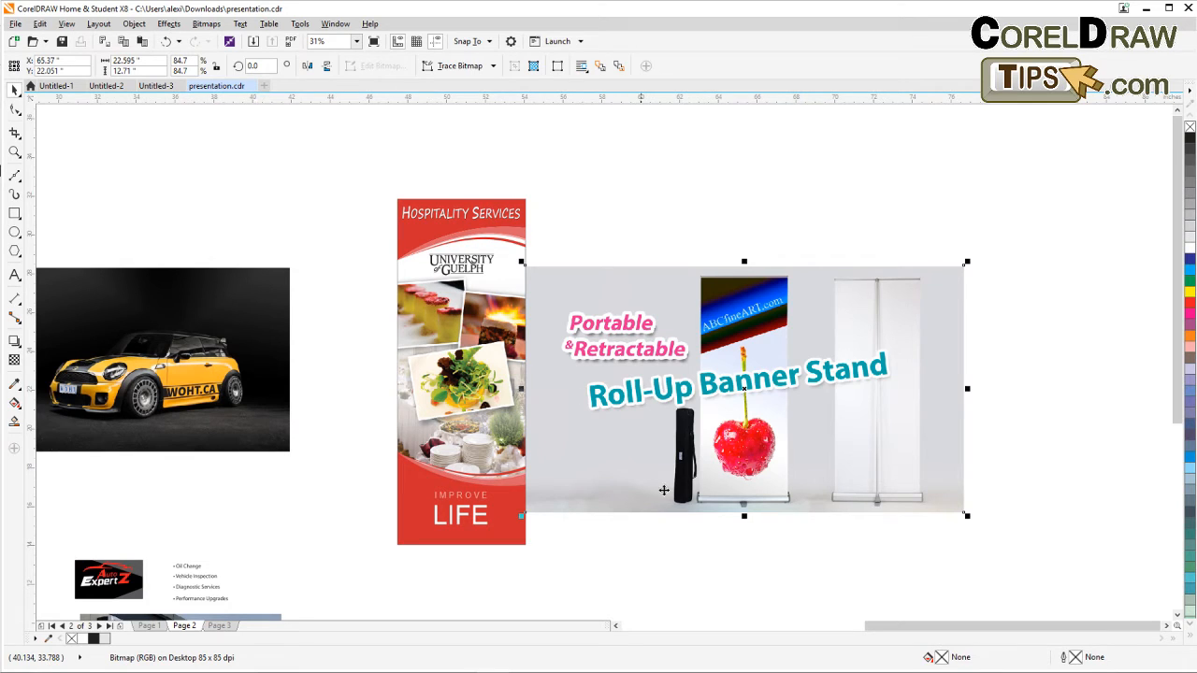
Shift the banner stand photo slightly to the right.
scroll(723, 508, "up", 8)
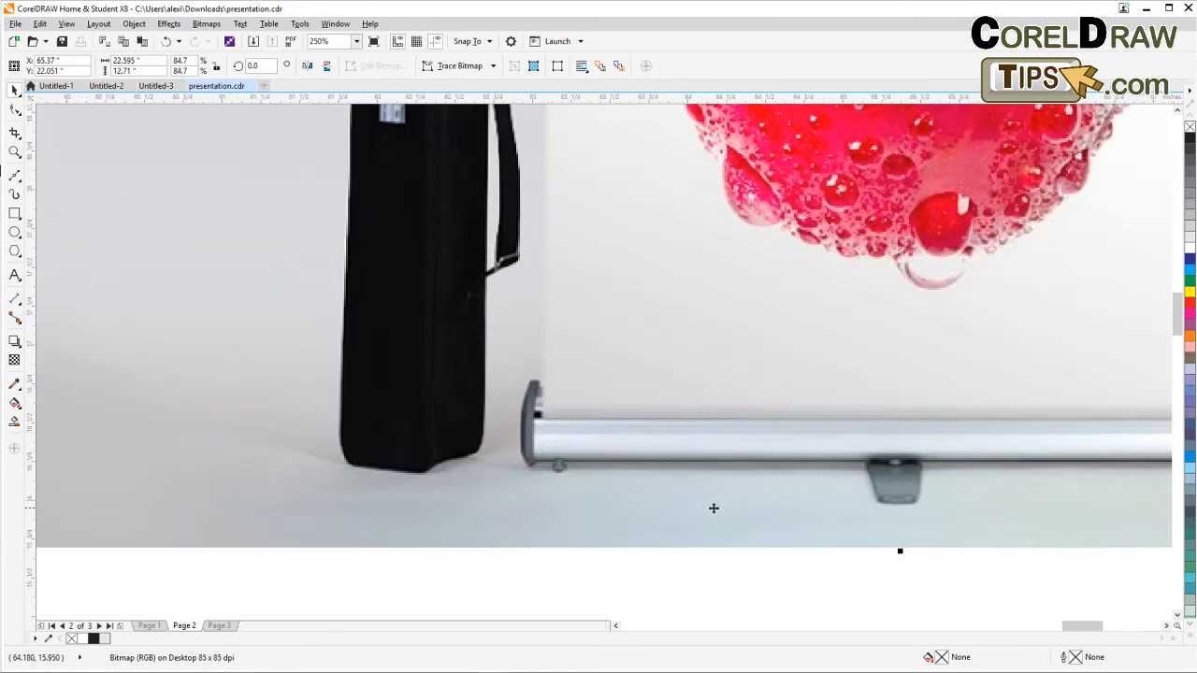
scroll(806, 471, "down", 3)
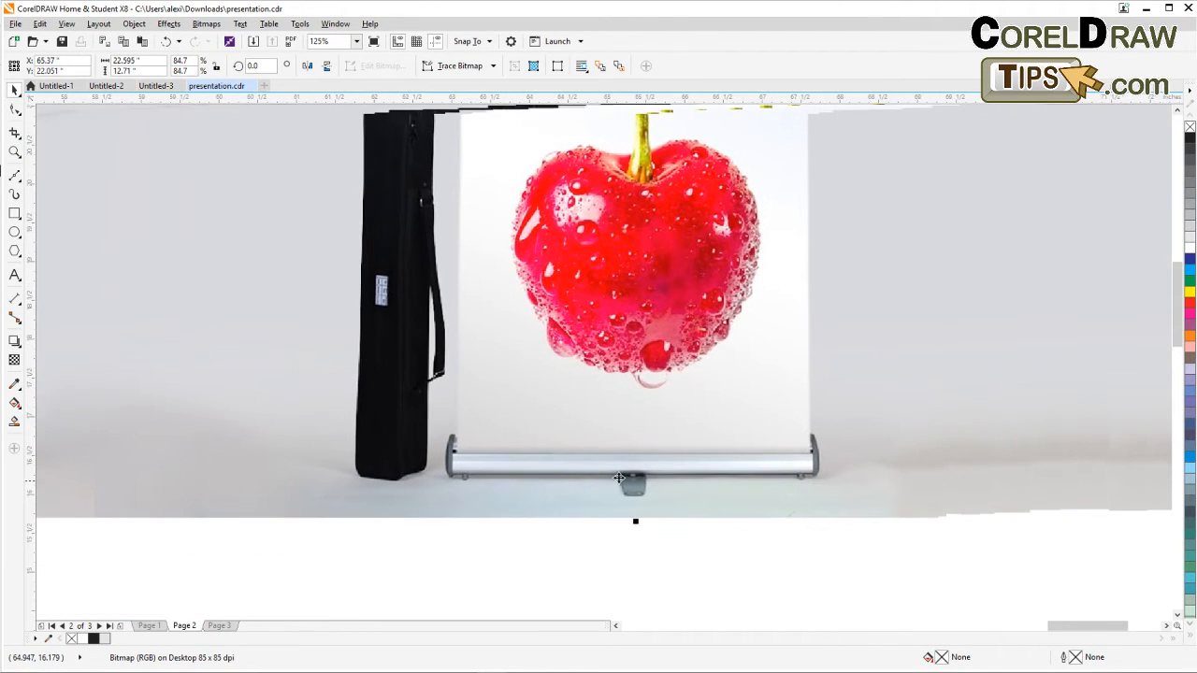
scroll(607, 473, "down", 2)
scroll(607, 473, "up", 3)
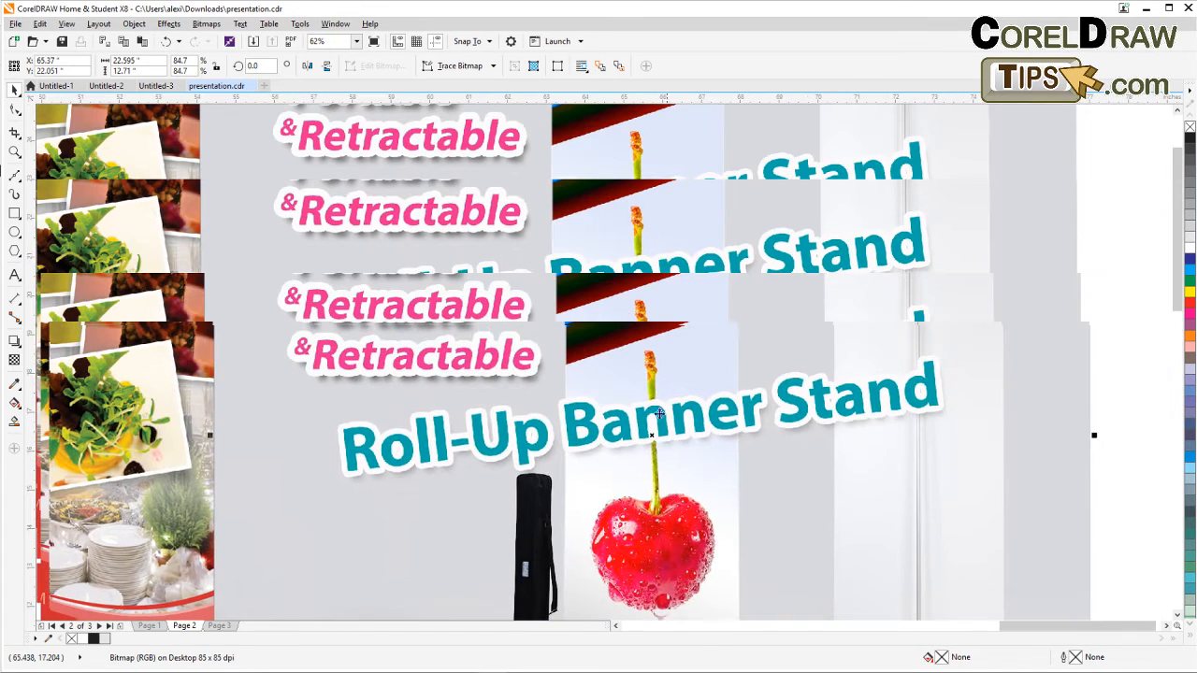
scroll(582, 215, "up", 1)
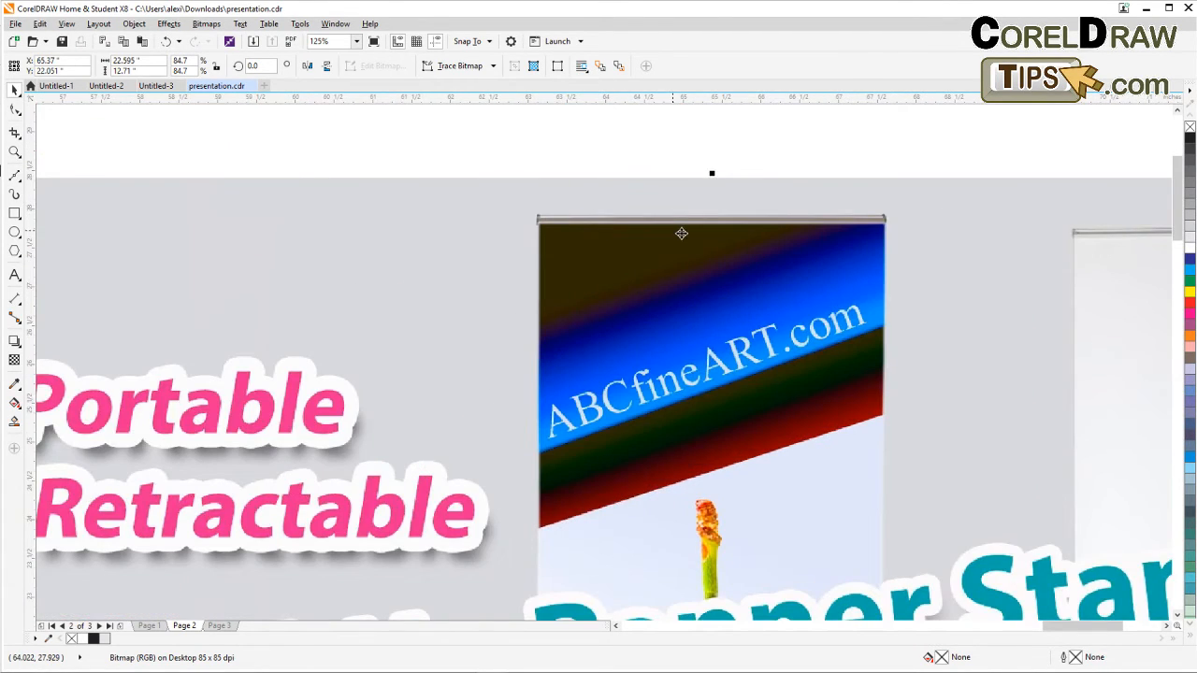
scroll(679, 233, "down", 3)
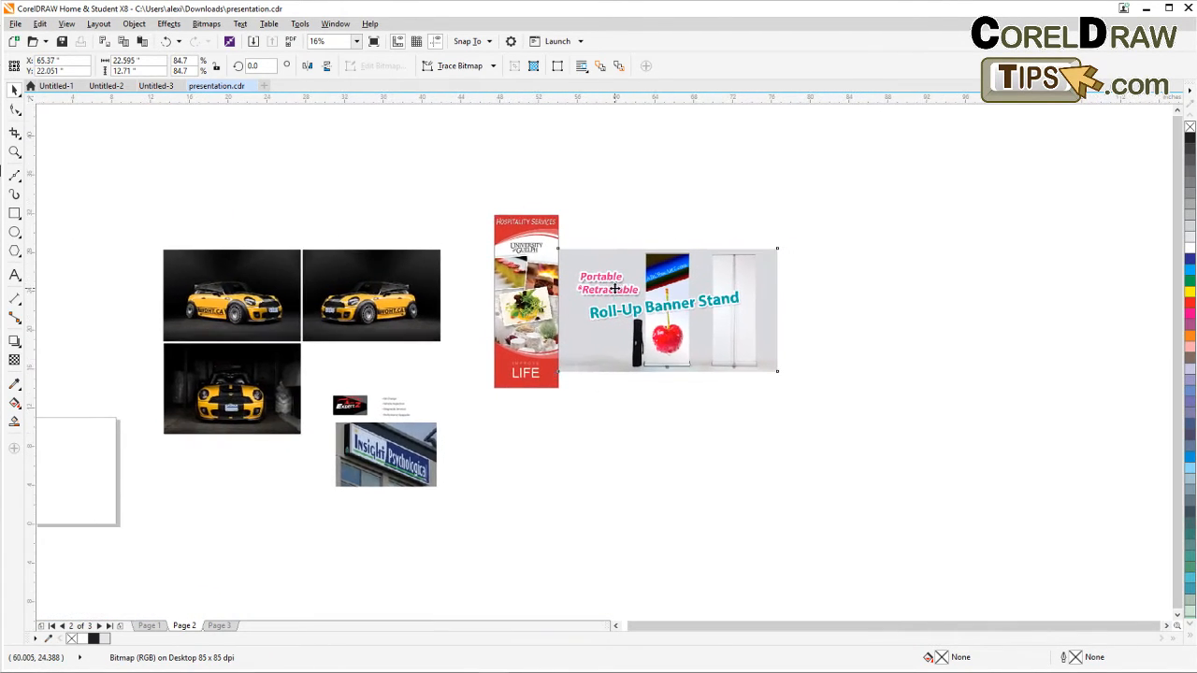
left_click_drag(639, 296, 670, 290)
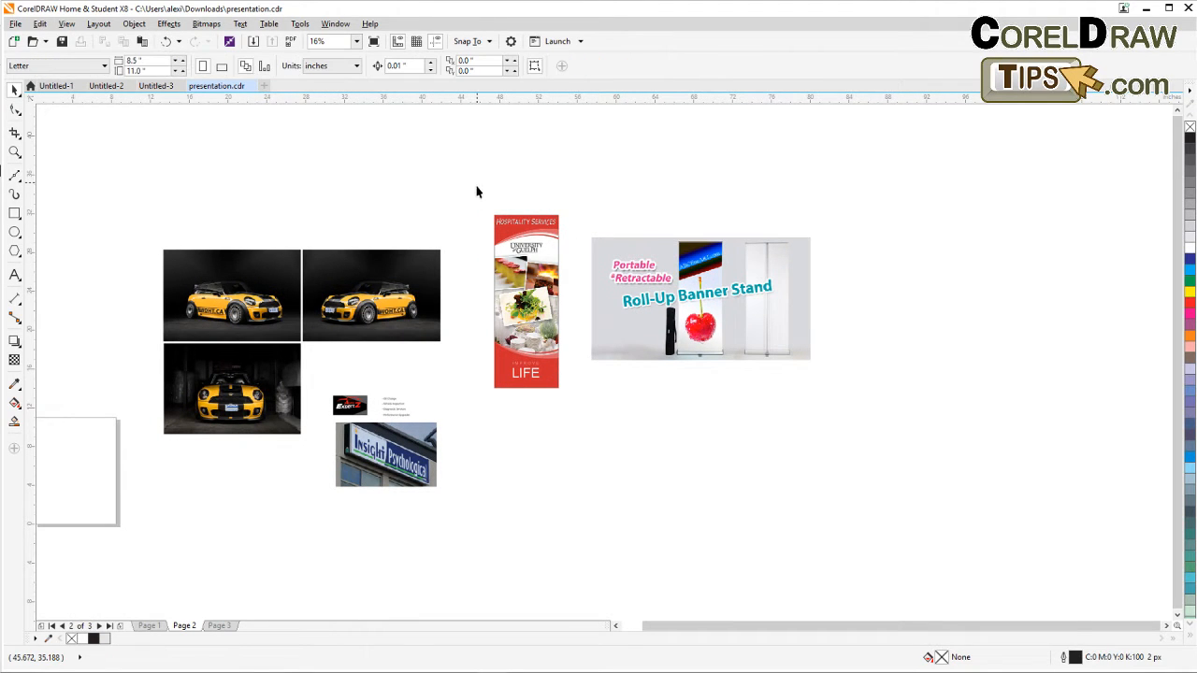
Duplicate the Hospitality Services banner and place the copy to the right of the stand photo.
left_click_drag(476, 183, 571, 404)
scroll(565, 315, "up", 2)
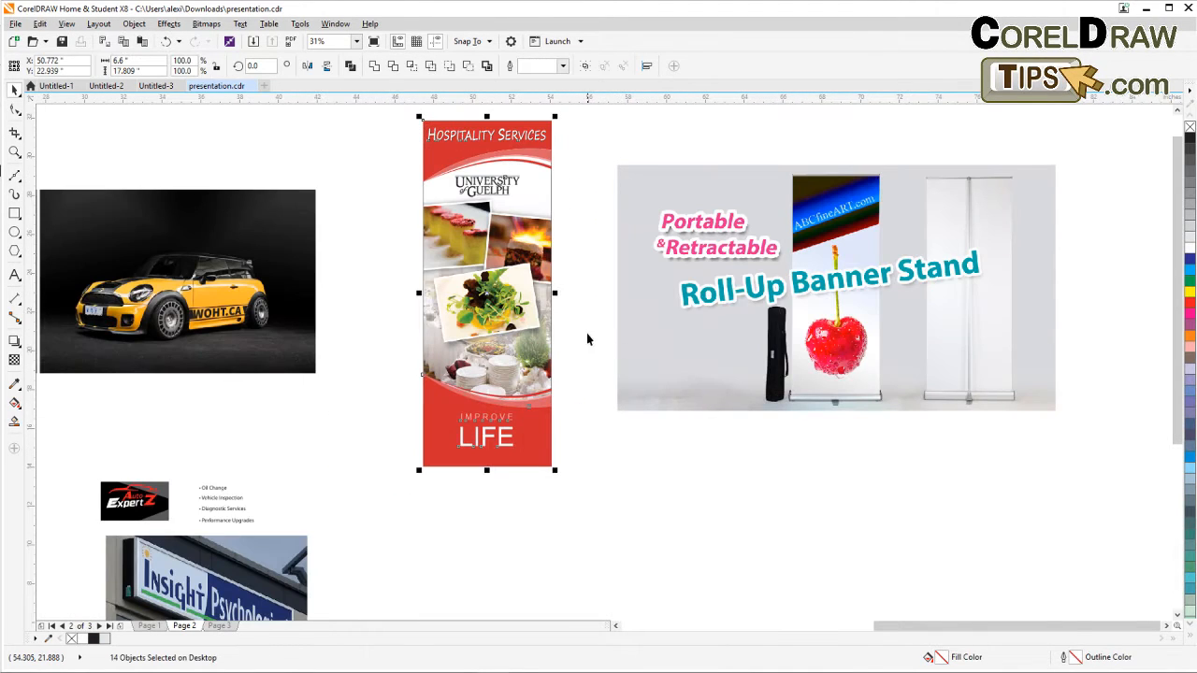
left_click_drag(587, 338, 490, 378)
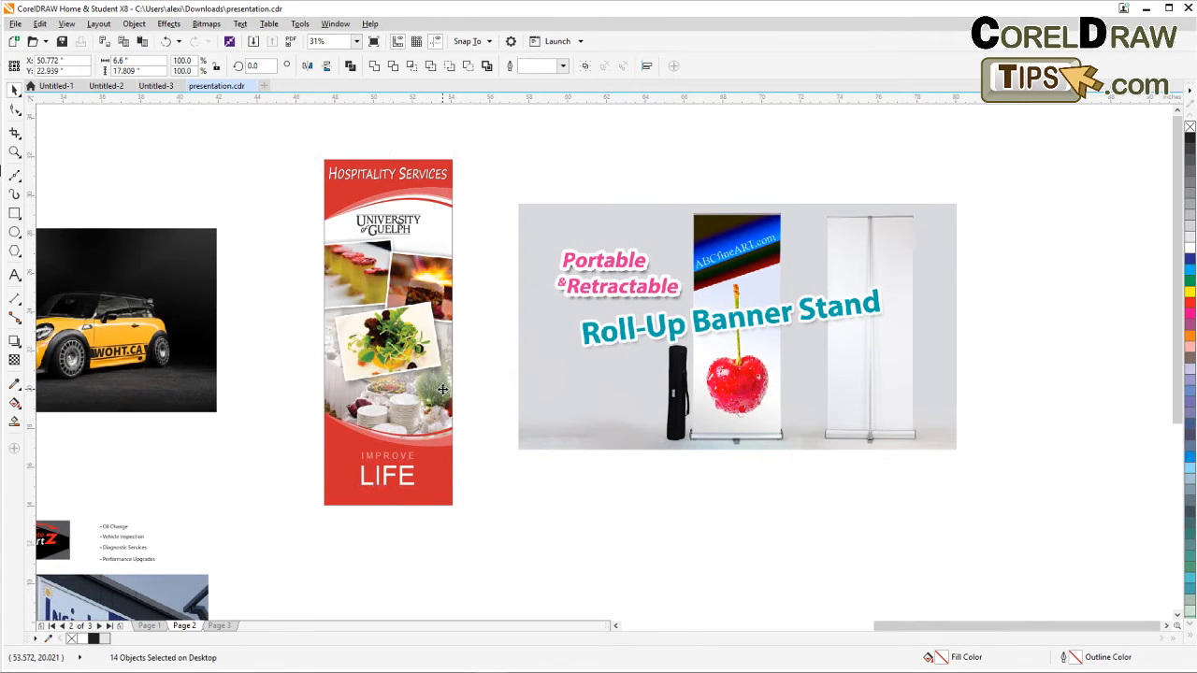
left_click_drag(413, 362, 1052, 375)
left_click_drag(837, 502, 592, 546)
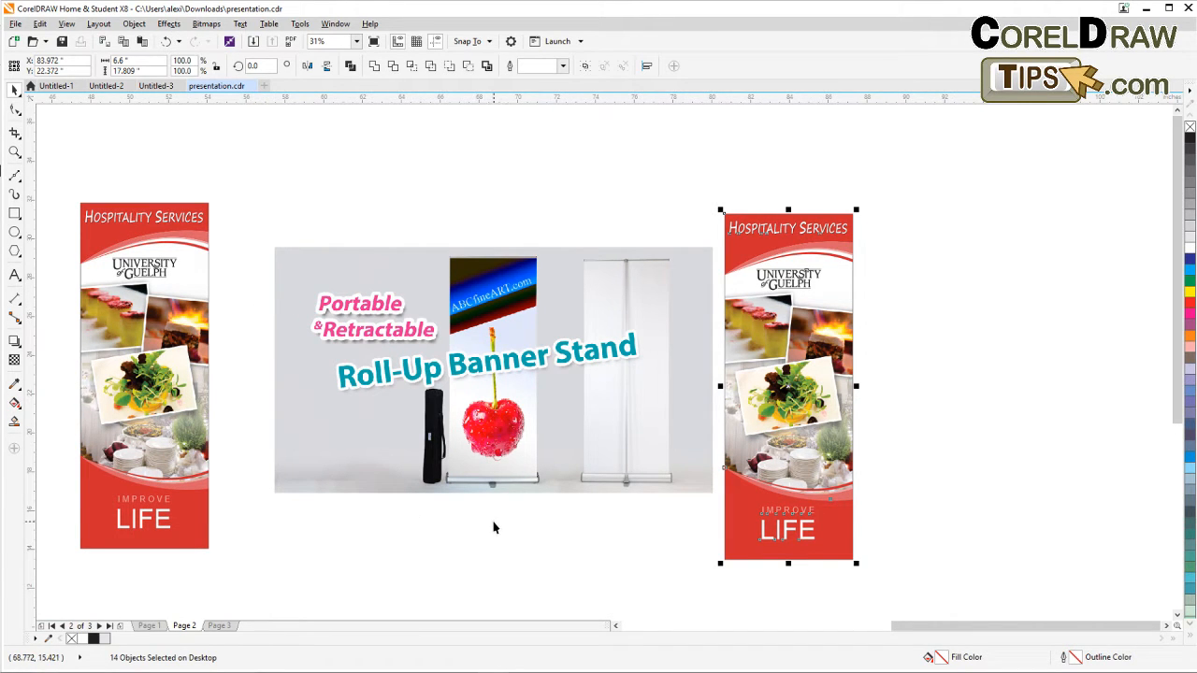
With the Bezier tool, start tracing the outline of the stand's bottom bar from its left end past the center foot.
scroll(501, 482, "up", 2)
scroll(500, 486, "down", 2)
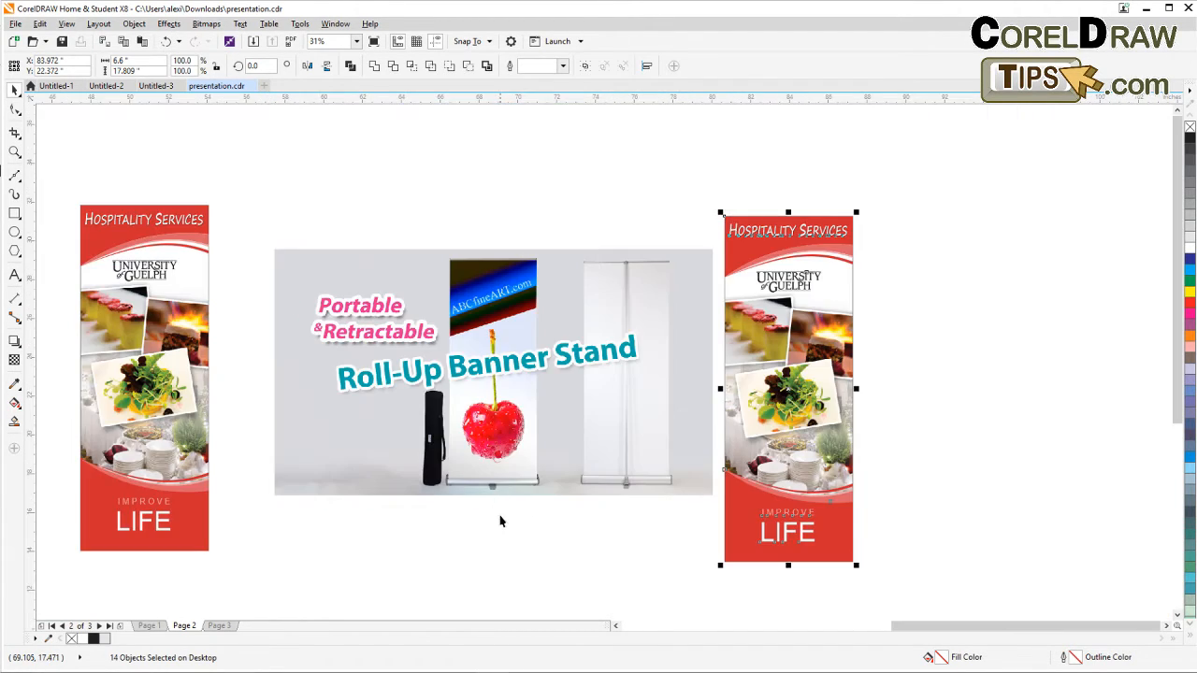
scroll(496, 516, "up", 2)
scroll(497, 513, "up", 2)
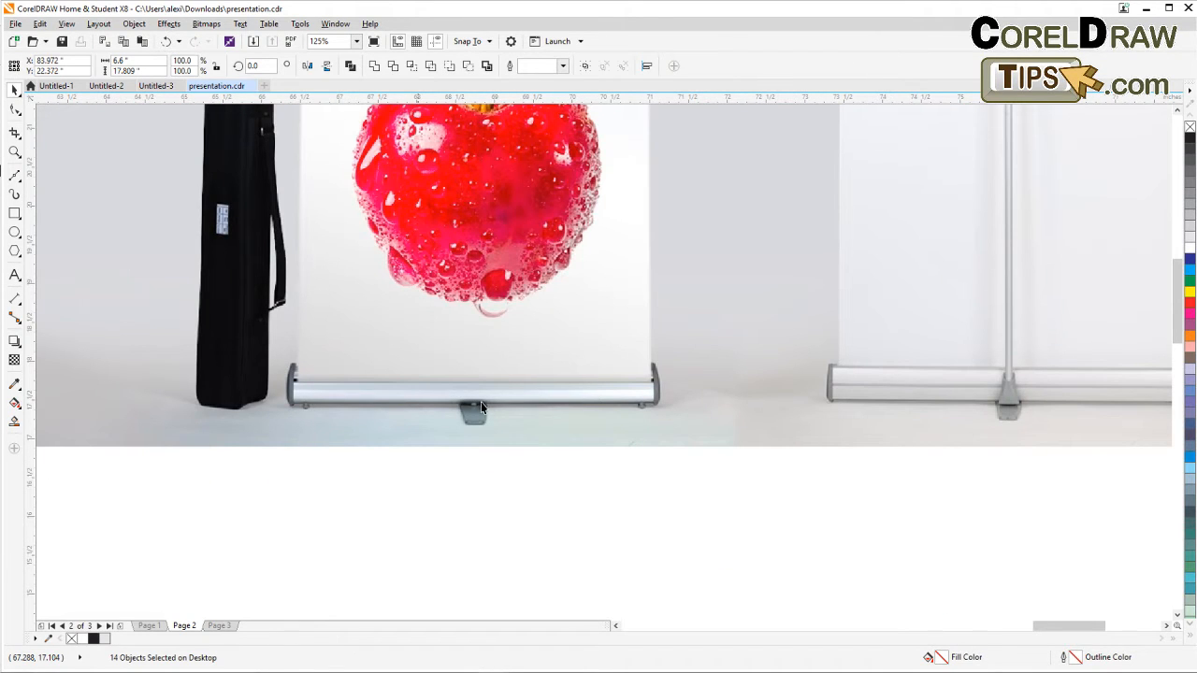
scroll(332, 394, "up", 2)
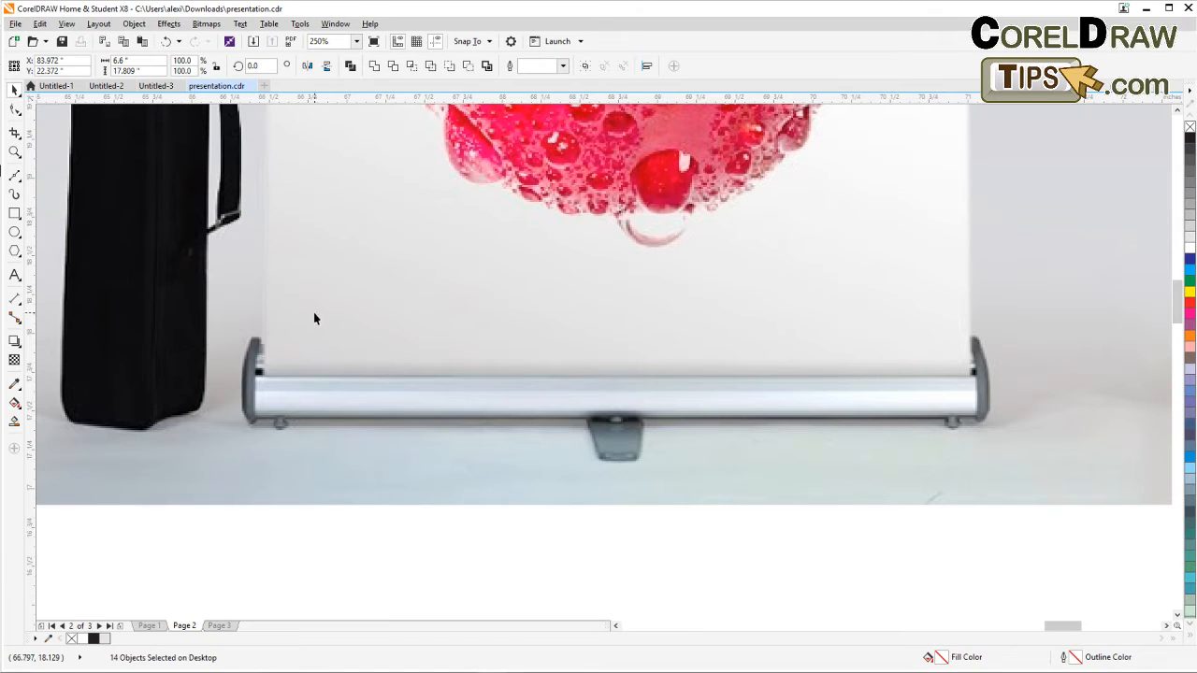
left_click(16, 176)
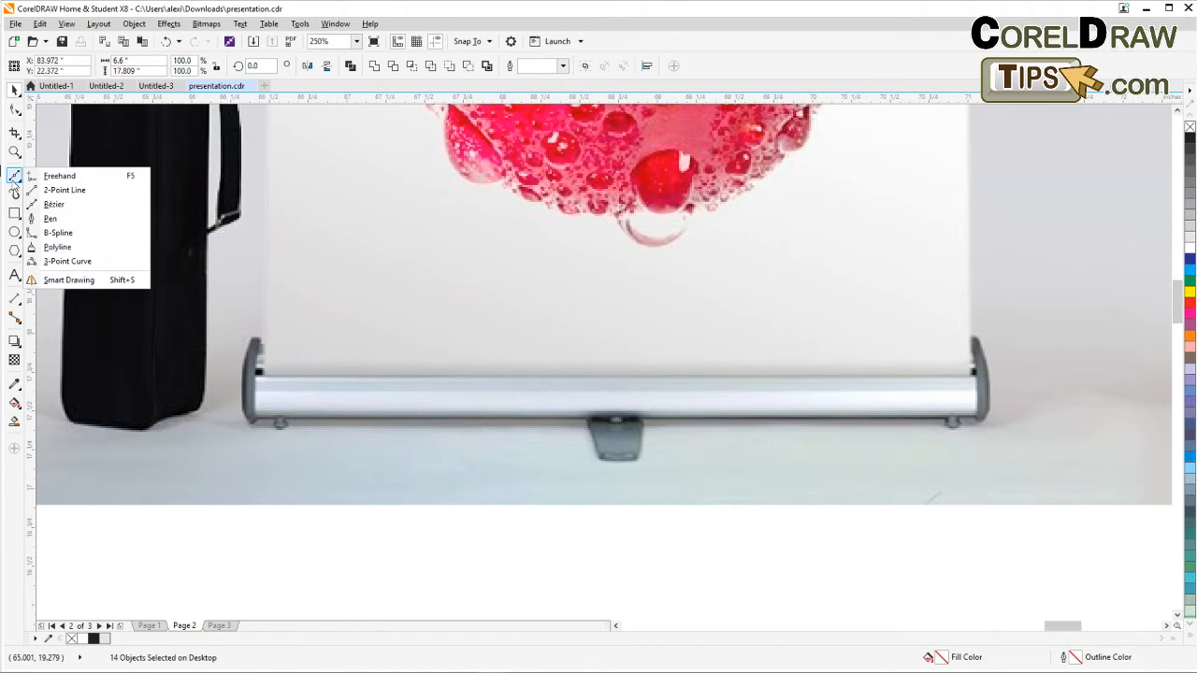
left_click(52, 204)
scroll(277, 430, "up", 2)
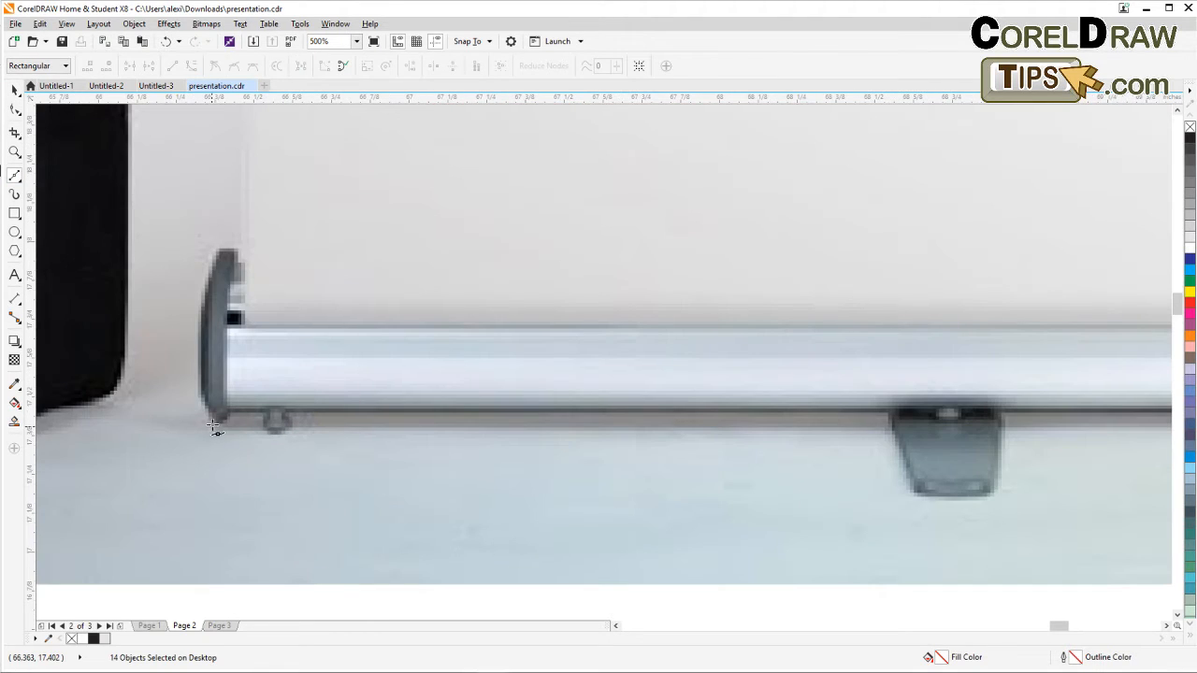
left_click(220, 417)
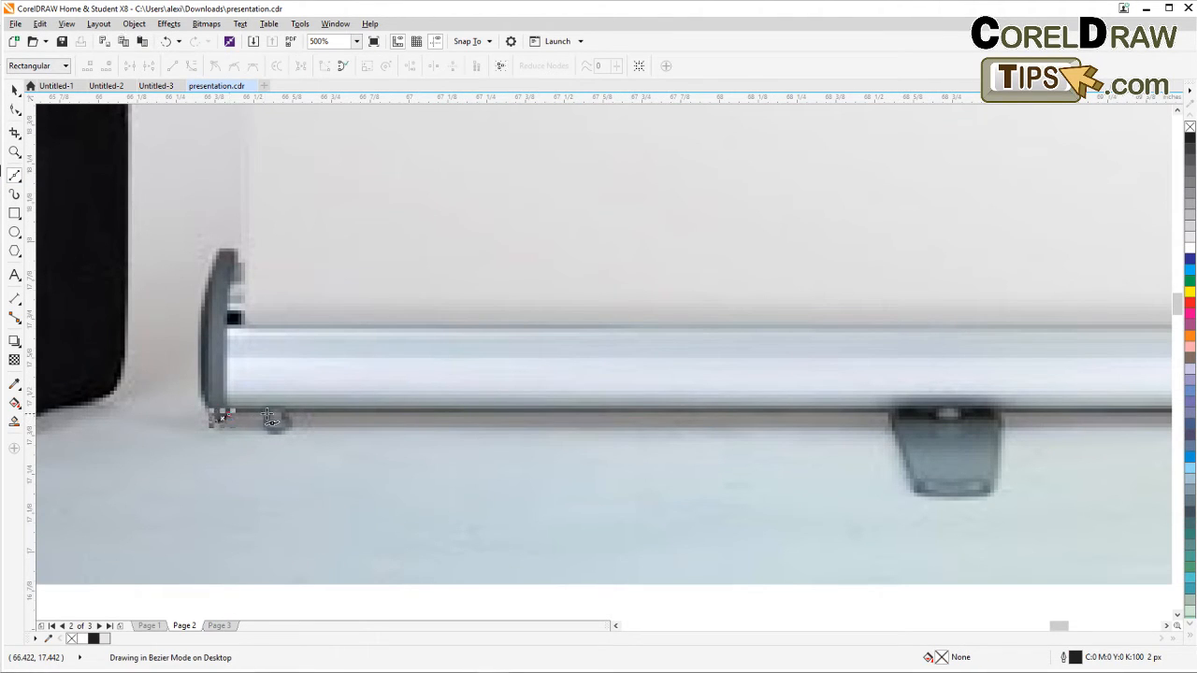
left_click(267, 413)
left_click(269, 427)
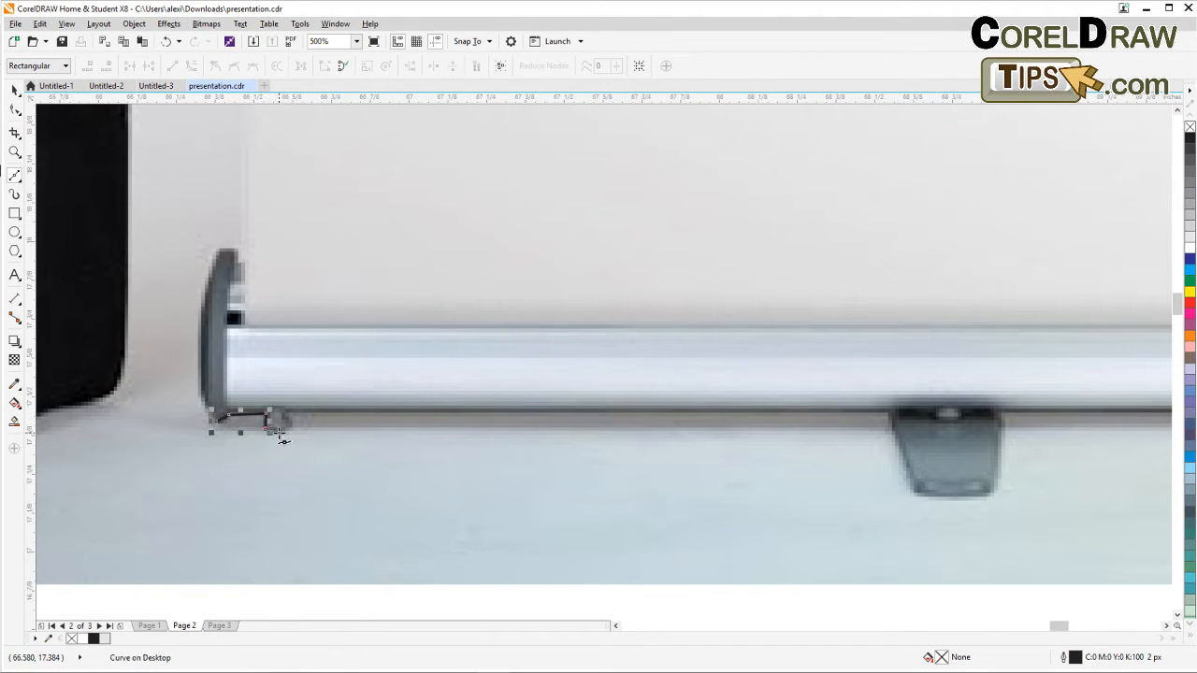
left_click(285, 429)
left_click(294, 411)
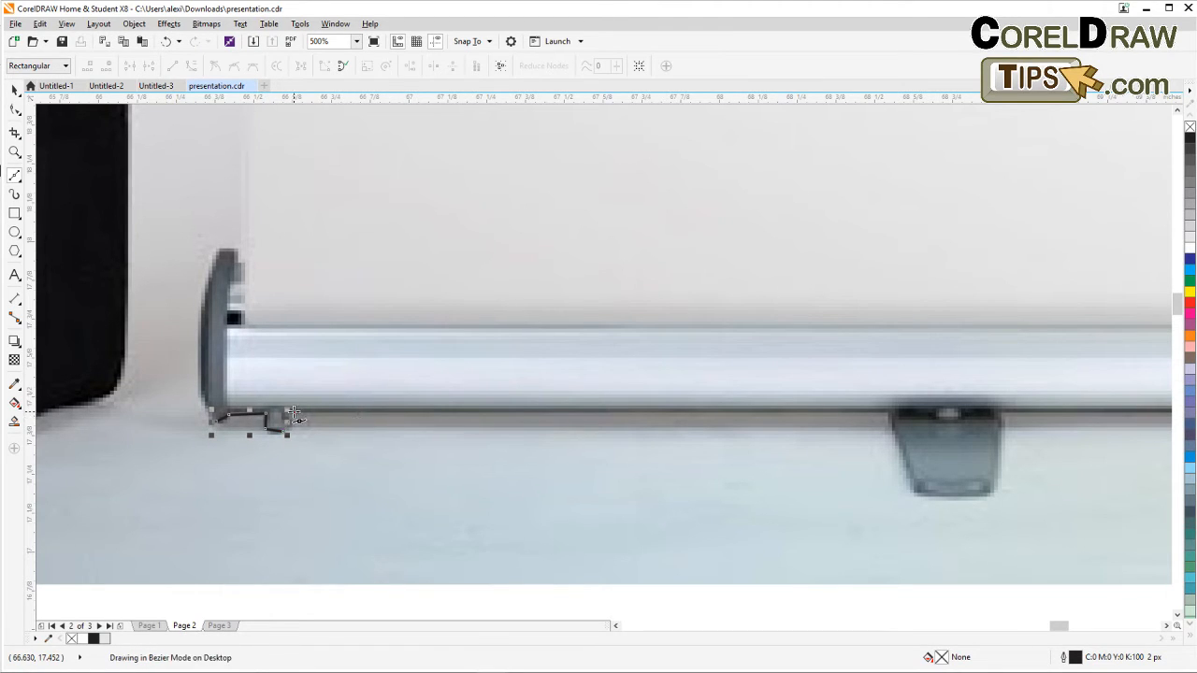
left_click(888, 410)
left_click(915, 493)
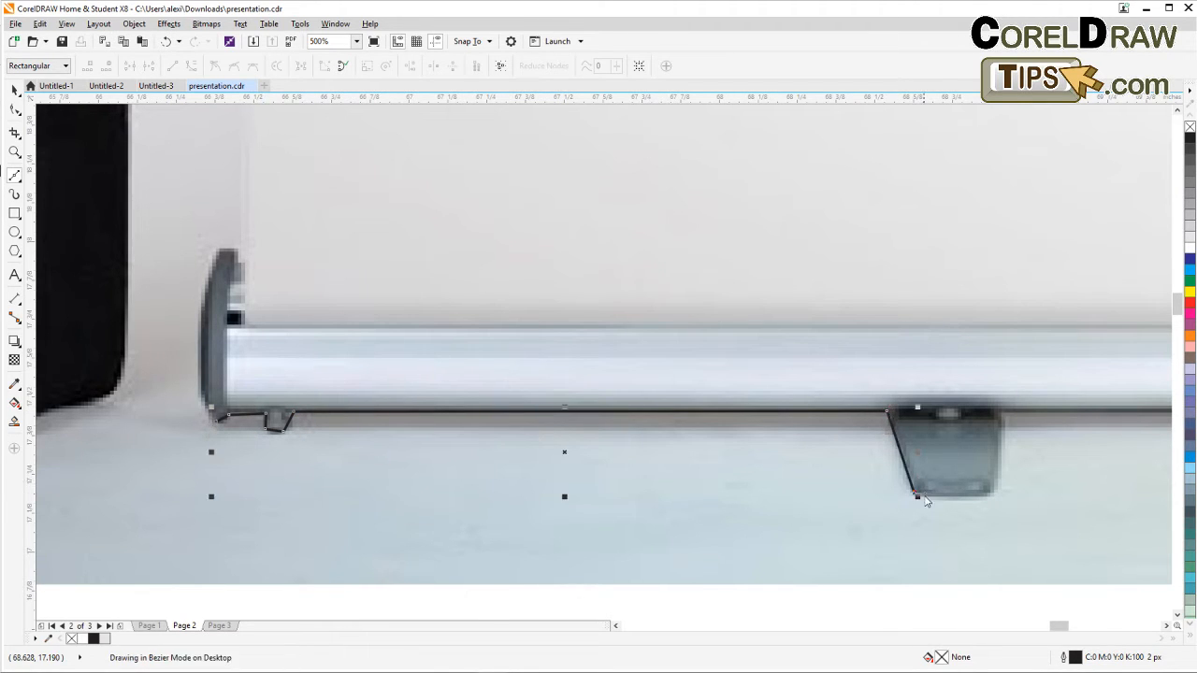
left_click(924, 498)
left_click(987, 500)
Continue tracing the bar outline along the bottom to the right end cap, up around it and back along the top edge.
scroll(913, 518, "right", 5)
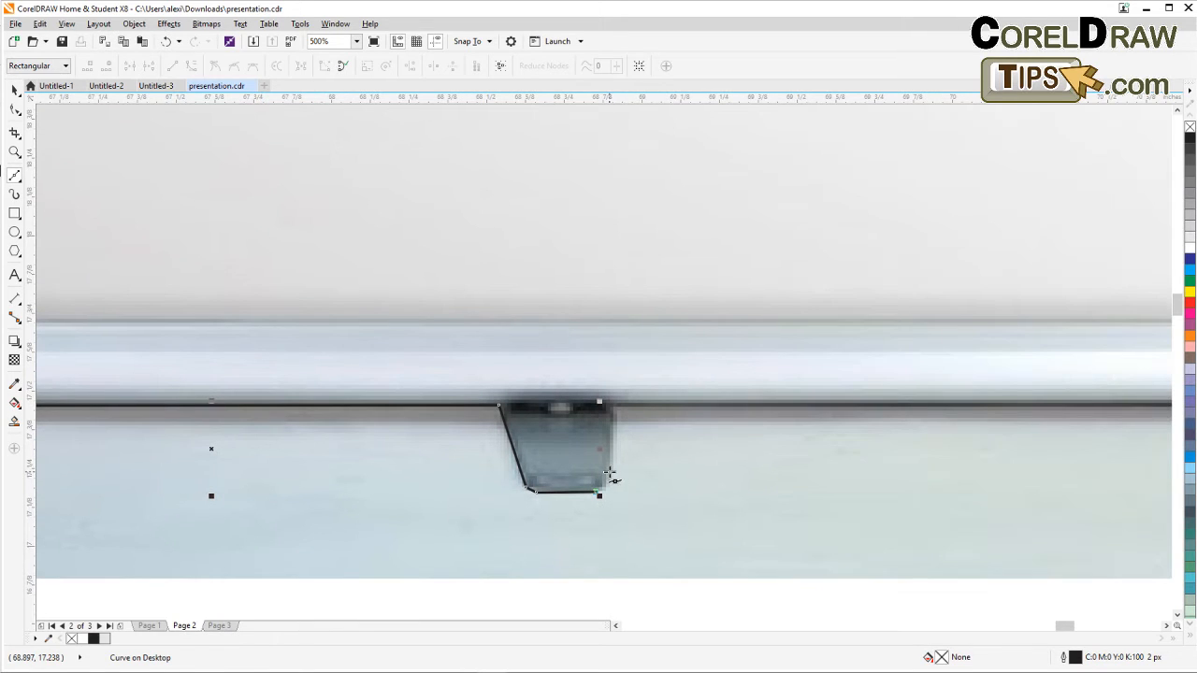
left_click(610, 475)
left_click(615, 407)
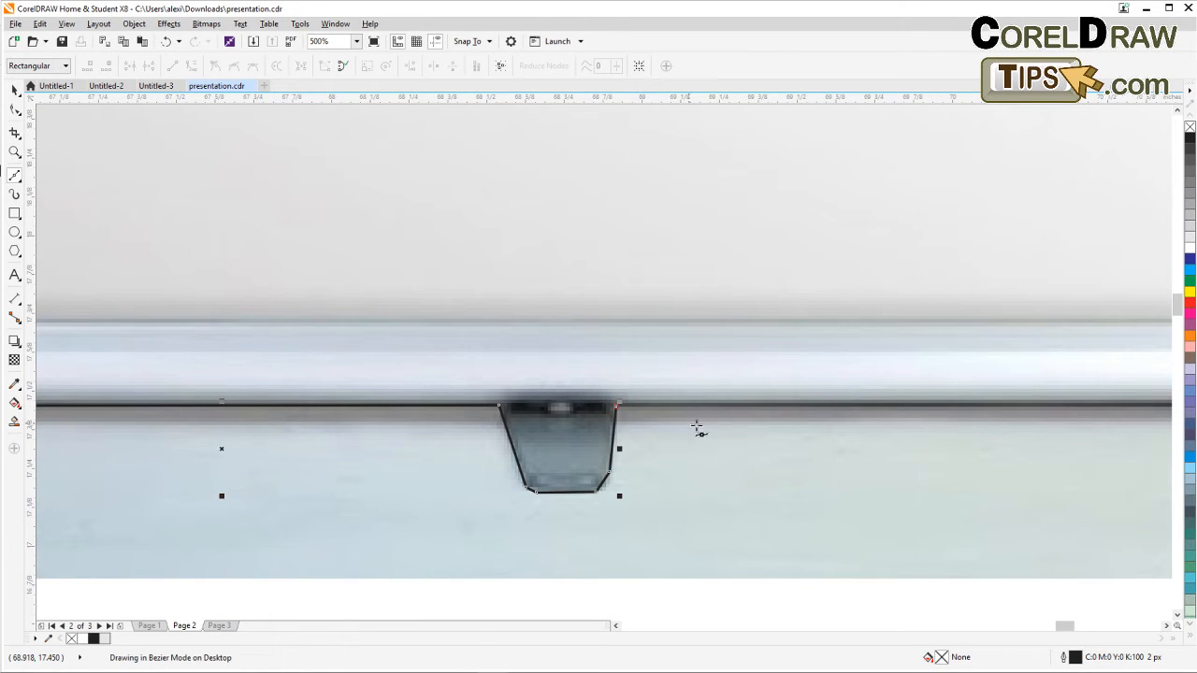
scroll(654, 434, "right", 3)
scroll(753, 447, "right", 3)
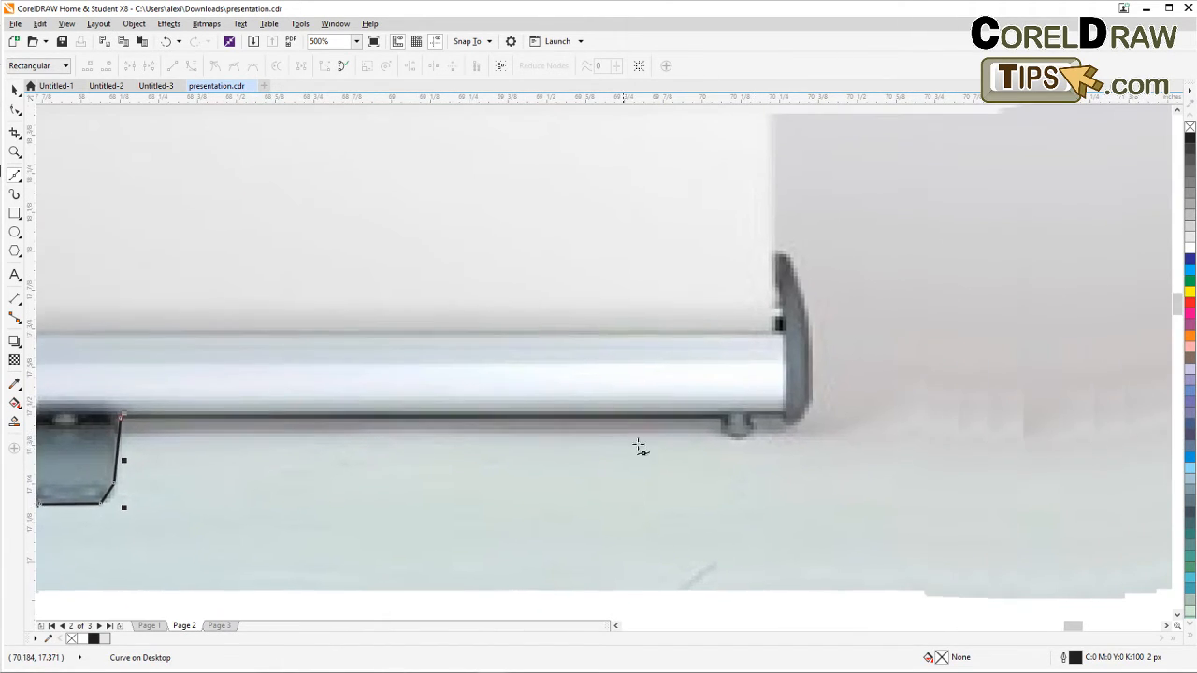
left_click(719, 413)
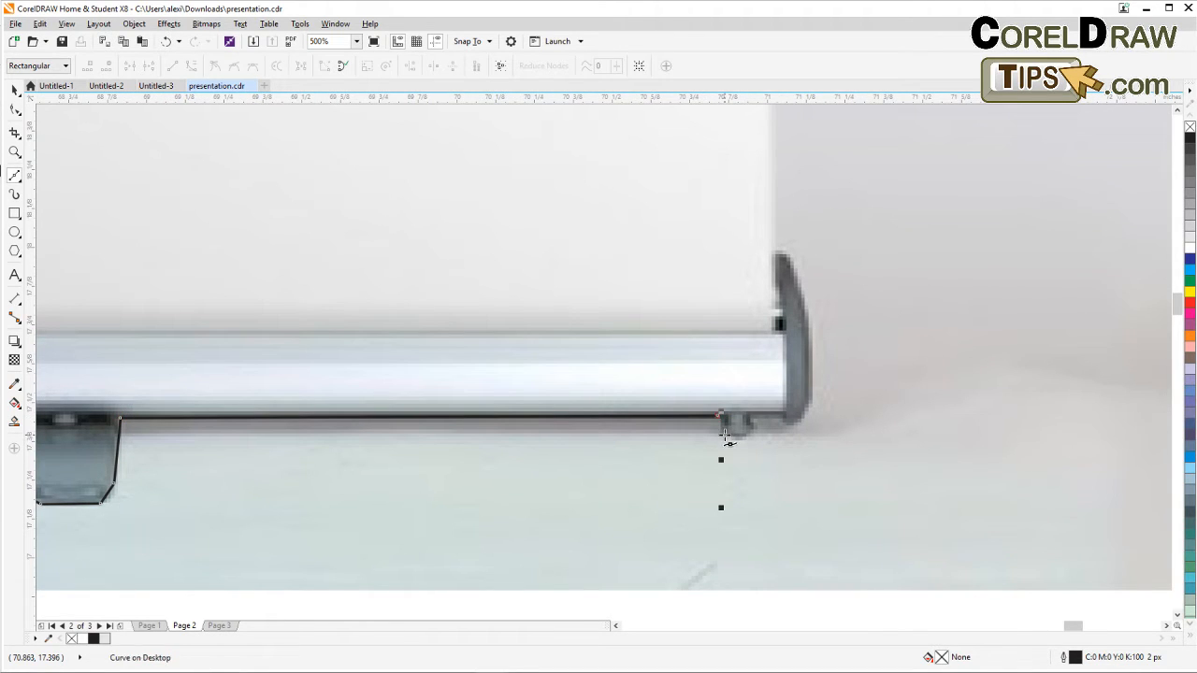
left_click(726, 435)
left_click(745, 436)
left_click(751, 414)
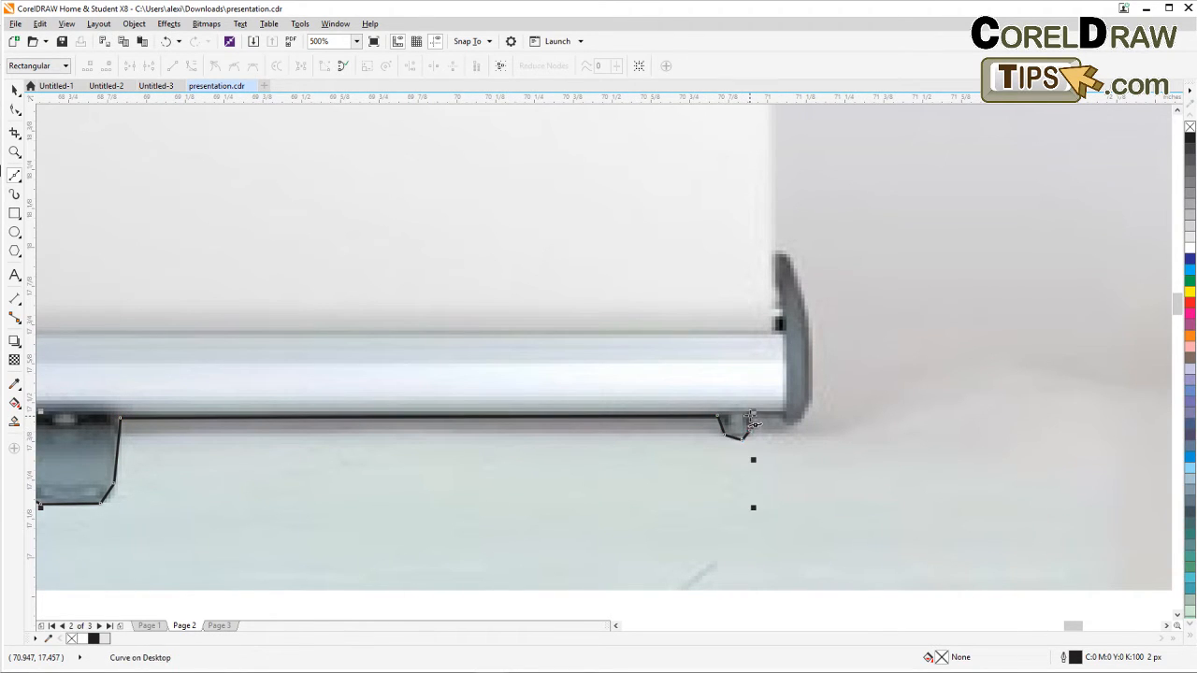
left_click(751, 414)
left_click(786, 413)
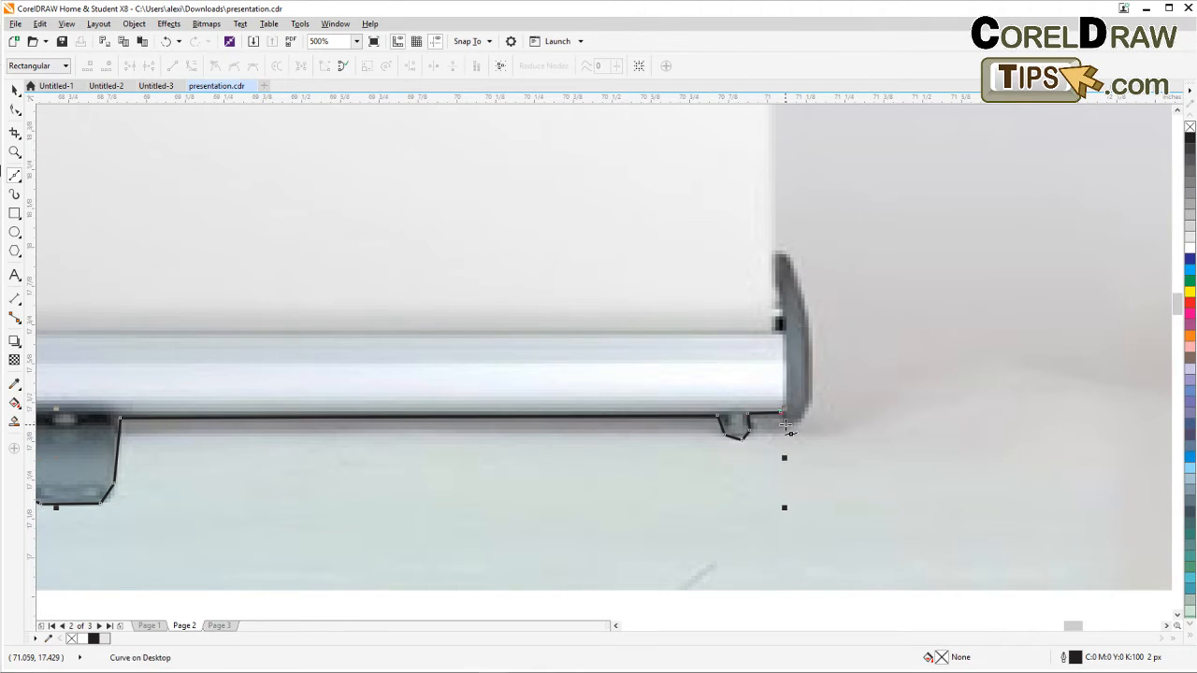
left_click(811, 401)
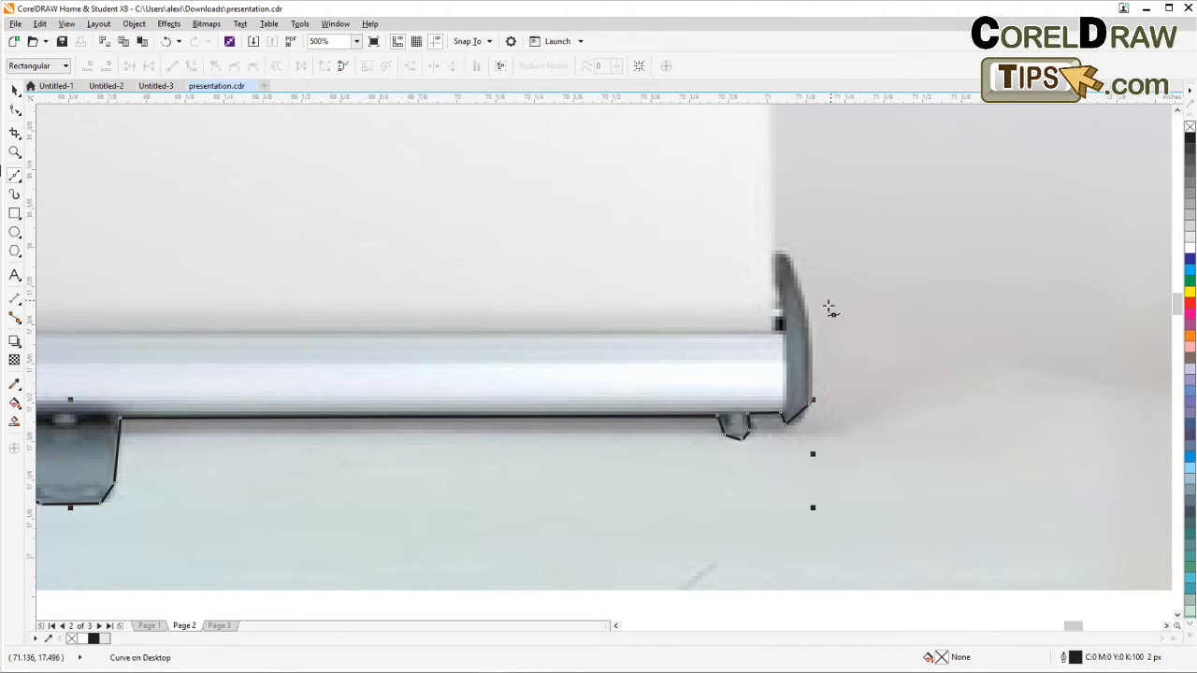
left_click(812, 325)
left_click(781, 253)
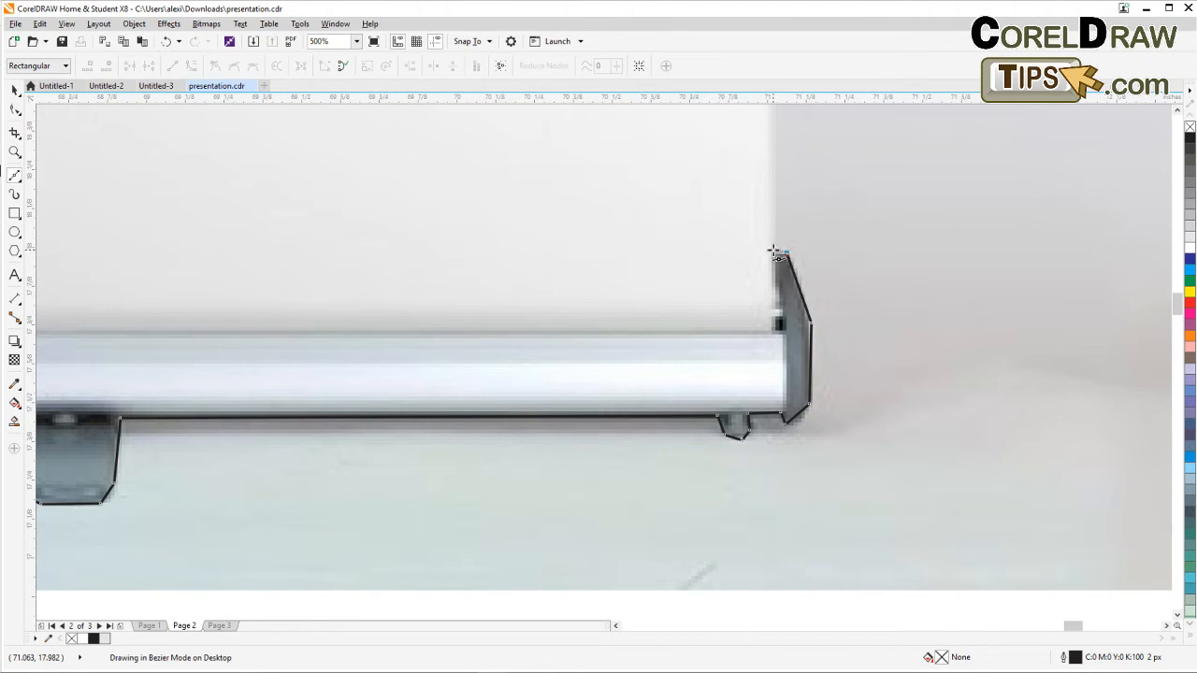
left_click(772, 253)
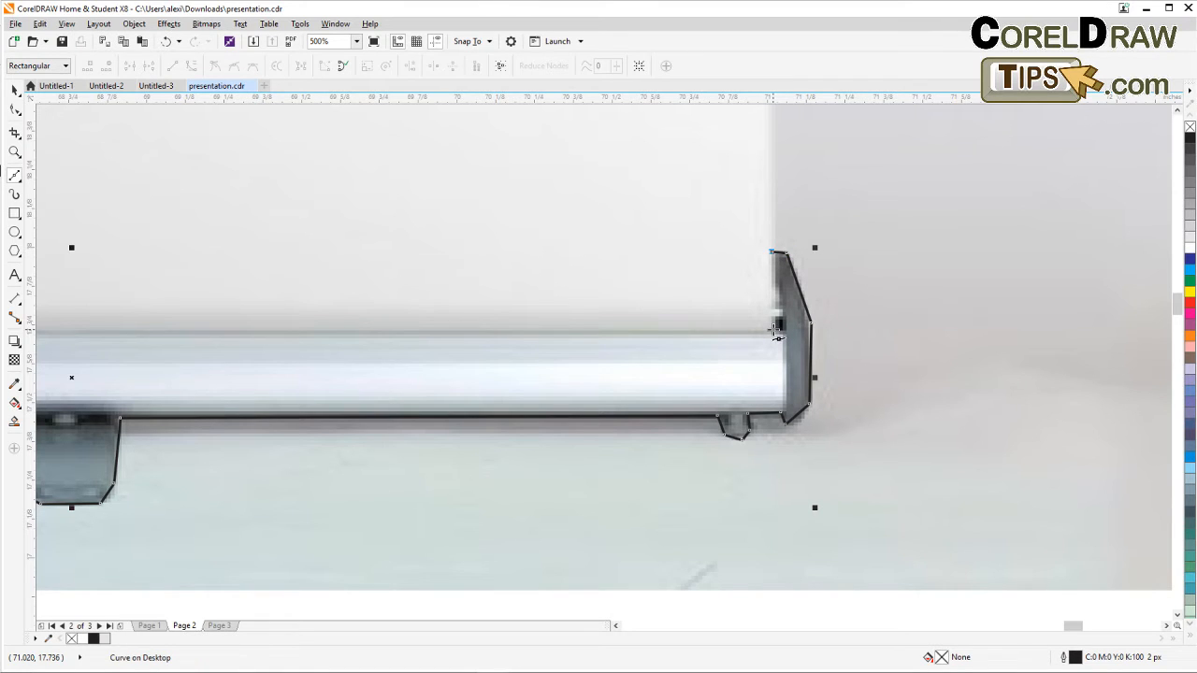
left_click(770, 334)
left_click(770, 332)
scroll(620, 286, "down", 2)
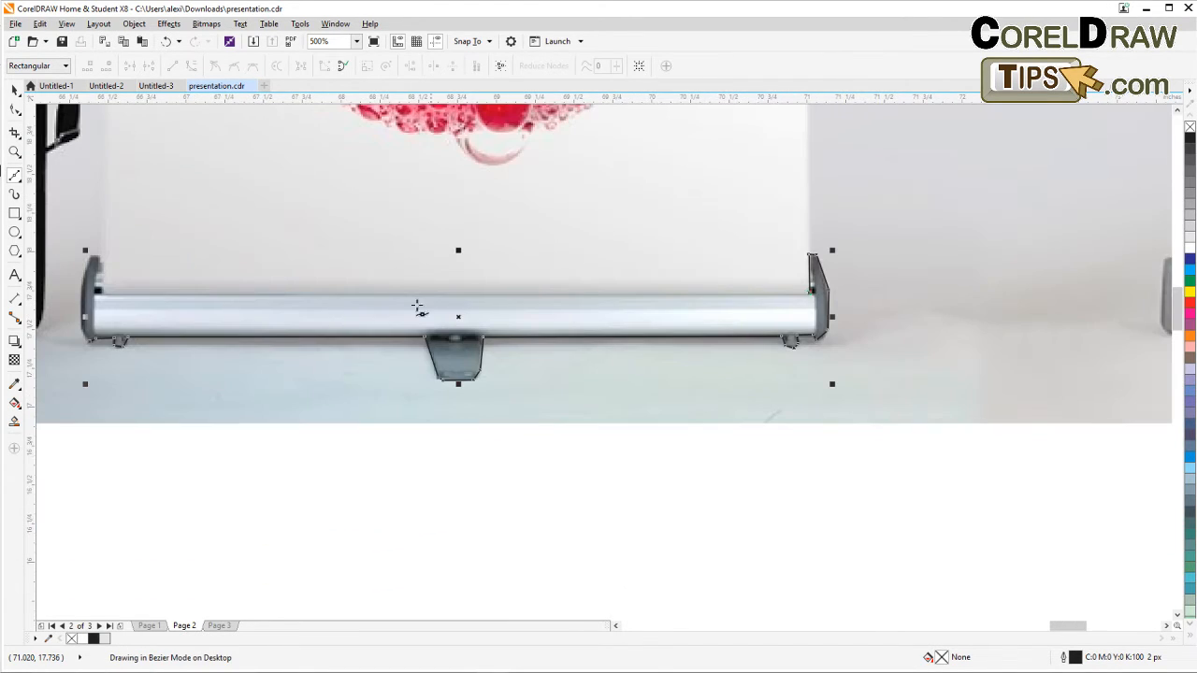
Finish tracing around the left end cap and close the bottom bar outline.
left_click(104, 294)
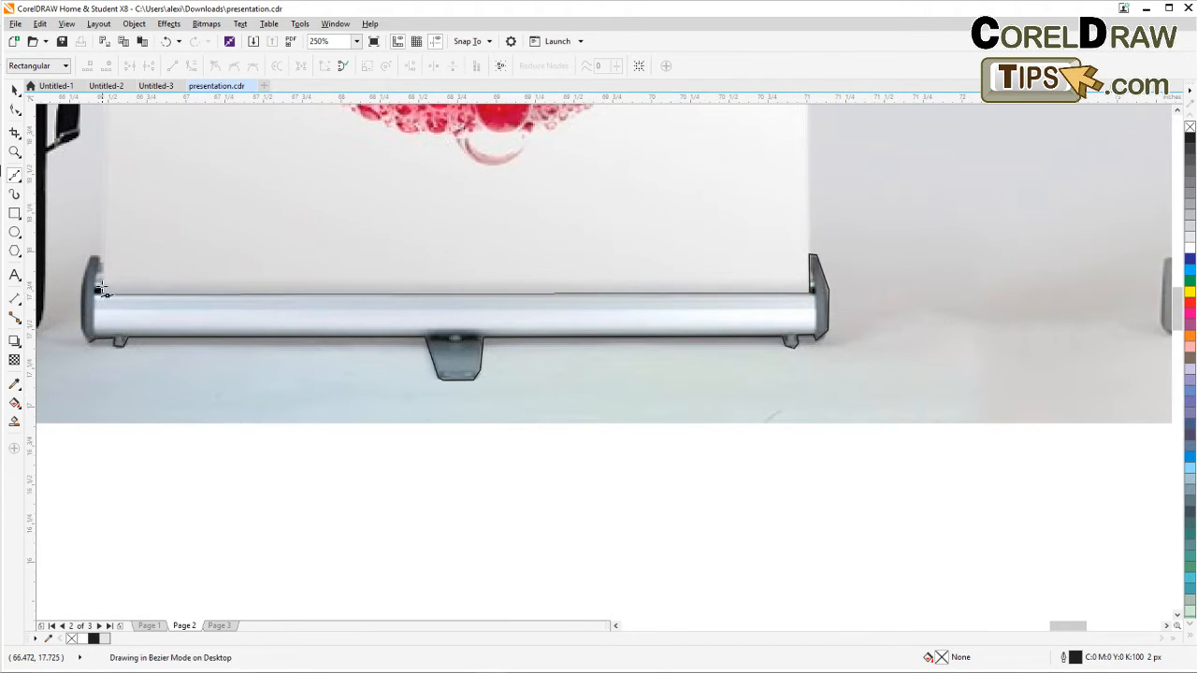
left_click(105, 269)
scroll(75, 267, "up", 4)
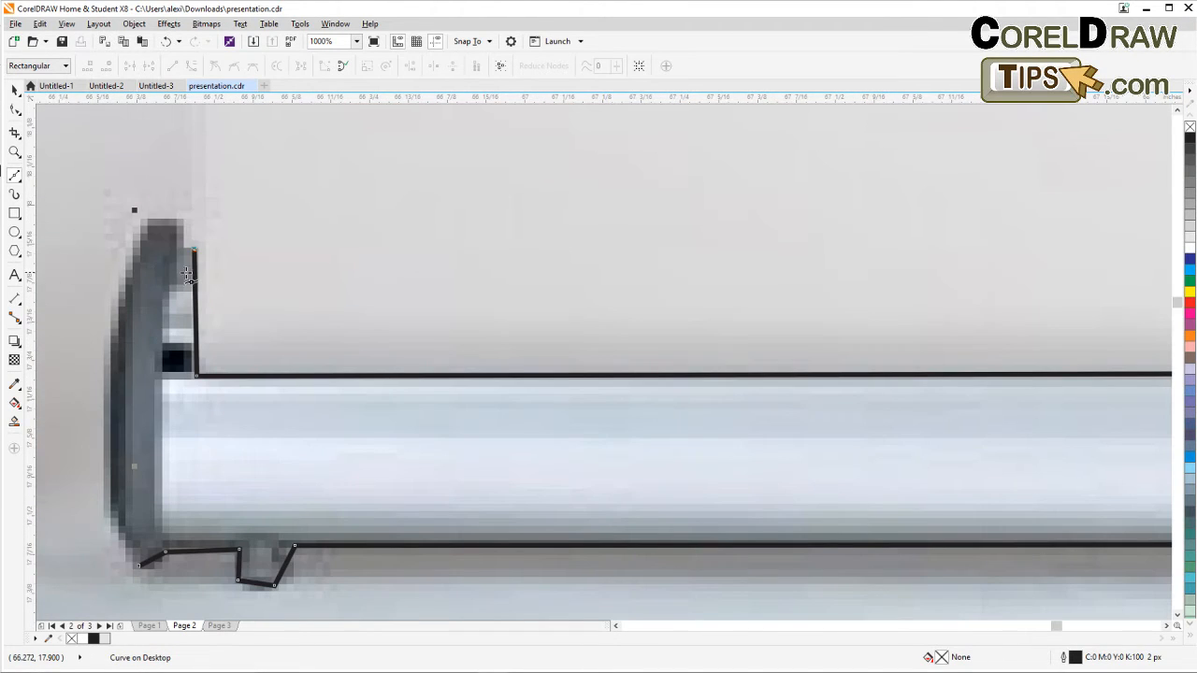
left_click(190, 249)
left_click(180, 219)
left_click(124, 255)
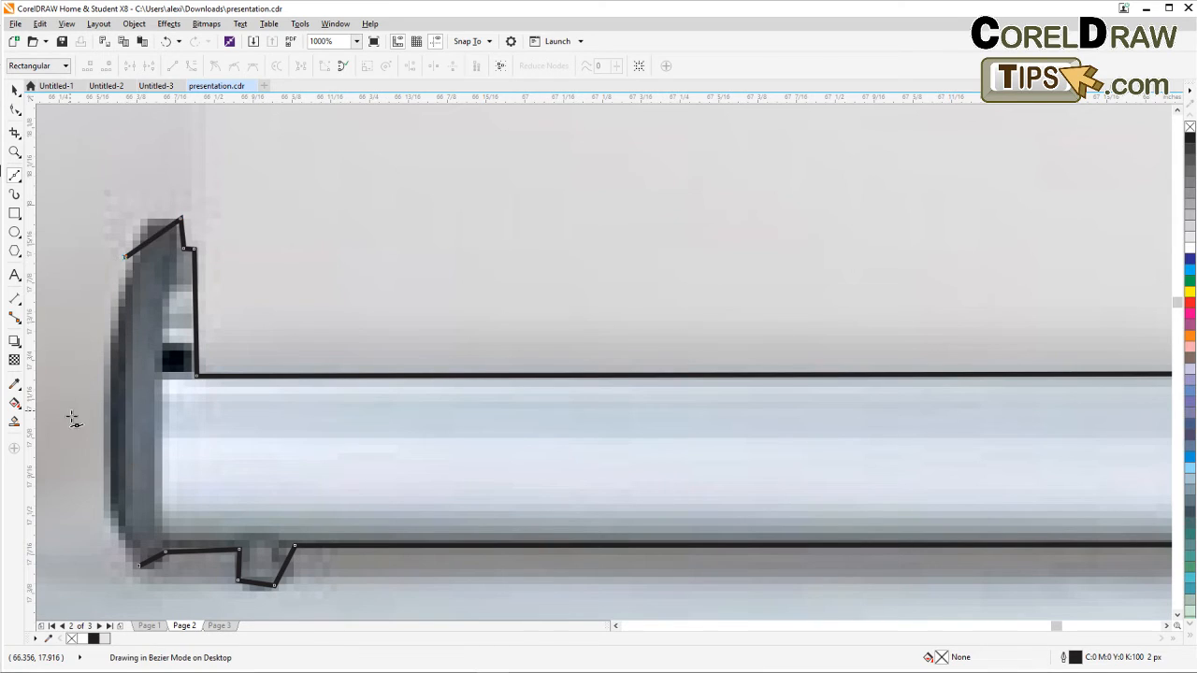
left_click(103, 486)
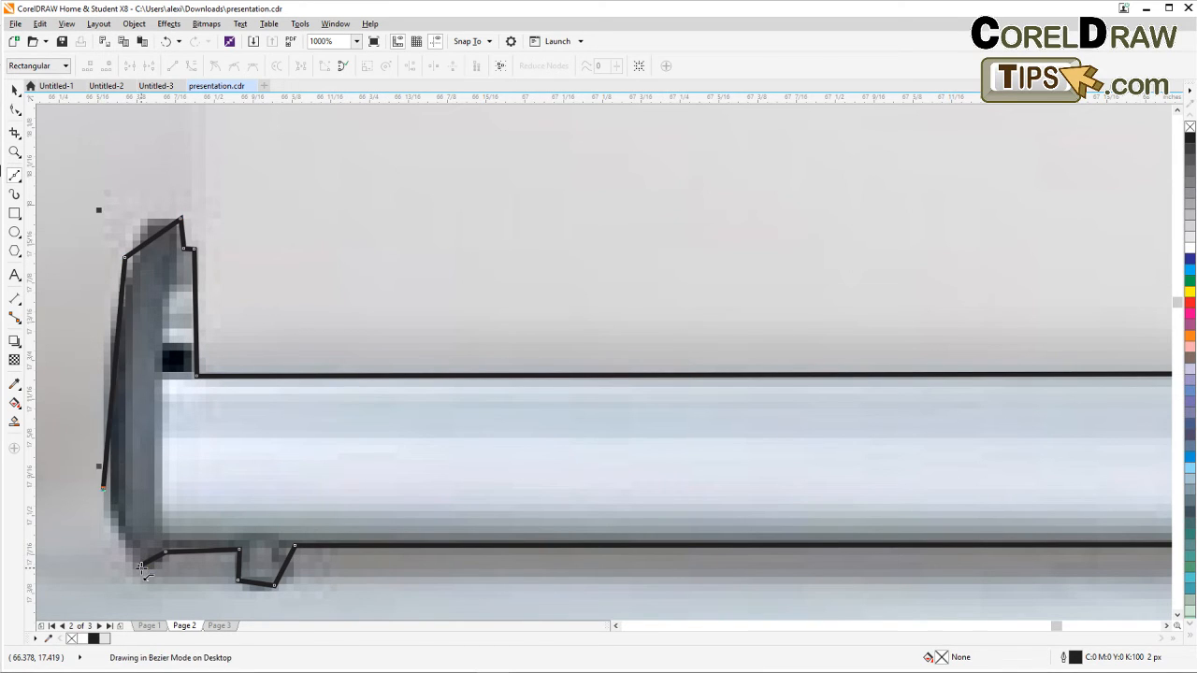
left_click(139, 565)
With the Shape tool, convert the left end cap segments to curves and adjust their nodes to follow the rounded cap.
left_click(14, 109)
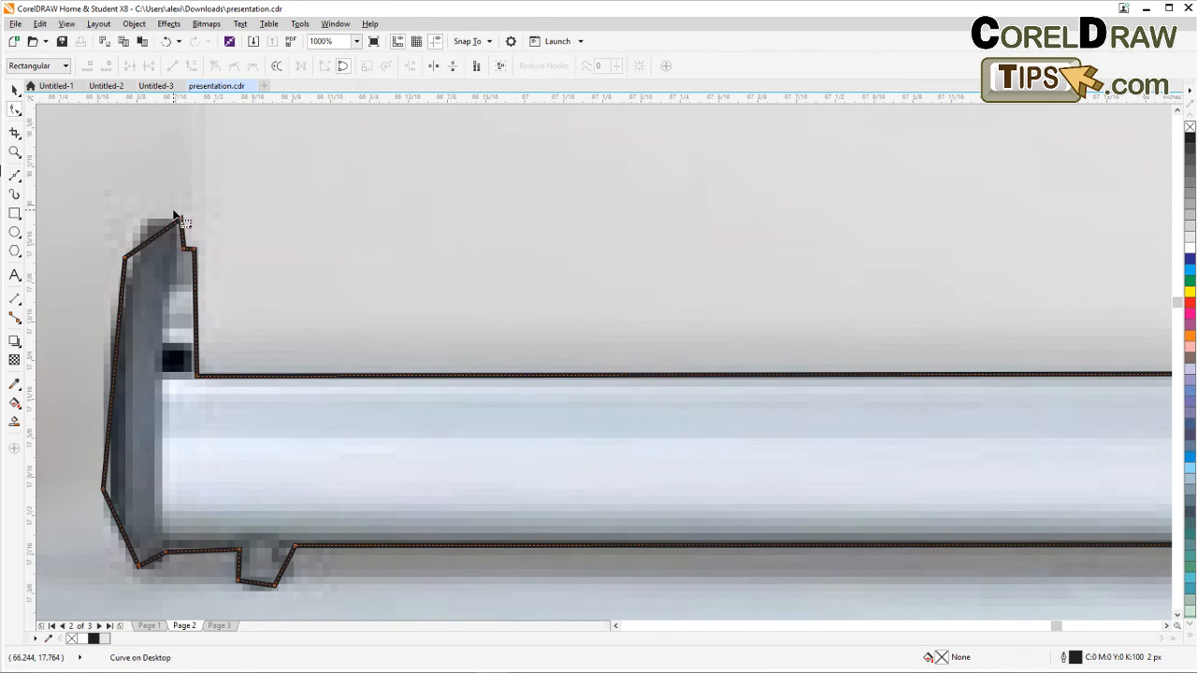
left_click(152, 239)
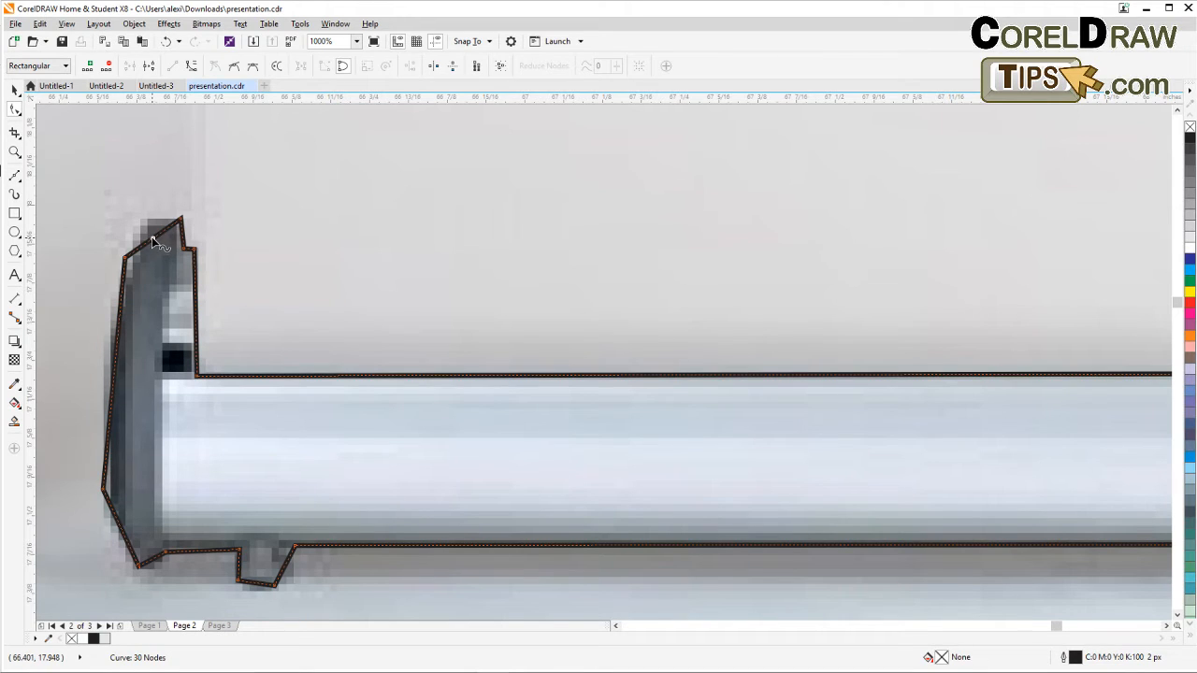
left_click(191, 66)
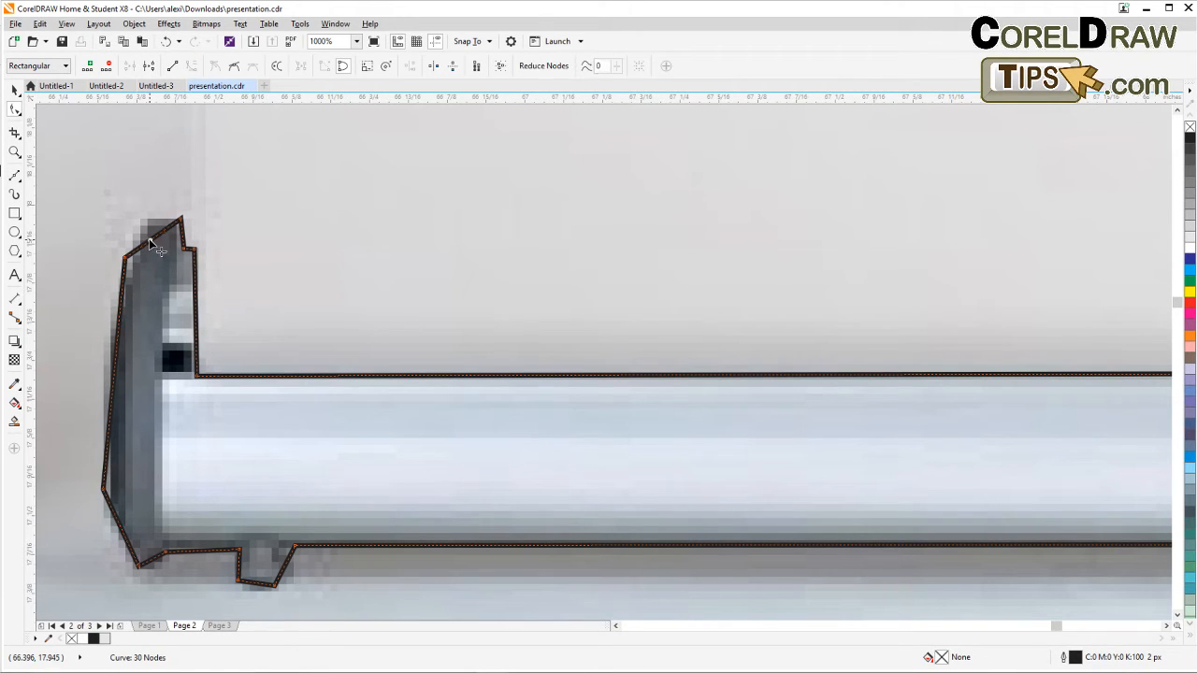
left_click_drag(151, 245, 137, 244)
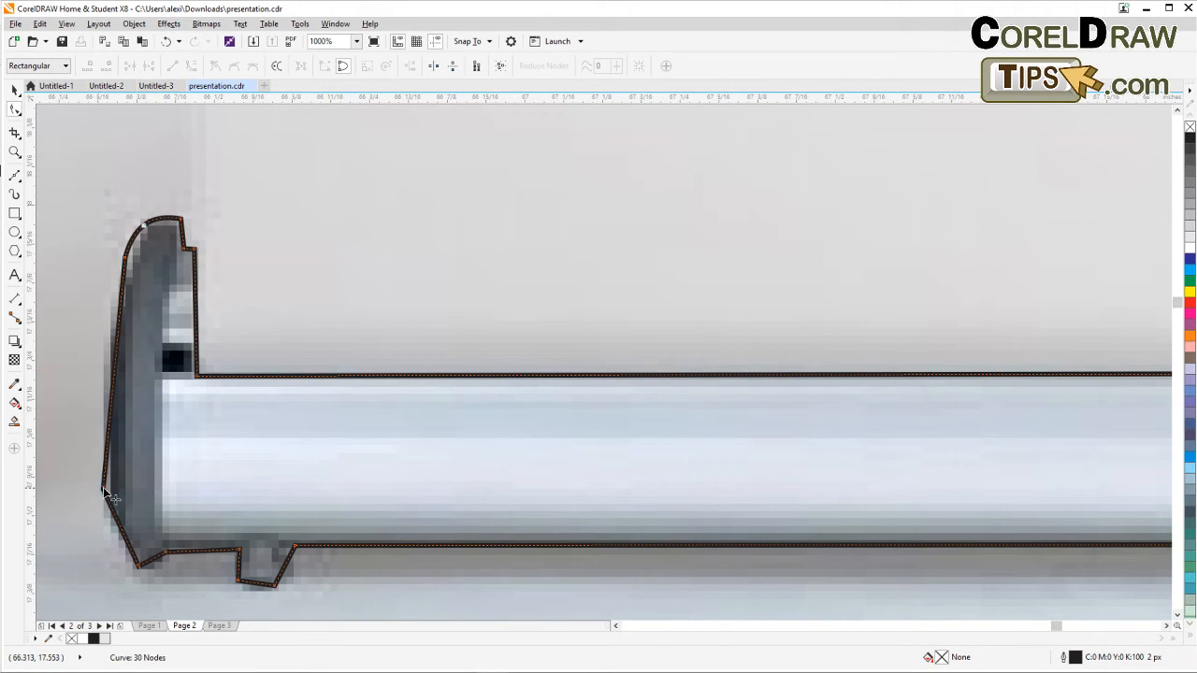
left_click_drag(114, 501, 120, 508)
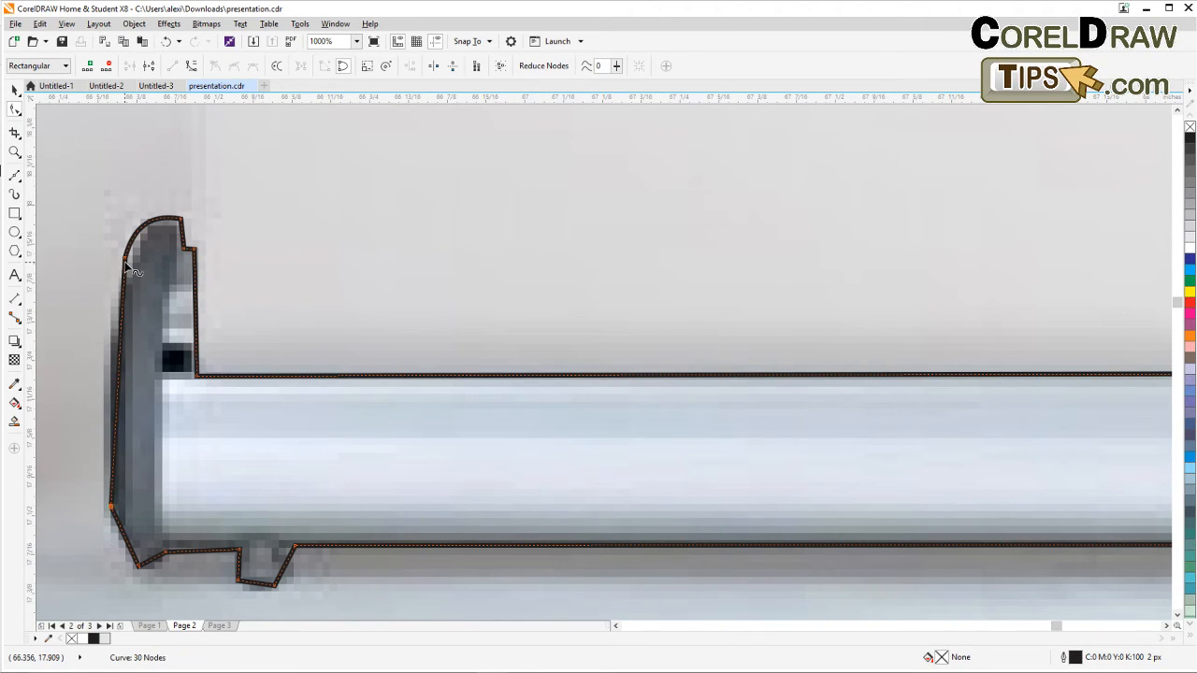
left_click(120, 337)
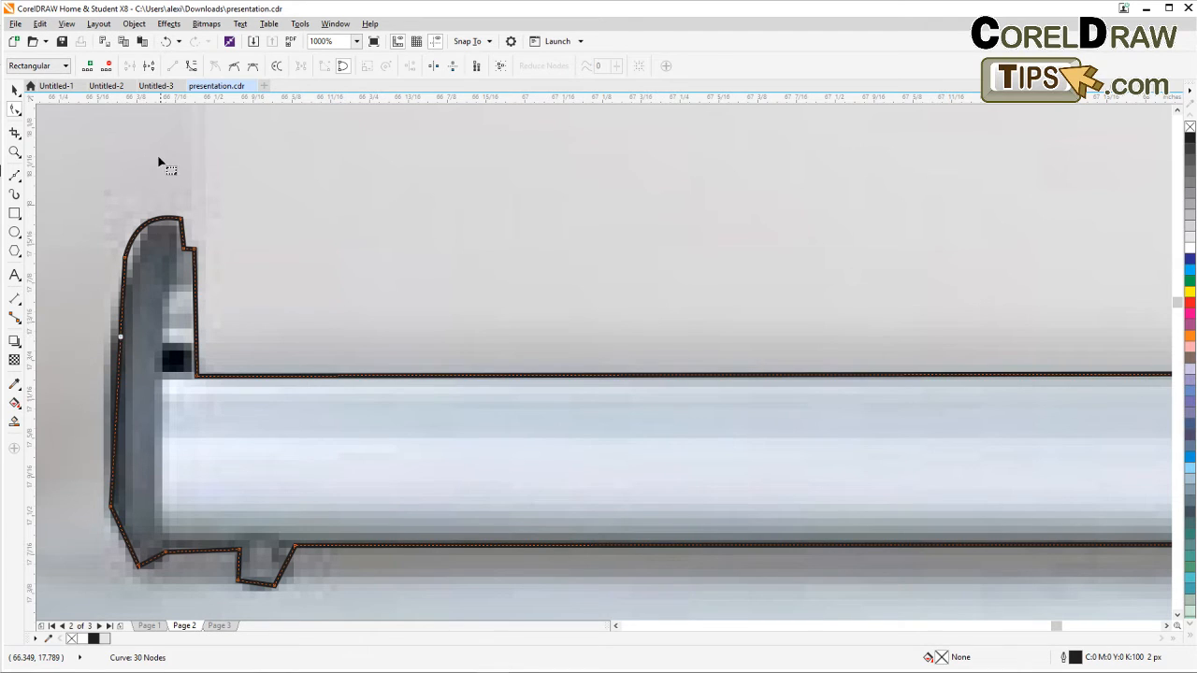
left_click_drag(123, 370, 125, 358)
Inspect the traced bottom bar outline against the stand photo at different zoom levels.
scroll(125, 358, "down", 5)
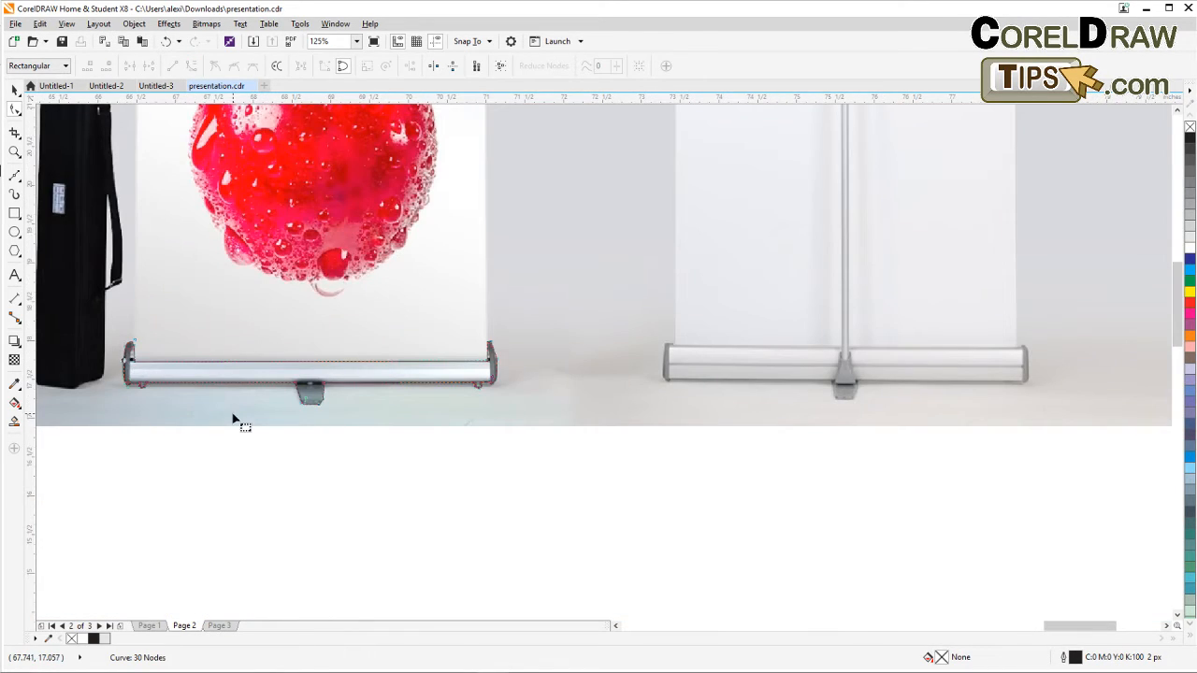
scroll(308, 390, "up", 2)
scroll(308, 390, "up", 1)
scroll(243, 403, "down", 2)
scroll(508, 449, "down", 1)
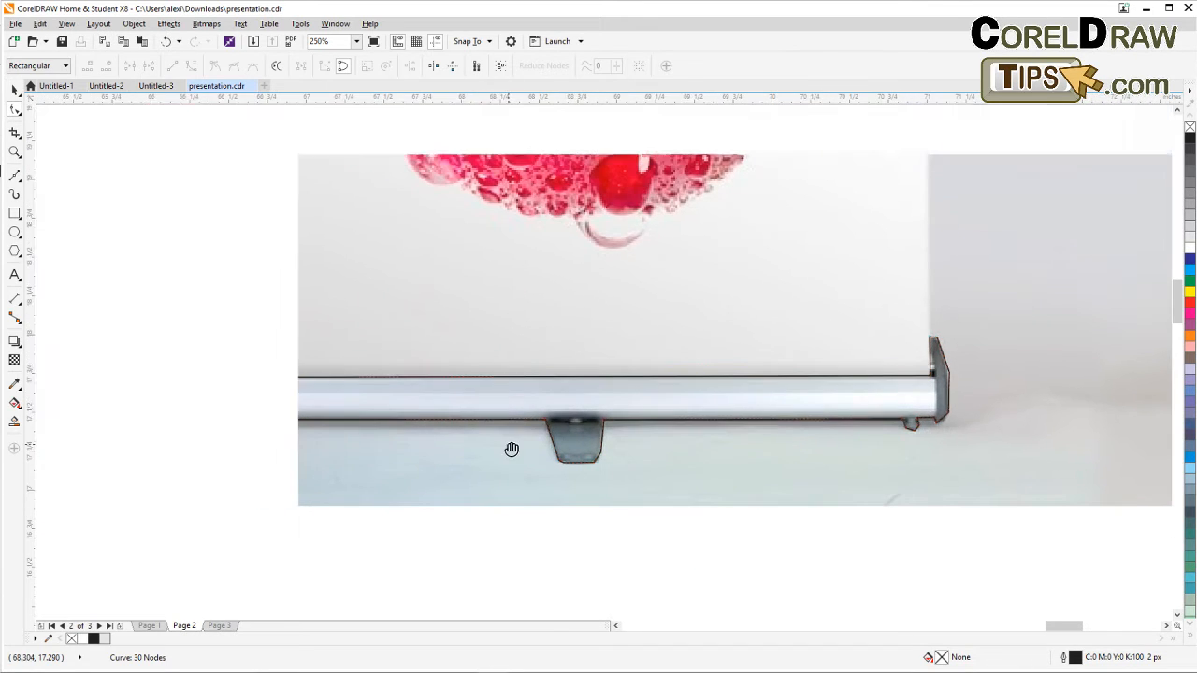
scroll(484, 458, "up", 2)
scroll(484, 458, "down", 1)
left_click_drag(481, 452, 322, 524)
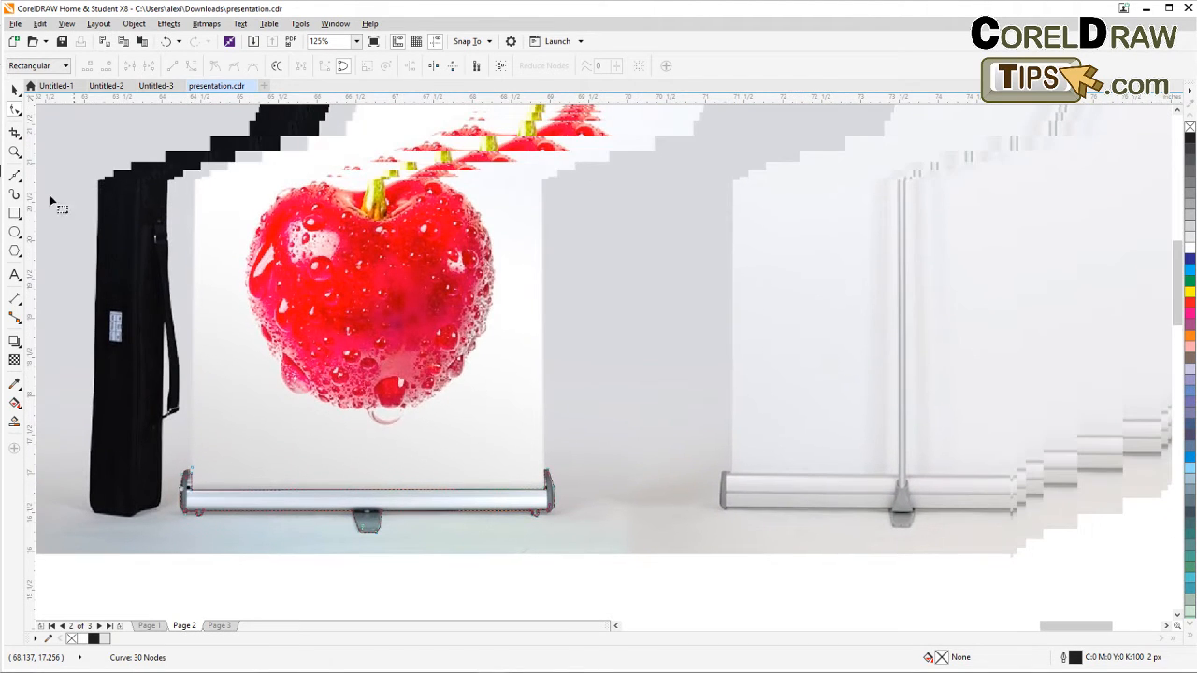
Draw a rectangle covering the top bar of the banner stand.
left_click(15, 91)
scroll(257, 272, "down", 2)
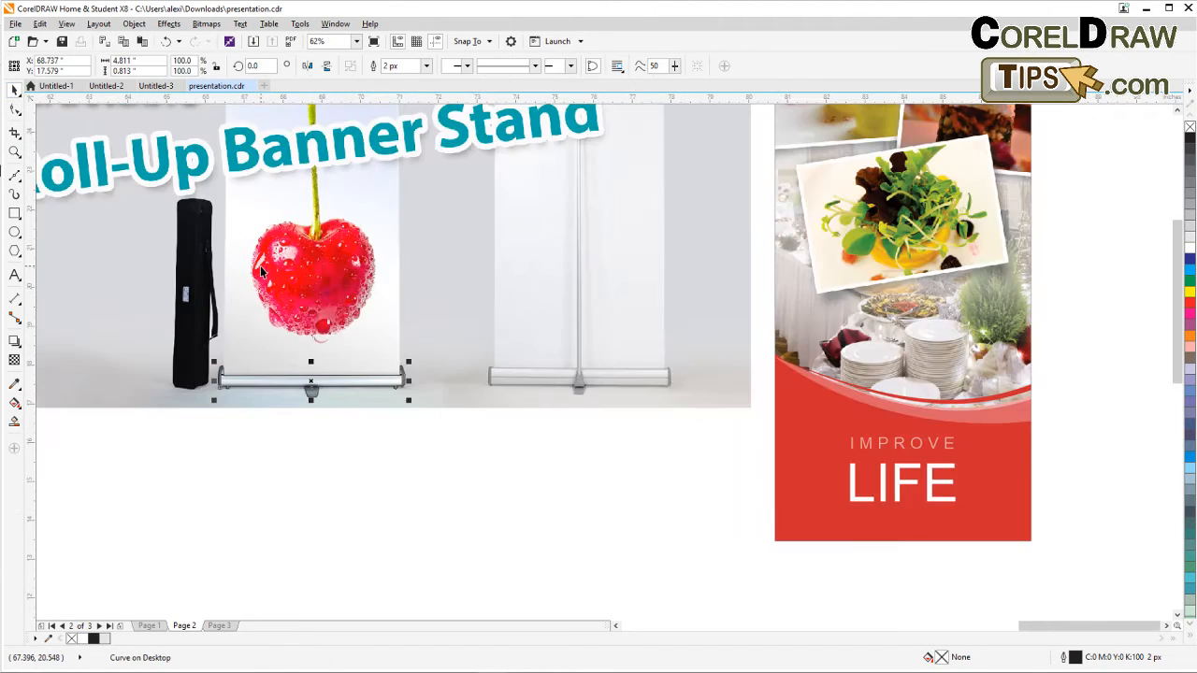
scroll(393, 355, "up", 3)
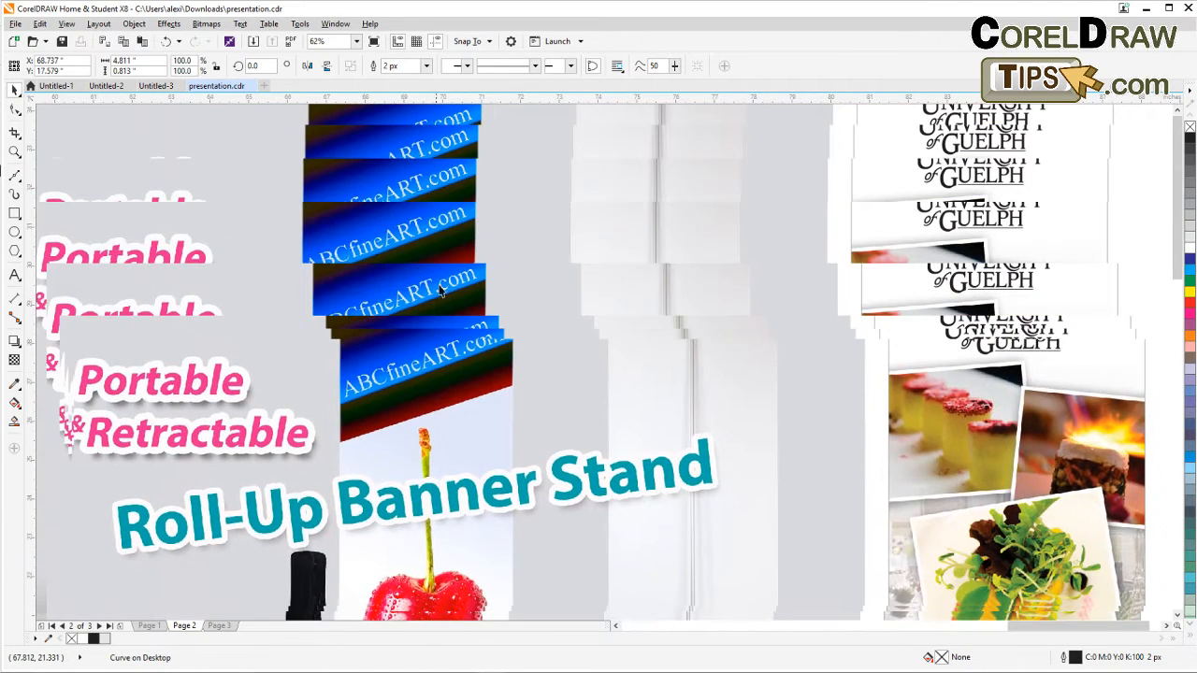
scroll(439, 296, "up", 2)
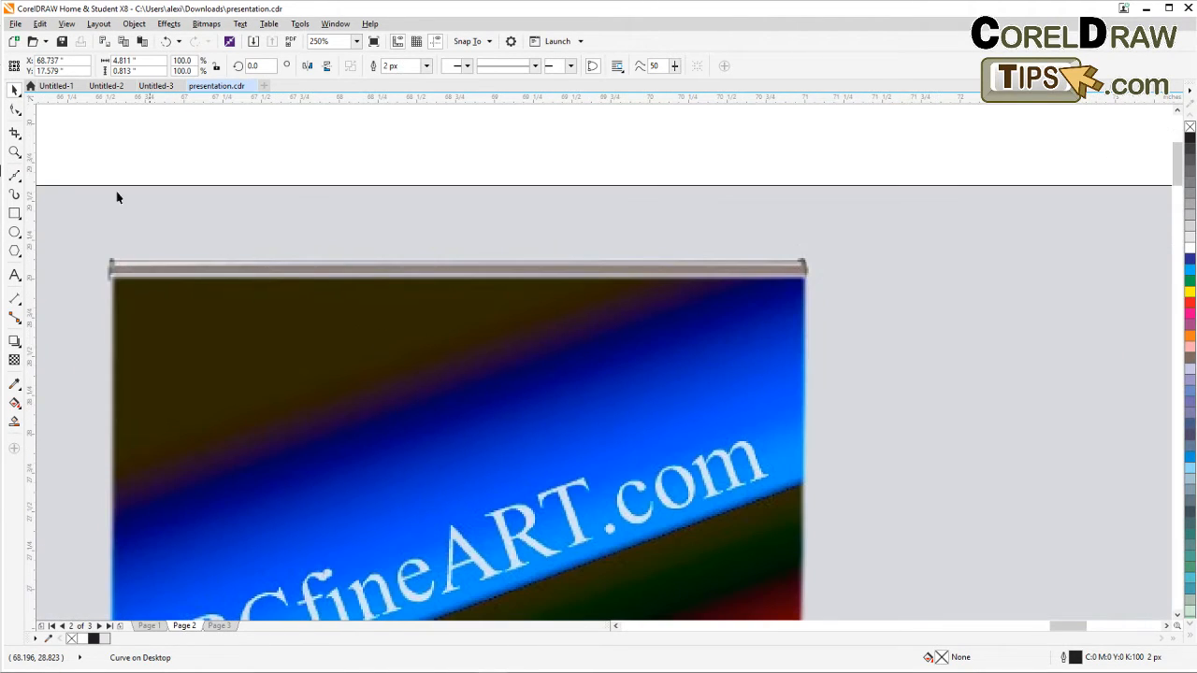
left_click(14, 194)
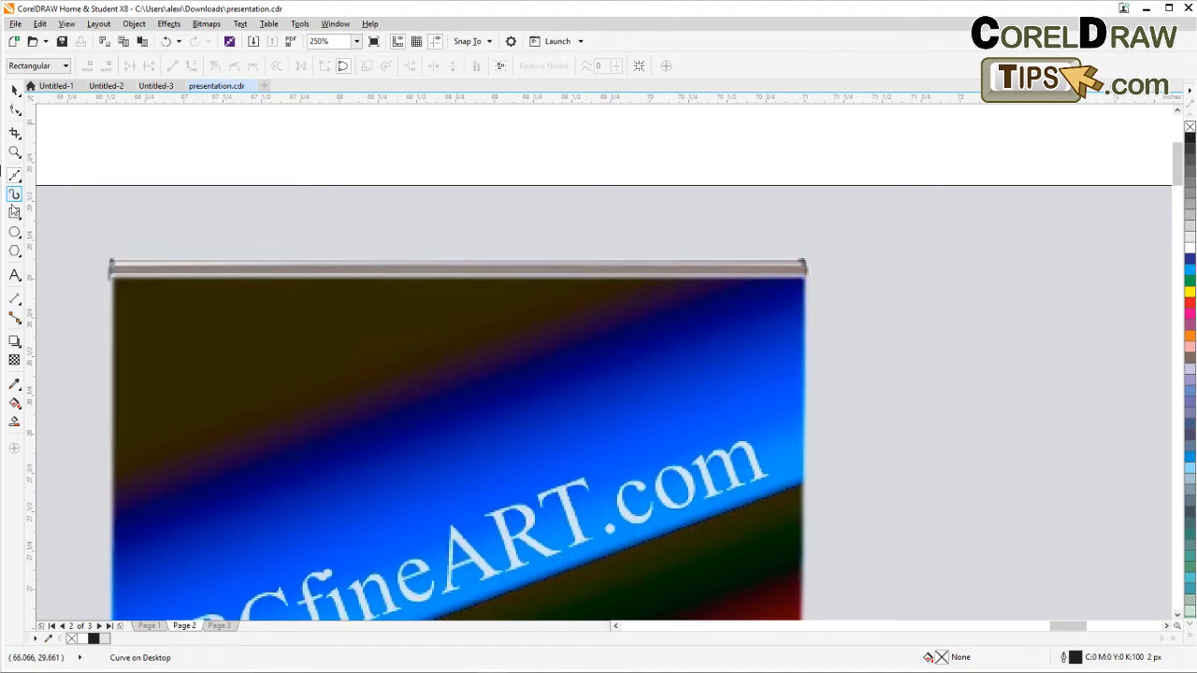
left_click(14, 212)
left_click_drag(109, 261, 806, 278)
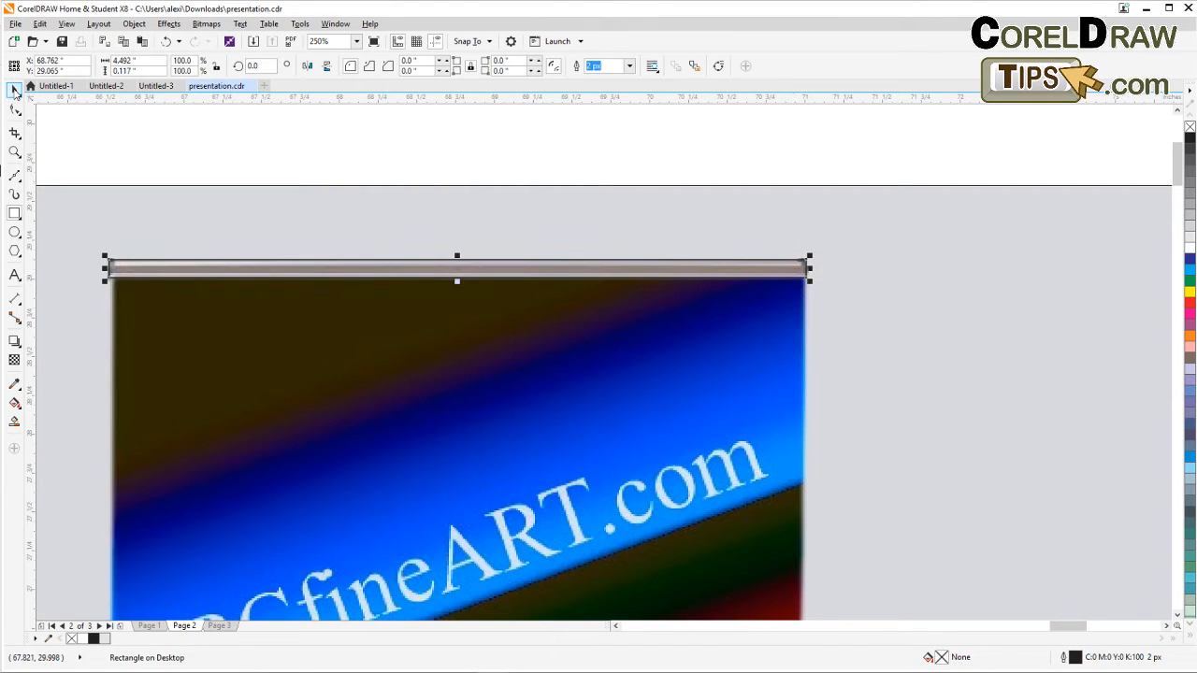
Marquee-select the traced bottom bar and top bar shapes on the stand photo.
left_click(14, 89)
left_click(168, 164)
scroll(187, 177, "down", 5)
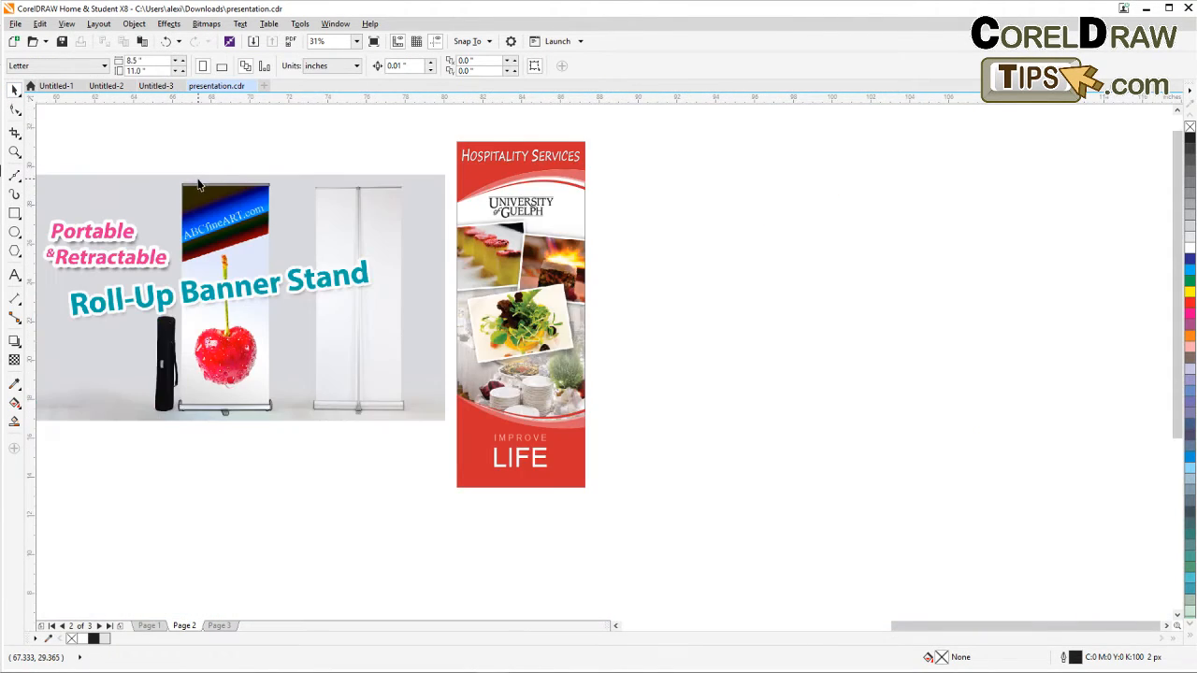
left_click_drag(216, 161, 355, 454)
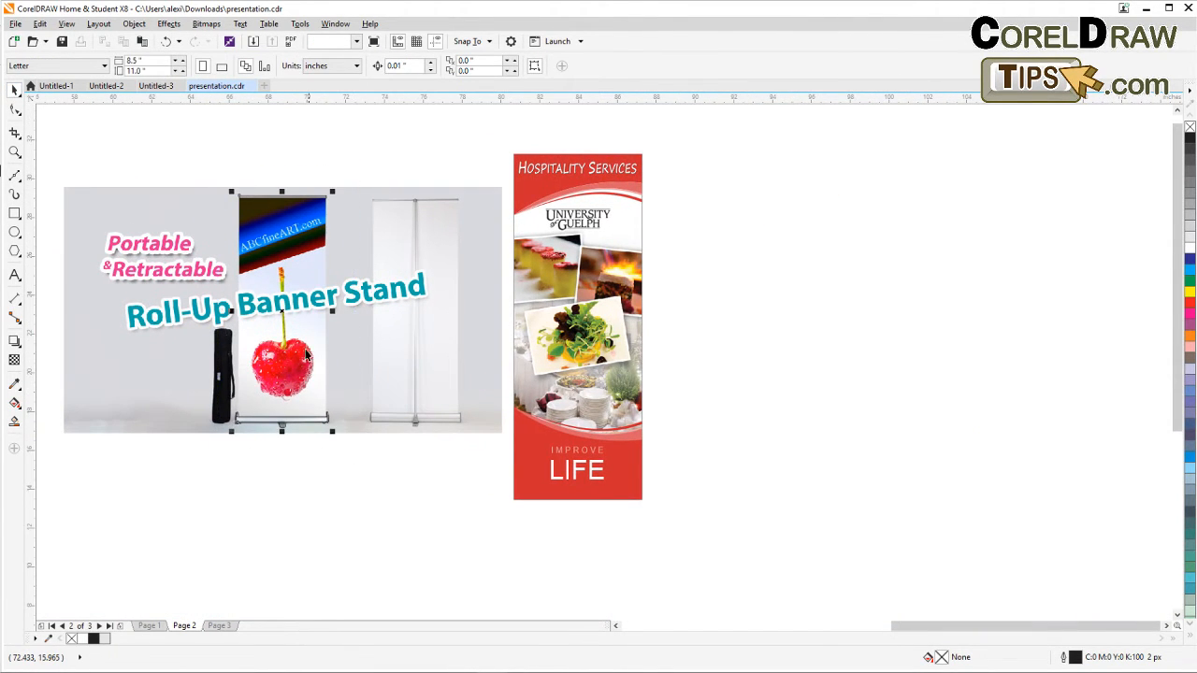
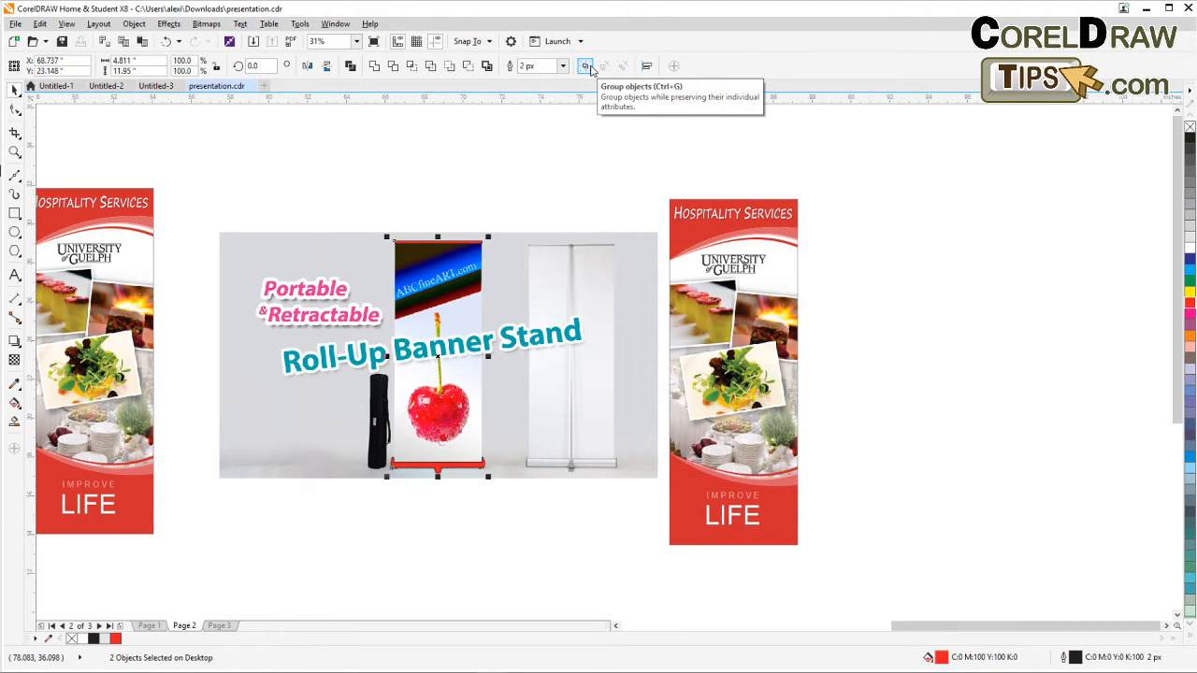
Place the banner stand photo inside the traced bottom bar outline as a PowerClip.
left_click(552, 141)
scroll(447, 316, "up", 1)
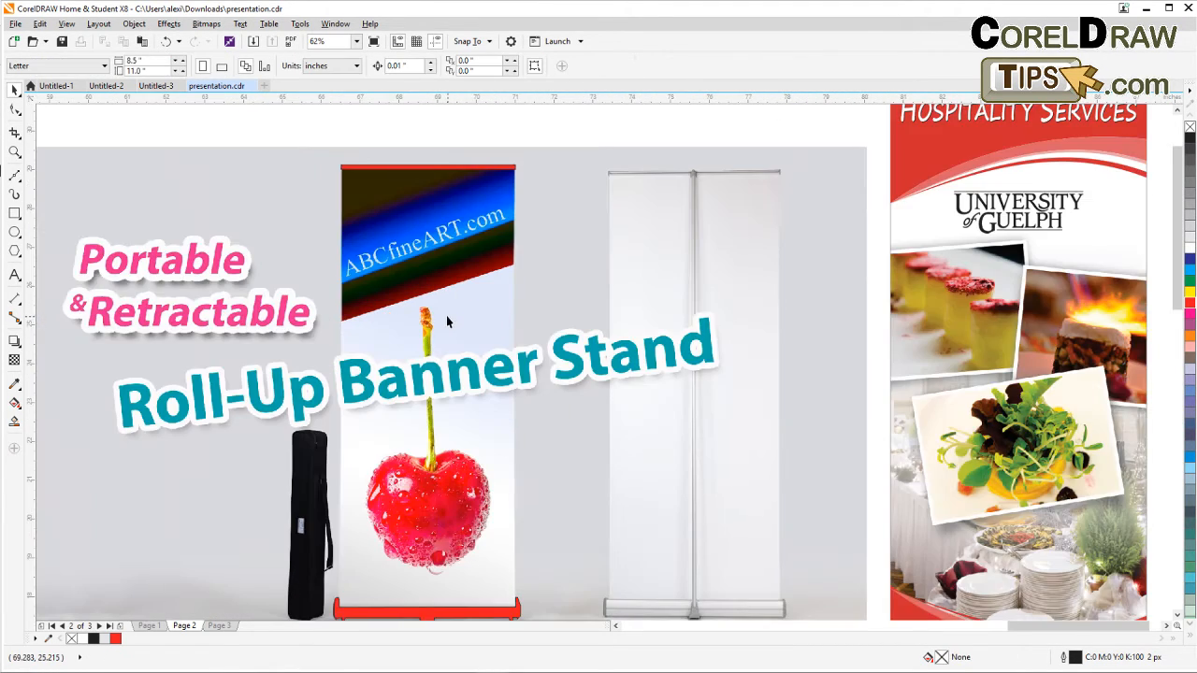
scroll(447, 322, "down", 1)
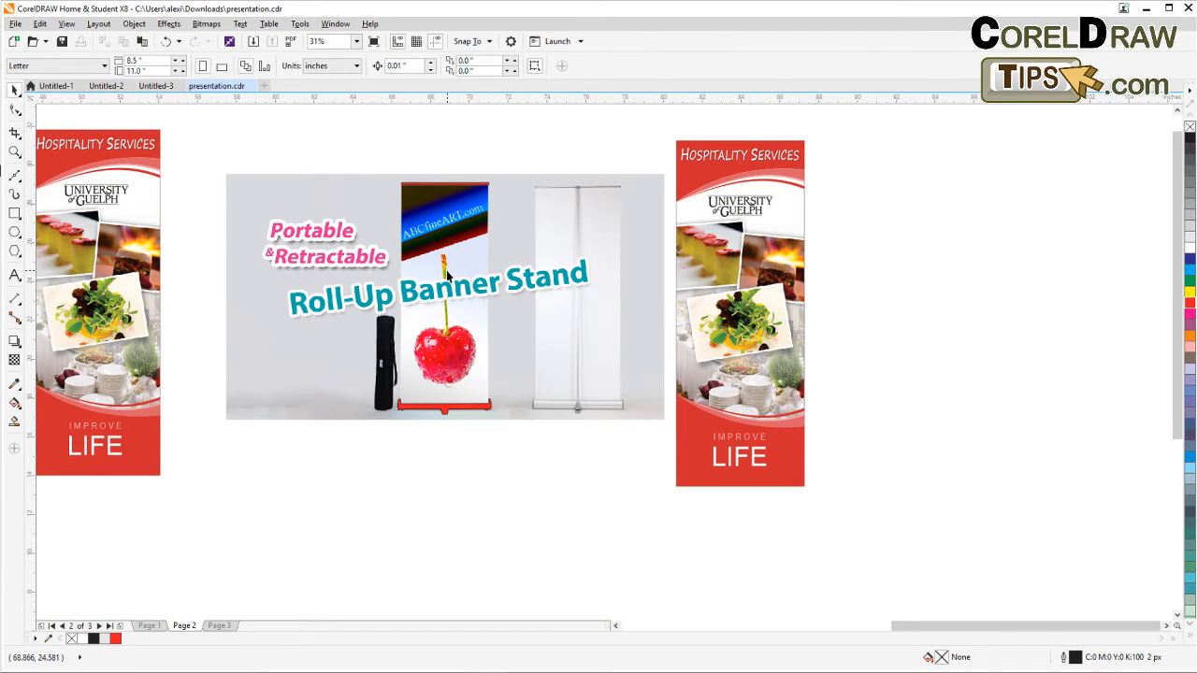
left_click(447, 273)
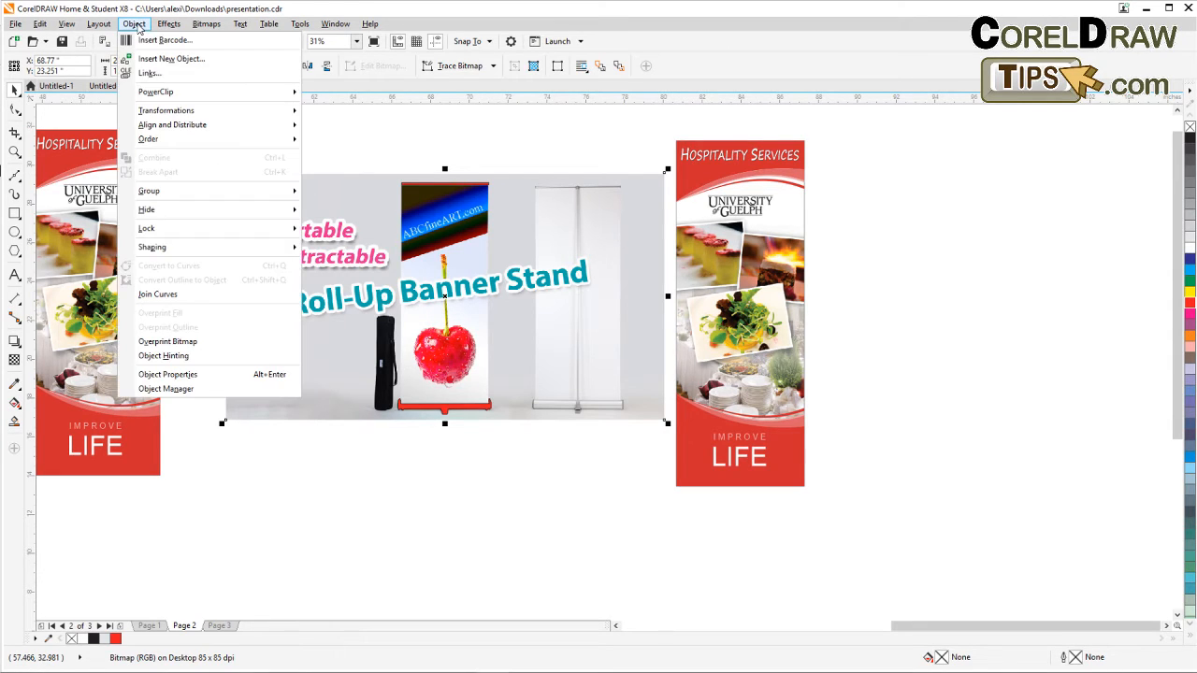
left_click(134, 24)
mouse_move(187, 96)
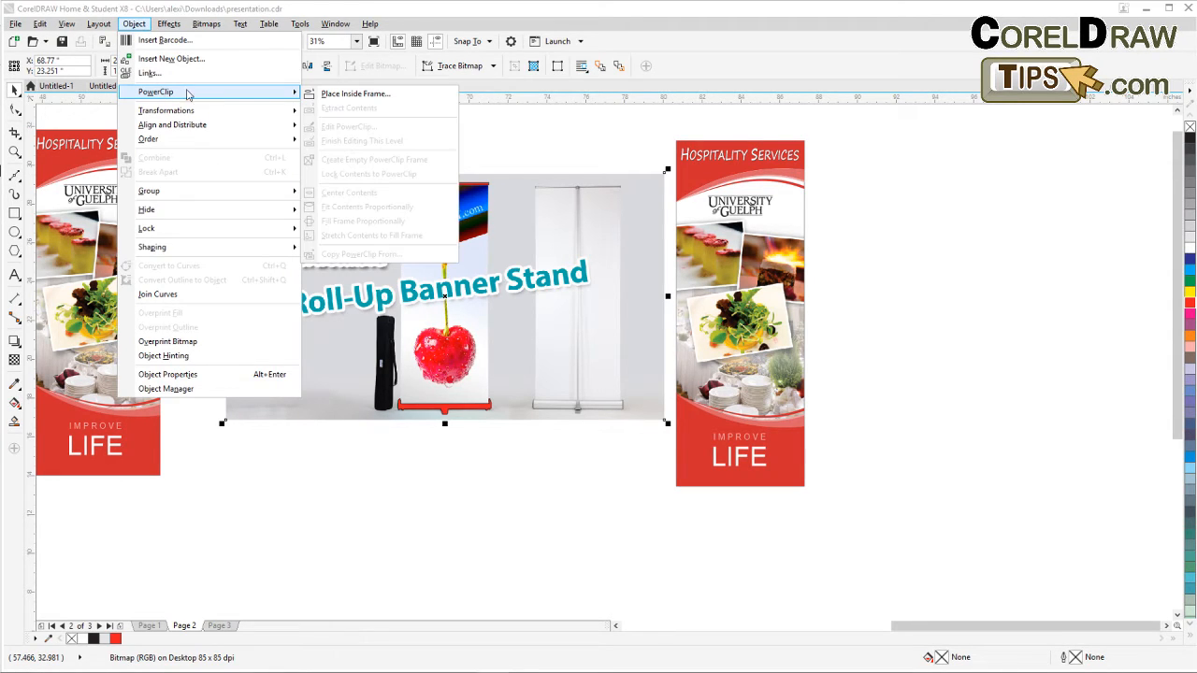
left_click(342, 96)
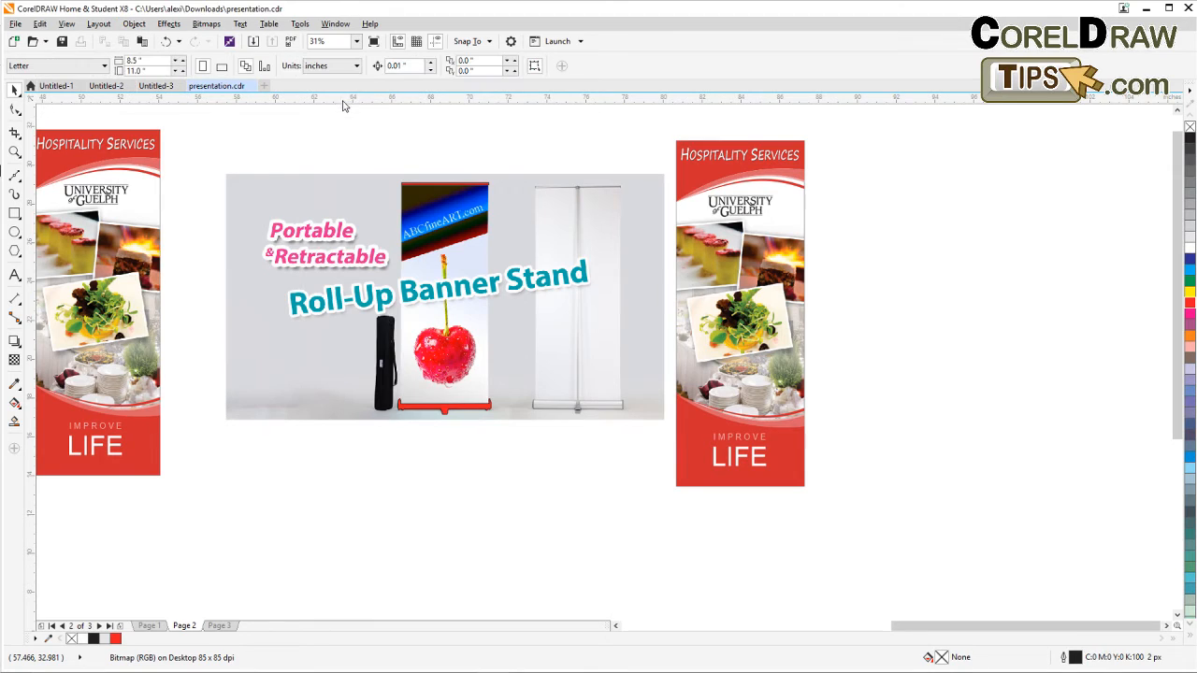
left_click(399, 404)
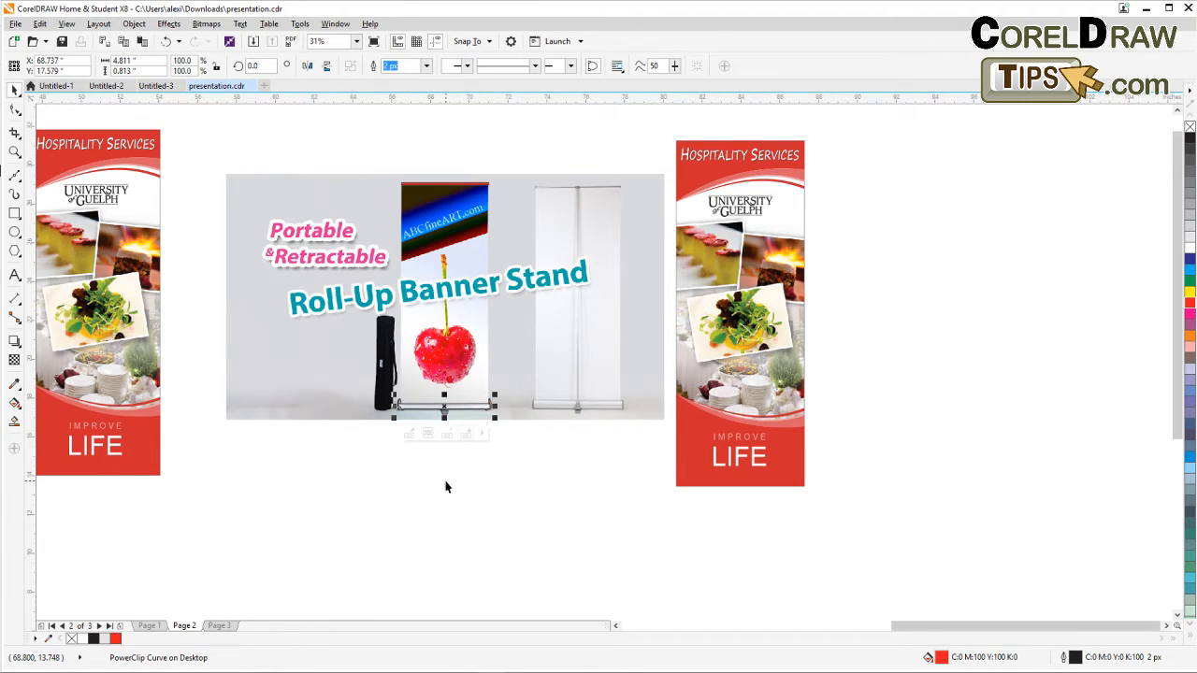
Move the bottom bar PowerClip off the photo to the empty area below it.
left_click(446, 482)
left_click(443, 409)
left_click_drag(443, 410, 336, 460)
left_click(416, 484)
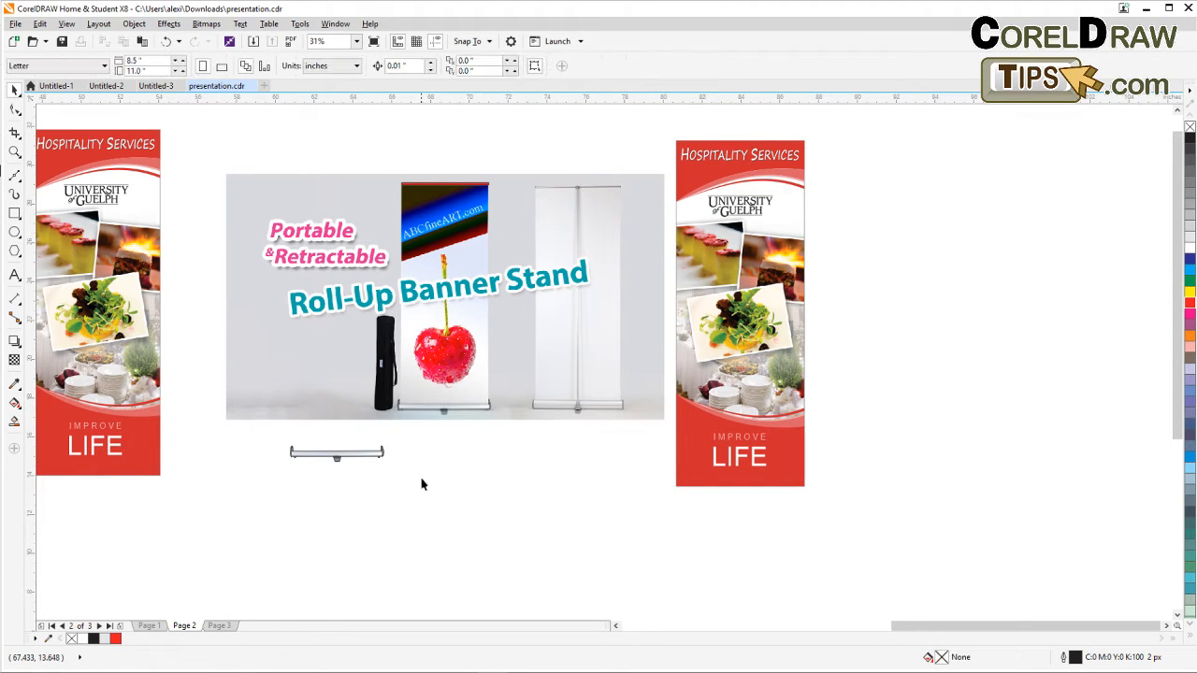
Place the banner stand photo inside the top bar rectangle as a PowerClip.
scroll(435, 195, "up", 2)
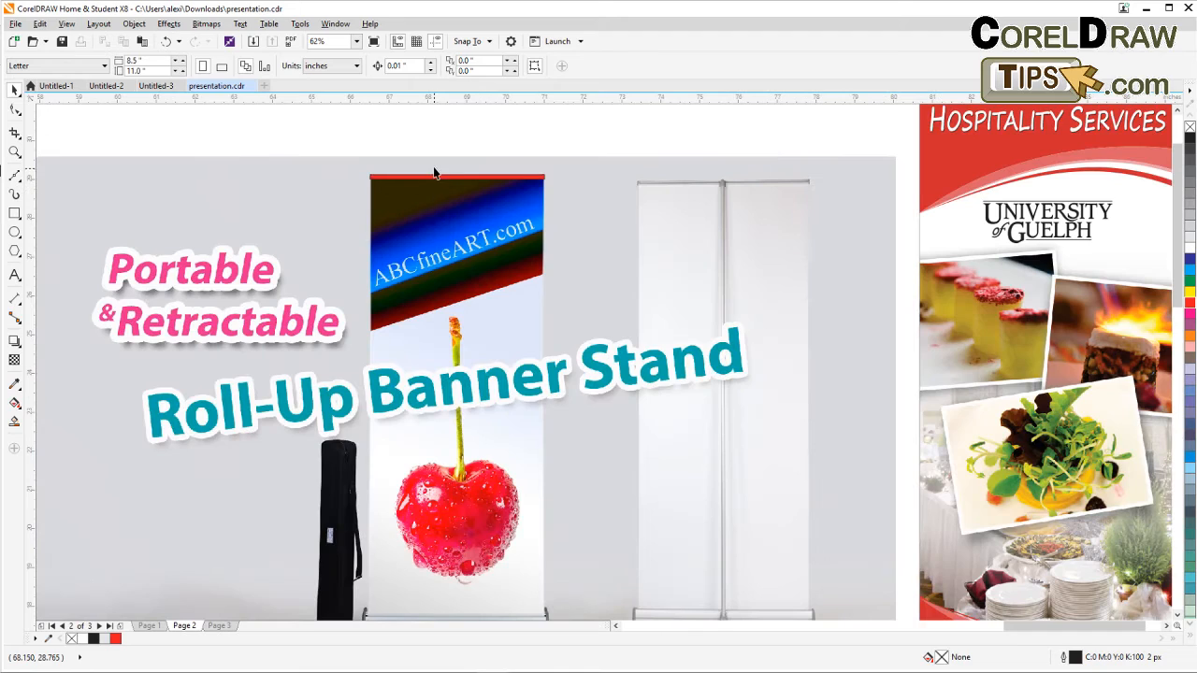
left_click(432, 170)
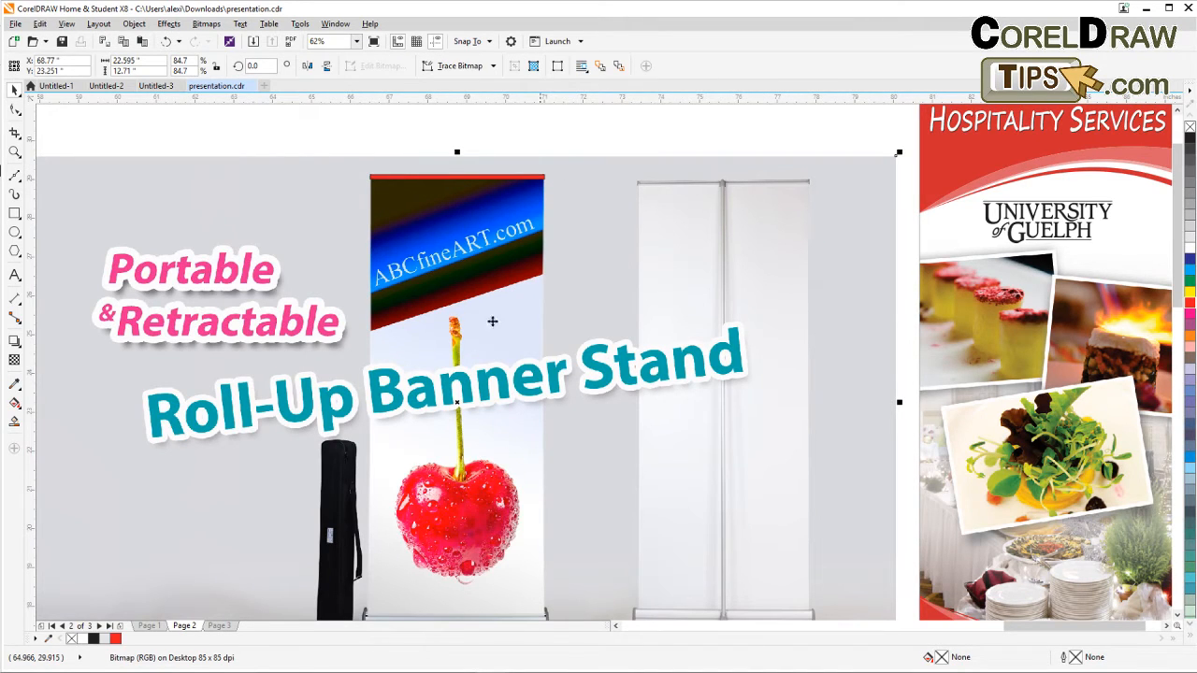
left_click(134, 24)
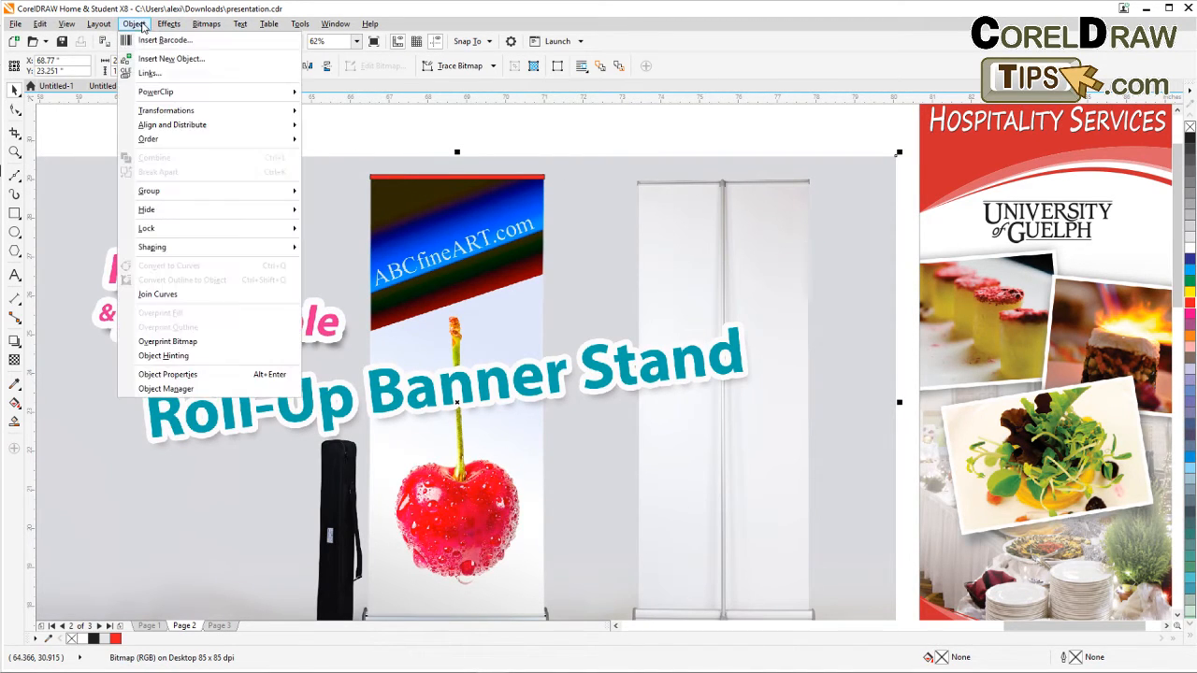
mouse_move(156, 94)
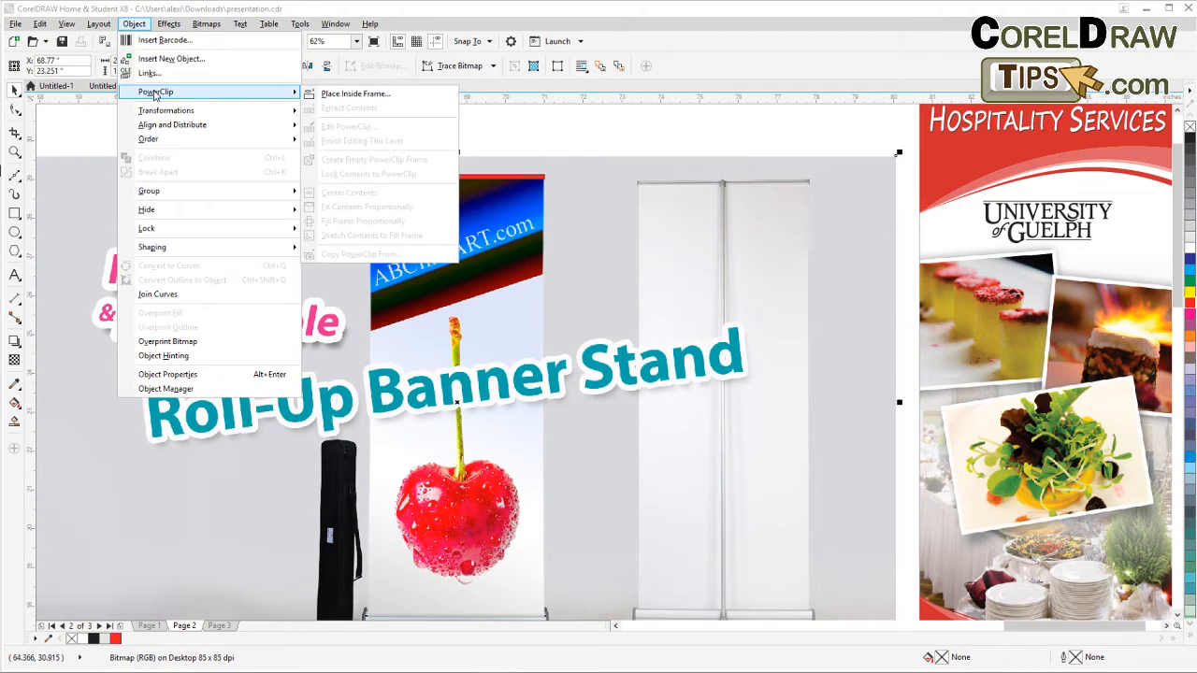
left_click(388, 95)
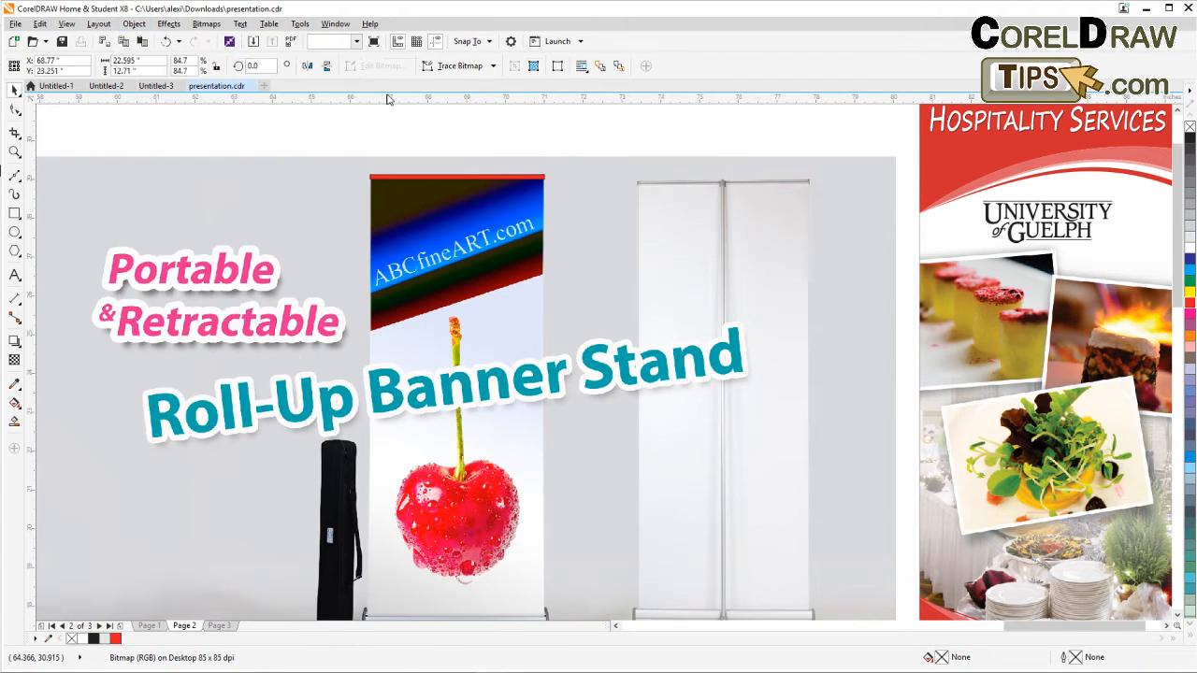
left_click(374, 177)
Move the top bar PowerClip off the photo to the empty area above the bottom bar.
scroll(373, 194, "down", 2)
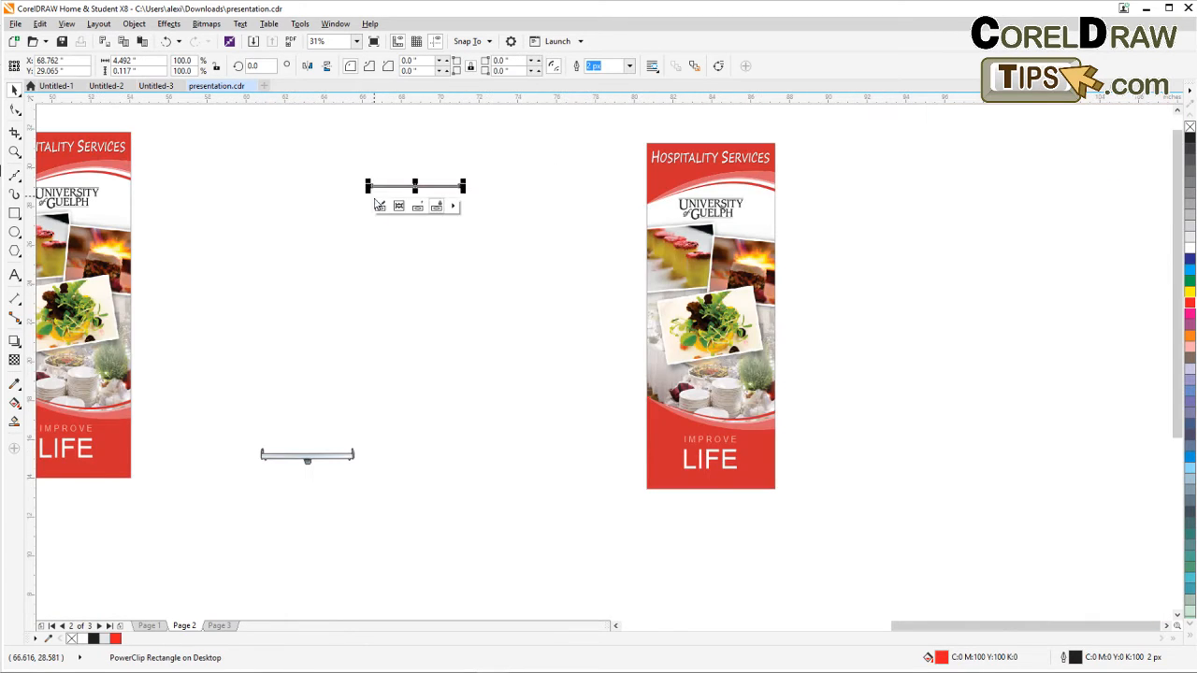
left_click(421, 292)
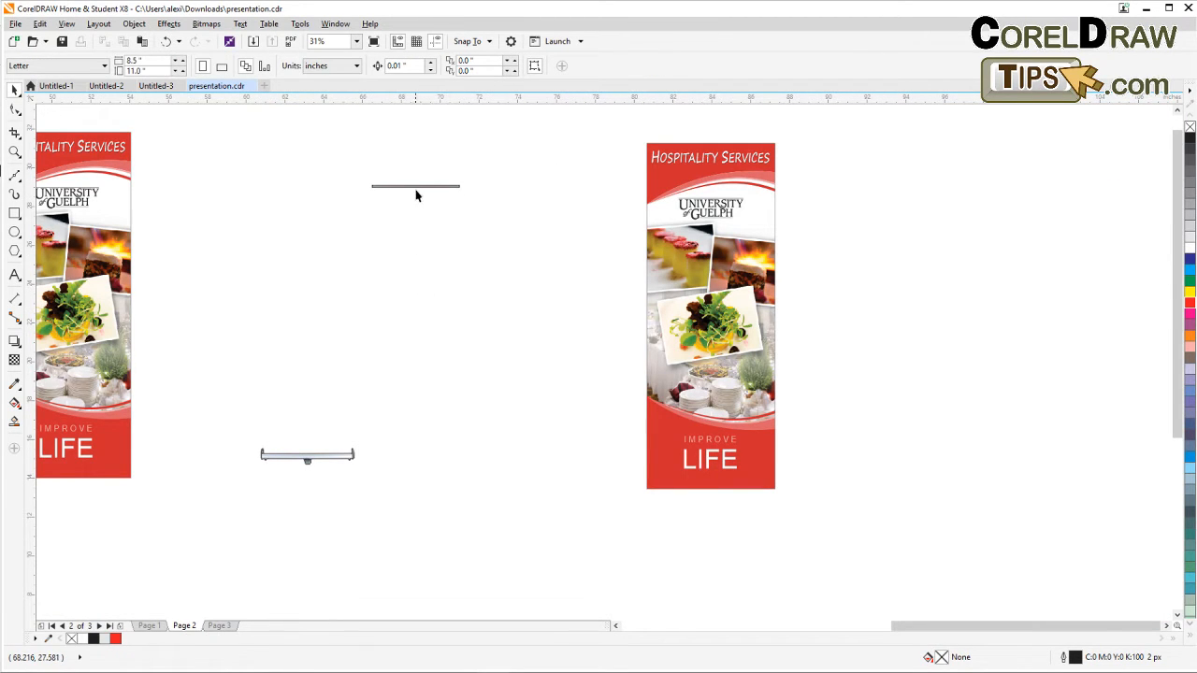
left_click_drag(417, 190, 308, 265)
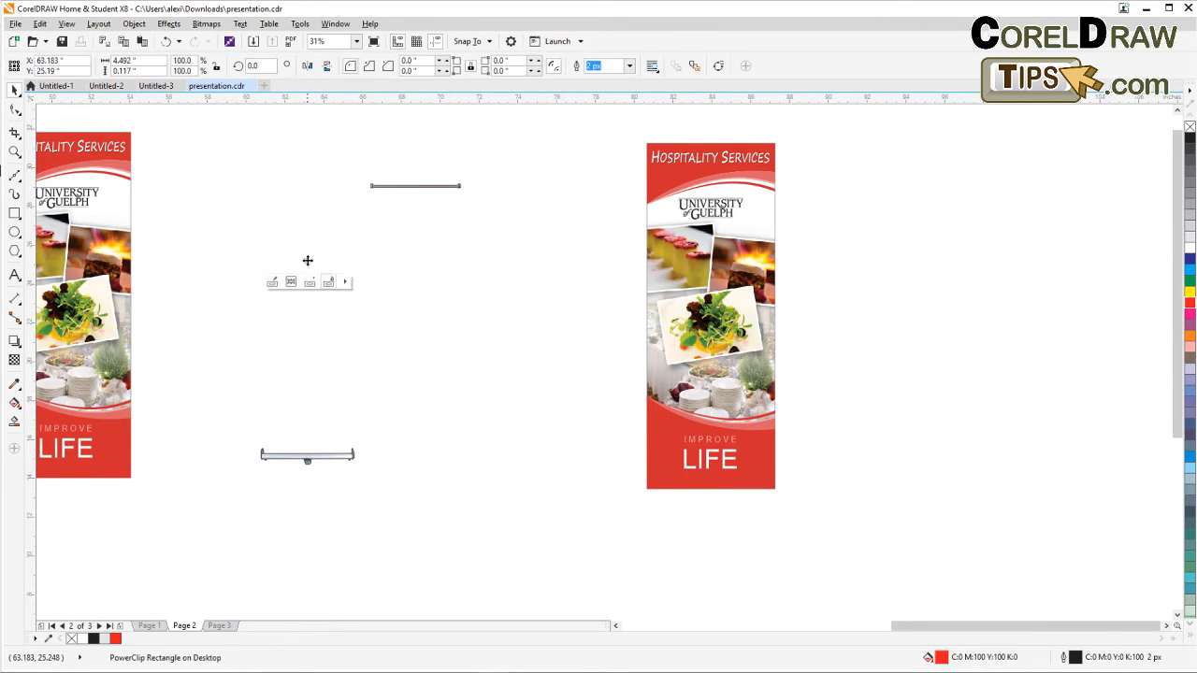
left_click(326, 345)
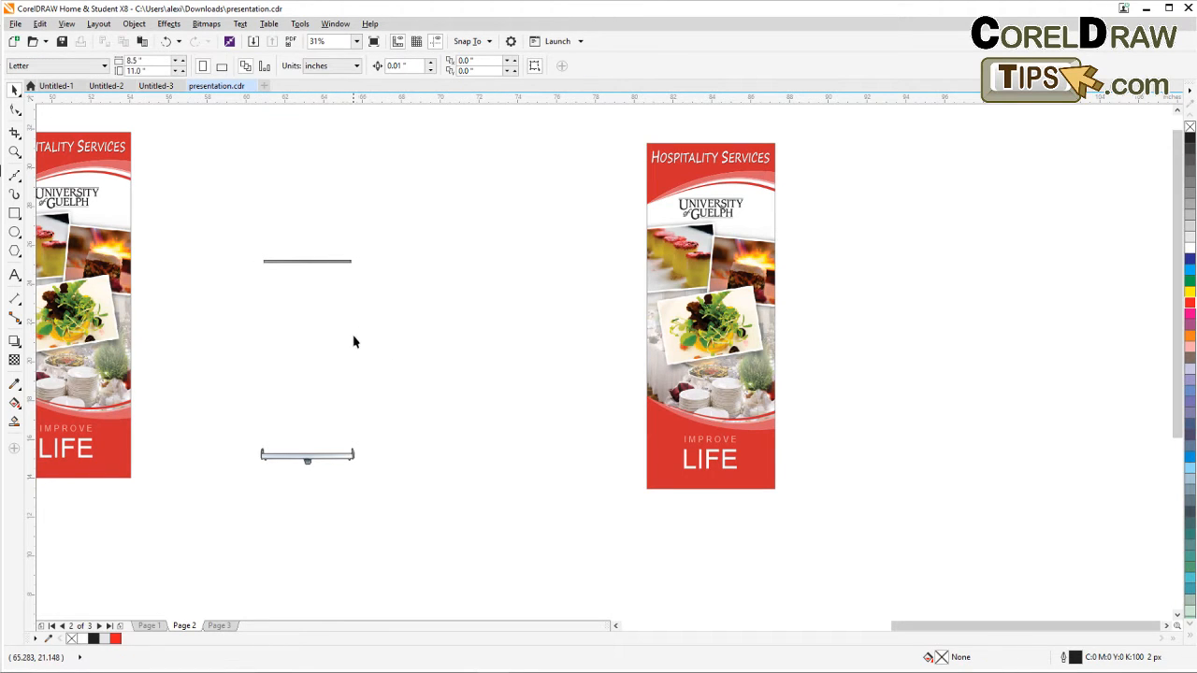
Move the top bar onto the top of the right Hospitality Services banner and the bottom bar under its bottom.
scroll(353, 339, "down", 2)
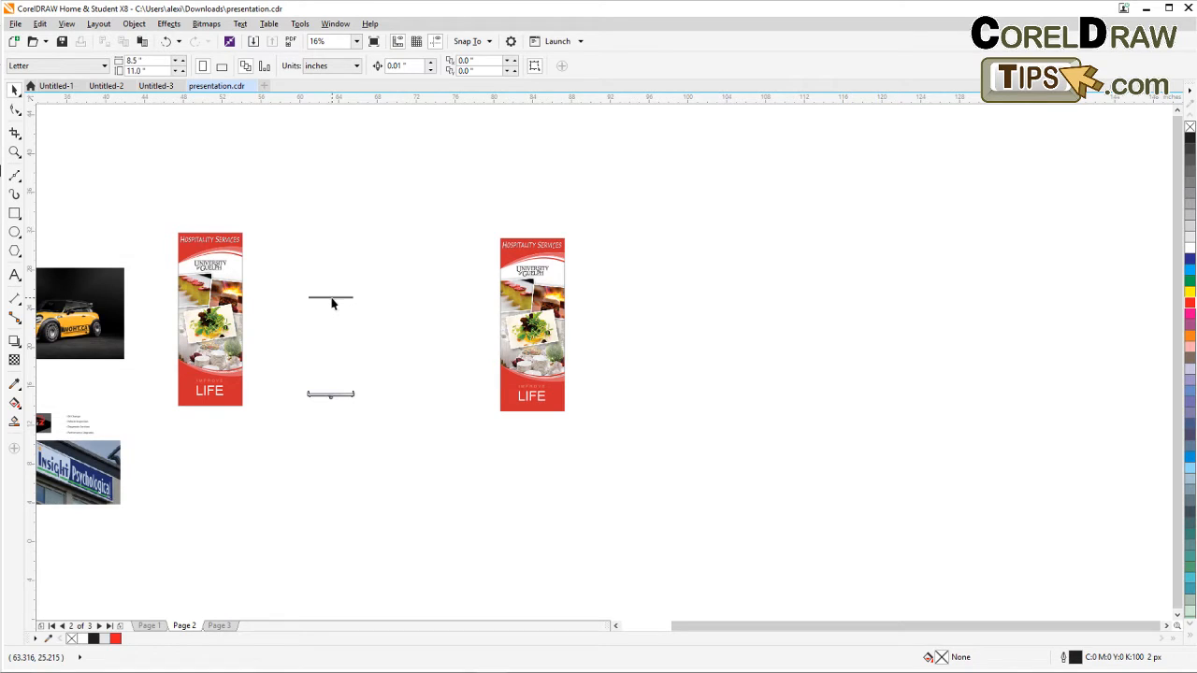
left_click_drag(331, 302, 519, 232)
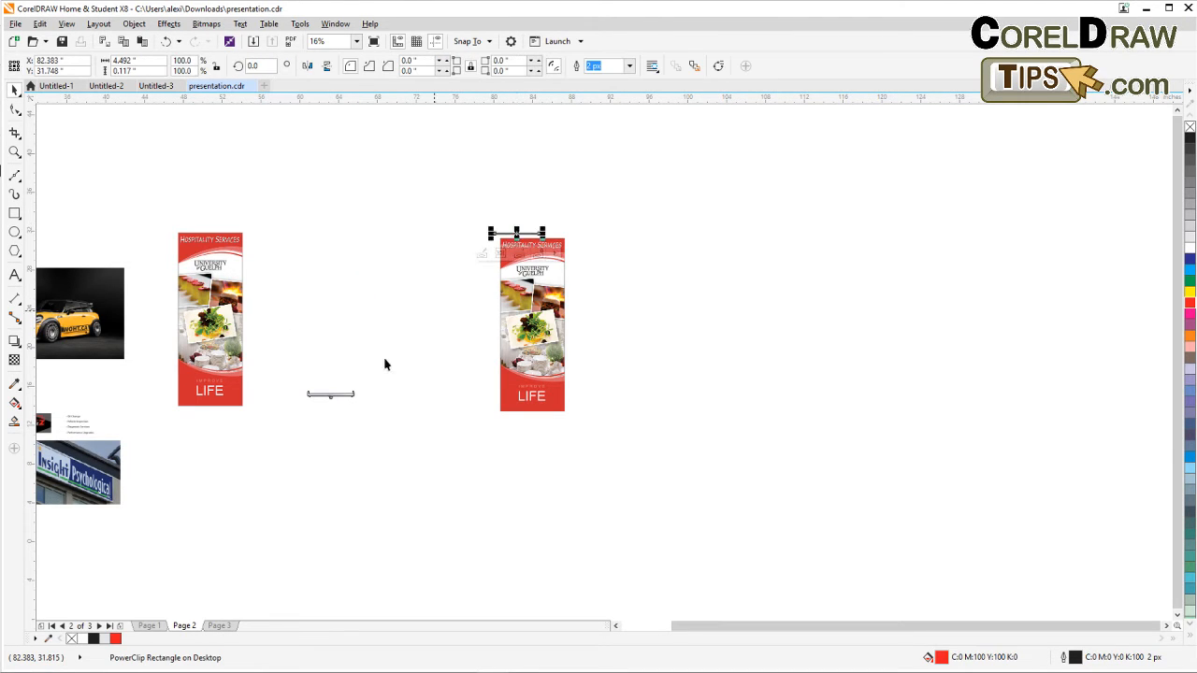
left_click_drag(343, 393, 533, 413)
Fit the top bar to the banner's top edge, stretching it across the banner's full width, and remove its outline.
scroll(520, 260, "up", 4)
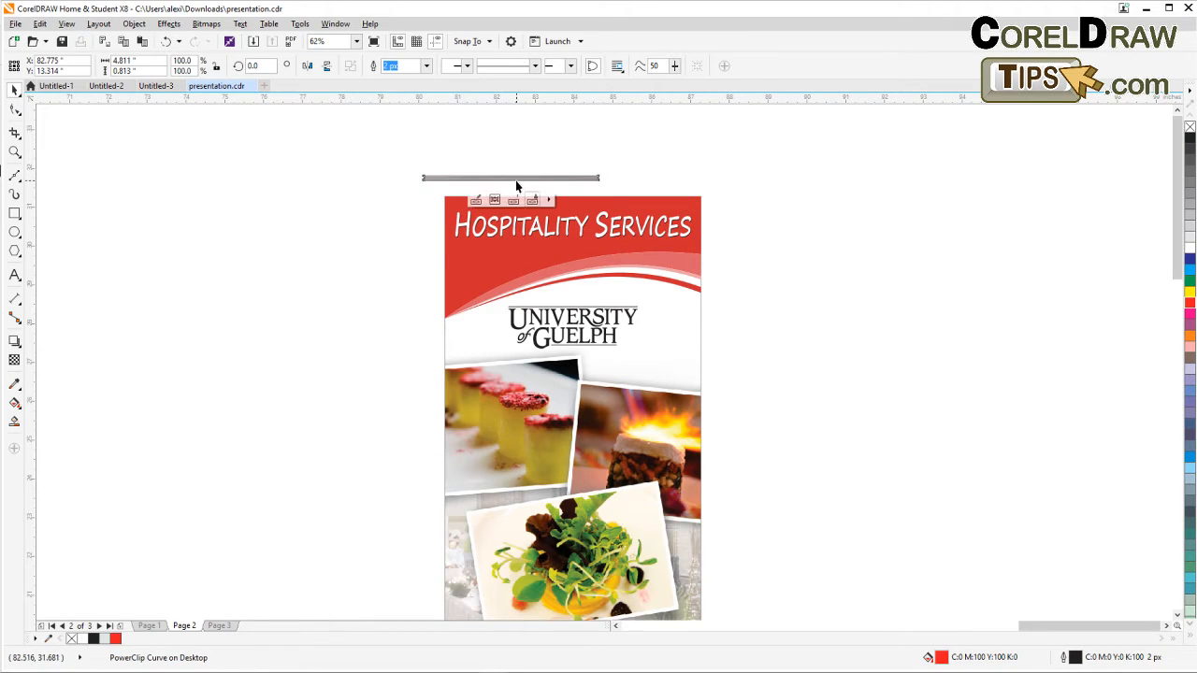
left_click_drag(517, 179, 534, 197)
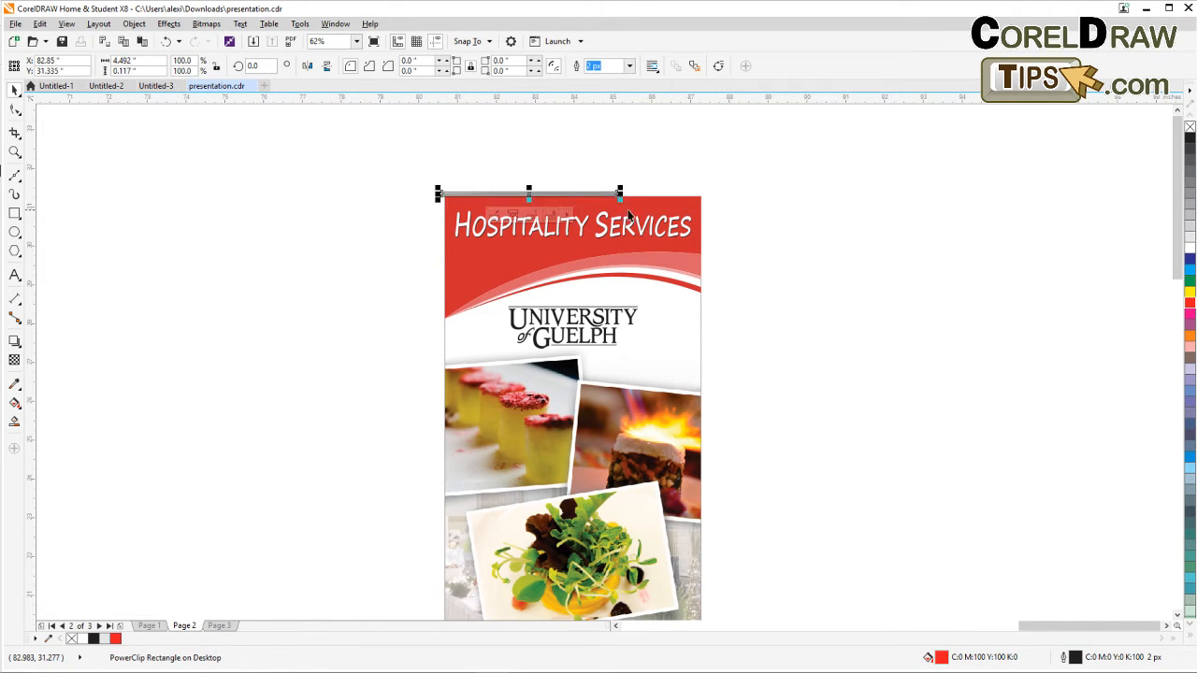
left_click_drag(617, 197, 715, 193)
scroll(711, 195, "up", 4)
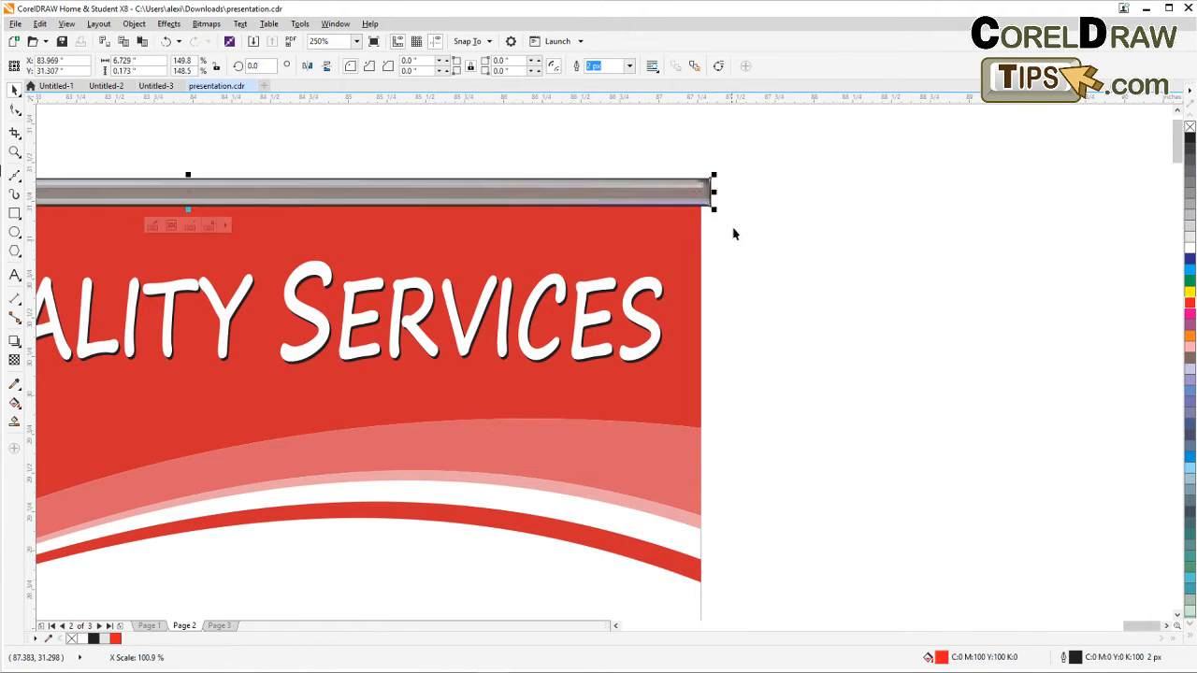
scroll(734, 233, "down", 2)
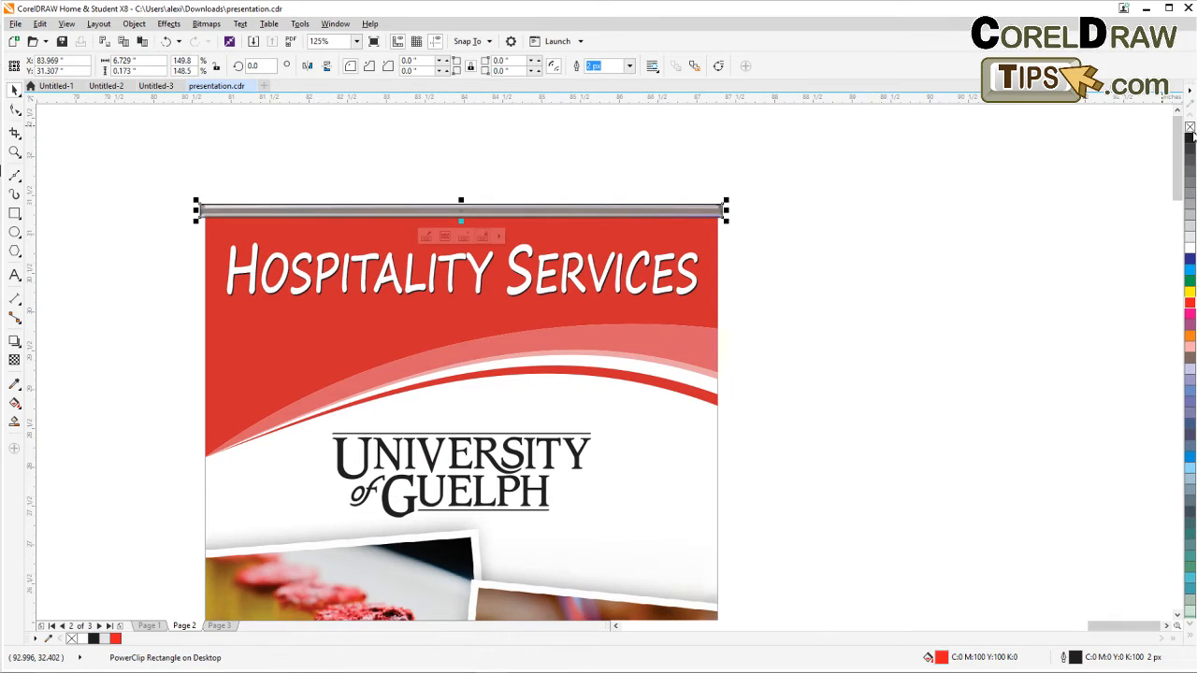
right_click(1190, 129)
left_click(948, 225)
Scale the bottom bar to about 145% so it spans the banner's width, and align it under the banner's bottom edge.
scroll(666, 230, "down", 1)
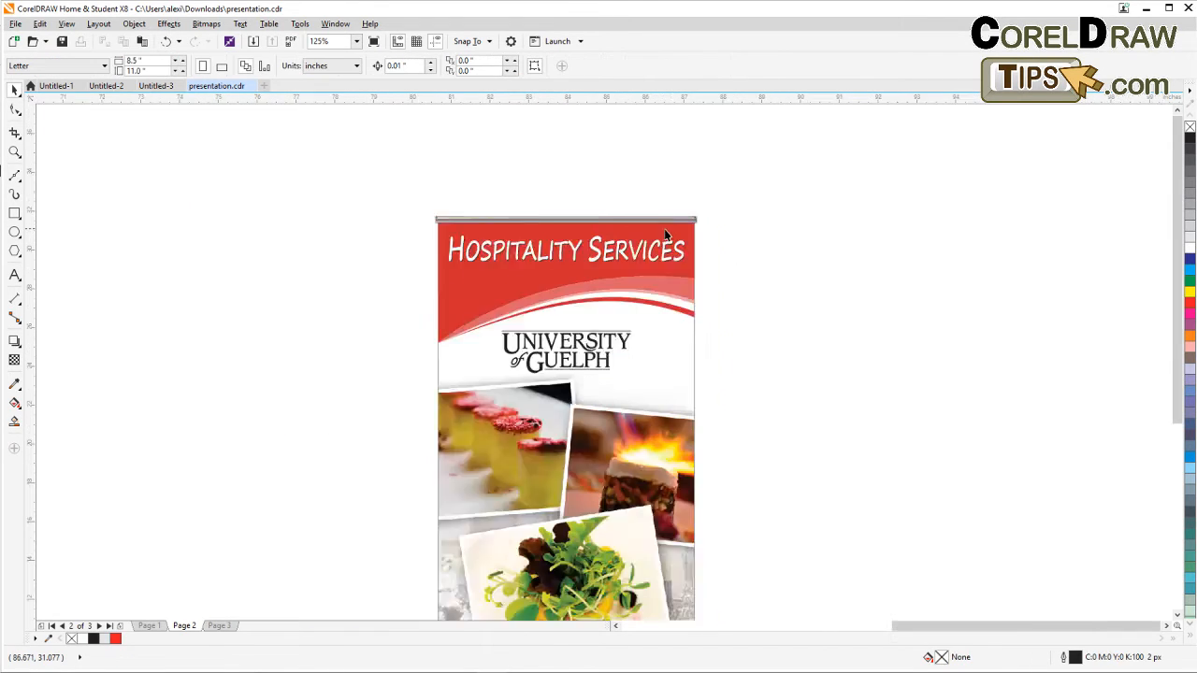
scroll(665, 230, "down", 1)
left_click_drag(698, 525, 578, 329)
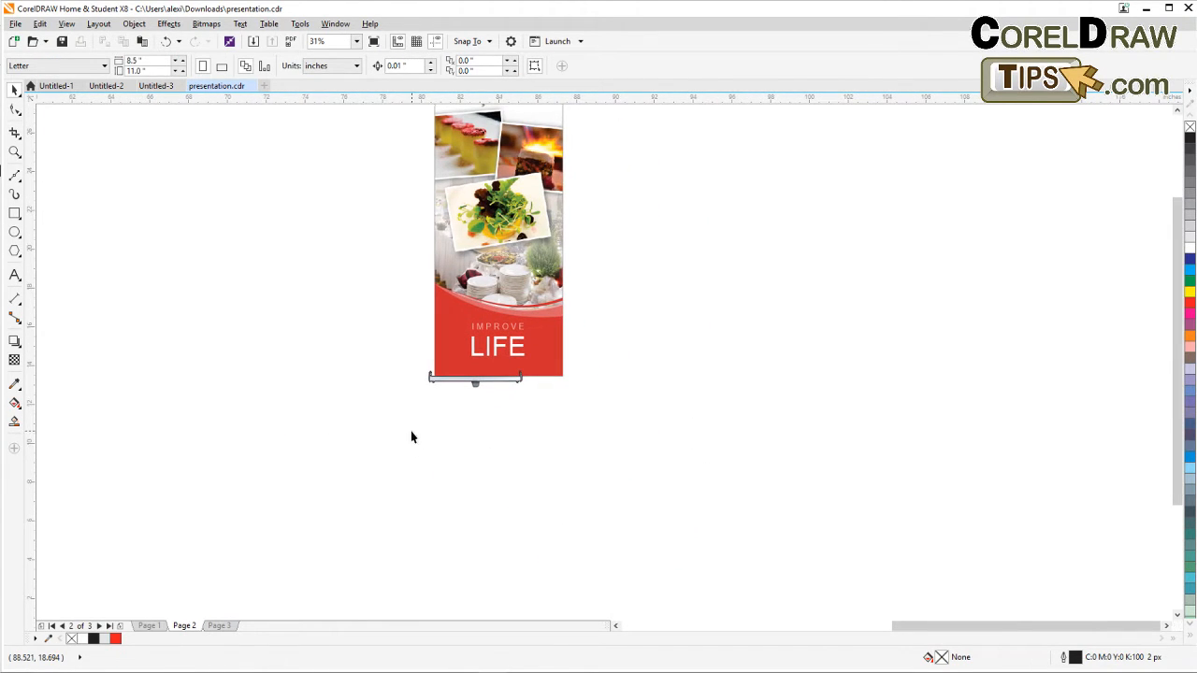
scroll(438, 415, "up", 1)
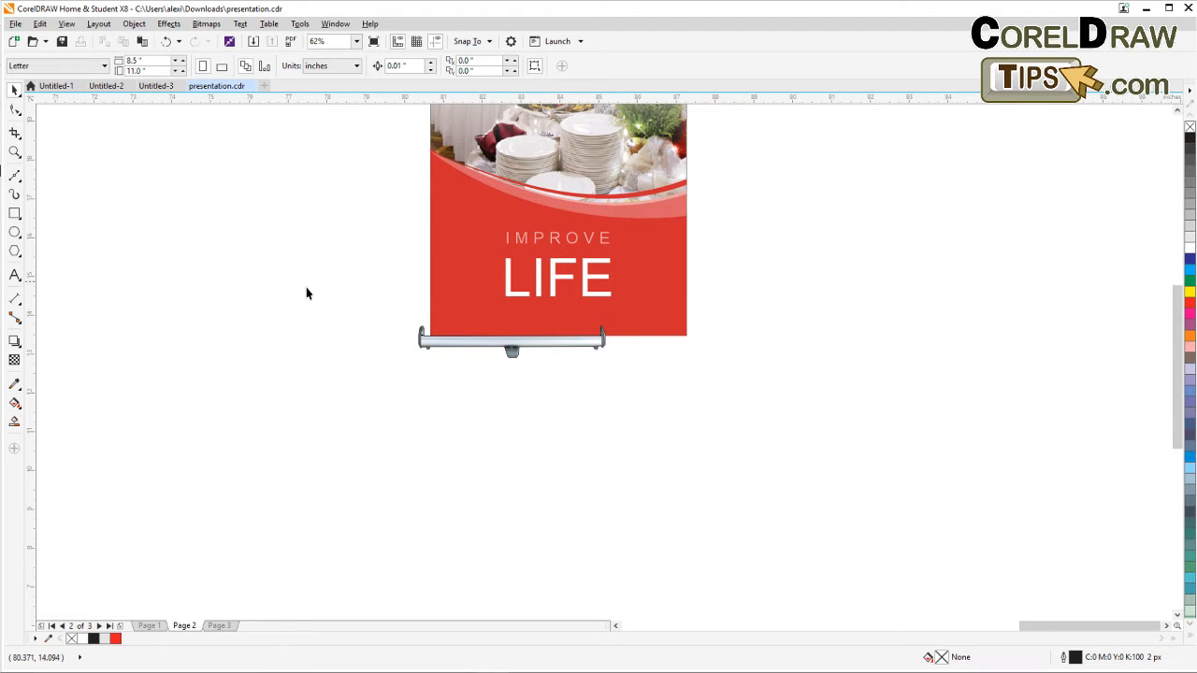
left_click_drag(391, 312, 643, 402)
left_click_drag(608, 361, 695, 404)
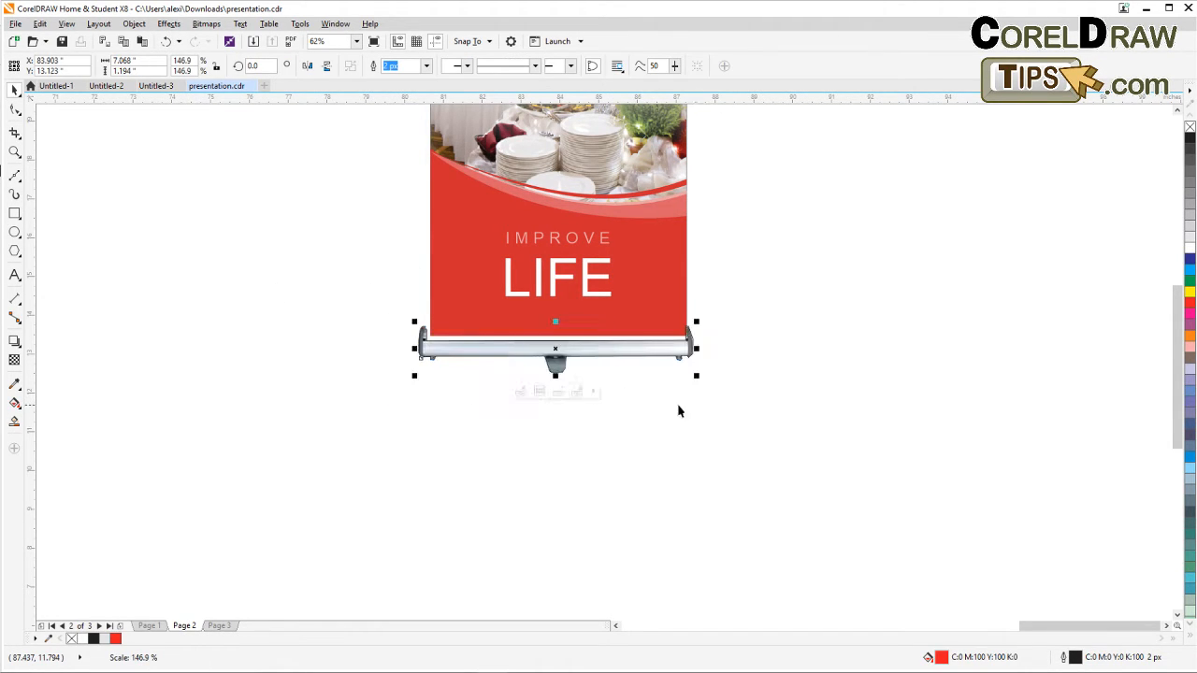
scroll(521, 382, "up", 2)
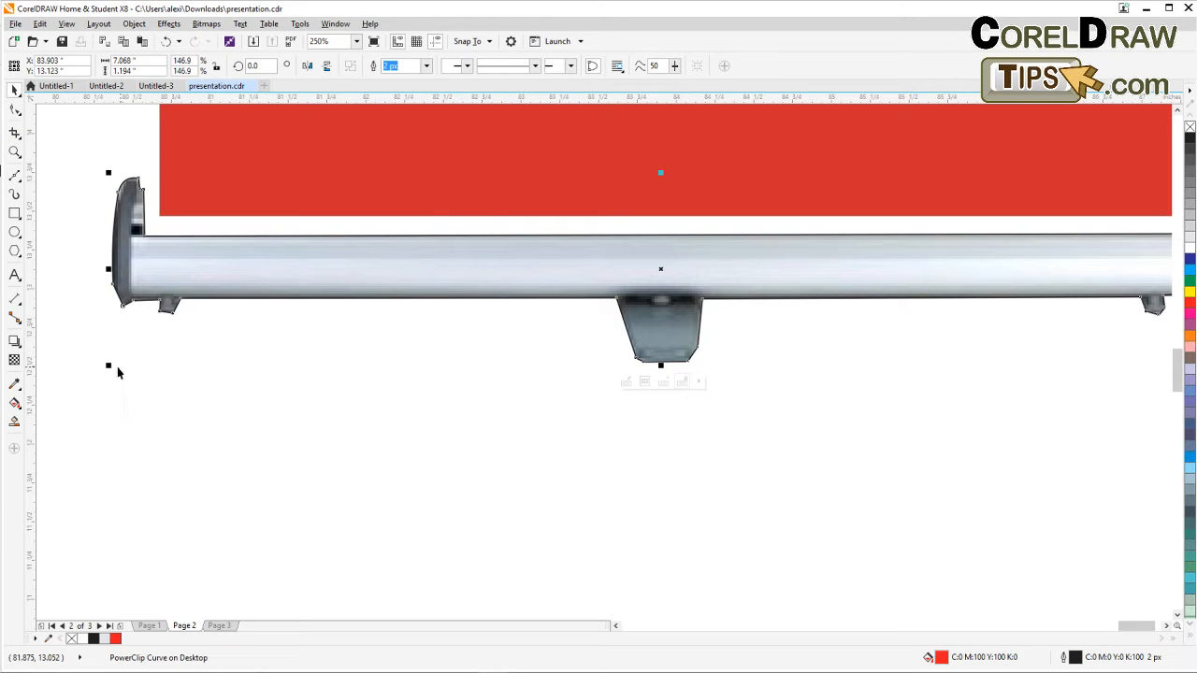
left_click_drag(110, 368, 112, 366)
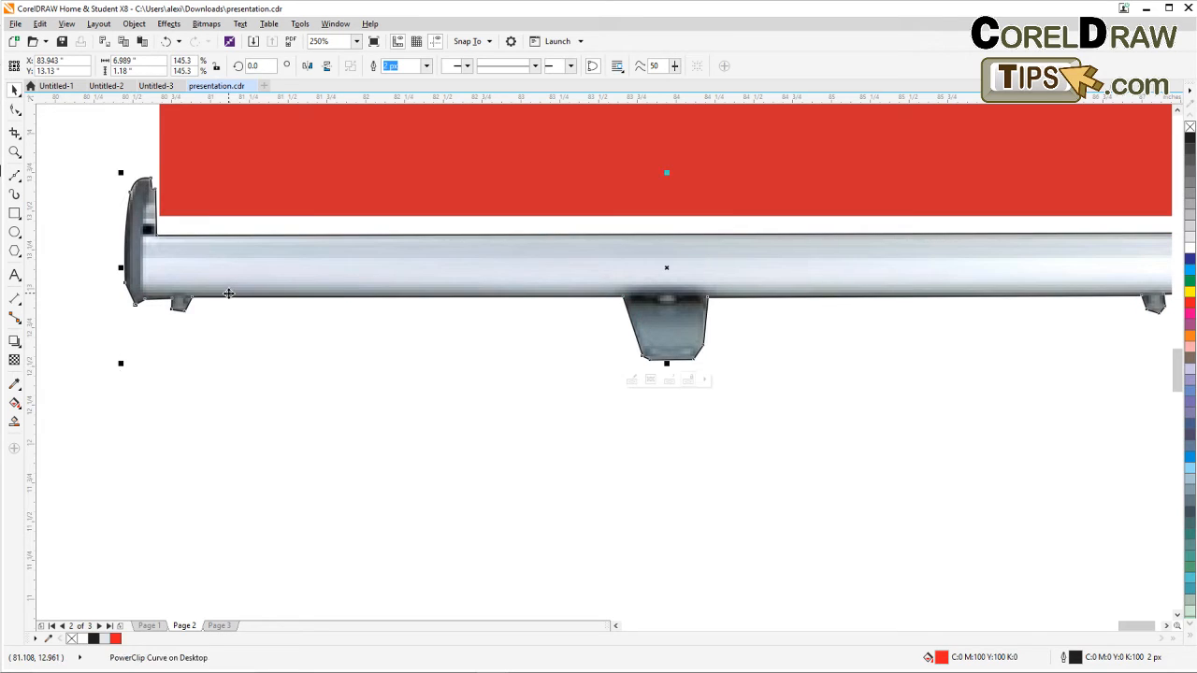
left_click_drag(232, 297, 231, 275)
scroll(231, 275, "down", 1)
left_click_drag(364, 317, 292, 350)
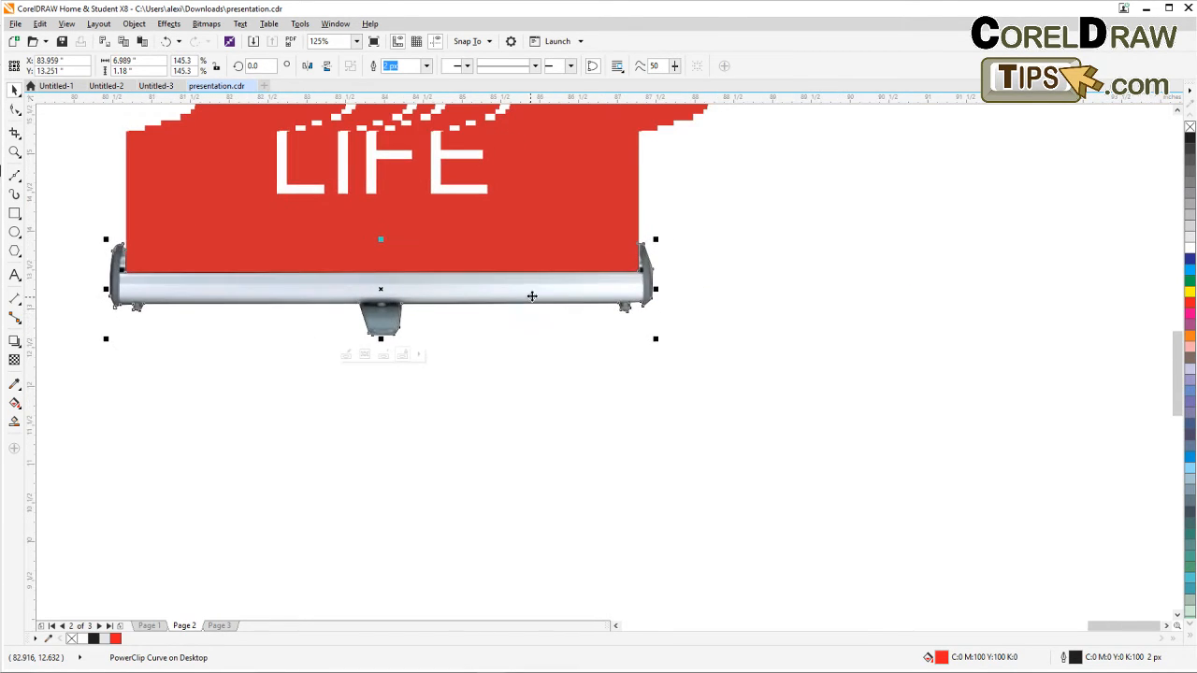
scroll(534, 297, "up", 1)
scroll(769, 305, "down", 1)
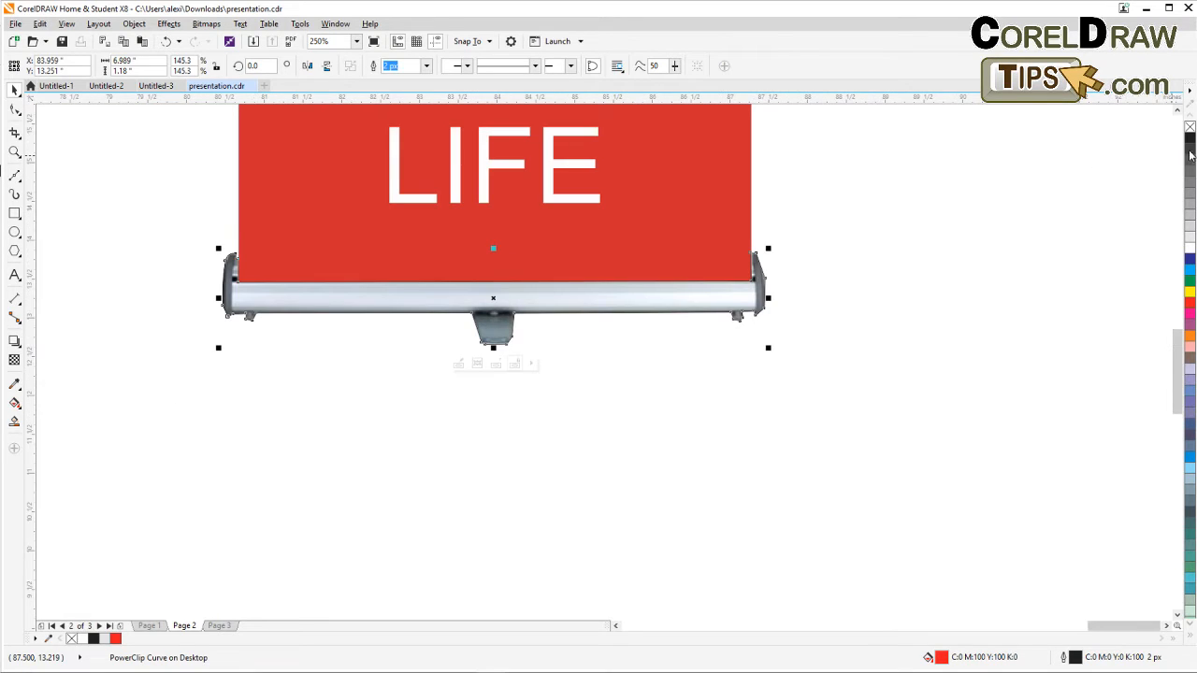
left_click(700, 334)
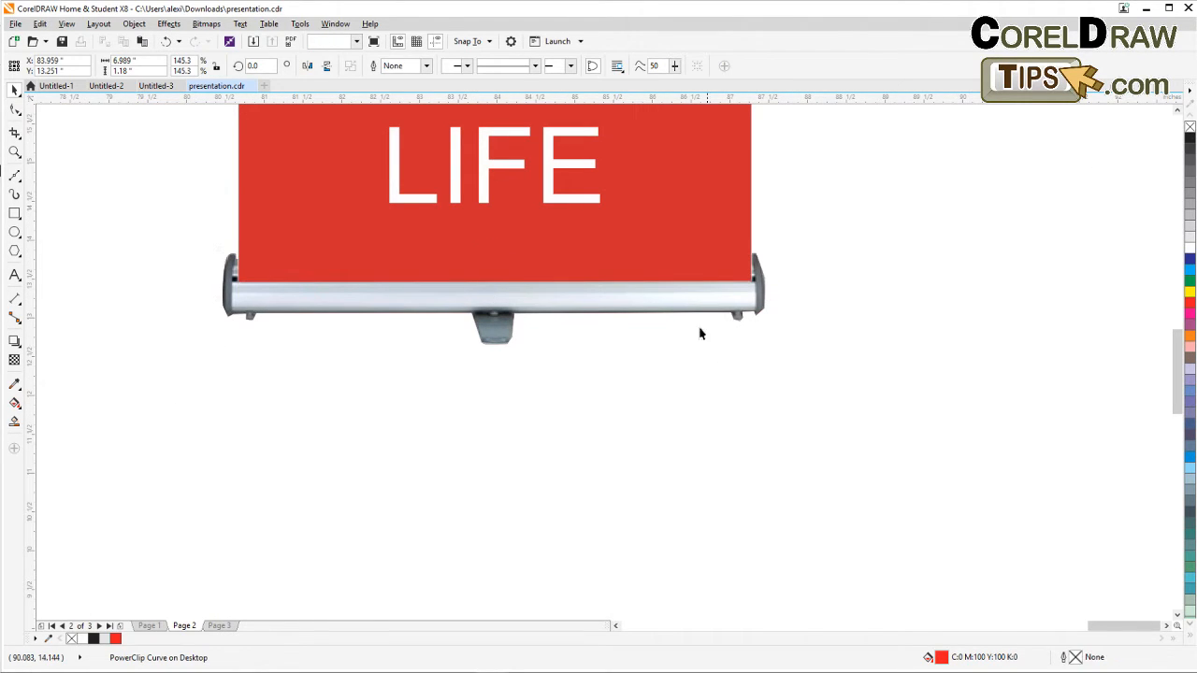
Add a drop shadow beneath the bottom bar with the Drop Shadow tool.
left_click(667, 302)
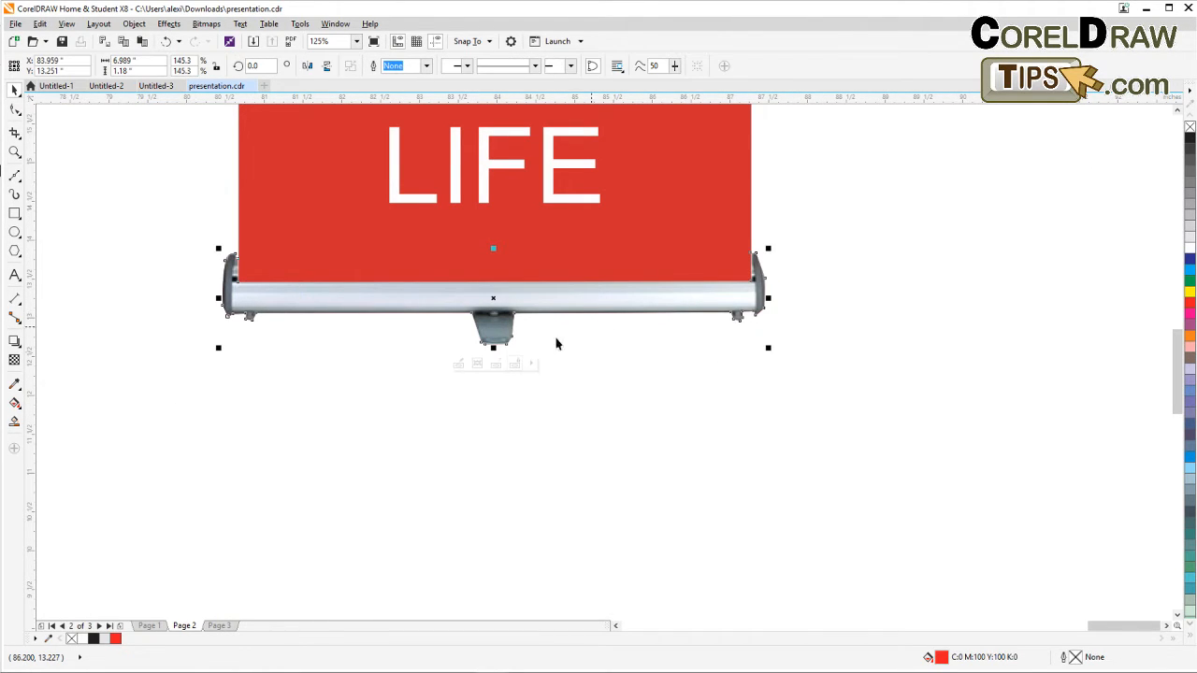
left_click(16, 346)
left_click(84, 339)
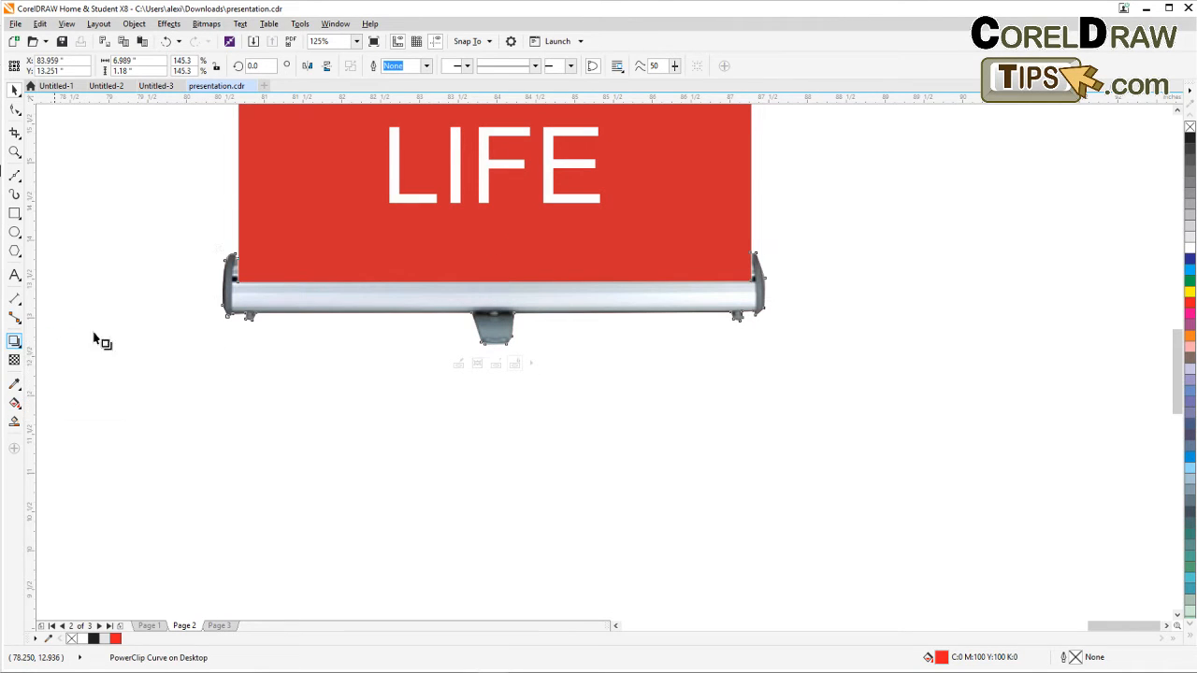
left_click_drag(493, 297, 537, 347)
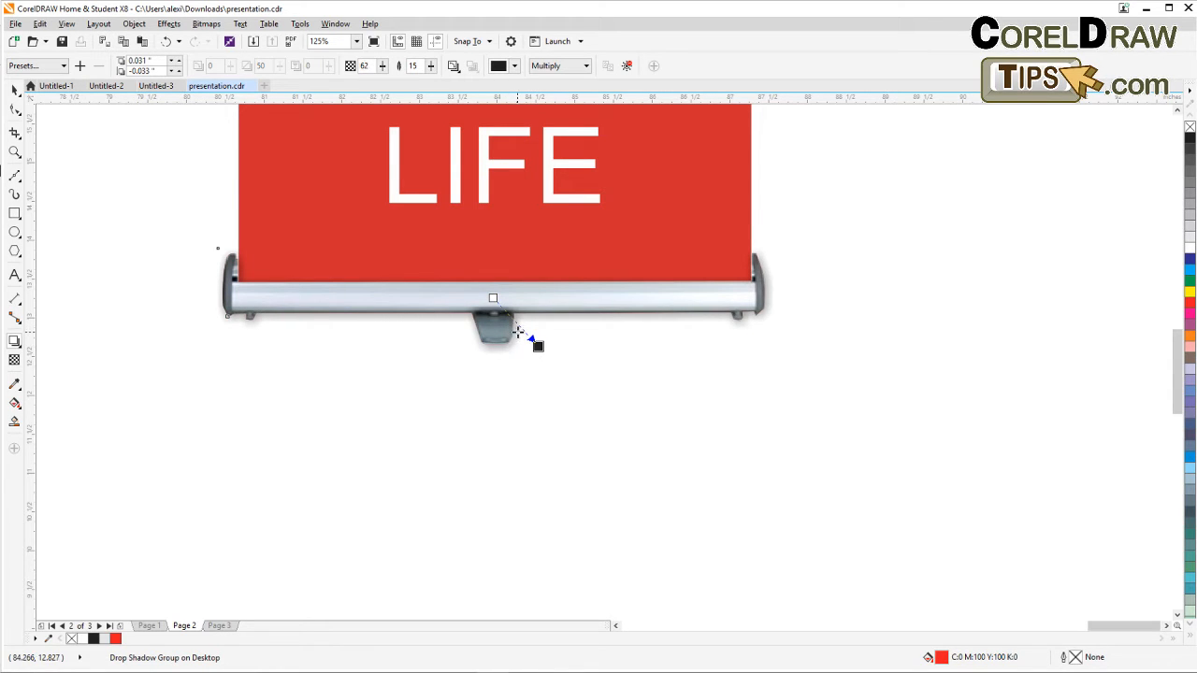
scroll(514, 334, "down", 1)
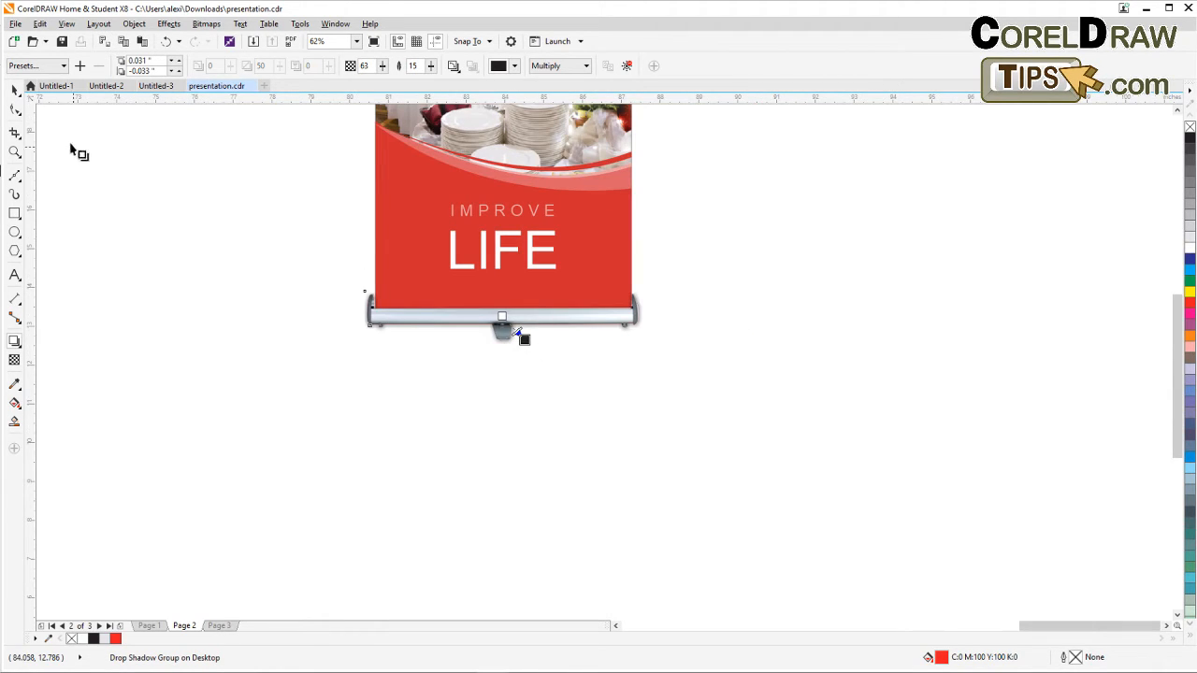
Examine the finished roll-up banner mockup with its top bar, bottom stand and shadow.
left_click(14, 88)
left_click(193, 195)
scroll(193, 195, "down", 2)
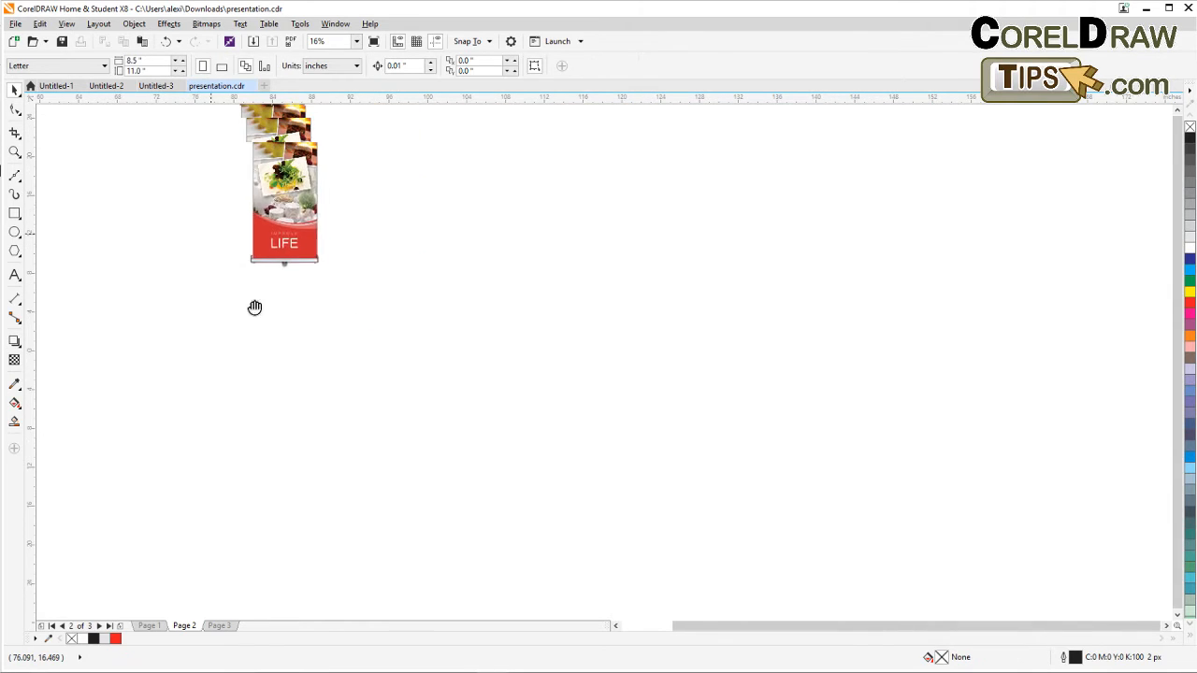
left_click(14, 152)
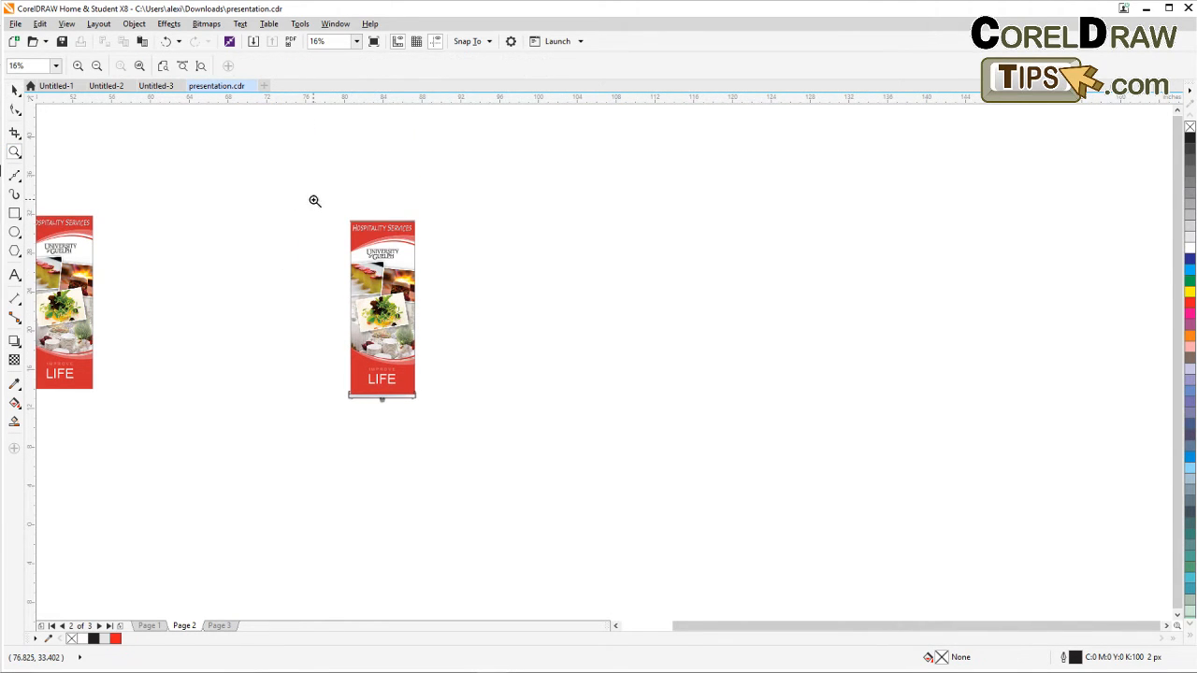
left_click_drag(314, 200, 476, 433)
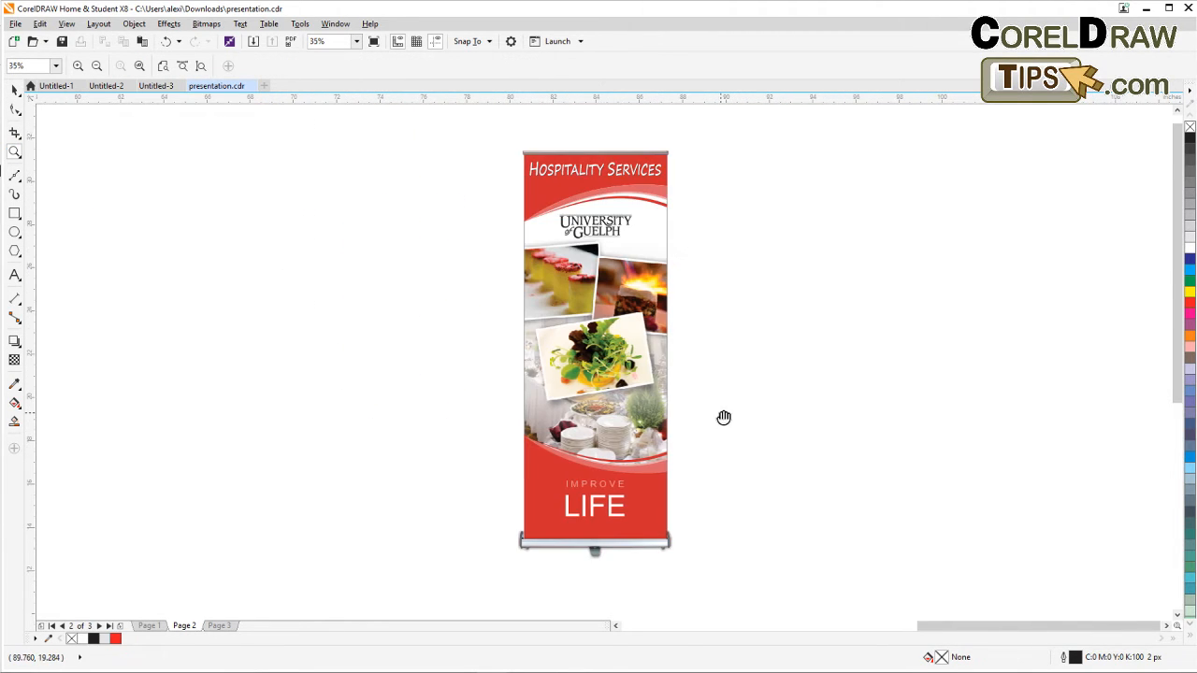
left_click_drag(723, 417, 598, 406)
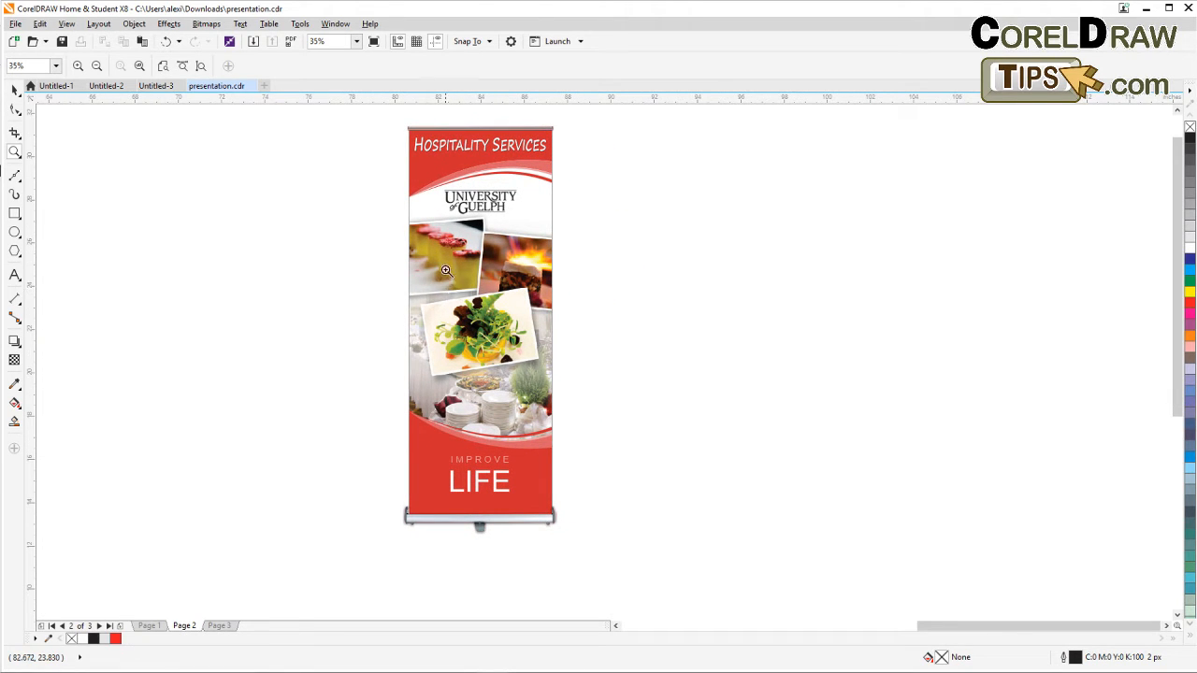
left_click_drag(390, 120, 564, 535)
left_click_drag(609, 503, 346, 491)
scroll(348, 486, "down", 2)
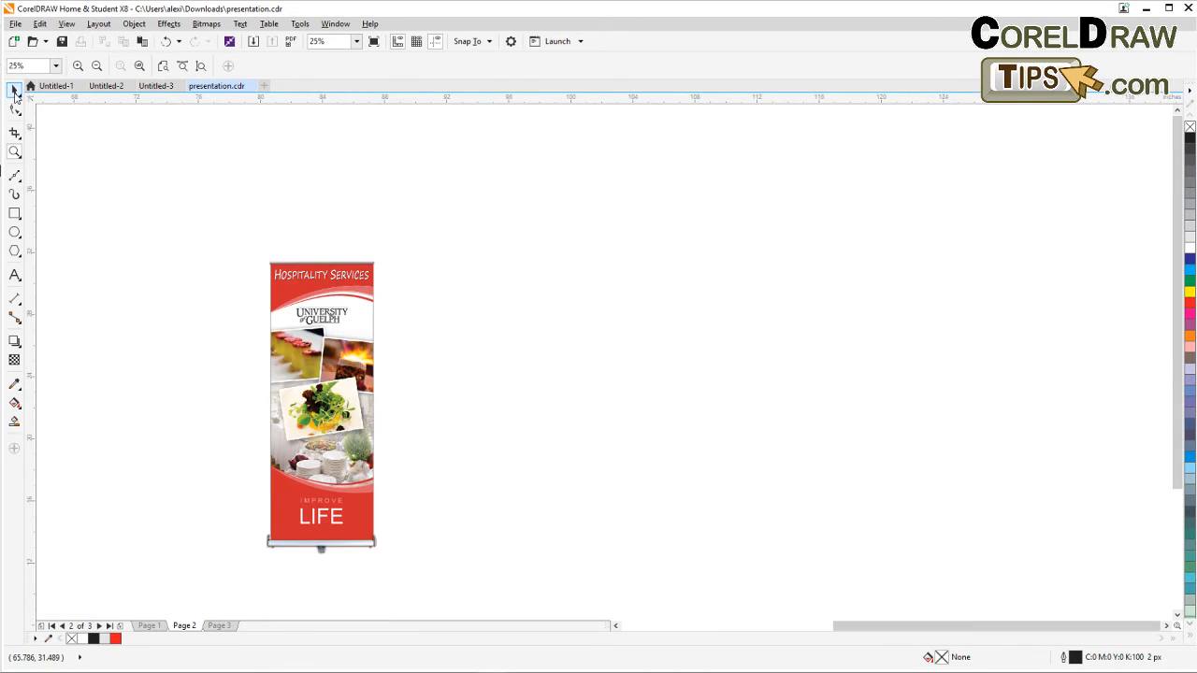
Place the plain Hospitality Services banner beside the roll-up stand mockup for comparison.
left_click(15, 90)
left_click_drag(184, 355, 381, 324)
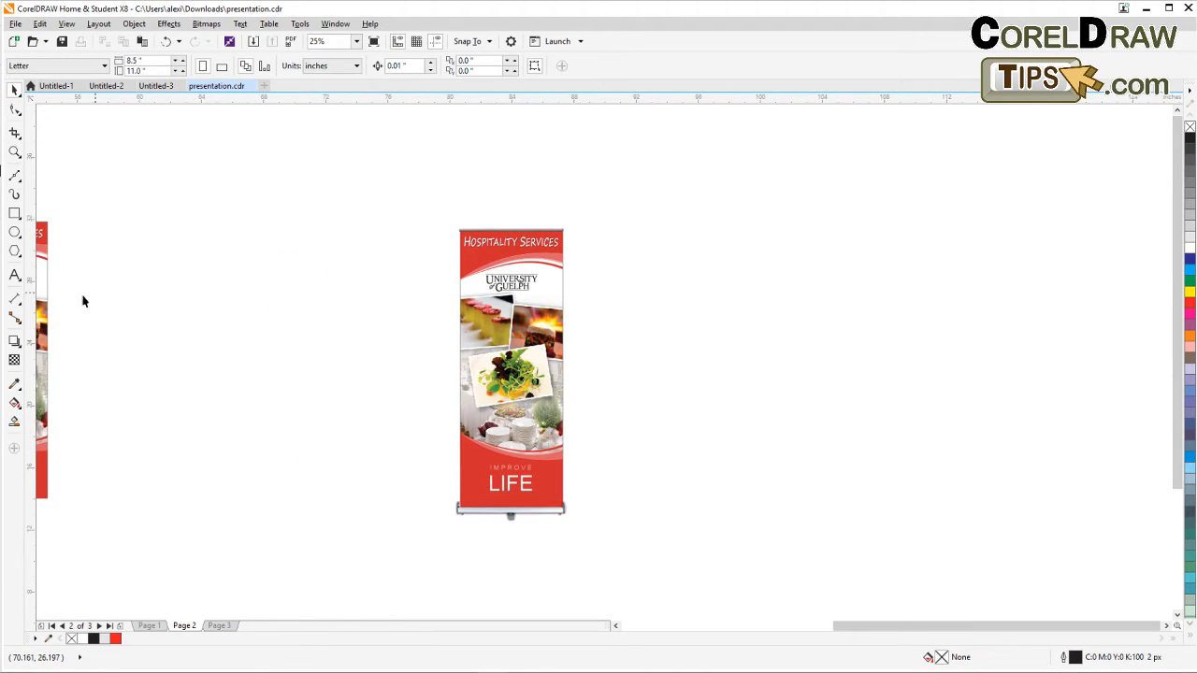
left_click(43, 311)
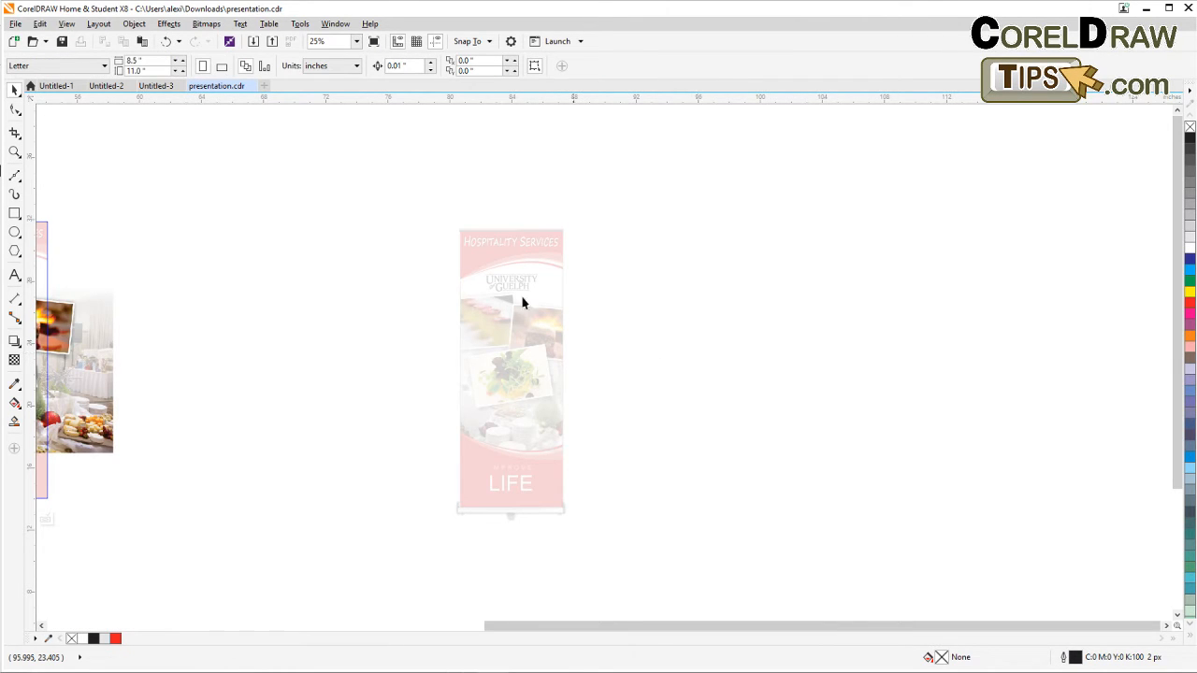
left_click(325, 218, "ctrl")
left_click(199, 293)
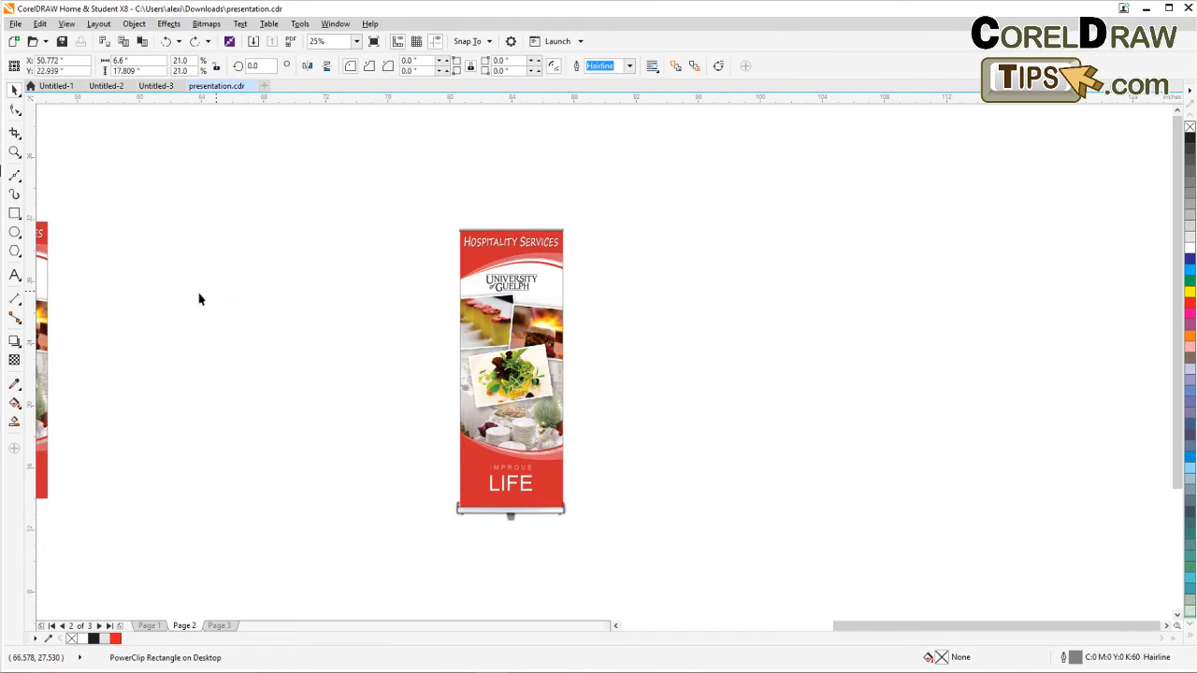
left_click_drag(51, 317, 714, 334)
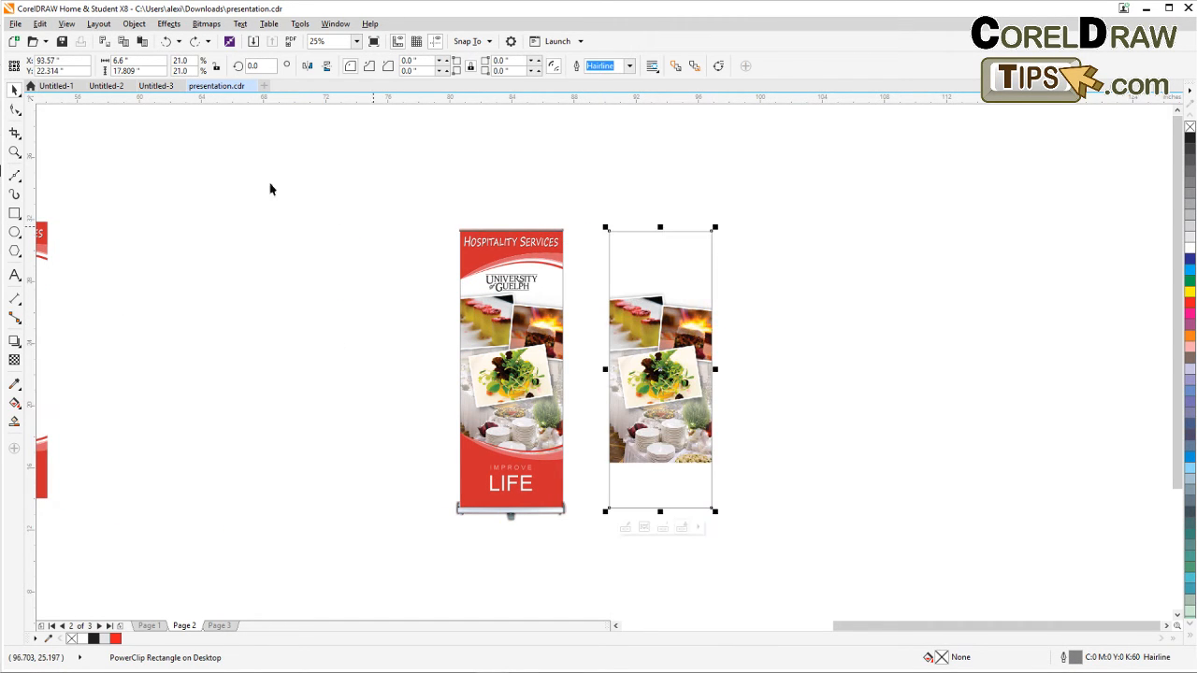
left_click(311, 219)
key("ctrl+z")
left_click_drag(279, 275, 506, 248)
left_click_drag(147, 165, 353, 509)
left_click_drag(230, 413, 604, 420)
key("Escape")
Compare the plain banner with the stand mockup and browse page 2 to the yellow car photos.
left_click(14, 152)
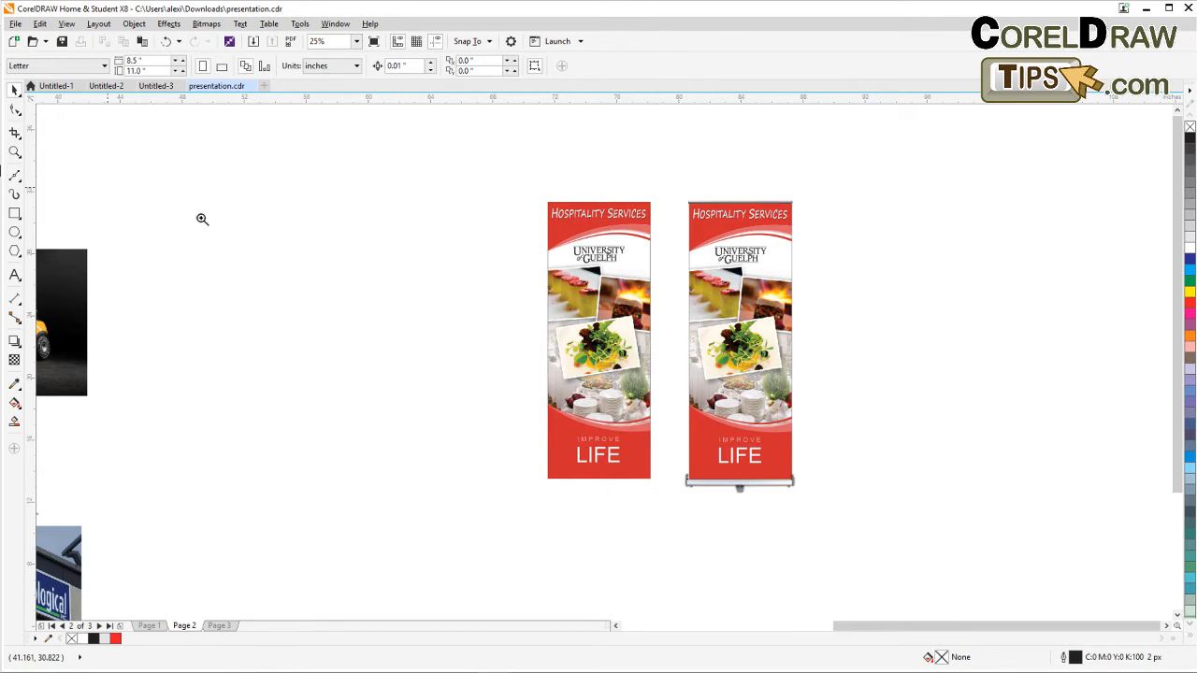
left_click_drag(501, 190, 829, 526)
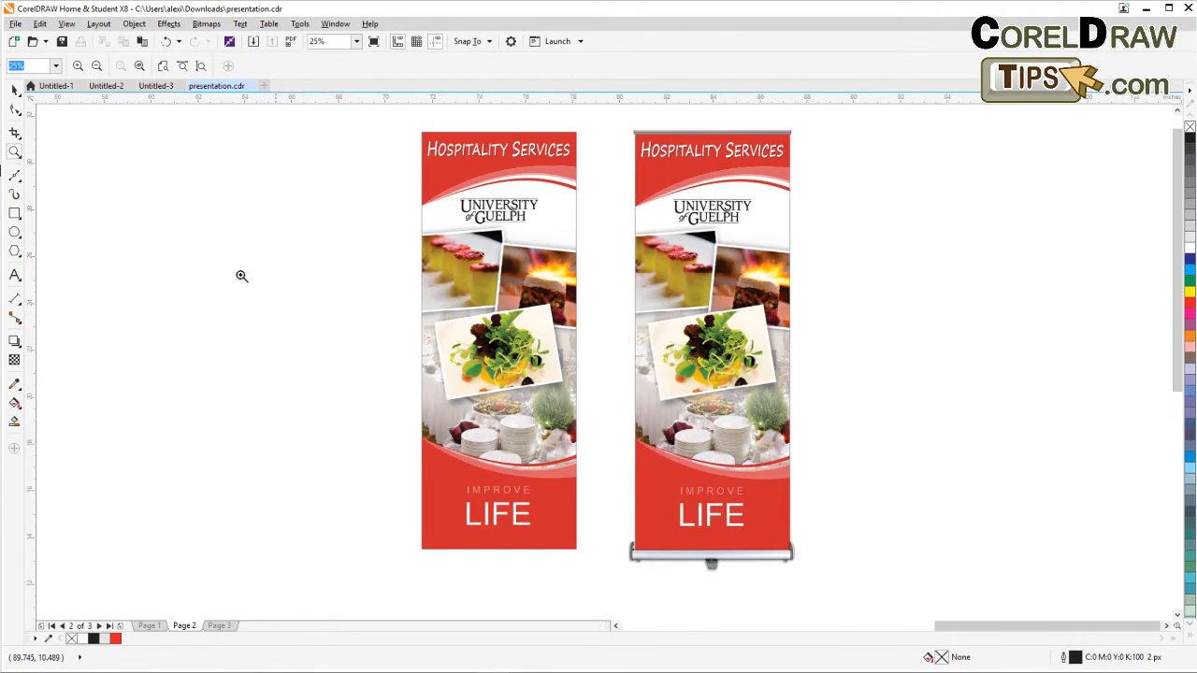
left_click(15, 90)
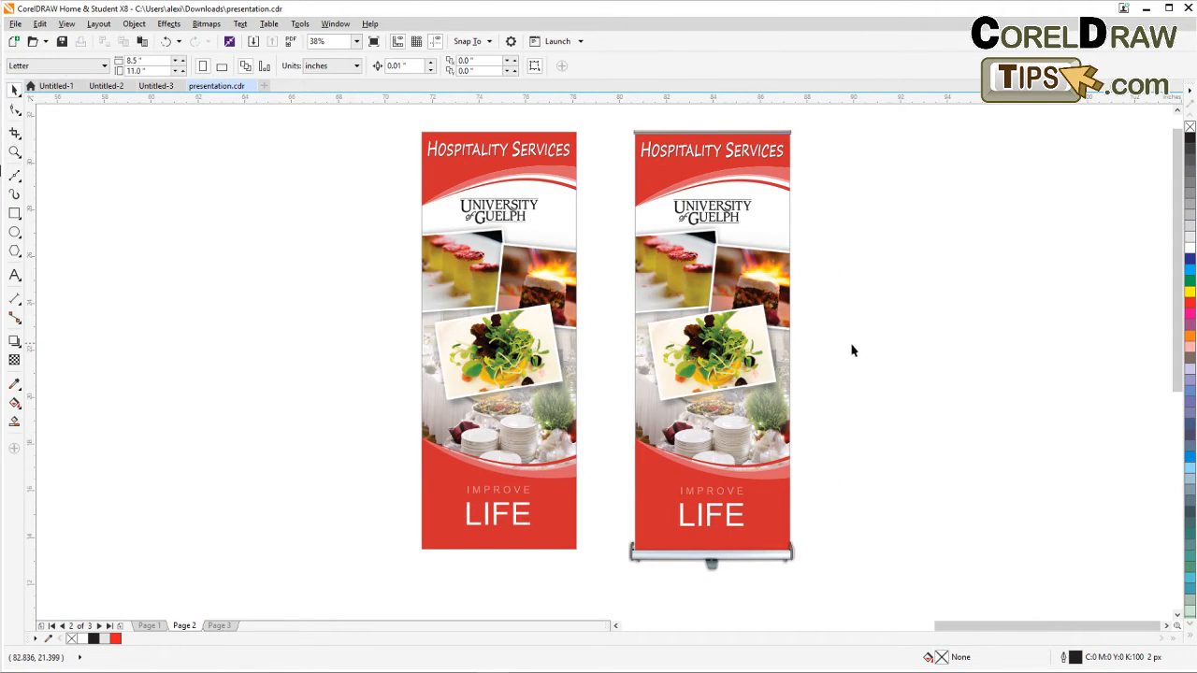
left_click_drag(851, 350, 744, 342)
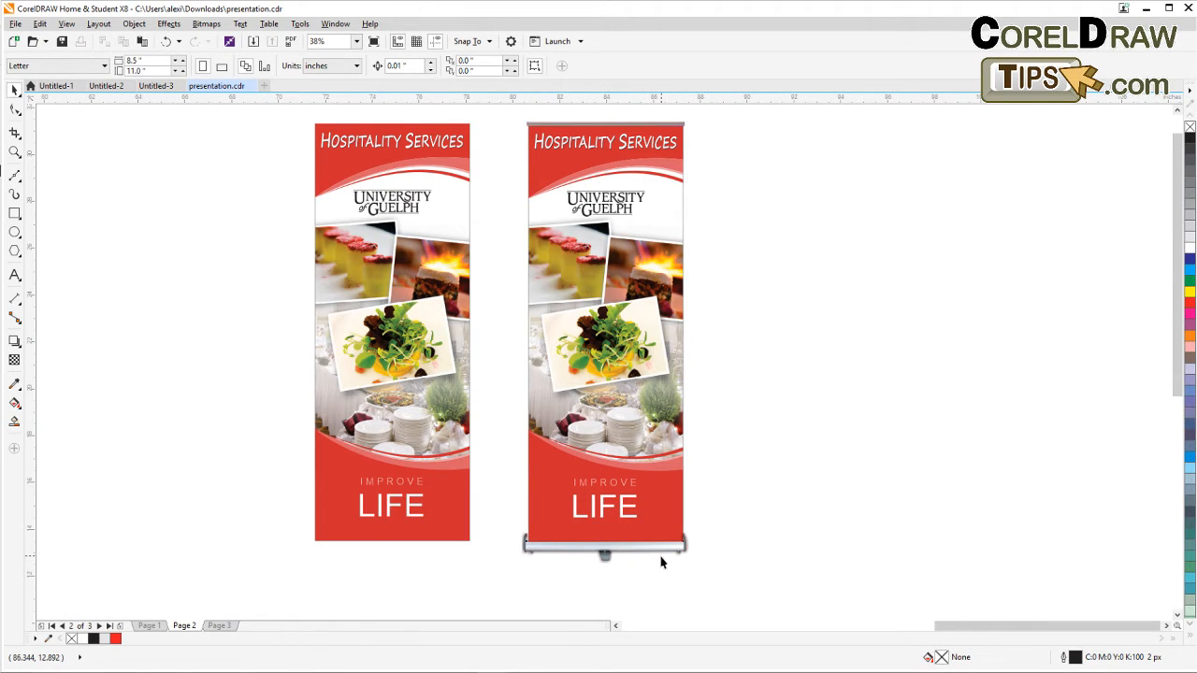
scroll(660, 562, "up", 2)
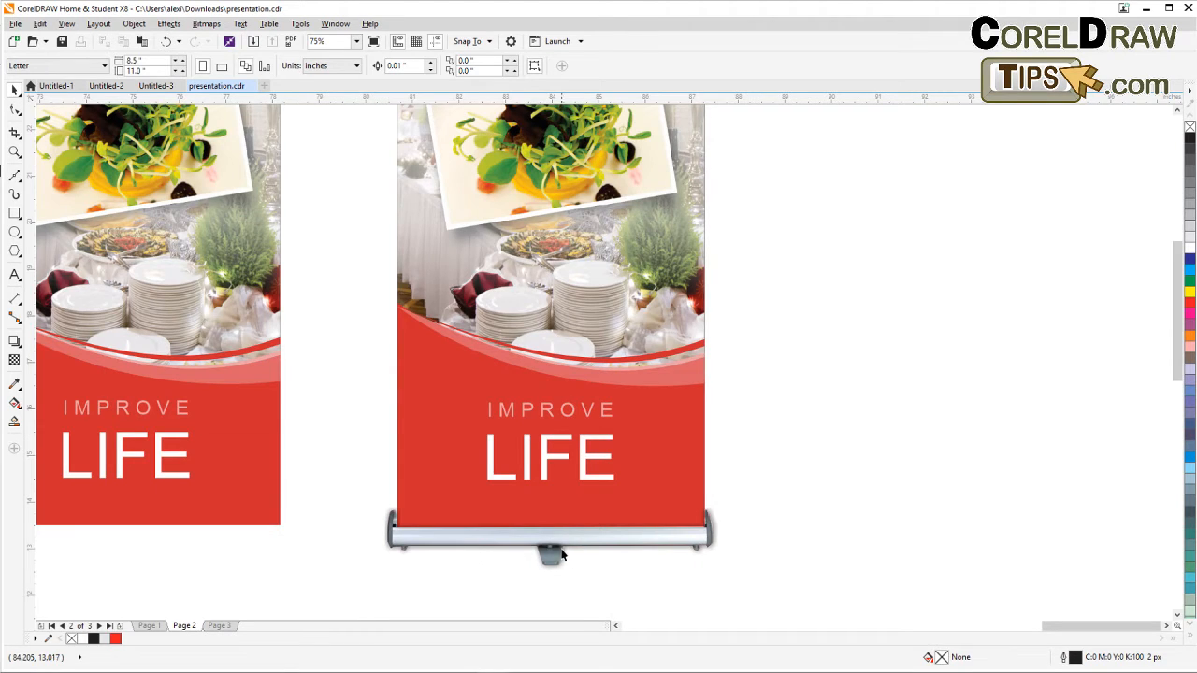
scroll(562, 552, "down", 2)
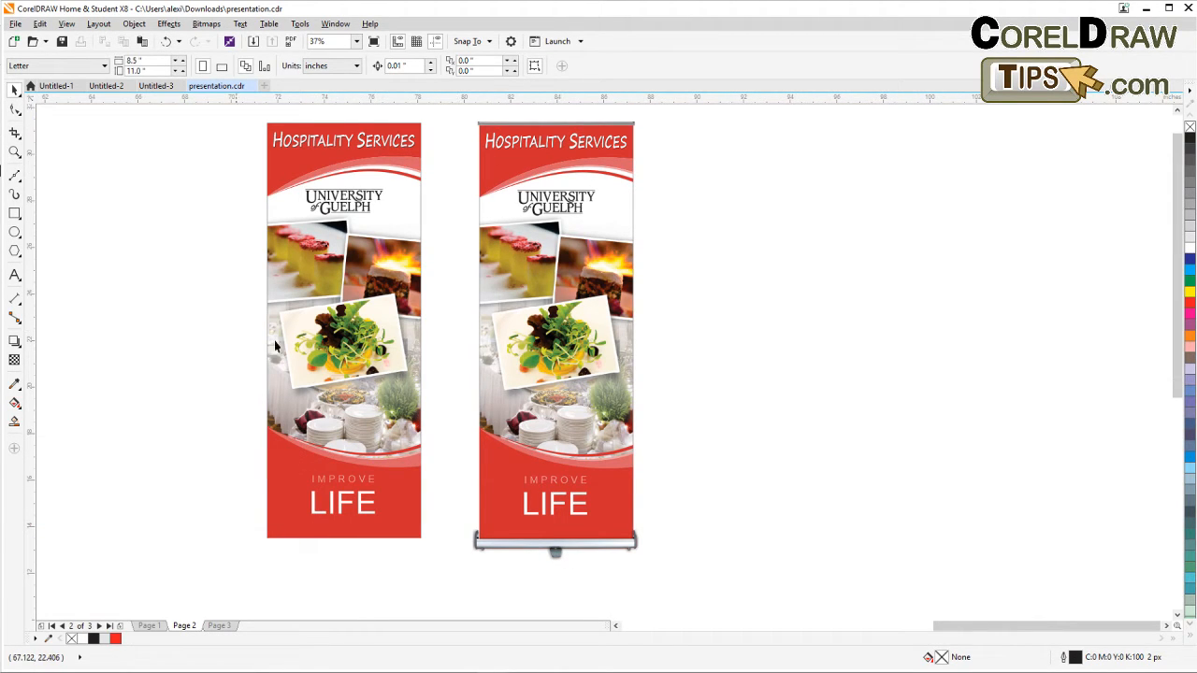
scroll(275, 346, "down", 2)
scroll(405, 333, "left", 3)
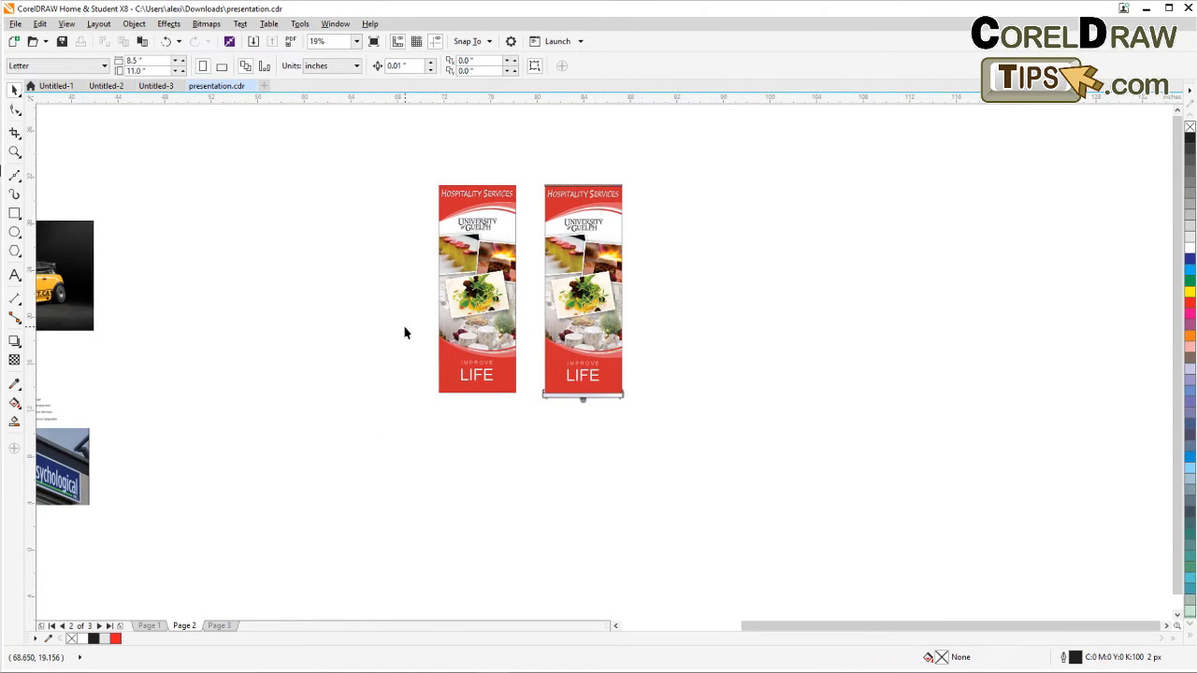
scroll(405, 333, "down", 1)
scroll(405, 333, "left", 3)
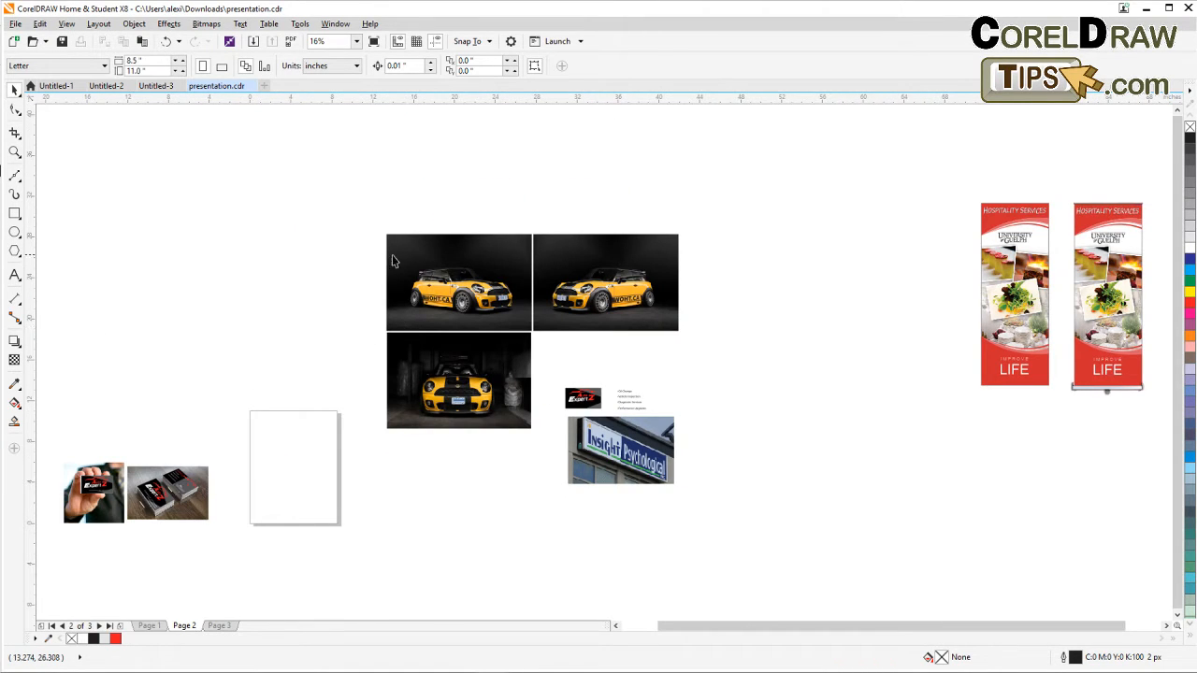
scroll(591, 345, "up", 2)
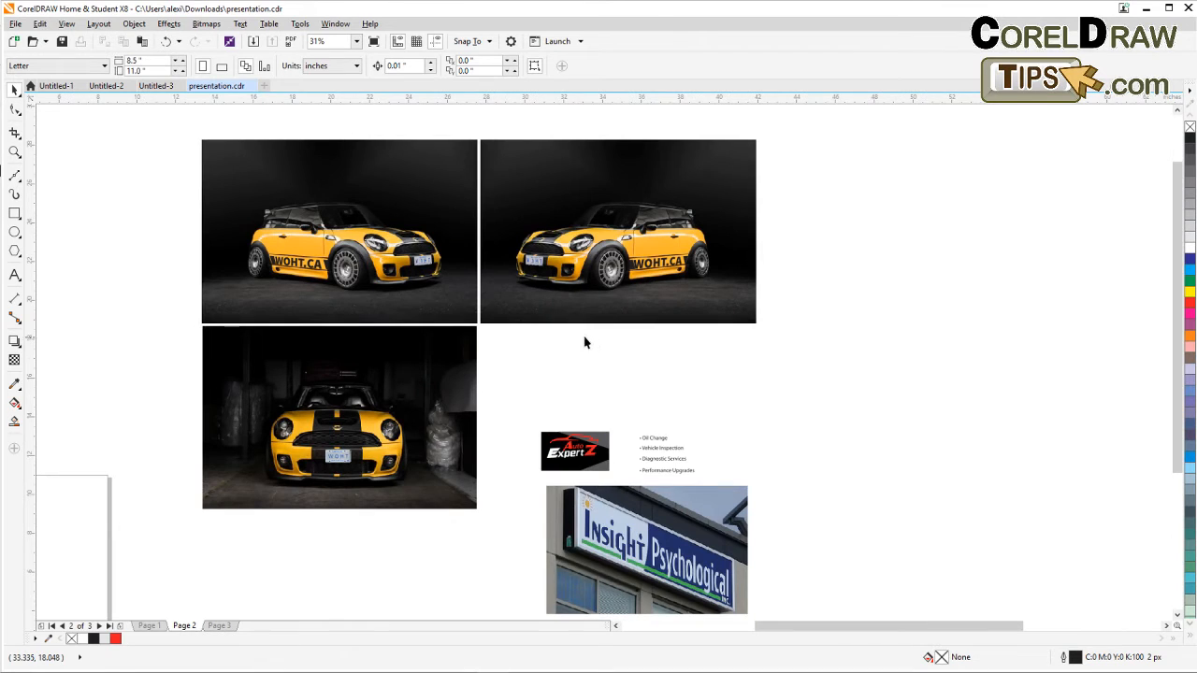
scroll(328, 268, "up", 2)
scroll(308, 252, "left", 2)
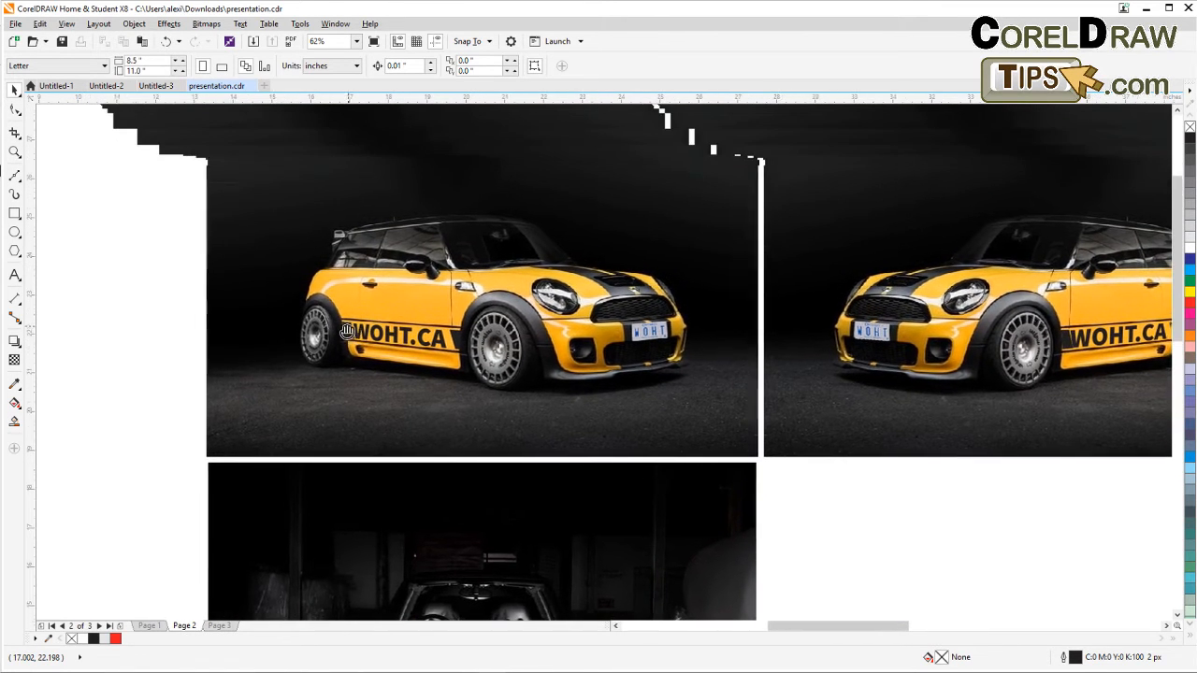
left_click_drag(362, 334, 291, 347)
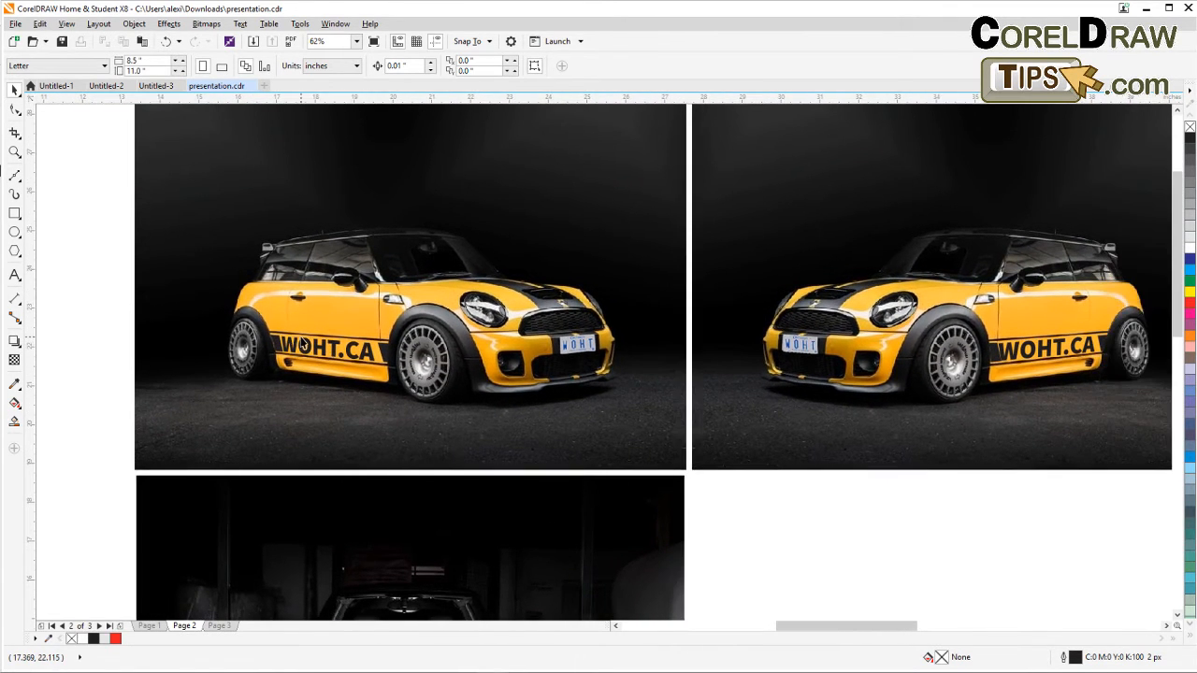
scroll(224, 359, "down", 2)
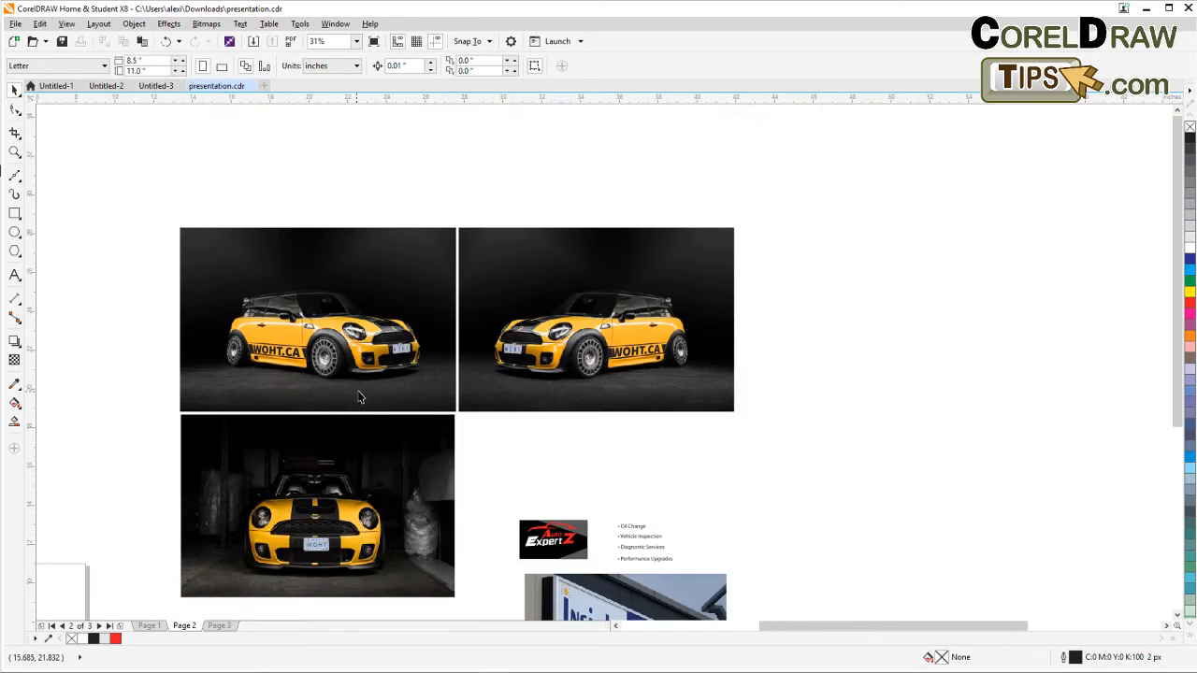
scroll(242, 359, "up", 2)
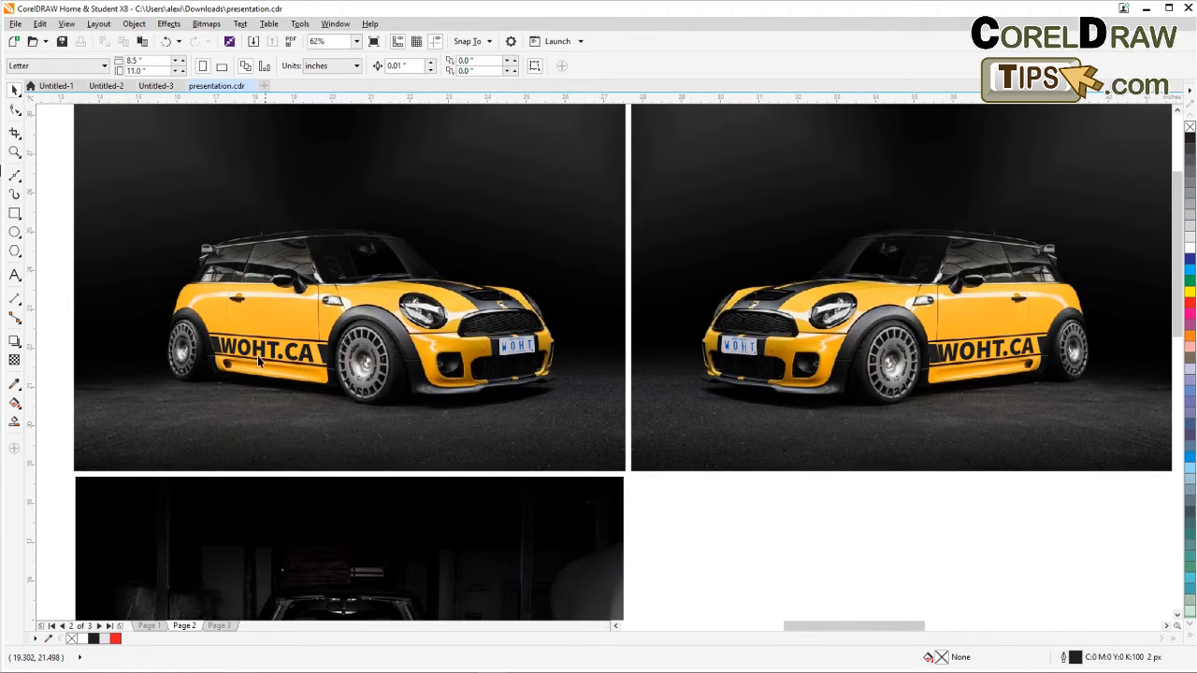
scroll(317, 365, "left", 3)
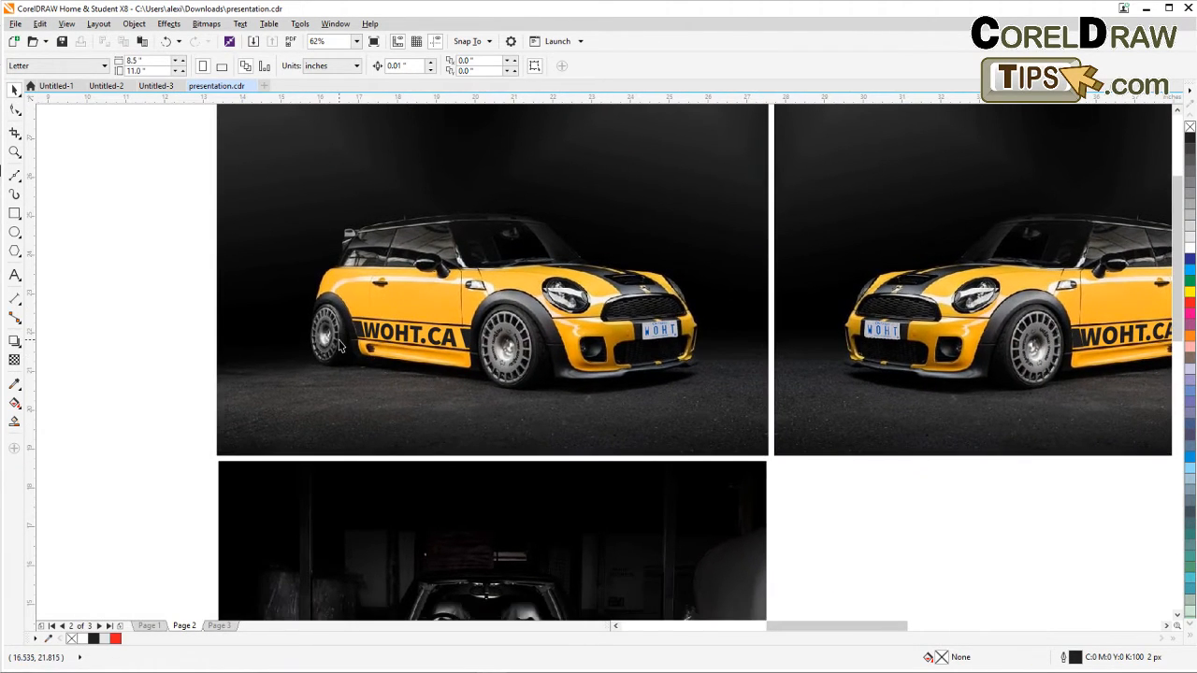
Try moving the WOHT.CA lettering objects off the left car photo and undo the move.
left_click_drag(192, 282, 457, 368)
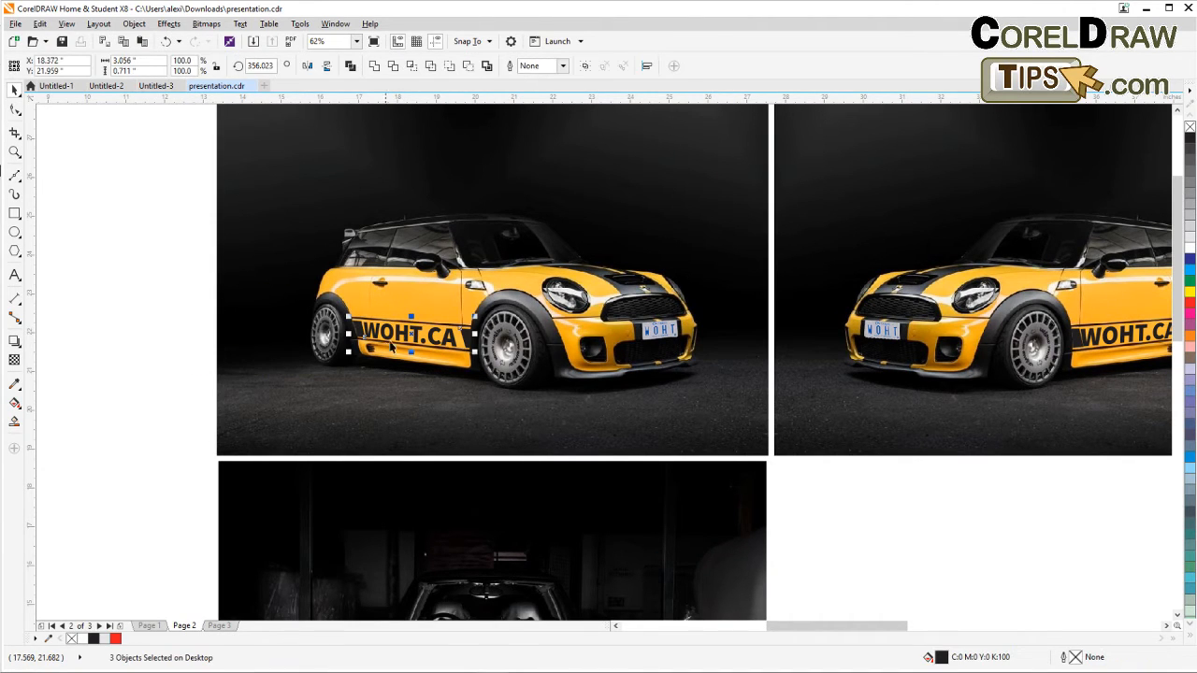
left_click_drag(398, 335, 124, 297)
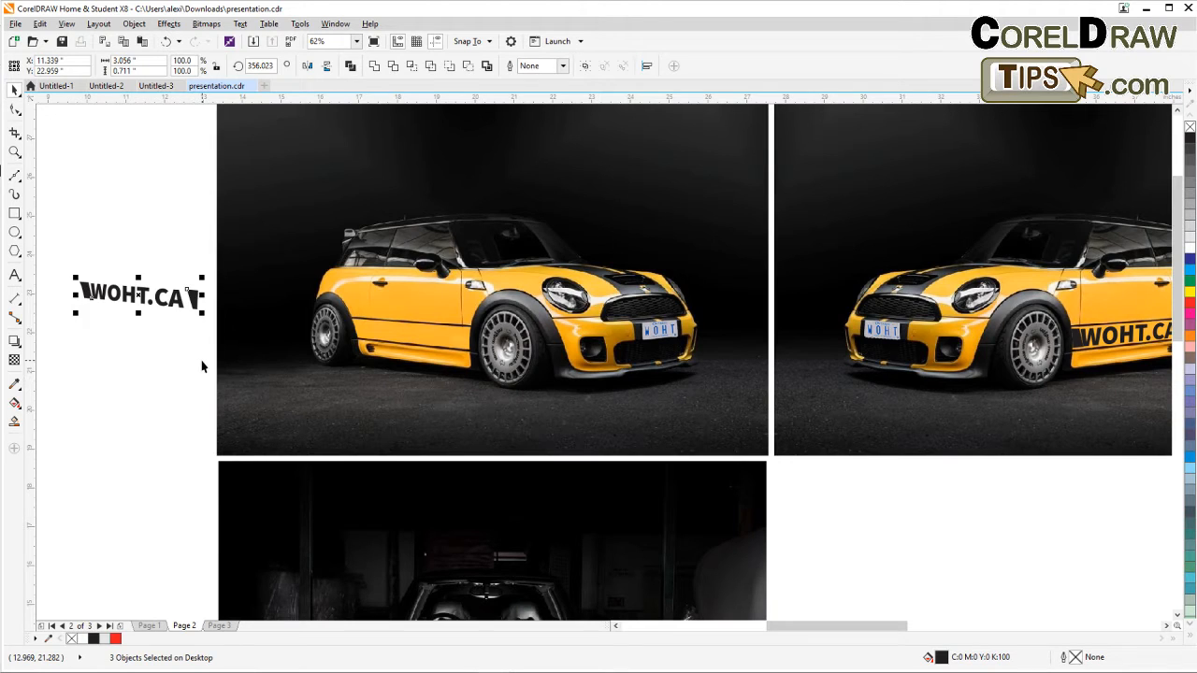
key("ctrl+z")
left_click(142, 365)
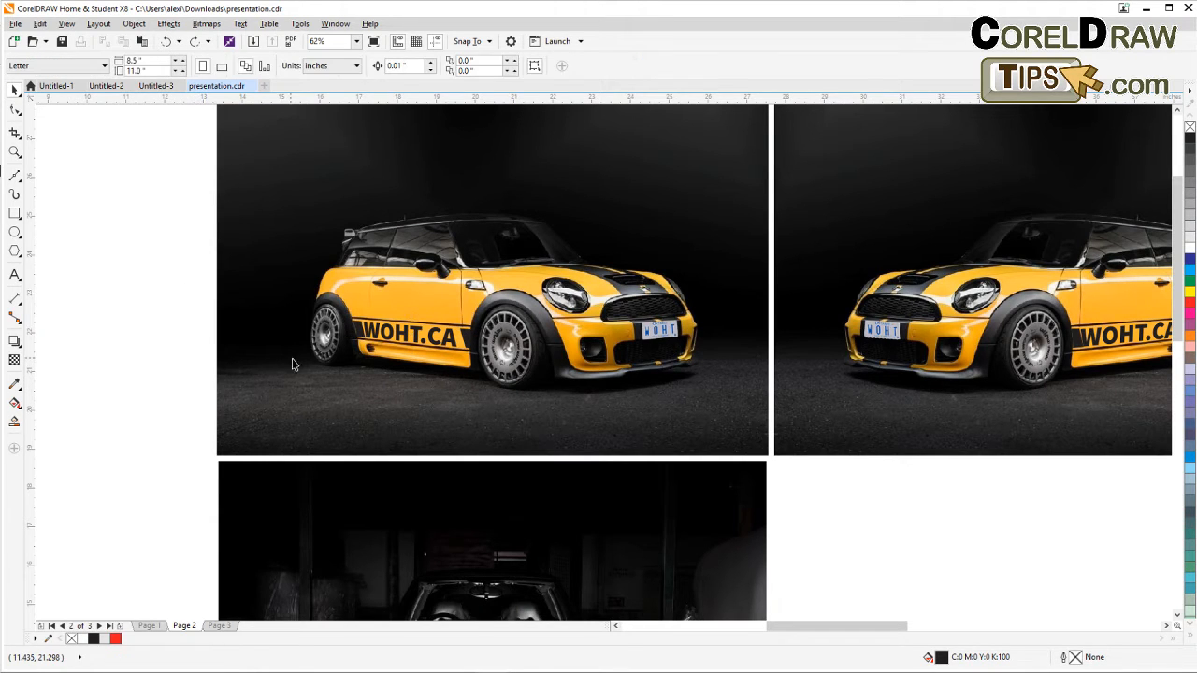
Inspect the WOHT.CA lettering on the car photos and the other mockup images on page 2.
scroll(397, 346, "up", 2)
scroll(458, 340, "up", 2)
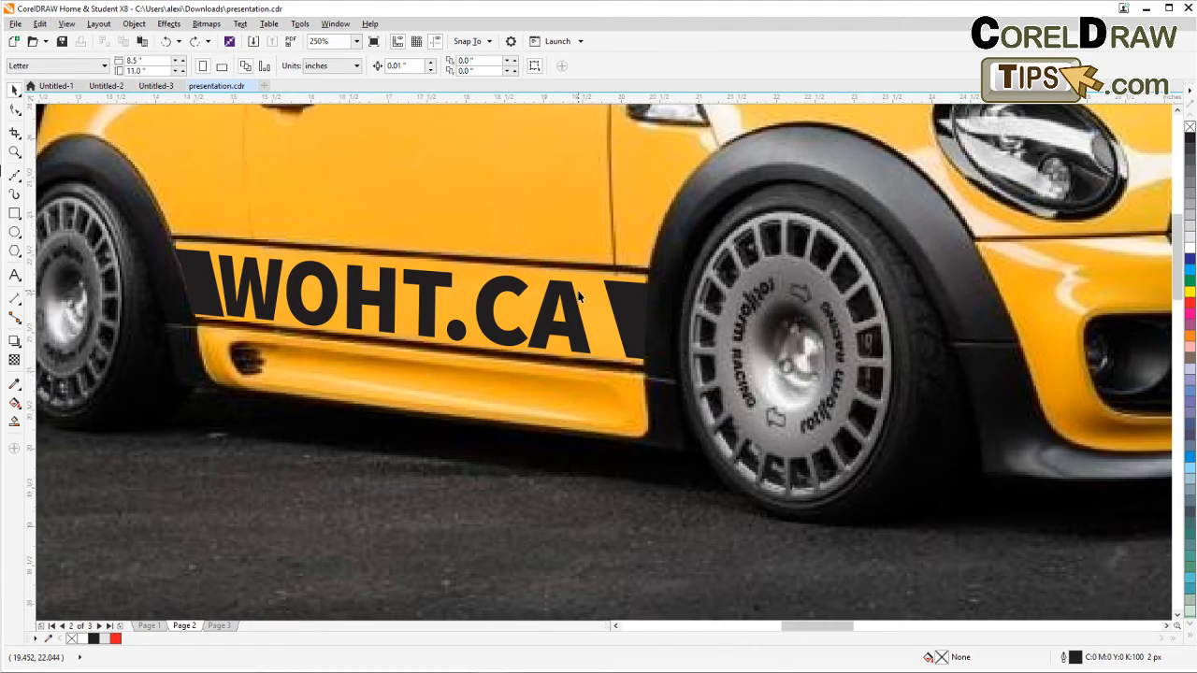
scroll(577, 298, "down", 2)
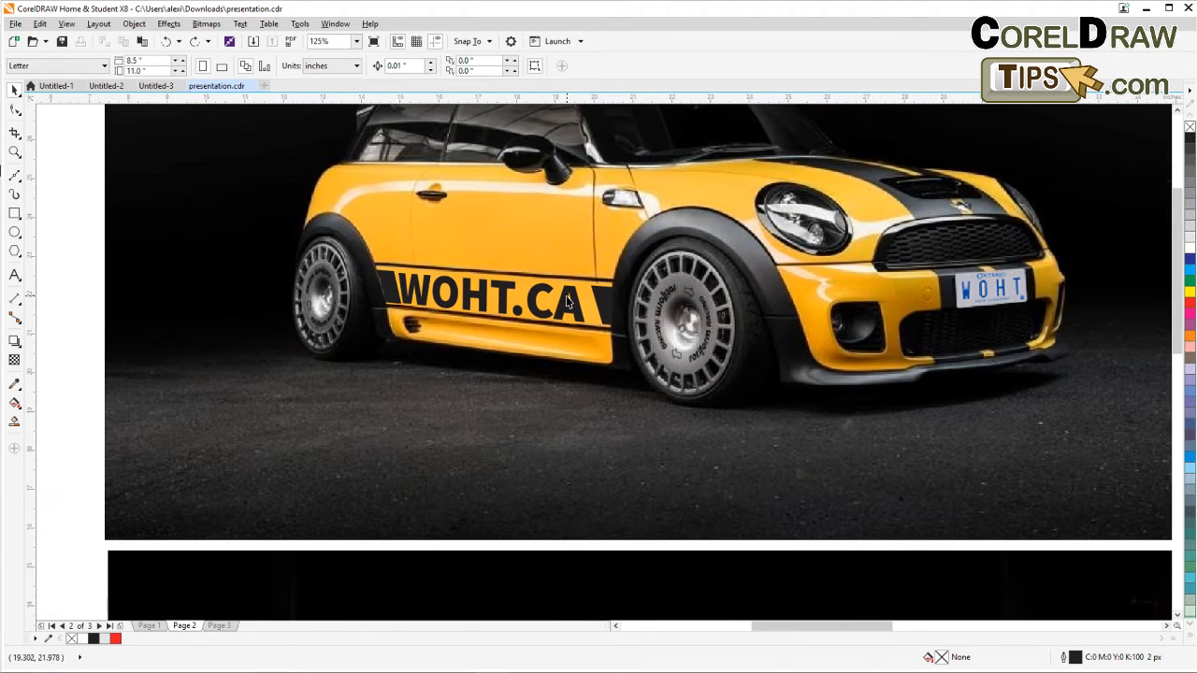
scroll(342, 290, "down", 2)
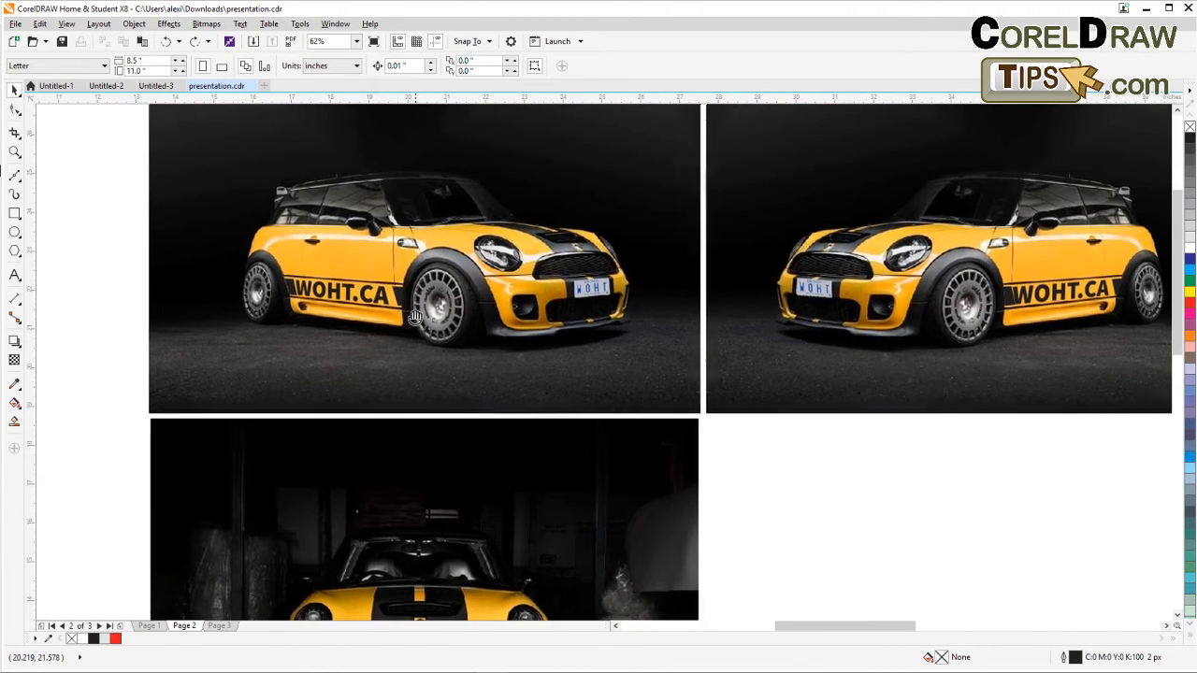
left_click_drag(549, 336, 524, 355)
left_click_drag(765, 424, 569, 458)
scroll(702, 398, "down", 2)
scroll(514, 368, "up", 2)
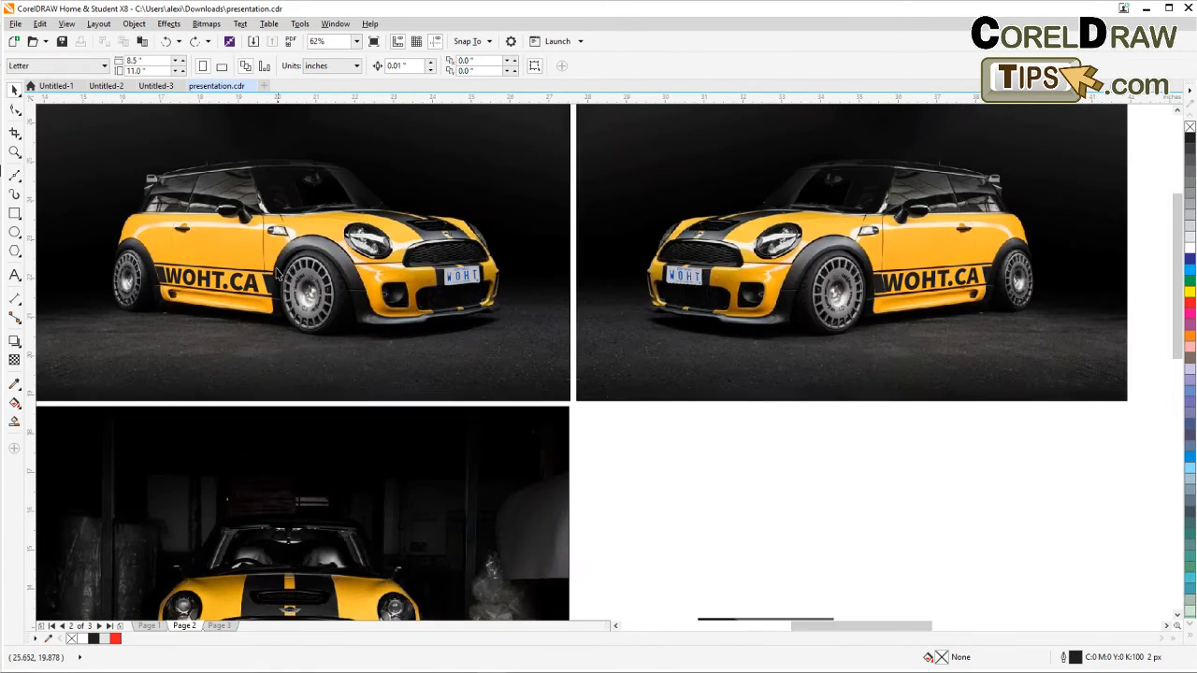
left_click_drag(655, 346, 685, 421)
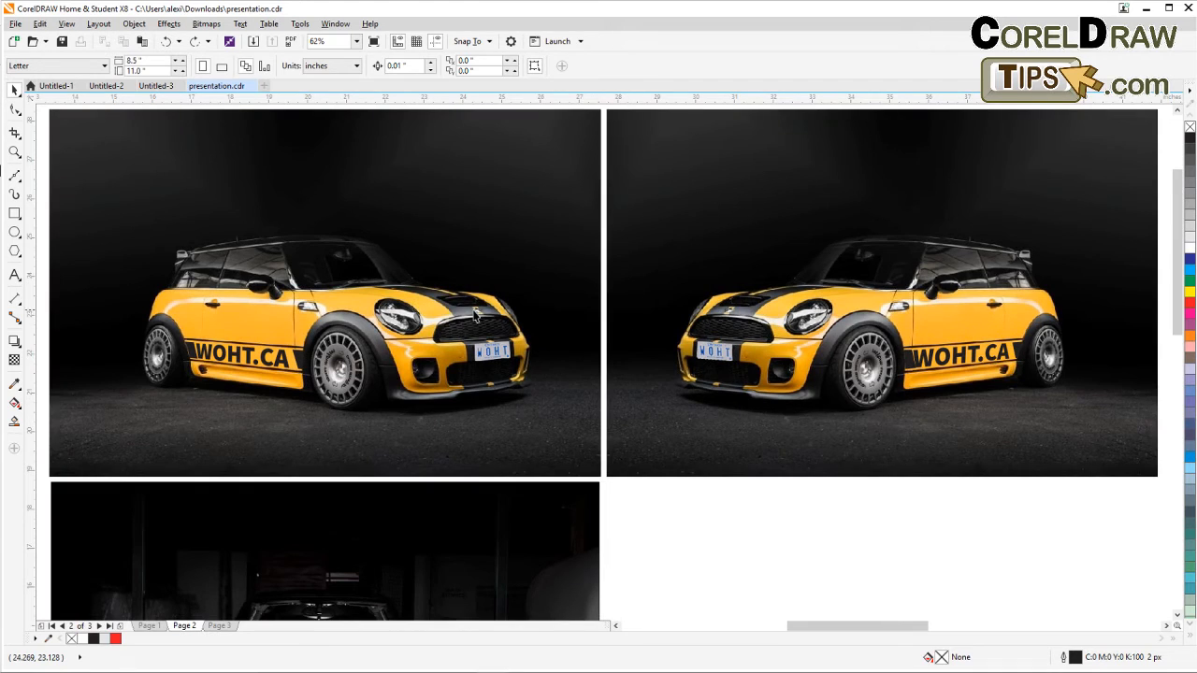
left_click_drag(476, 314, 476, 353)
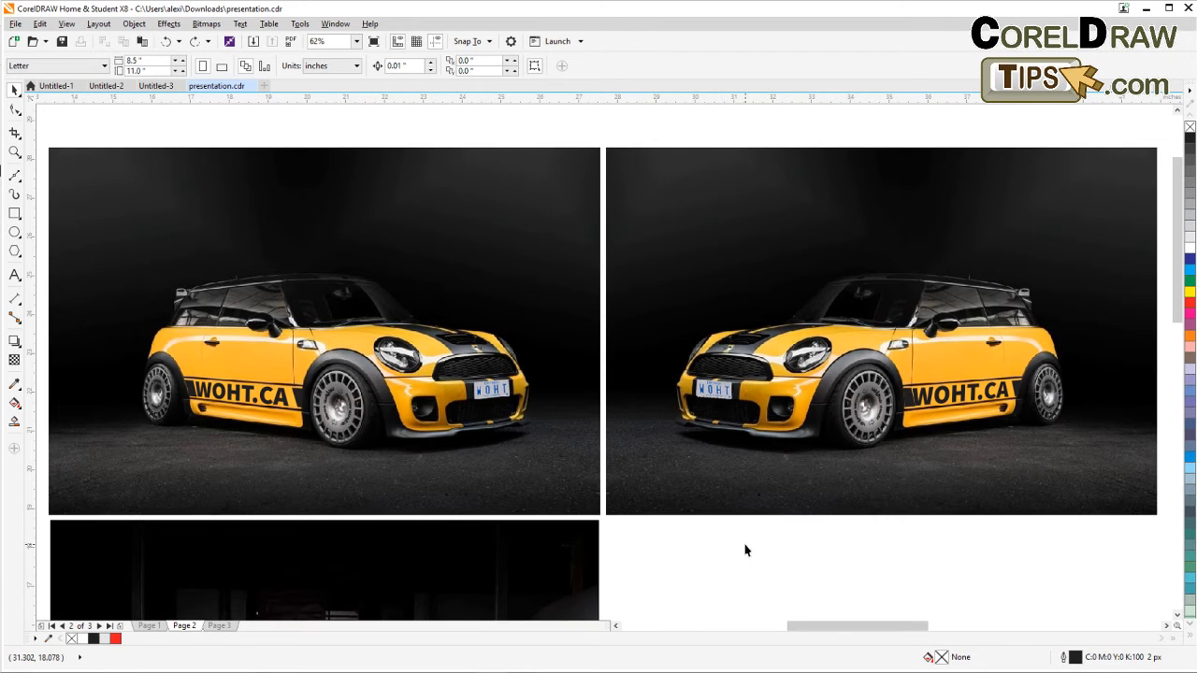
scroll(745, 551, "down", 2)
left_click_drag(745, 550, 580, 355)
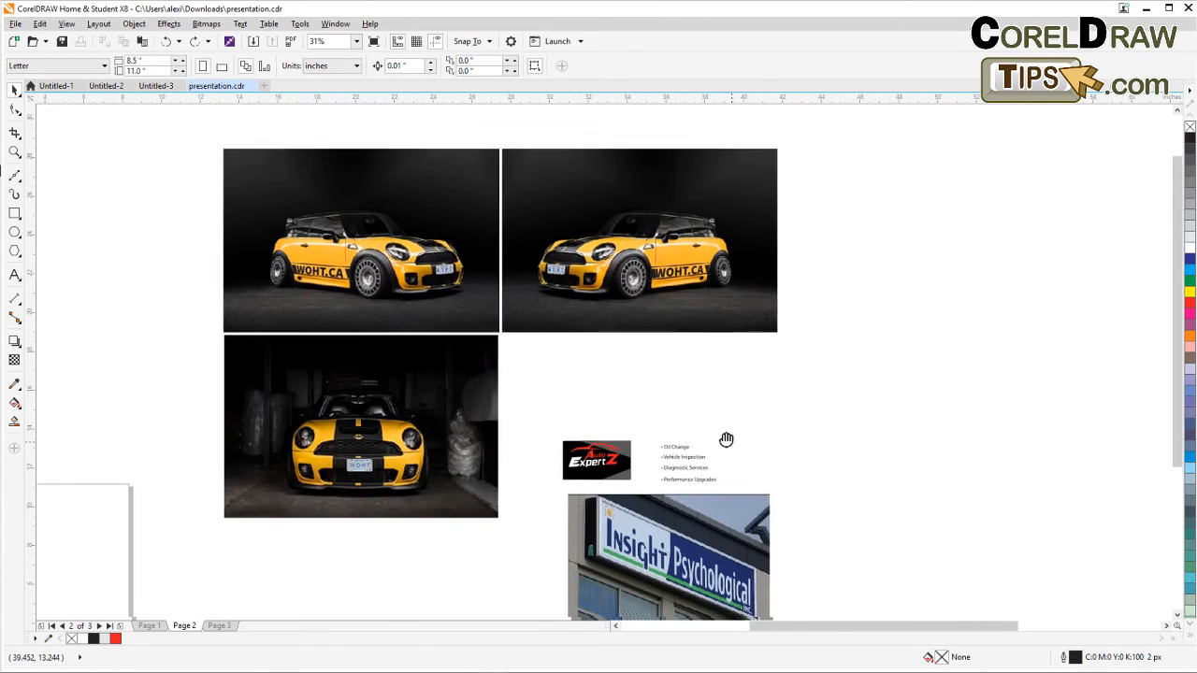
left_click_drag(727, 439, 556, 324)
left_click_drag(681, 423, 678, 389)
scroll(508, 330, "up", 1)
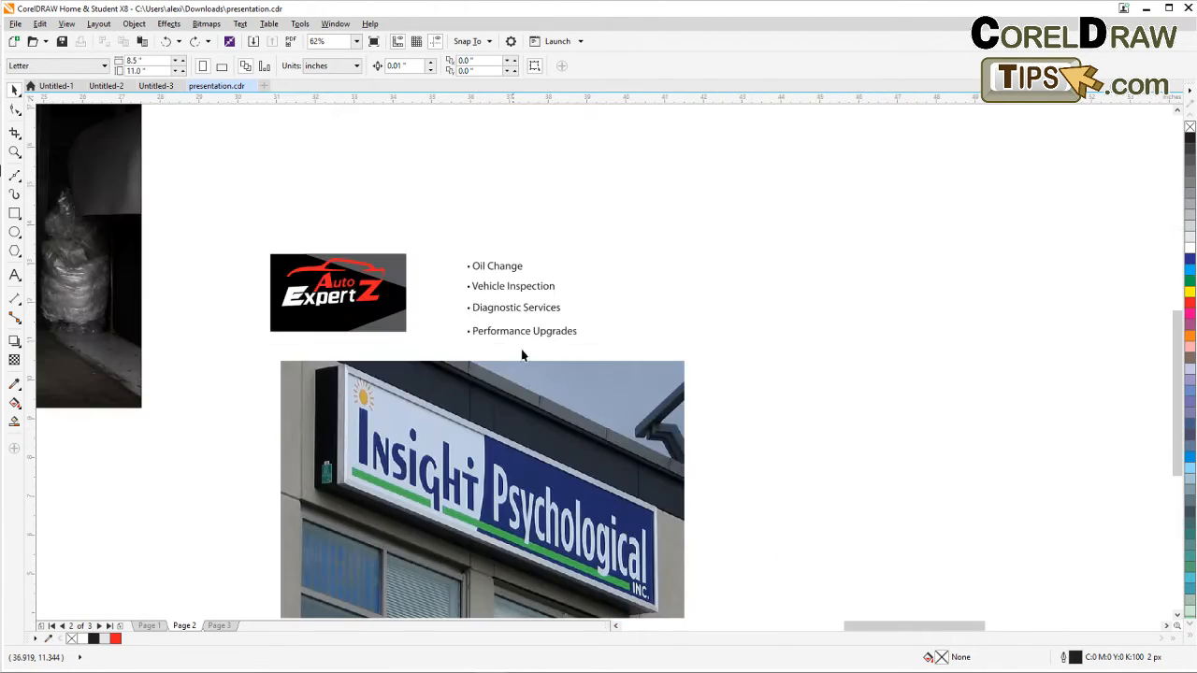
left_click_drag(580, 402, 513, 344)
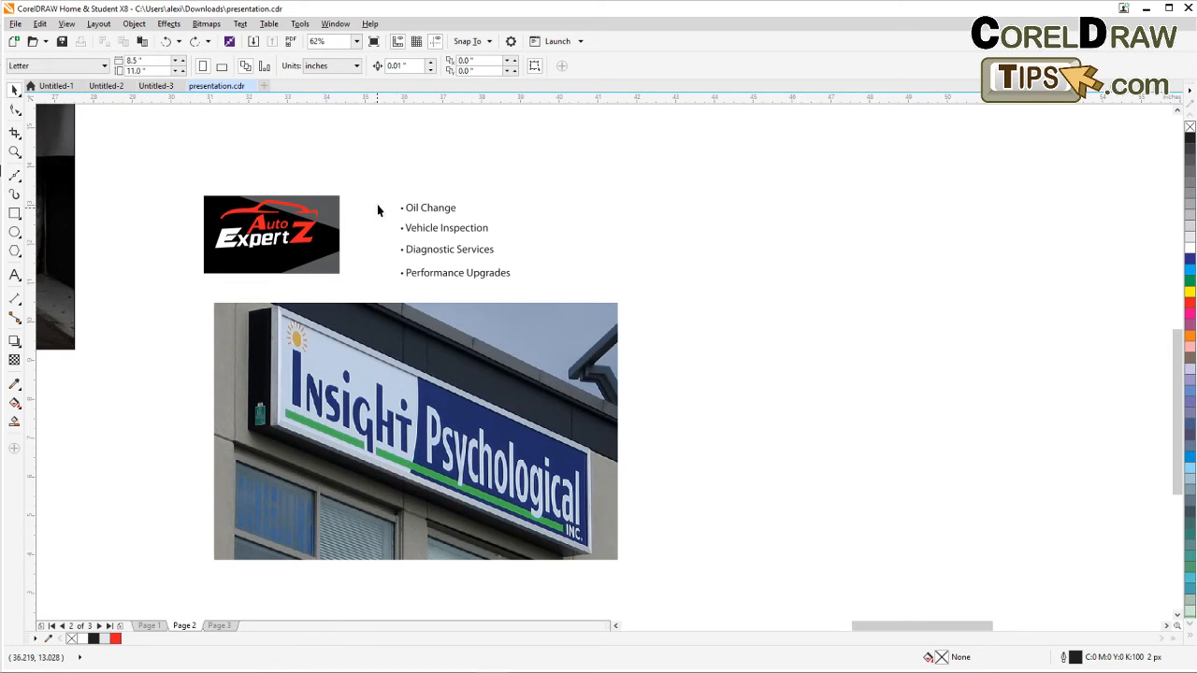
Separate the Auto ExpertZ logo lettering from its black banner background image.
mouse_move(189, 185)
left_mouse_down()
mouse_move(335, 269)
mouse_move(300, 184)
left_mouse_up()
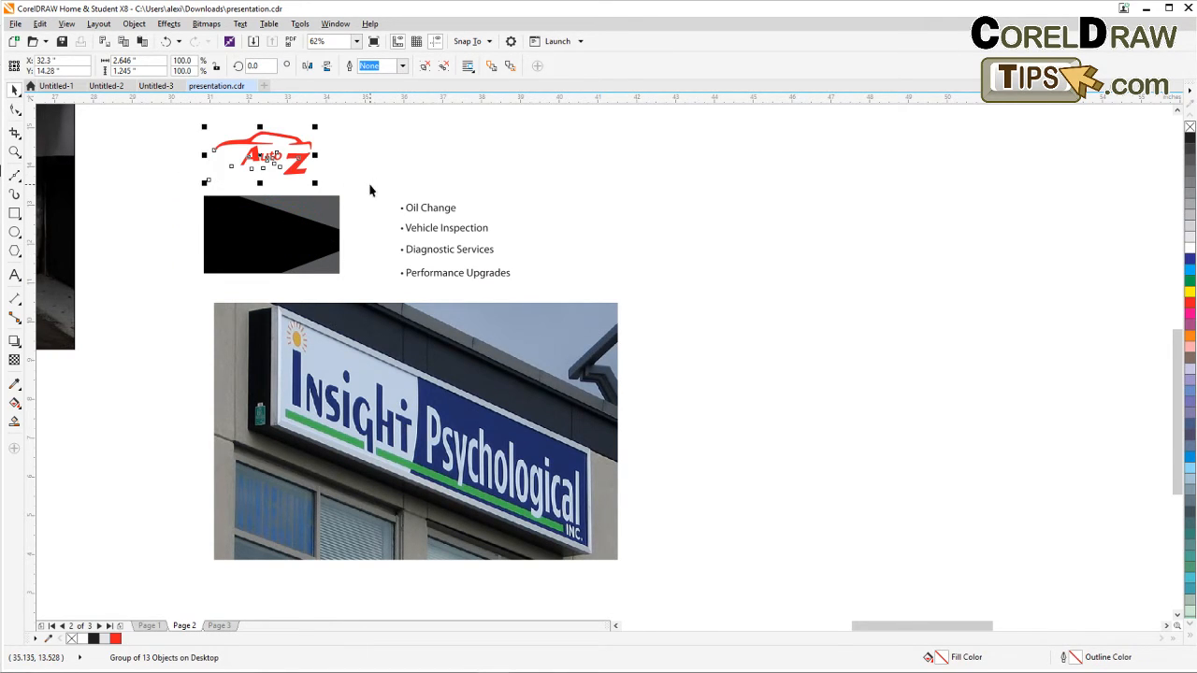
left_click(369, 185)
left_click_drag(185, 186, 376, 296)
left_click(362, 249)
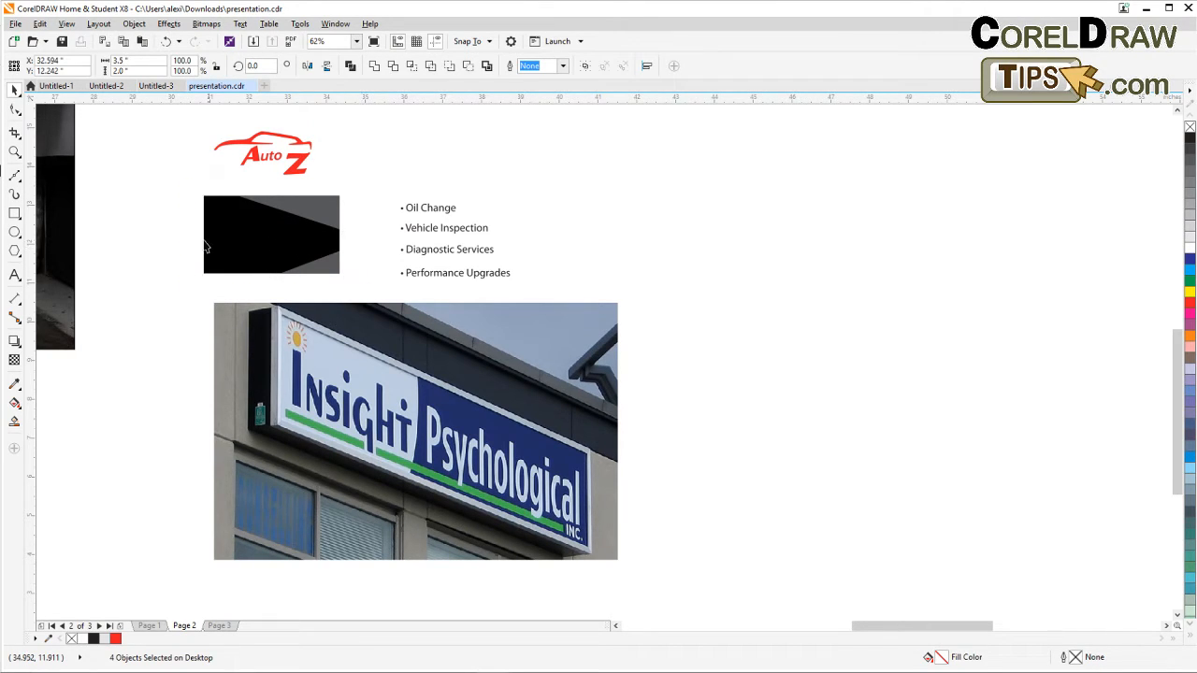
left_click_drag(184, 245, 313, 254)
left_click(356, 260)
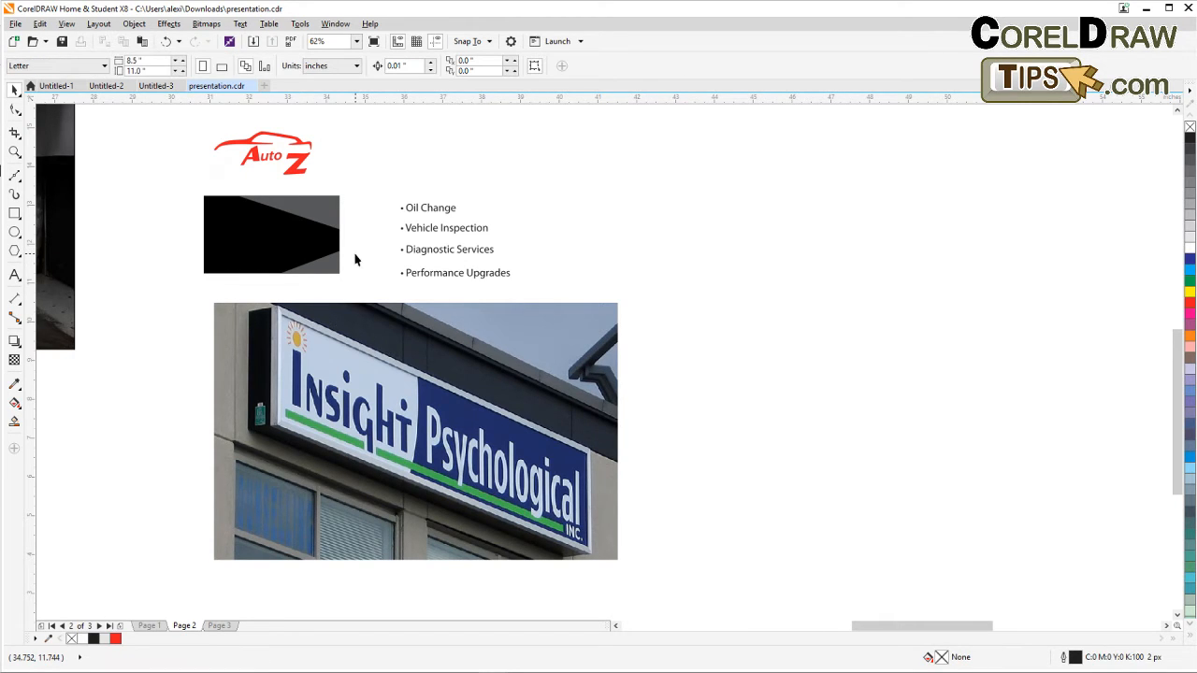
Group the black background's three objects and move the group onto the Insight Psychological sign photo.
left_click_drag(182, 198, 353, 282)
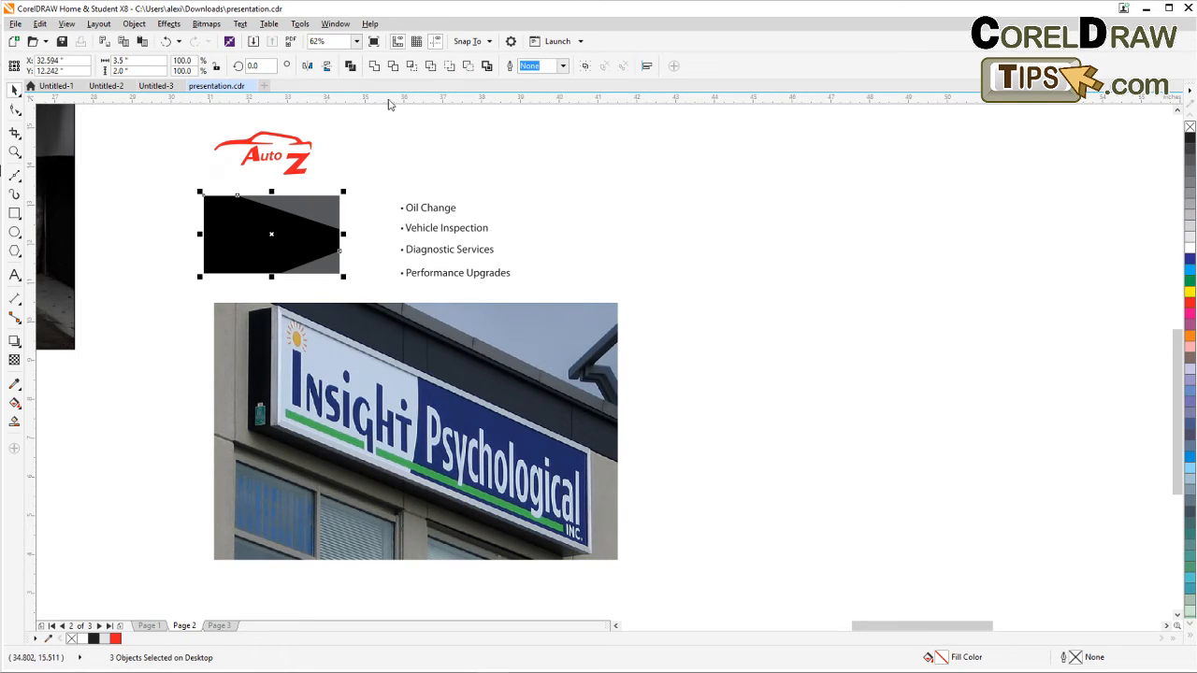
left_click(584, 66)
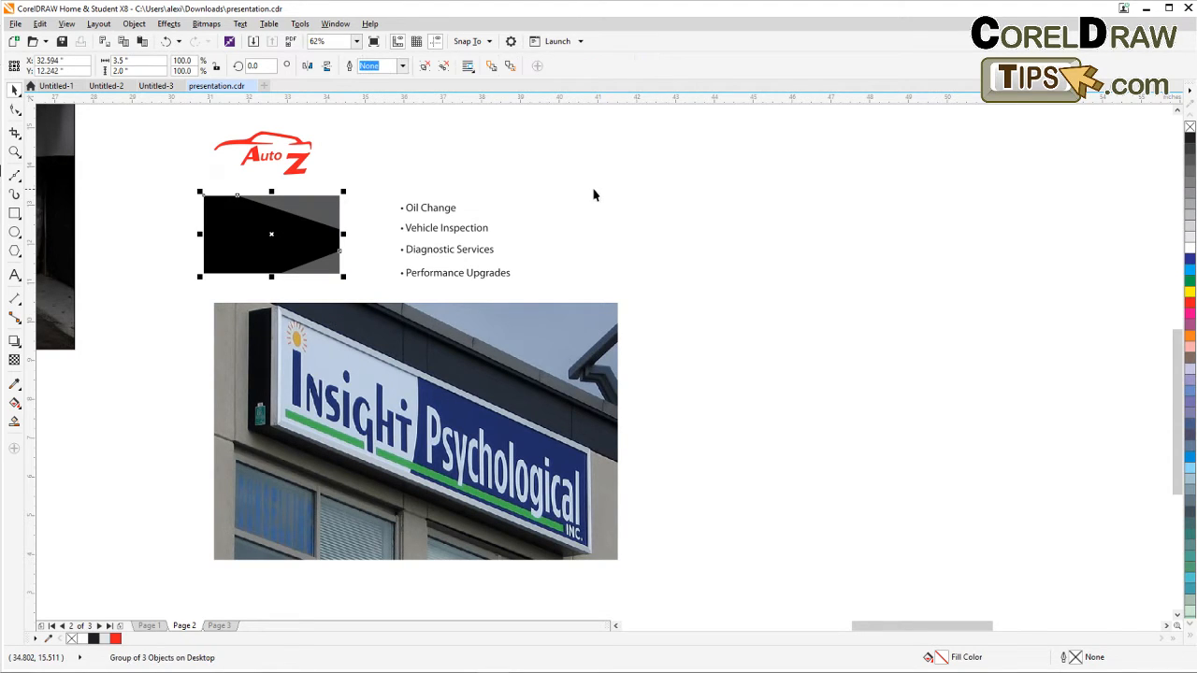
left_click(593, 195)
left_click_drag(321, 209, 394, 330)
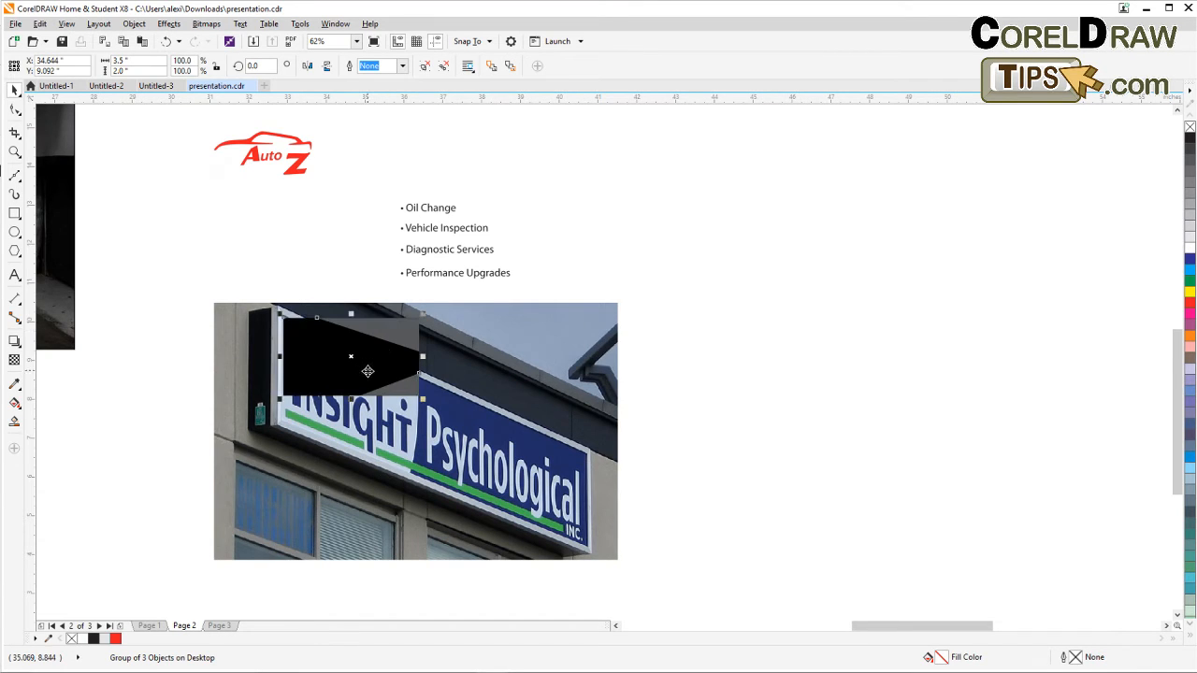
Stretch the black background group horizontally to about 7.9 inches wide.
scroll(355, 376, "up", 2)
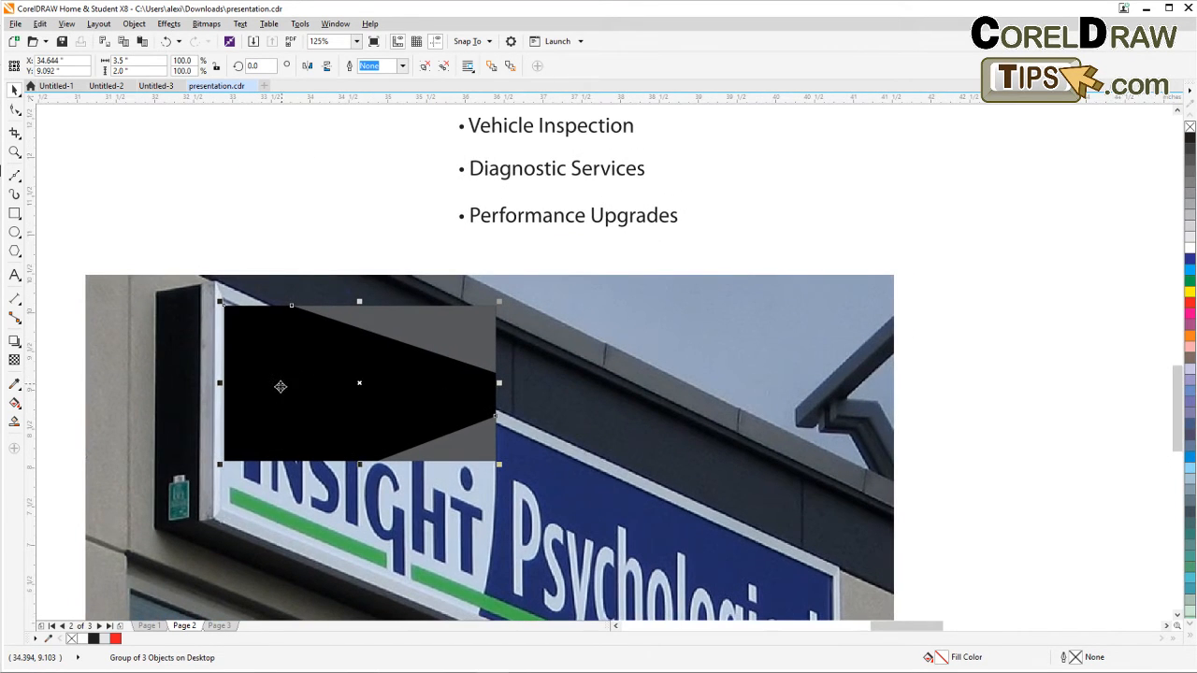
left_click_drag(271, 379, 268, 374)
scroll(306, 396, "down", 2)
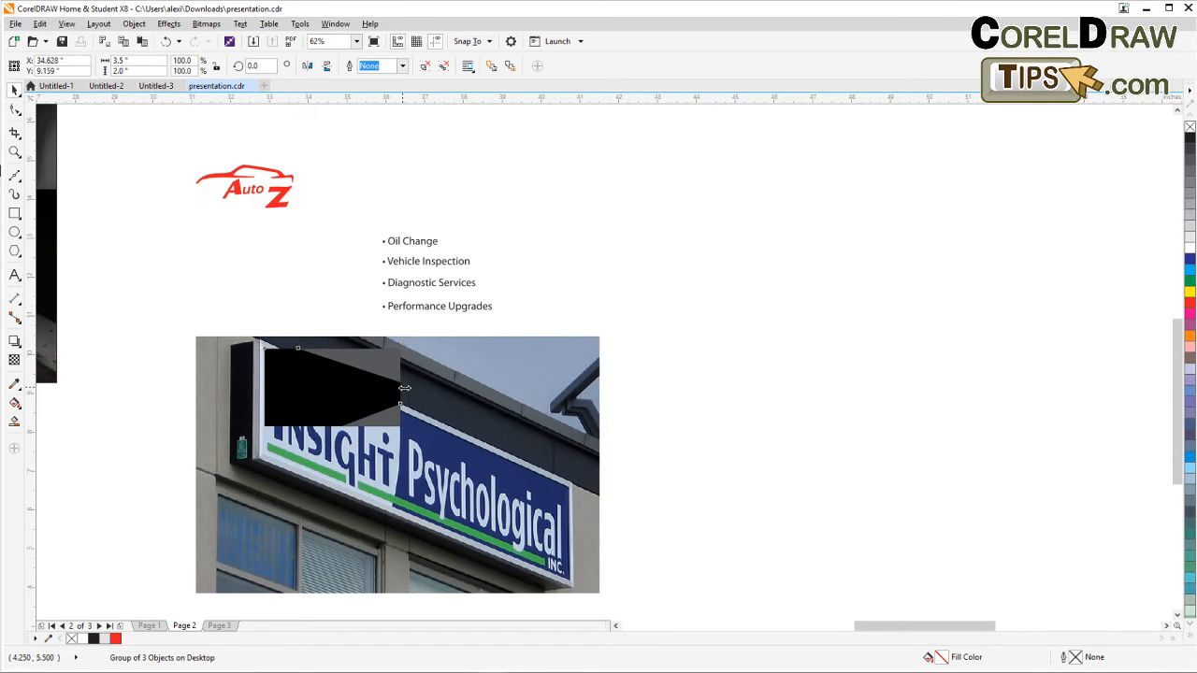
left_click_drag(403, 386, 568, 483)
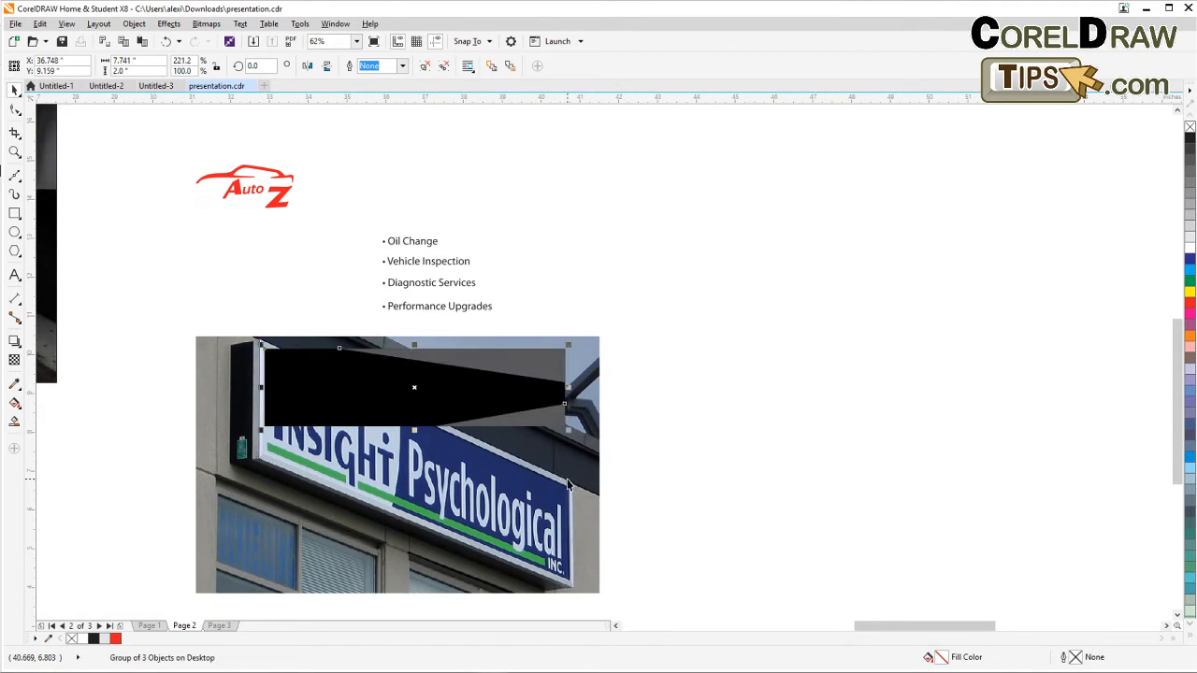
left_click_drag(657, 502, 637, 432)
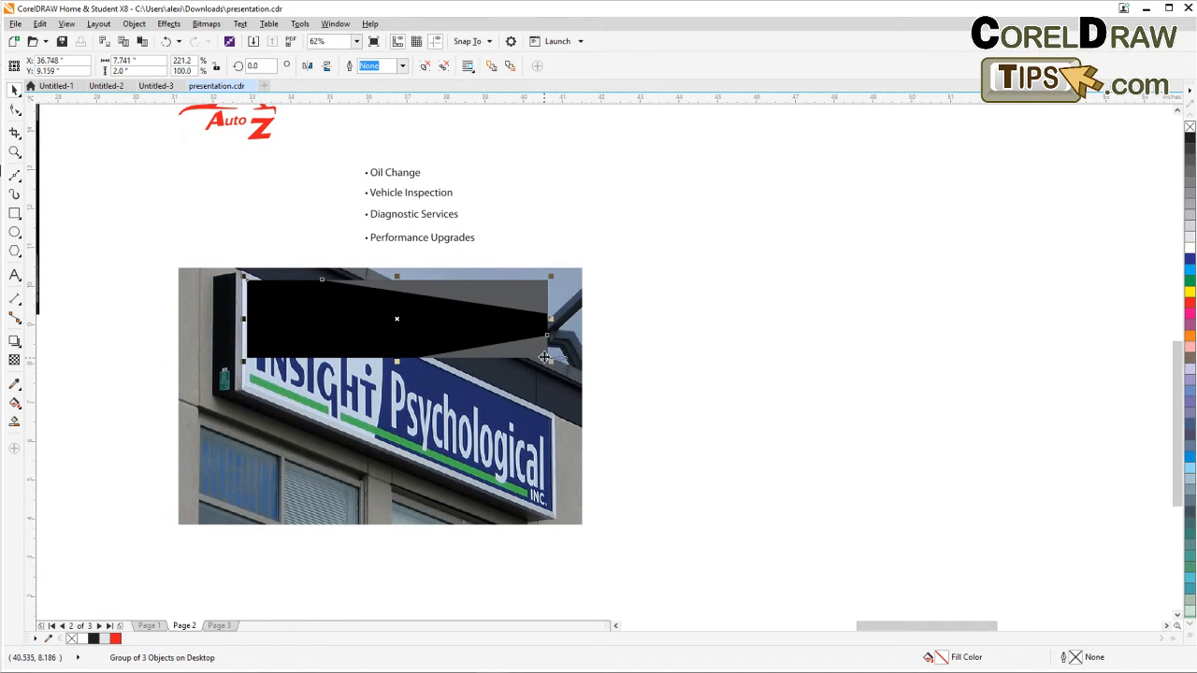
left_click_drag(553, 318, 561, 344)
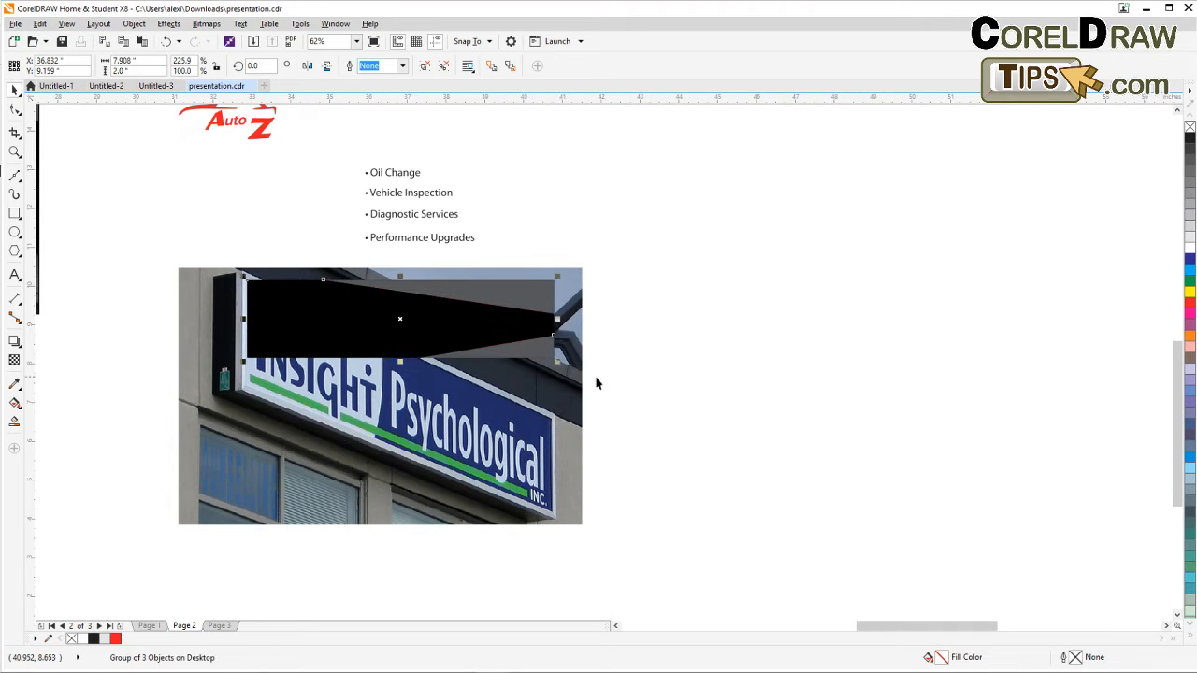
Move the widened background above the bullet list and place the Auto ExpertZ logo on its left end.
scroll(657, 393, "up", 3)
left_click_drag(491, 462, 608, 241)
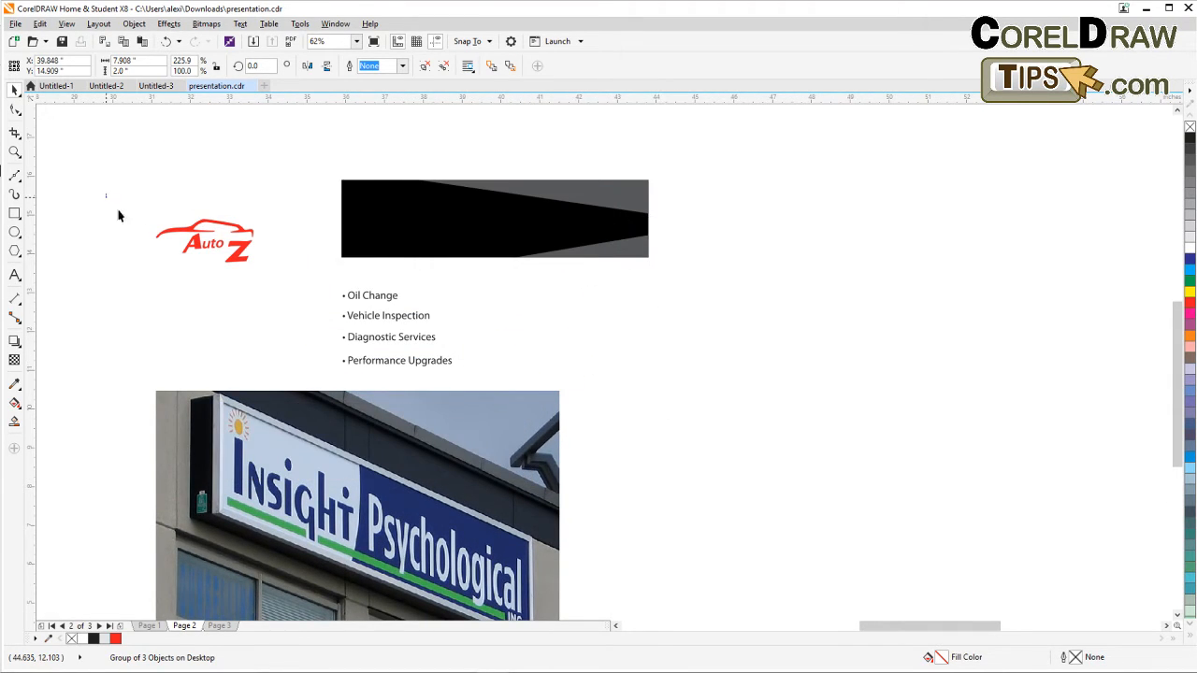
left_click_drag(107, 193, 297, 309)
left_click_drag(241, 260, 520, 256)
left_click(524, 335)
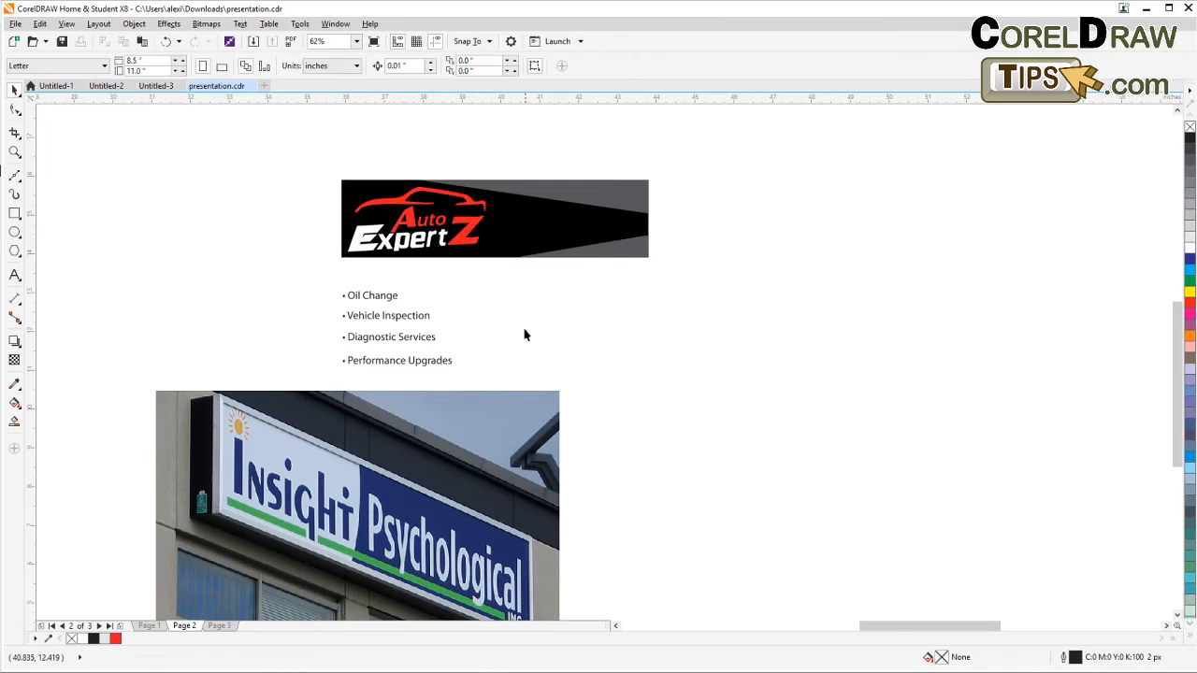
Tighten the vertical spacing of the four bullet-list lines so they are evenly spaced.
left_click(366, 298)
left_click_drag(307, 280, 393, 318)
scroll(357, 297, "up", 2)
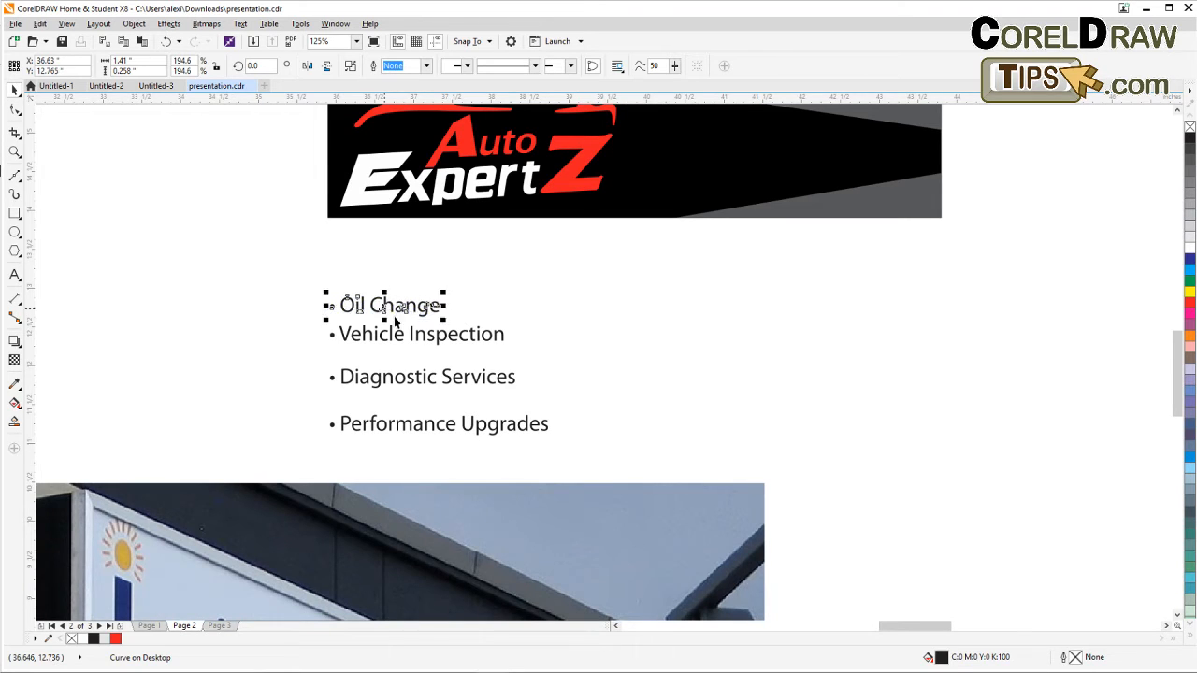
left_click_drag(551, 355, 381, 382)
left_click(596, 403)
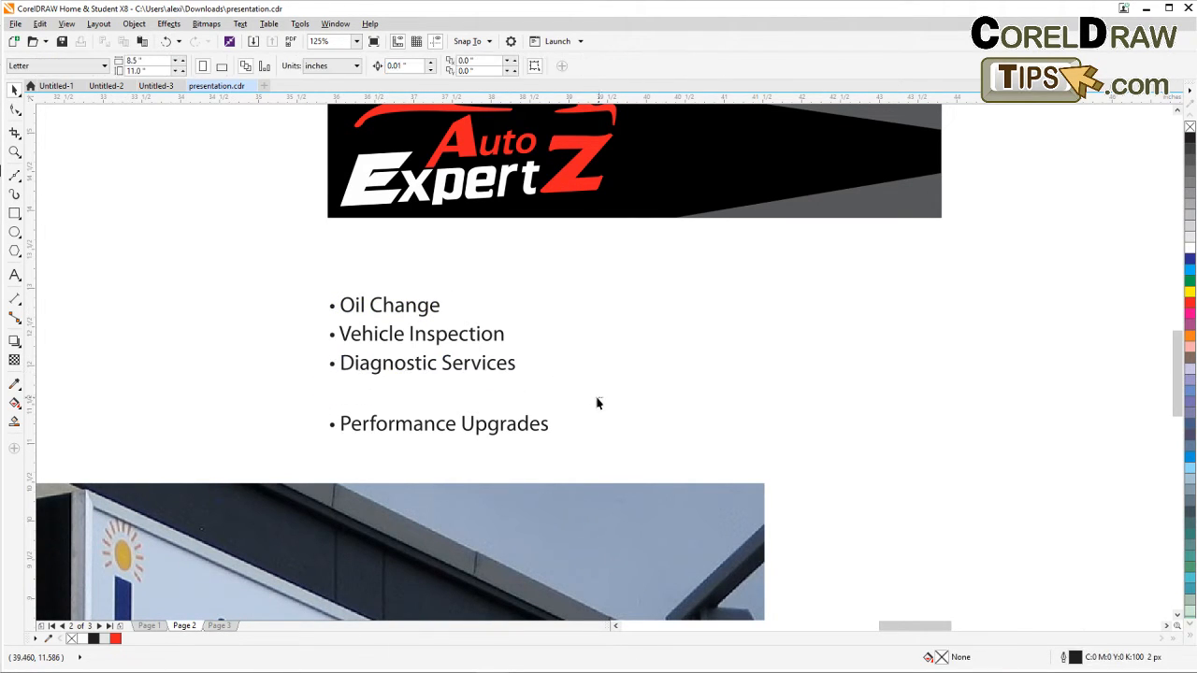
left_click_drag(603, 398, 286, 483)
left_click_drag(406, 433, 409, 405)
left_click(603, 398)
Move the bullet list onto the right side of the banner background and color it white.
left_click_drag(285, 281, 589, 458)
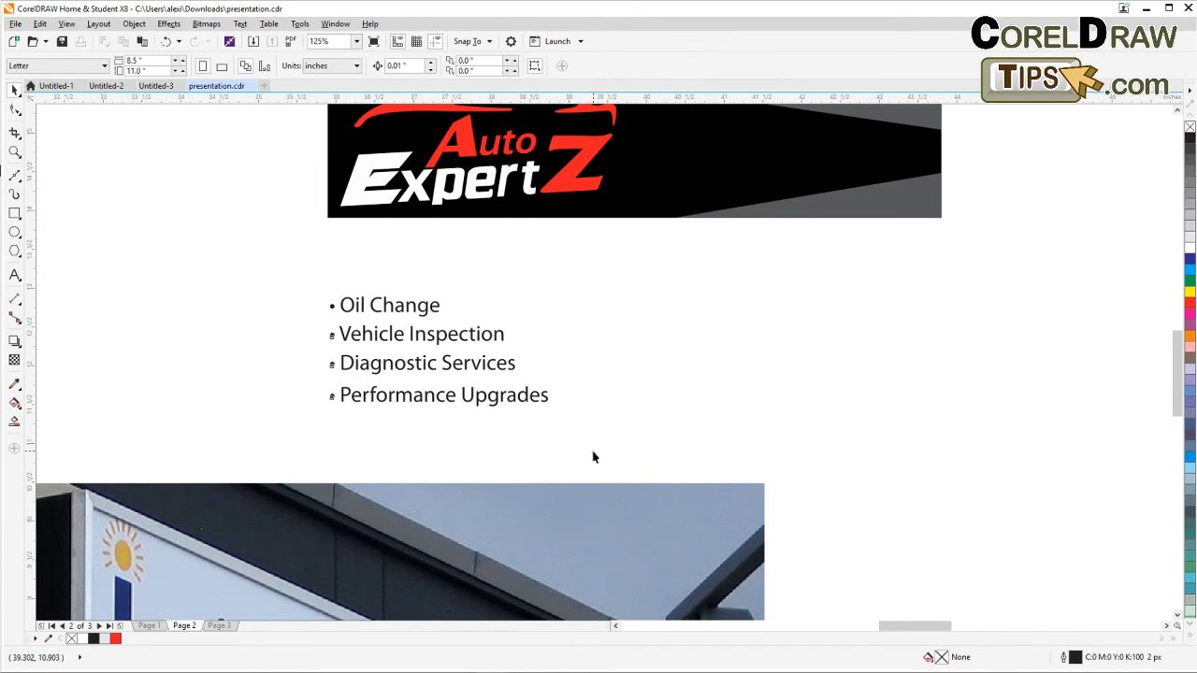
left_click_drag(497, 369, 834, 175)
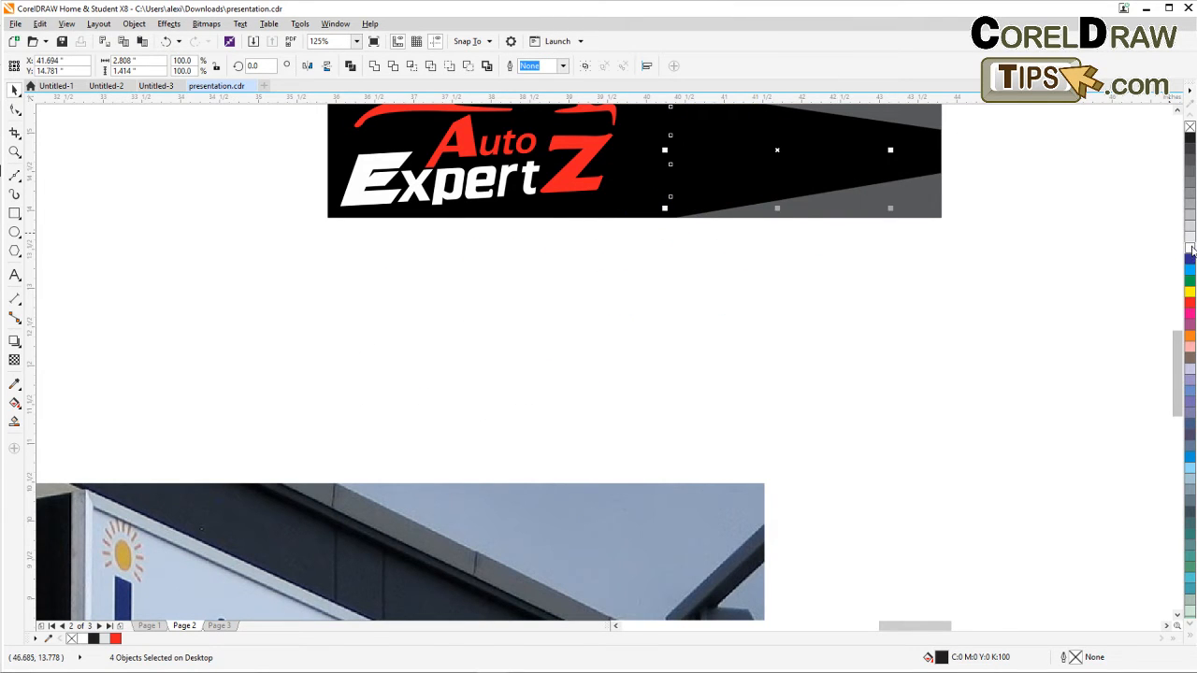
left_click(1190, 248)
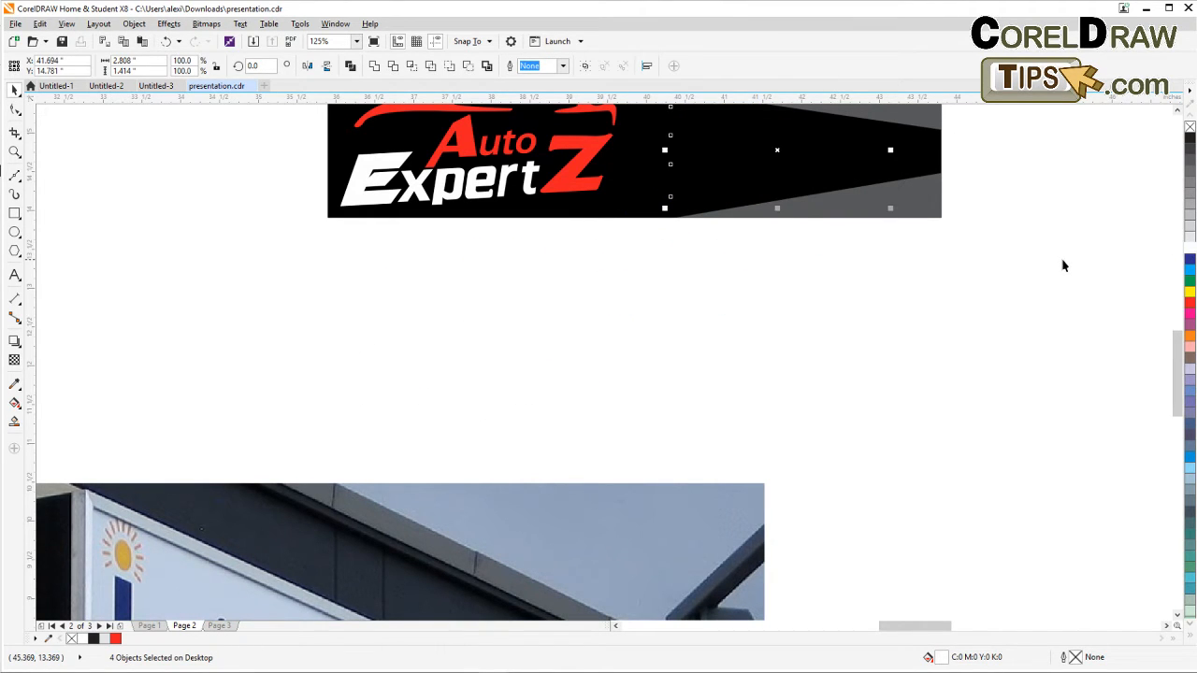
Enlarge the white bullet text to about 3.1 inches wide and shift it slightly right on the banner.
scroll(967, 223, "up", 1)
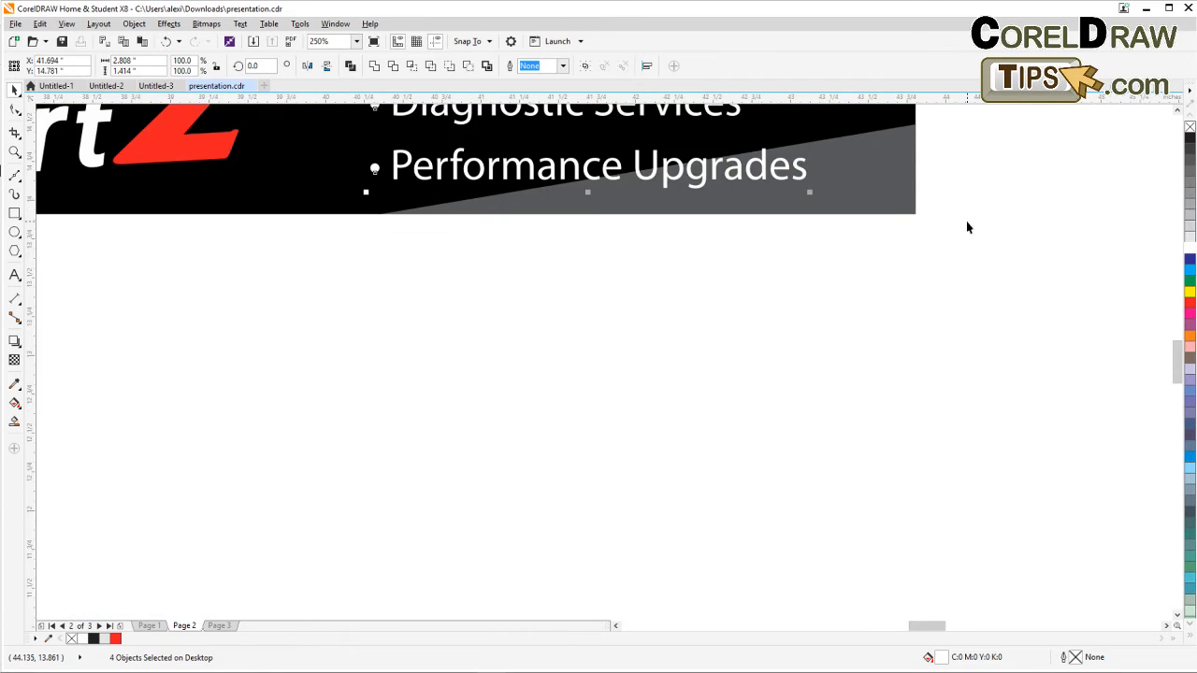
scroll(966, 223, "down", 1)
left_click_drag(967, 223, 911, 393)
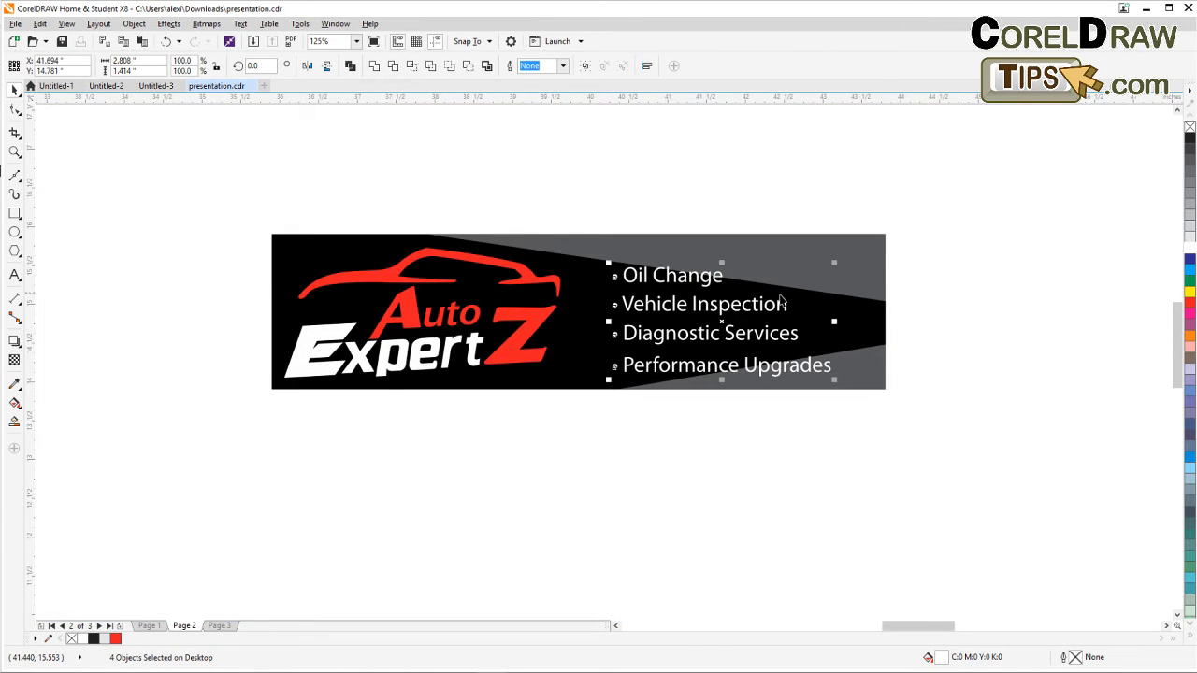
left_click_drag(835, 270, 861, 257)
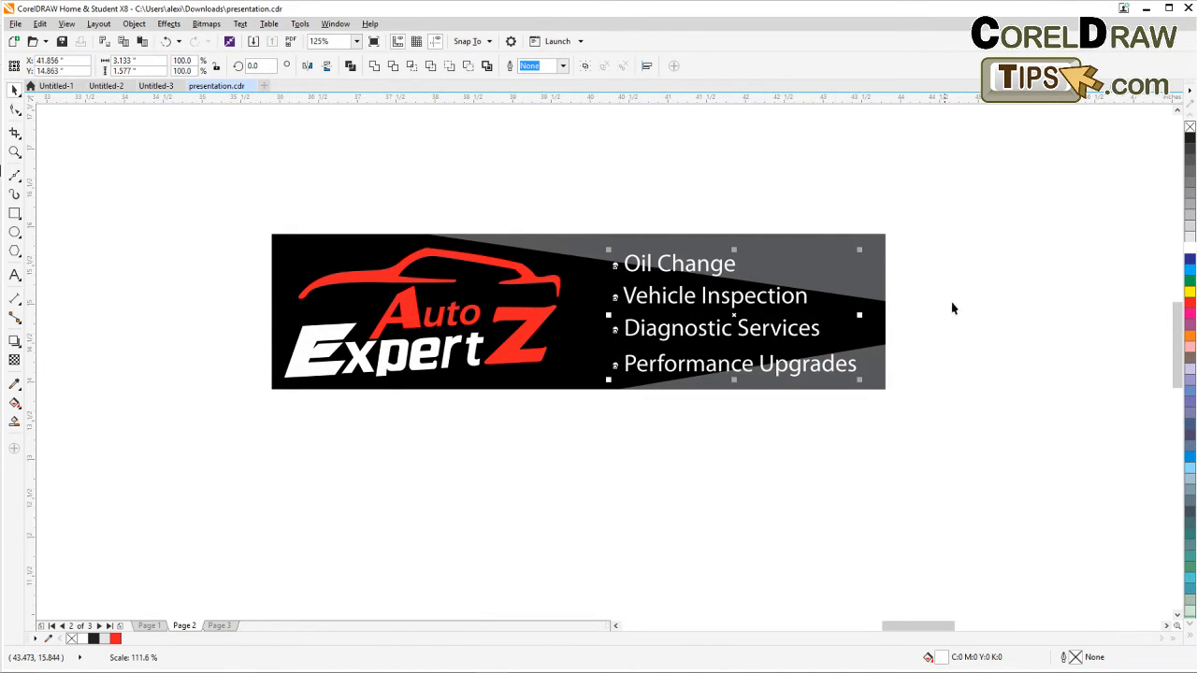
left_click_drag(813, 335, 827, 336)
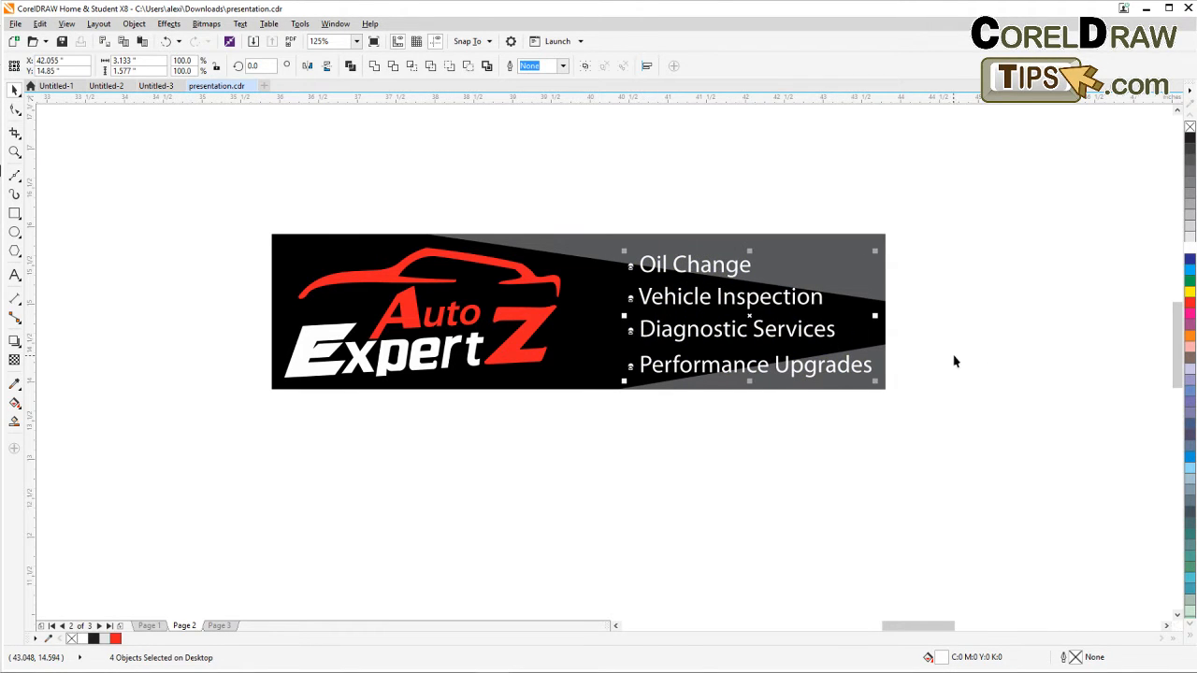
left_click(954, 361)
Examine the finished Auto ExpertZ banner alongside the other mockup images on page 2.
scroll(952, 365, "down", 2)
scroll(601, 315, "up", 2)
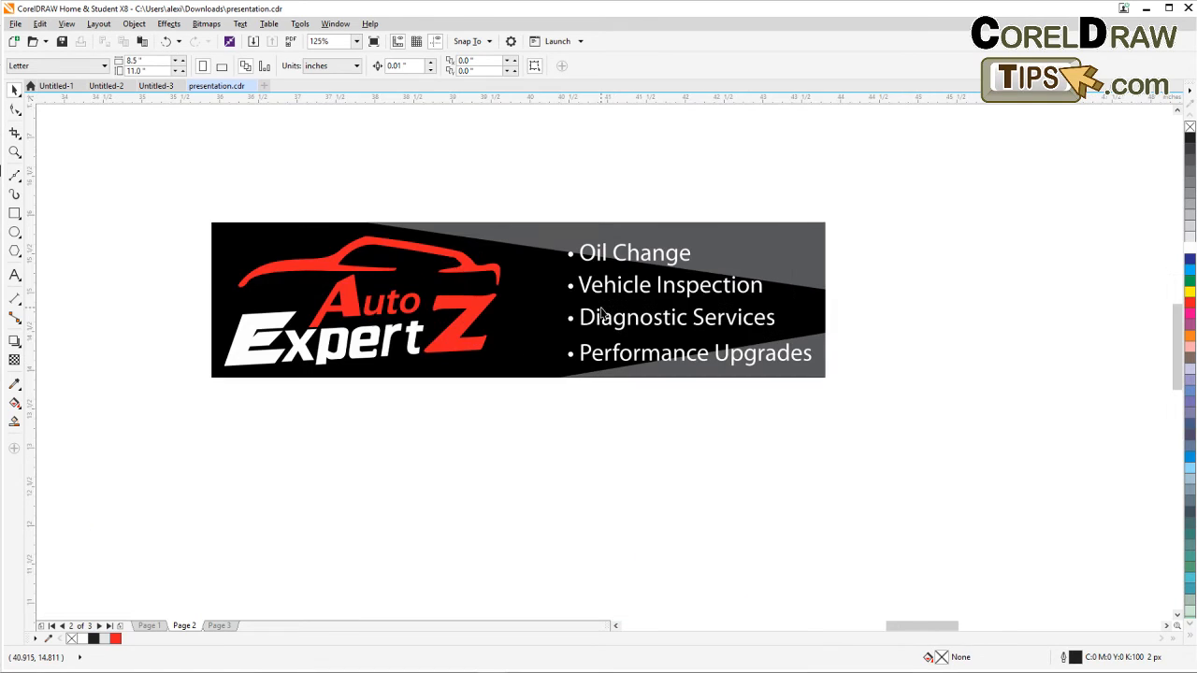
scroll(587, 285, "down", 4)
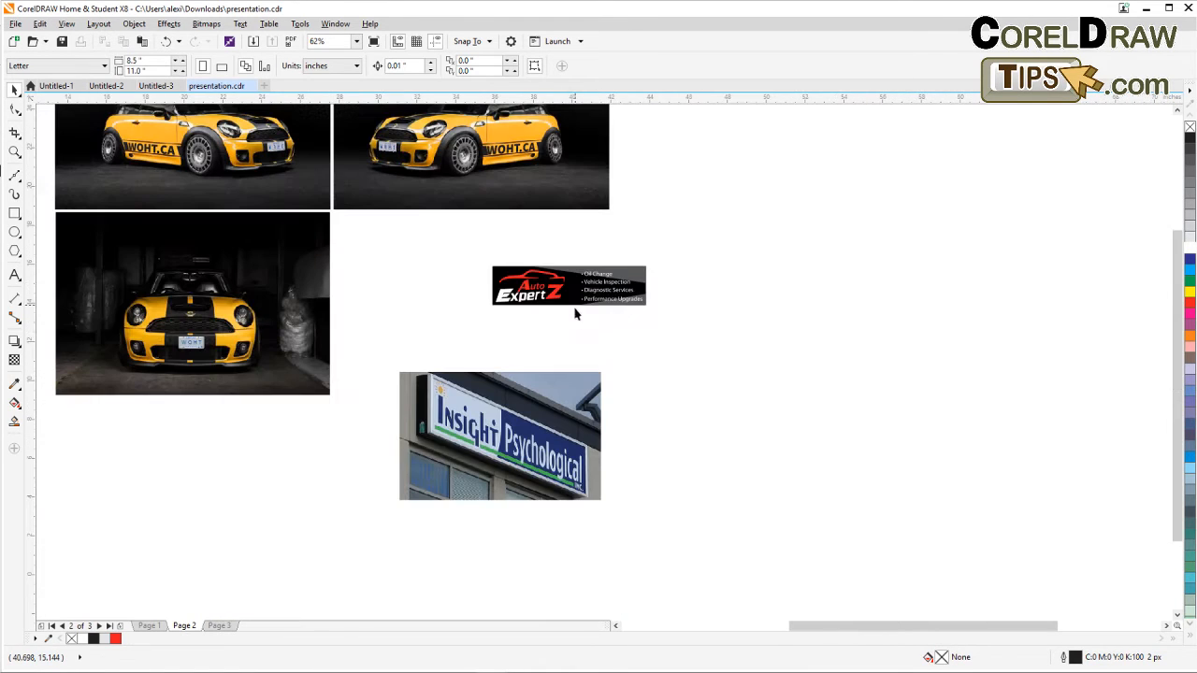
left_click_drag(458, 260, 714, 342)
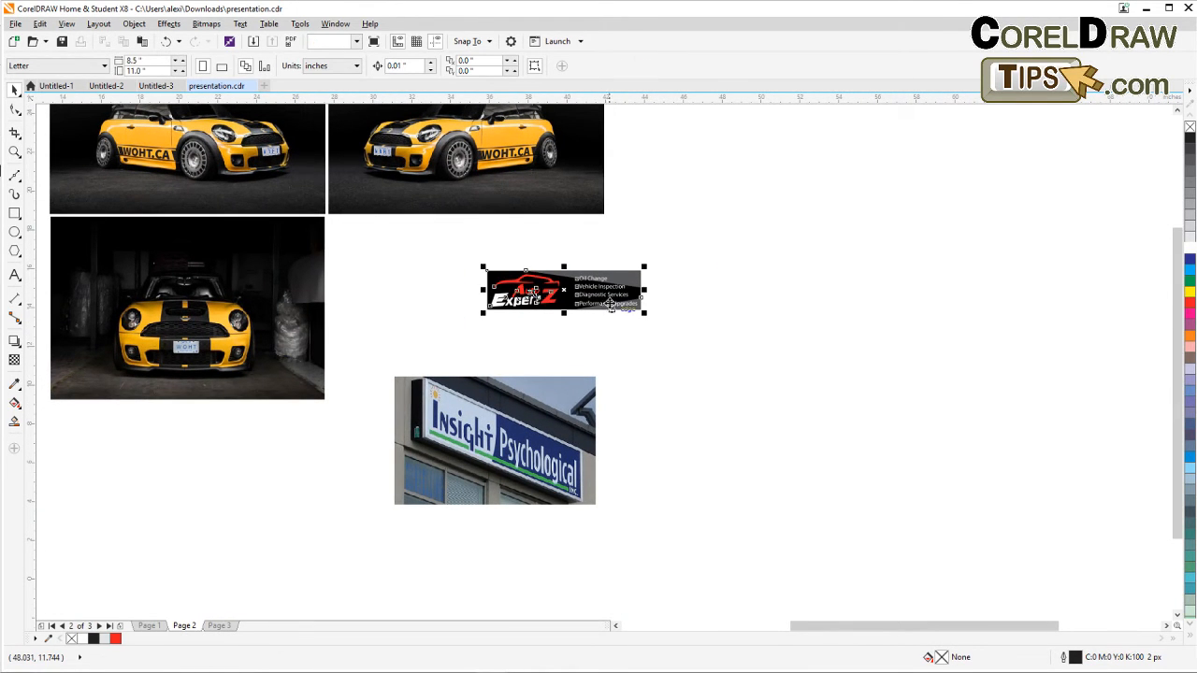
left_click_drag(608, 306, 526, 336)
key("Escape")
scroll(443, 467, "up", 1)
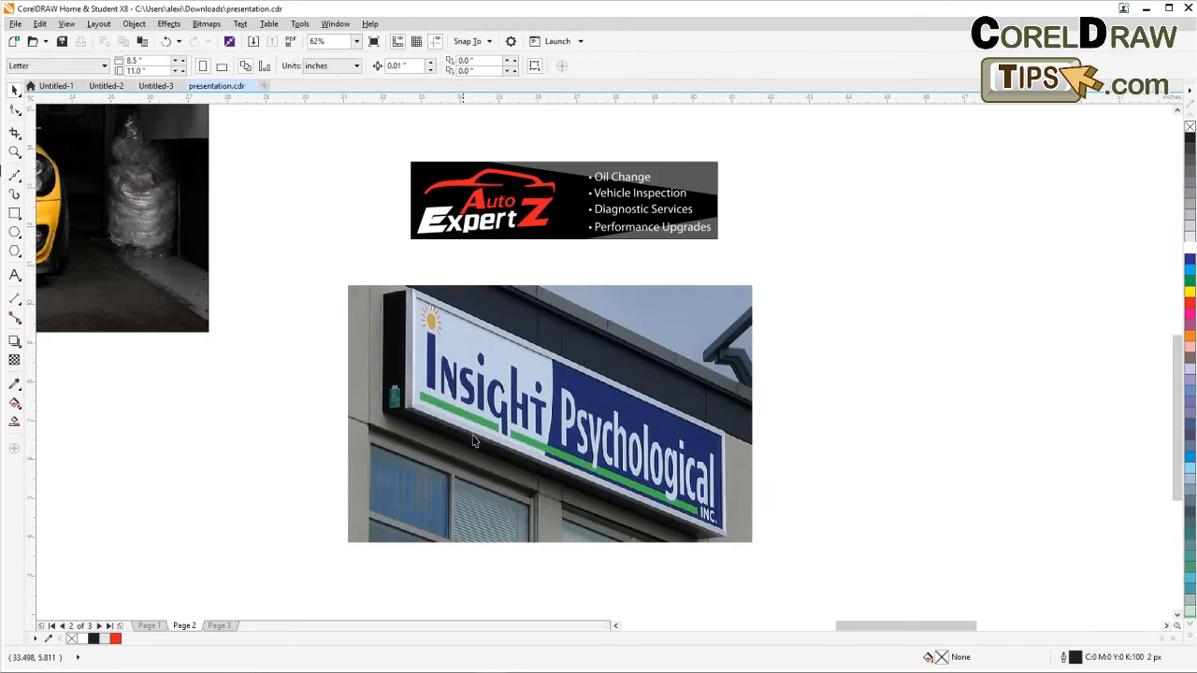
left_click_drag(553, 397, 455, 385)
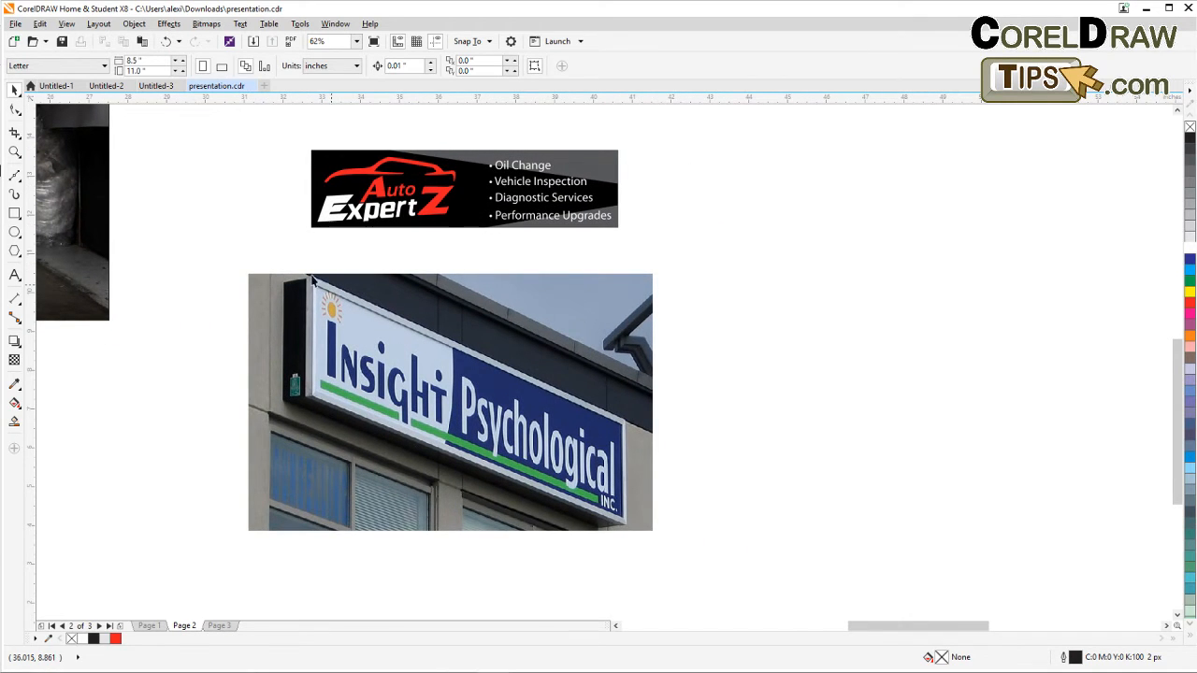
Duplicate the Auto ExpertZ banner onto the Insight Psychological sign photo and group the copy's seven objects.
left_click_drag(263, 134, 634, 250)
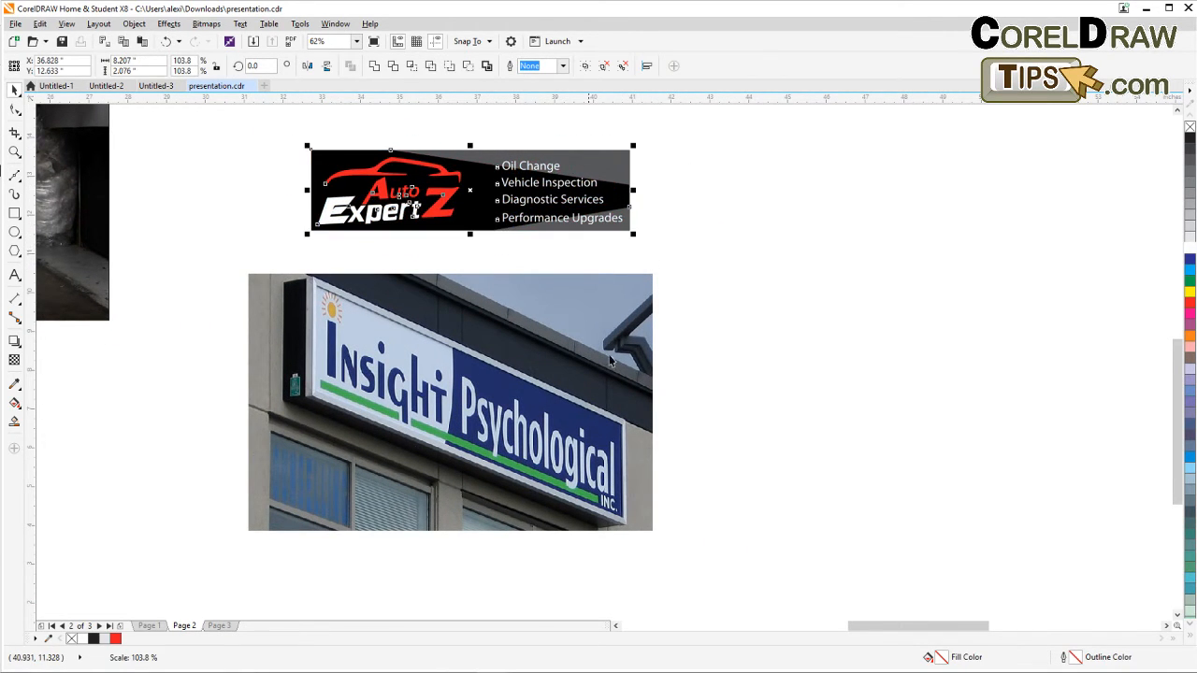
left_click(761, 331)
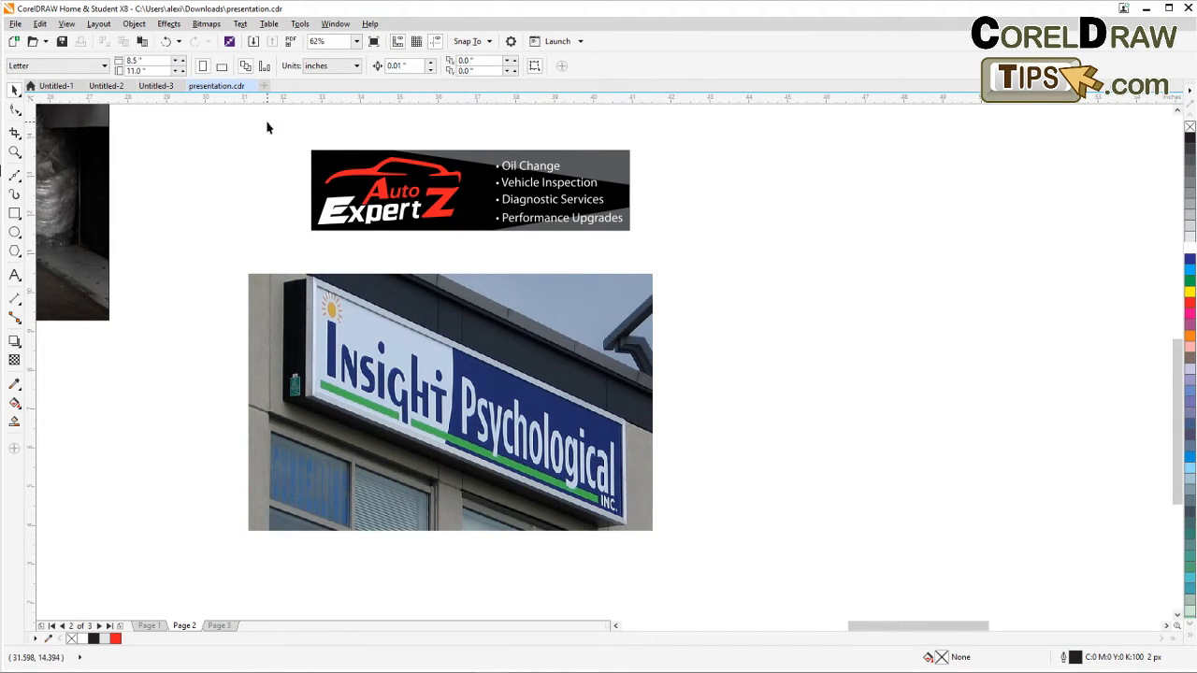
left_click_drag(267, 127, 671, 259)
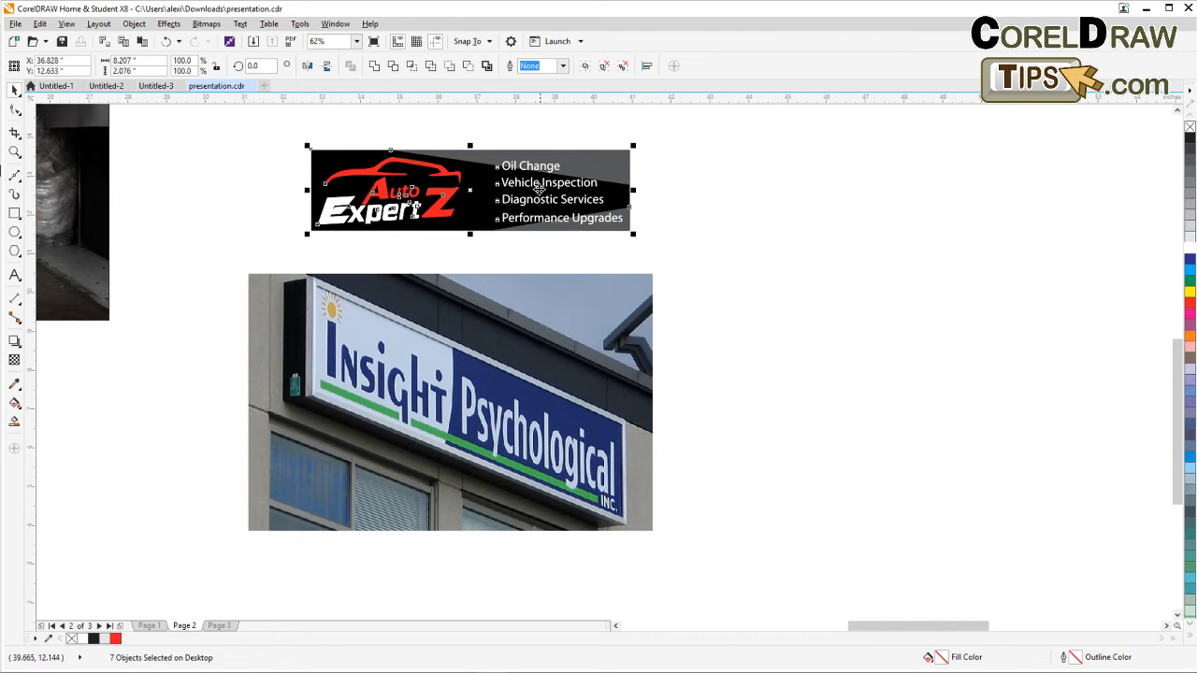
left_click_drag(563, 207, 764, 322)
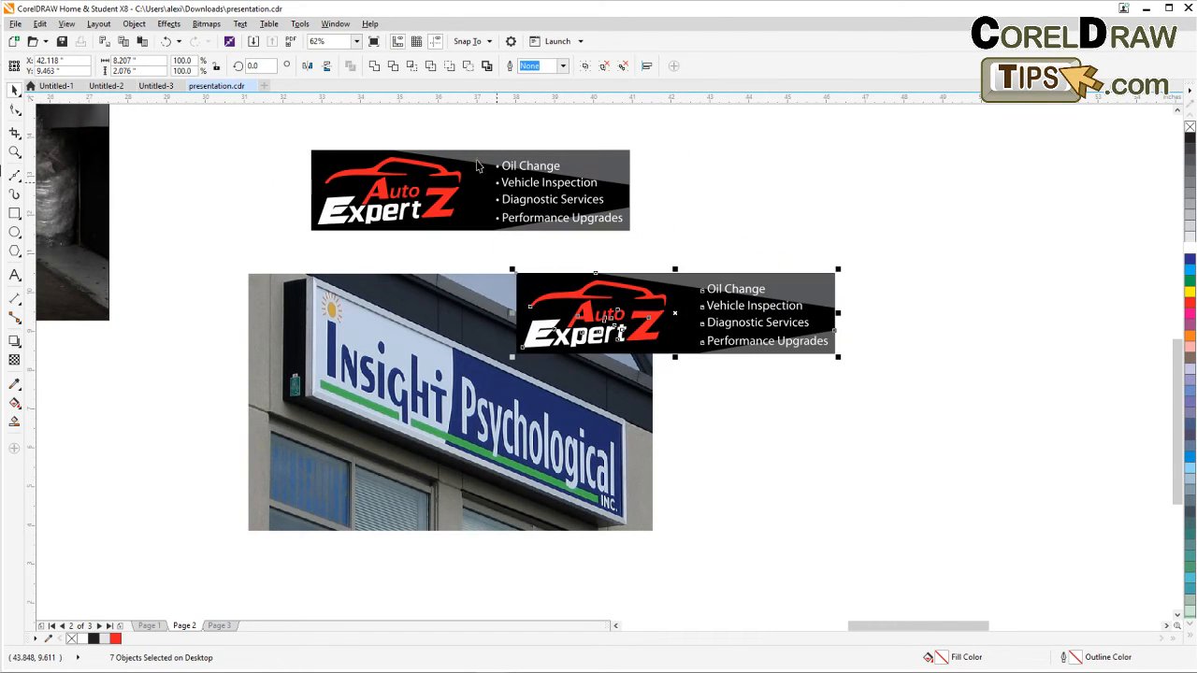
left_click(587, 67)
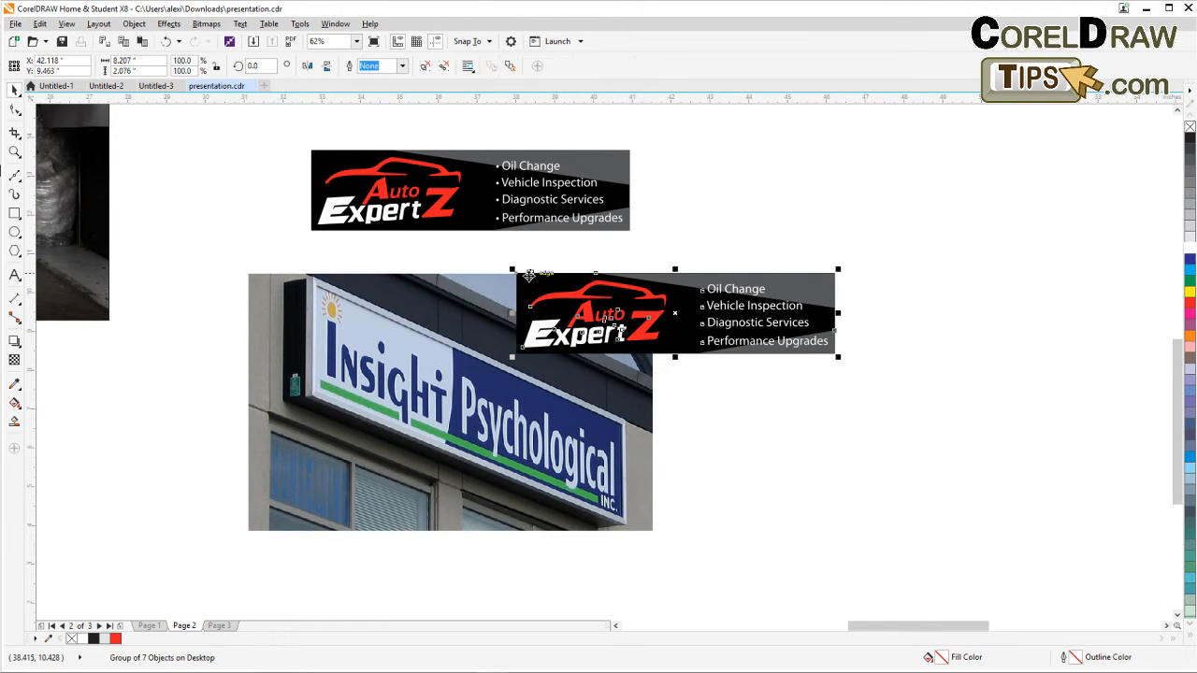
Position the banner copy over the sign's left edge and scale it to 132.2%.
left_click_drag(521, 274, 316, 286)
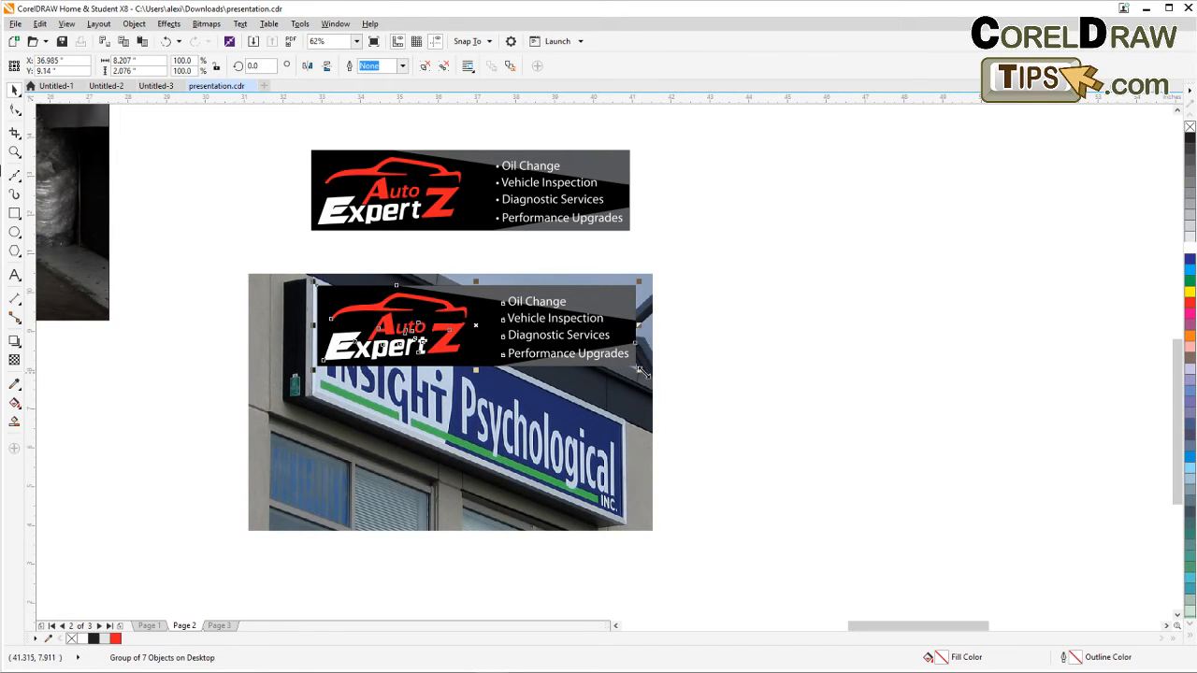
left_click_drag(639, 371, 745, 411)
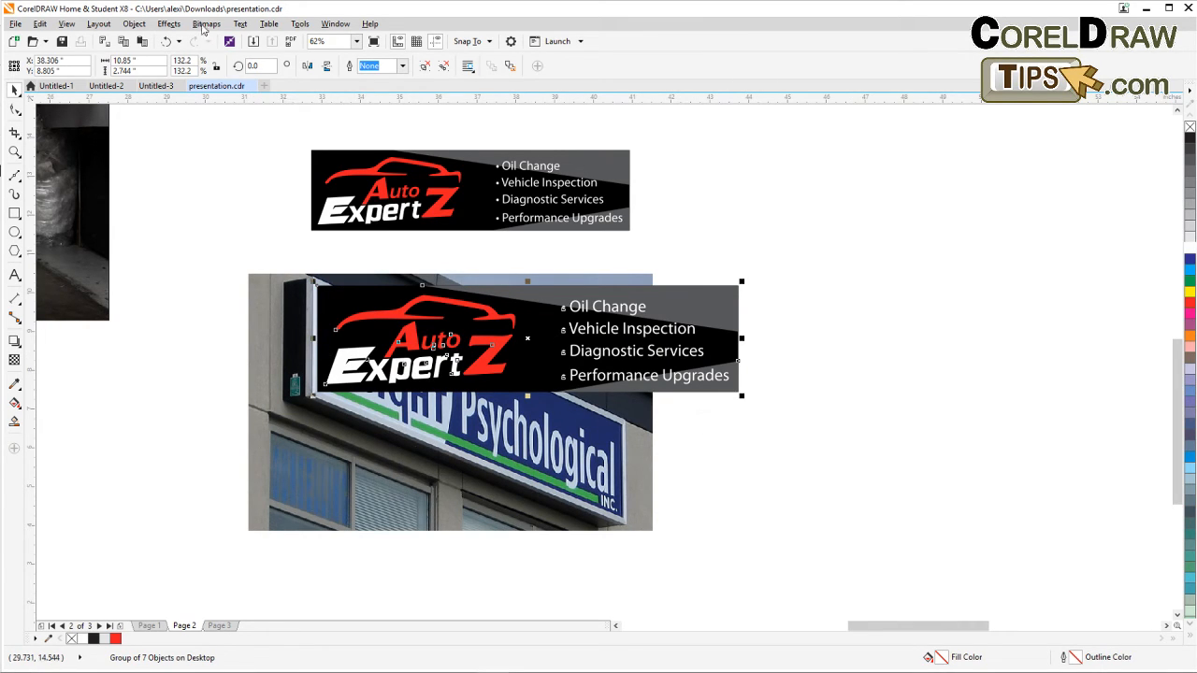
Add a perspective to the banner copy and pull its right corners to fit the Insight Psychological sign's angled face.
left_click(176, 26)
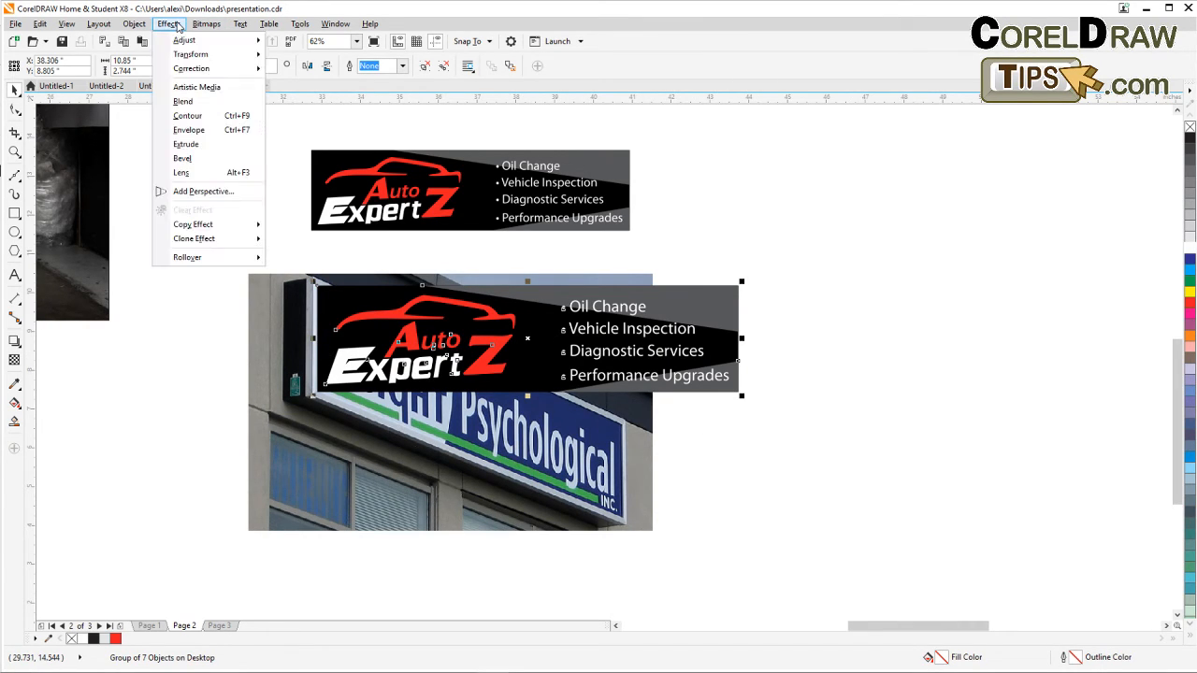
left_click(204, 192)
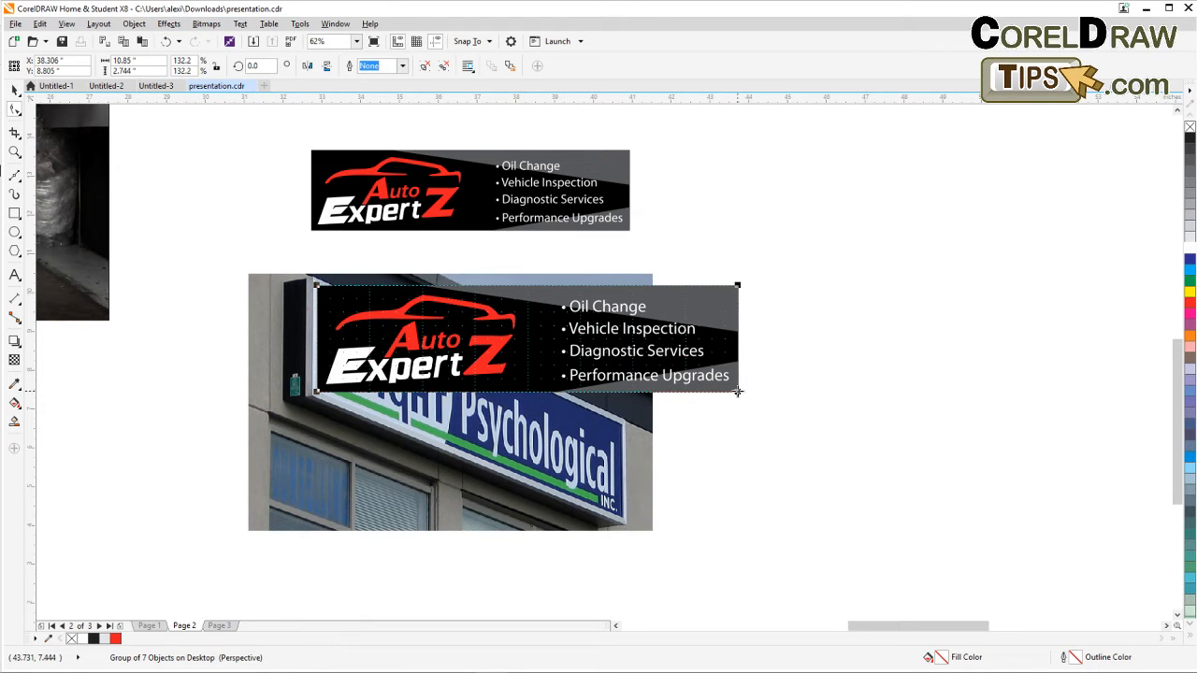
mouse_move(737, 392)
left_mouse_down()
mouse_move(669, 490)
mouse_move(625, 522)
left_mouse_up()
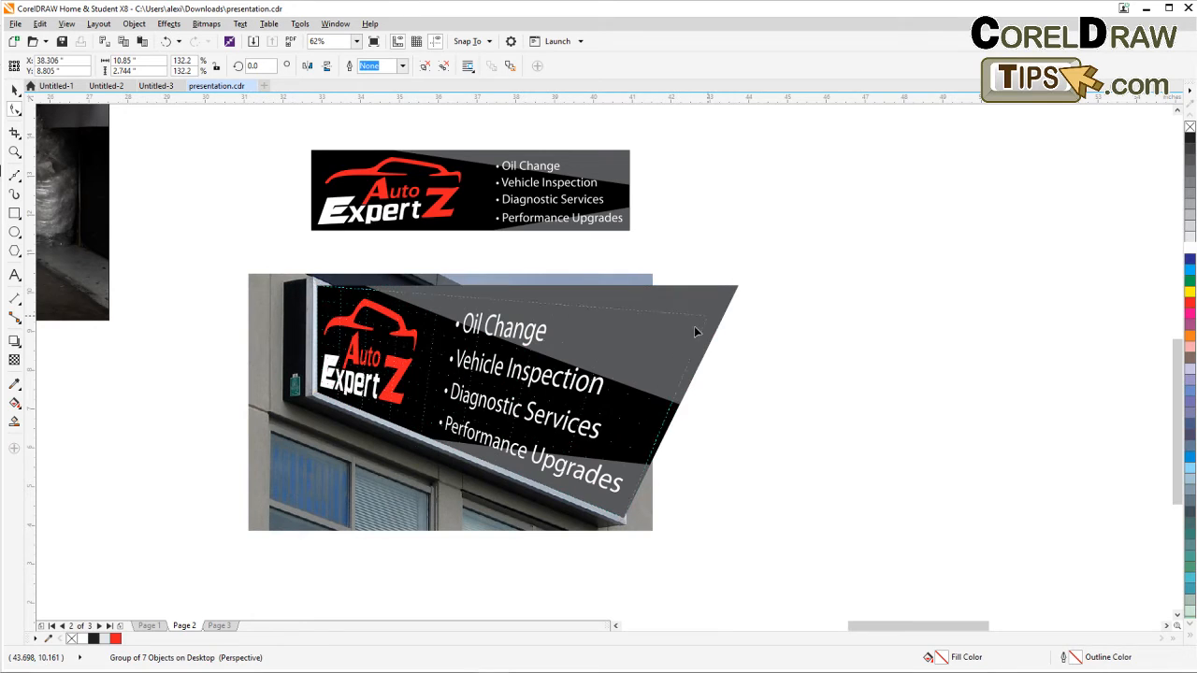
left_click_drag(695, 332, 620, 424)
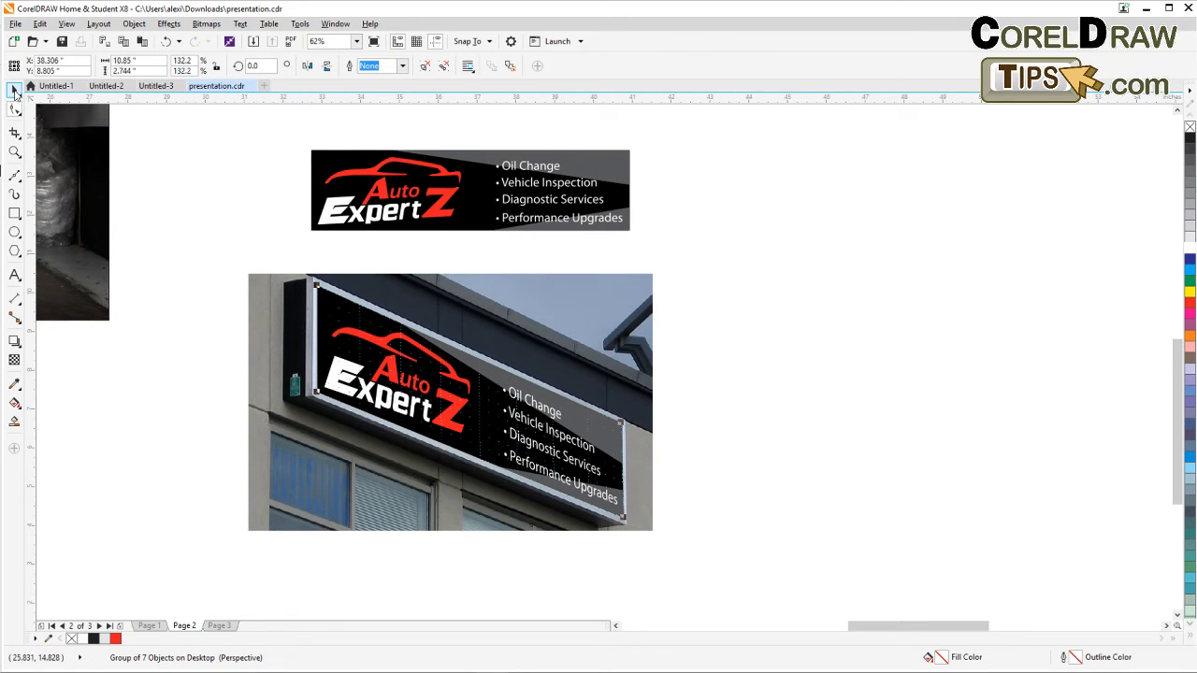
left_click(15, 90)
left_click(228, 232)
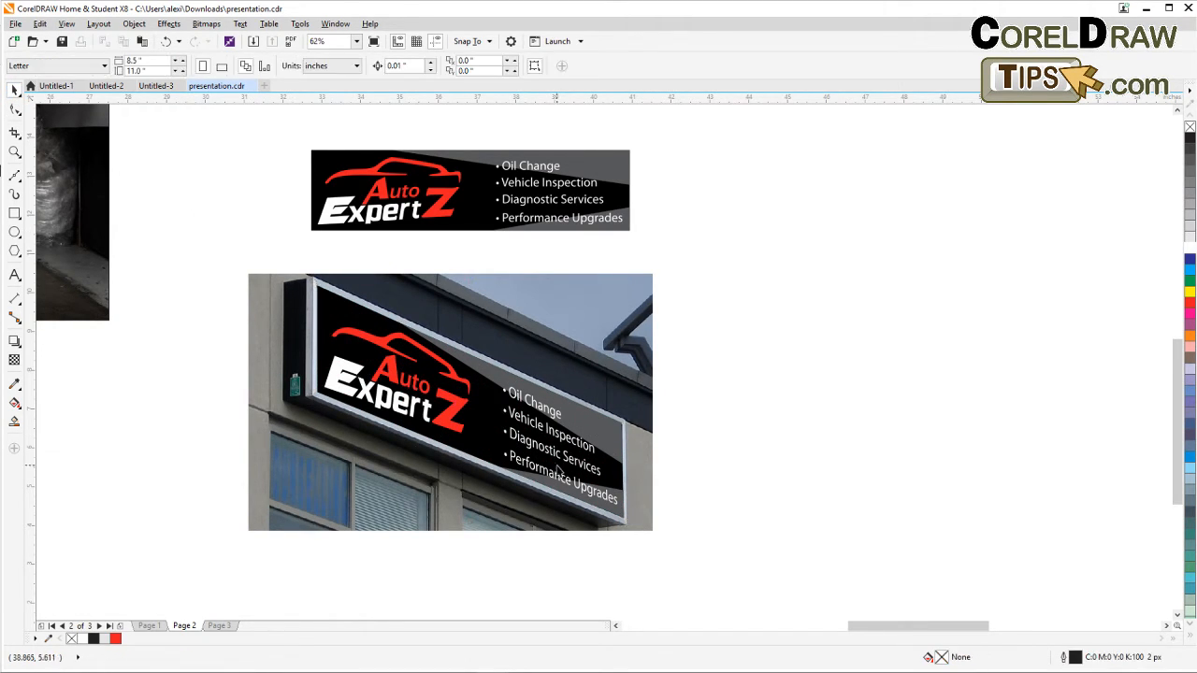
Zoom and pan around page 2 to inspect the fitted sign mockup and the surrounding images.
left_click_drag(709, 492, 607, 449)
scroll(711, 504, "down", 1)
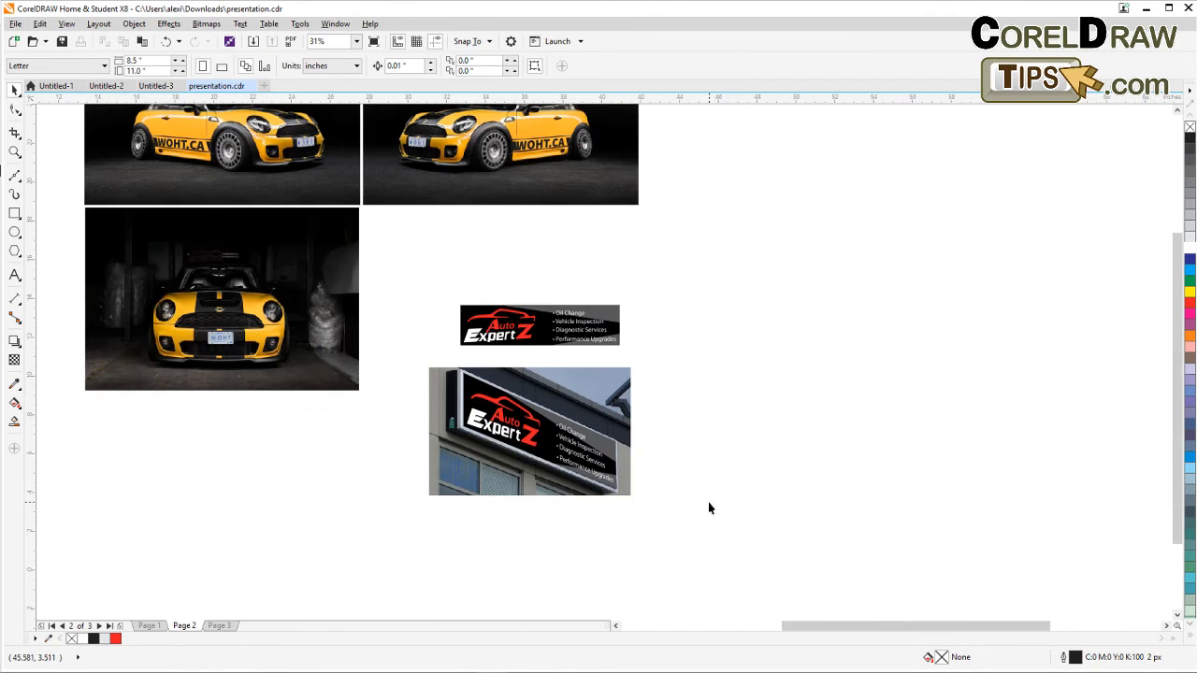
scroll(685, 485, "up", 1)
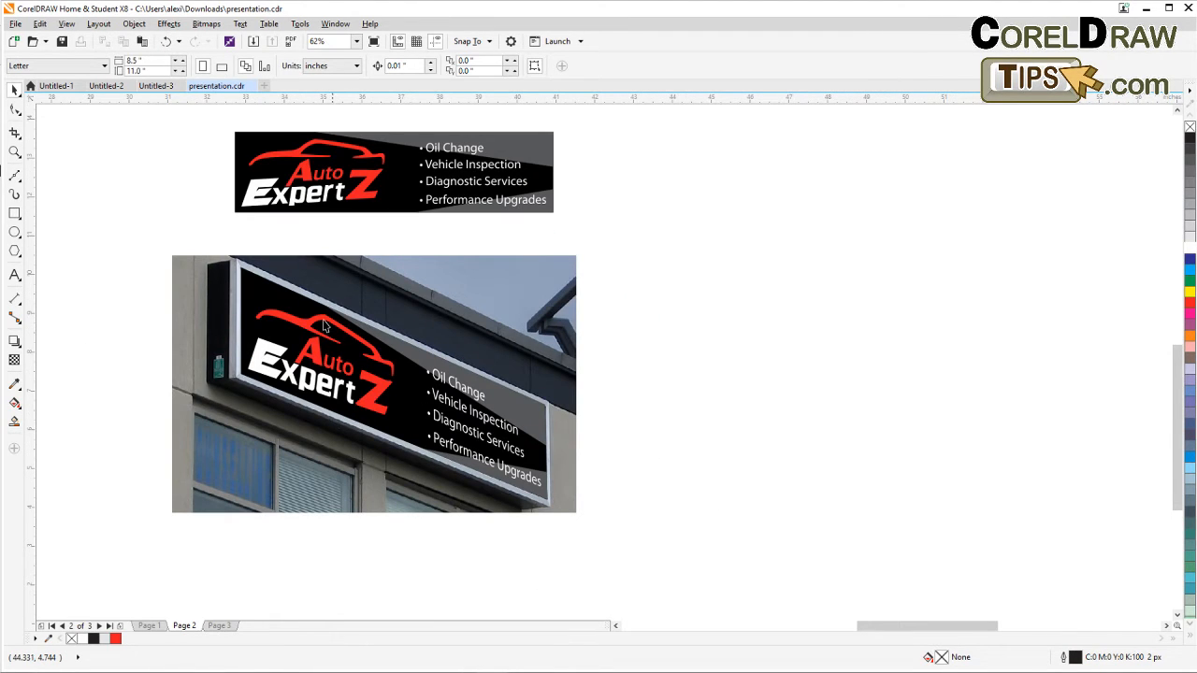
left_click_drag(345, 338, 312, 359)
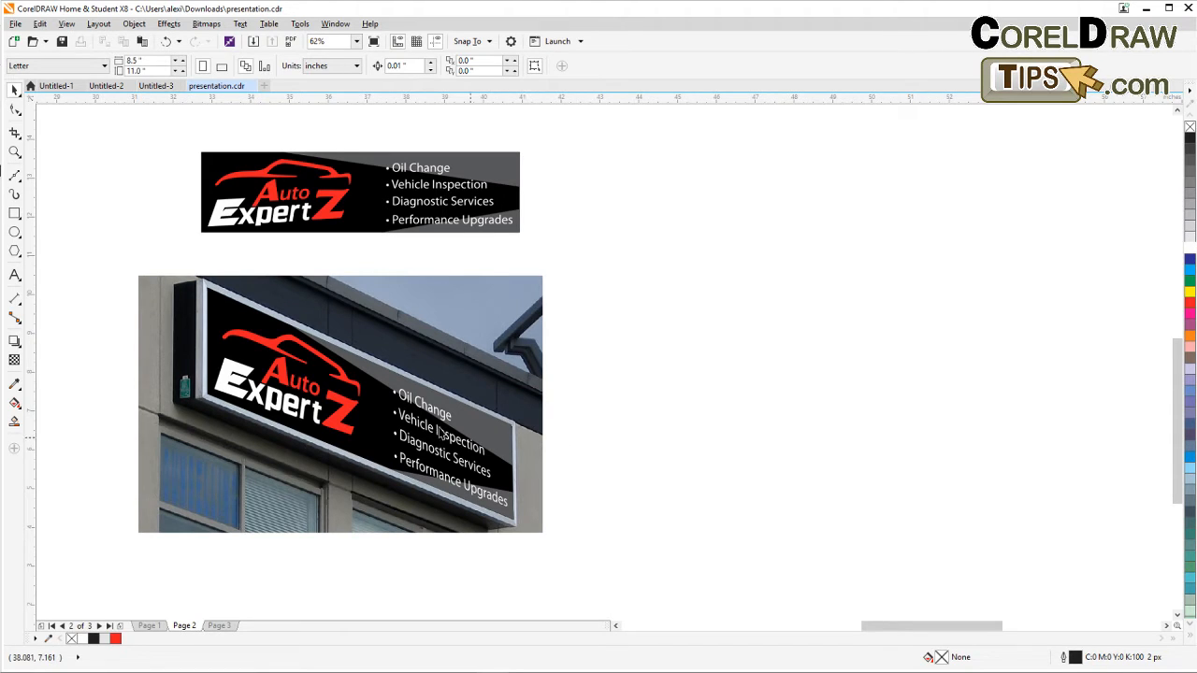
scroll(617, 439, "down", 2)
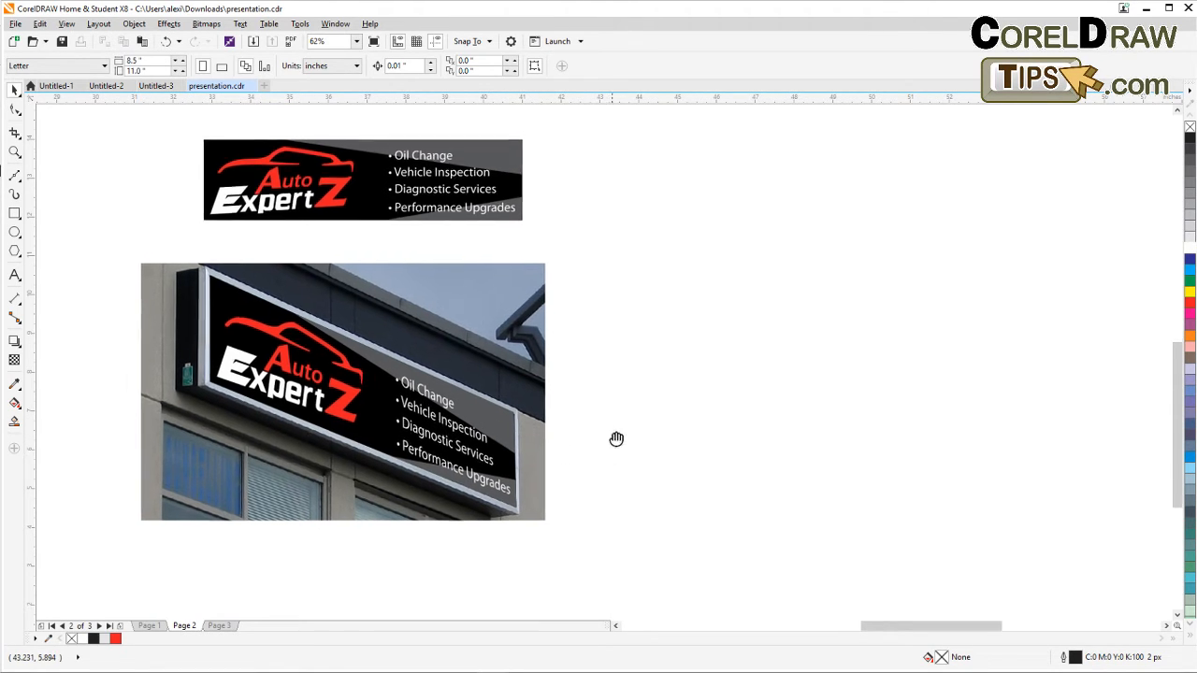
scroll(616, 420, "down", 1)
scroll(594, 419, "down", 1)
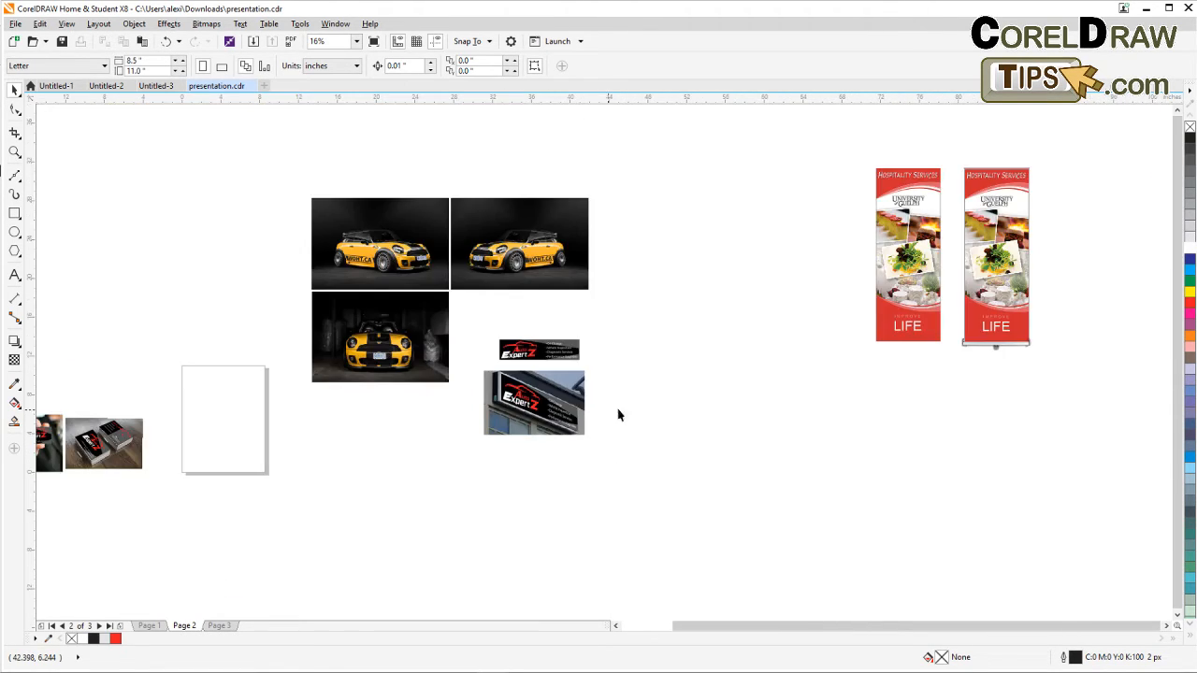
Move the two business card mockup photos above the roll-up banner mockups.
left_click_drag(900, 148, 821, 422)
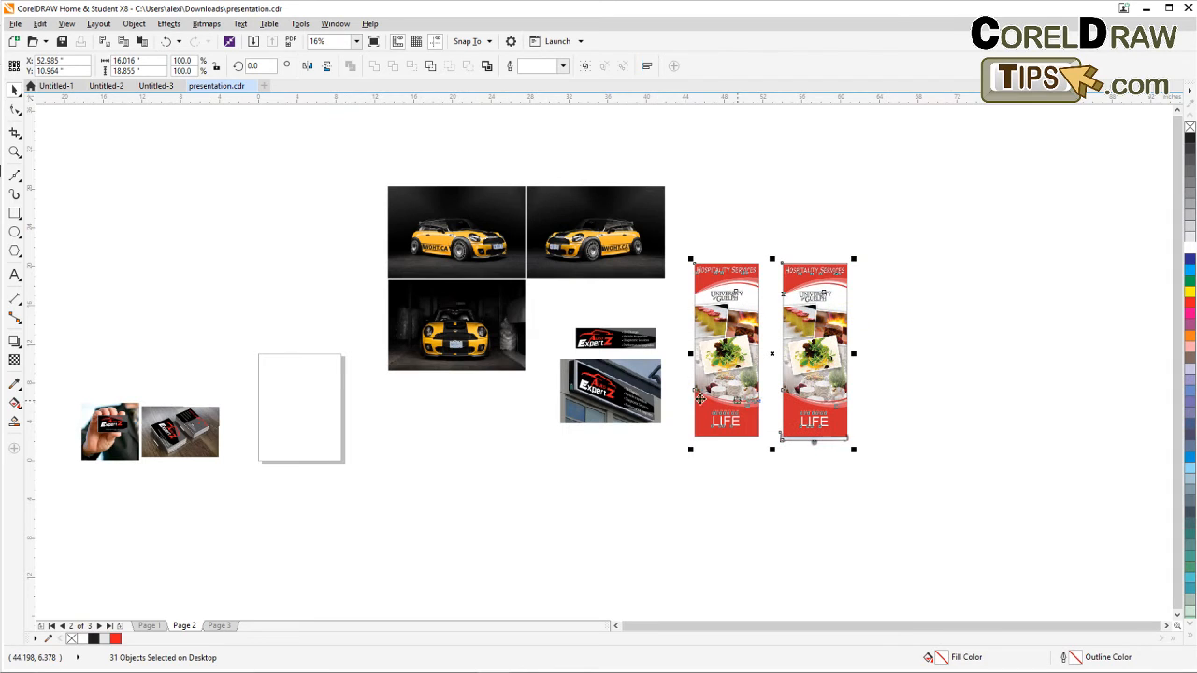
left_click_drag(64, 358, 249, 497)
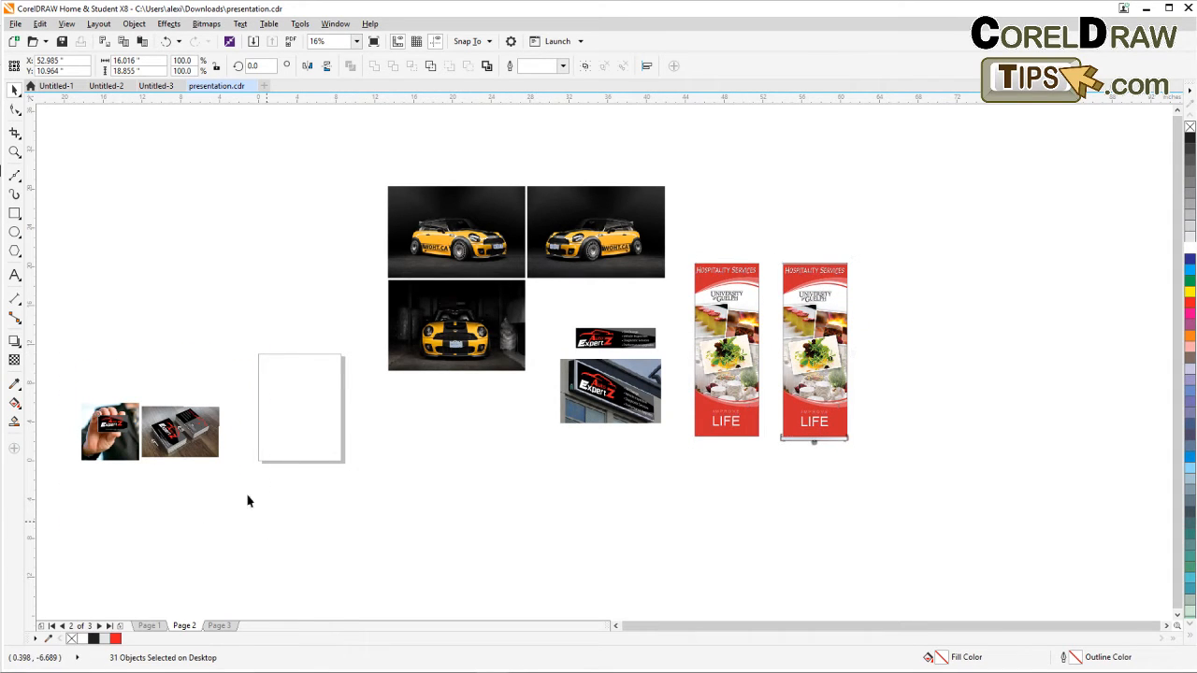
left_click_drag(208, 425, 823, 234)
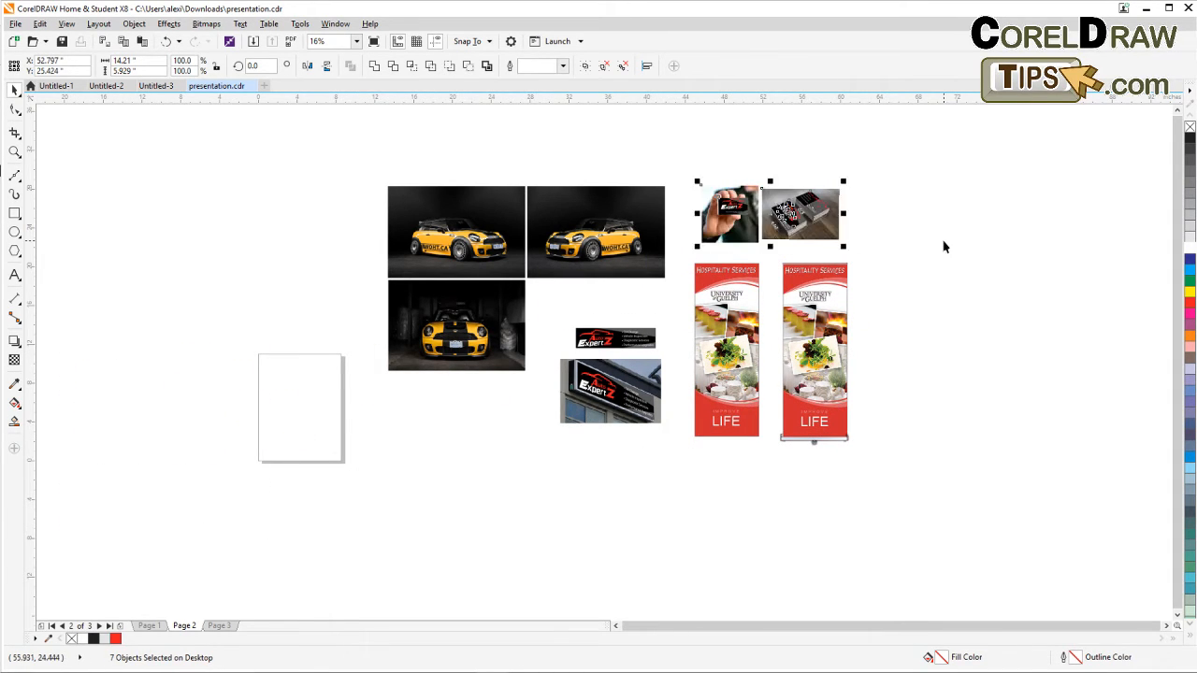
Zoom out to the whole page and pan back to the flat Auto ExpertZ banner.
left_click(942, 250)
key("F4")
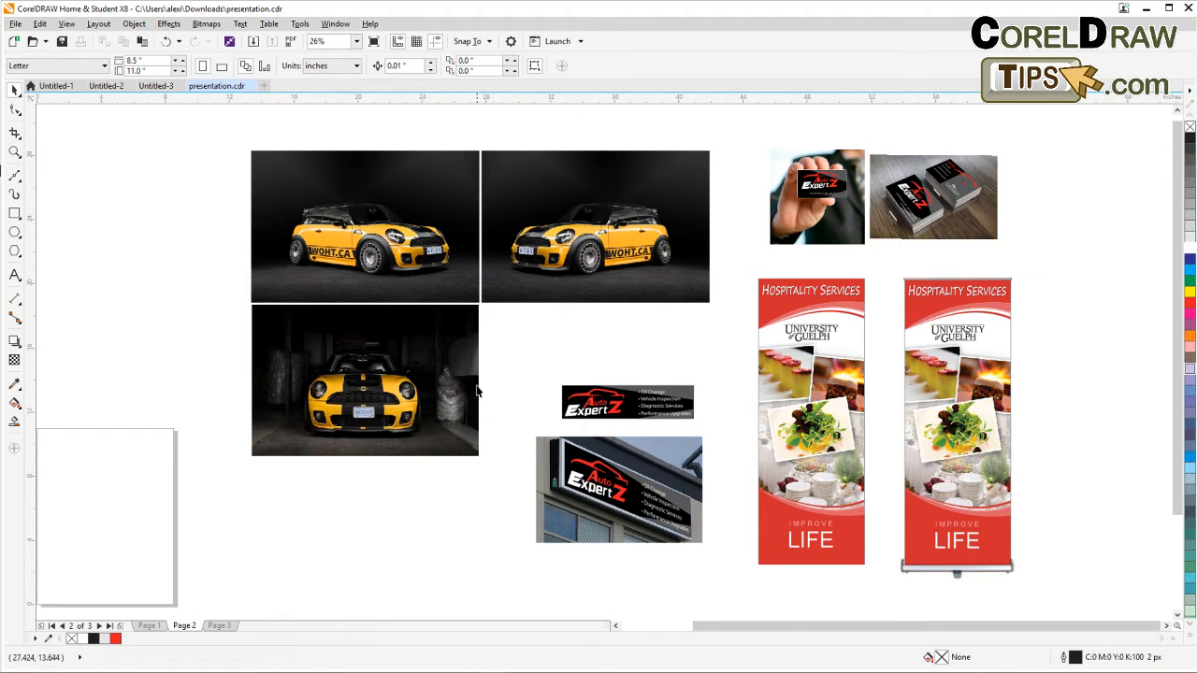
scroll(502, 350, "up", 2)
scroll(500, 353, "down", 1)
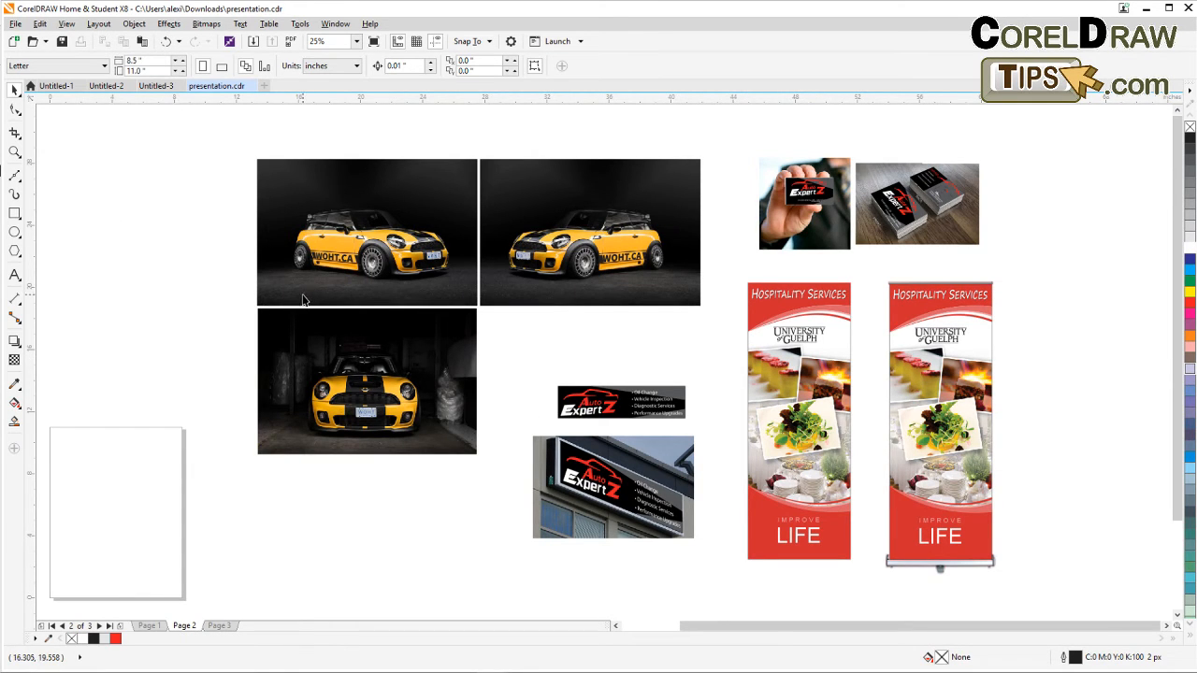
scroll(603, 439, "up", 1)
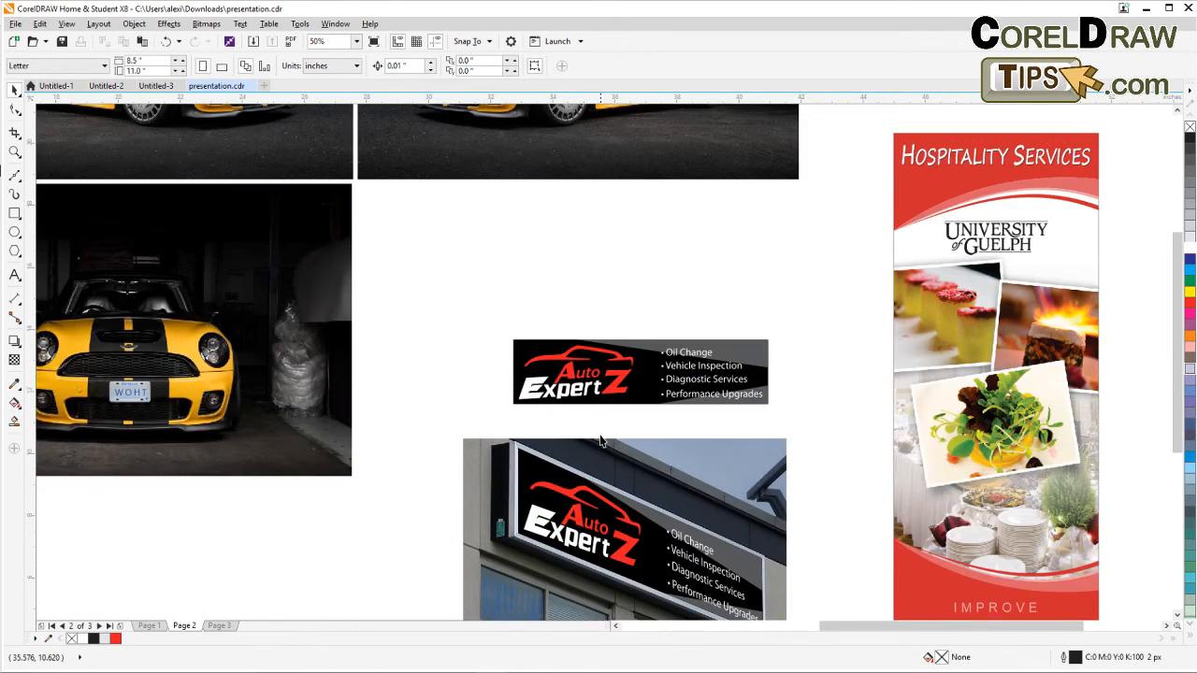
left_click_drag(574, 419, 475, 318)
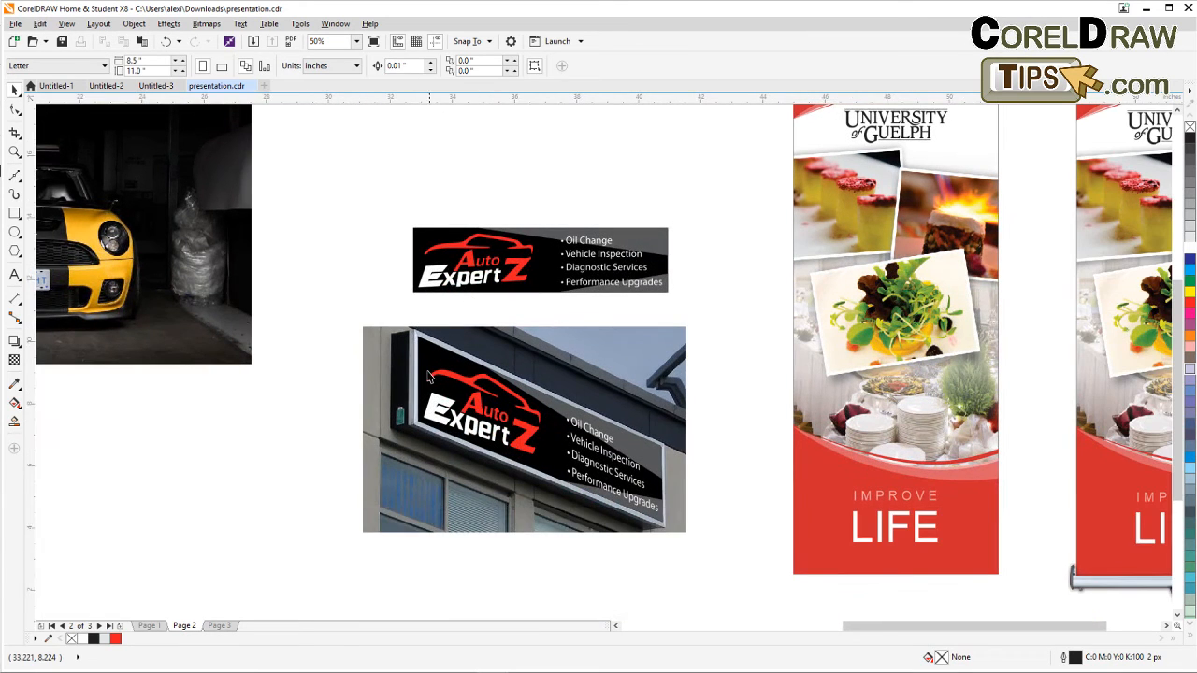
scroll(447, 451, "down", 1)
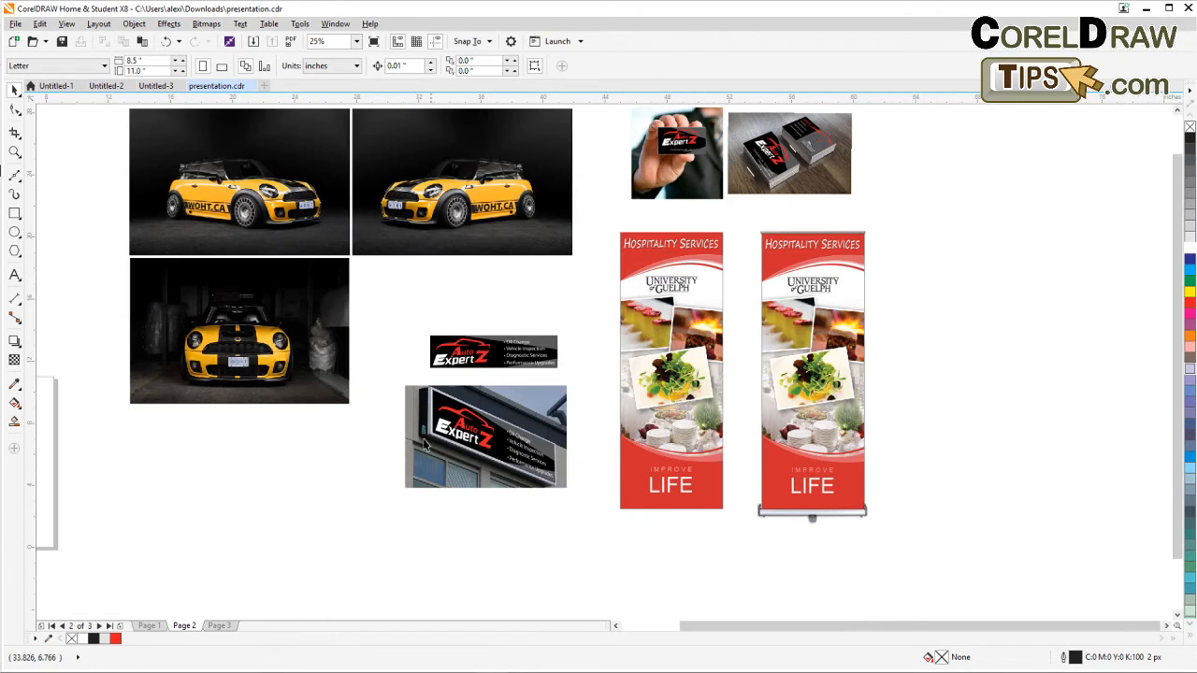
left_click_drag(346, 430, 601, 404)
scroll(602, 404, "up", 2)
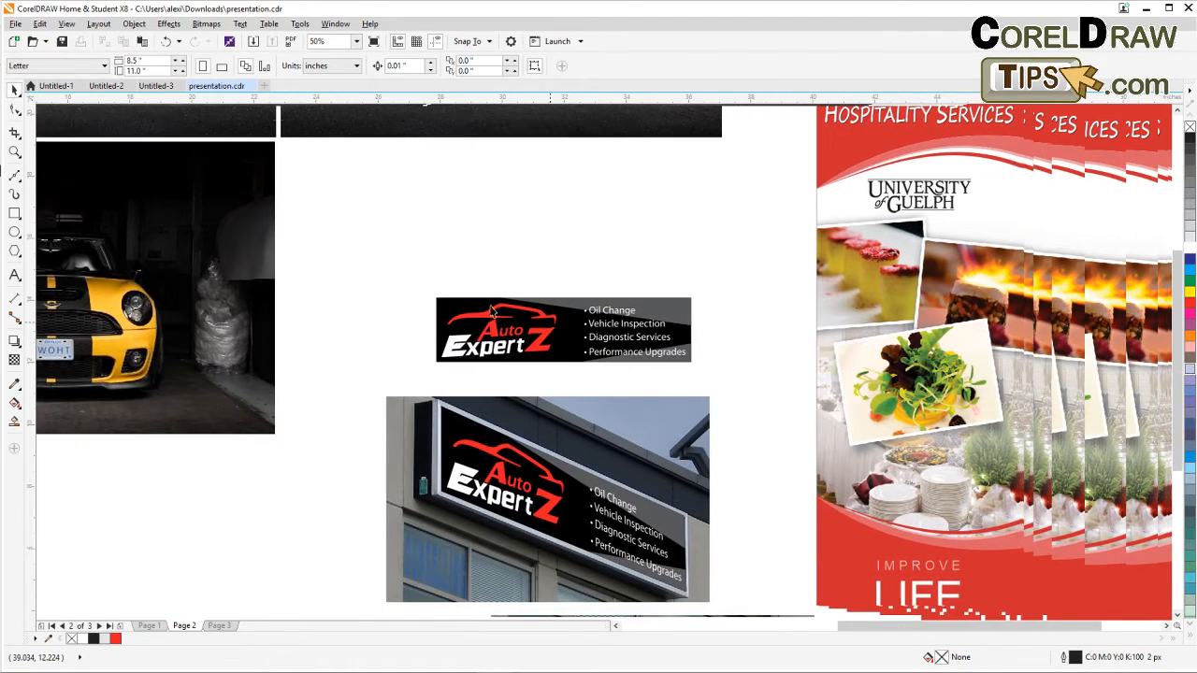
Duplicate the flat Auto ExpertZ banner above the original and group the copy's seven objects.
left_click_drag(580, 349, 713, 393)
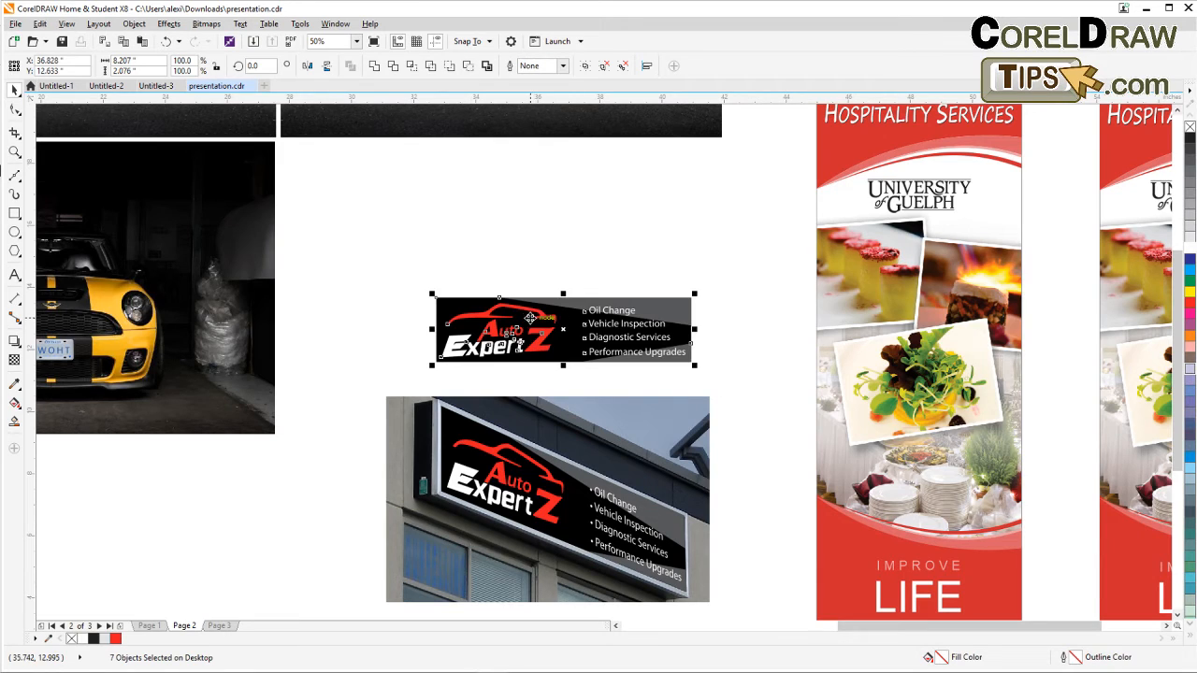
left_click_drag(527, 314, 579, 212)
left_click(169, 24)
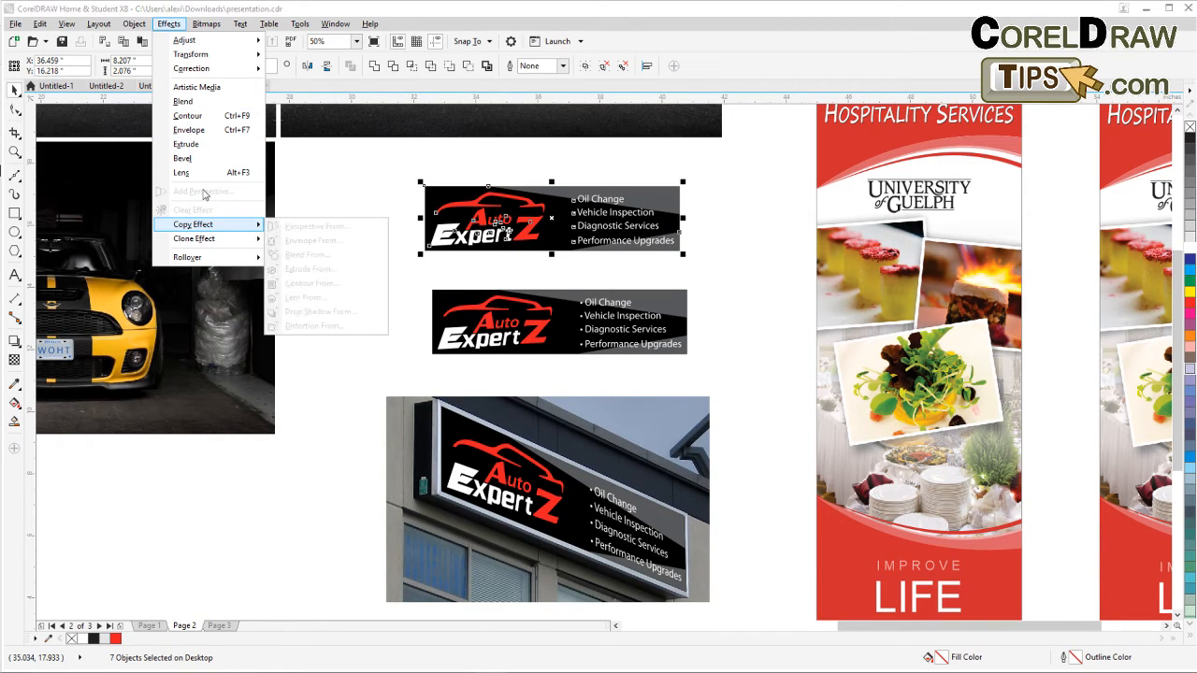
left_click(348, 182)
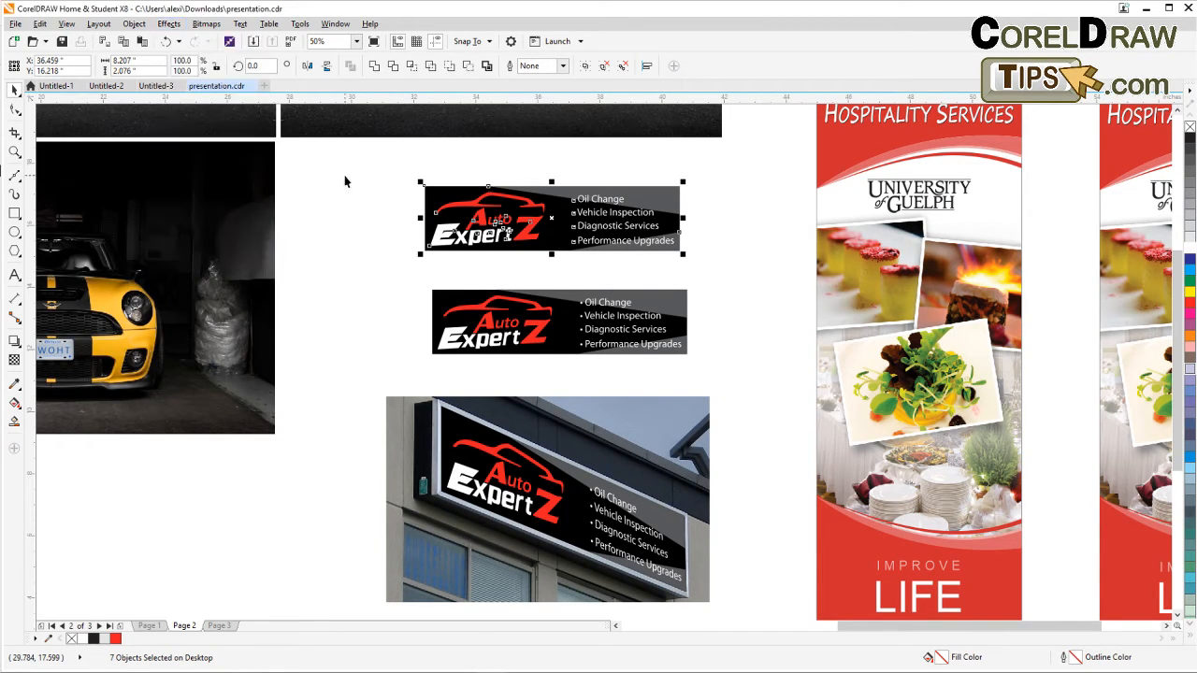
left_click(587, 66)
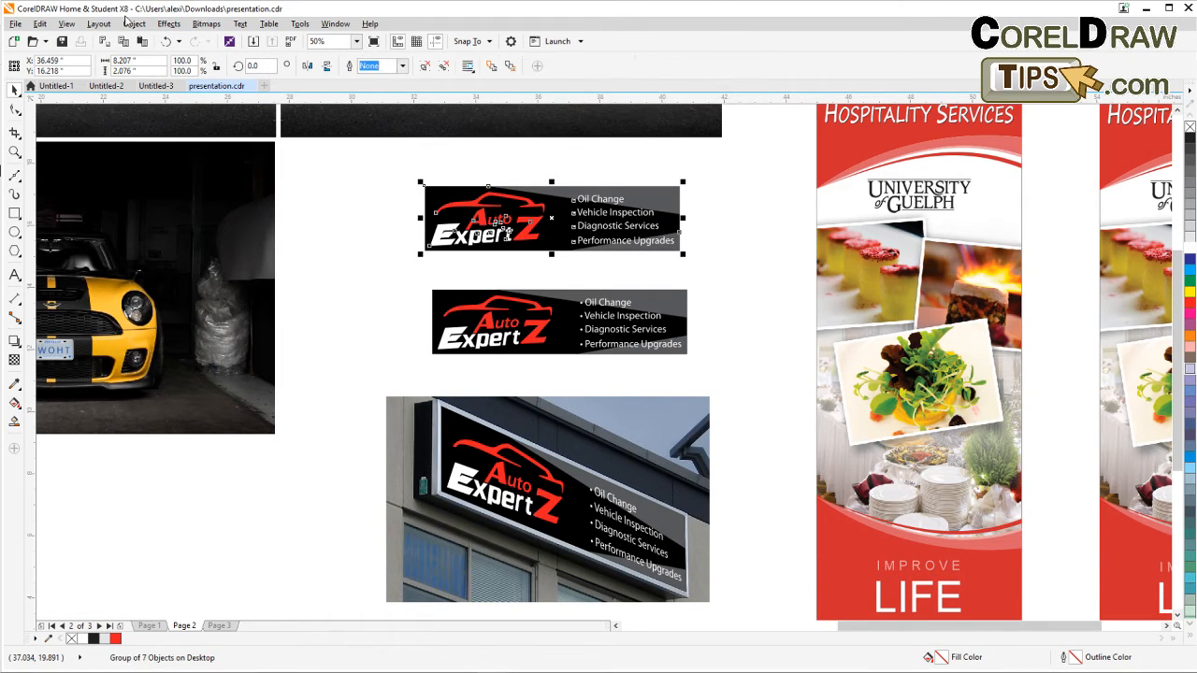
Add a perspective to the new banner copy, pulling its right end inward to angle it.
left_click(169, 23)
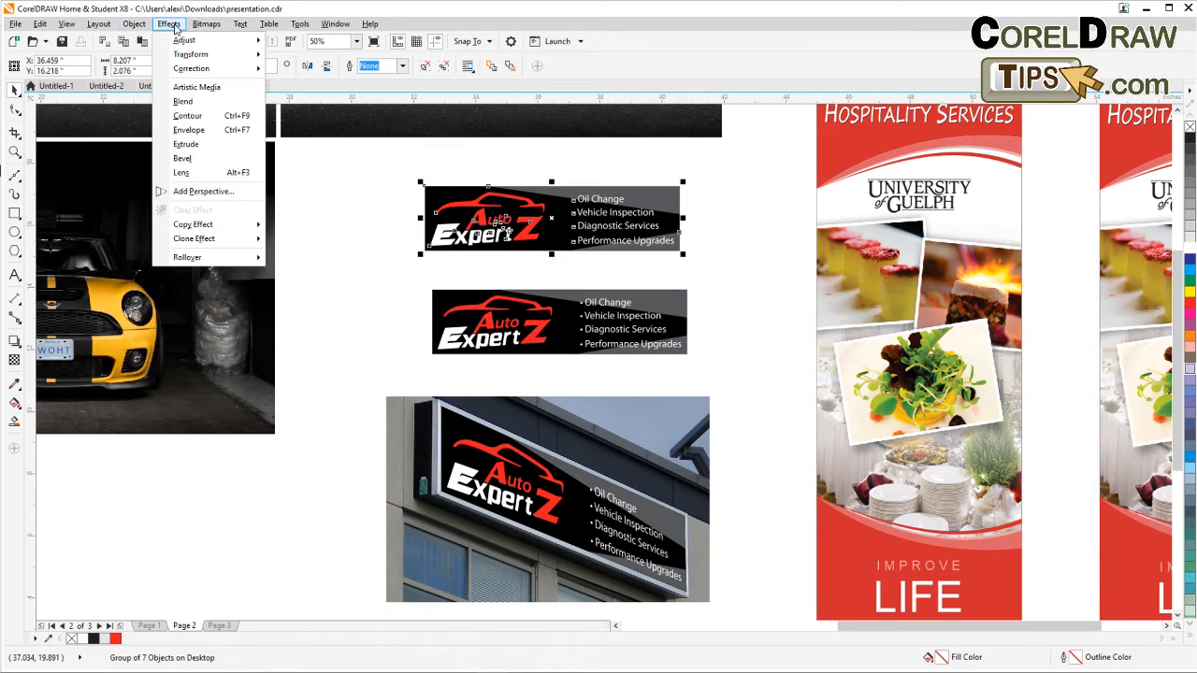
left_click(191, 191)
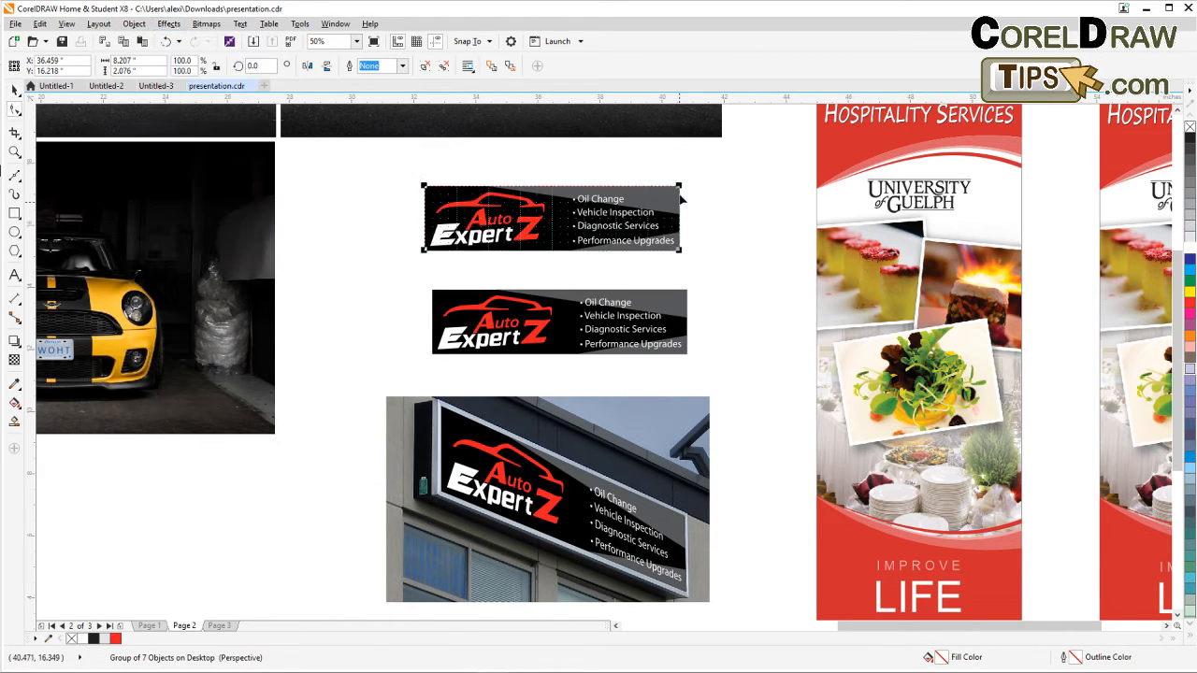
left_click_drag(678, 187, 679, 201)
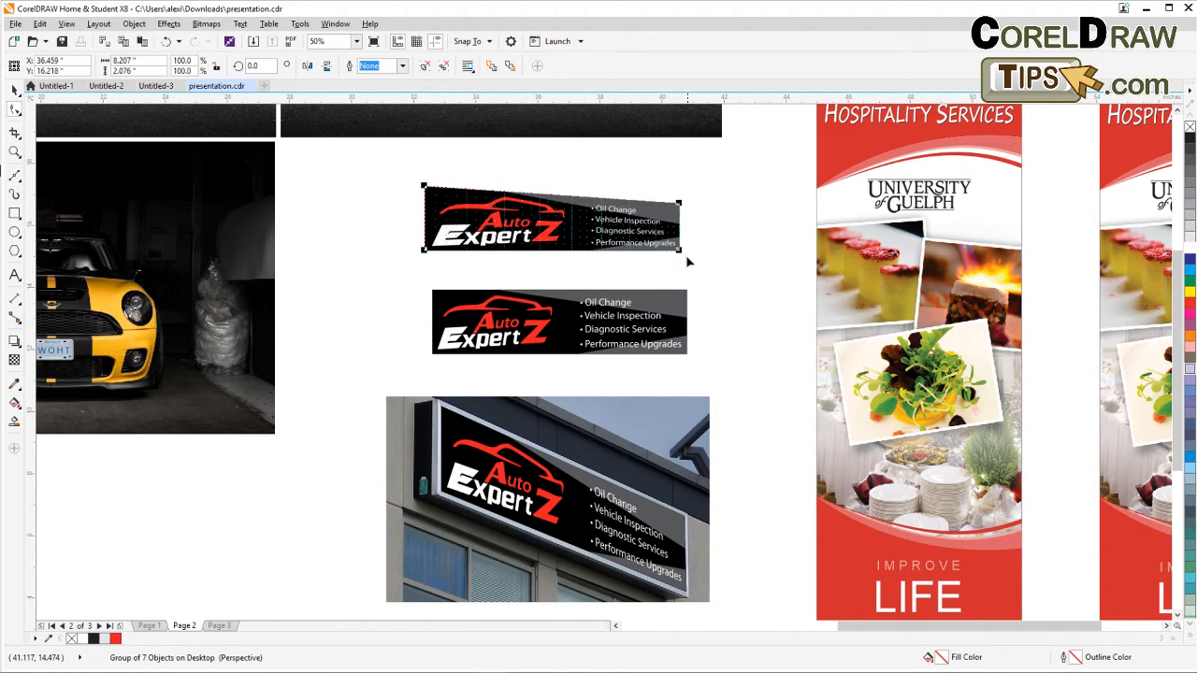
left_click_drag(681, 247, 679, 245)
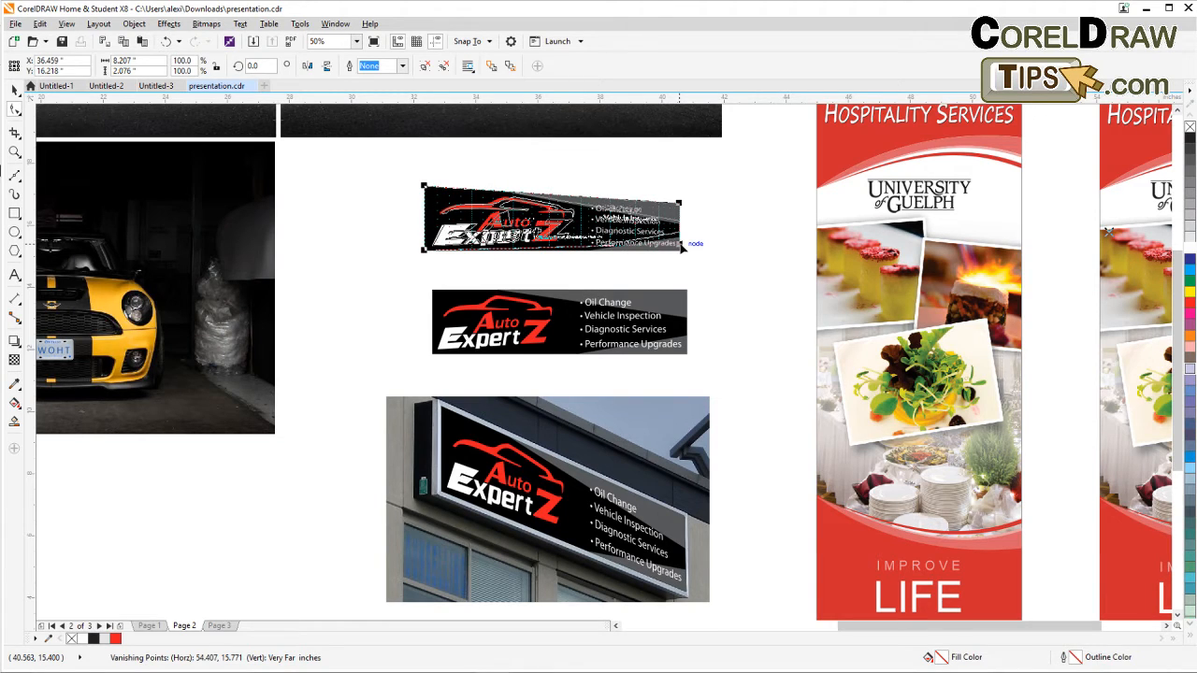
left_click(16, 89)
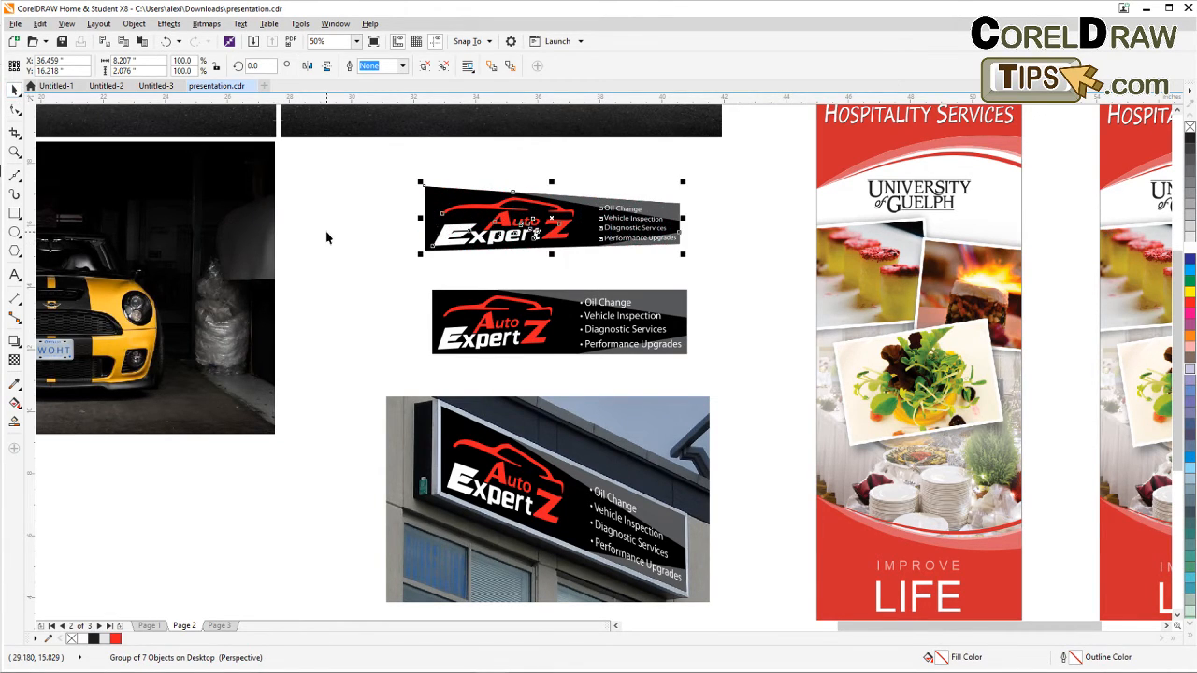
left_click(328, 234)
Pan and zoom around page 2 to review the business card, banner and sign mockups.
scroll(445, 366, "down", 2)
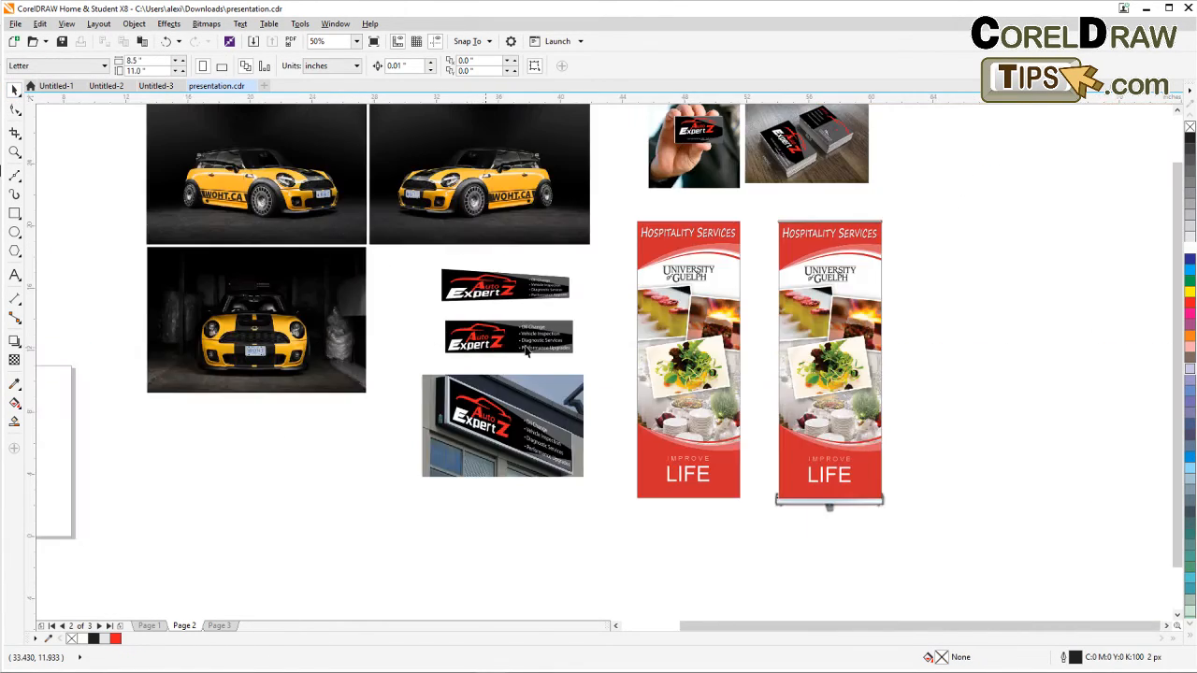
left_click_drag(633, 372, 704, 435)
left_click_drag(336, 310, 618, 300)
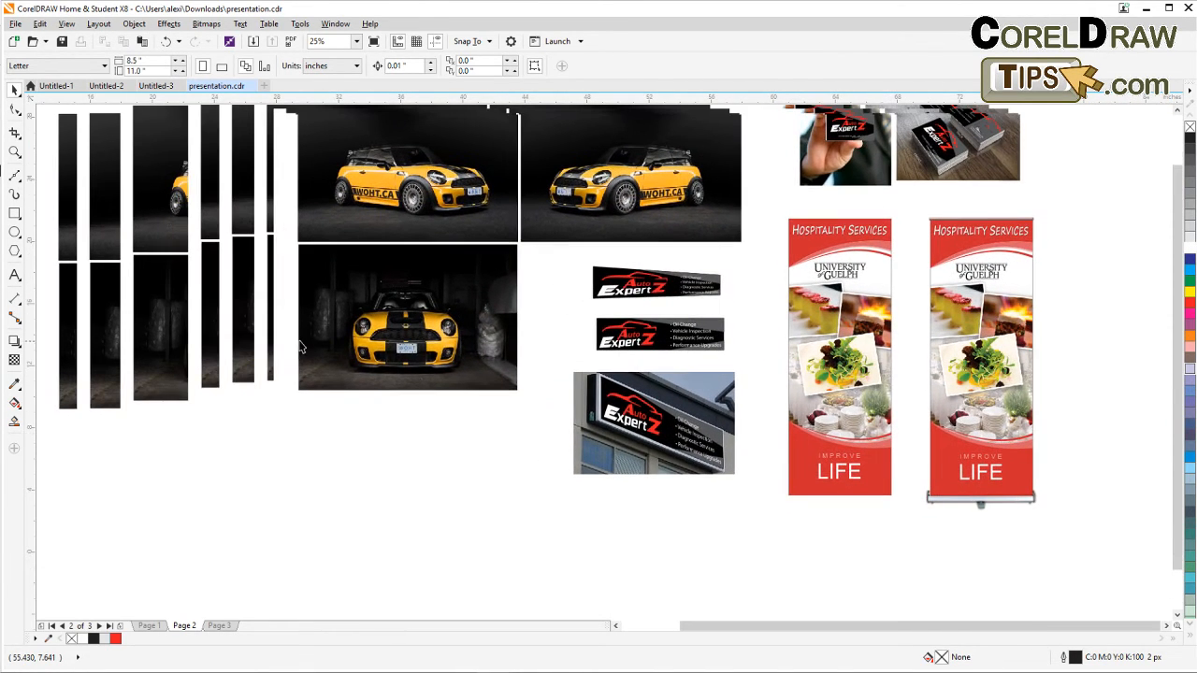
scroll(628, 253, "up", 1)
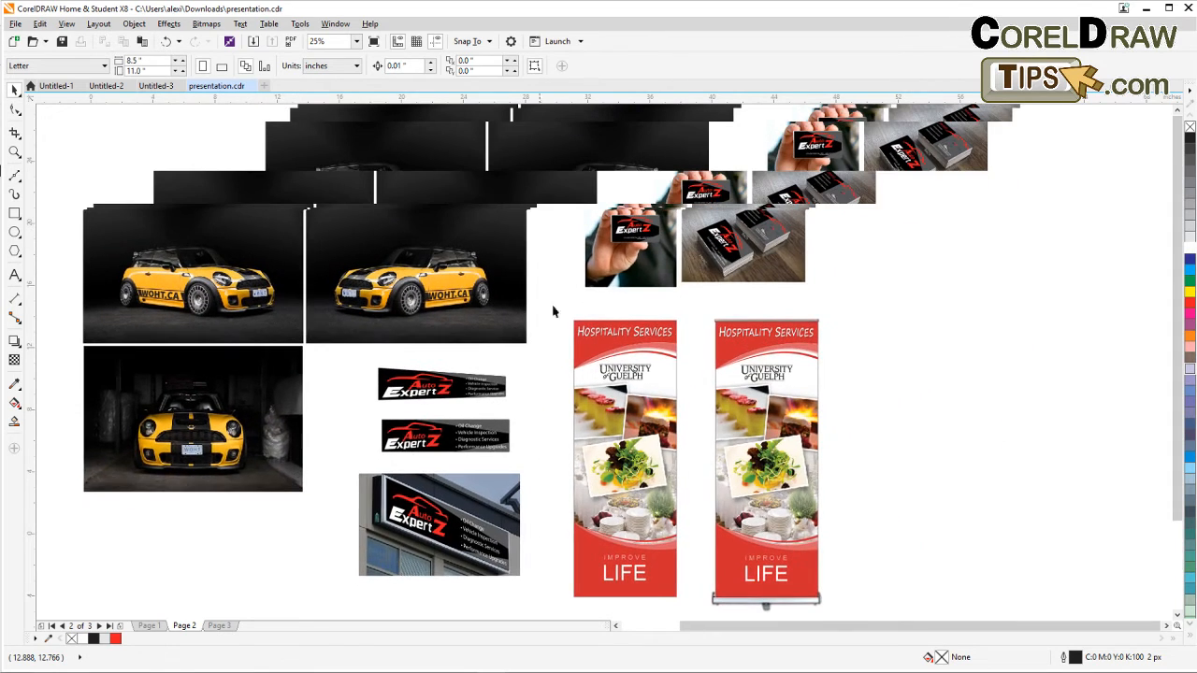
scroll(753, 235, "up", 1)
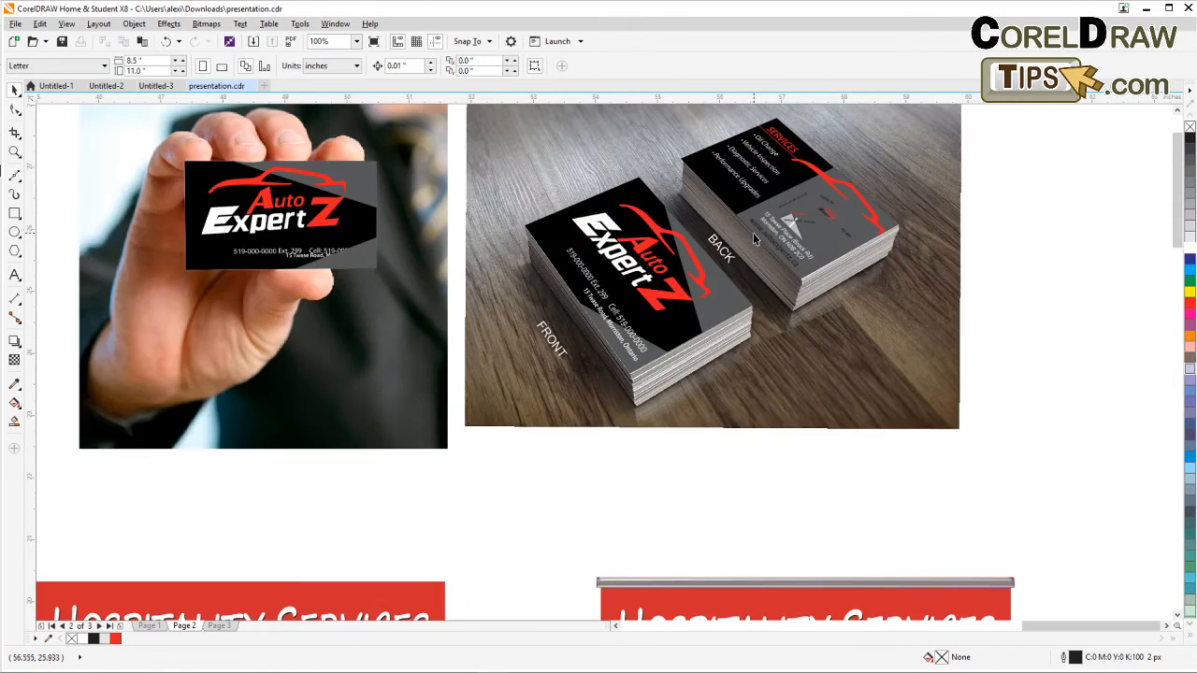
left_click_drag(753, 234, 775, 296)
scroll(778, 297, "down", 1)
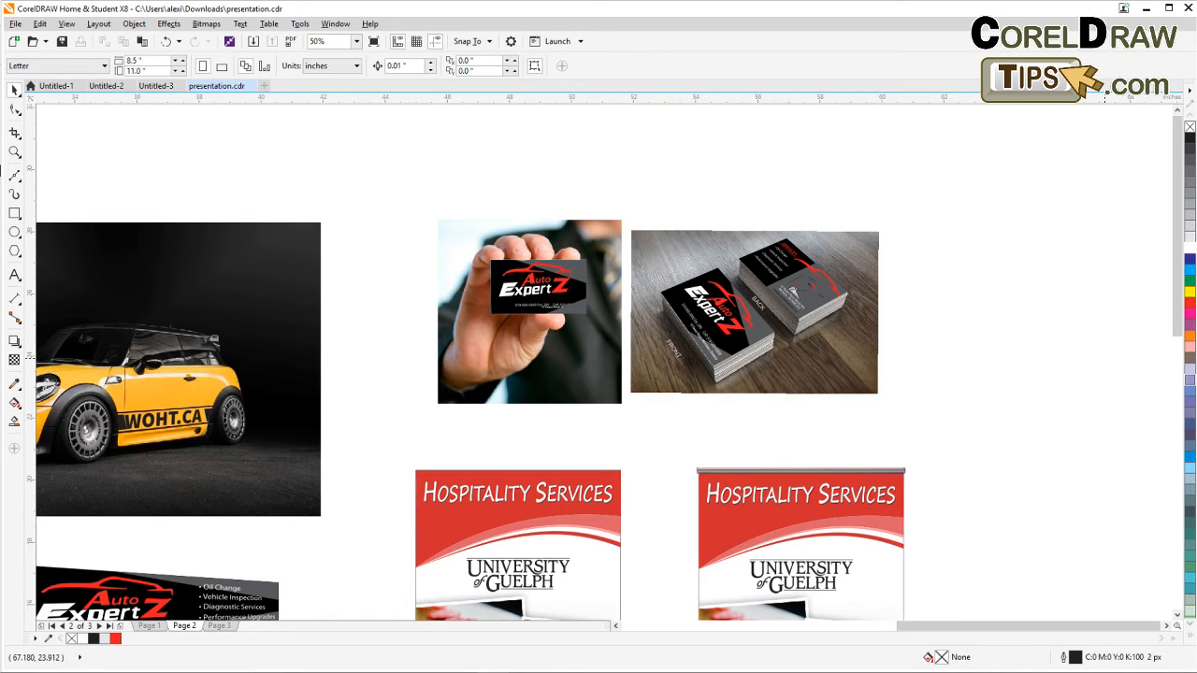
left_click_drag(963, 422, 894, 380)
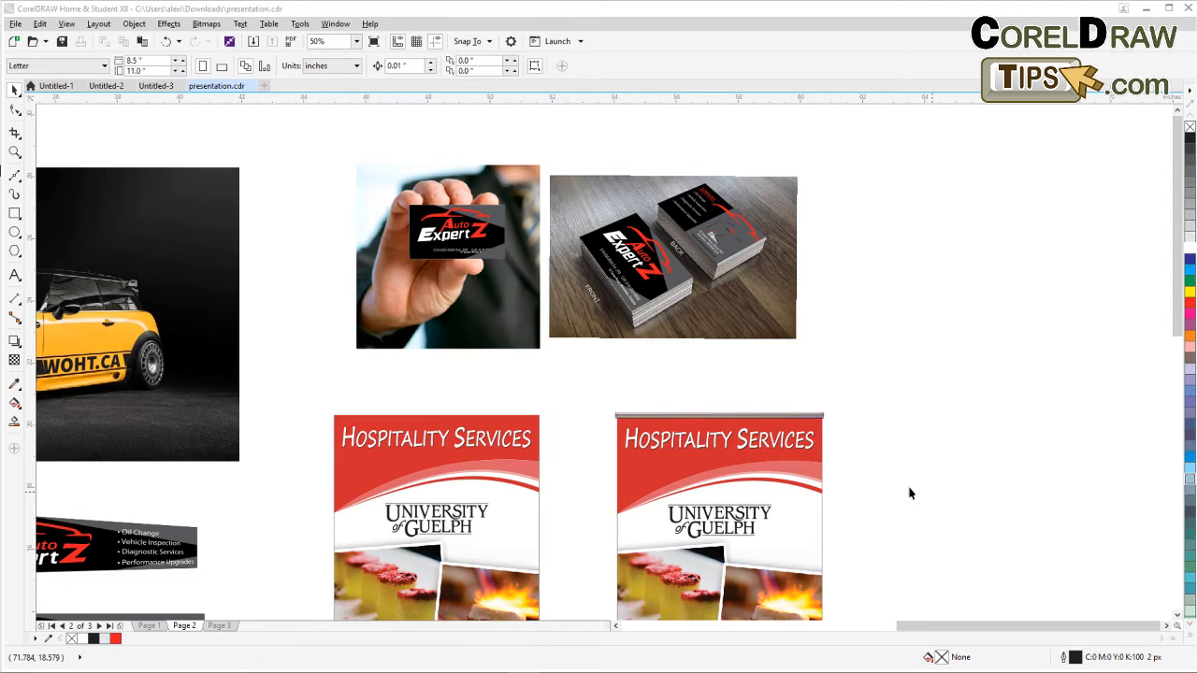
left_click_drag(930, 449, 984, 493)
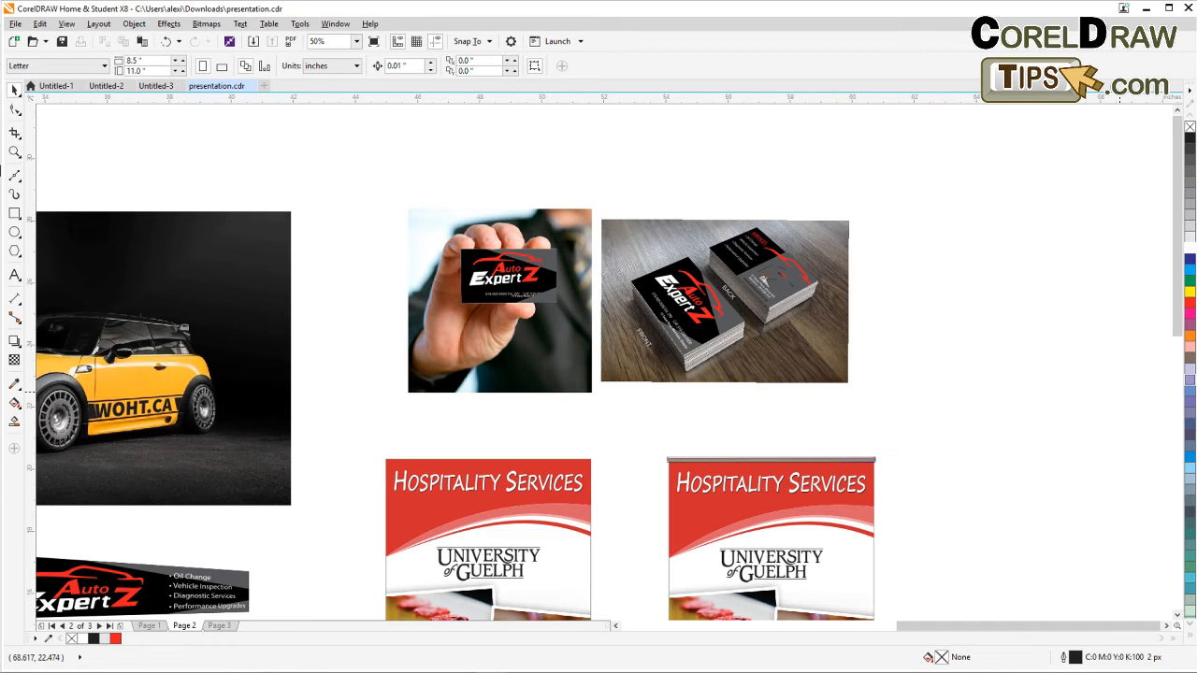
Pan and zoom in on the two Hospitality Services roll-up banners to examine them closely.
left_click_drag(622, 502, 801, 455)
left_click_drag(524, 492, 425, 489)
scroll(724, 466, "down", 1)
left_click_drag(742, 489, 621, 408)
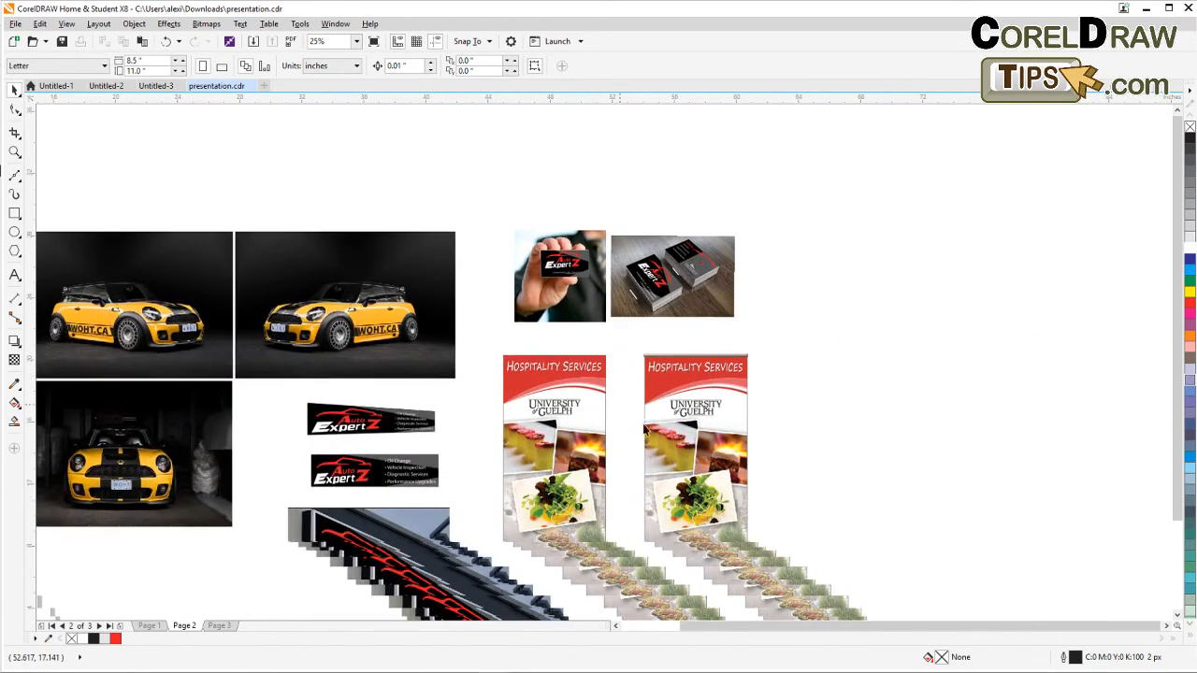
left_click_drag(660, 517, 567, 436)
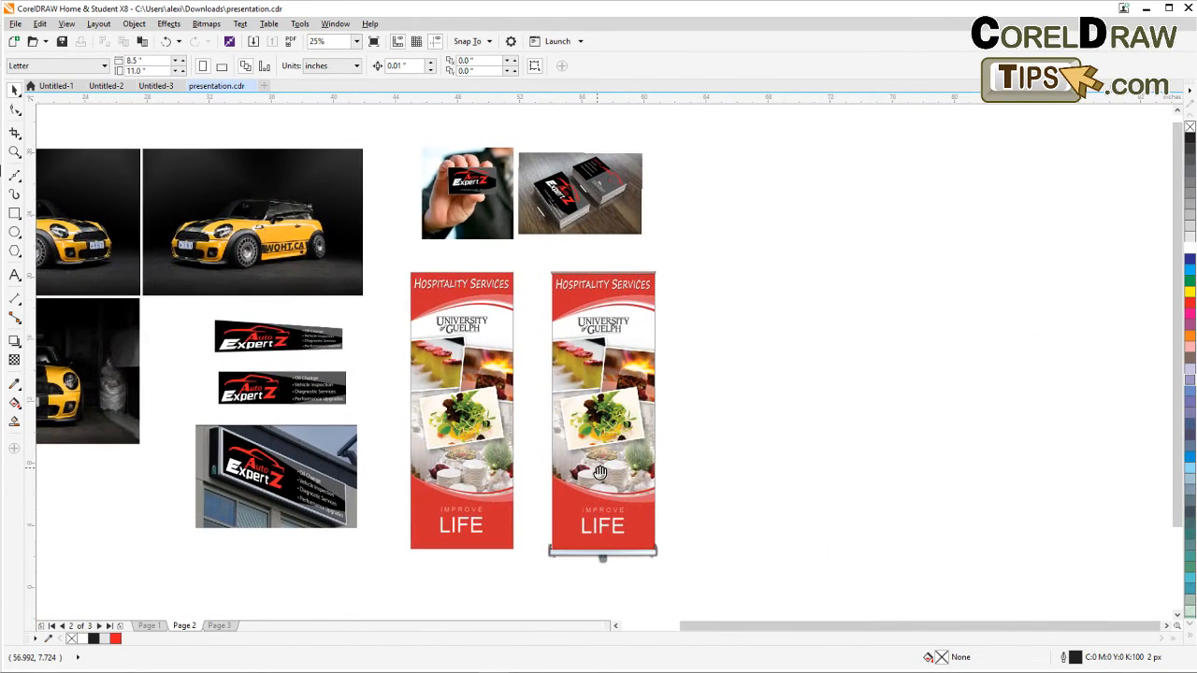
left_click_drag(599, 474, 574, 479)
scroll(568, 492, "up", 2)
scroll(575, 495, "down", 2)
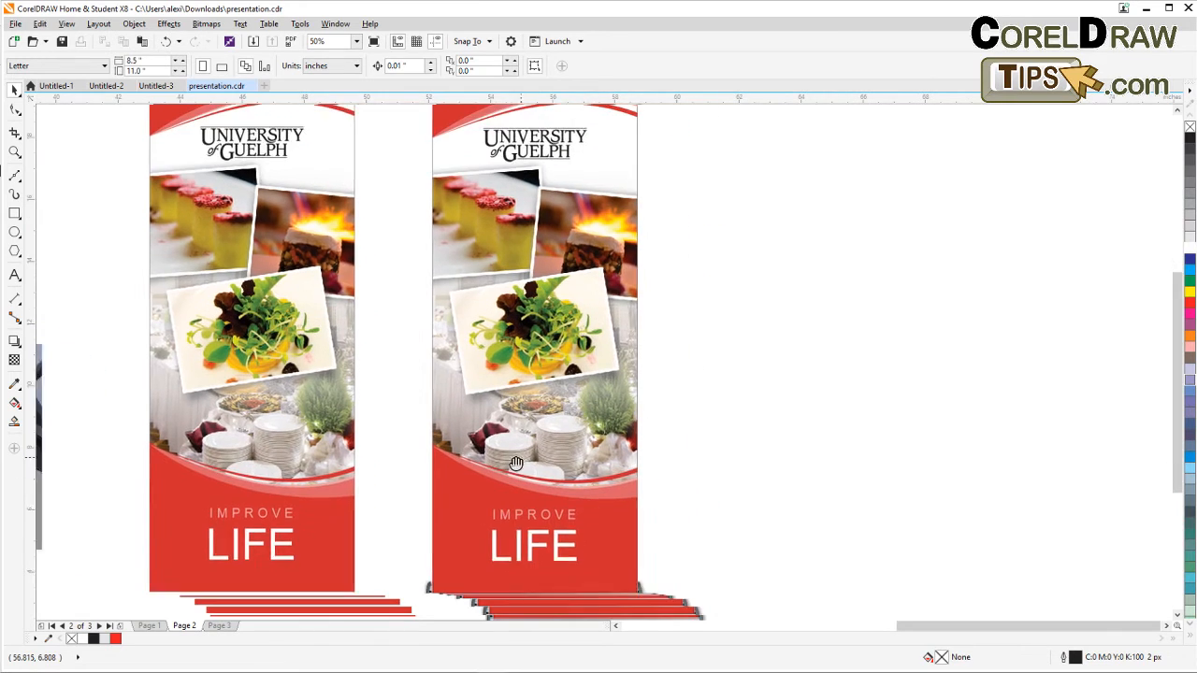
left_click_drag(493, 442, 435, 465)
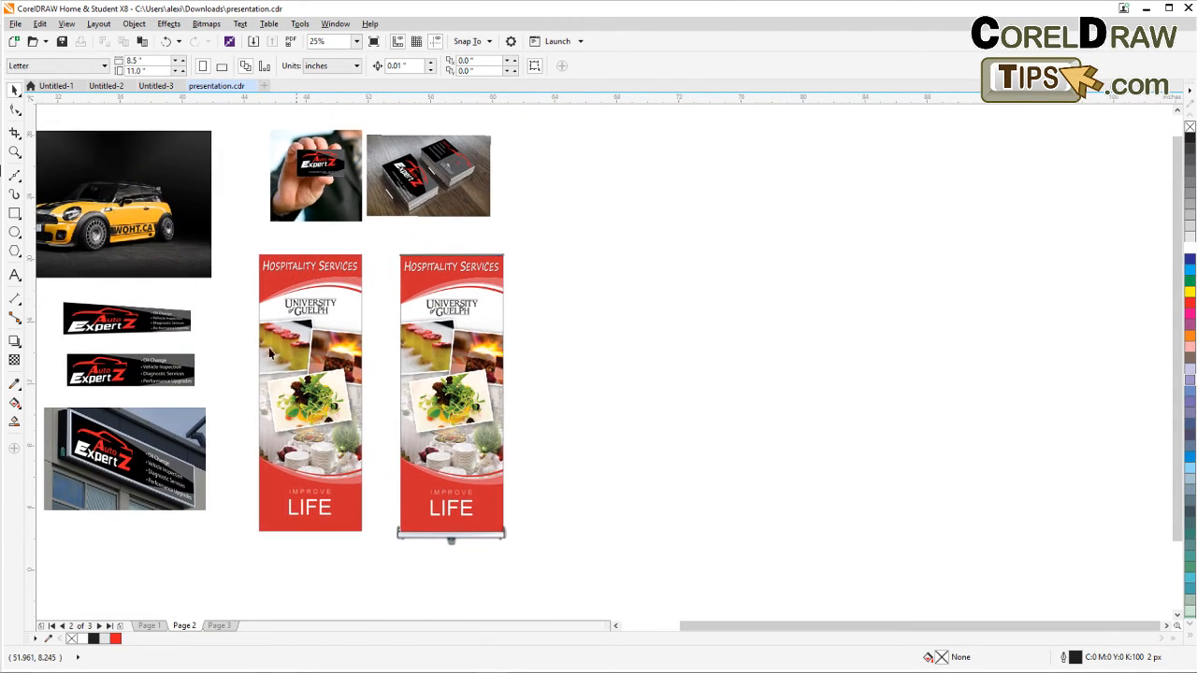
left_click(14, 151)
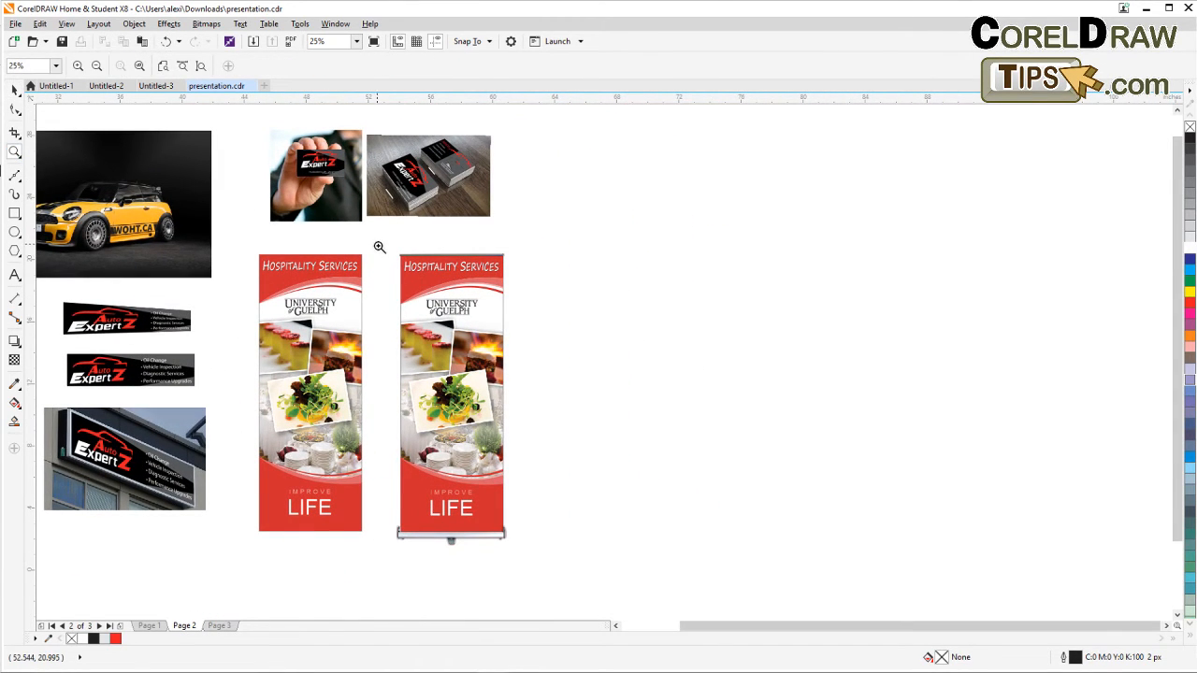
left_click_drag(376, 245, 519, 541)
left_click_drag(608, 588, 391, 585)
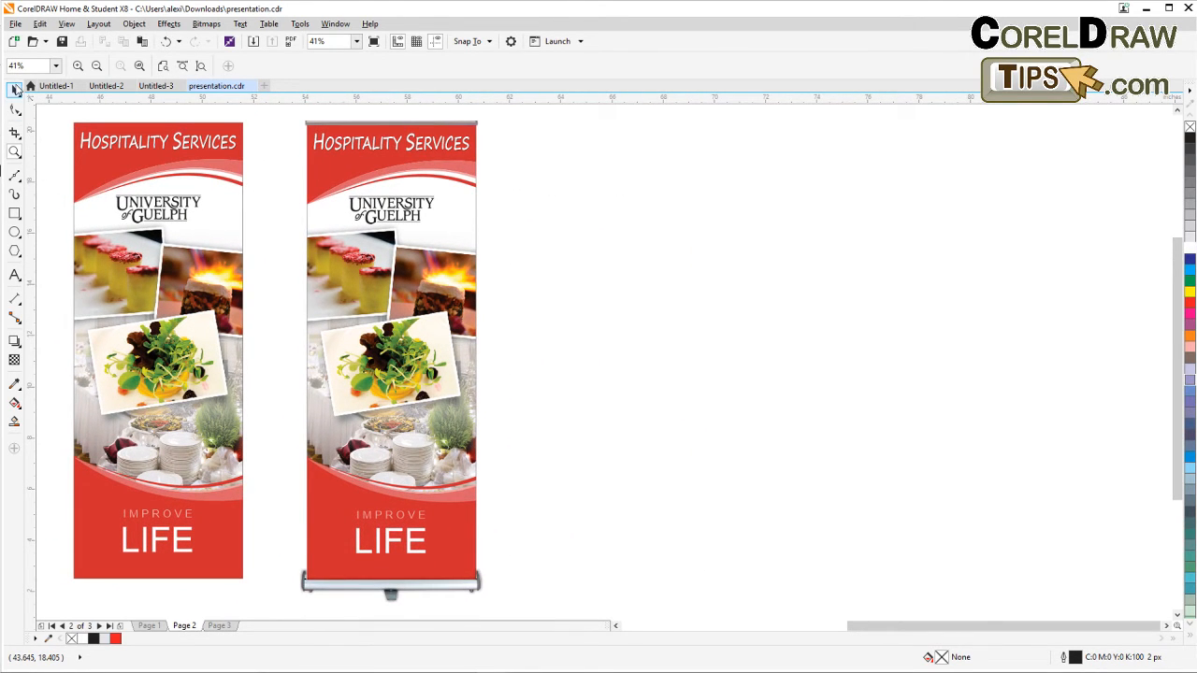
key("space")
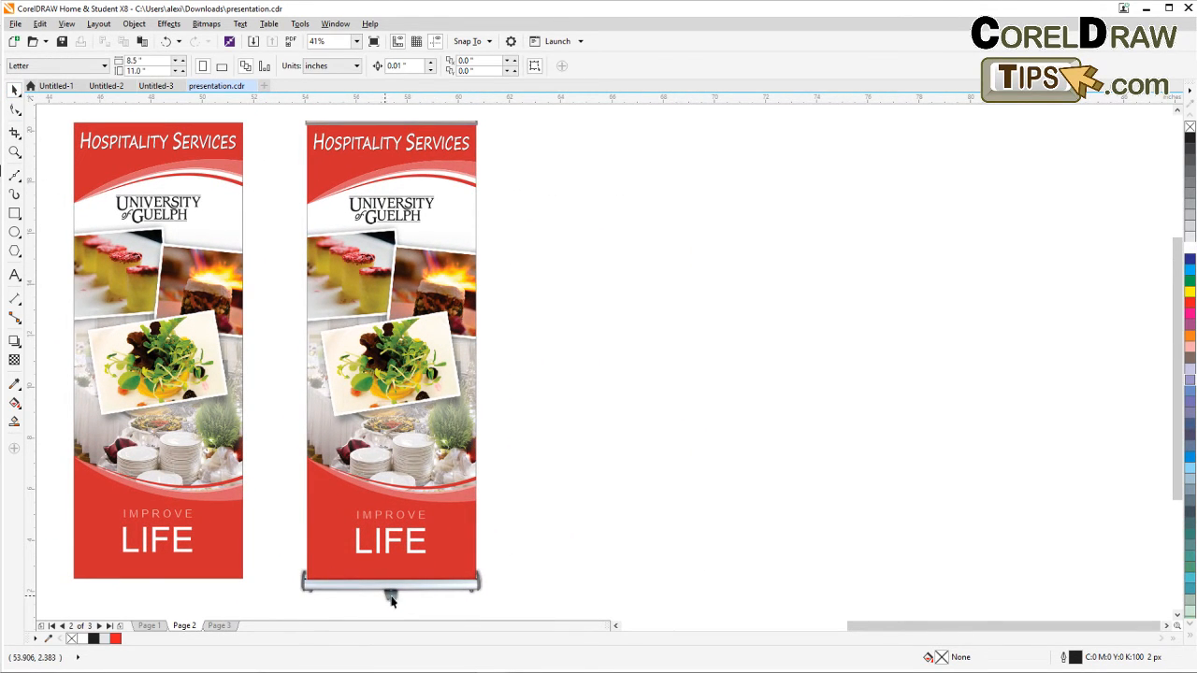
scroll(412, 597, "down", 2)
left_click_drag(473, 539, 470, 441)
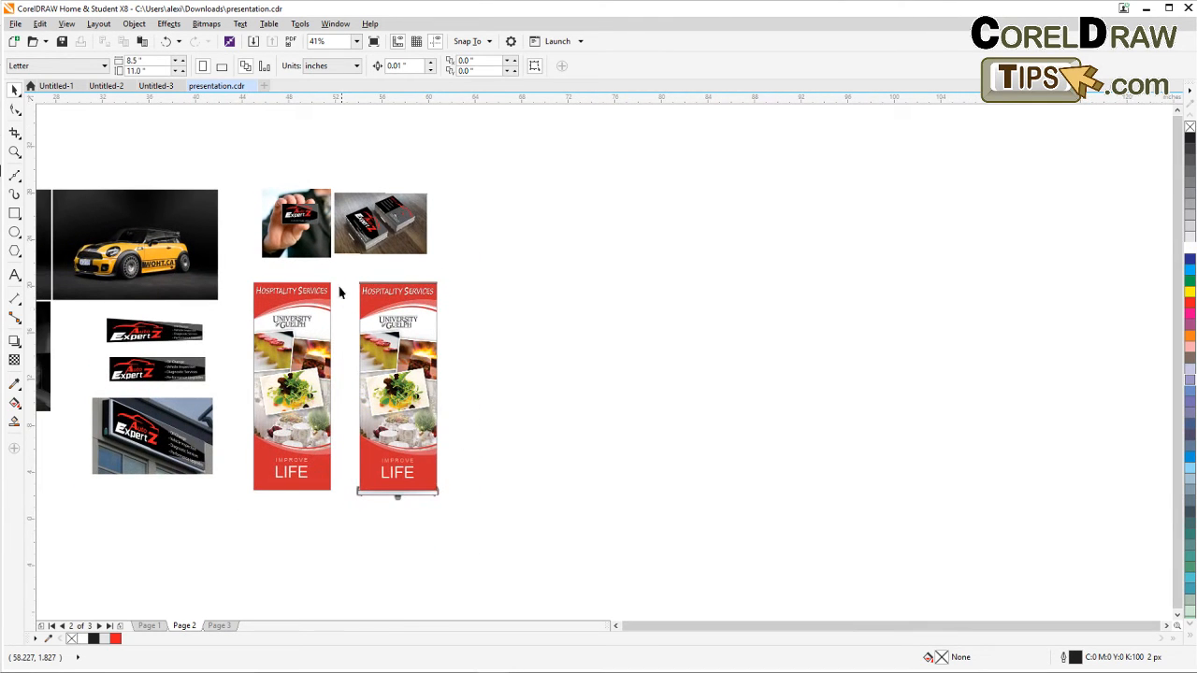
Select the roll-up banner with its stand and drop a duplicate of it to the right.
left_click_drag(341, 272, 480, 532)
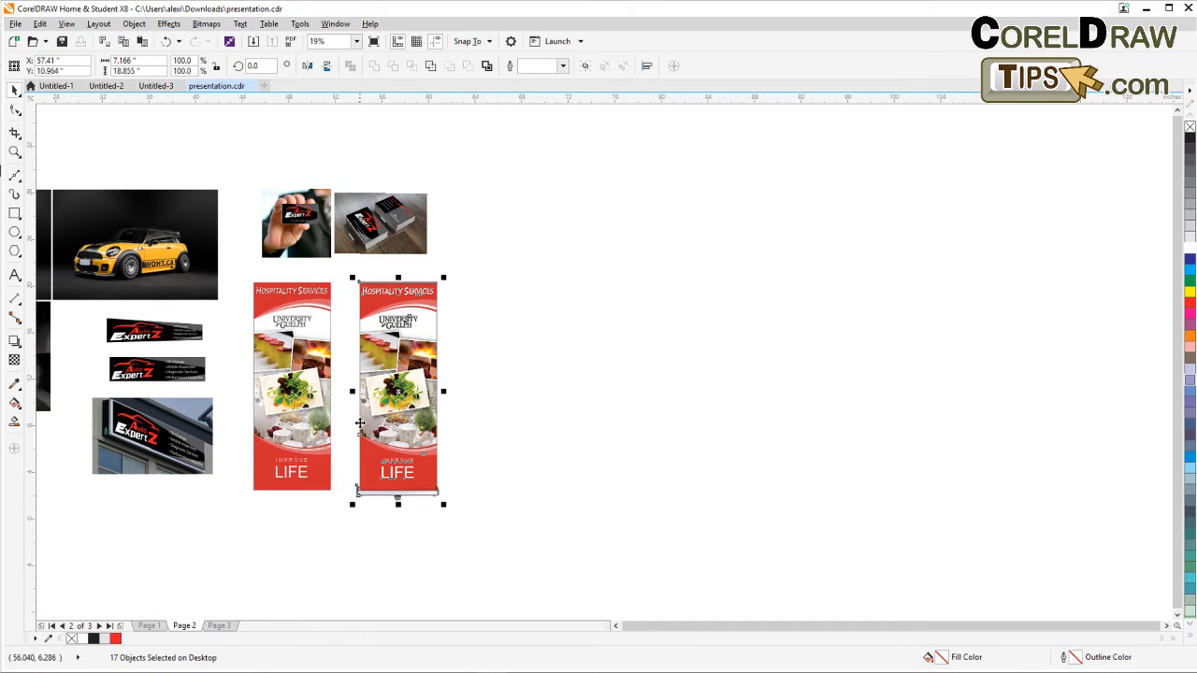
left_click_drag(387, 412, 503, 413)
left_click(592, 441)
Select the new banner copy and group its 17 objects.
scroll(533, 496, "up", 2)
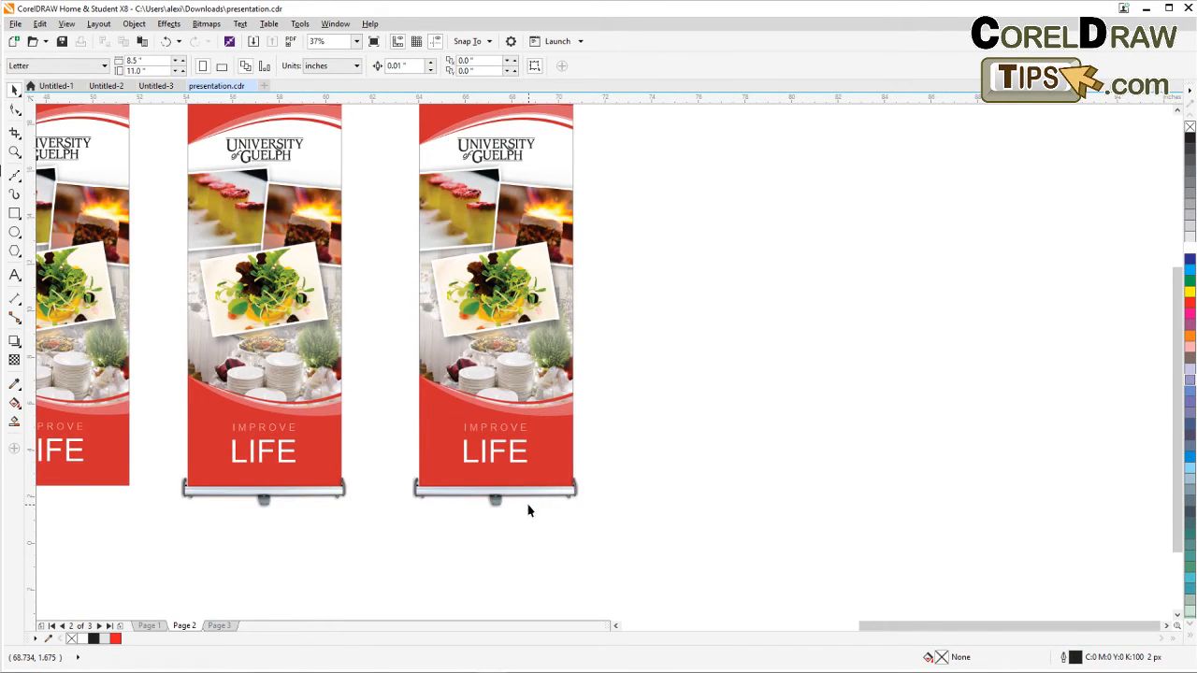
left_click_drag(529, 506, 515, 545)
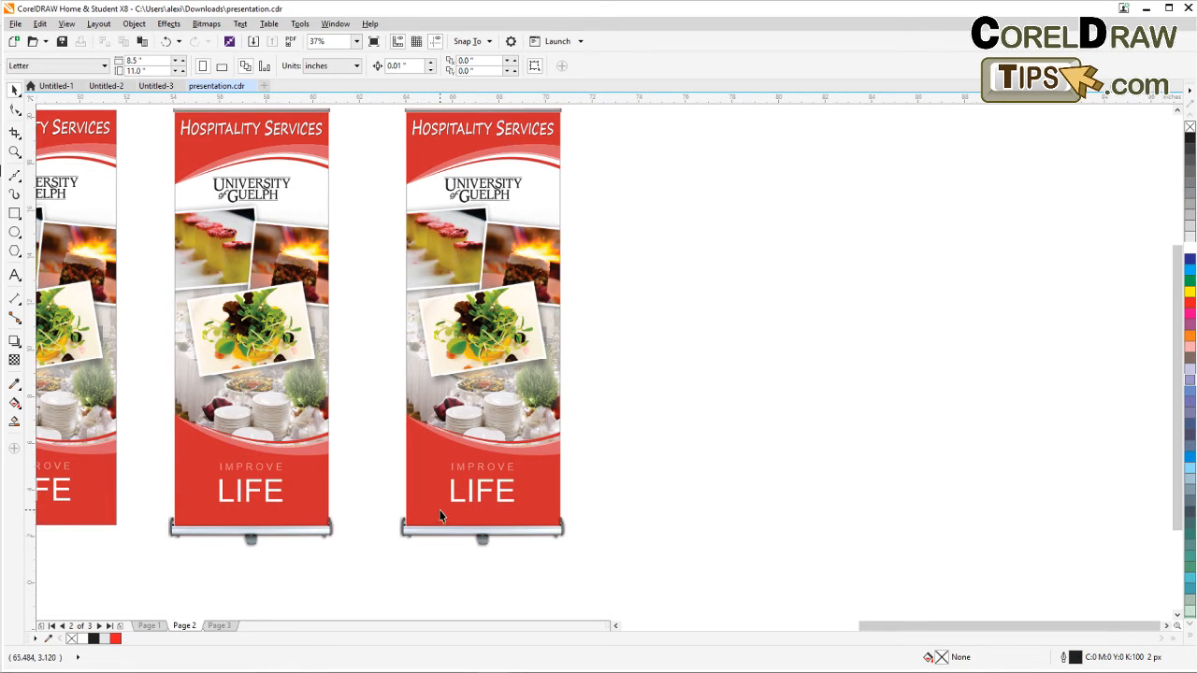
scroll(427, 454, "down", 2)
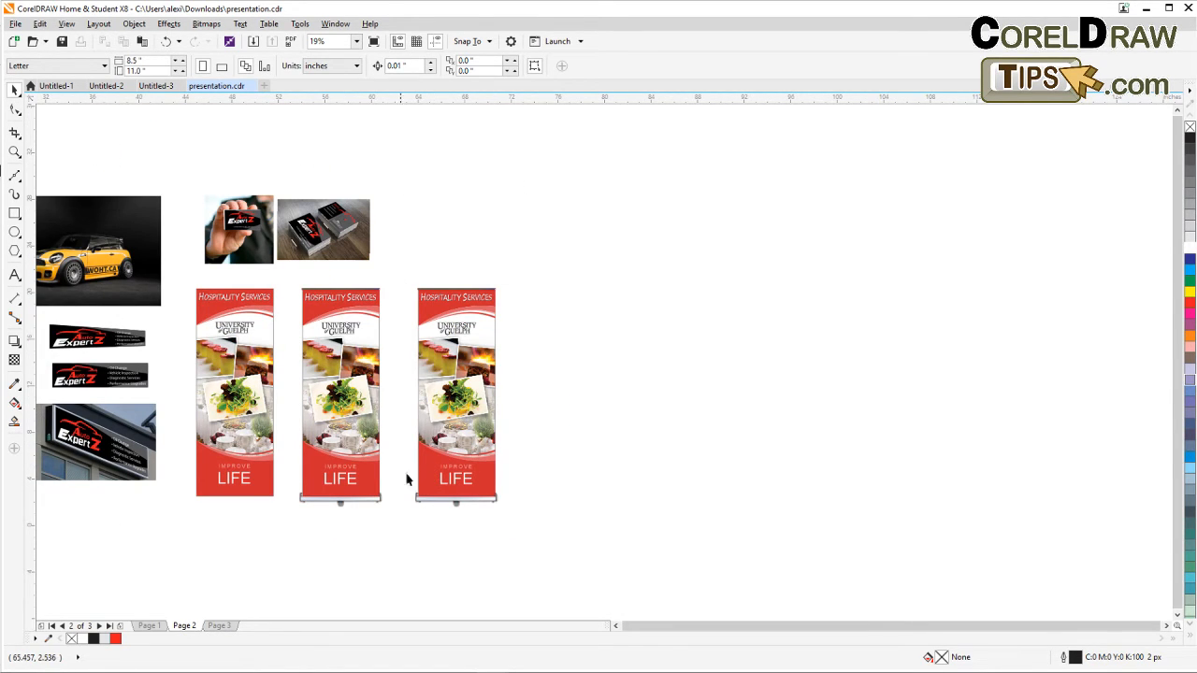
left_click_drag(400, 266, 534, 535)
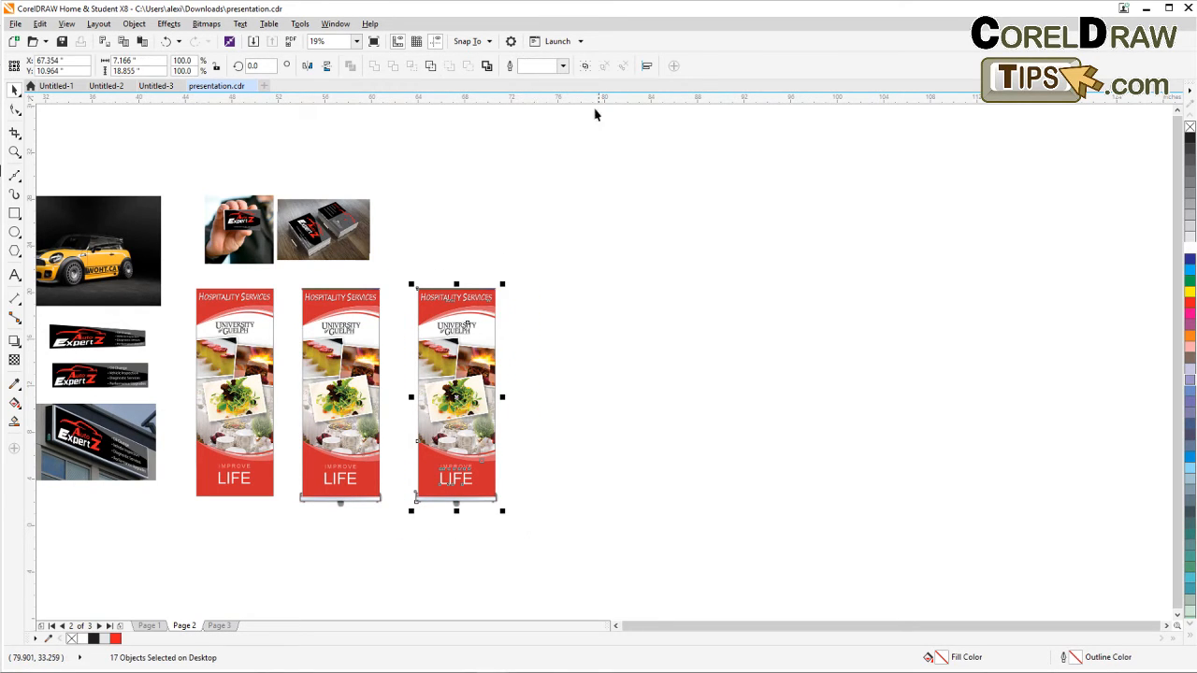
left_click(585, 65)
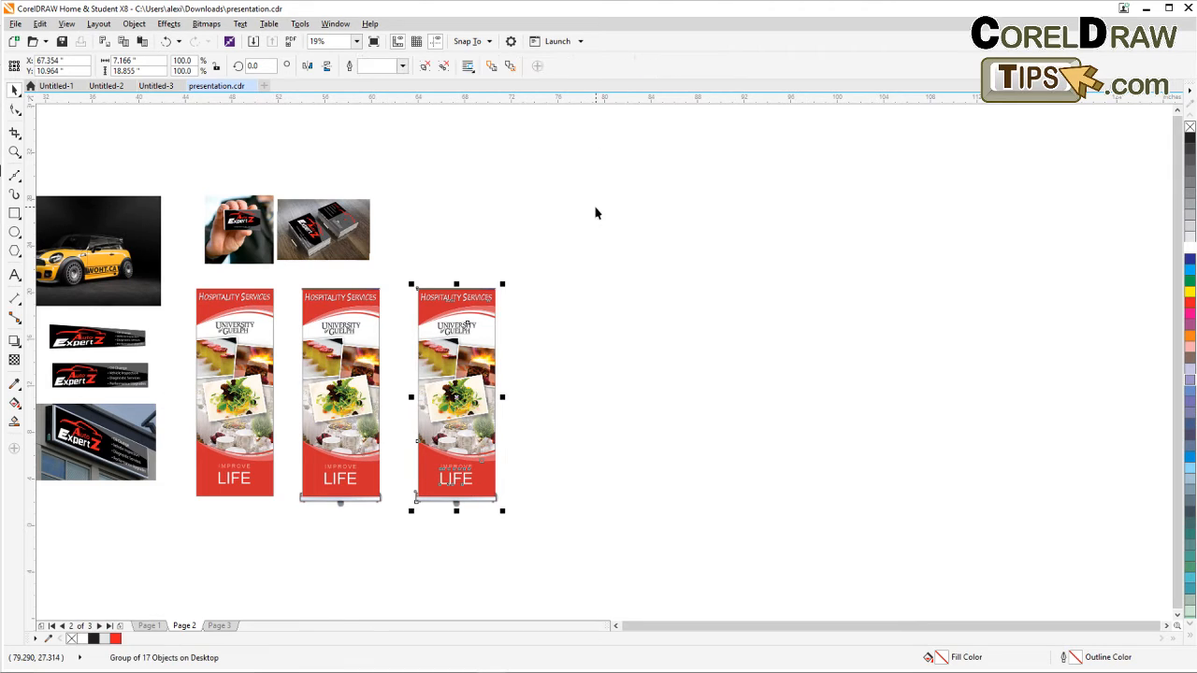
Make a vertically flipped copy of the grouped banner below it, then undo it.
left_click_drag(558, 338, 599, 230)
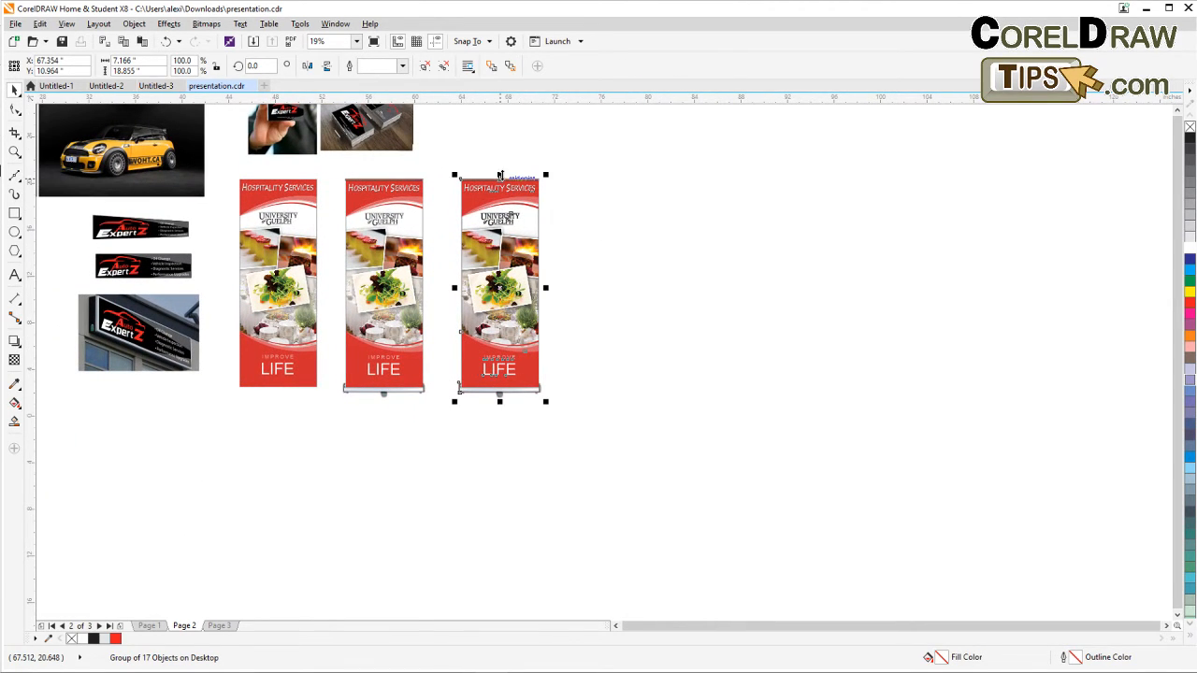
left_click_drag(500, 175, 486, 504)
right_click(487, 504)
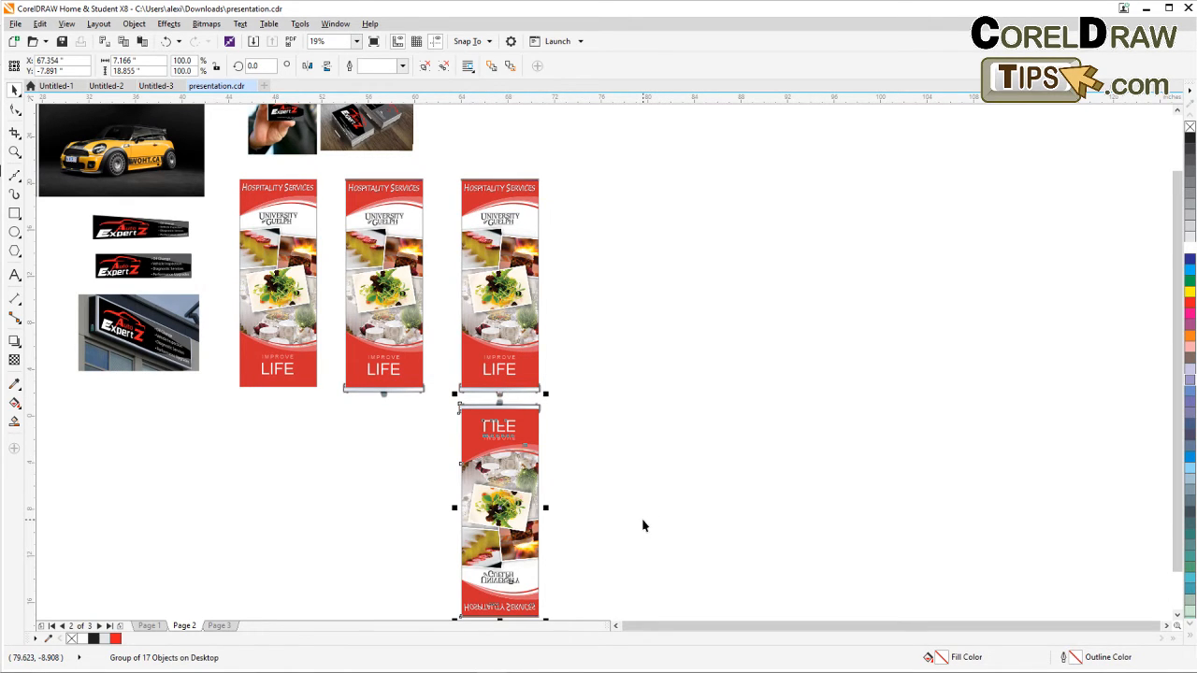
key("ctrl+z")
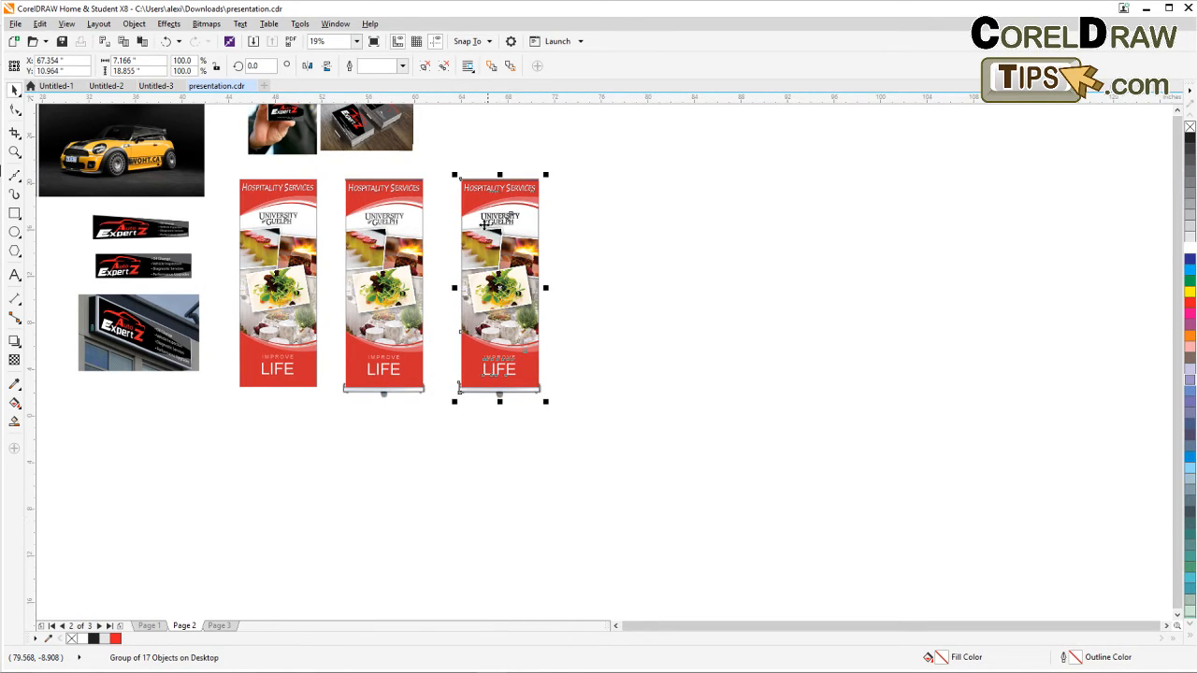
Create a vertically flipped copy of the third banner directly beneath it as a reflection.
left_click_drag(500, 175, 542, 556)
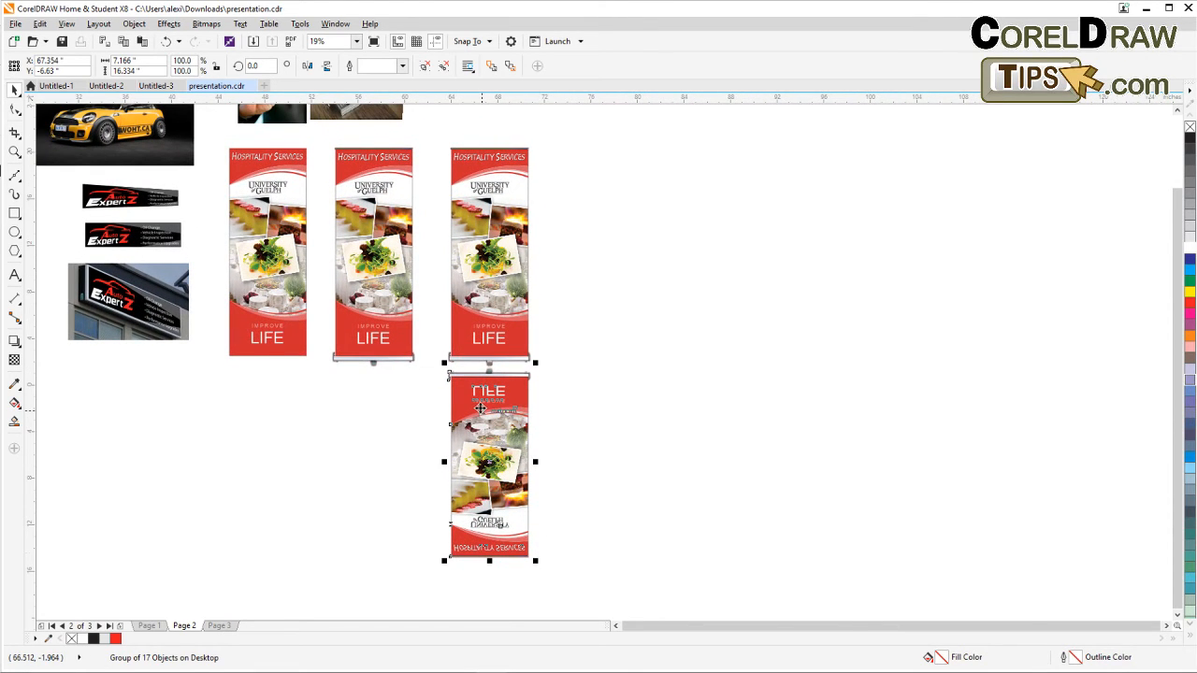
scroll(480, 409, "up", 2)
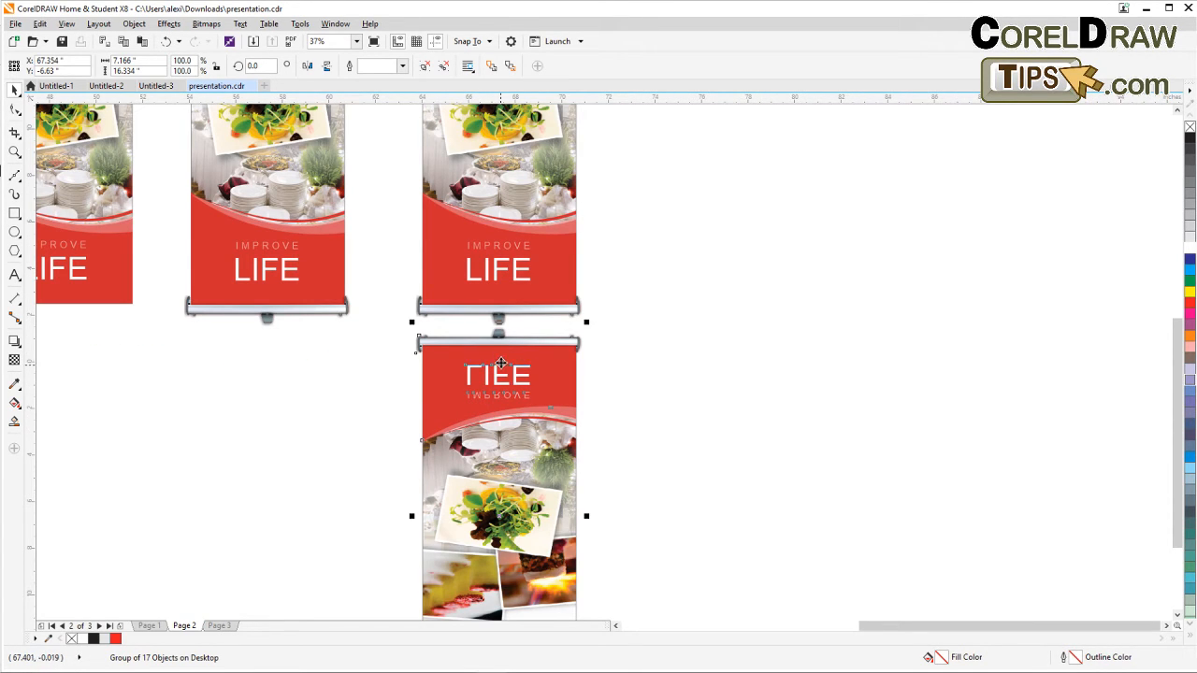
scroll(501, 363, "down", 2)
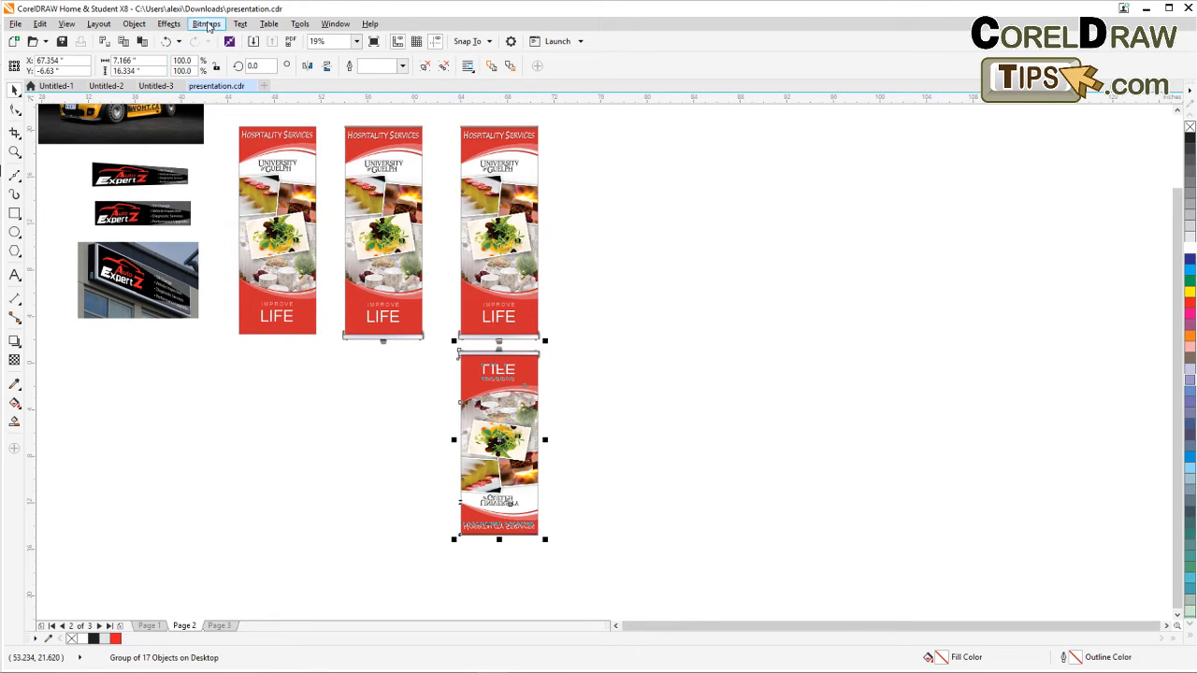
Try to convert the flipped reflection copy to a bitmap with the default settings.
left_click(205, 24)
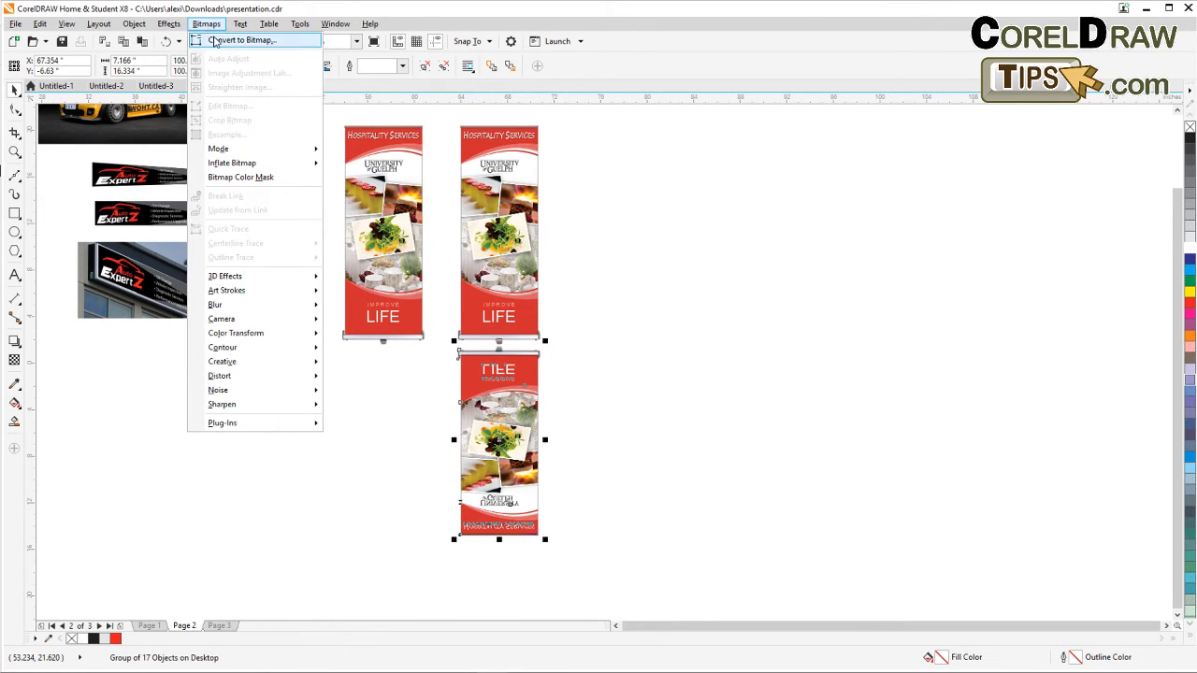
left_click(215, 41)
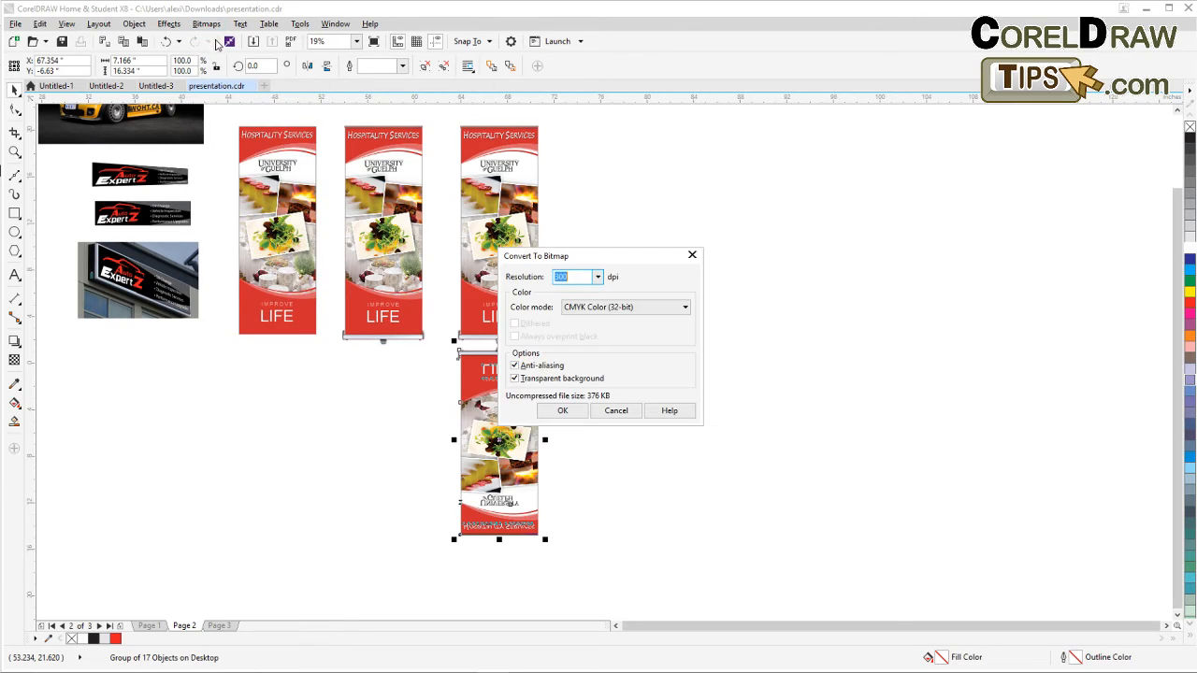
left_click(563, 412)
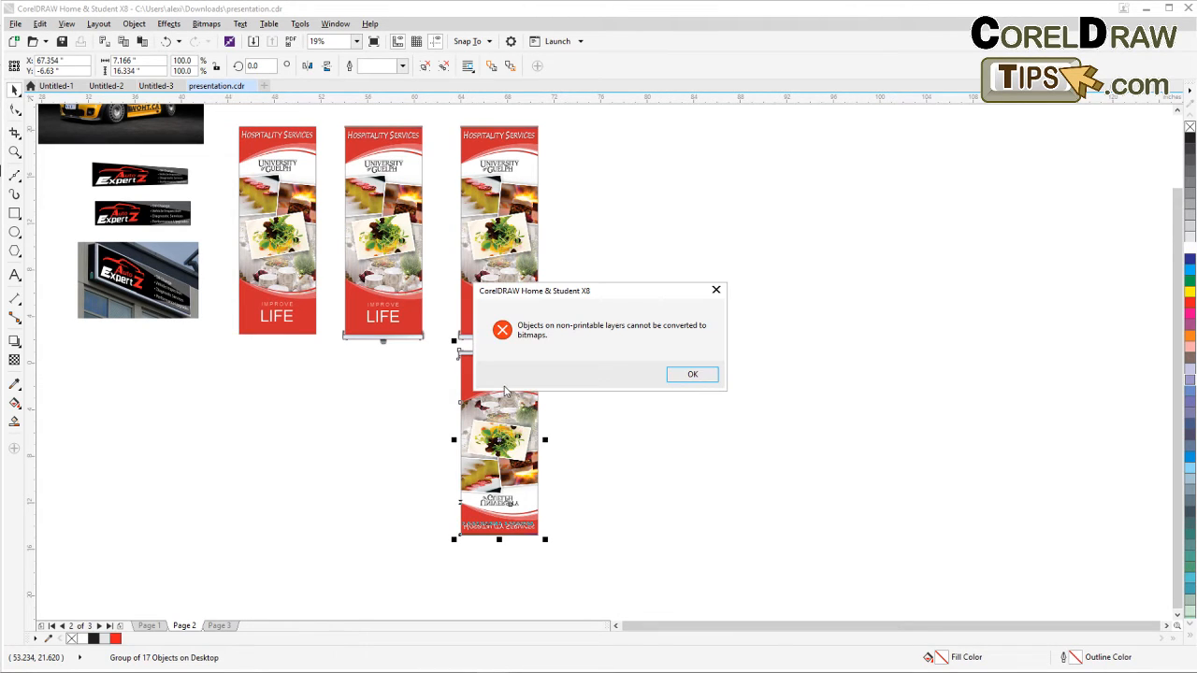
left_click(687, 375)
left_click(594, 405)
left_click_drag(573, 350, 391, 566)
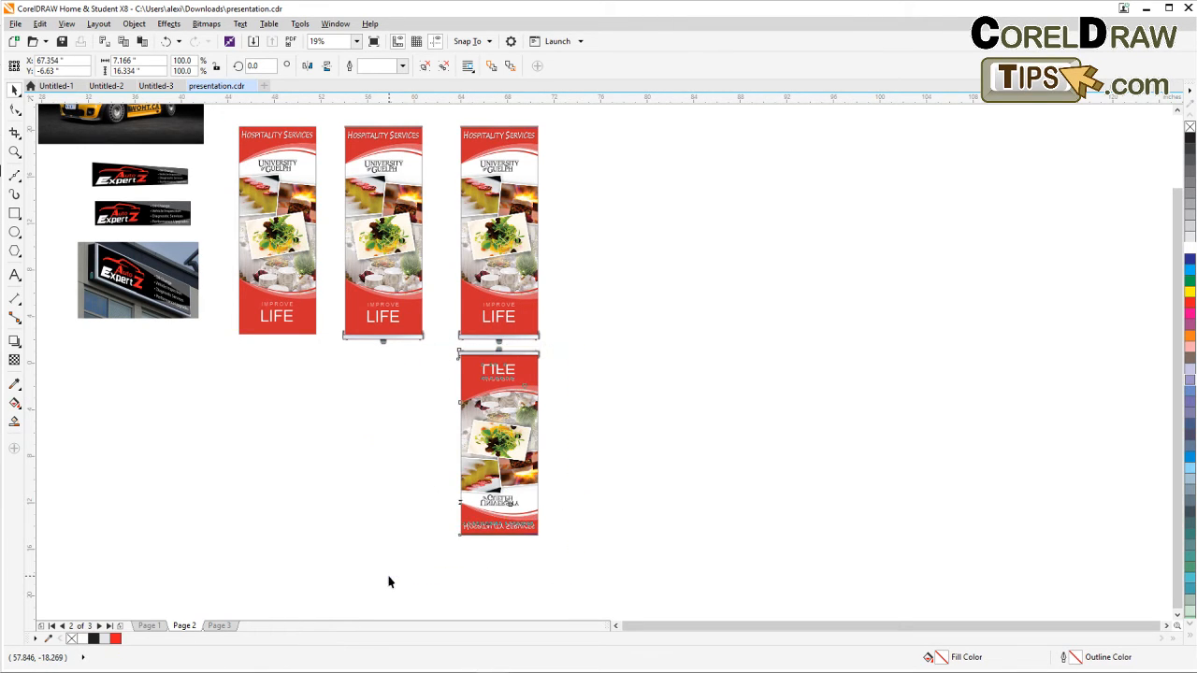
Open the Object Manager docker to inspect the objects and layers of page 2.
left_click(335, 23)
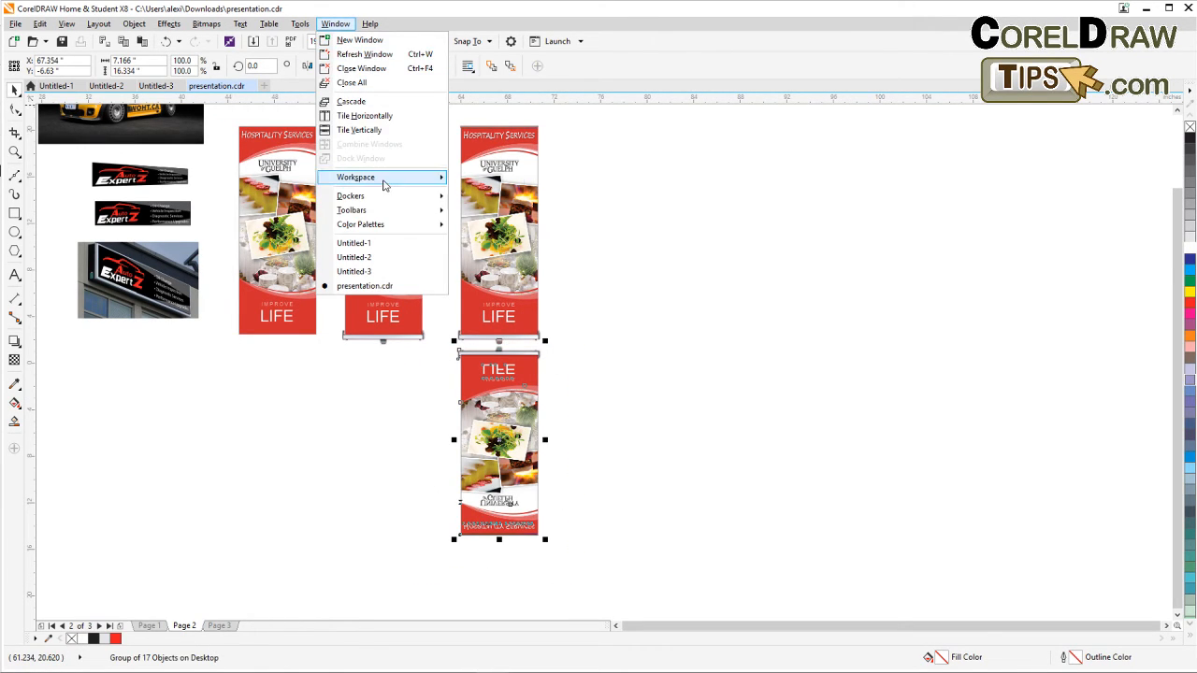
mouse_move(376, 198)
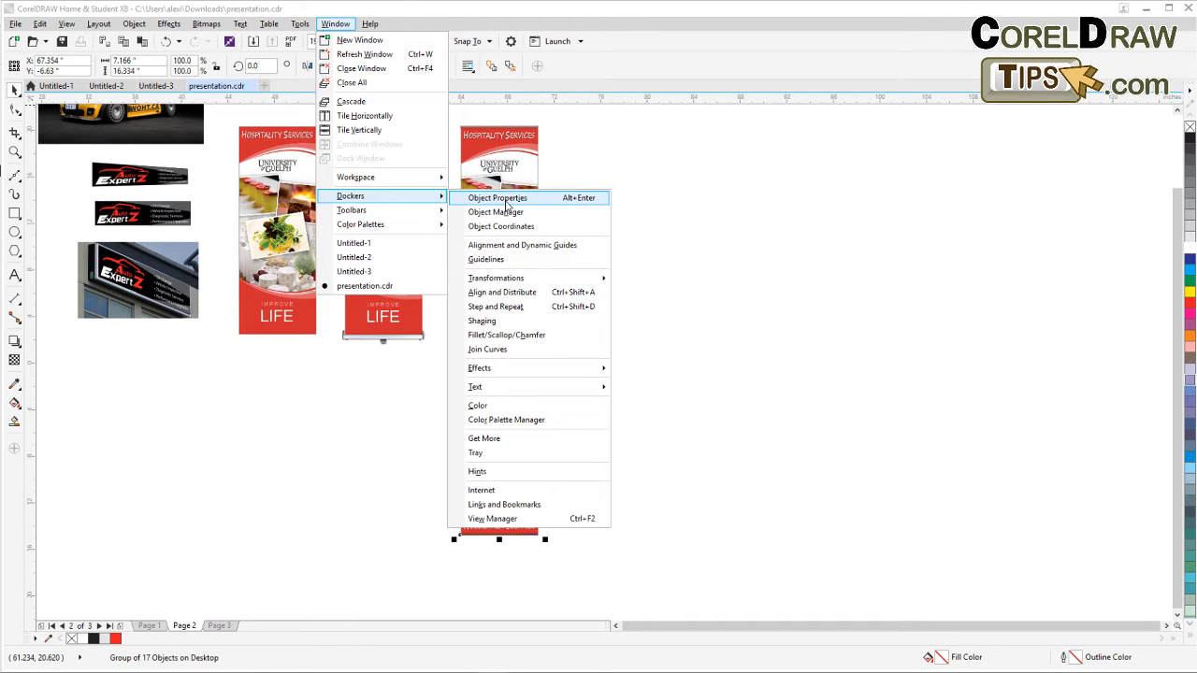
left_click(496, 212)
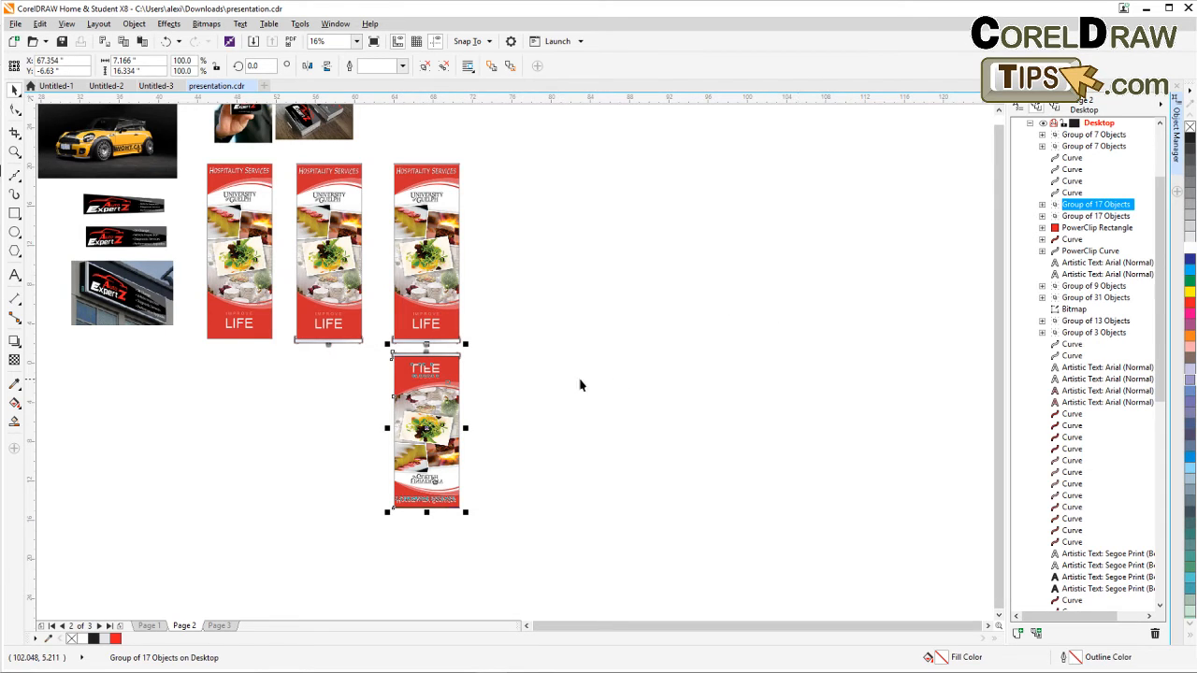
left_click_drag(640, 335, 749, 372)
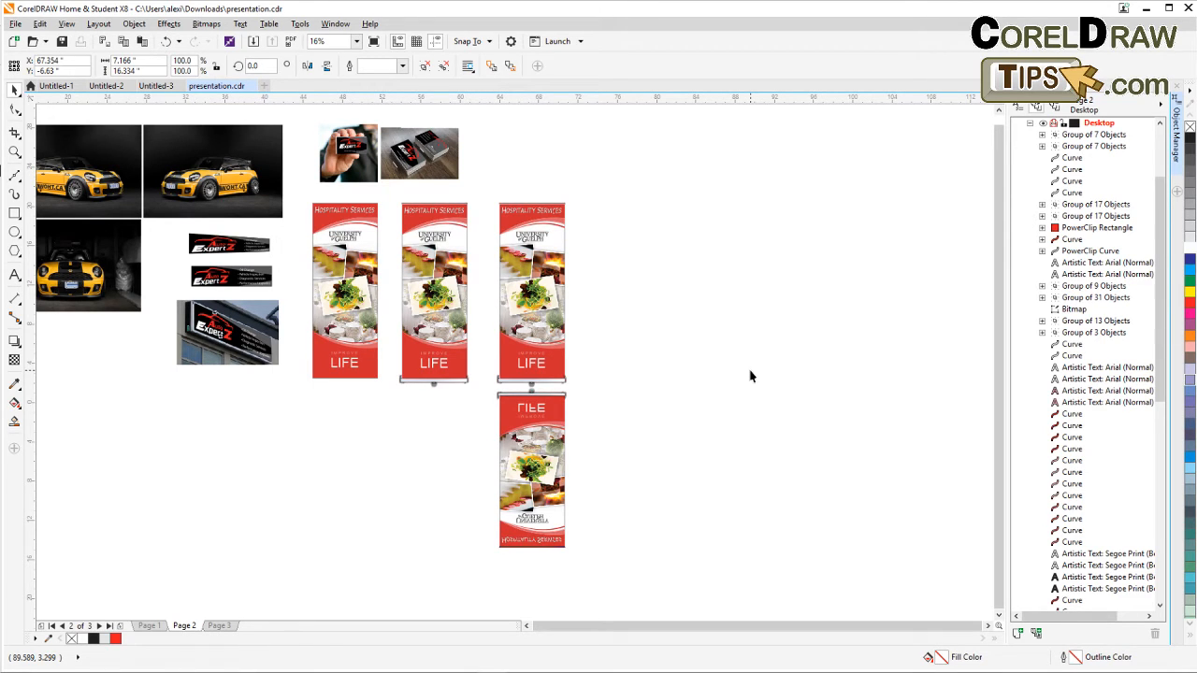
Group all objects on page 2, ungroup them again, and close the Object Manager.
key("ctrl+a")
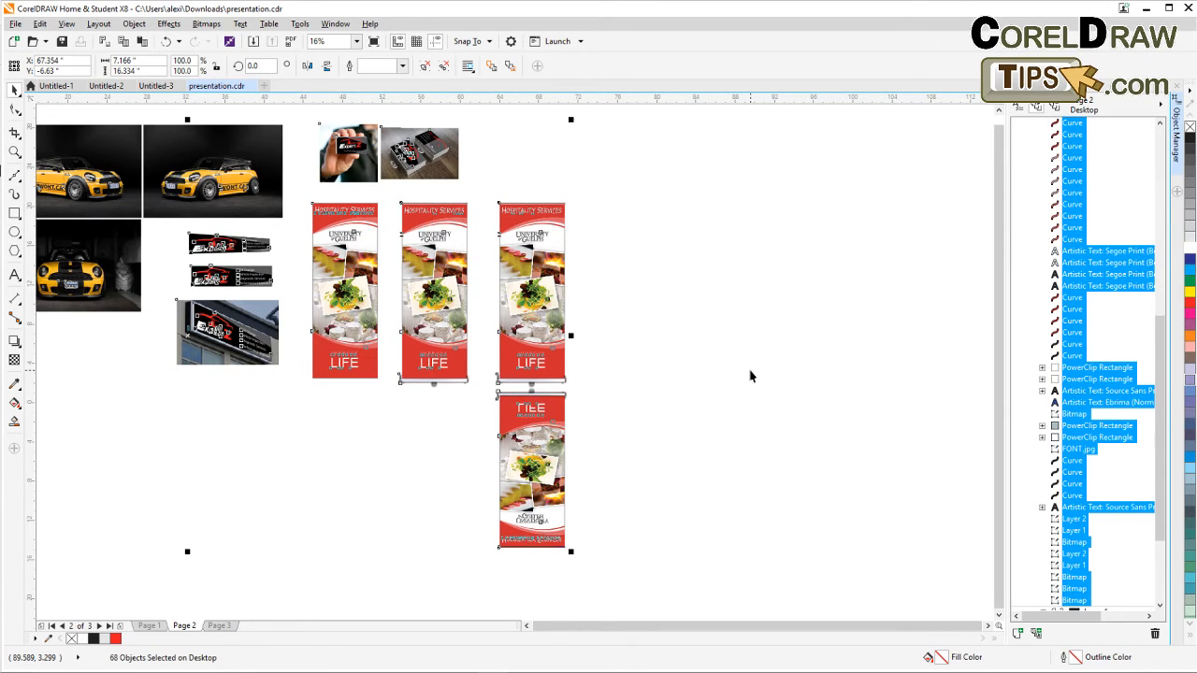
key("ctrl+g")
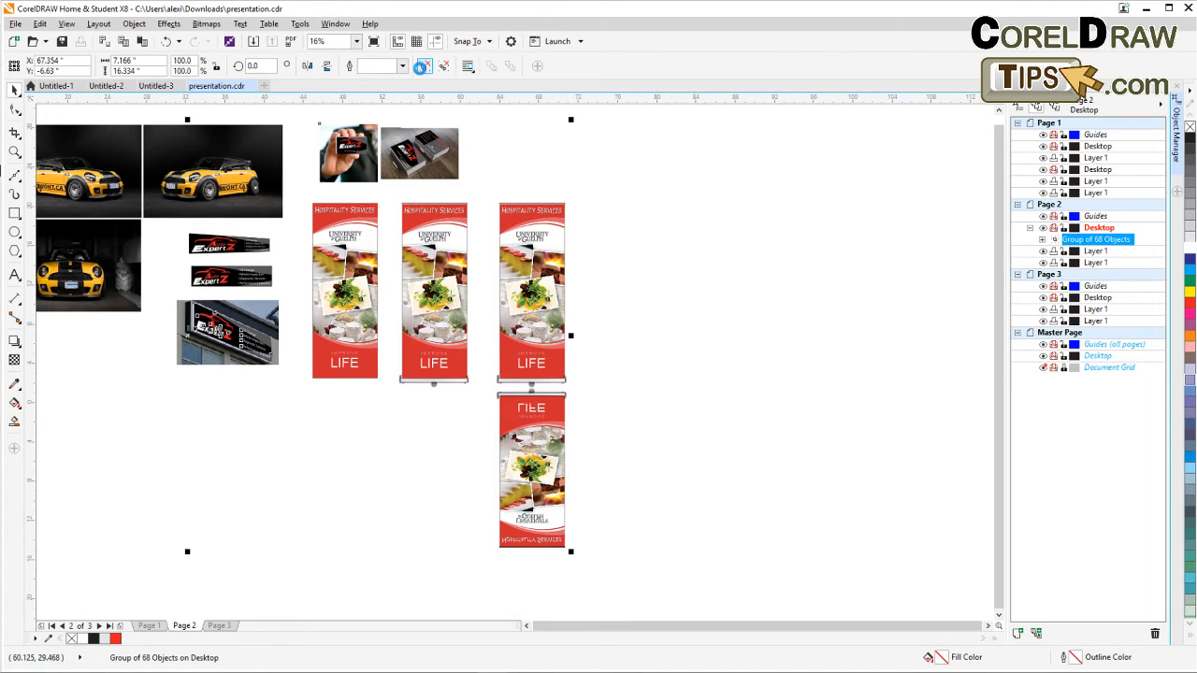
left_click(424, 65)
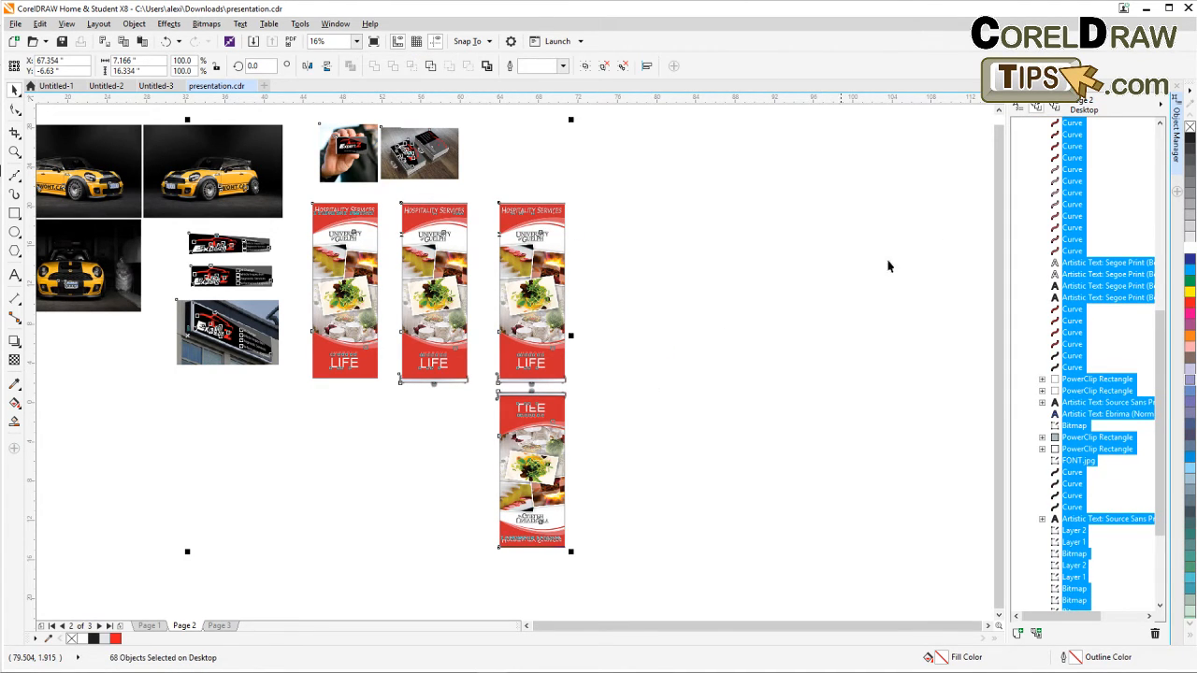
left_click(1176, 87)
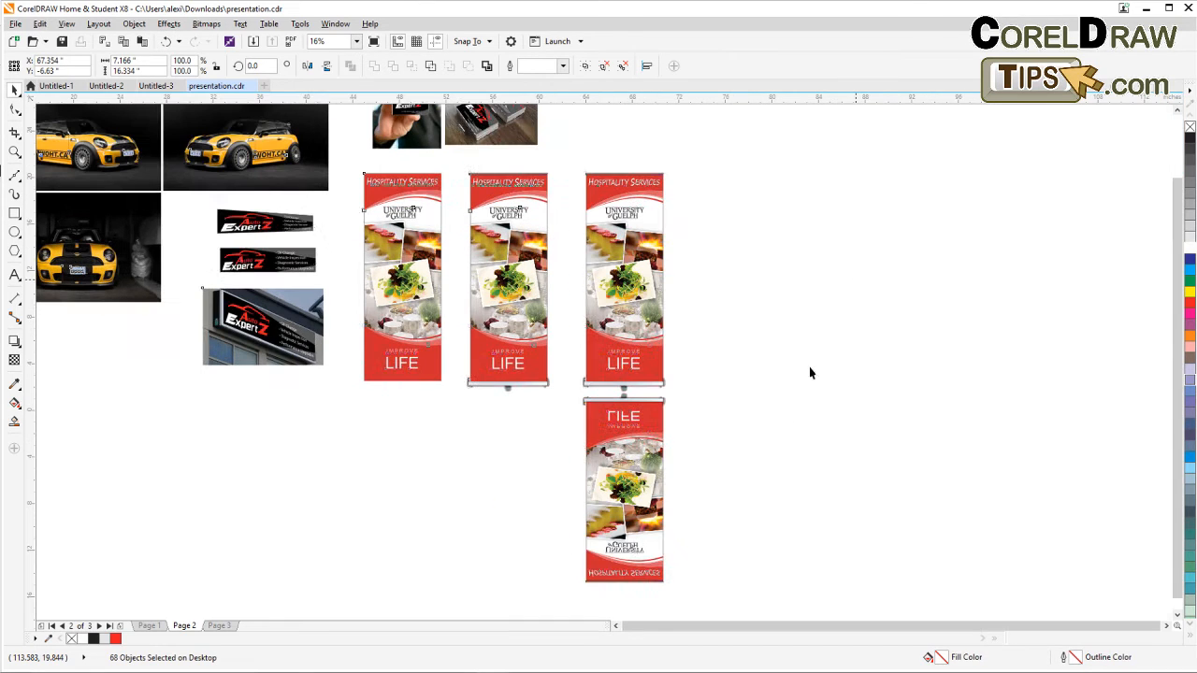
Try to convert the flipped reflection copy to a bitmap with the default settings.
left_click(732, 421)
left_click_drag(697, 388, 524, 610)
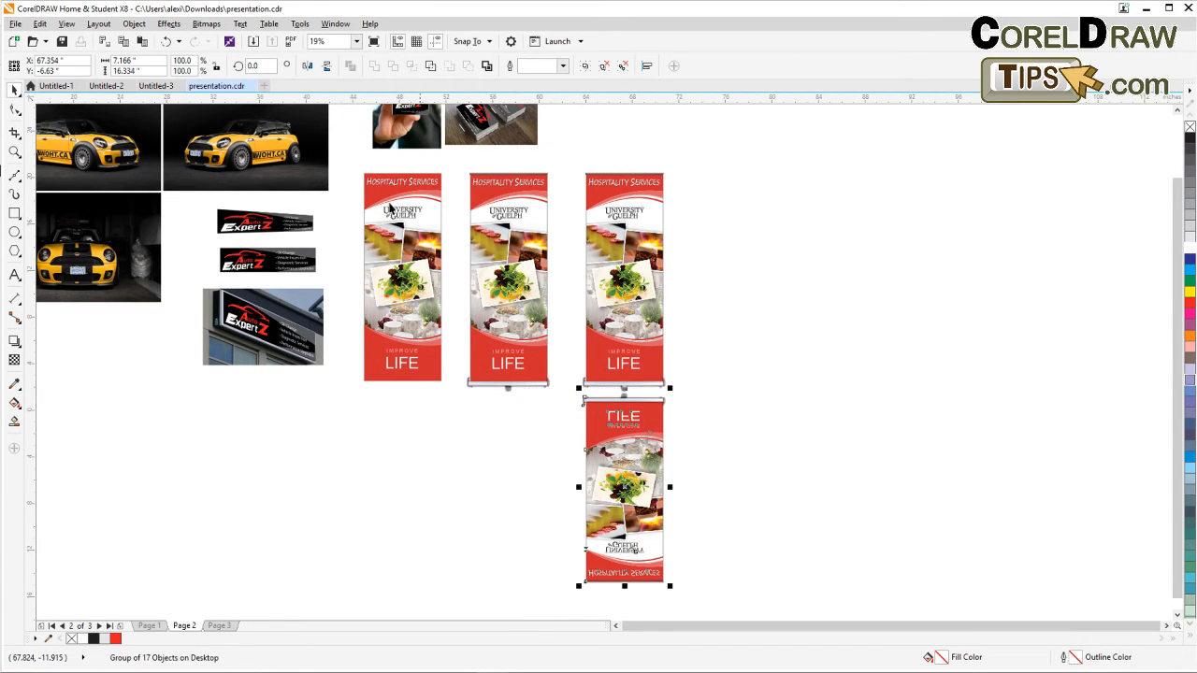
left_click(220, 24)
left_click(229, 41)
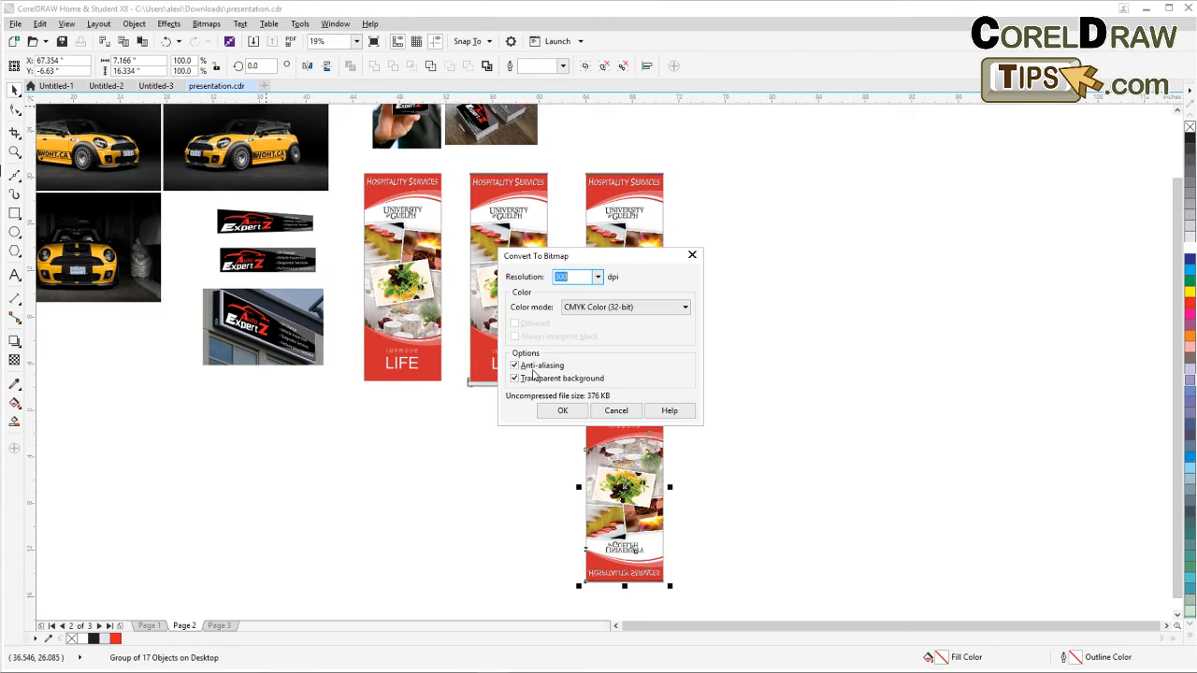
left_click(560, 412)
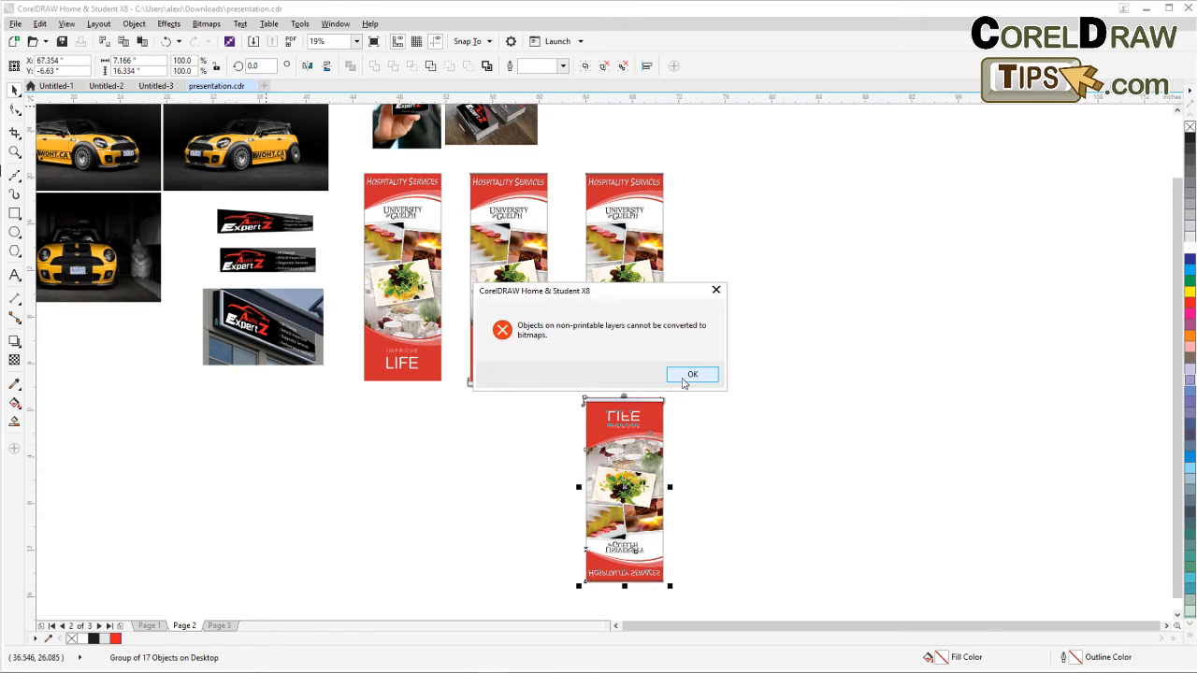
left_click(691, 375)
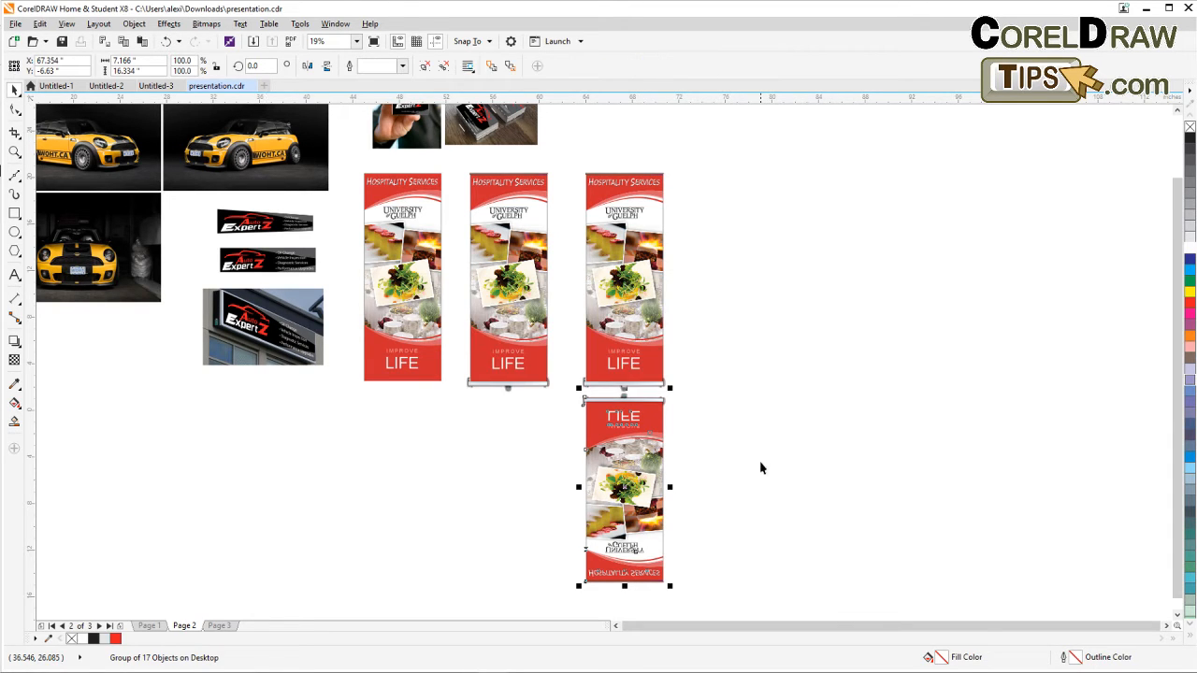
Open the Object Manager and enable printing for page 2's Desktop and Guides layers.
left_click_drag(759, 468, 624, 387)
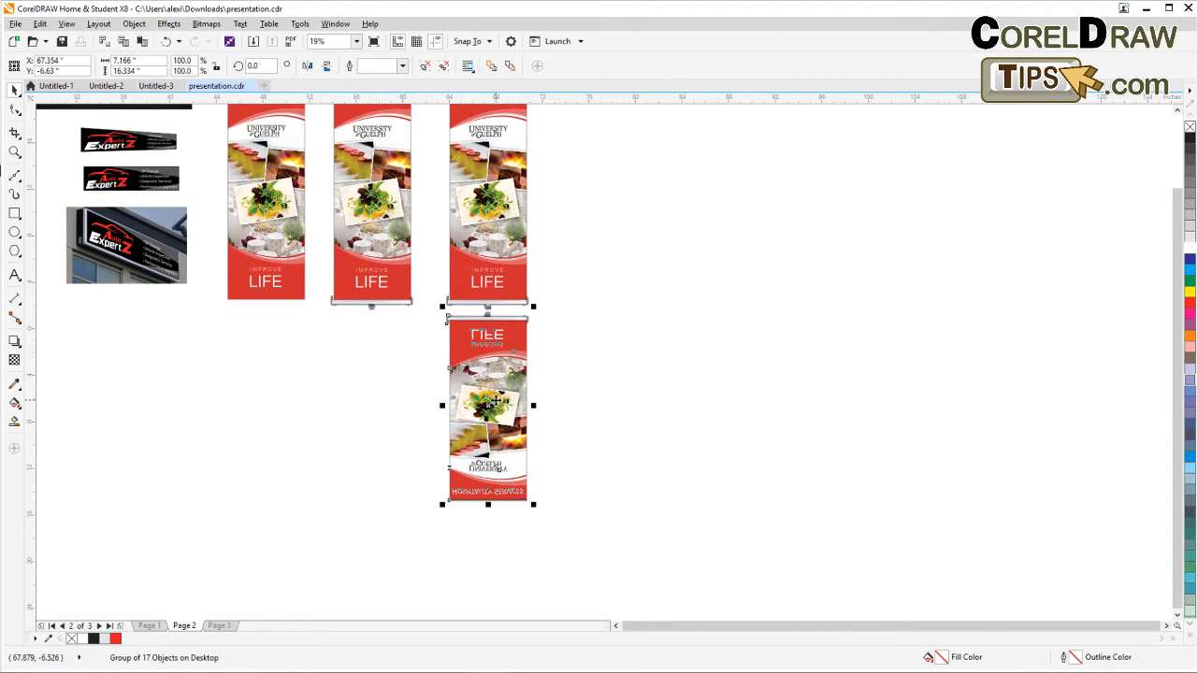
left_click_drag(359, 543, 314, 531)
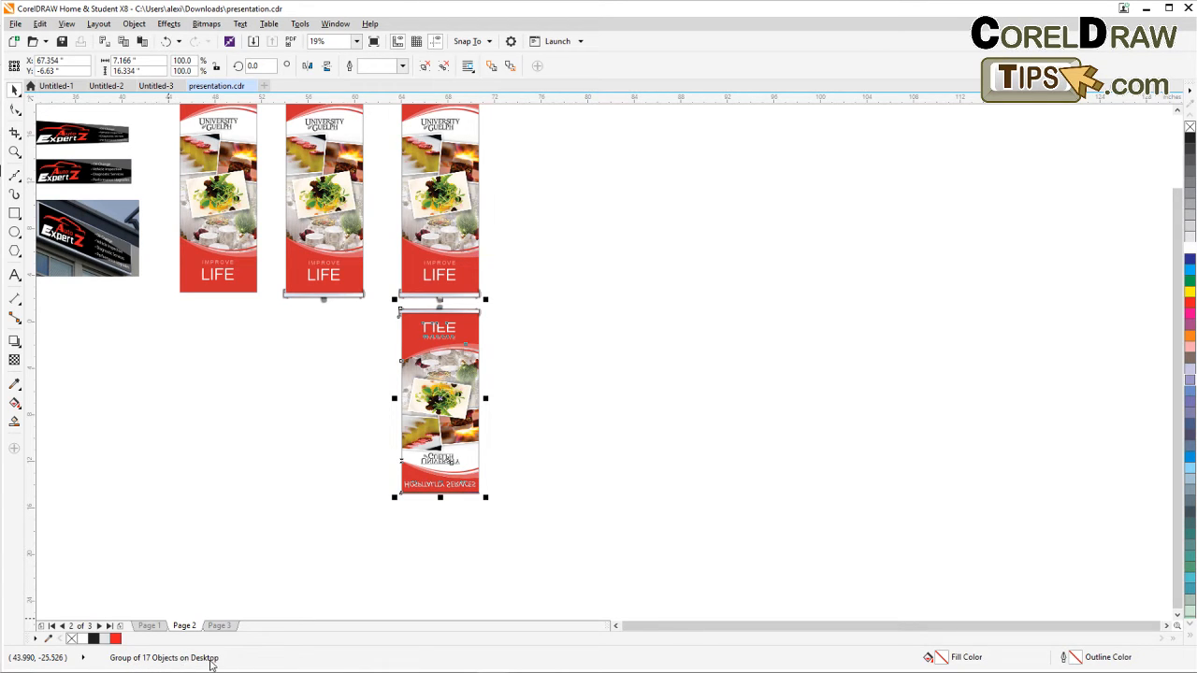
left_click(335, 24)
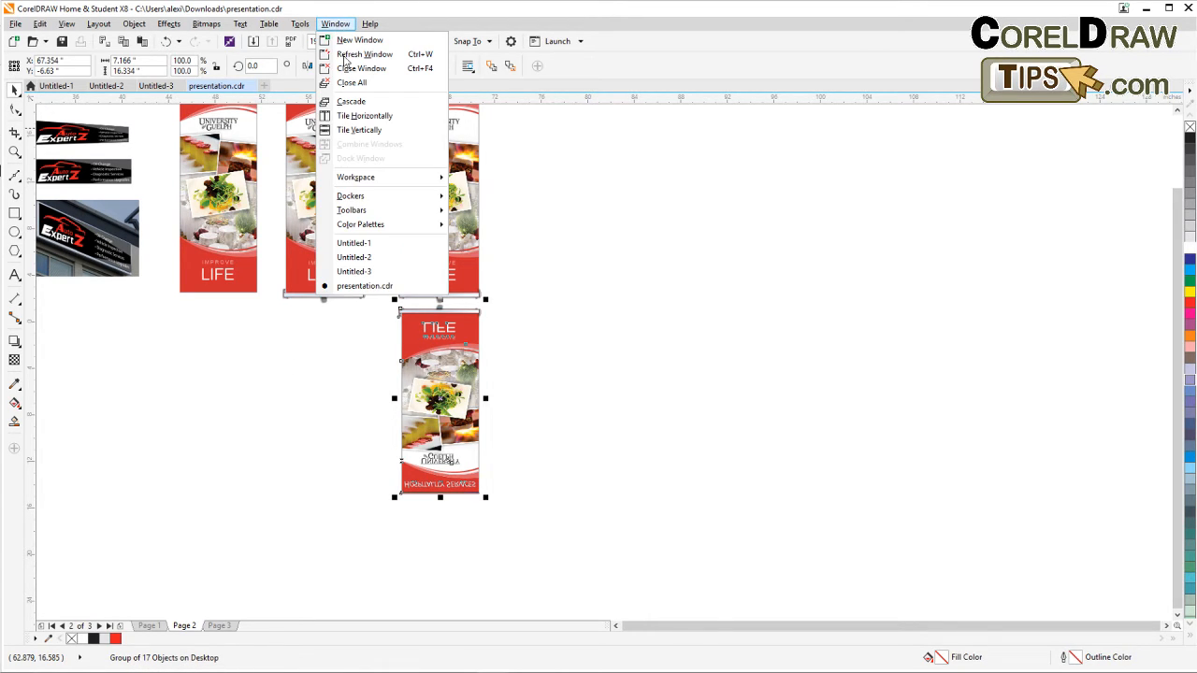
mouse_move(404, 185)
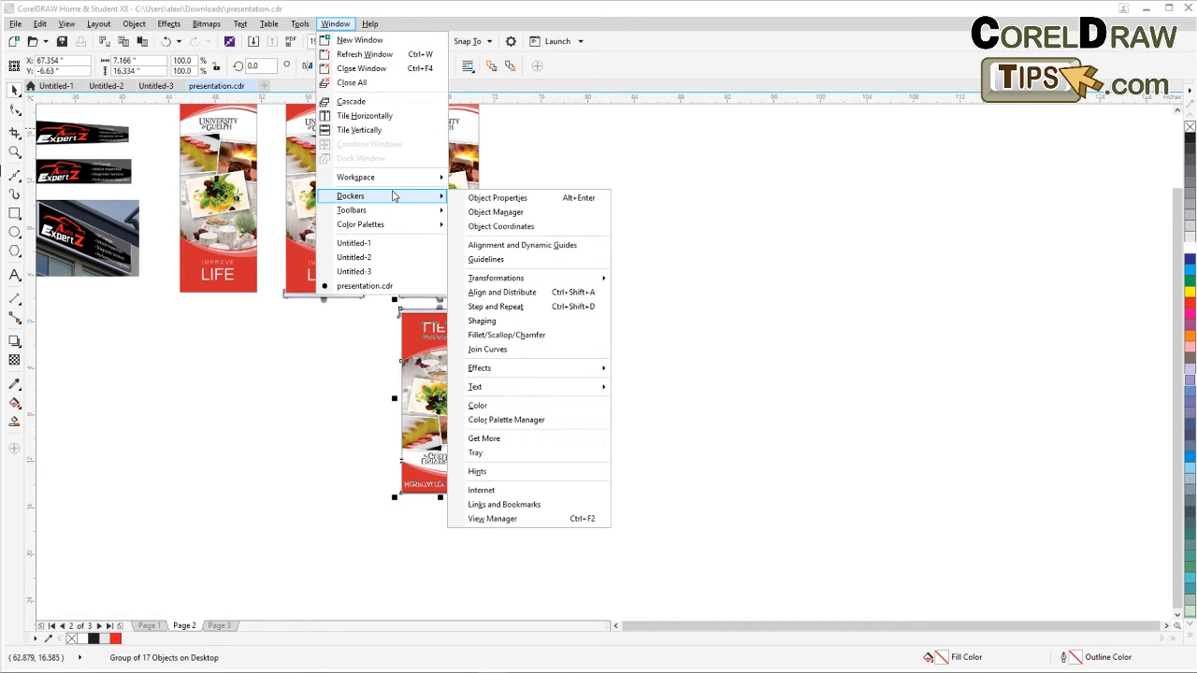
left_click(494, 213)
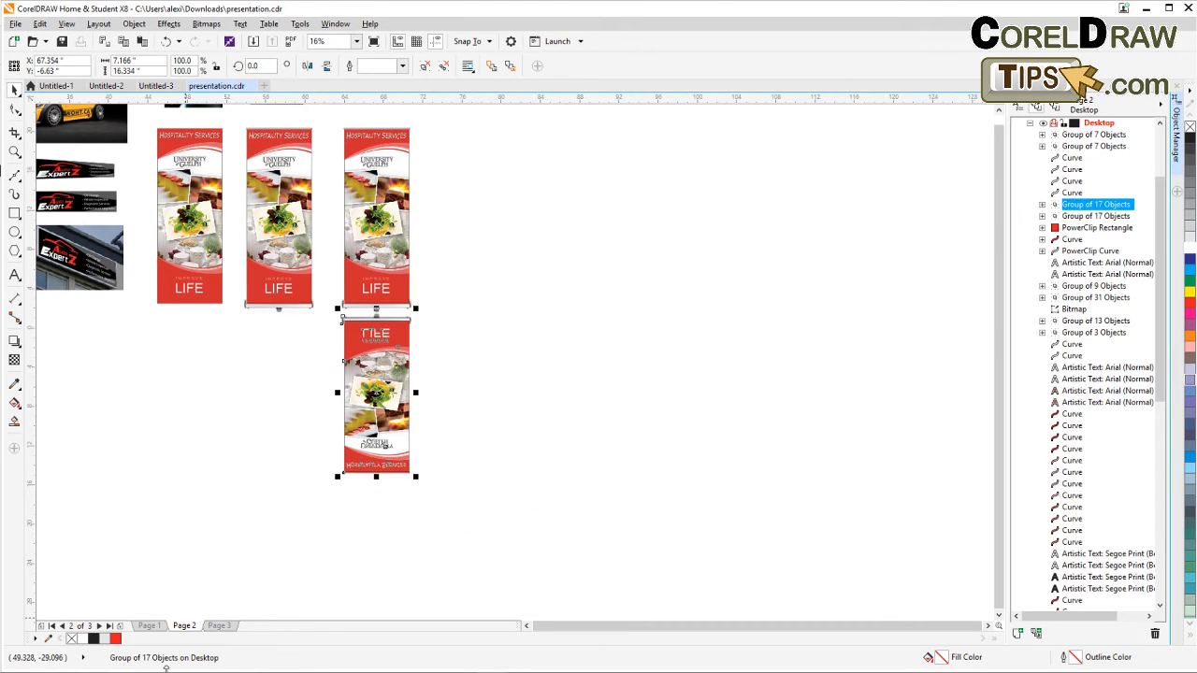
key("Escape")
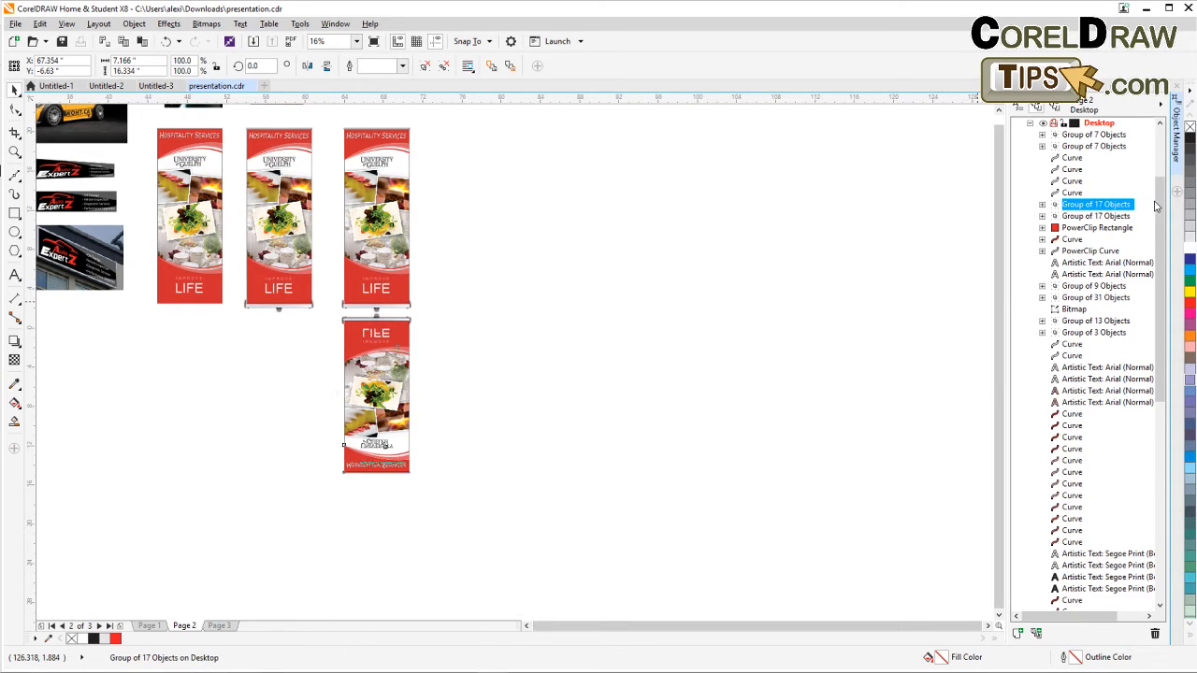
scroll(1158, 201, "up", 3)
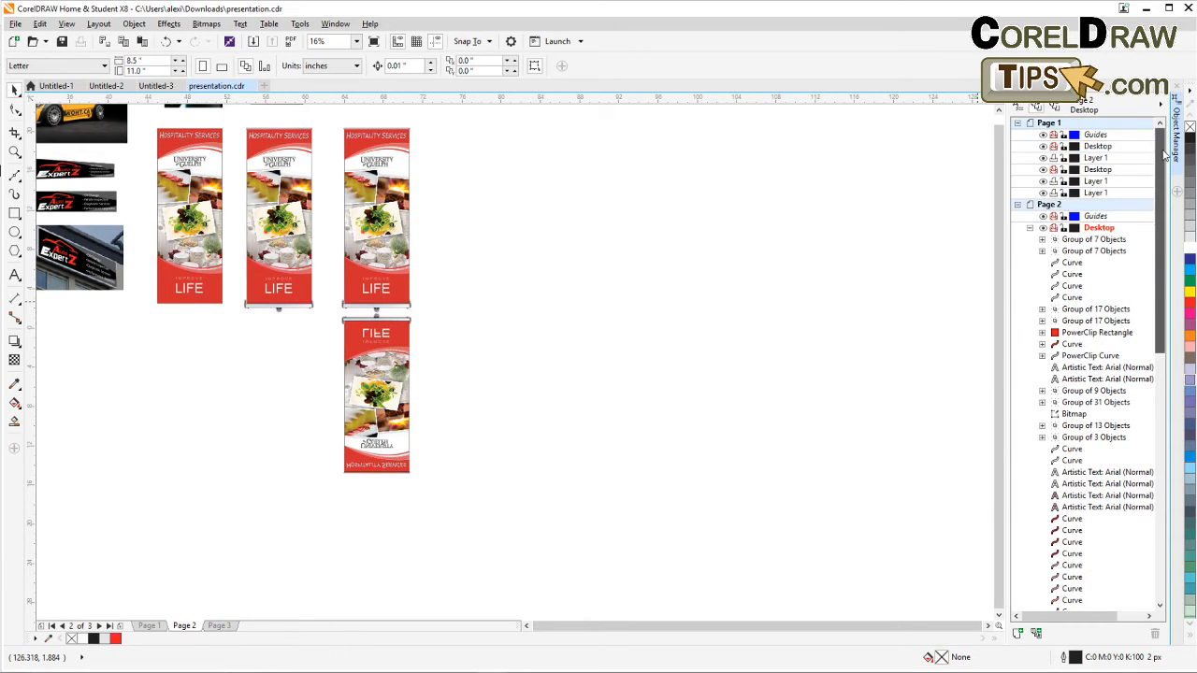
left_click(1054, 229)
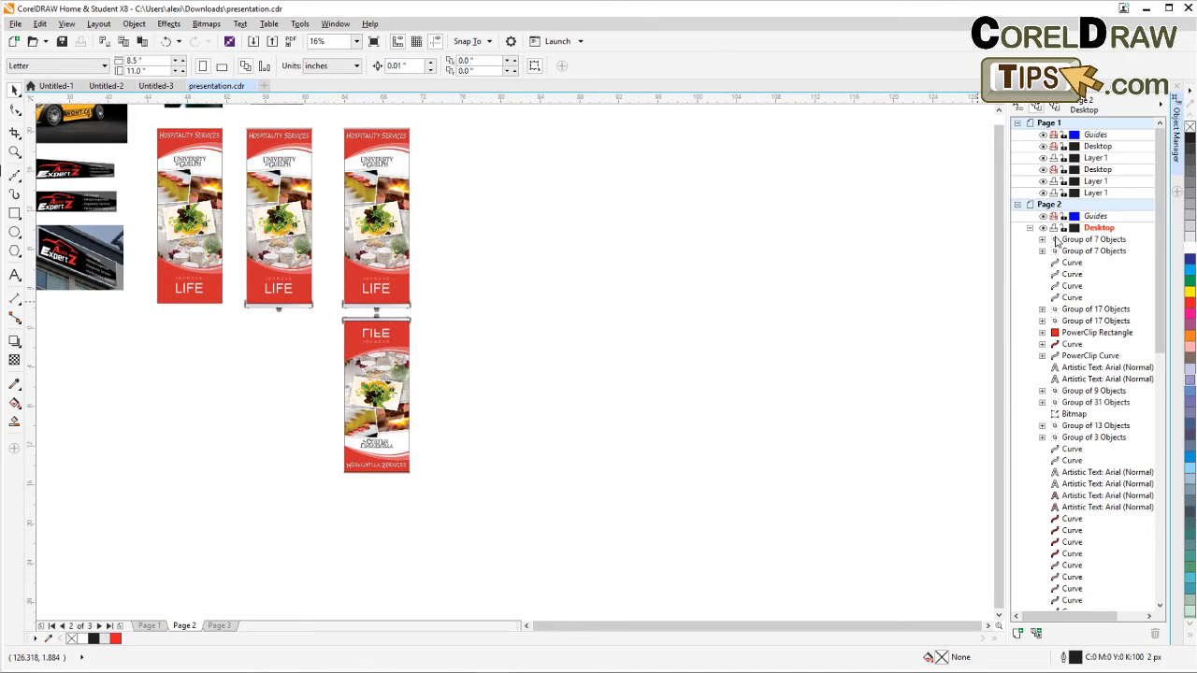
left_click(1053, 217)
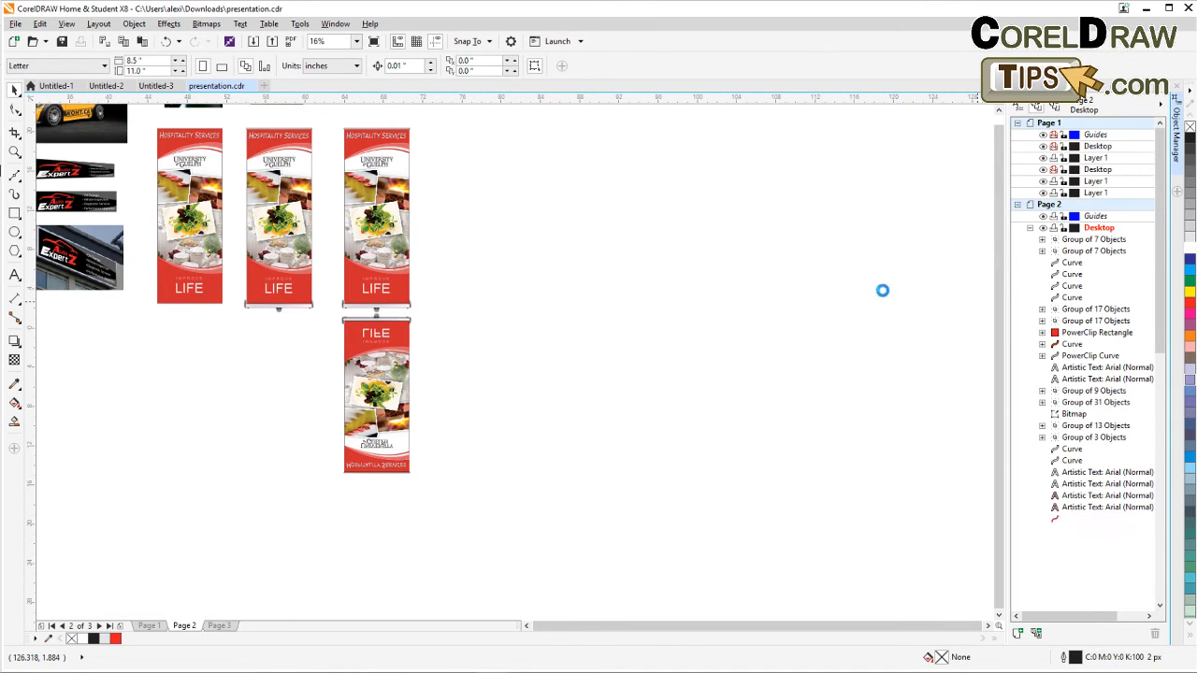
Convert the flipped reflection copy to a bitmap with the default settings and close the Object Manager.
left_click_drag(320, 309, 463, 511)
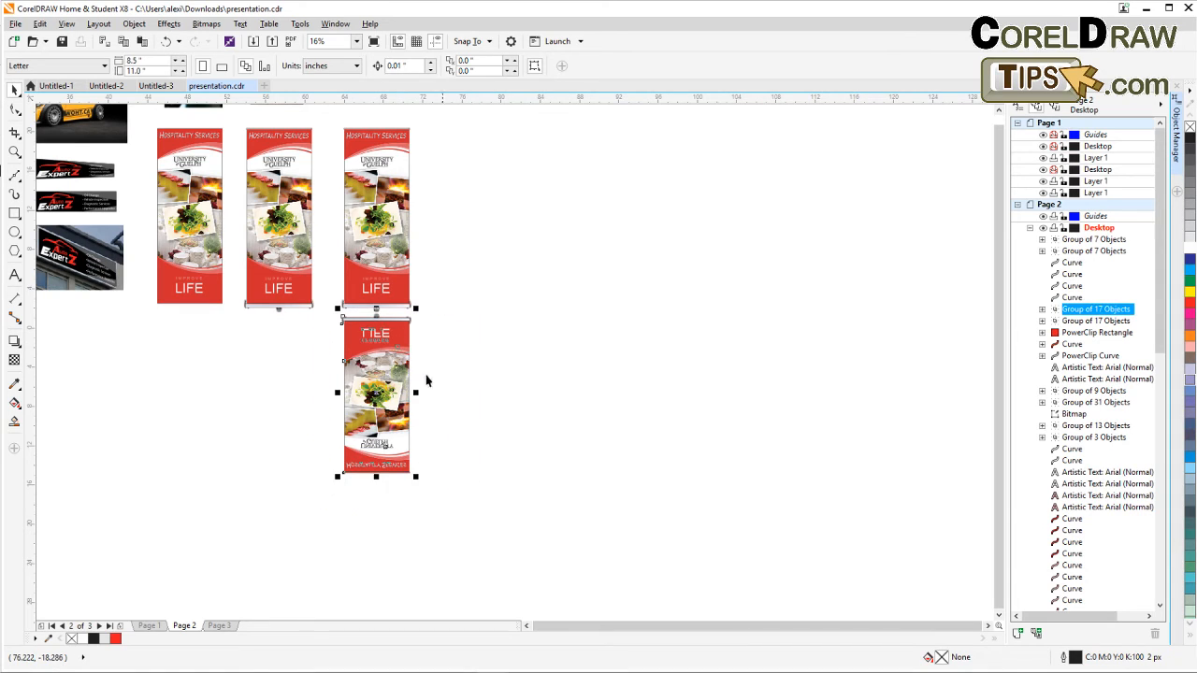
left_click(206, 23)
left_click(238, 41)
left_click(565, 409)
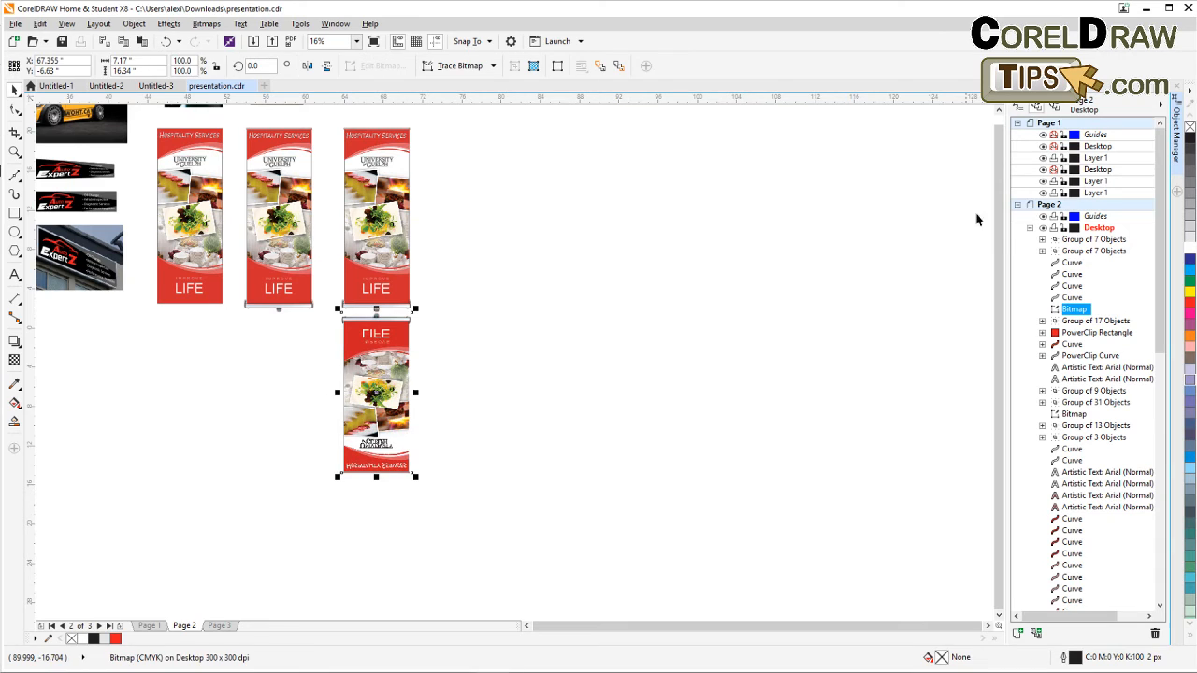
left_click(1176, 88)
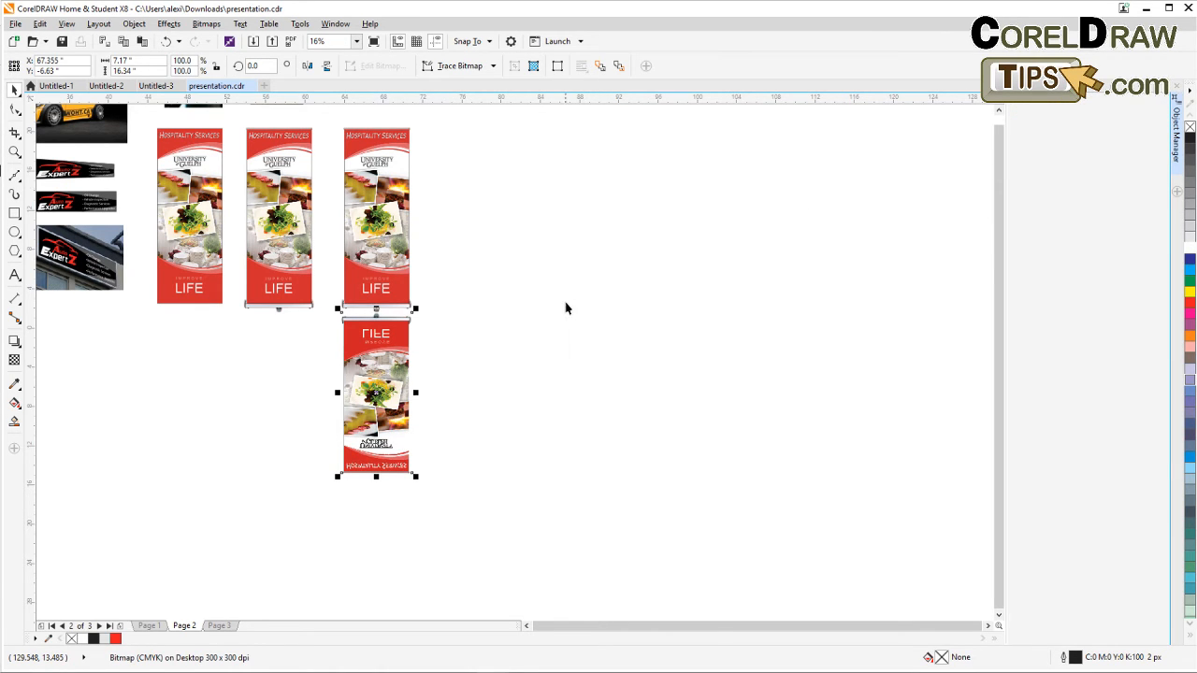
Apply a linear transparency to the reflection bitmap so it fades out downward.
scroll(402, 355, "up", 2)
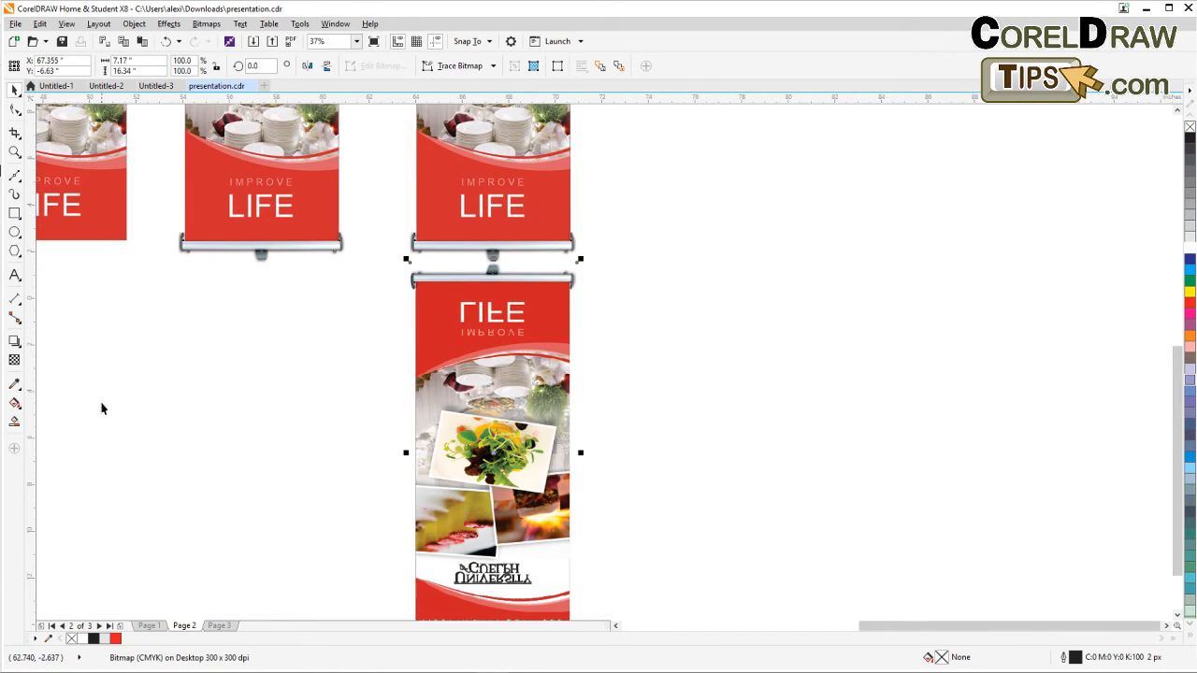
left_click(14, 360)
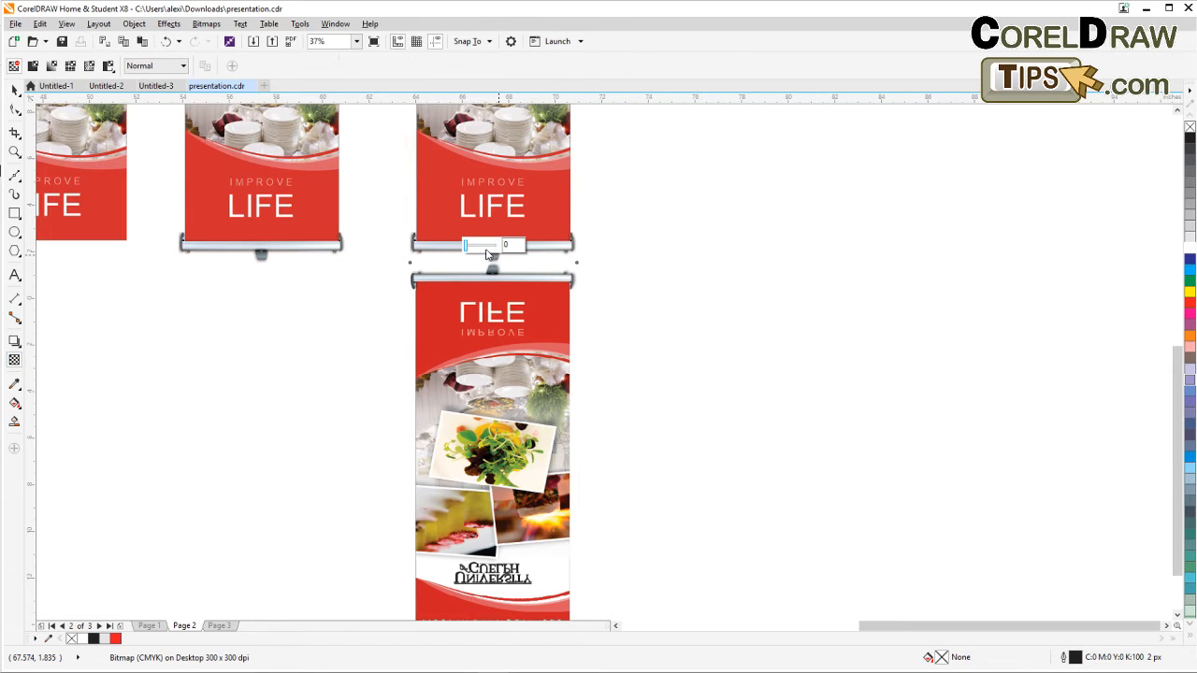
left_click_drag(491, 271, 488, 363)
left_click_drag(489, 265, 489, 224)
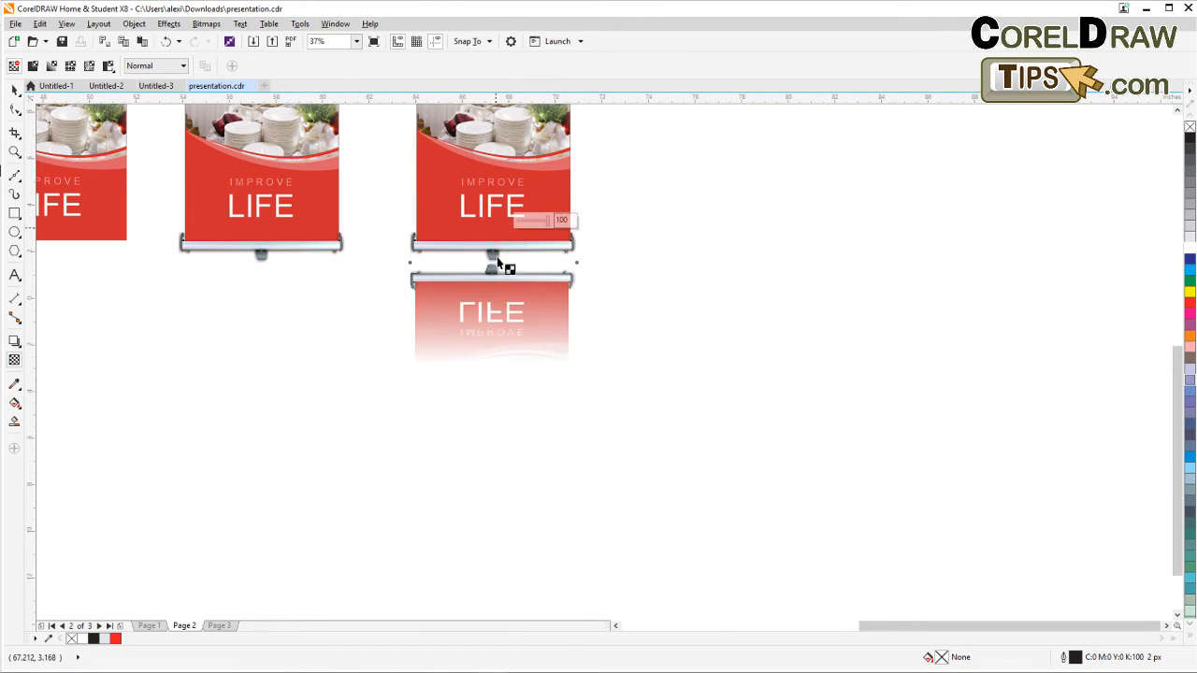
left_click_drag(489, 363, 489, 354)
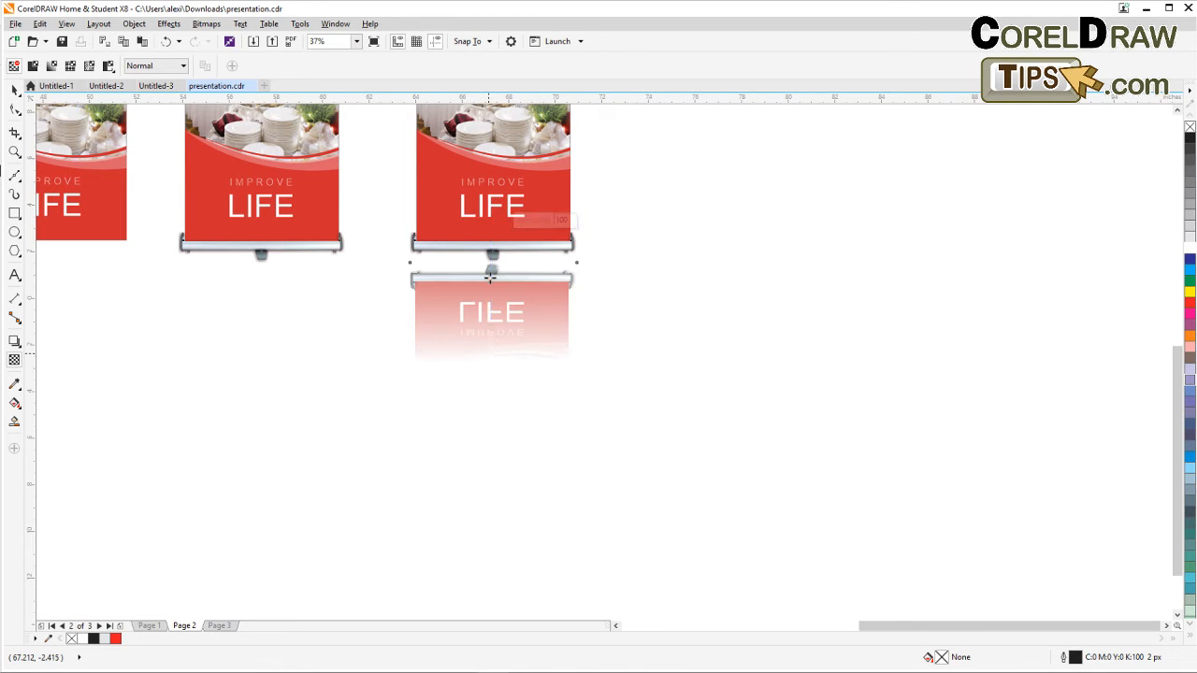
left_click_drag(489, 223, 490, 205)
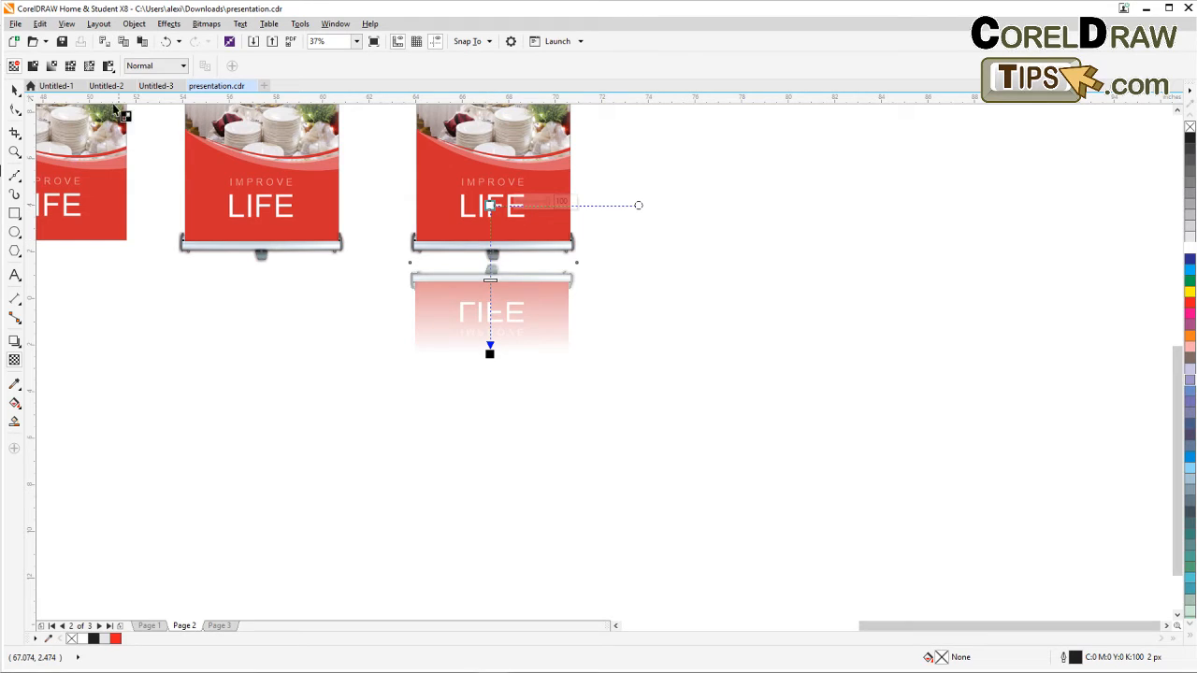
Move the reflection up so it sits directly beneath the third banner's stand.
left_click(15, 89)
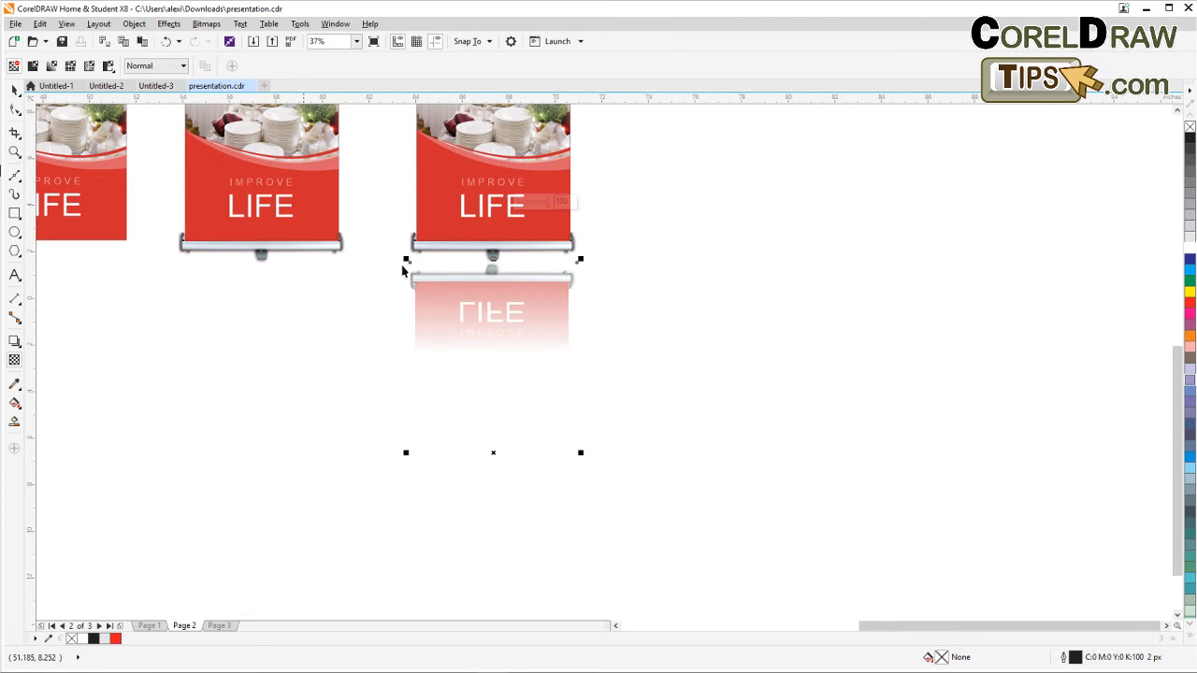
left_click(478, 318)
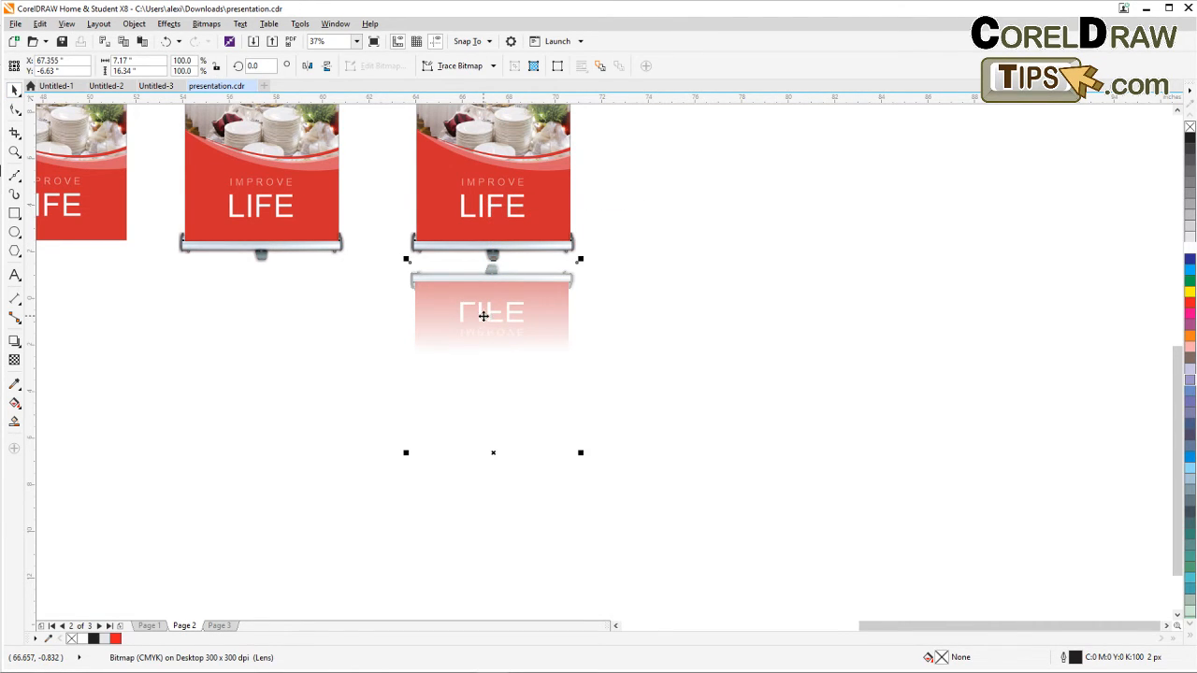
left_click_drag(482, 316, 487, 301)
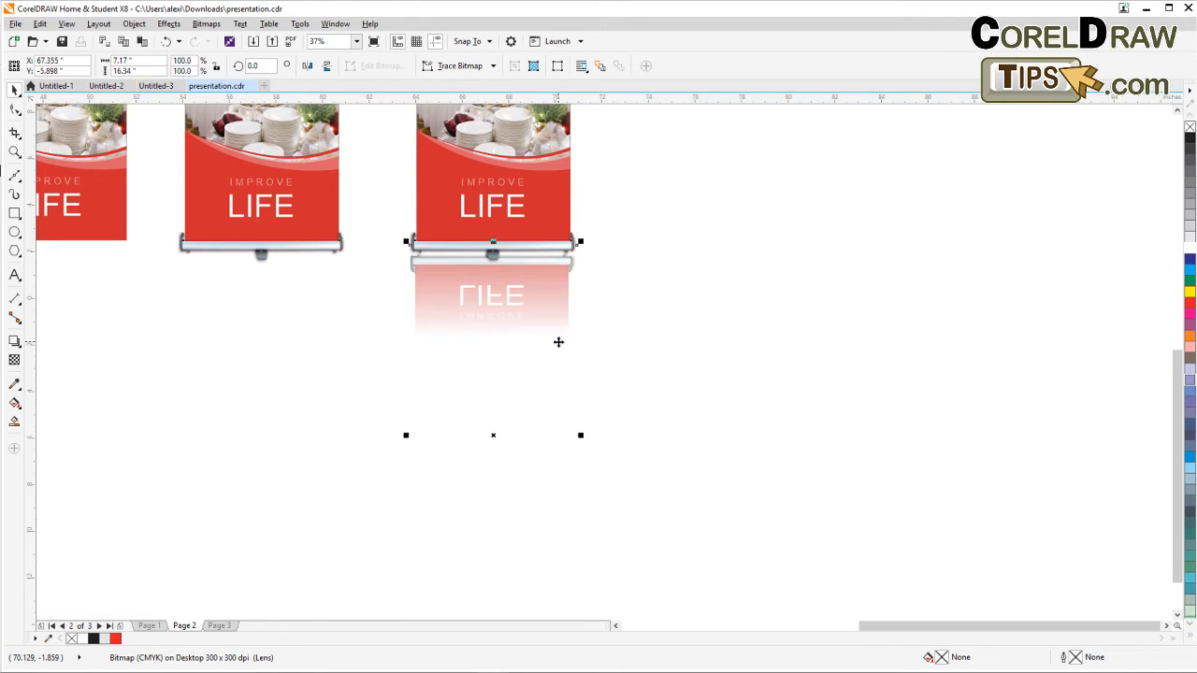
key("Up")
key("Up")
key("Up")
key("Up")
key("Up")
key("Up")
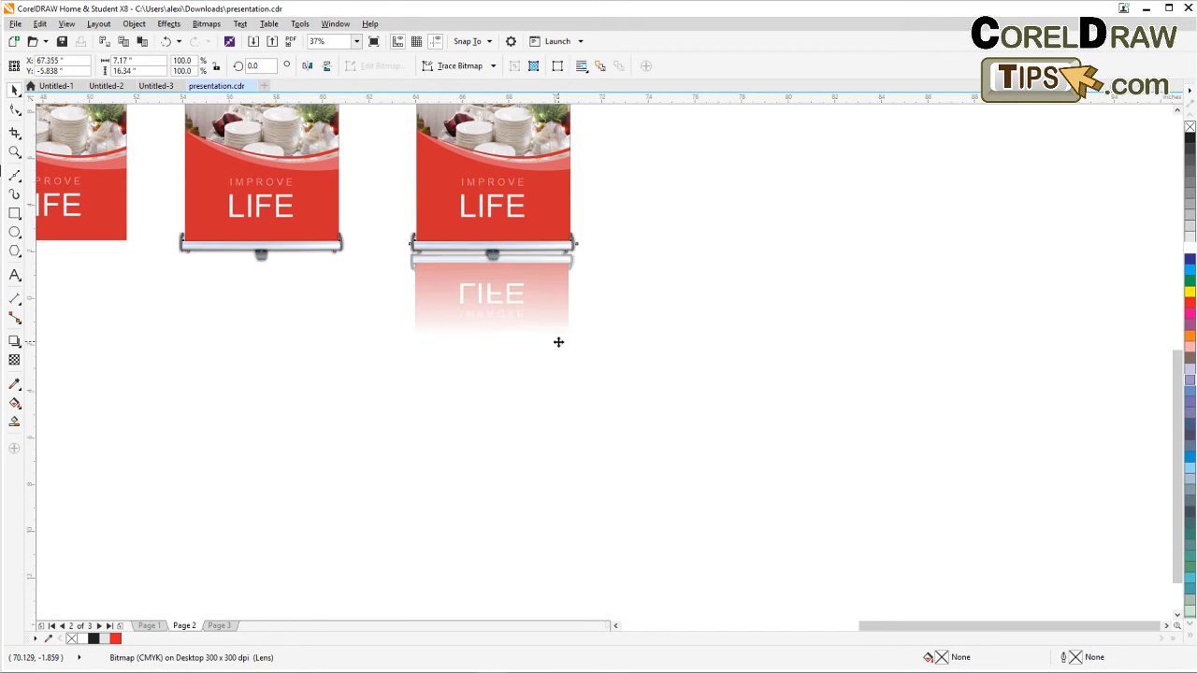
key("Up")
key("Up")
key("Up")
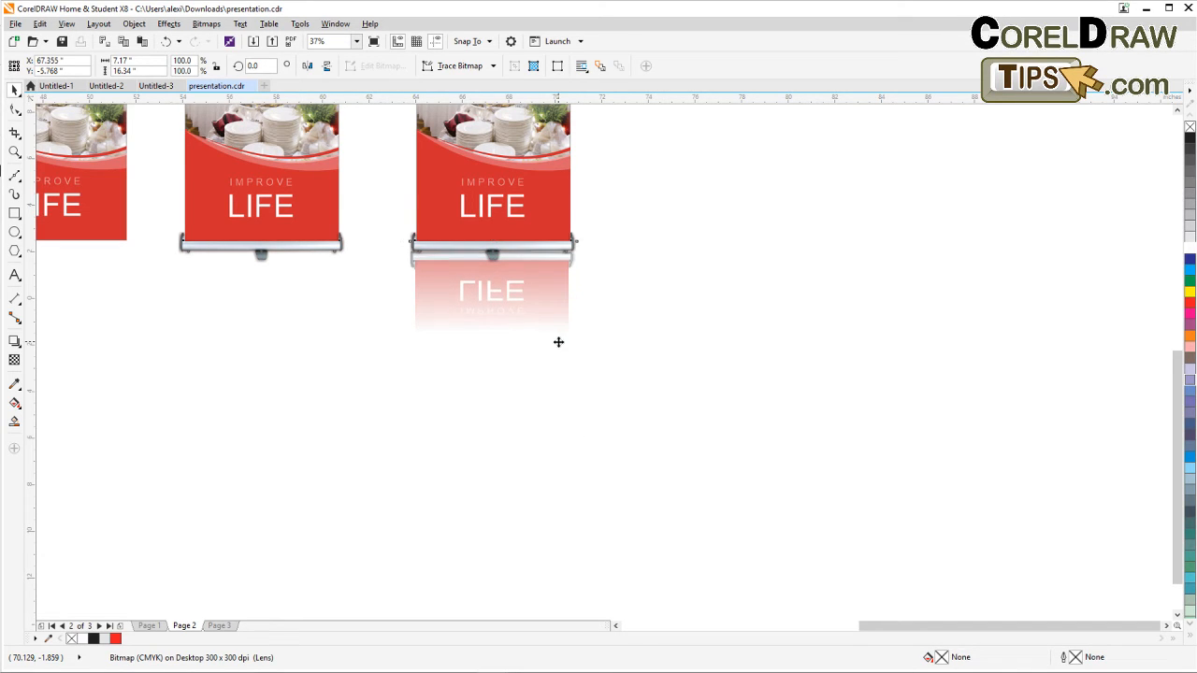
key("Up")
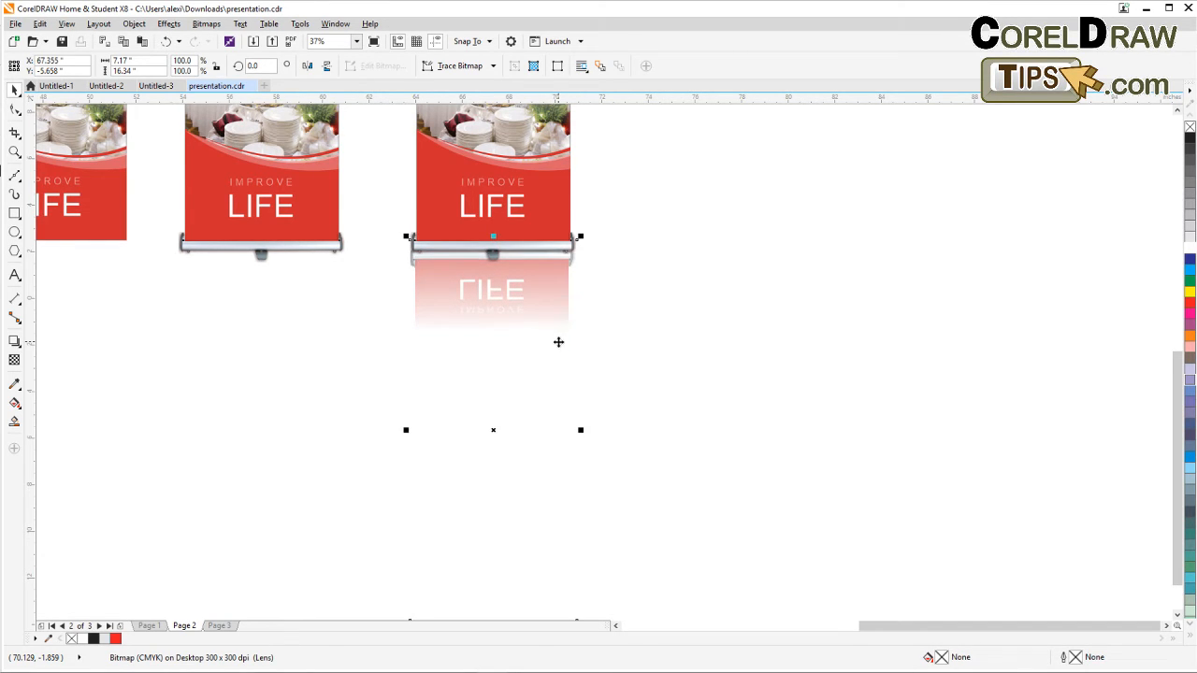
Readjust the reflection's transparency gradient to start at the banner base and fade shortly below.
left_click(14, 360)
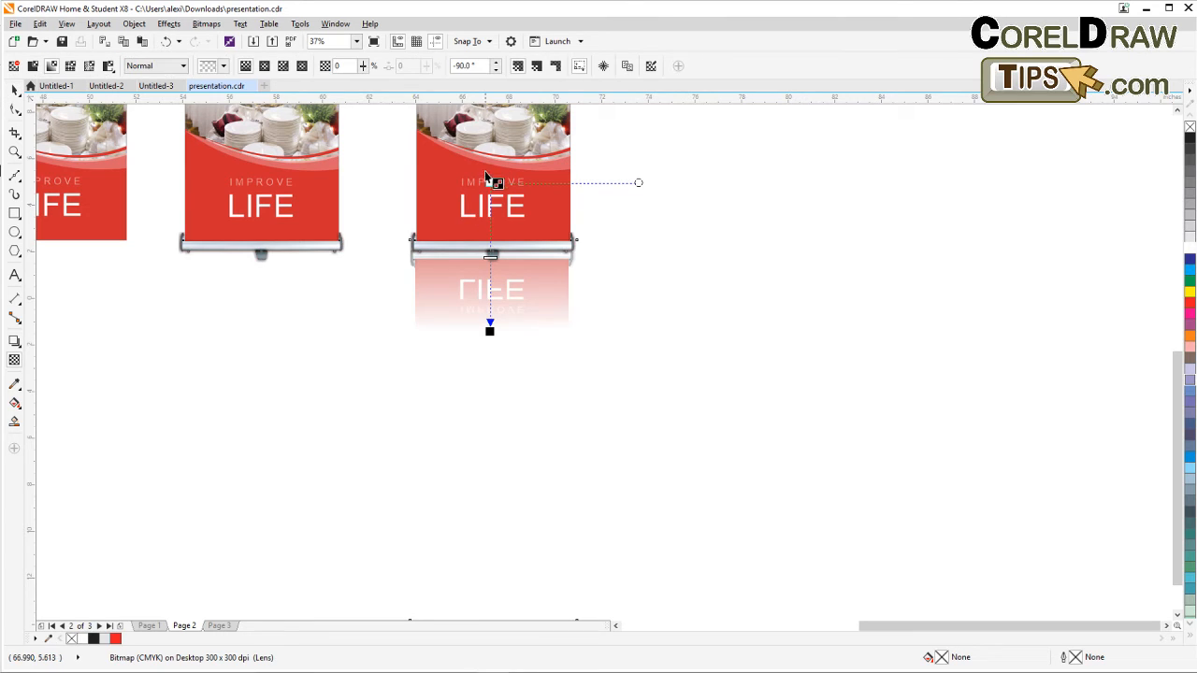
left_click_drag(487, 179, 489, 150)
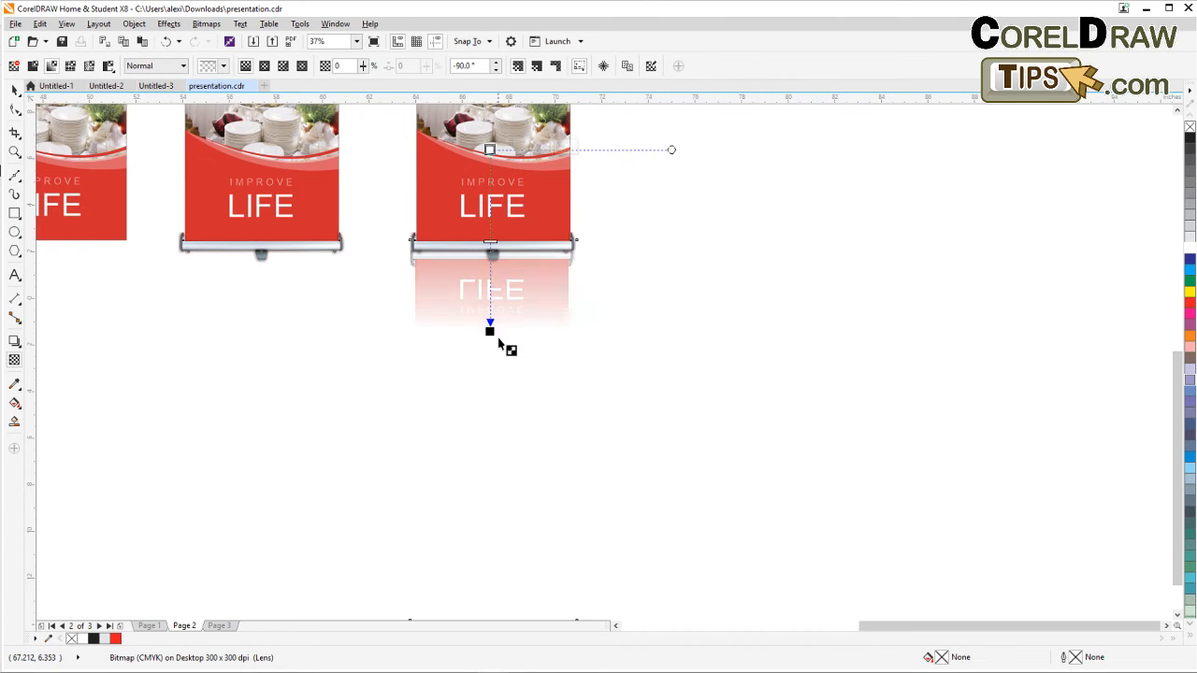
mouse_move(489, 329)
left_mouse_down()
mouse_move(491, 312)
mouse_move(490, 324)
left_mouse_up()
scroll(490, 324, "down", 1)
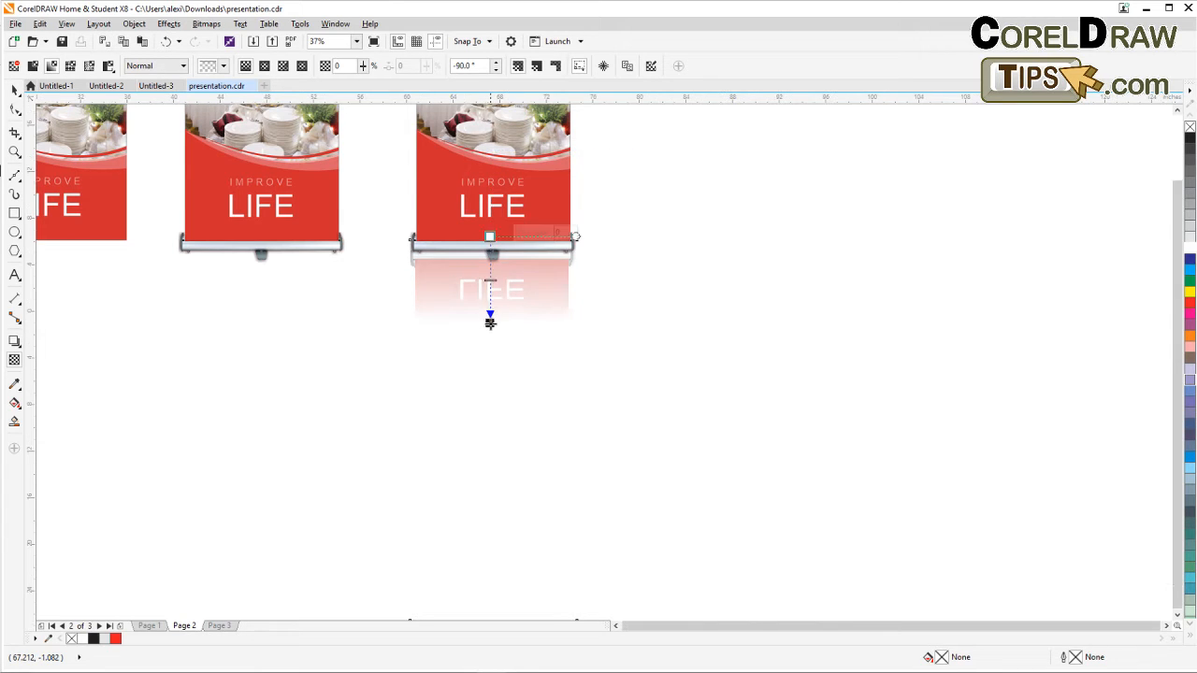
scroll(490, 323, "down", 1)
left_click_drag(585, 327, 513, 415)
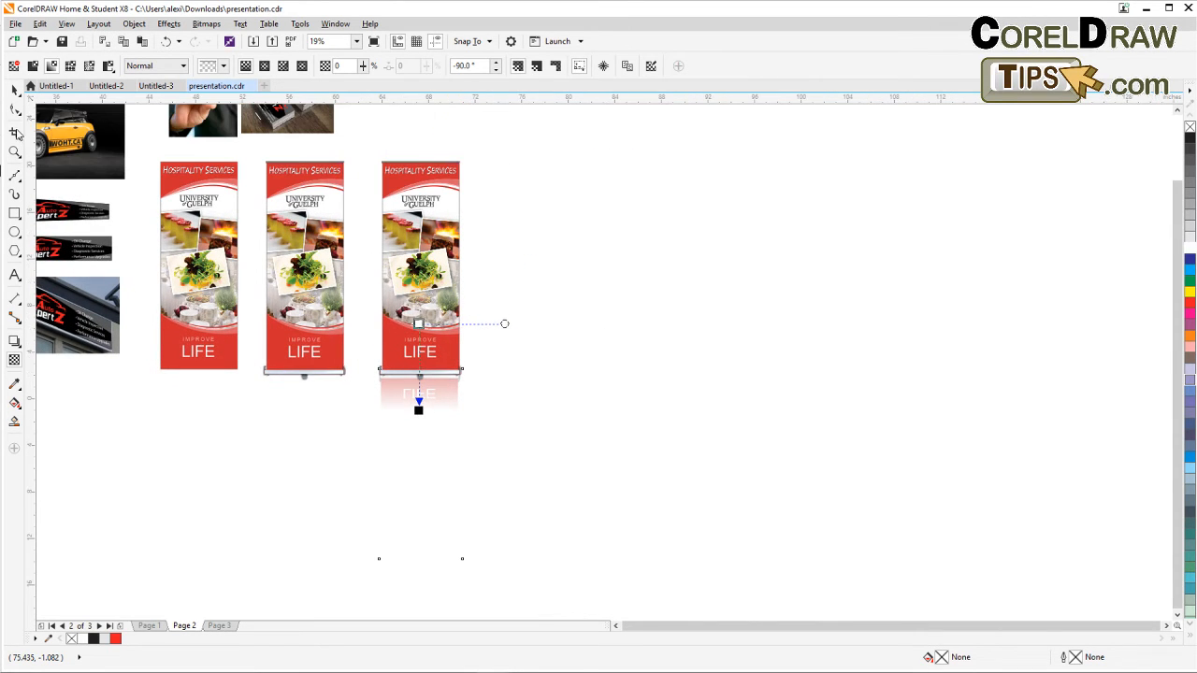
Zoom in and pan around to review the three banners and the reflection.
left_click(14, 151)
left_click_drag(254, 152, 508, 449)
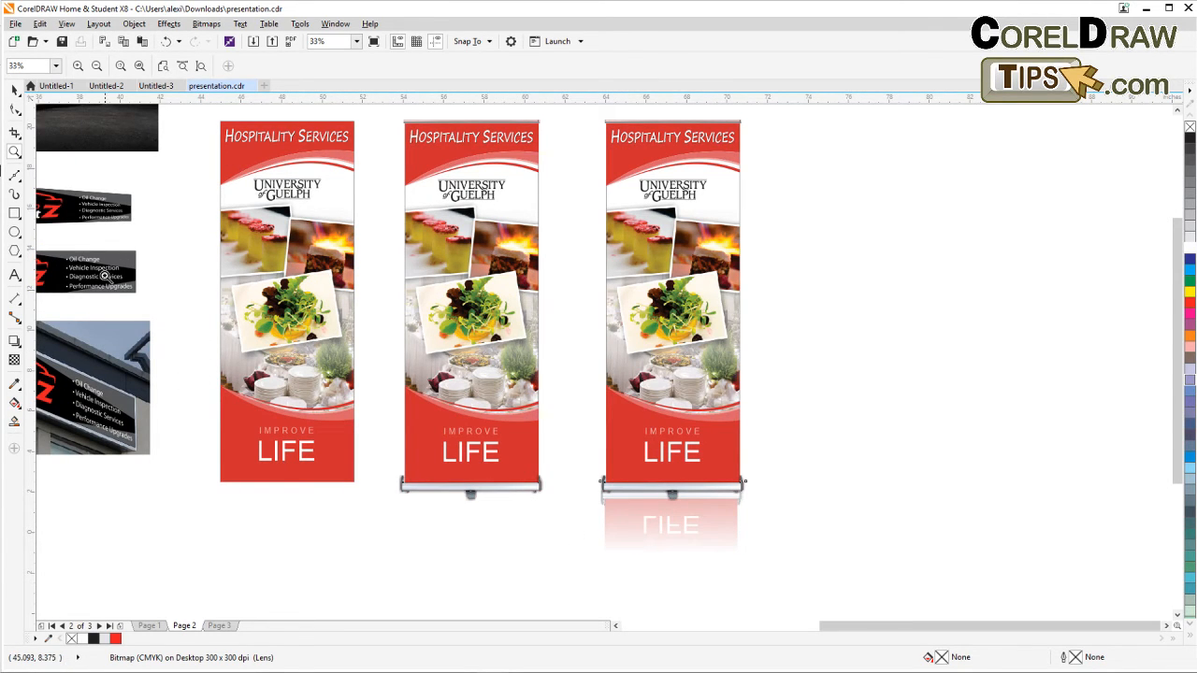
left_click(14, 90)
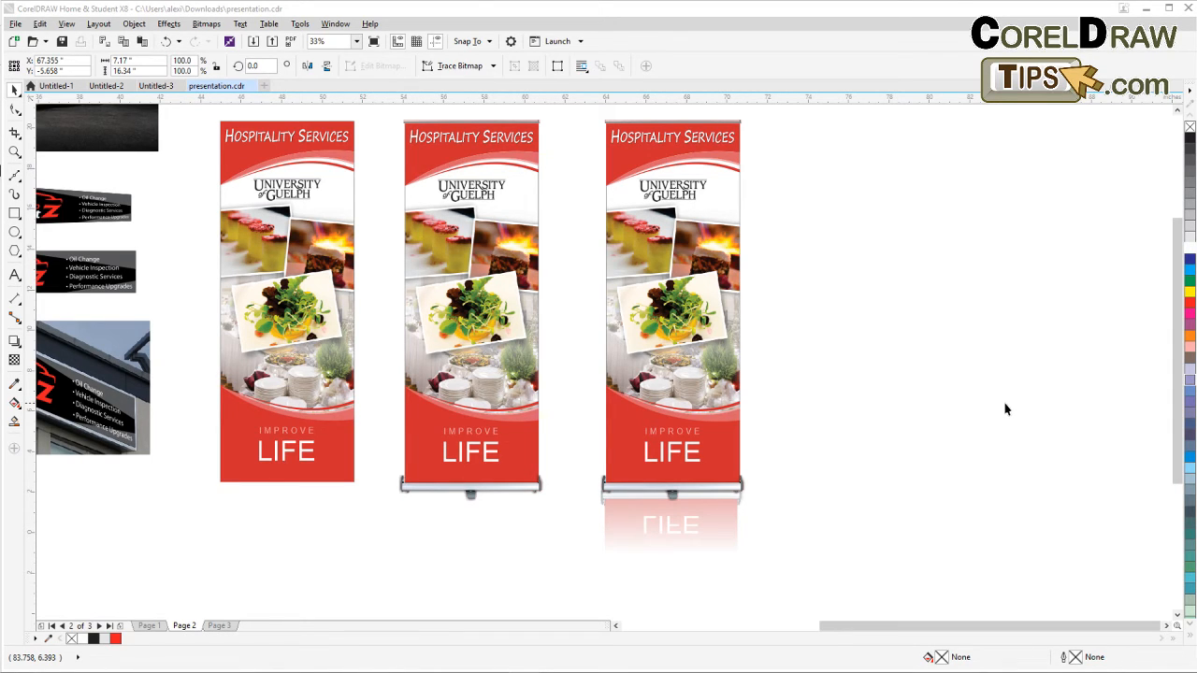
scroll(1005, 409, "down", 2)
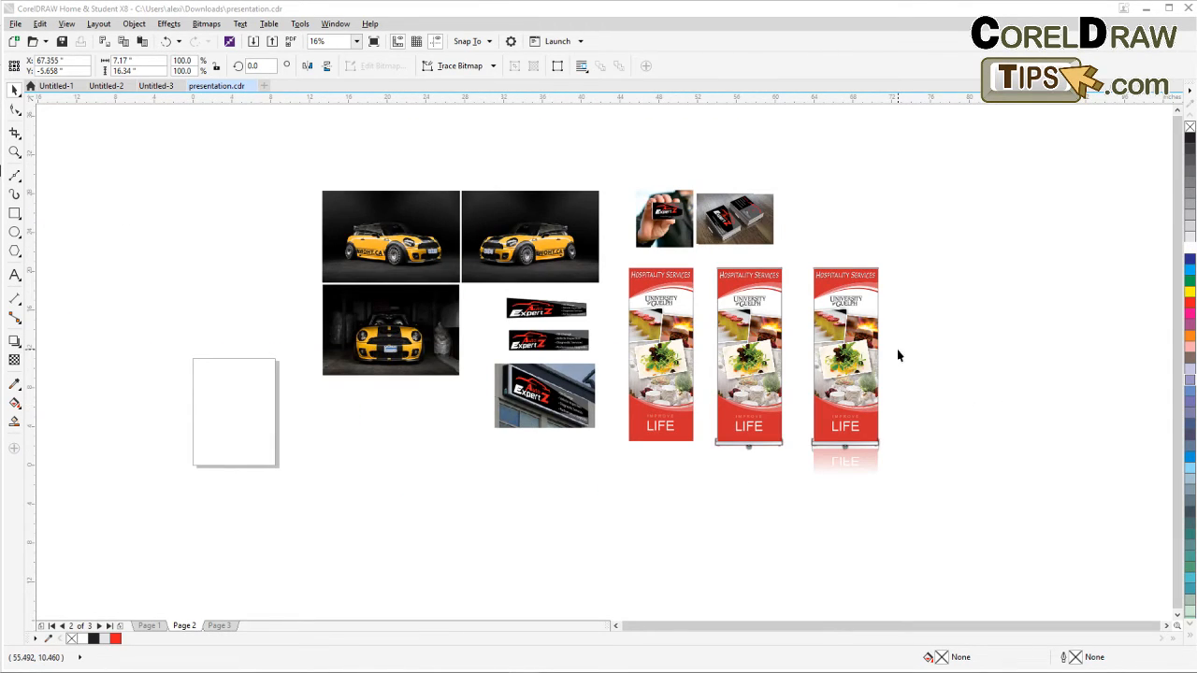
scroll(896, 354, "up", 2)
left_click_drag(897, 354, 809, 374)
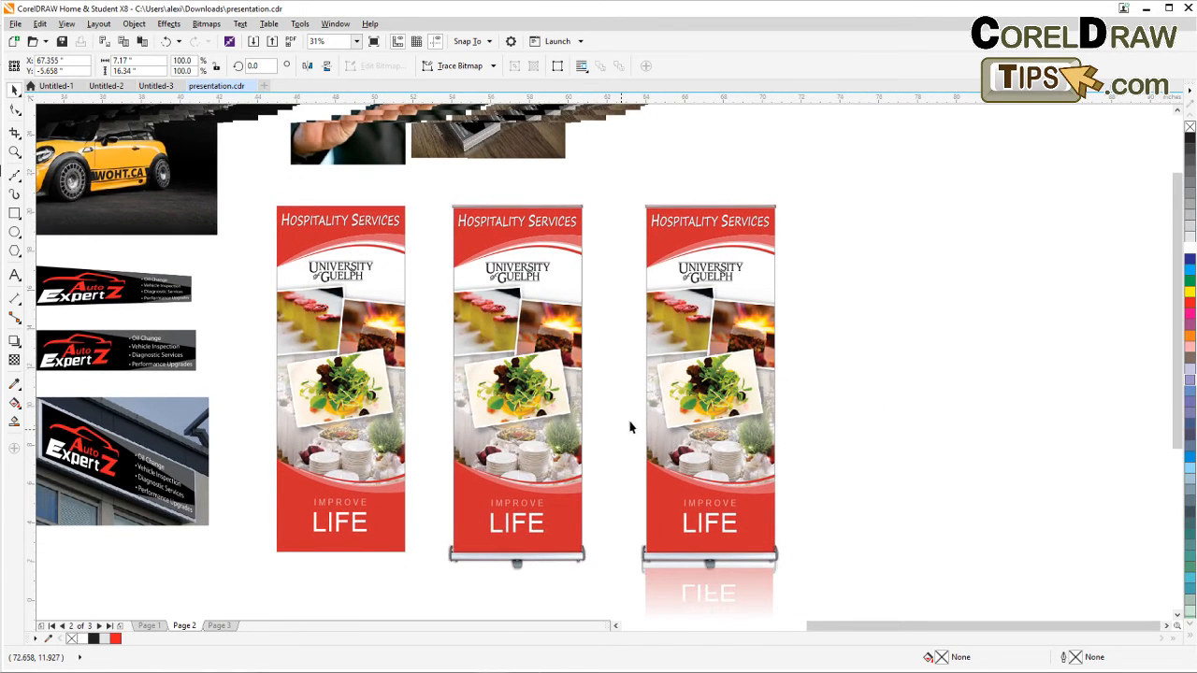
left_click_drag(918, 485, 868, 480)
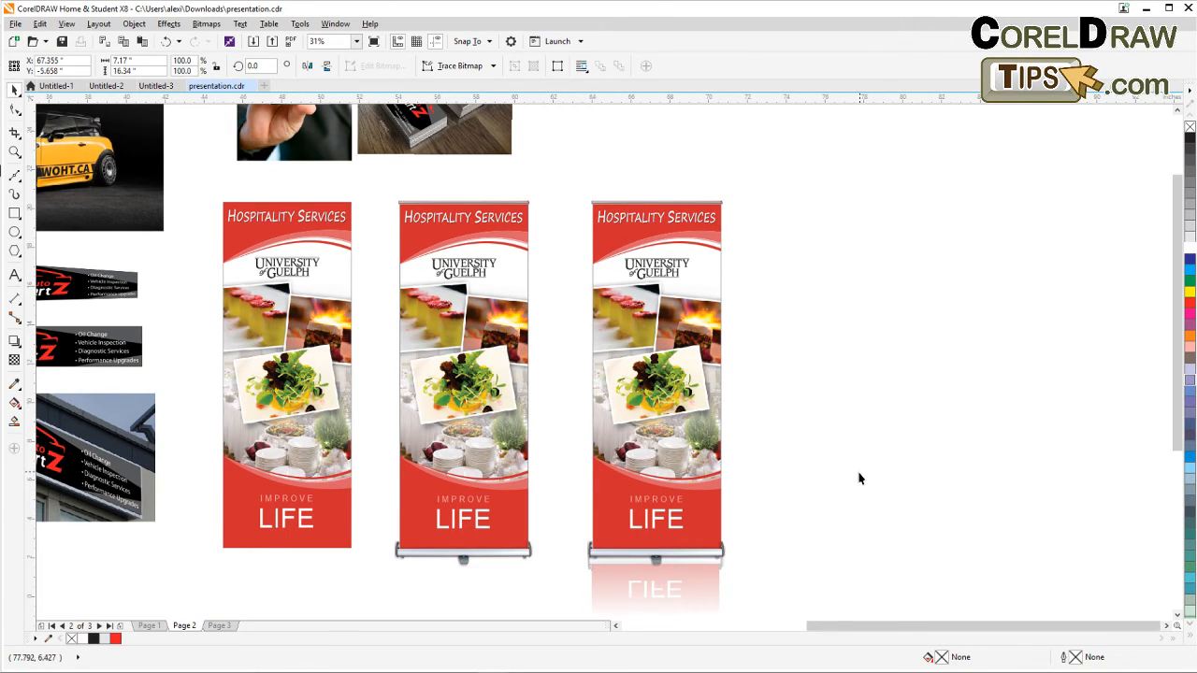
Zoom and pan around page 2 to review the car photos, Auto ExpertZ banners and storefront sign mockups.
scroll(855, 478, "down", 2)
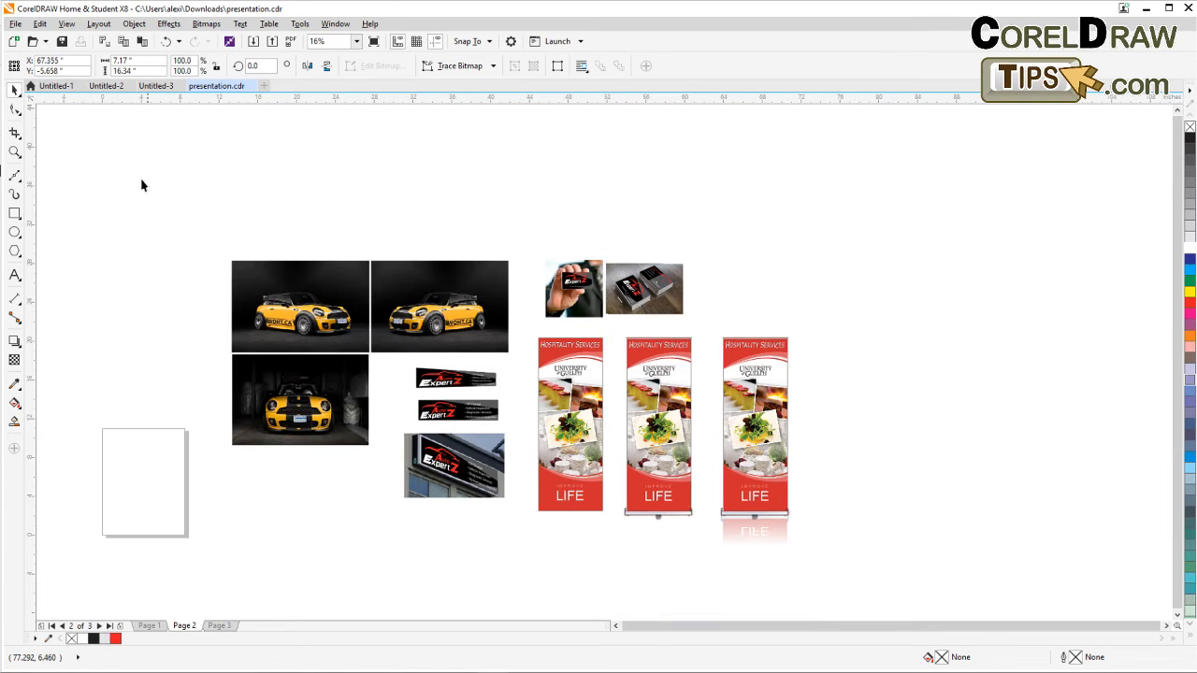
left_click(15, 151)
left_click_drag(217, 226, 806, 552)
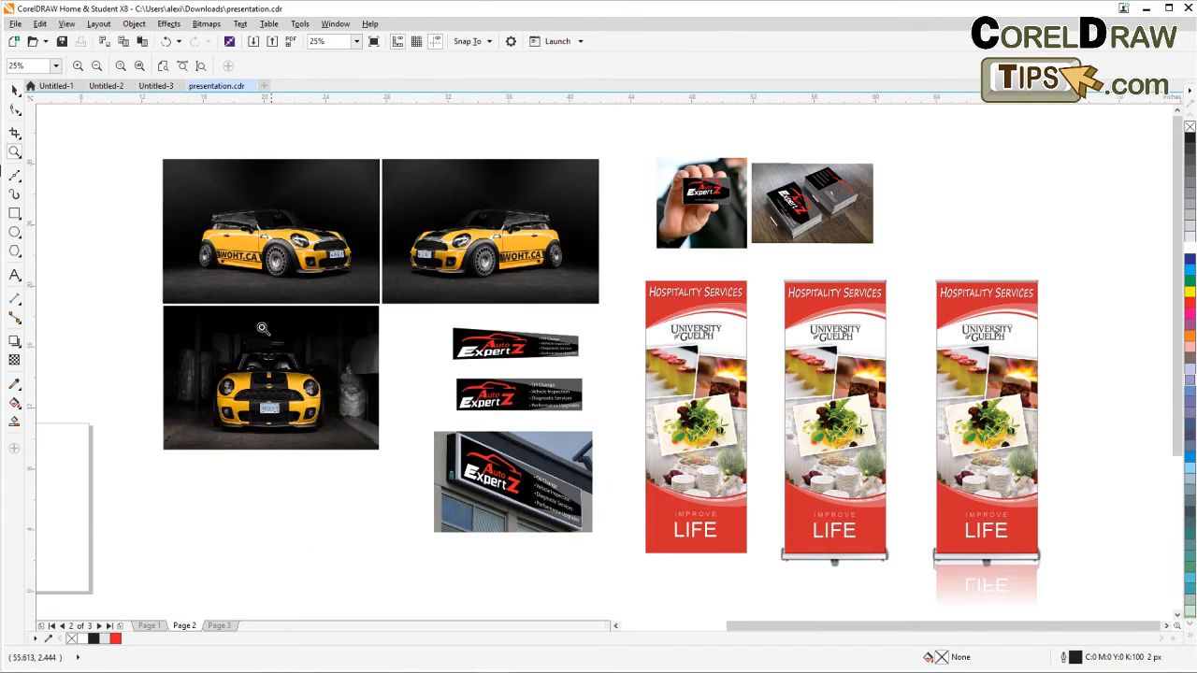
left_click(15, 89)
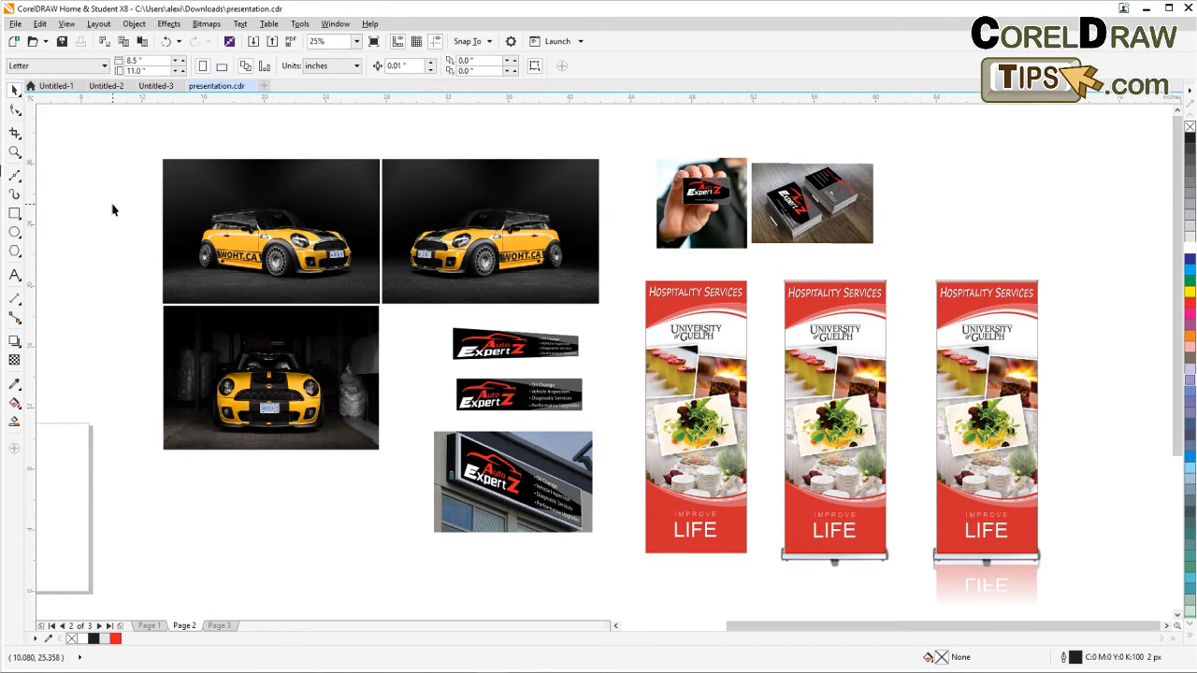
left_click_drag(435, 338, 363, 339)
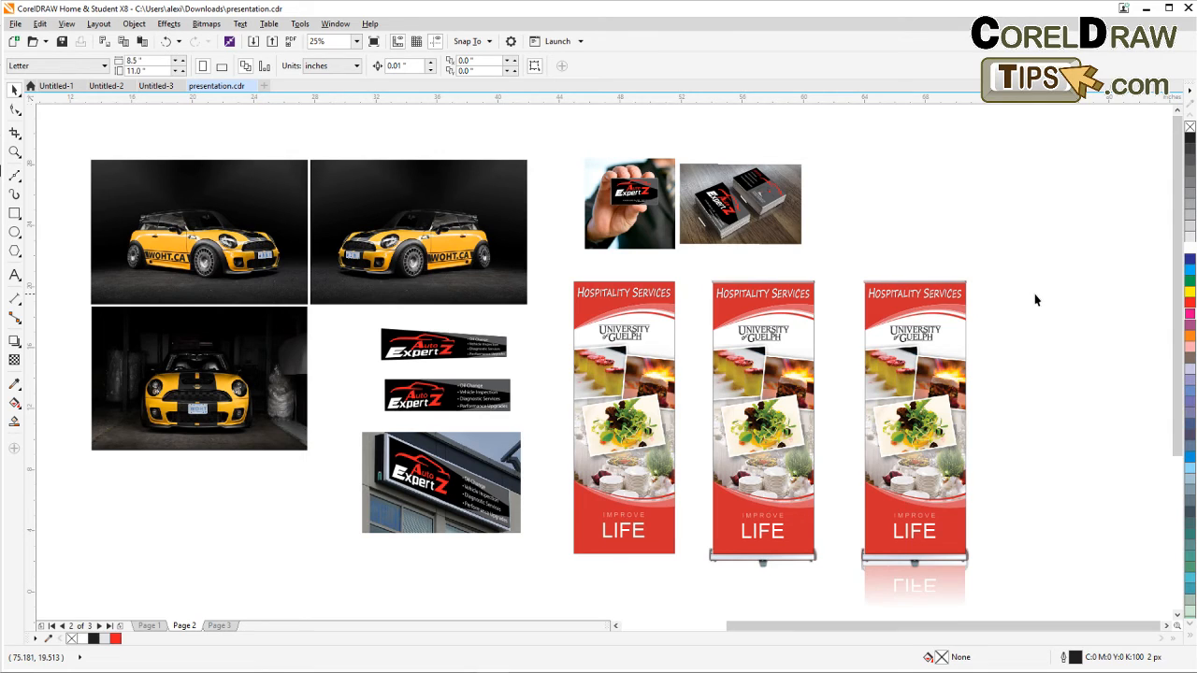
left_click_drag(1035, 299, 1027, 305)
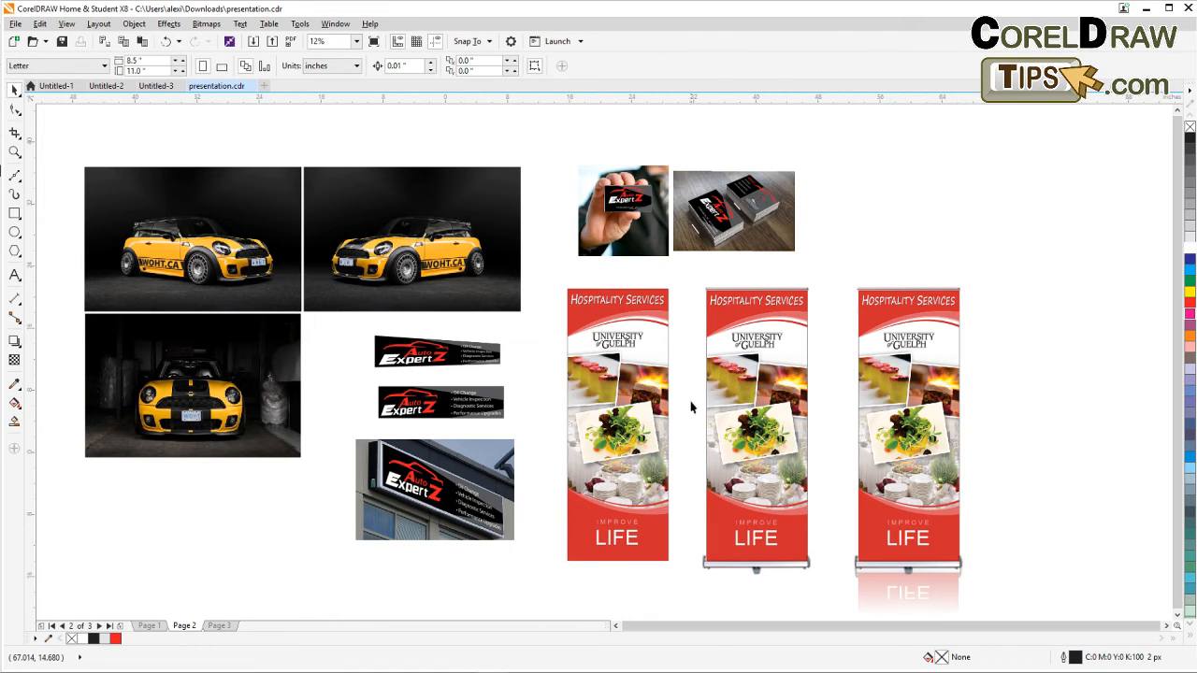
scroll(689, 406, "down", 1)
scroll(694, 398, "down", 1)
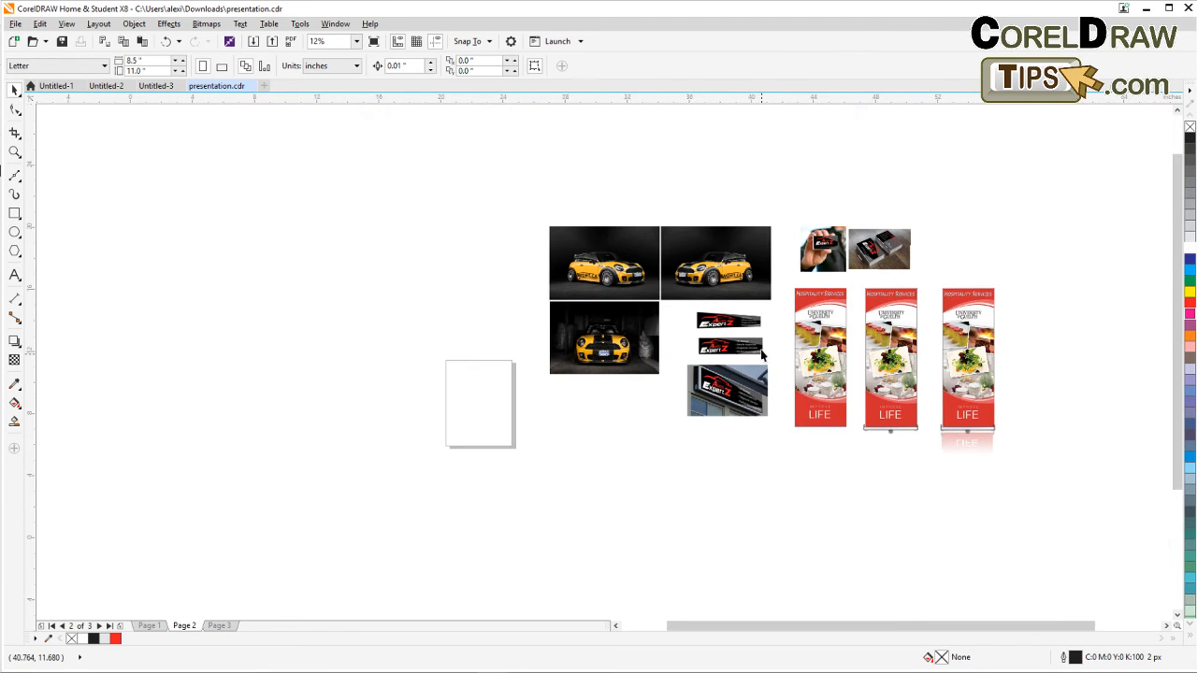
scroll(773, 363, "up", 5)
scroll(641, 307, "up", 2)
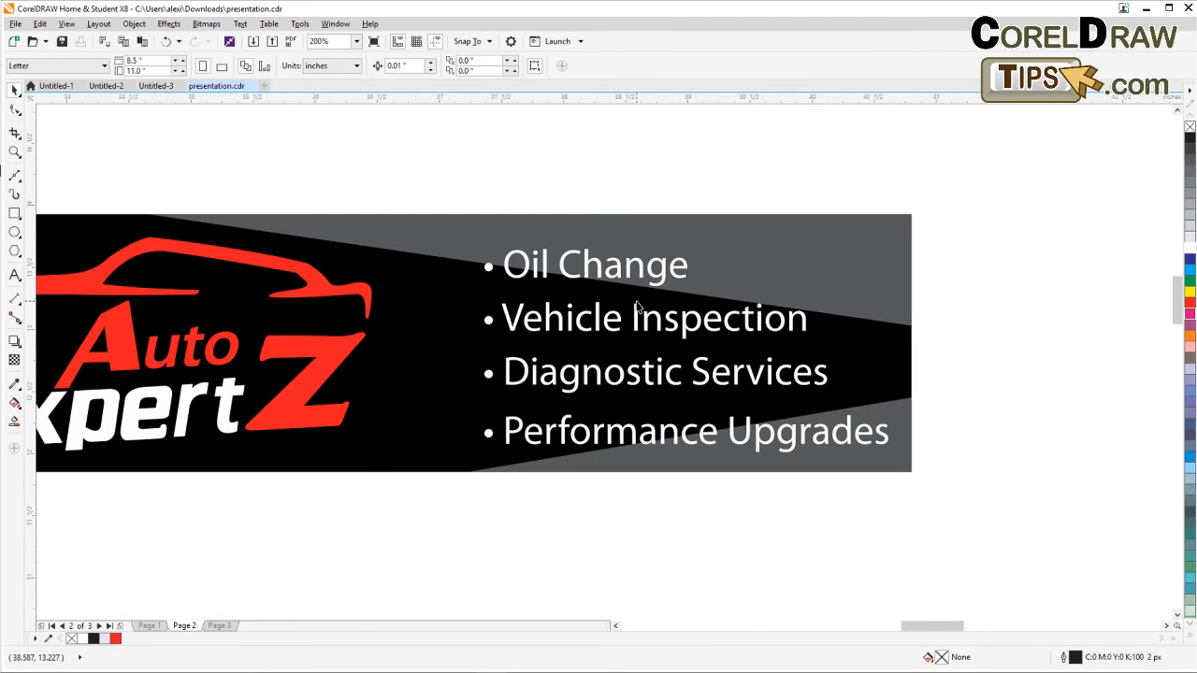
scroll(636, 307, "down", 1)
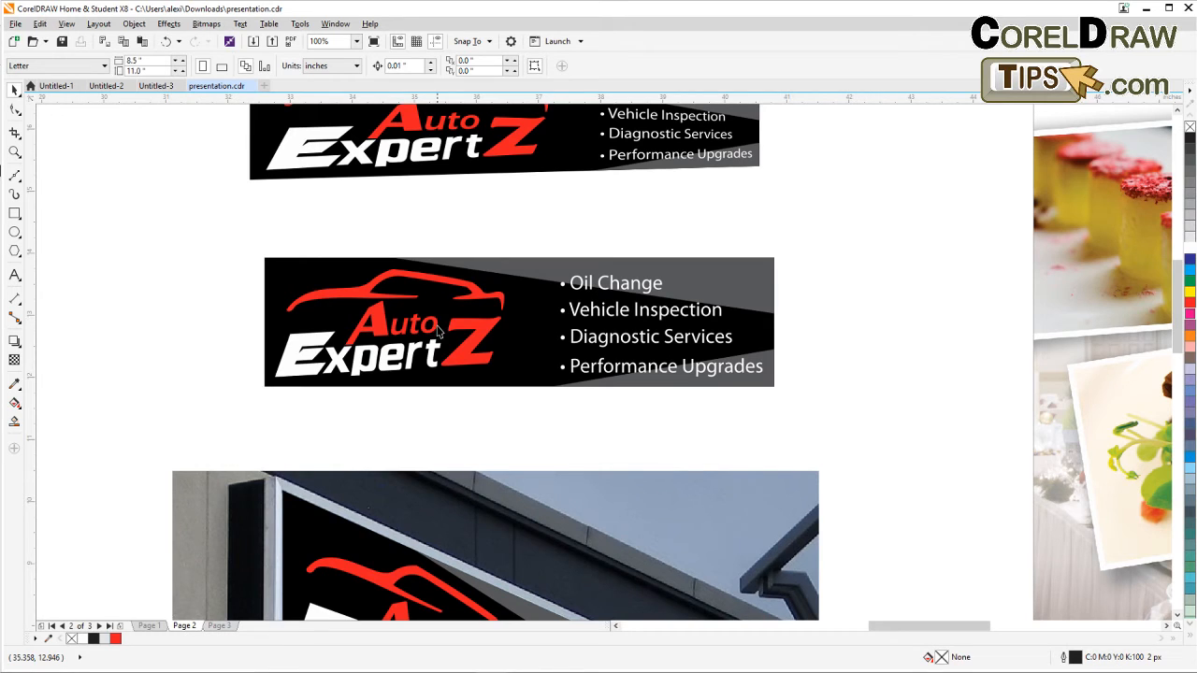
scroll(462, 390, "down", 1)
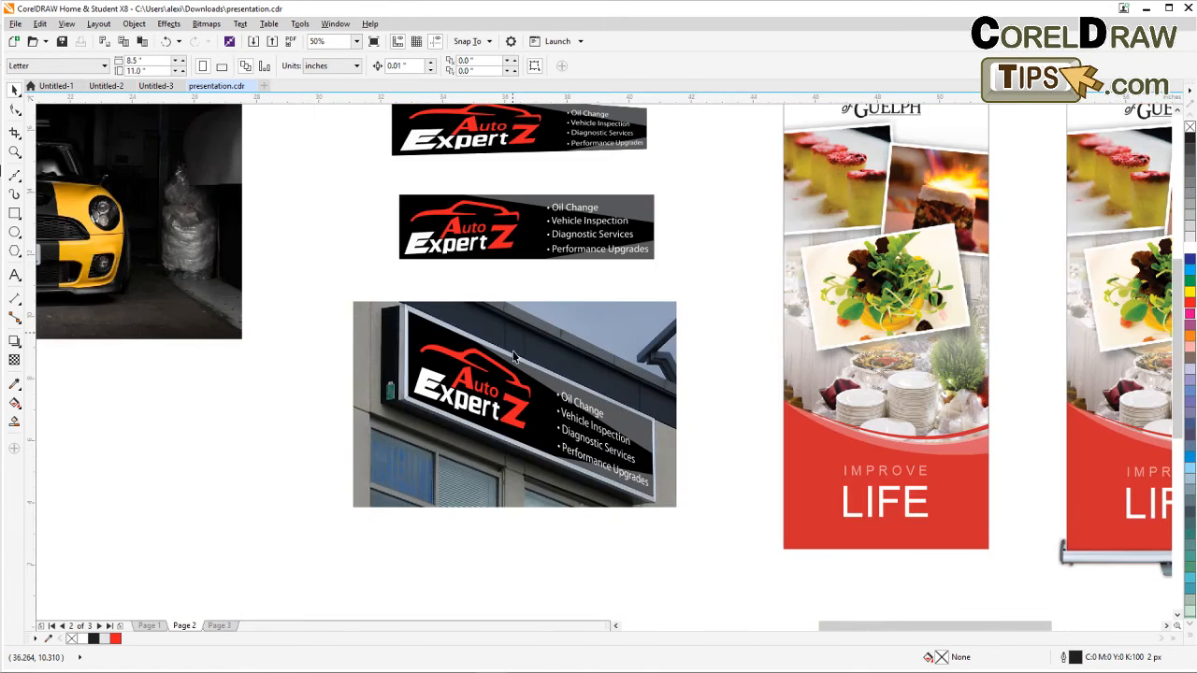
scroll(513, 357, "up", 1)
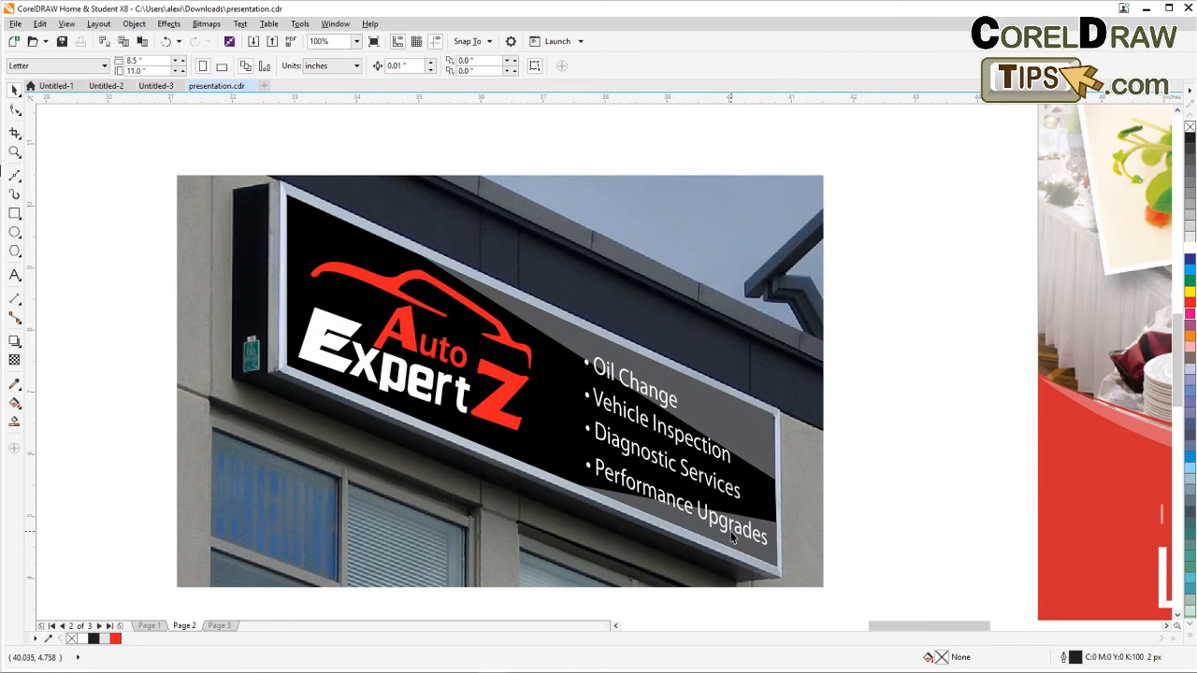
scroll(730, 532, "down", 1)
scroll(790, 475, "down", 1)
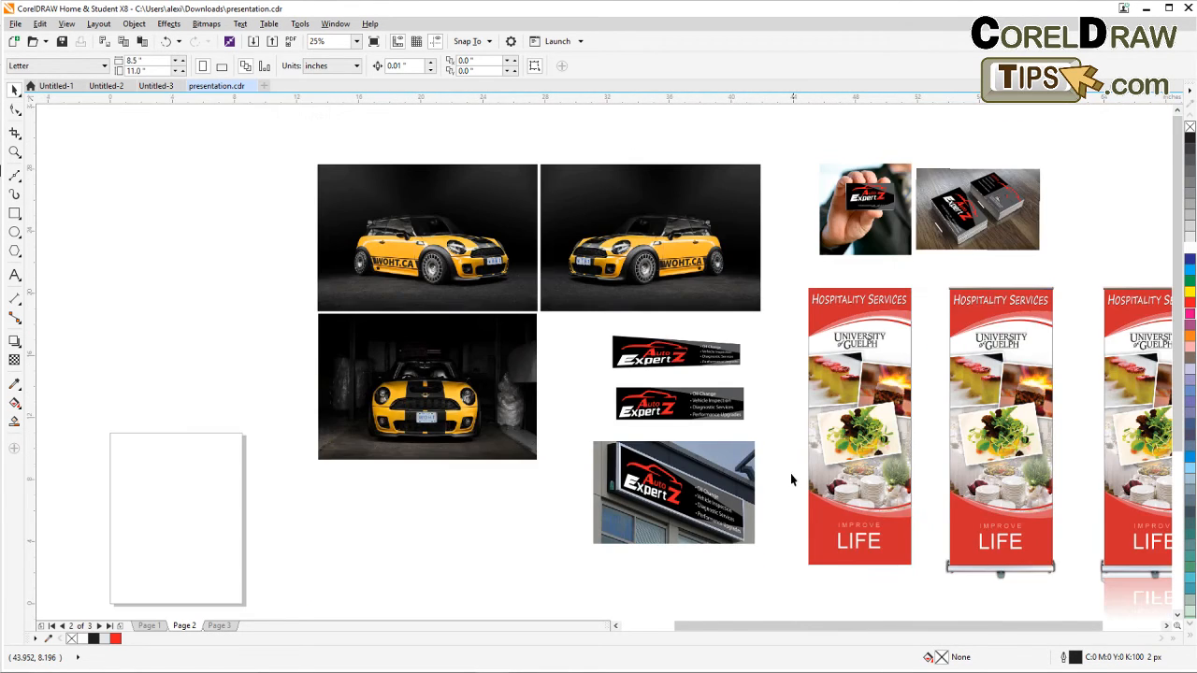
left_click_drag(756, 387, 670, 421)
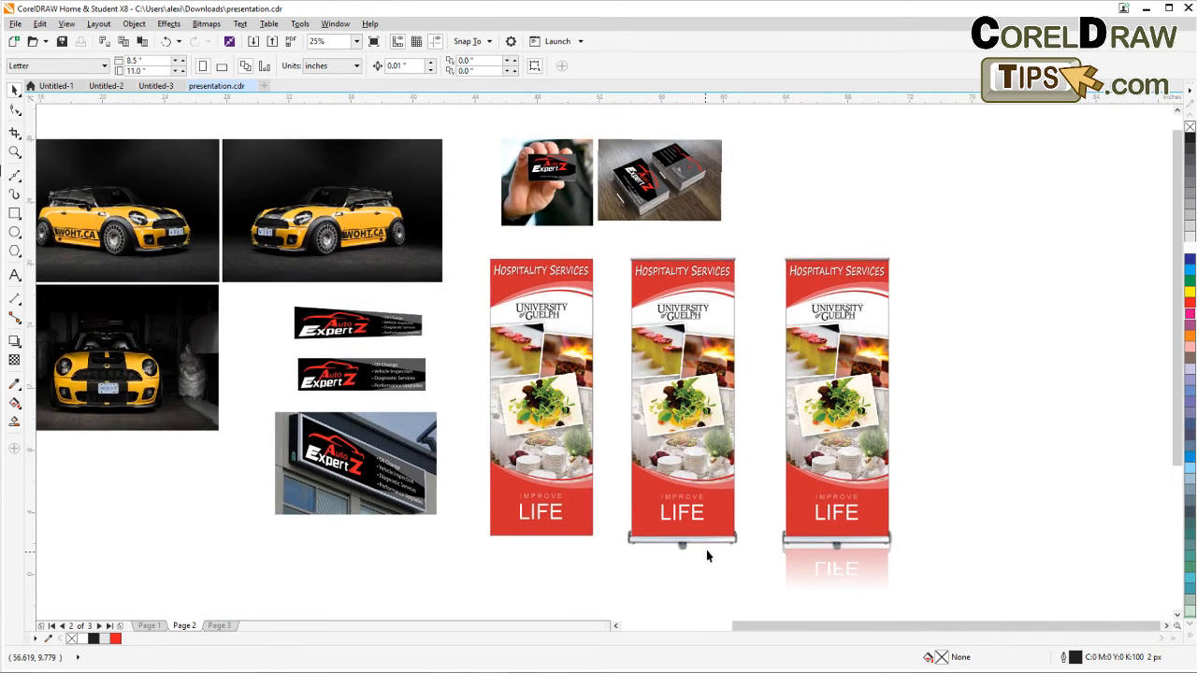
Review the business card mockups and the three roll-up banners with the reflection at different zoom levels.
scroll(652, 356, "up", 2)
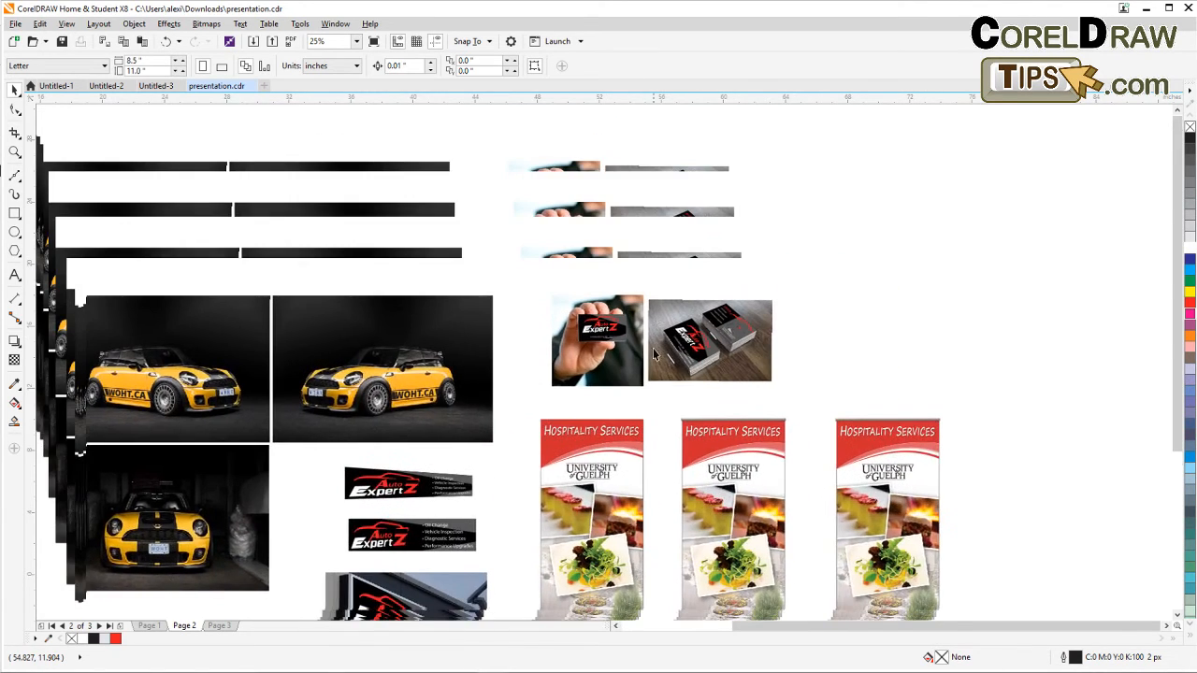
scroll(655, 349, "down", 2)
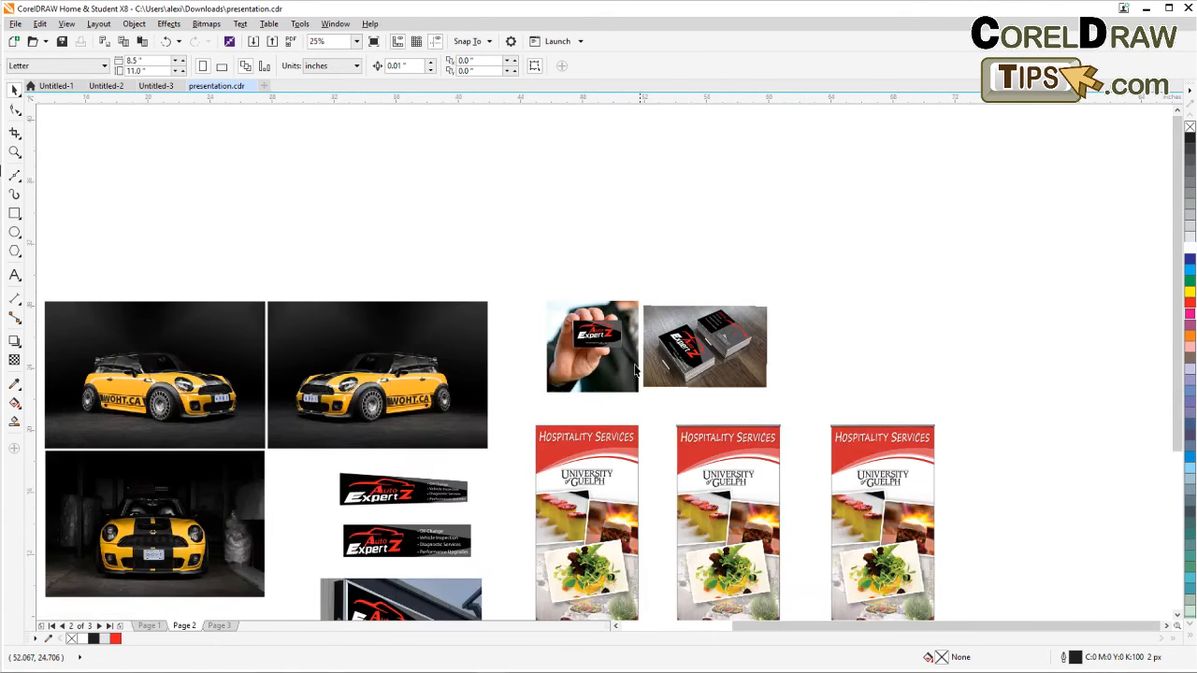
left_click_drag(474, 404, 622, 332)
scroll(465, 357, "up", 1)
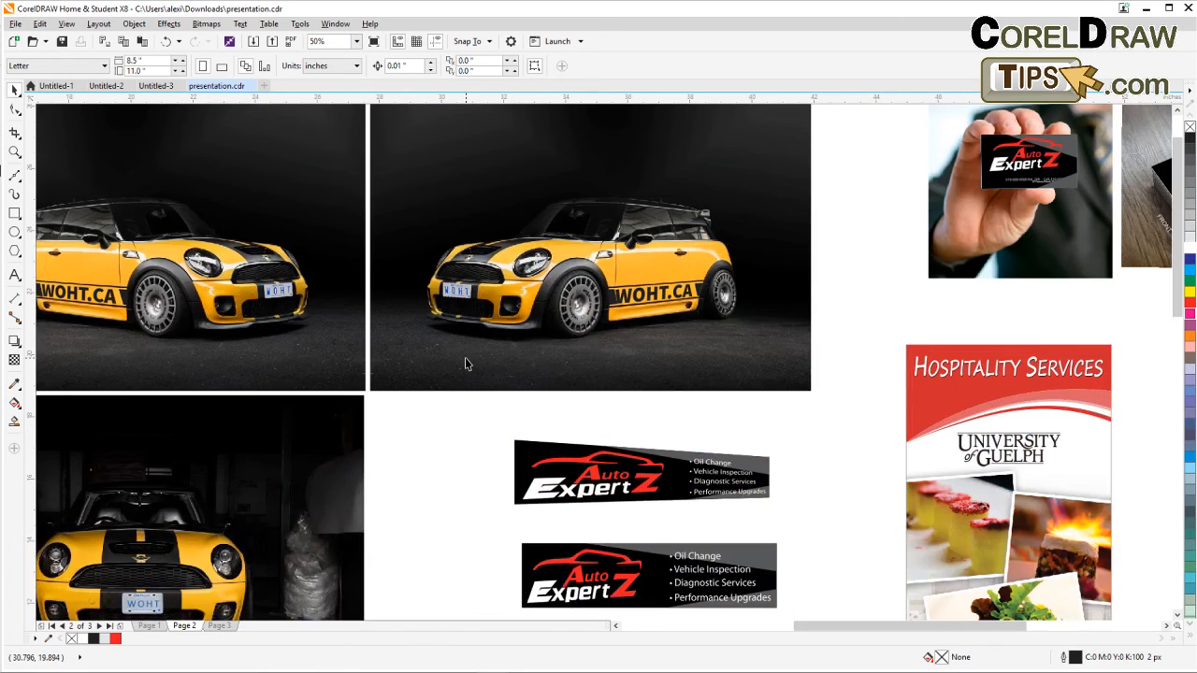
scroll(465, 360, "down", 1)
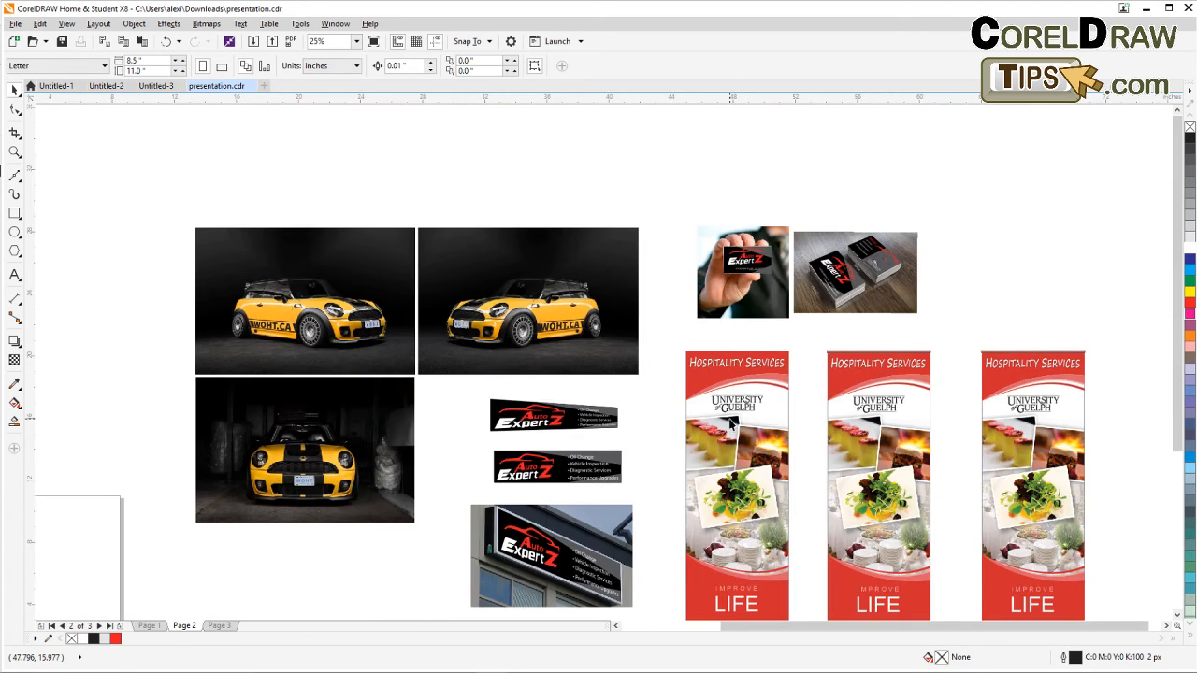
left_click_drag(838, 481, 757, 433)
scroll(758, 435, "down", 1)
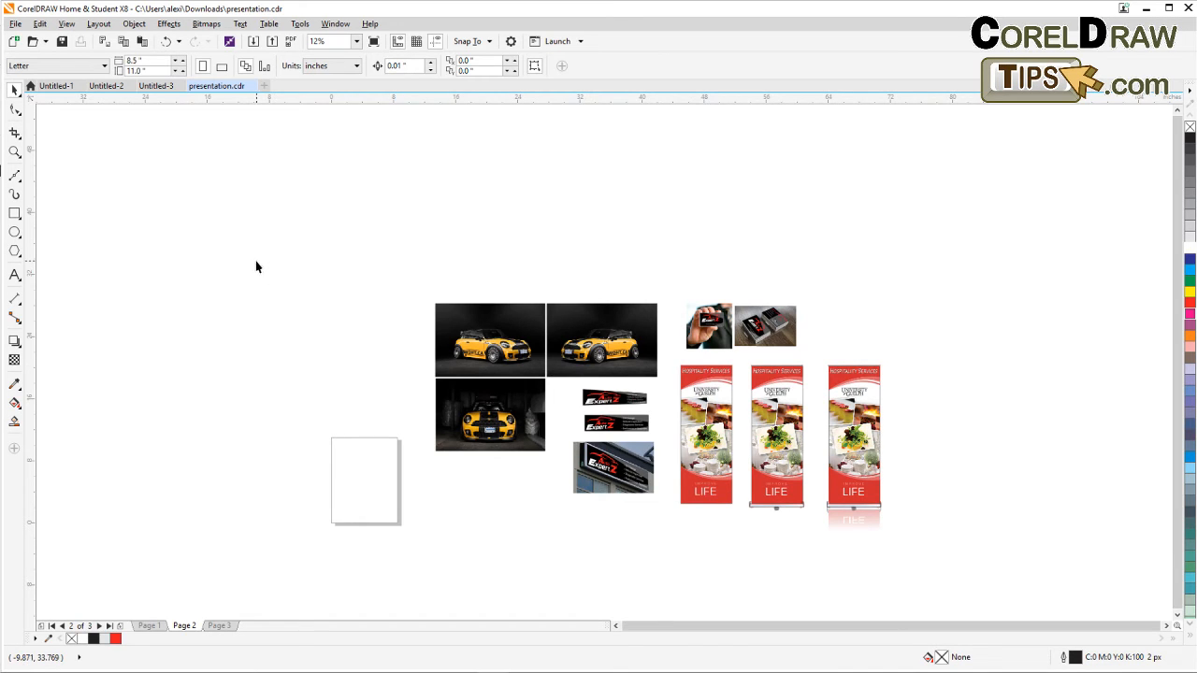
key("F4")
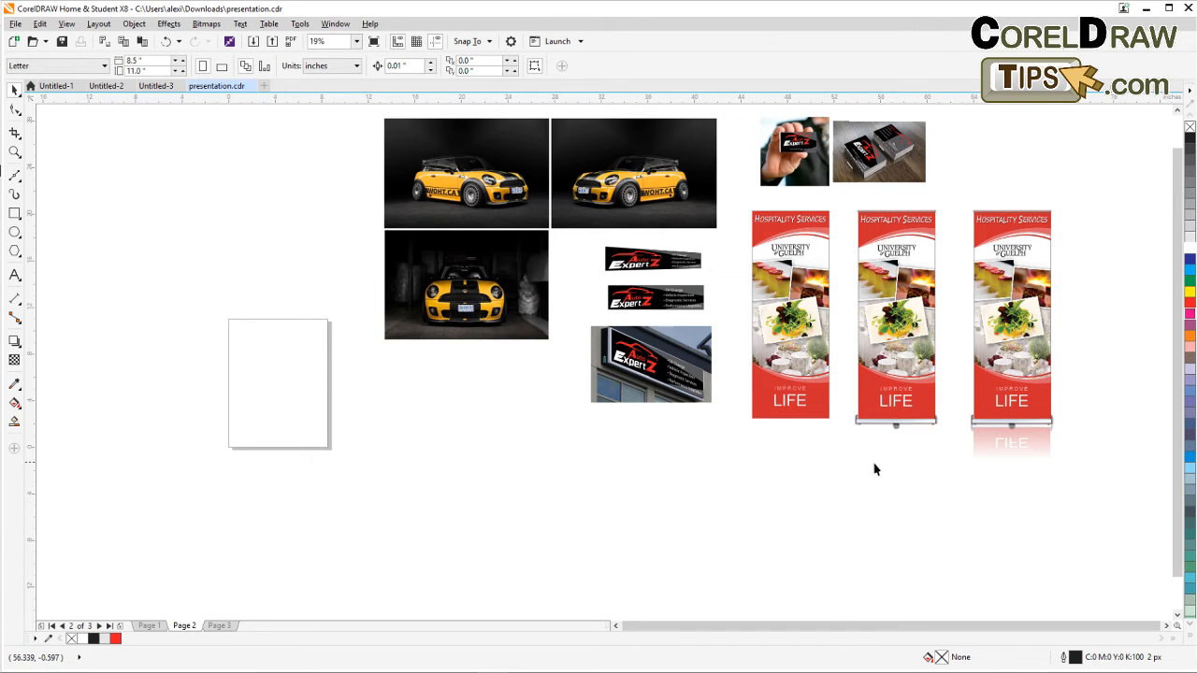
left_click_drag(765, 467, 663, 500)
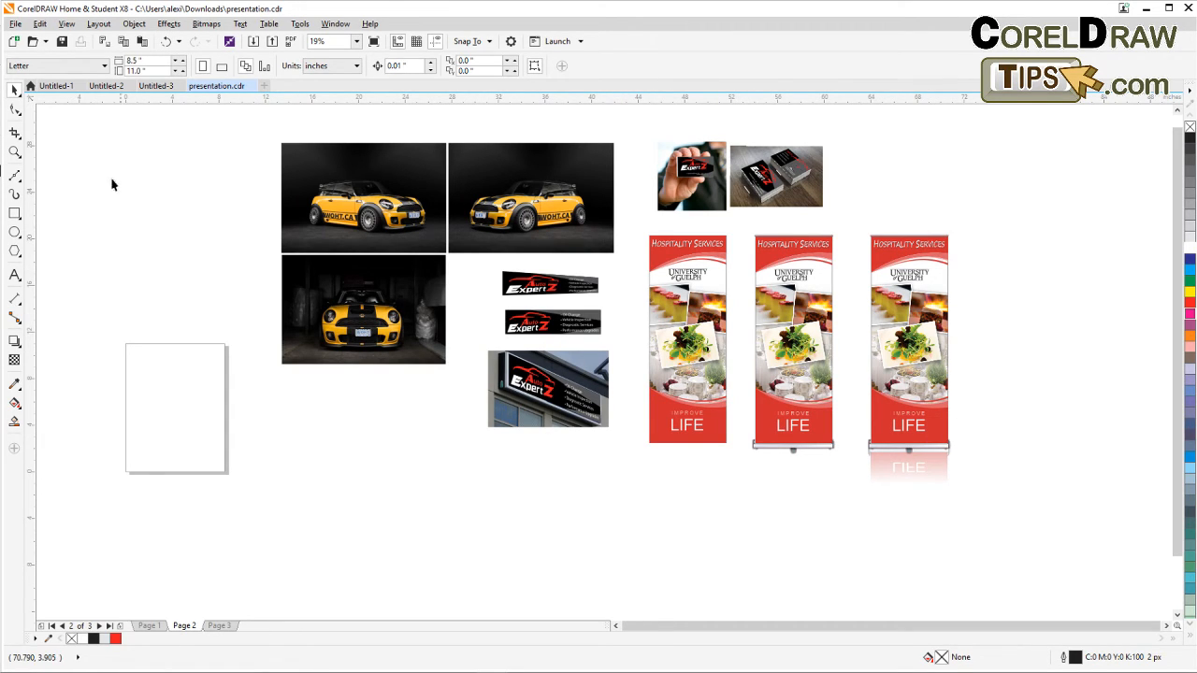
left_click(15, 152)
left_click_drag(267, 140, 959, 479)
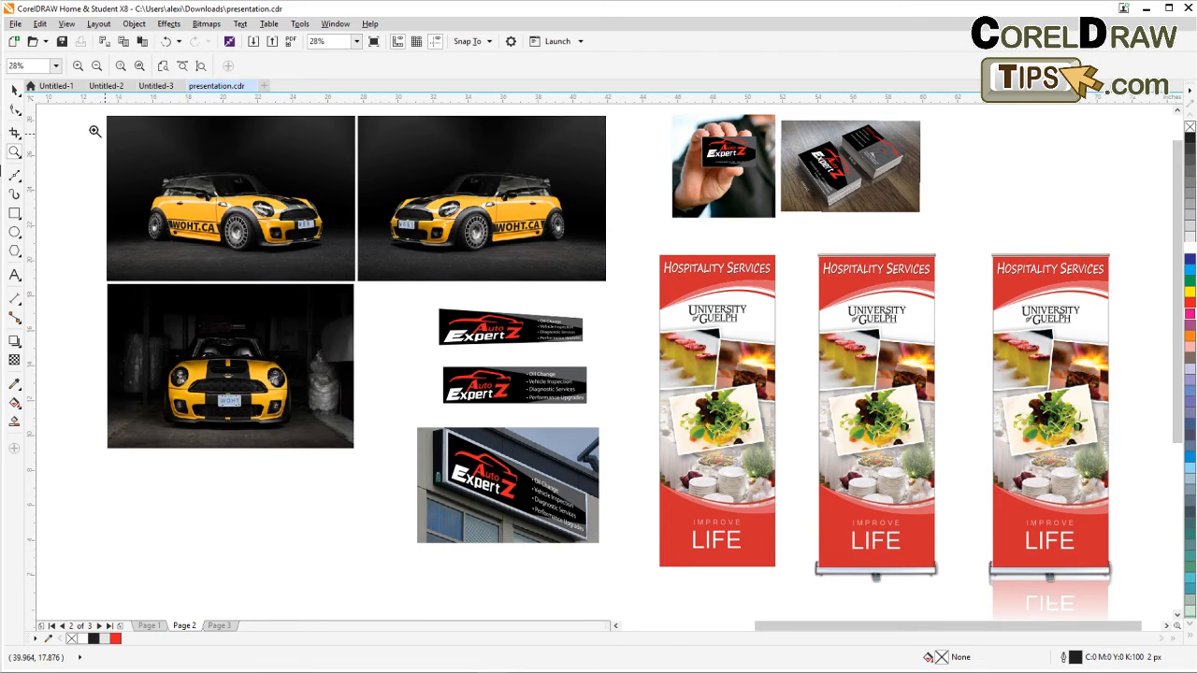
left_click(14, 89)
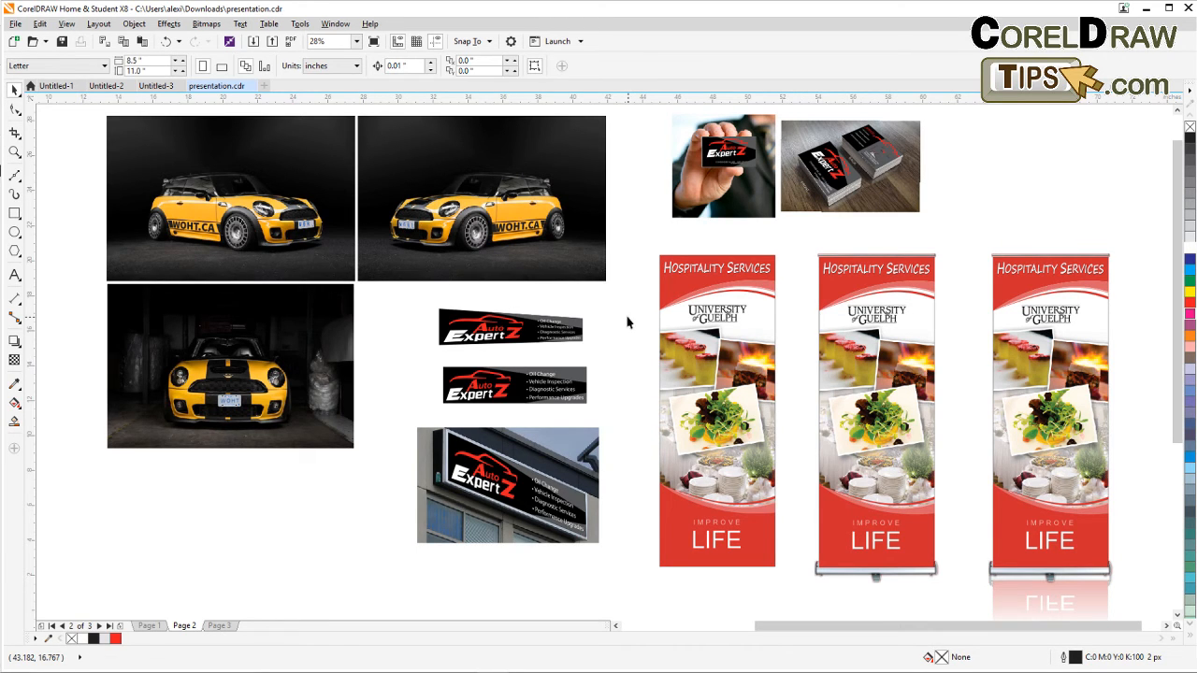
left_click_drag(718, 359, 470, 288)
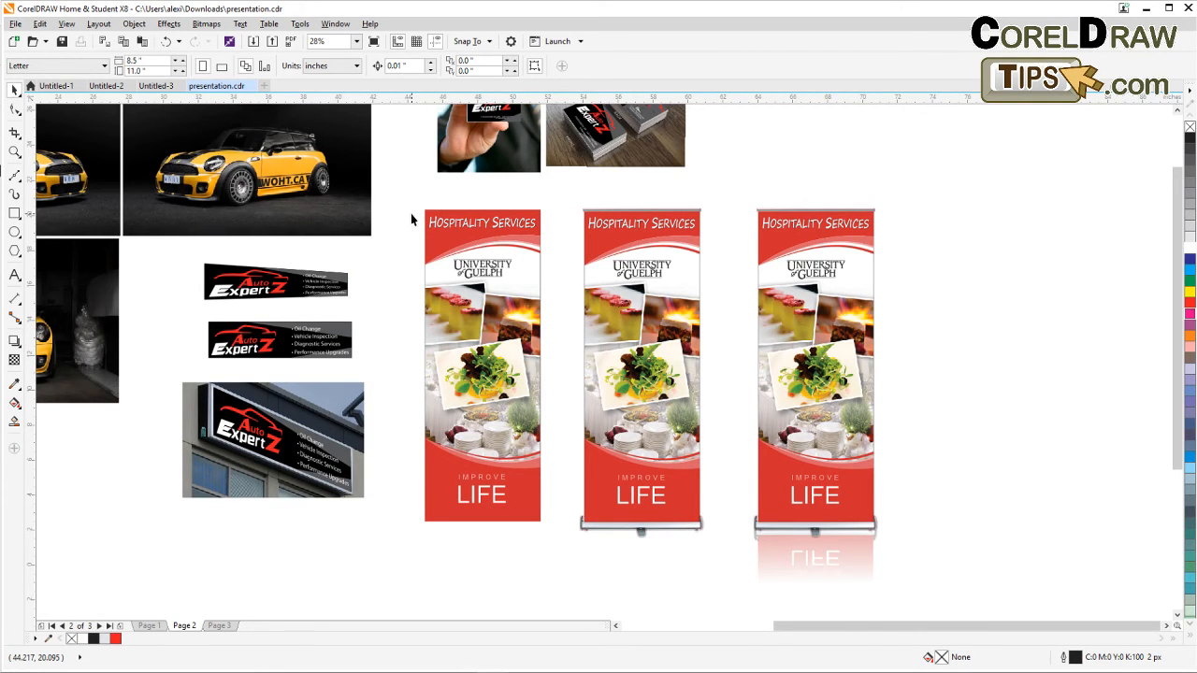
left_click_drag(577, 269, 483, 284)
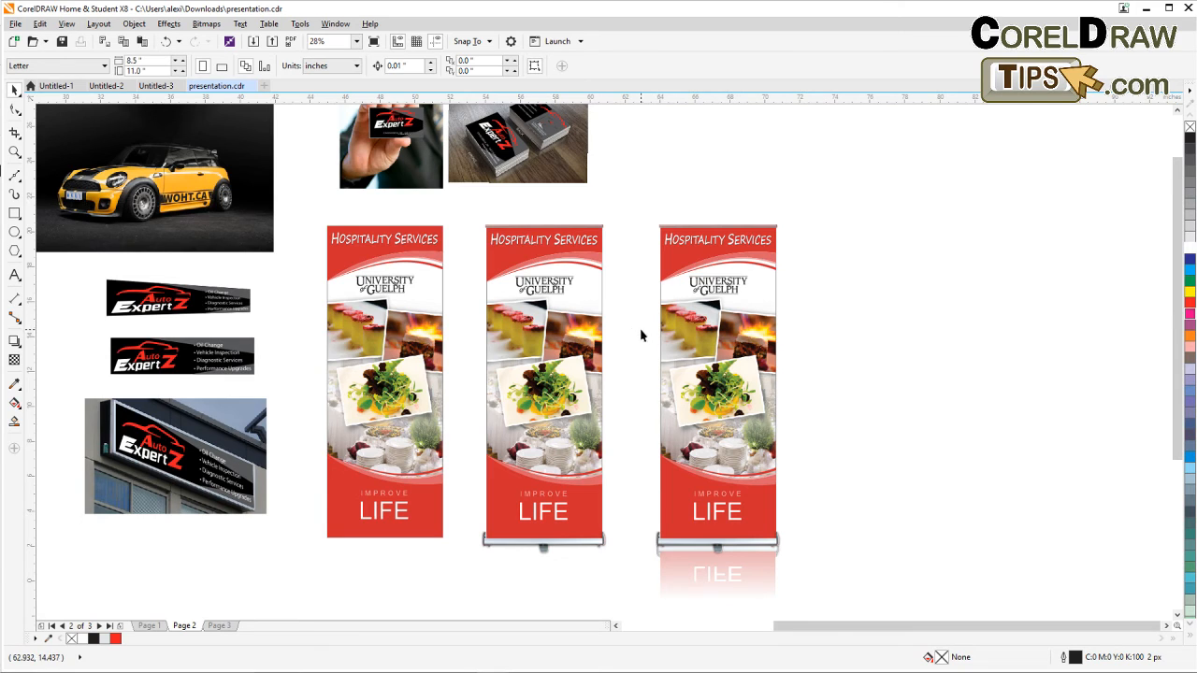
left_click_drag(631, 331, 584, 311)
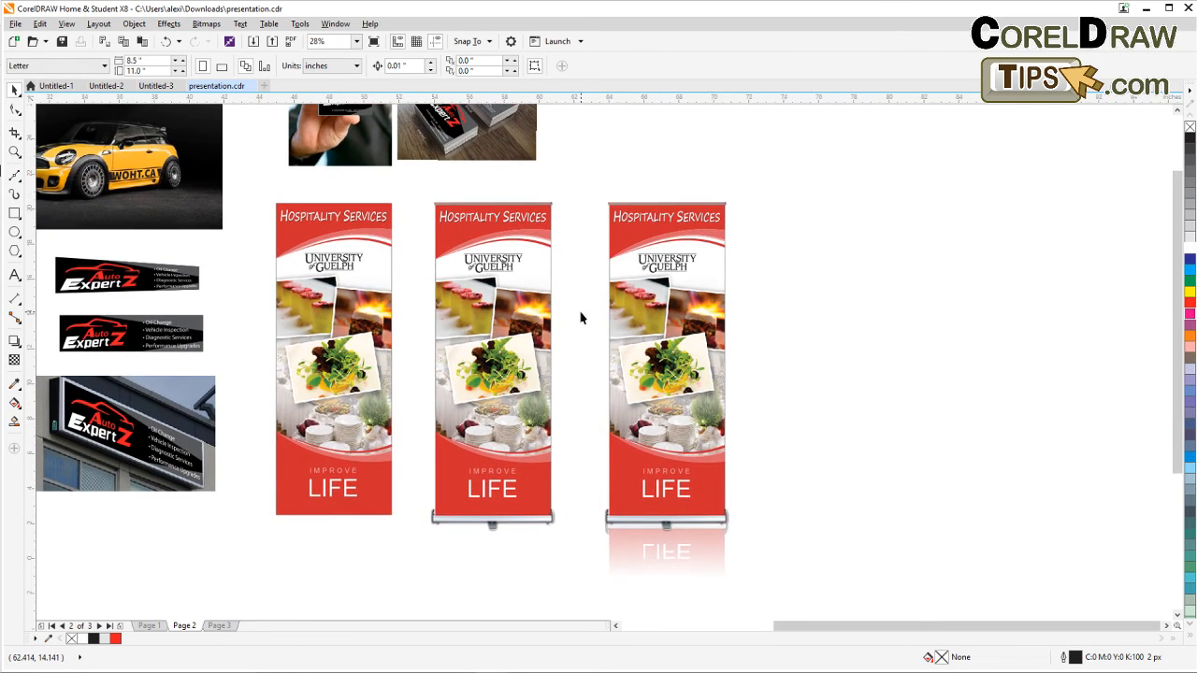
scroll(582, 313, "down", 2)
left_click_drag(345, 367, 485, 346)
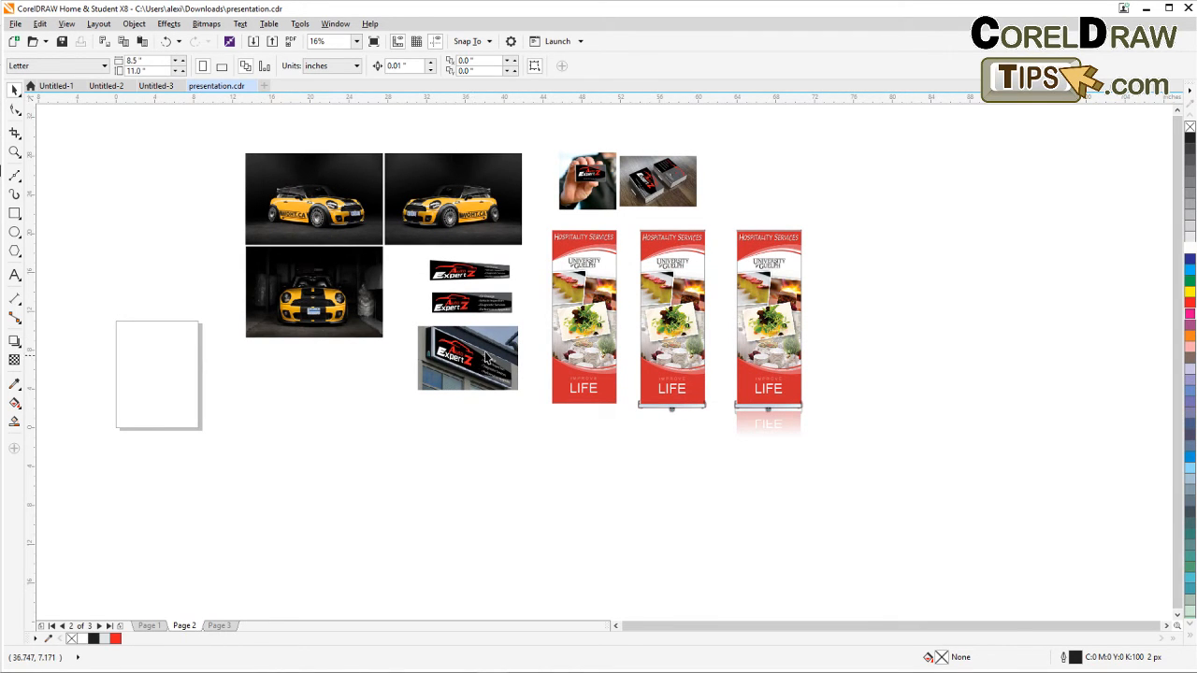
scroll(764, 327, "up", 2)
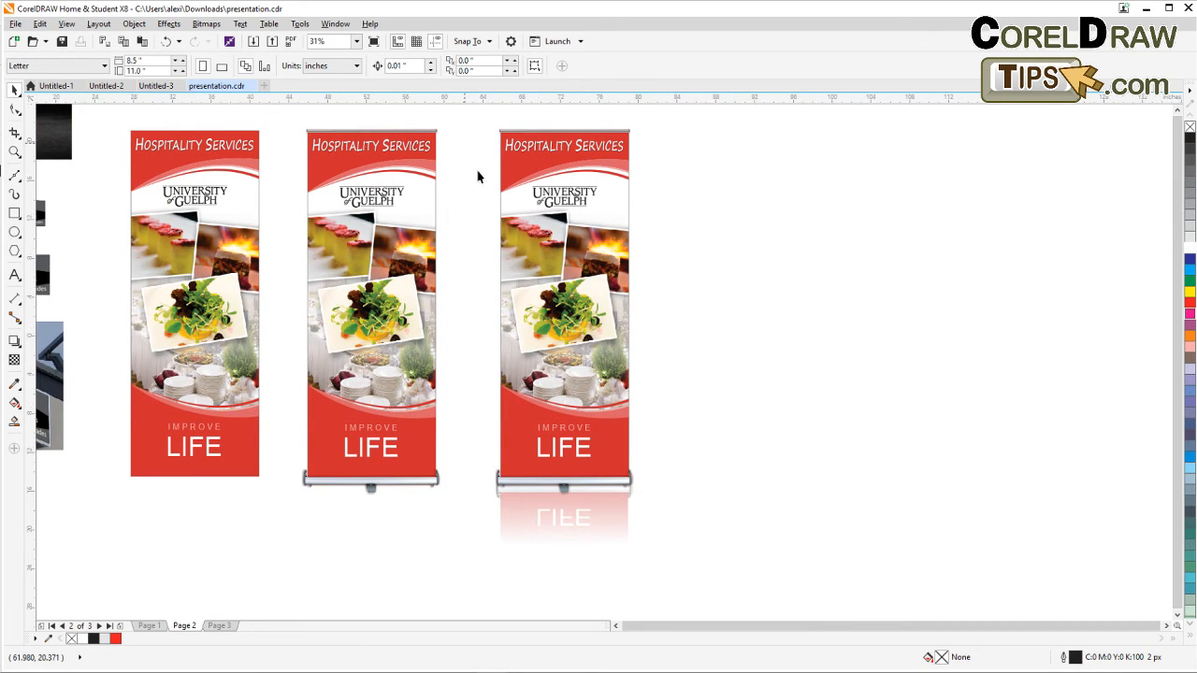
scroll(472, 281, "down", 2)
scroll(472, 276, "up", 3)
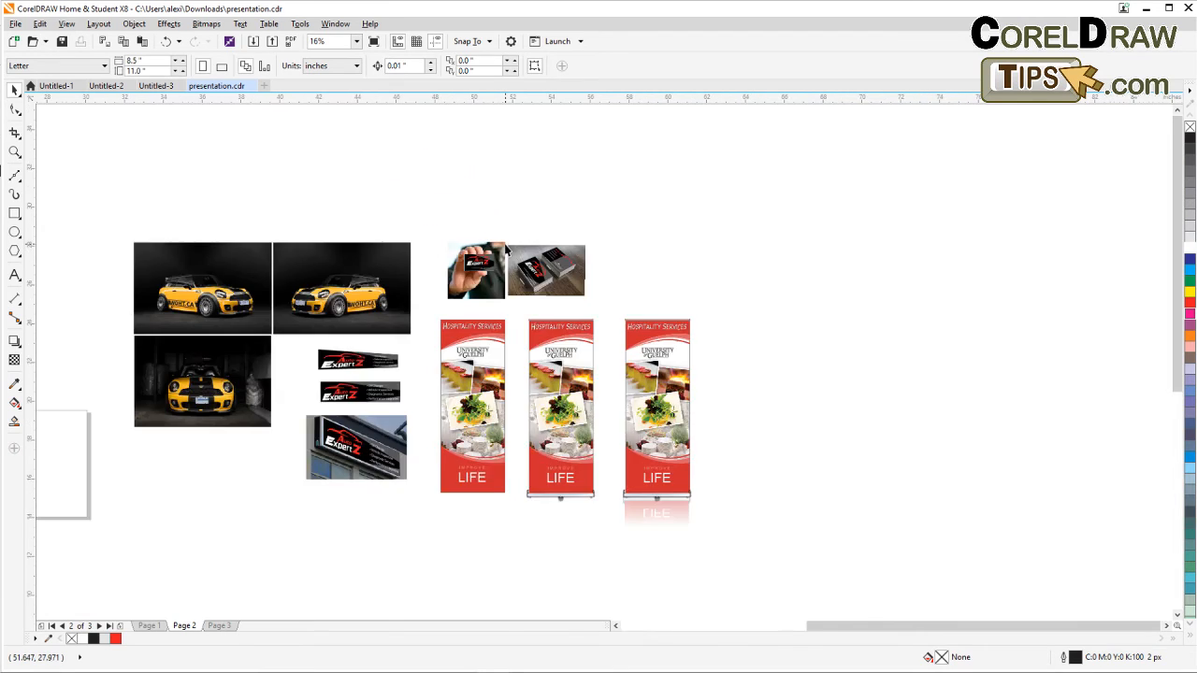
scroll(507, 248, "up", 2)
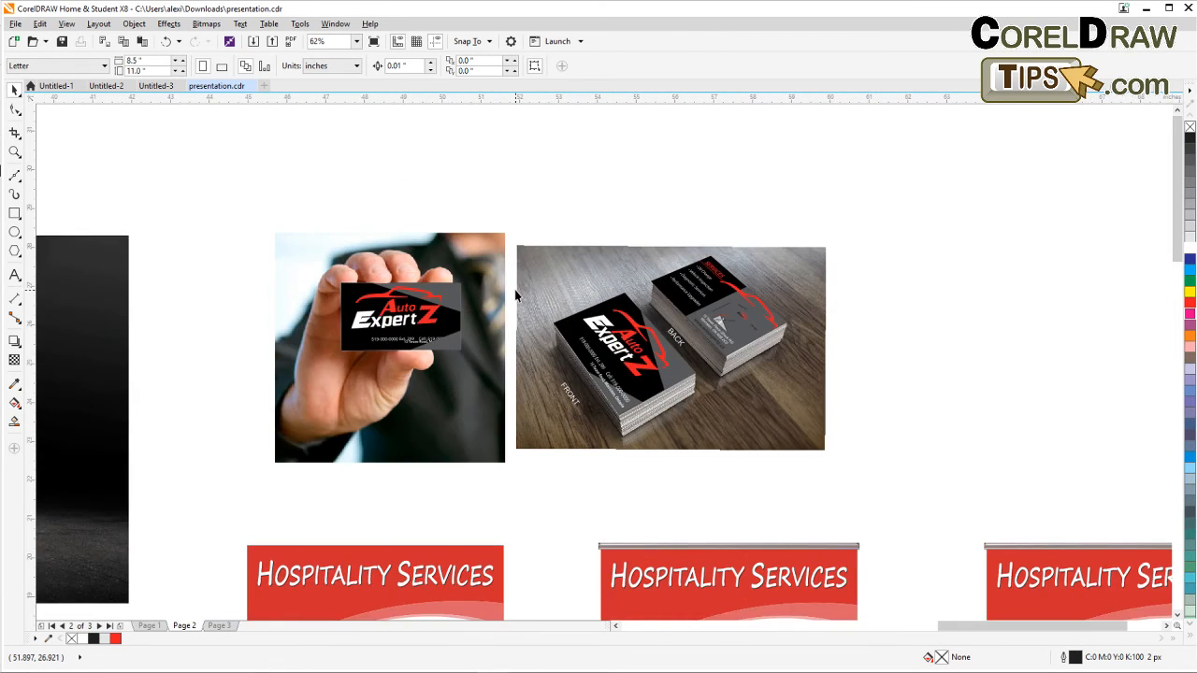
scroll(512, 280, "up", 2)
scroll(512, 293, "down", 4)
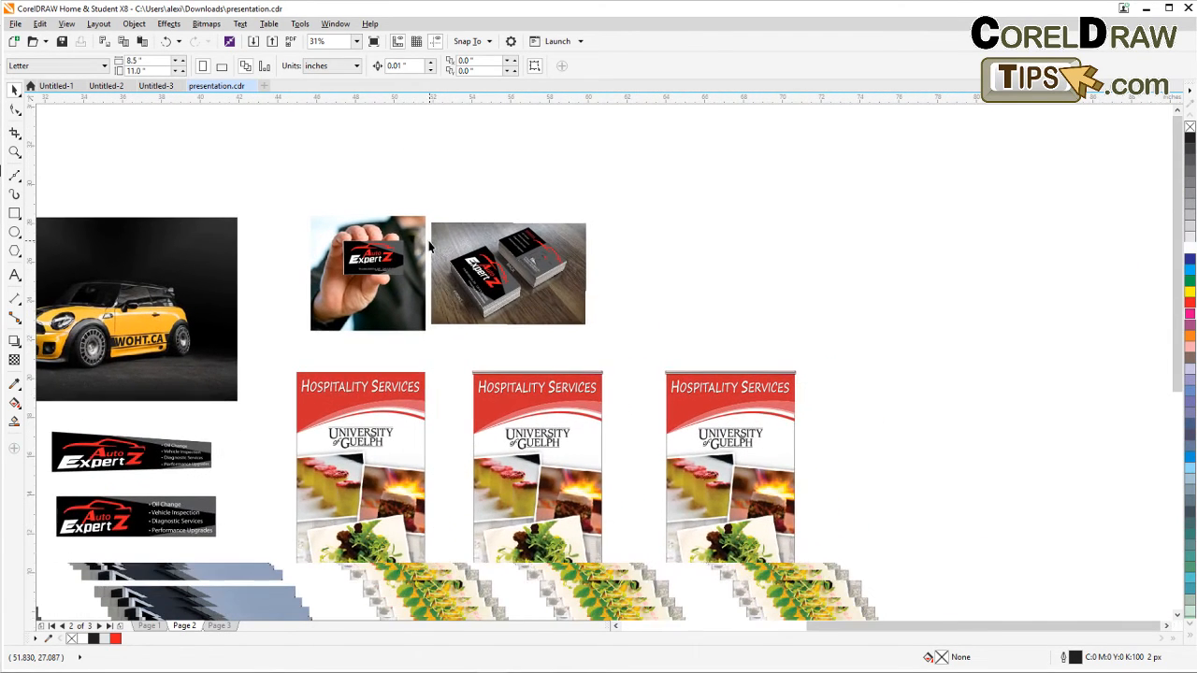
scroll(409, 250, "up", 2)
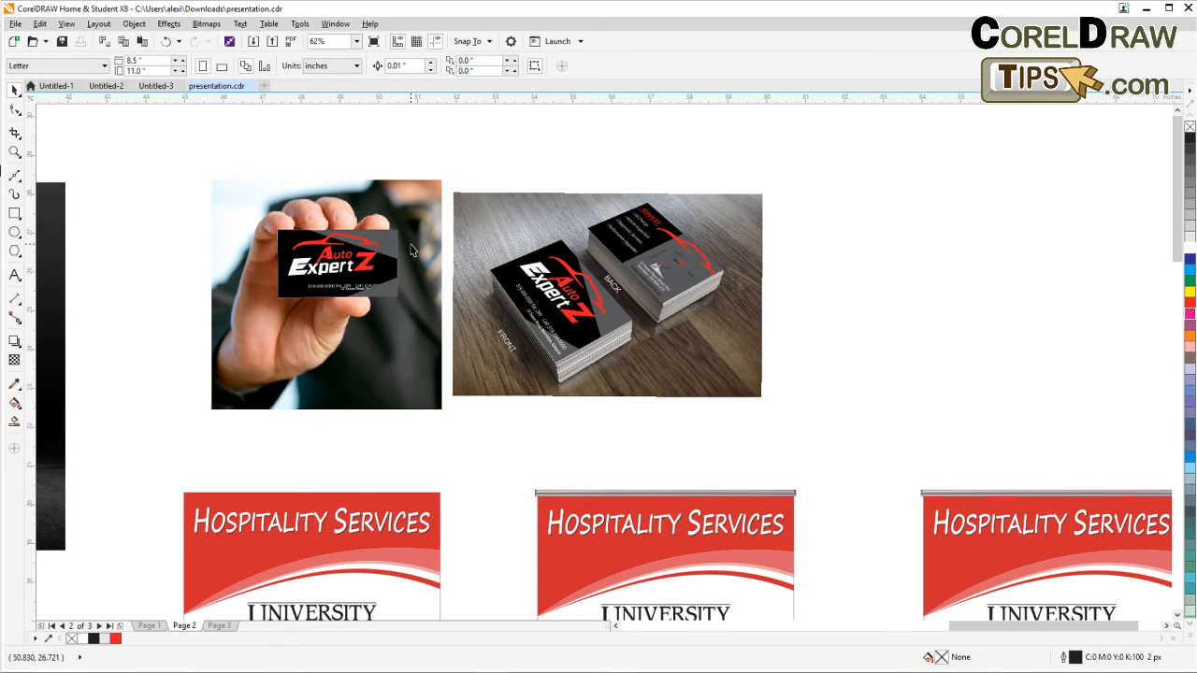
left_click_drag(165, 124, 874, 477)
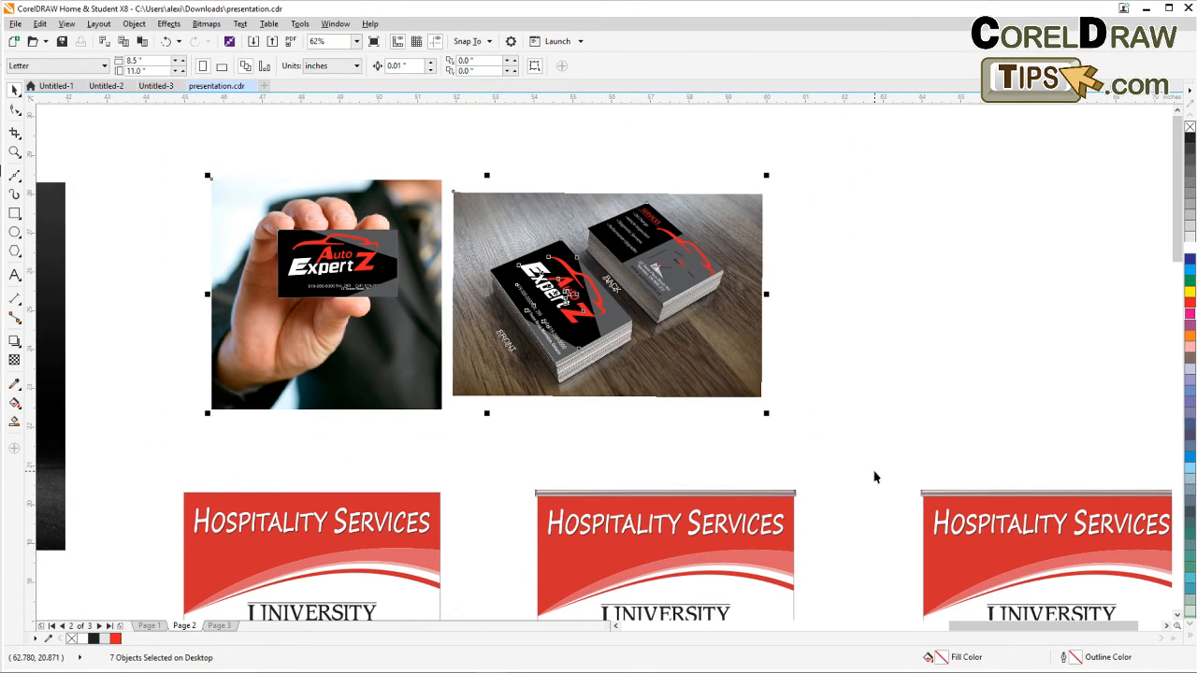
left_click(822, 439)
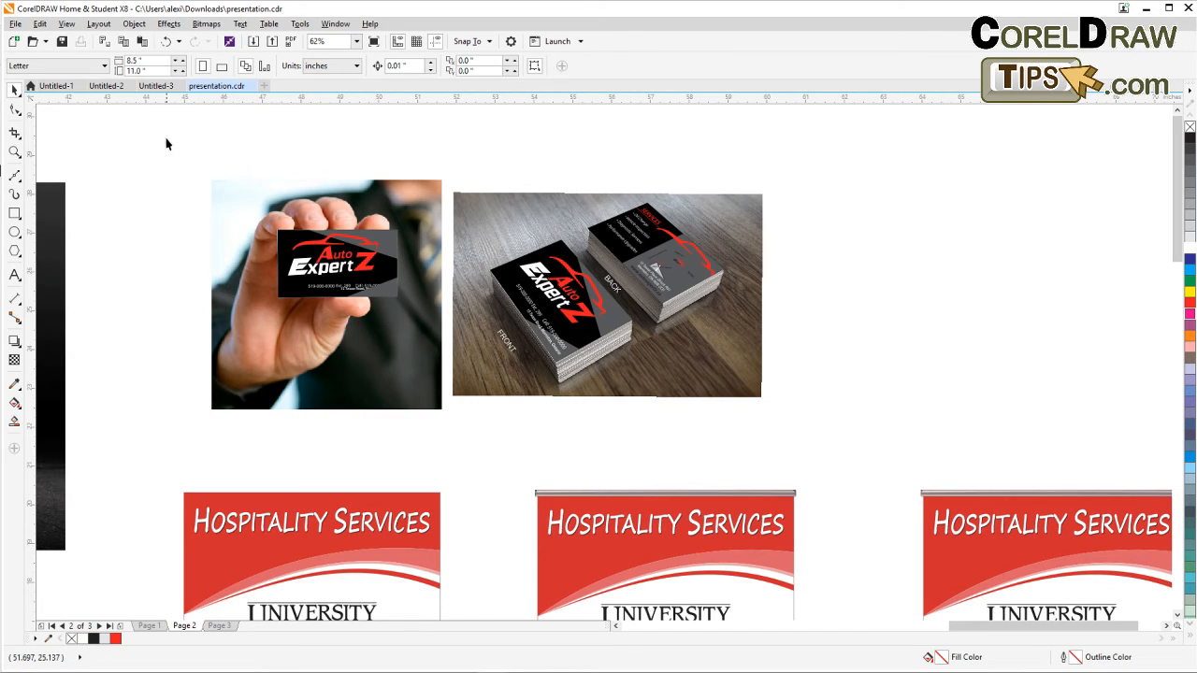
Start a new document and choose the Web preset destination.
left_click(15, 24)
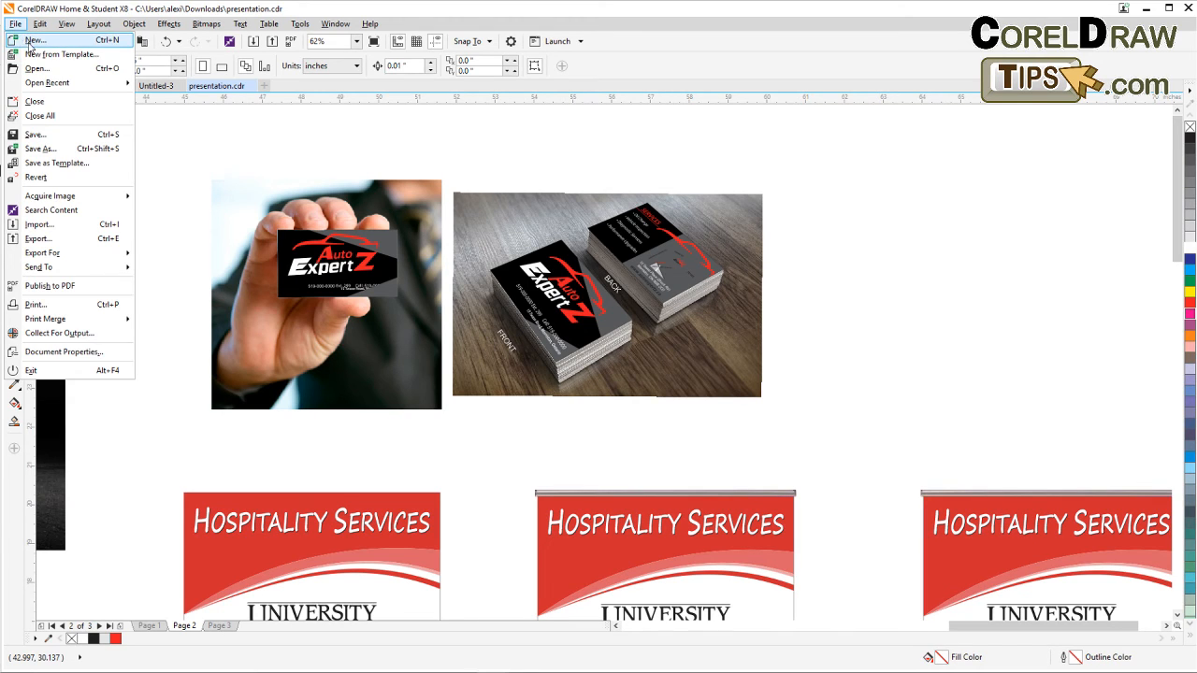
left_click(31, 41)
left_click_drag(569, 194, 354, 154)
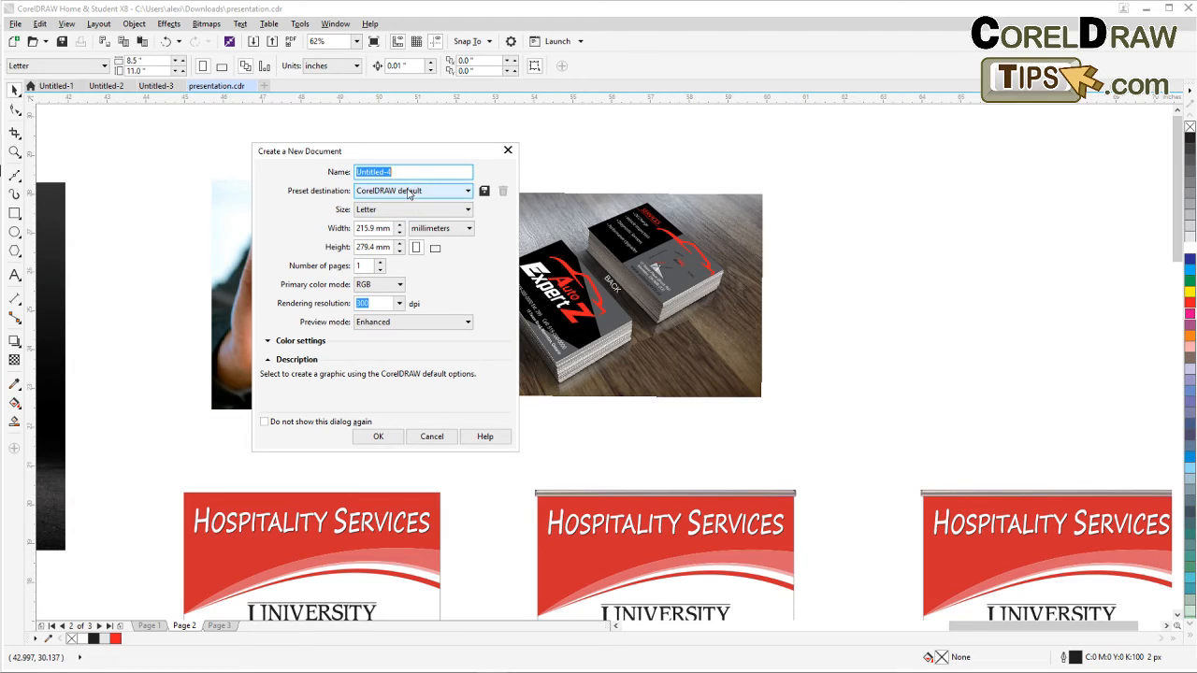
left_click(375, 193)
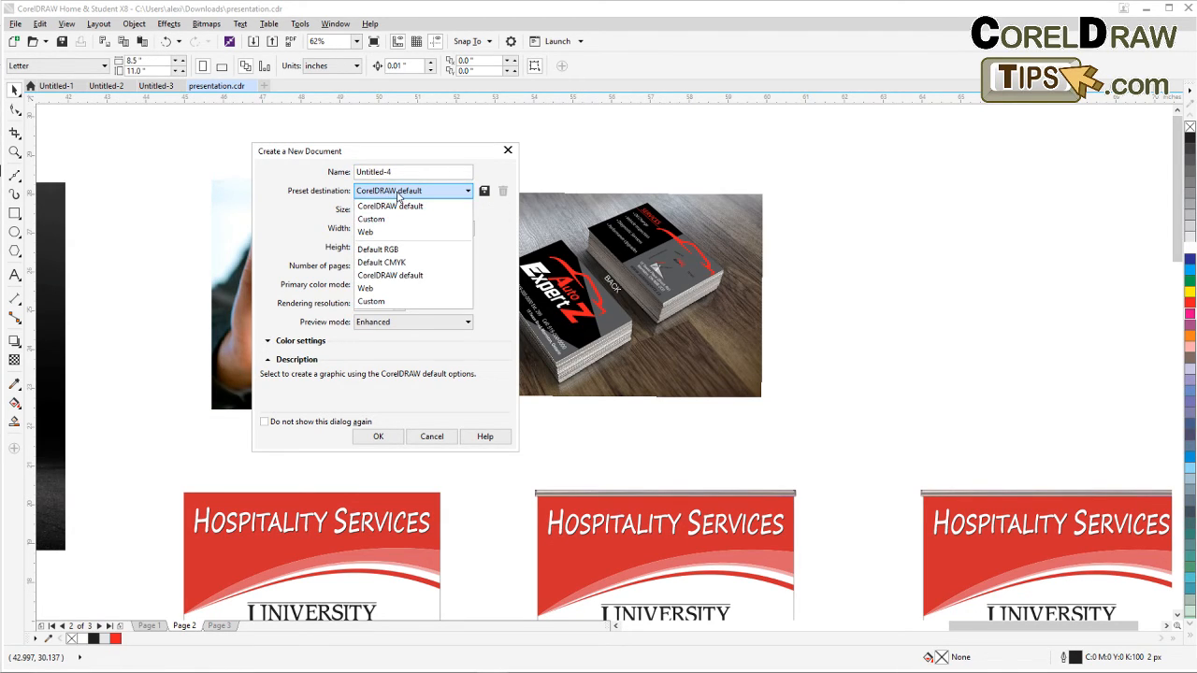
left_click(377, 232)
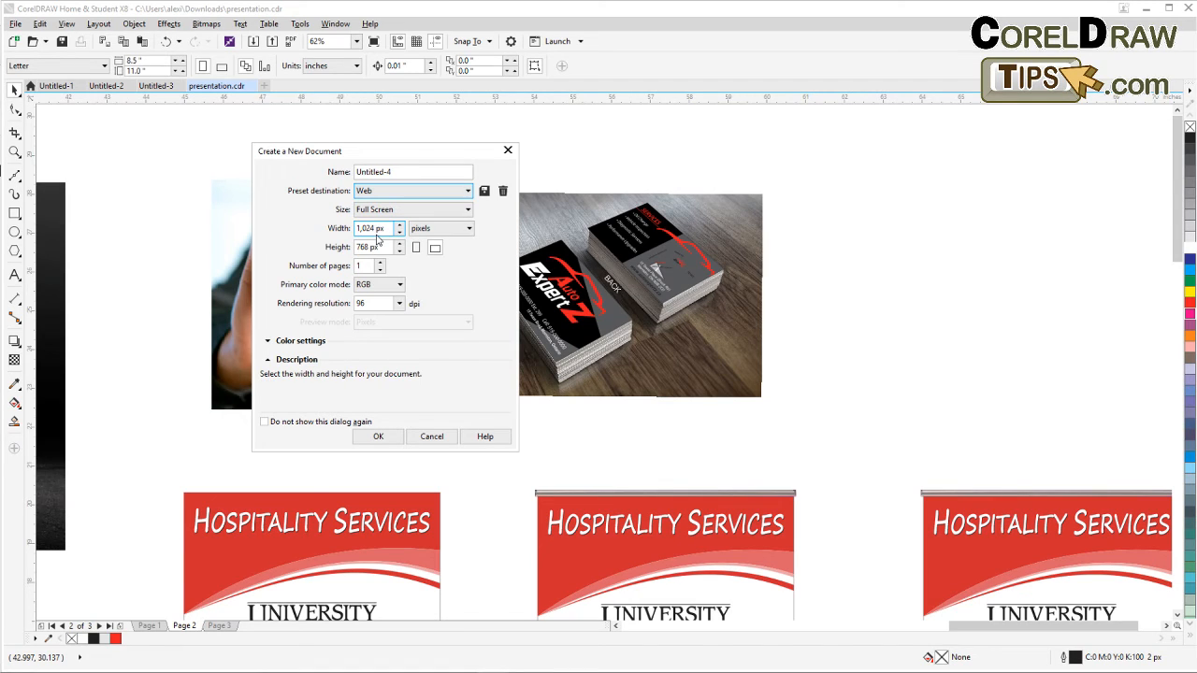
Set the new page size to 800 px wide by 600 px high and create the document.
left_click_drag(372, 228, 345, 229)
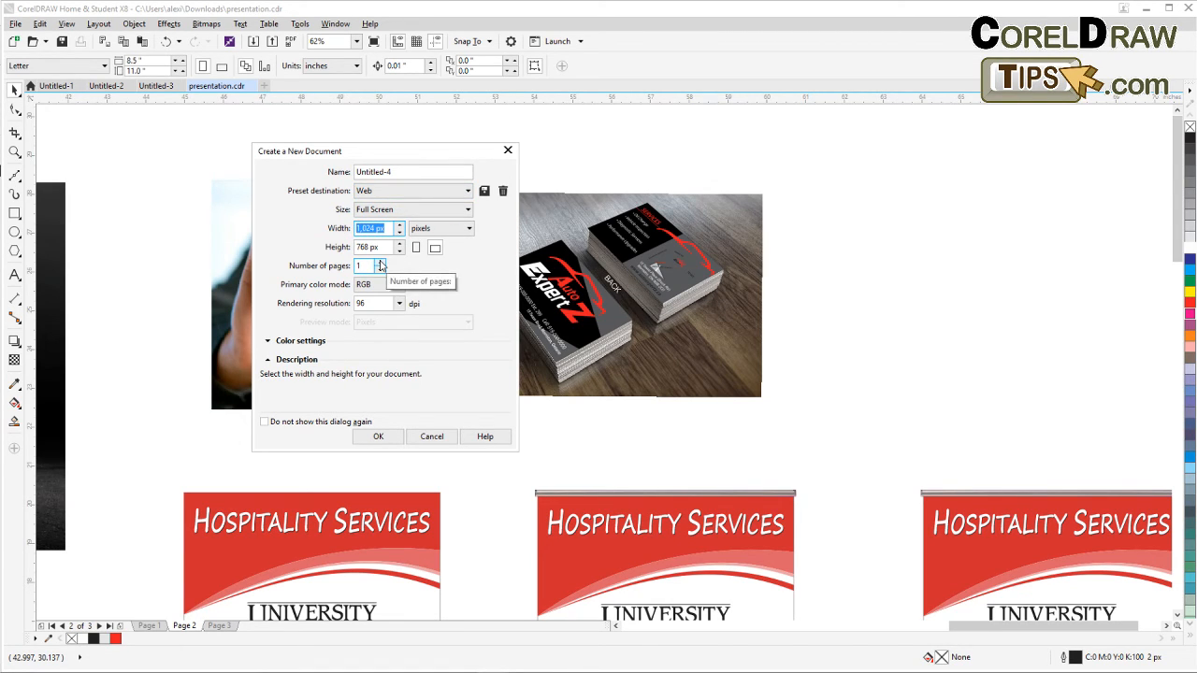
type("800")
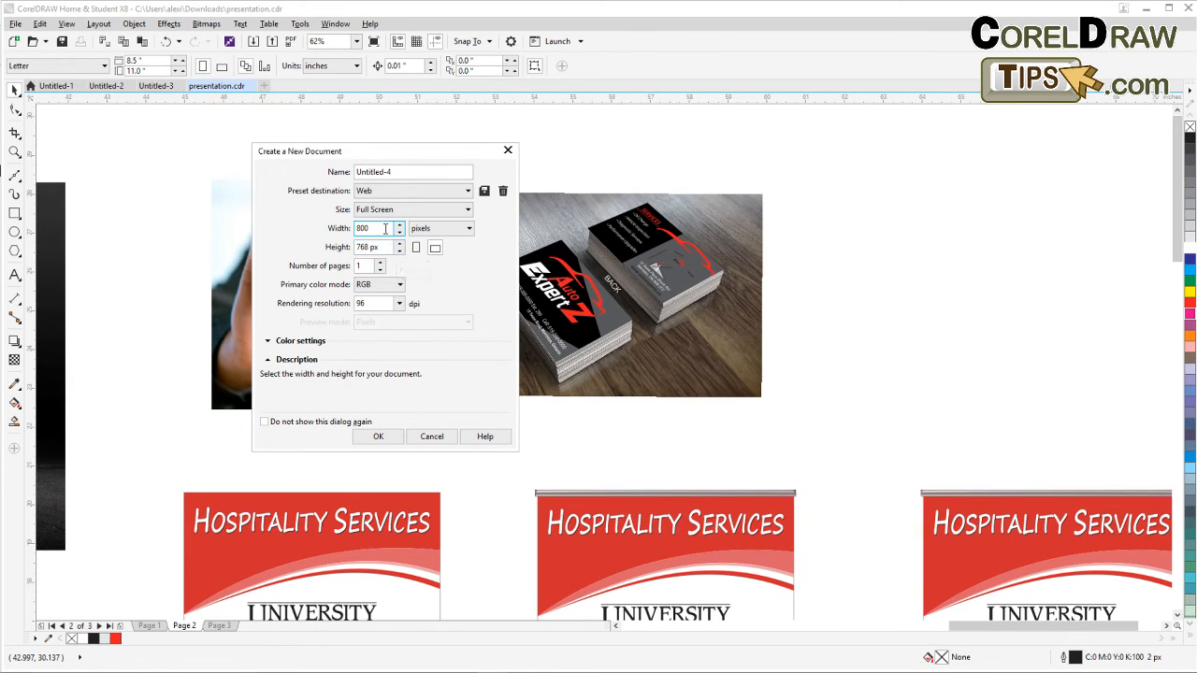
left_click_drag(383, 230, 330, 231)
type("1")
type("8")
left_click(359, 247)
type("600")
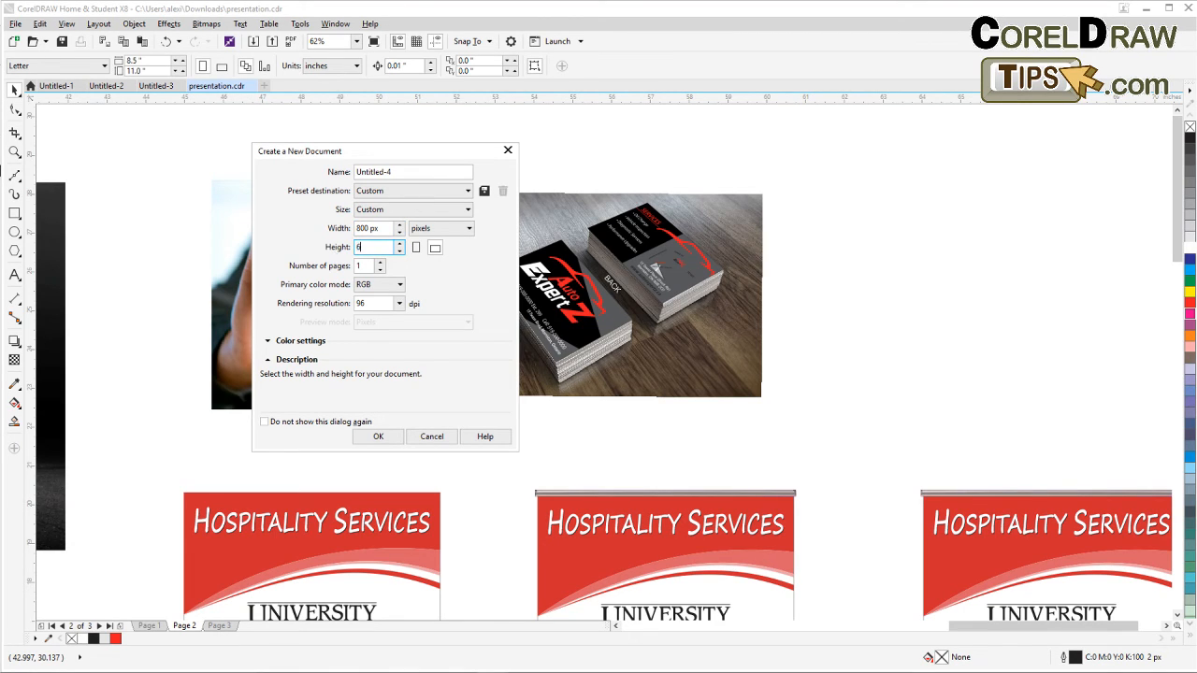
left_click(372, 439)
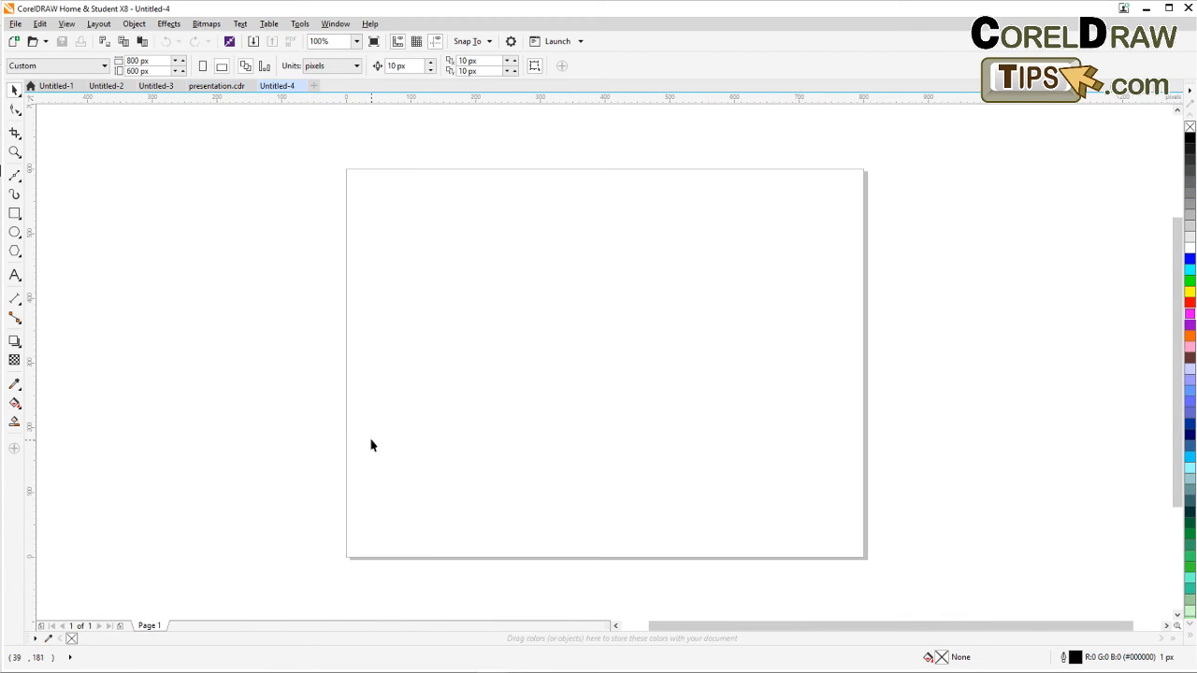
Paste the two Auto ExpertZ business card mockup images and scale them down to fit on the page.
left_click_drag(370, 252, 278, 249)
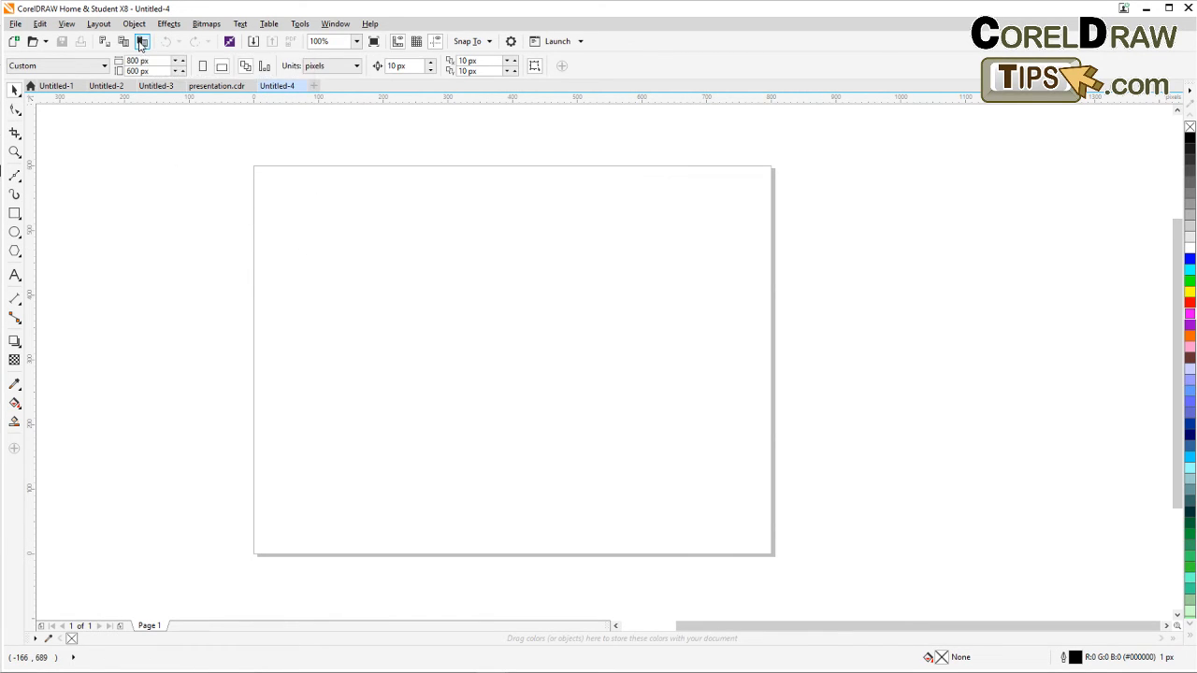
scroll(243, 157, "down", 5)
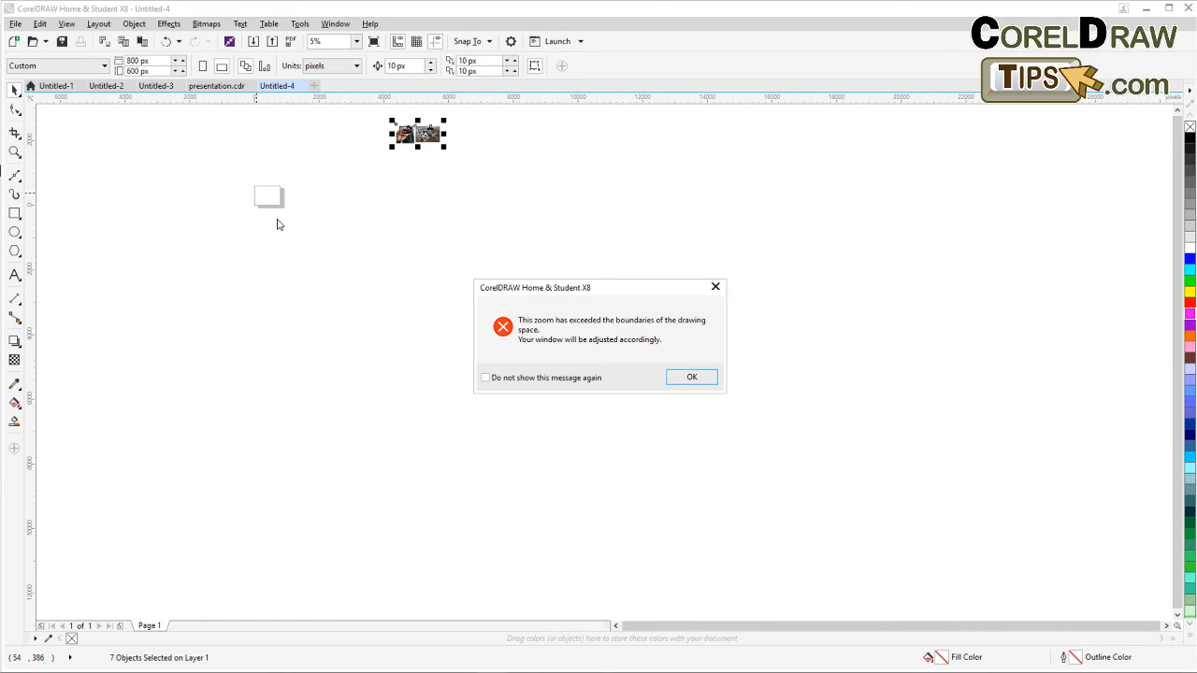
left_click(690, 378)
scroll(639, 331, "up", 3)
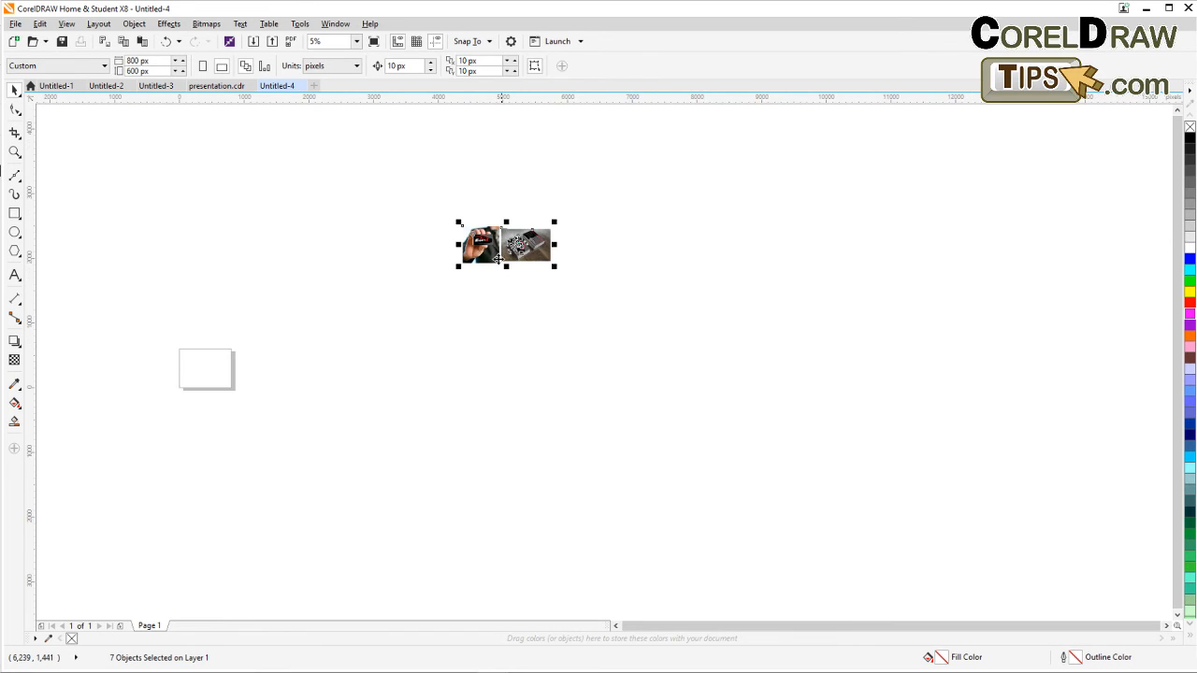
left_click_drag(471, 269, 235, 374)
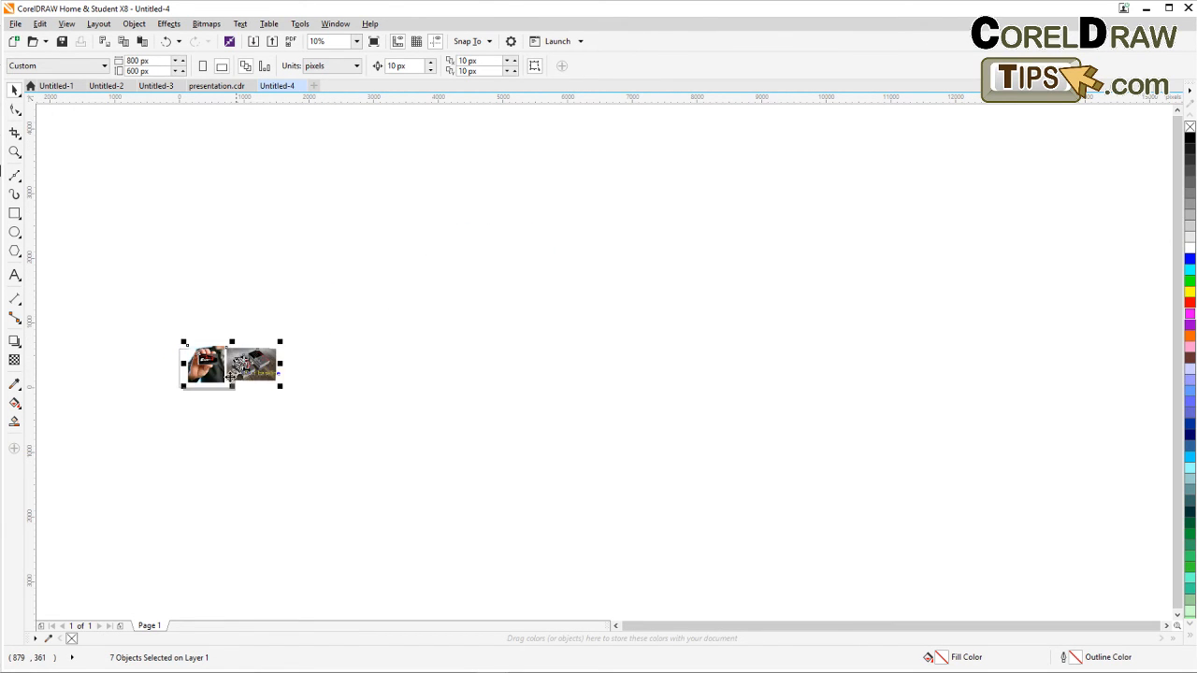
scroll(185, 389, "up", 3)
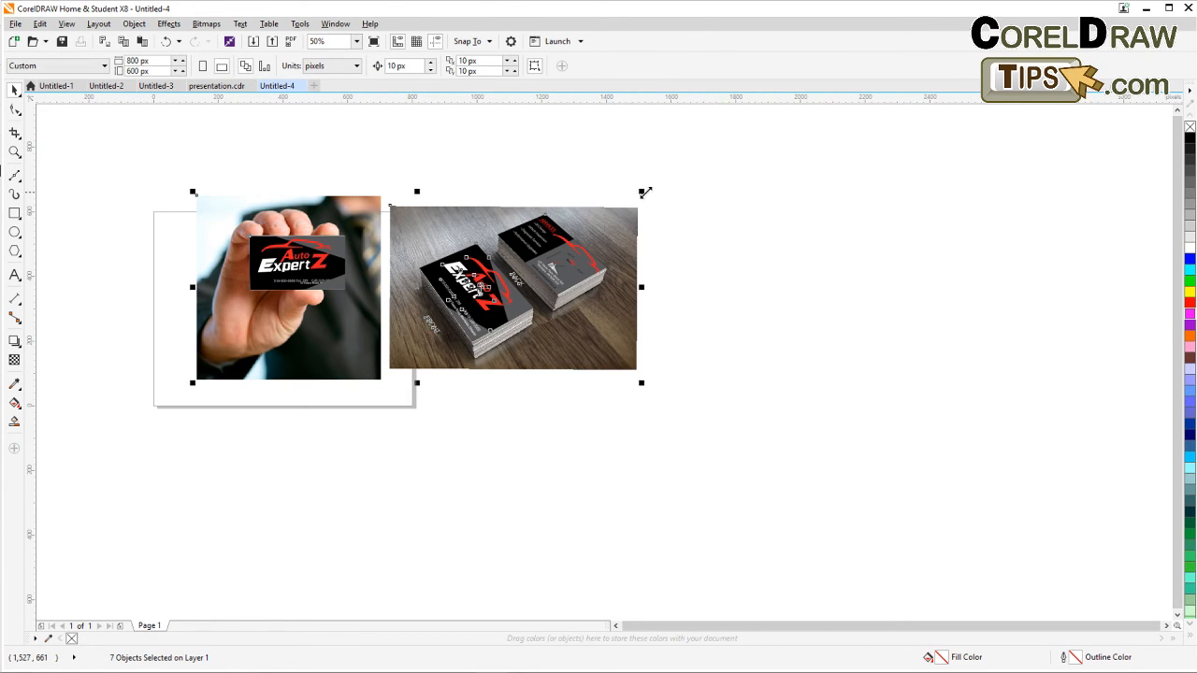
left_click_drag(641, 193, 449, 272)
left_click_drag(415, 314, 379, 278)
left_click_drag(413, 344, 415, 350)
left_click(435, 321)
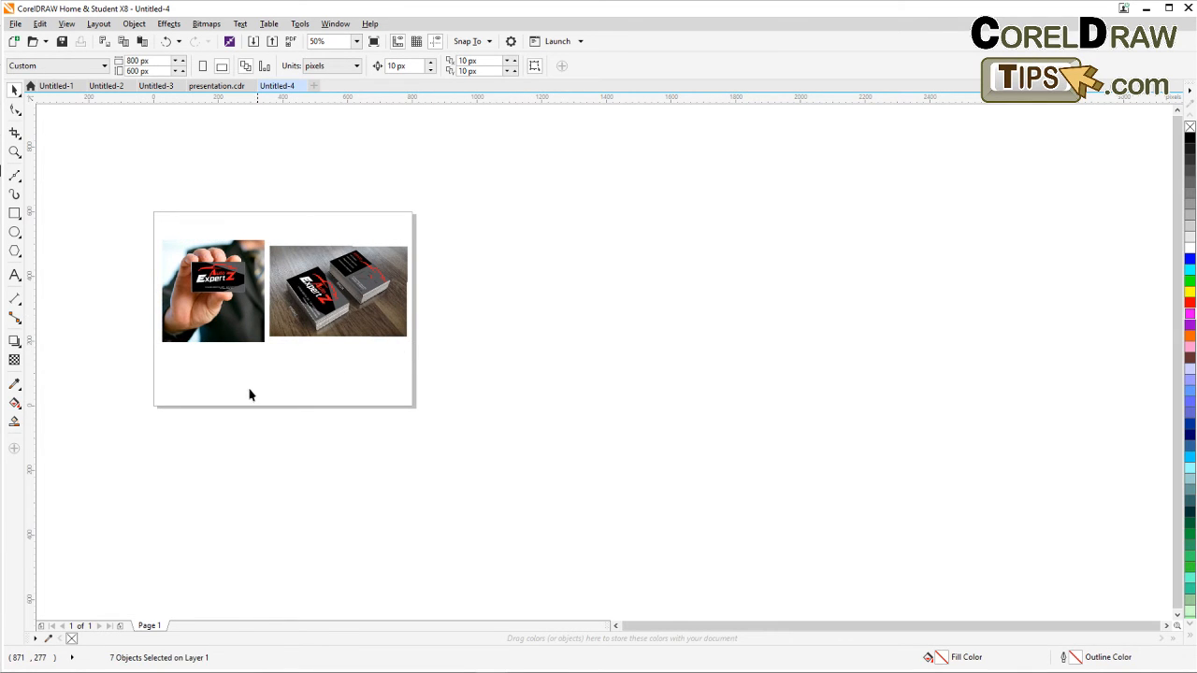
Select both images and open the Export For Web dialog.
scroll(245, 392, "up", 2)
left_click_drag(240, 359, 369, 469)
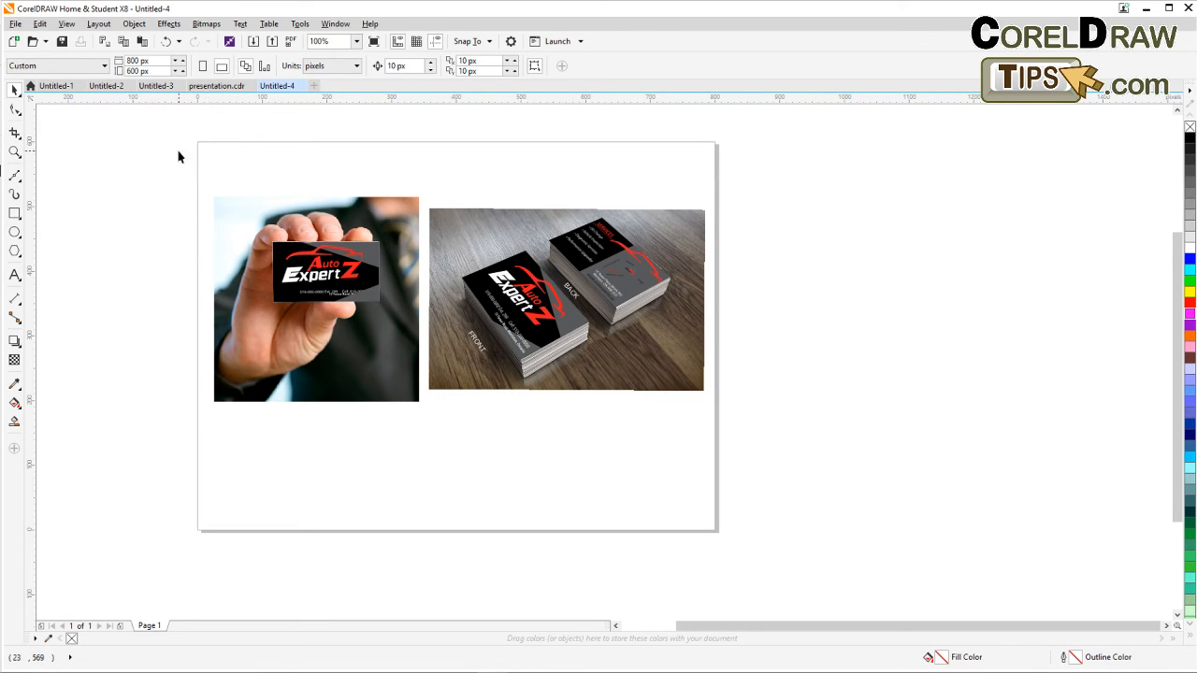
left_click_drag(176, 141, 792, 500)
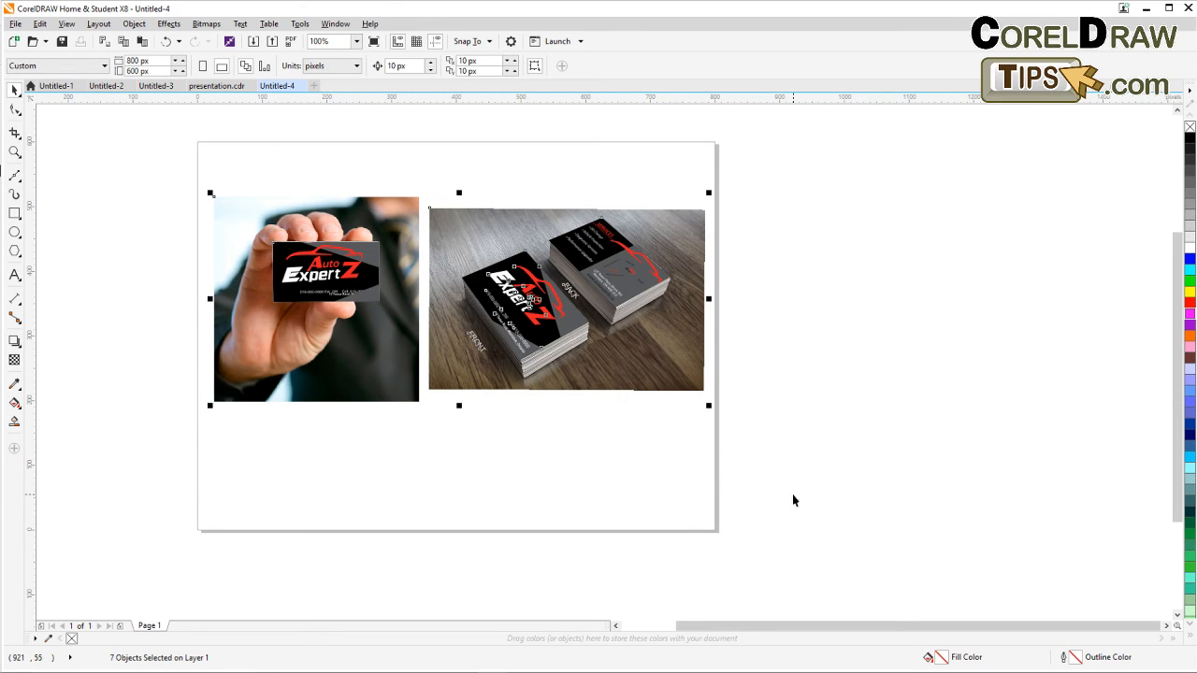
left_click(16, 24)
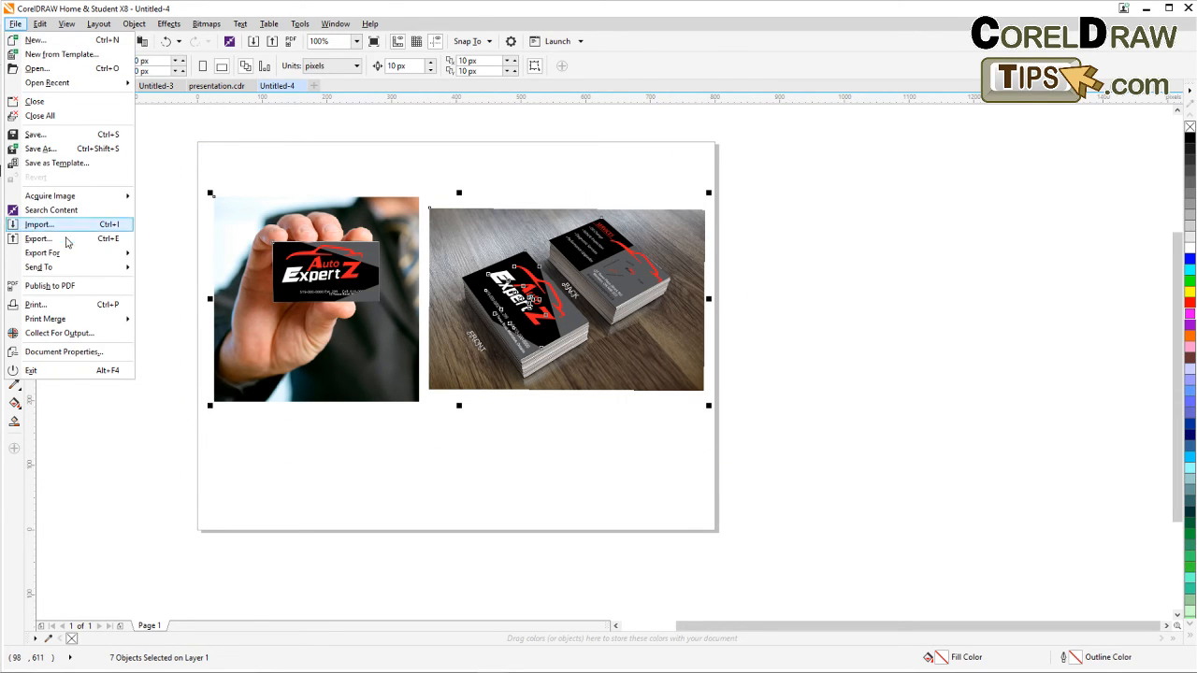
mouse_move(69, 253)
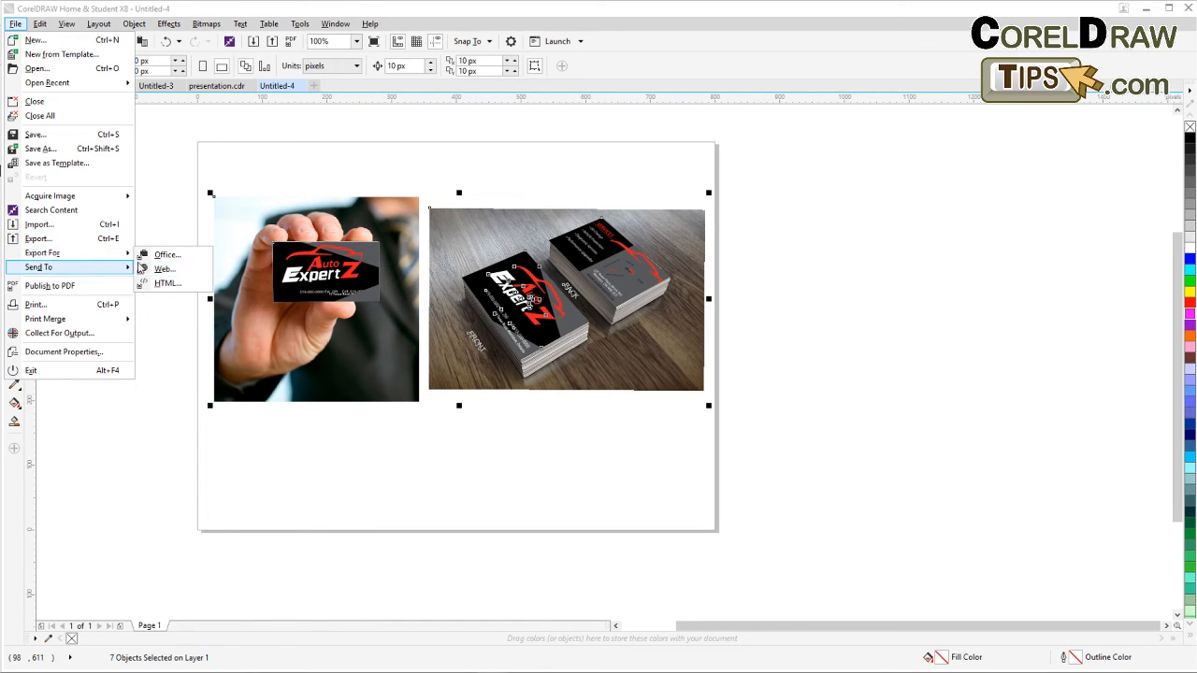
left_click(170, 273)
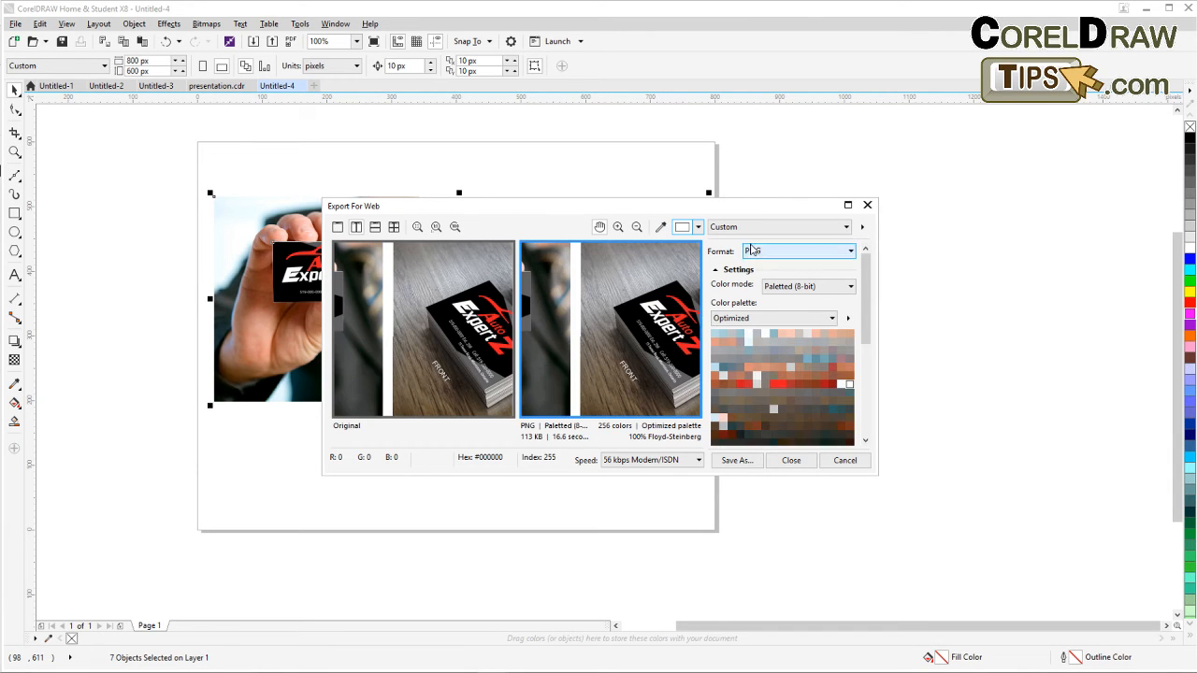
left_click_drag(743, 212, 575, 182)
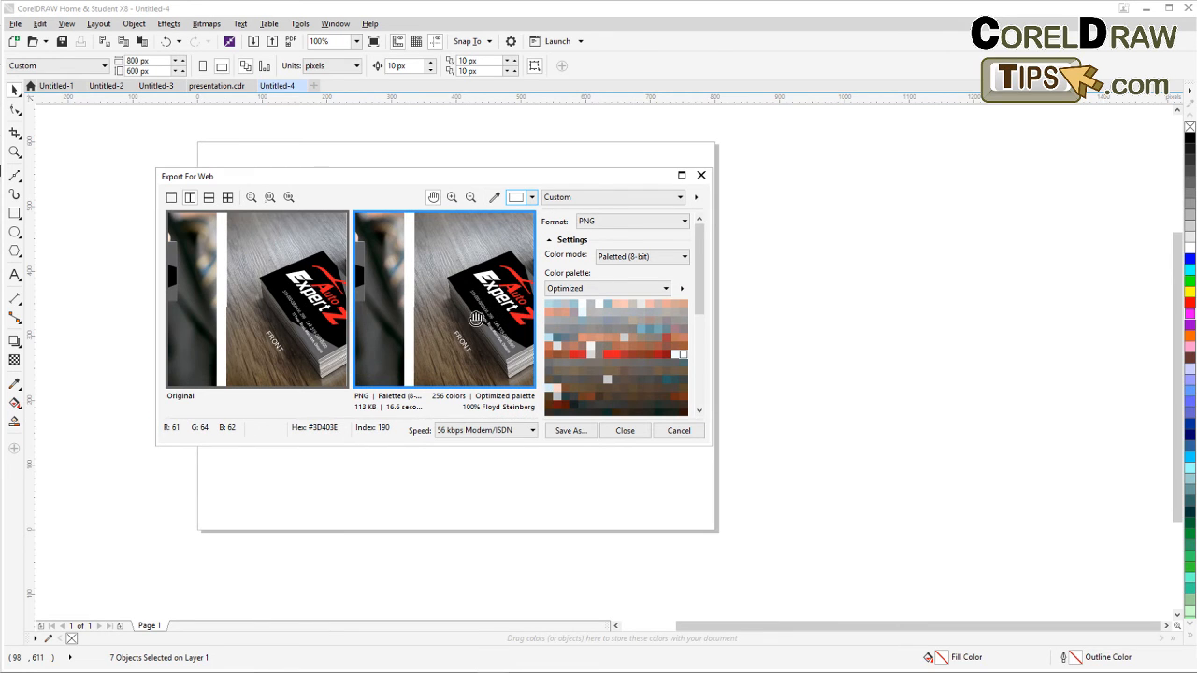
left_click_drag(481, 317, 380, 335)
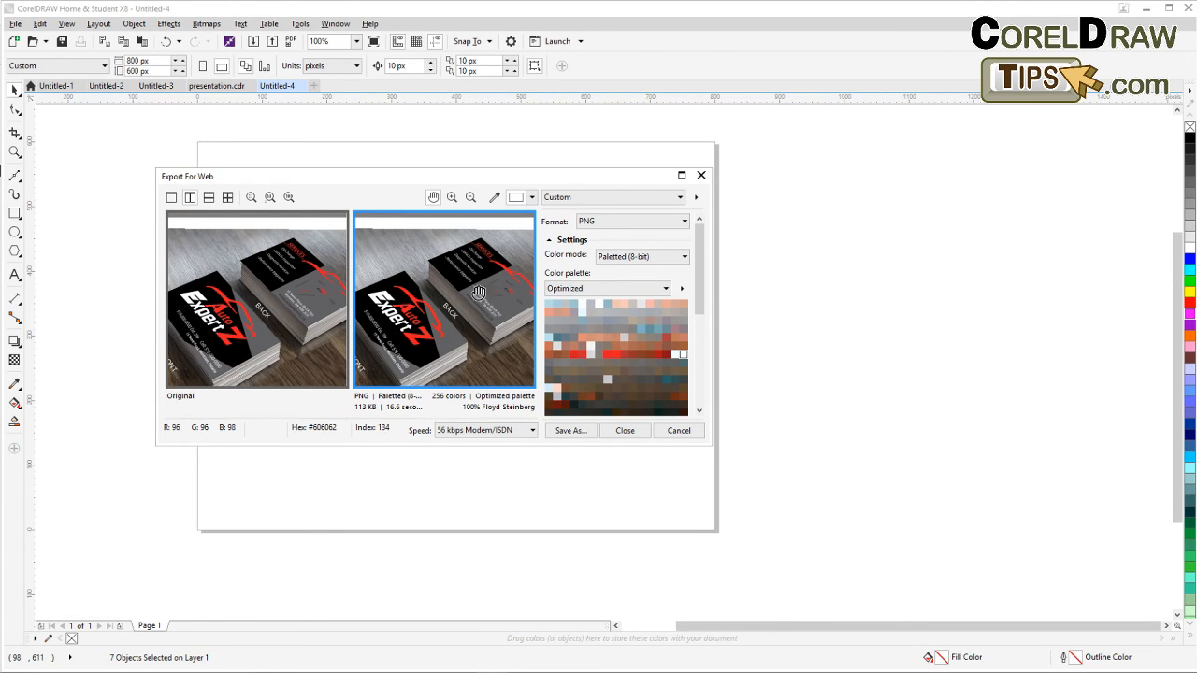
Review the PNG format options and pan around the export preview.
left_click(608, 221)
left_click(608, 224)
left_click(608, 221)
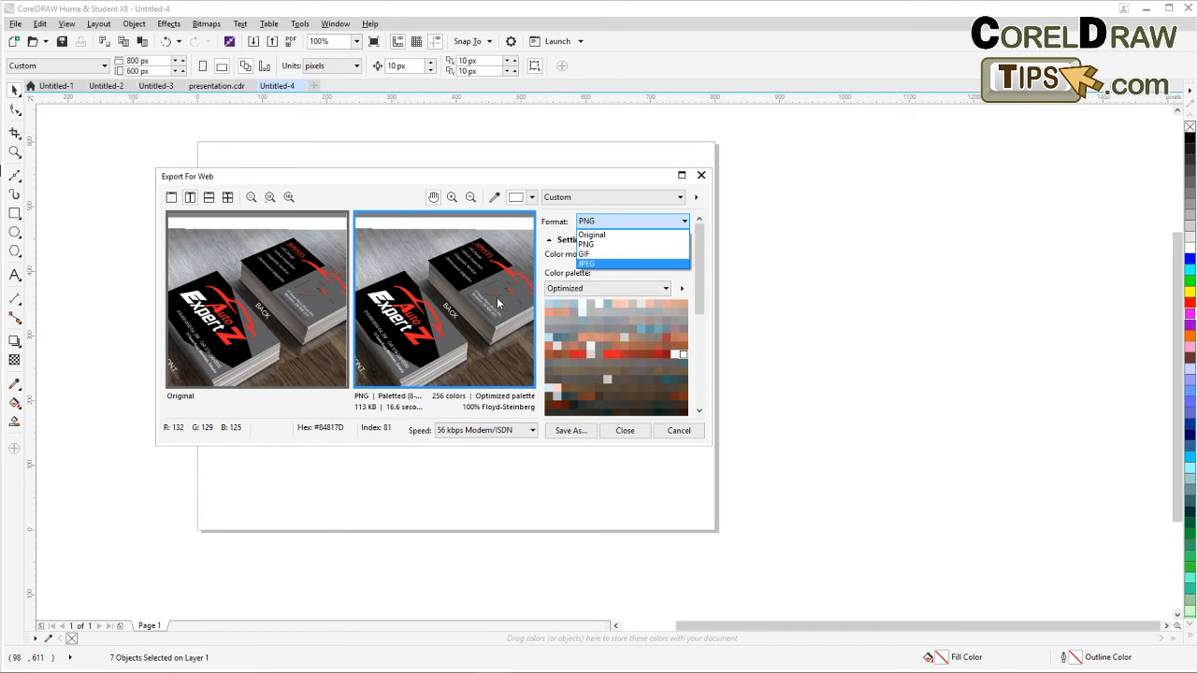
left_click(604, 224)
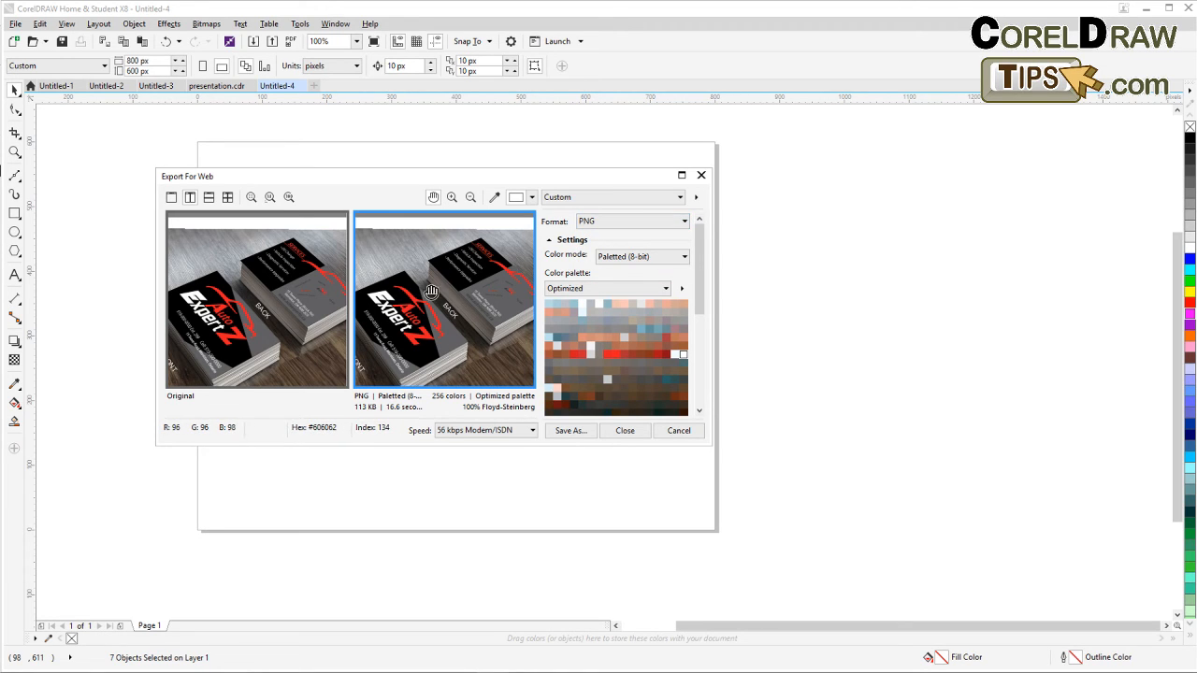
left_click_drag(451, 310, 484, 366)
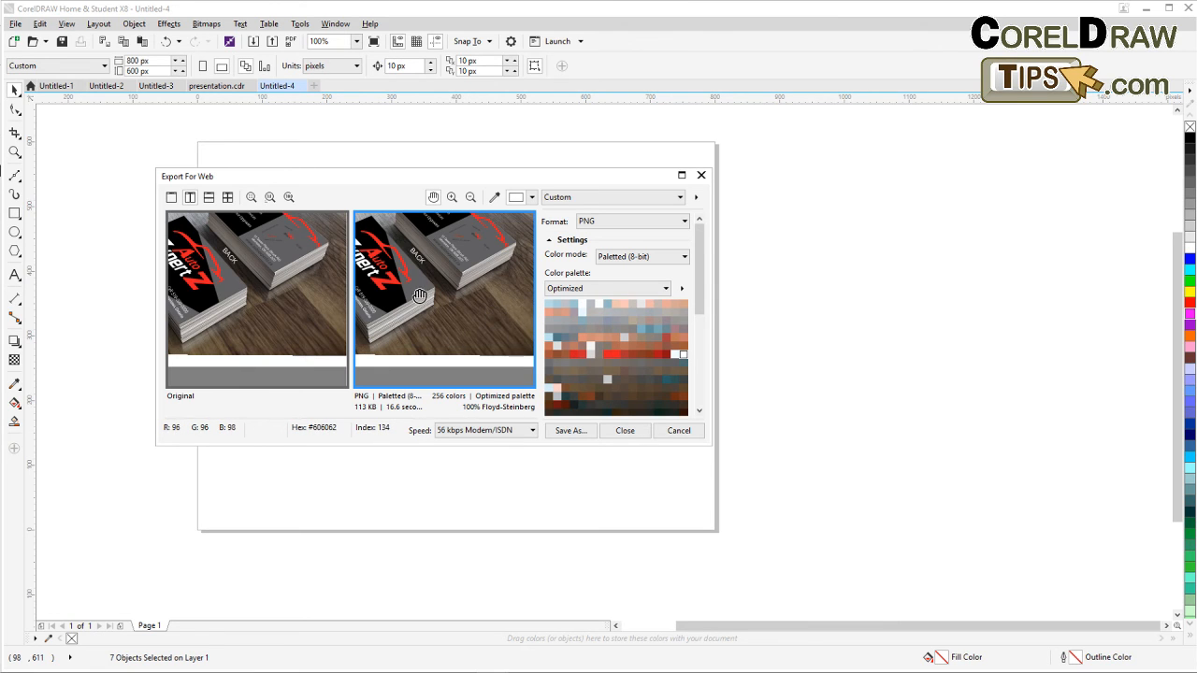
left_click_drag(367, 259, 414, 300)
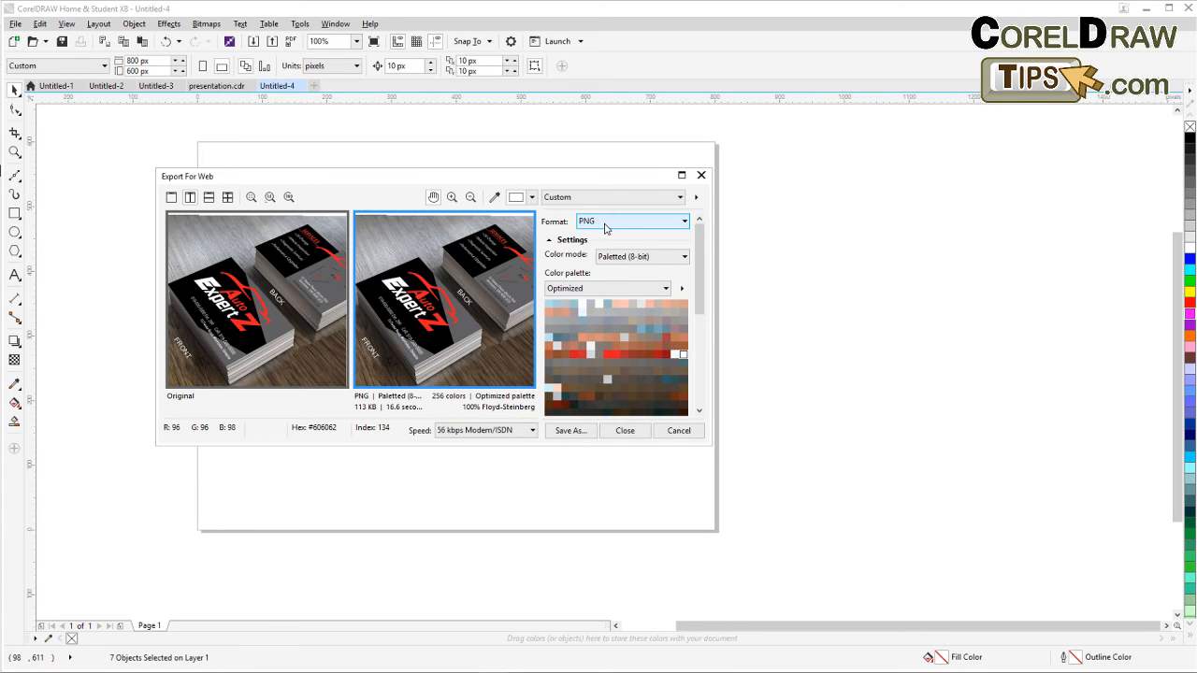
Save the web export as a PNG named SA on the Desktop.
left_click(568, 433)
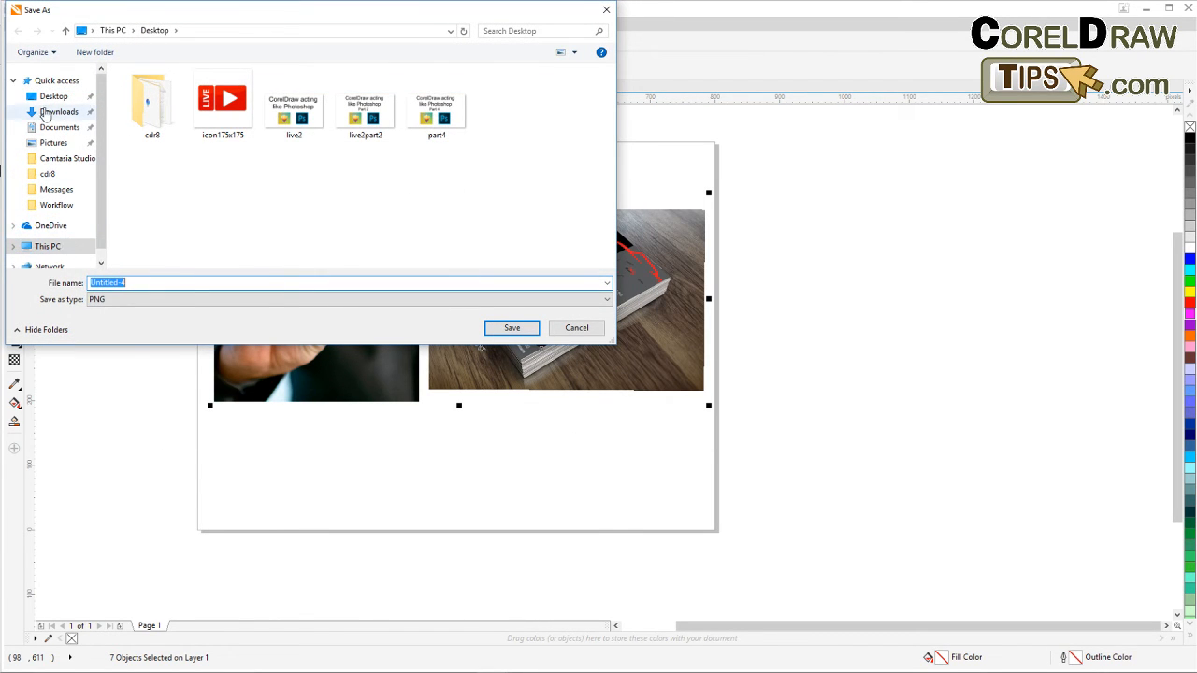
left_click(44, 97)
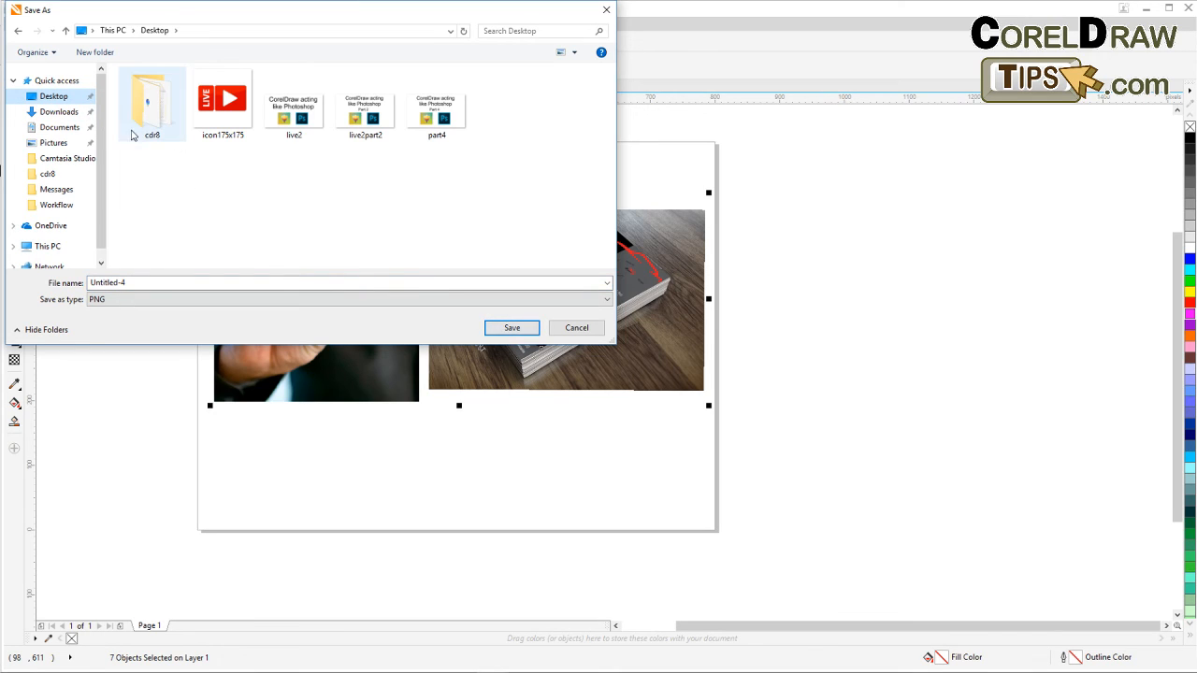
left_click(228, 283)
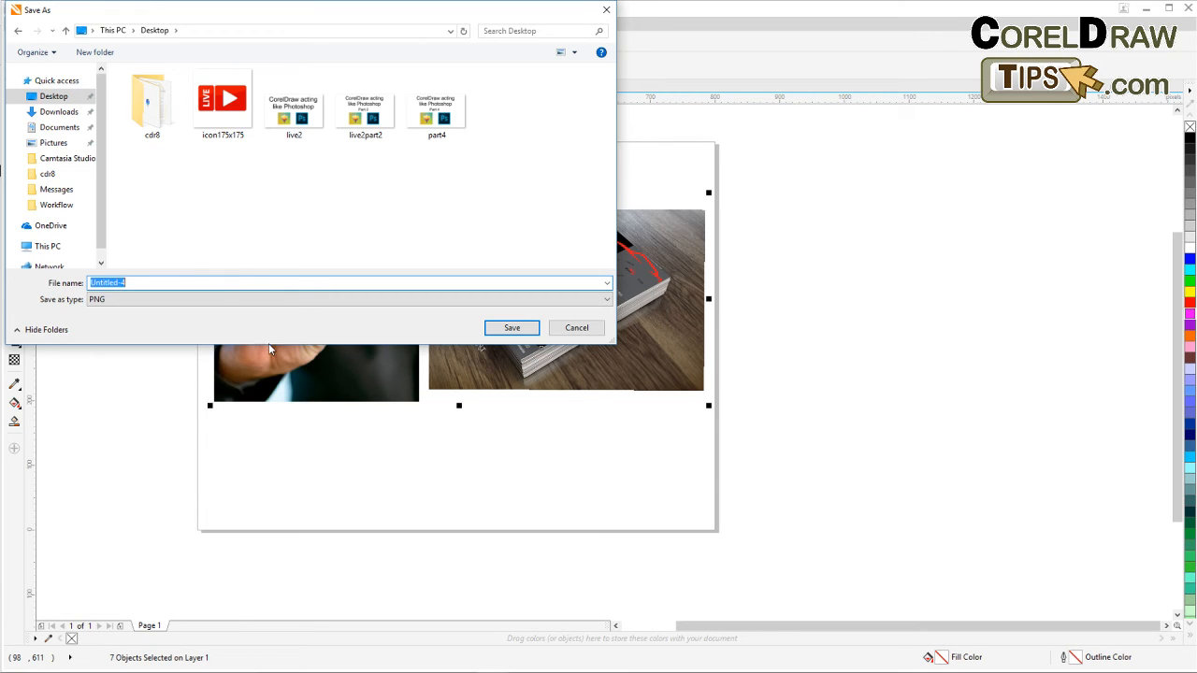
type("SAMPLE")
left_click(522, 330)
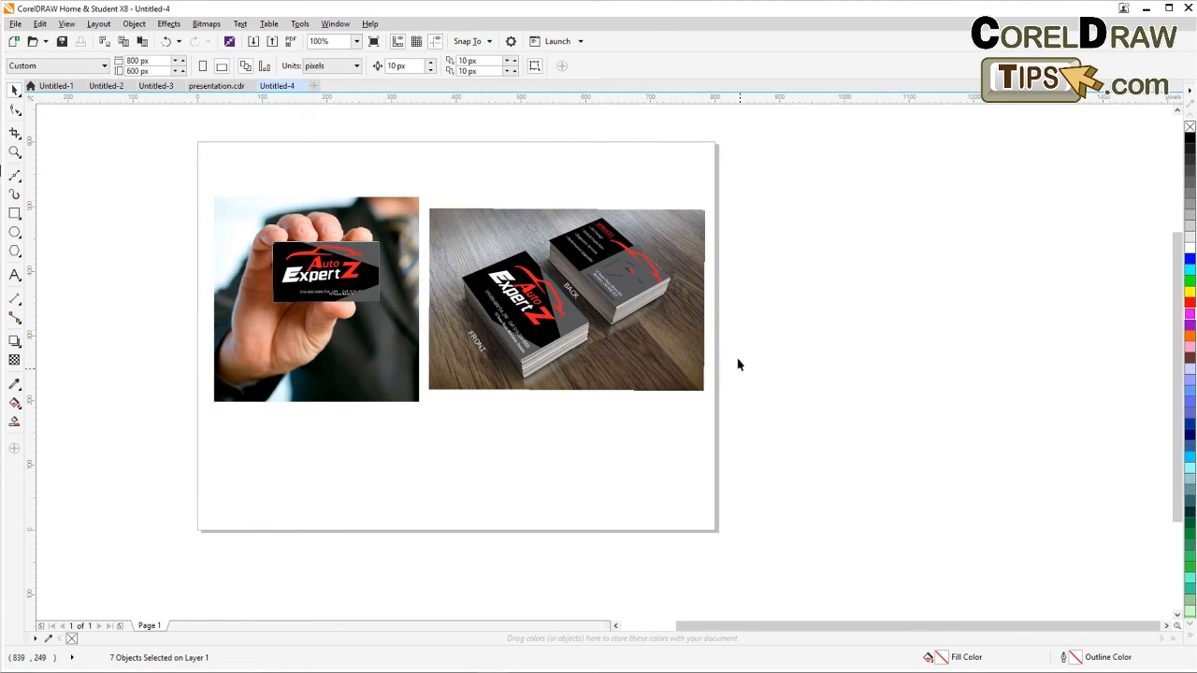
Zoom in and out to inspect the business card images on the new page.
left_click(660, 406)
left_click_drag(773, 402, 752, 403)
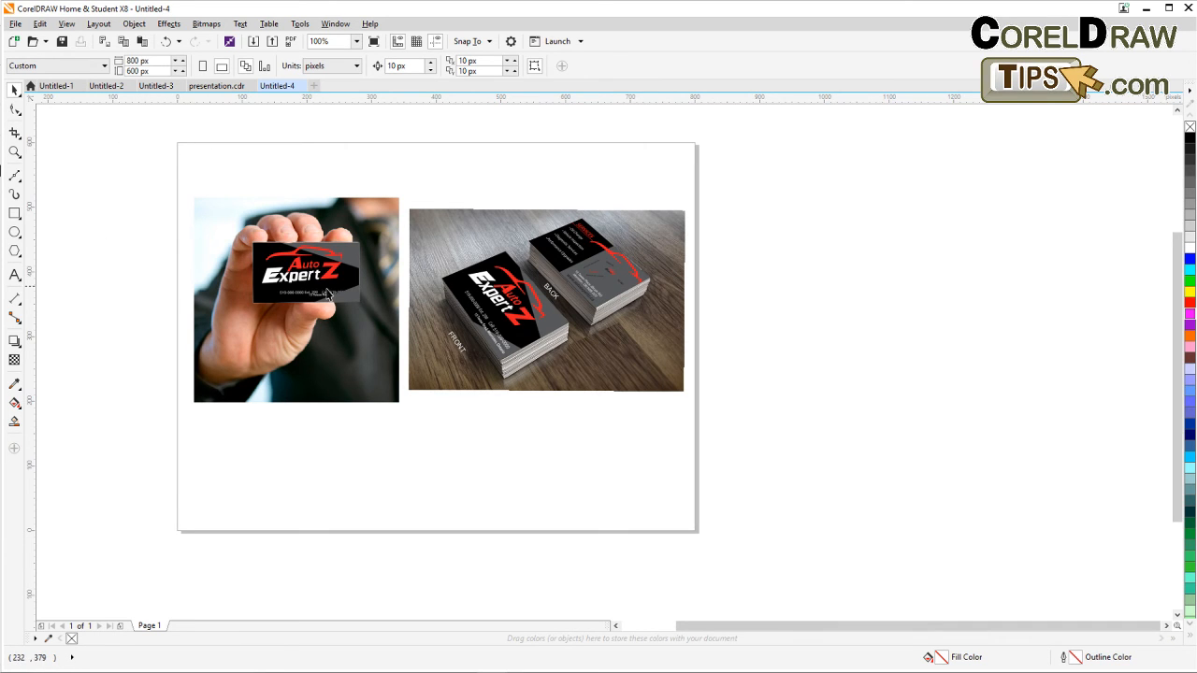
scroll(320, 285, "up", 2)
scroll(318, 284, "down", 2)
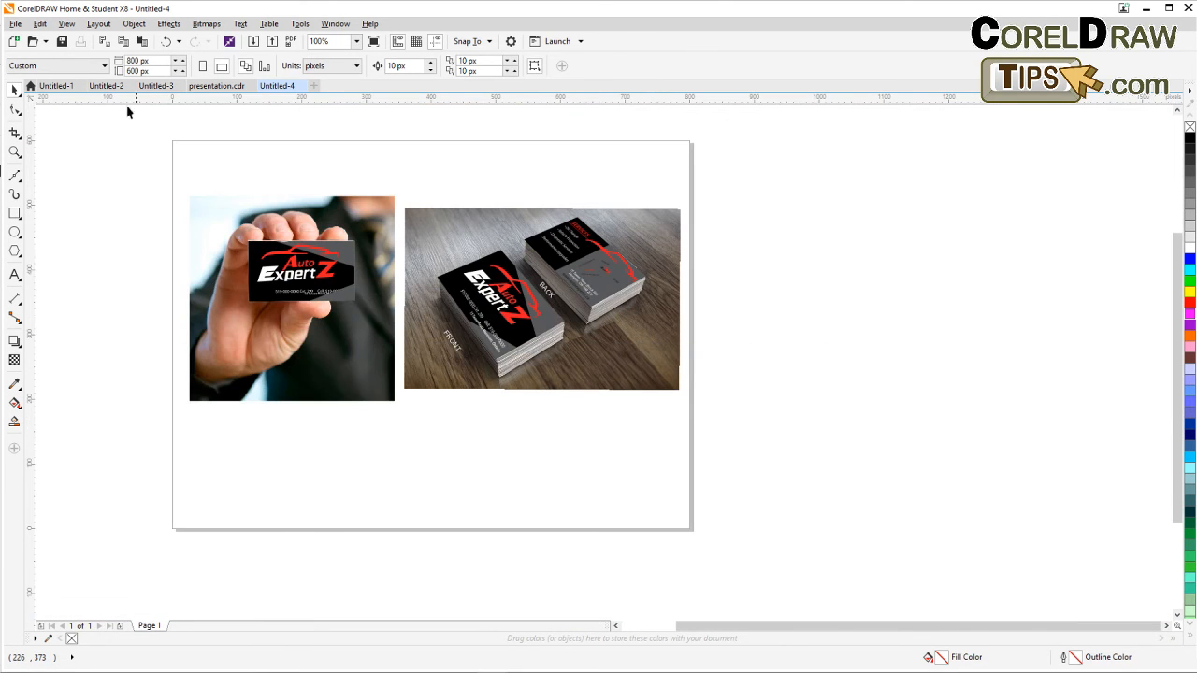
left_click(66, 24)
left_click(86, 98)
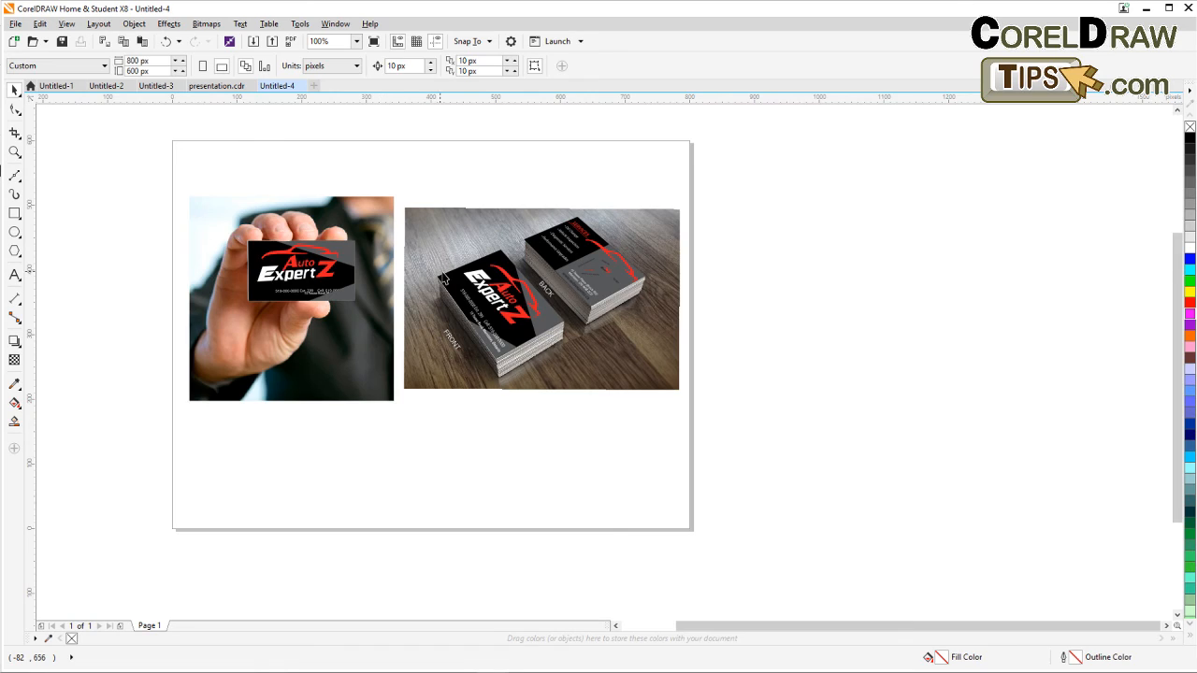
scroll(446, 278, "up", 1)
scroll(666, 318, "up", 1)
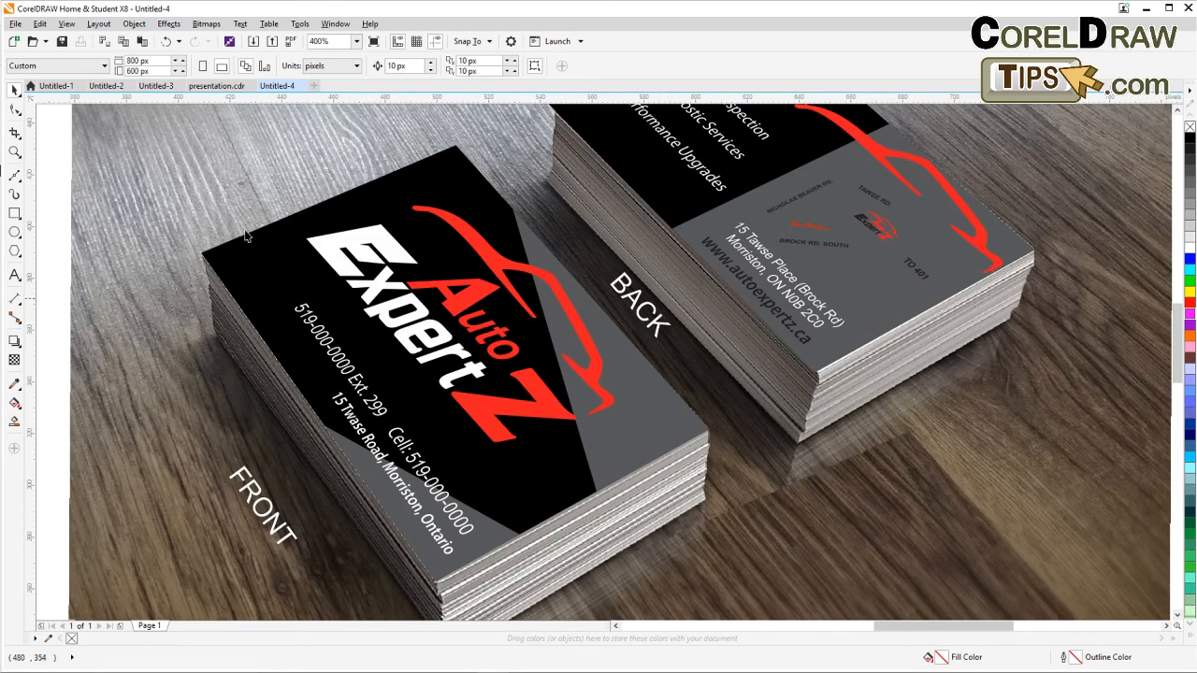
scroll(414, 327, "up", 2)
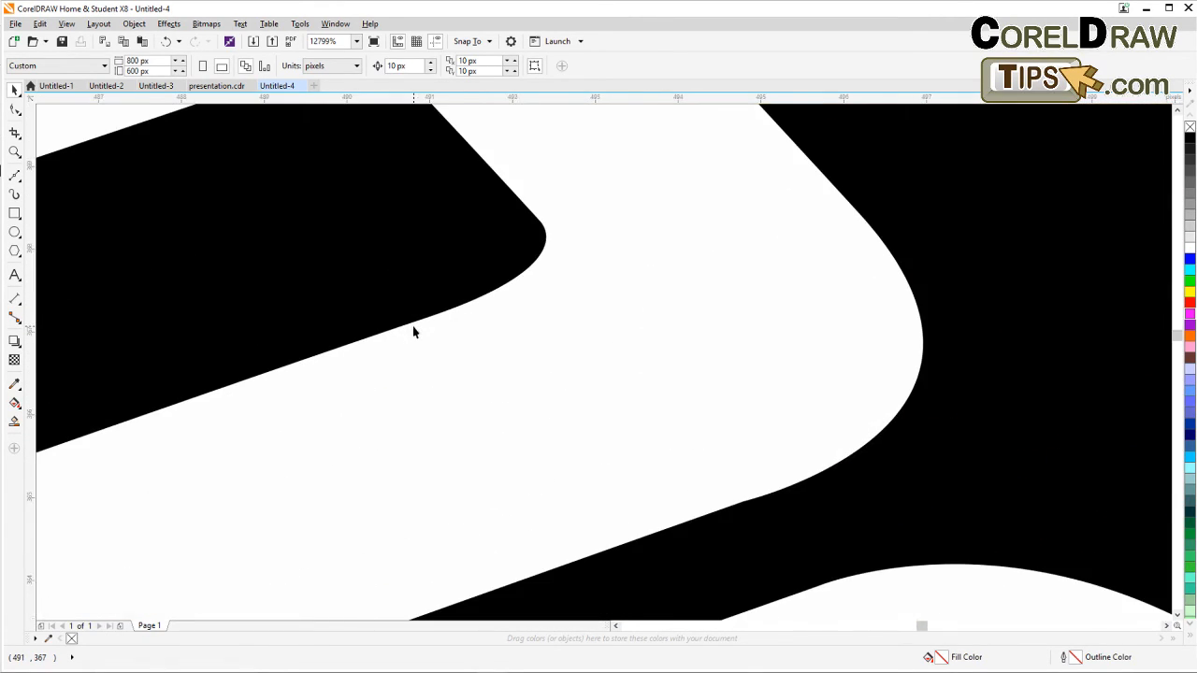
scroll(415, 331, "down", 2)
scroll(436, 329, "down", 2)
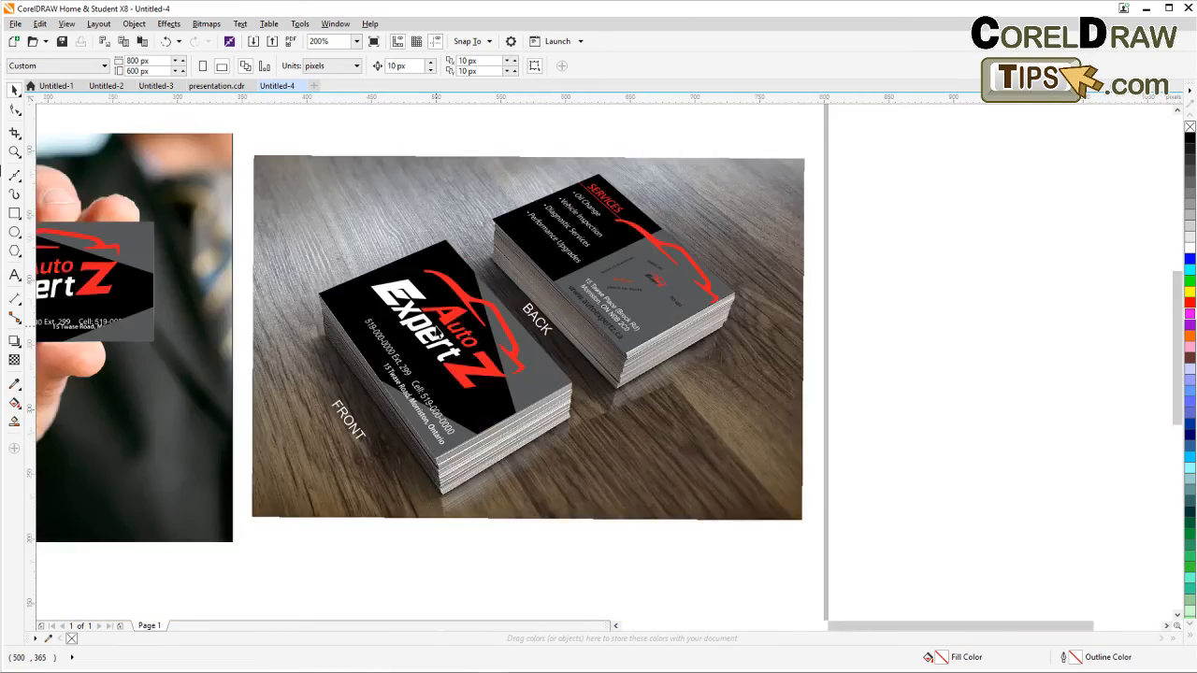
Import the exported SAMPLE.png file from the Desktop into the document.
scroll(337, 309, "up", 4)
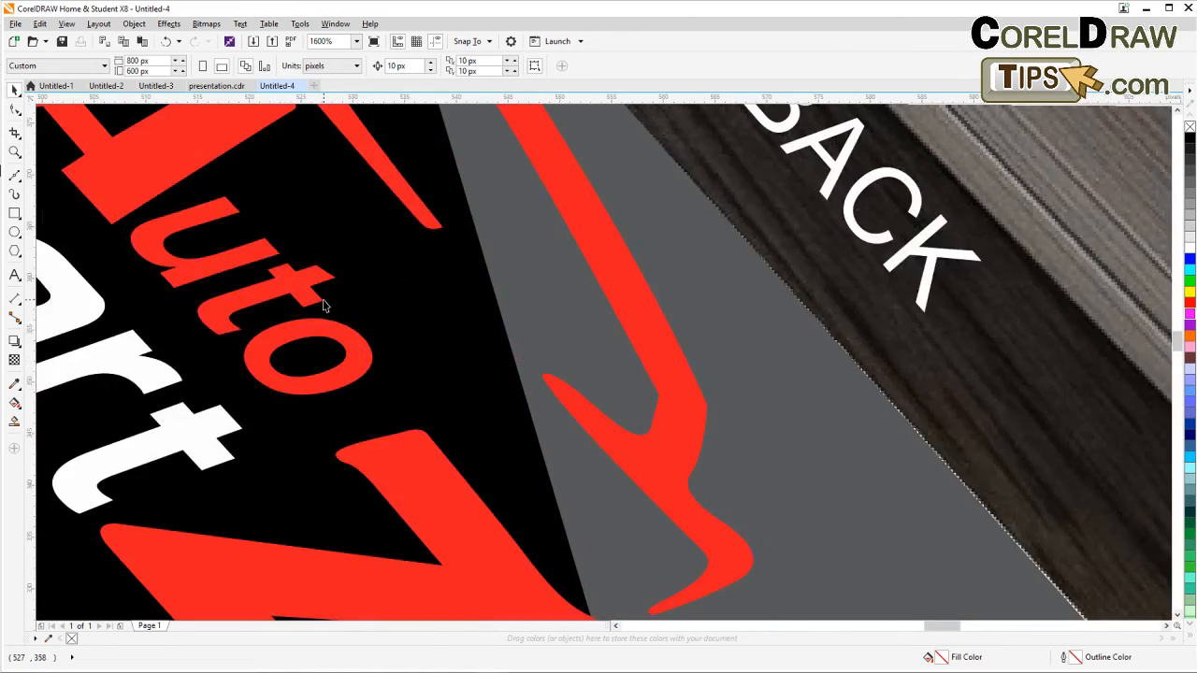
scroll(326, 305, "up", 1)
scroll(325, 303, "down", 2)
scroll(325, 300, "down", 1)
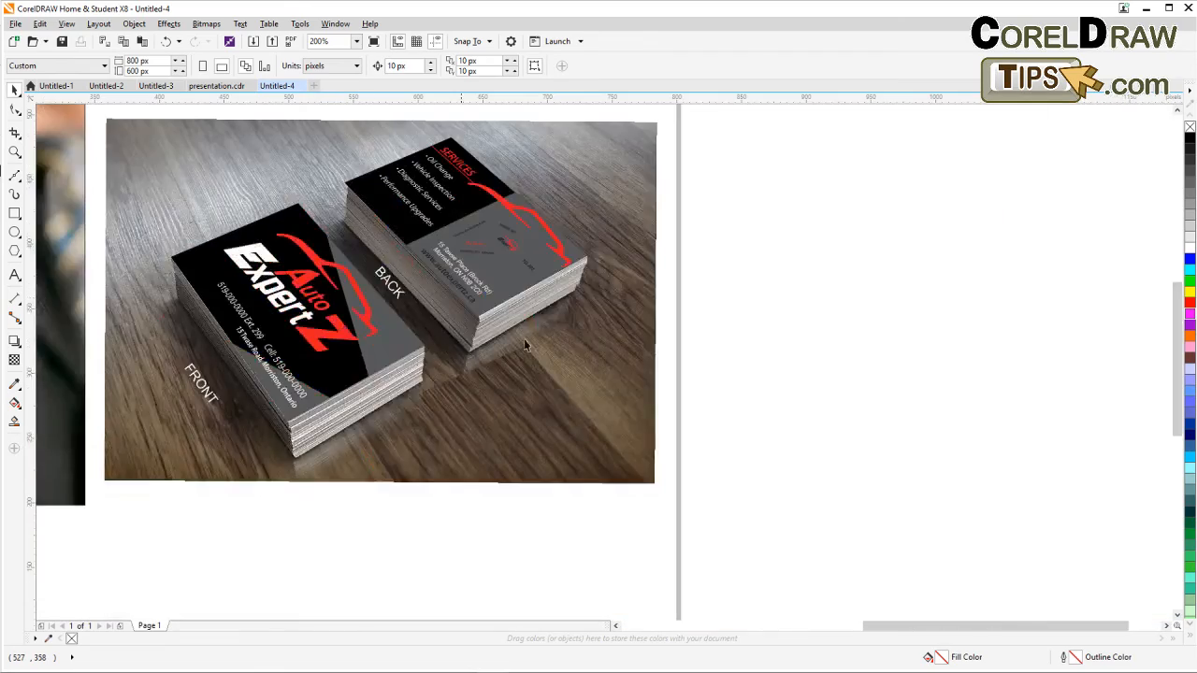
left_click_drag(742, 376, 688, 391)
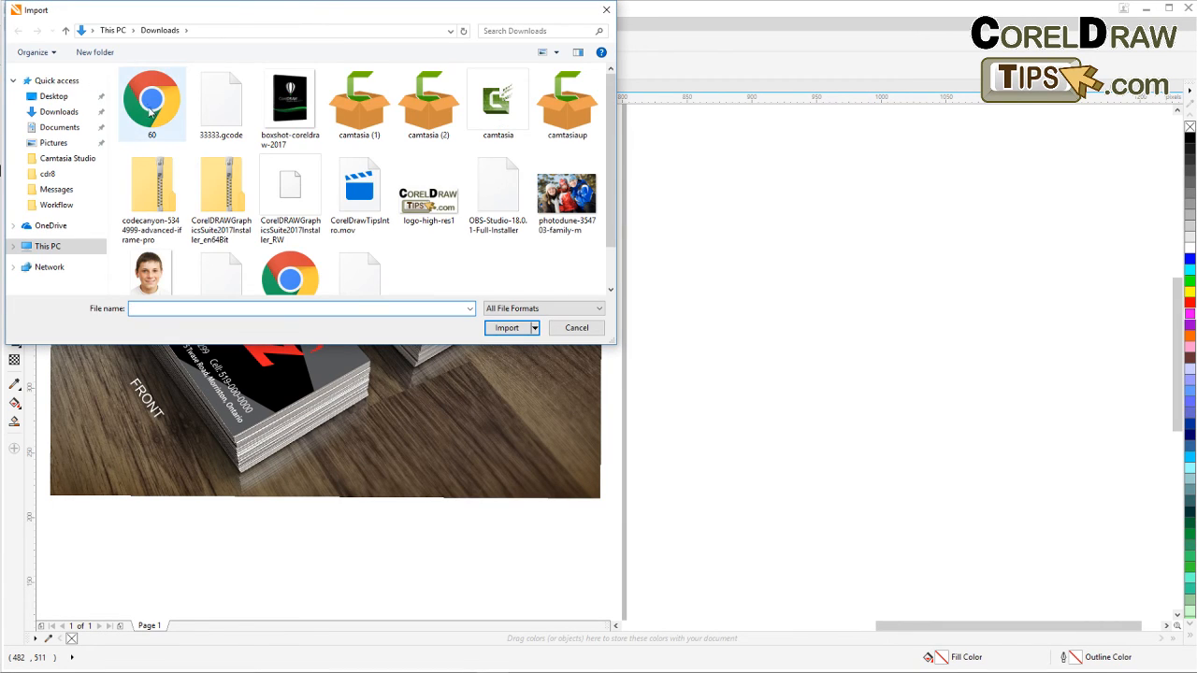
scroll(601, 264, "down", 1)
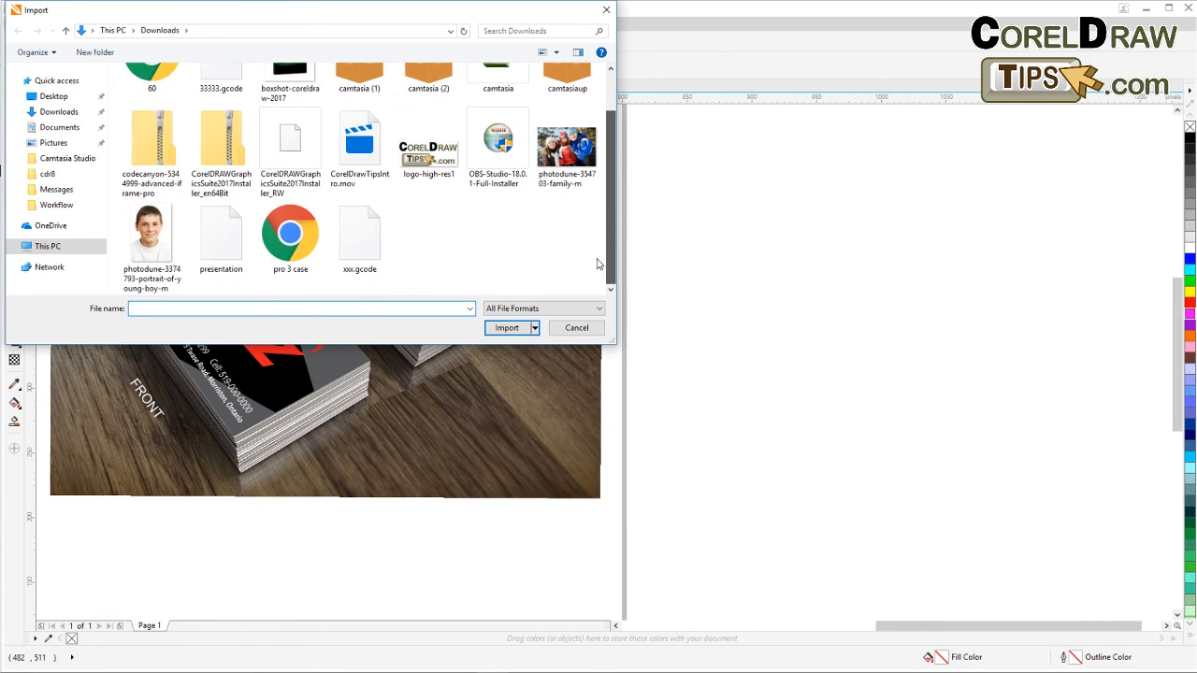
scroll(605, 165, "up", 1)
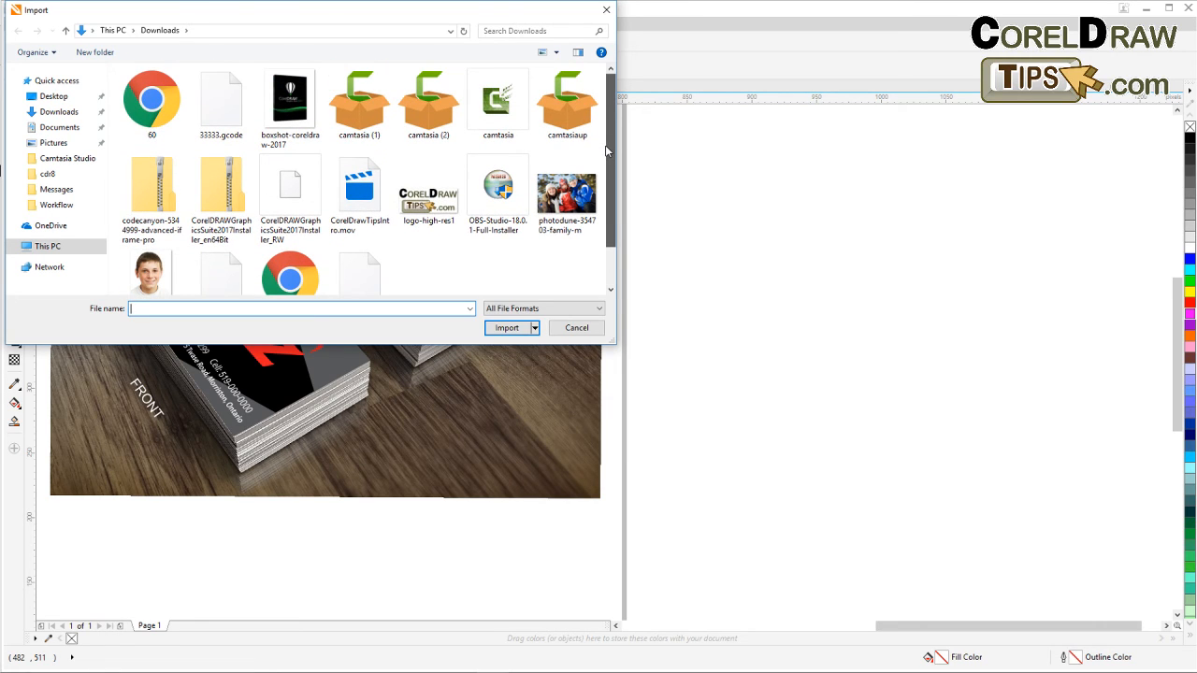
left_click(53, 97)
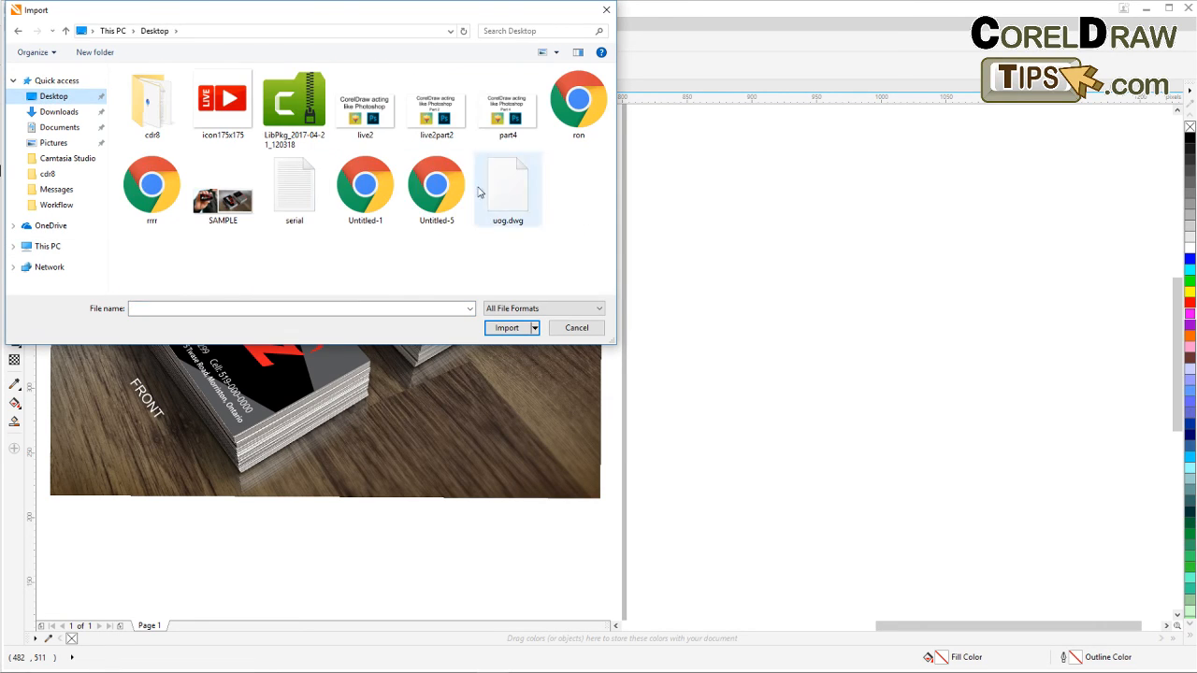
double_click(233, 203)
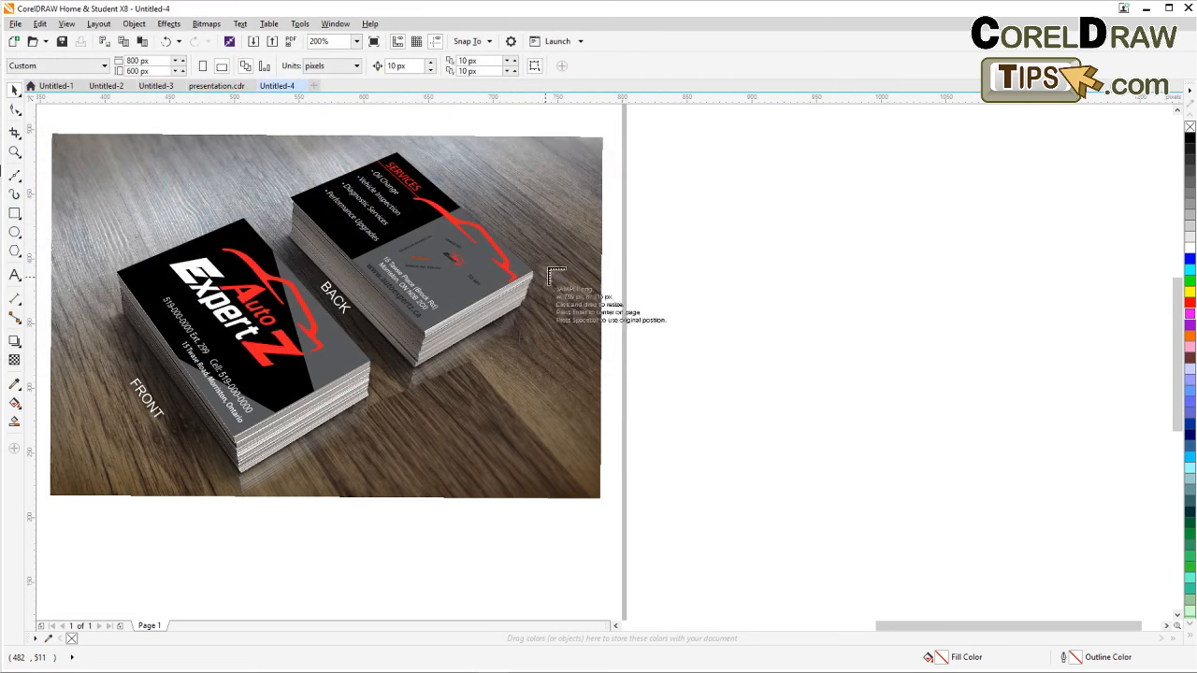
left_click(608, 149)
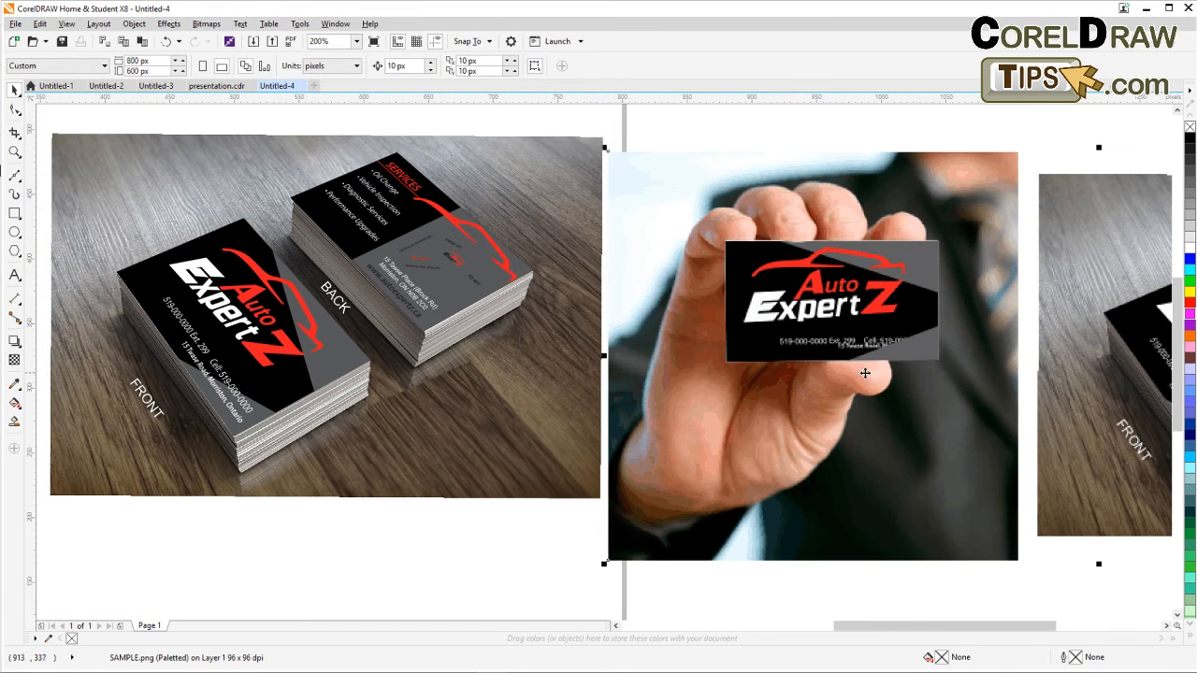
Move the imported SAMPLE image to sit just right of the page, level with the original card images.
left_click_drag(865, 373, 442, 354)
scroll(357, 284, "up", 1)
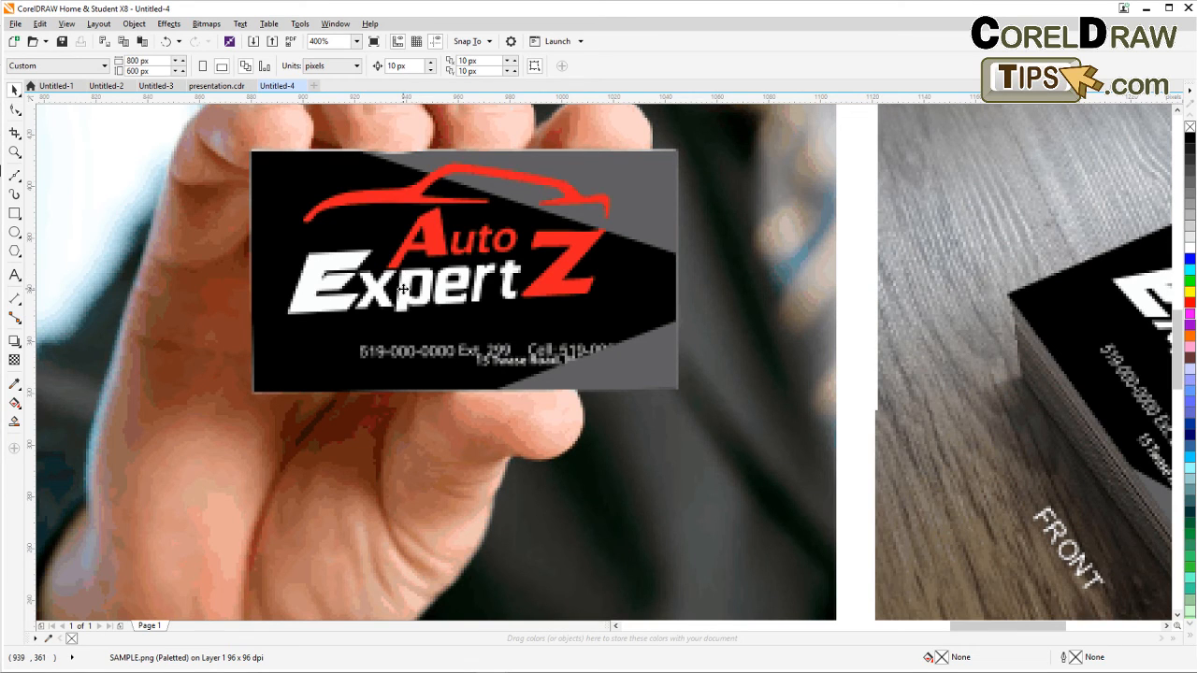
scroll(402, 290, "down", 1)
scroll(774, 355, "up", 1)
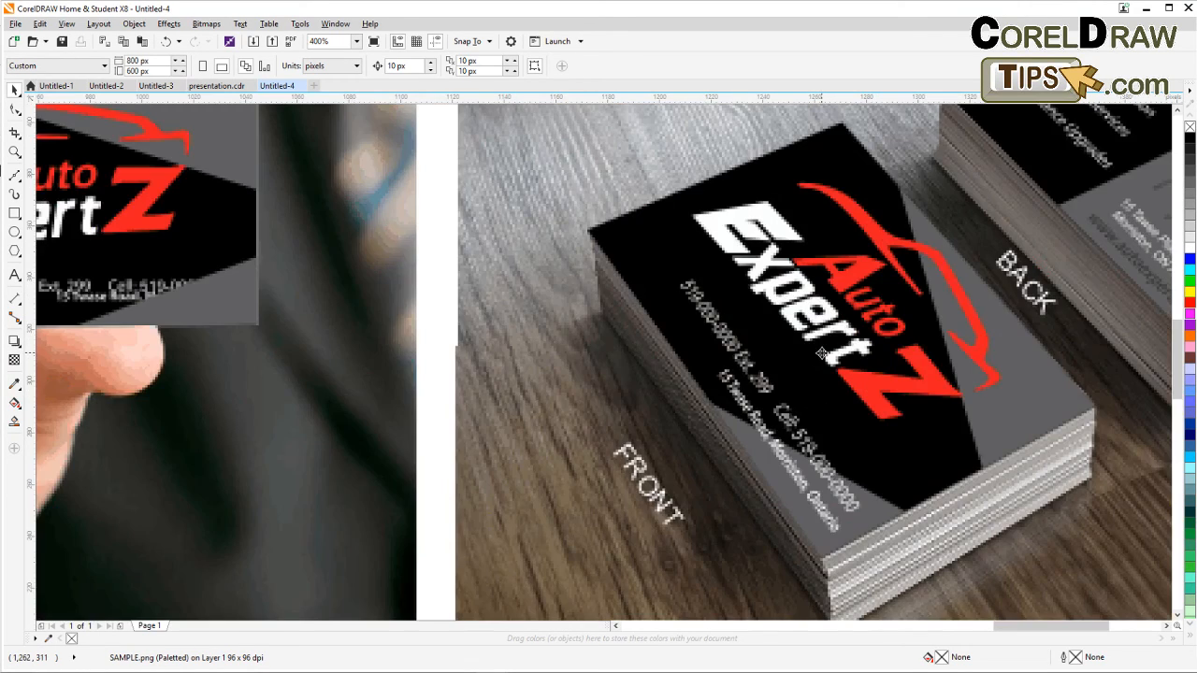
scroll(819, 354, "down", 3)
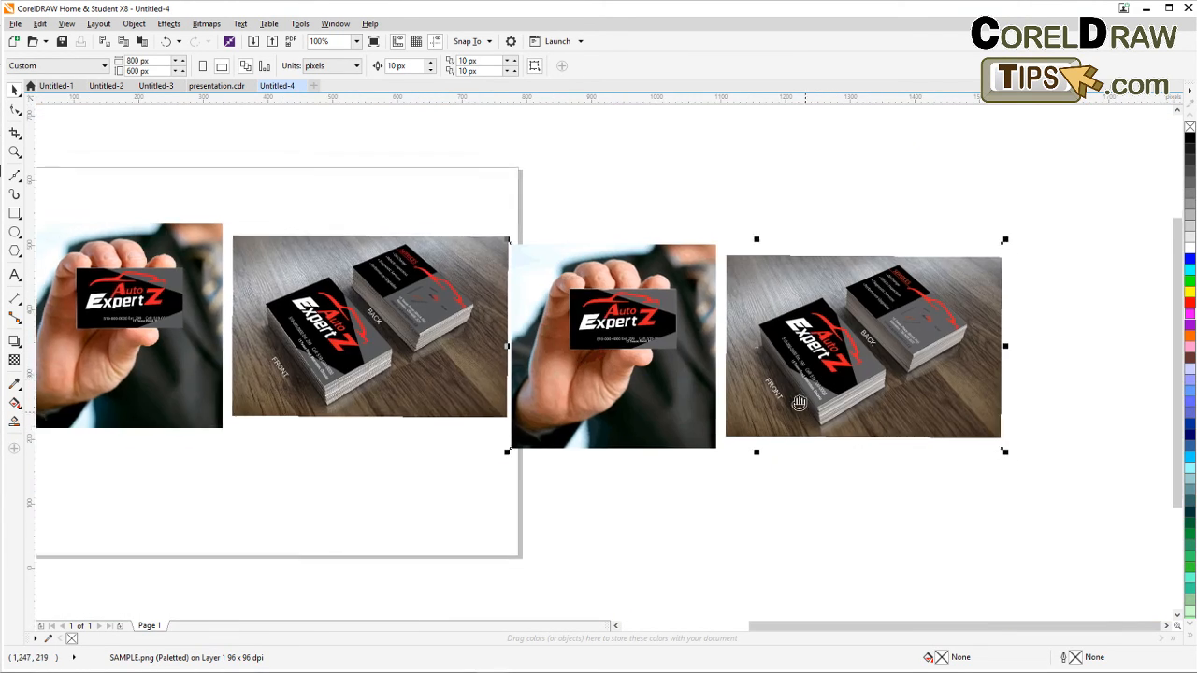
left_click_drag(676, 358, 685, 336)
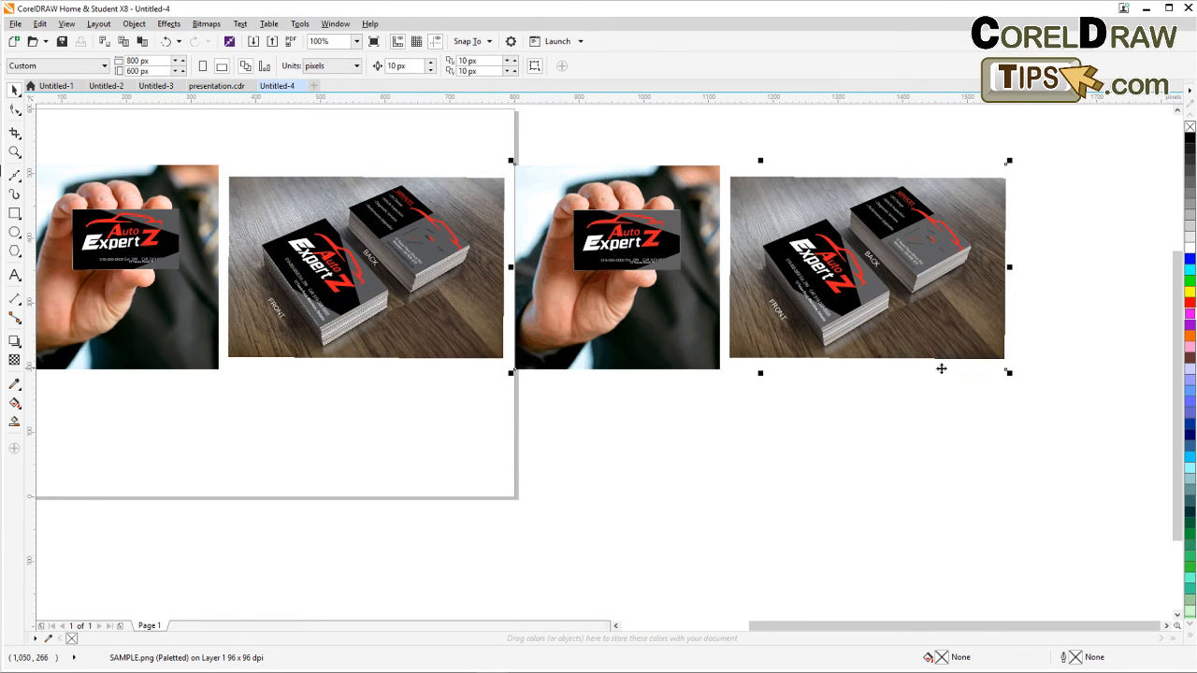
Enlarge the imported SAMPLE image slightly by scaling it from its lower-right corner.
left_click_drag(1008, 370, 1038, 385)
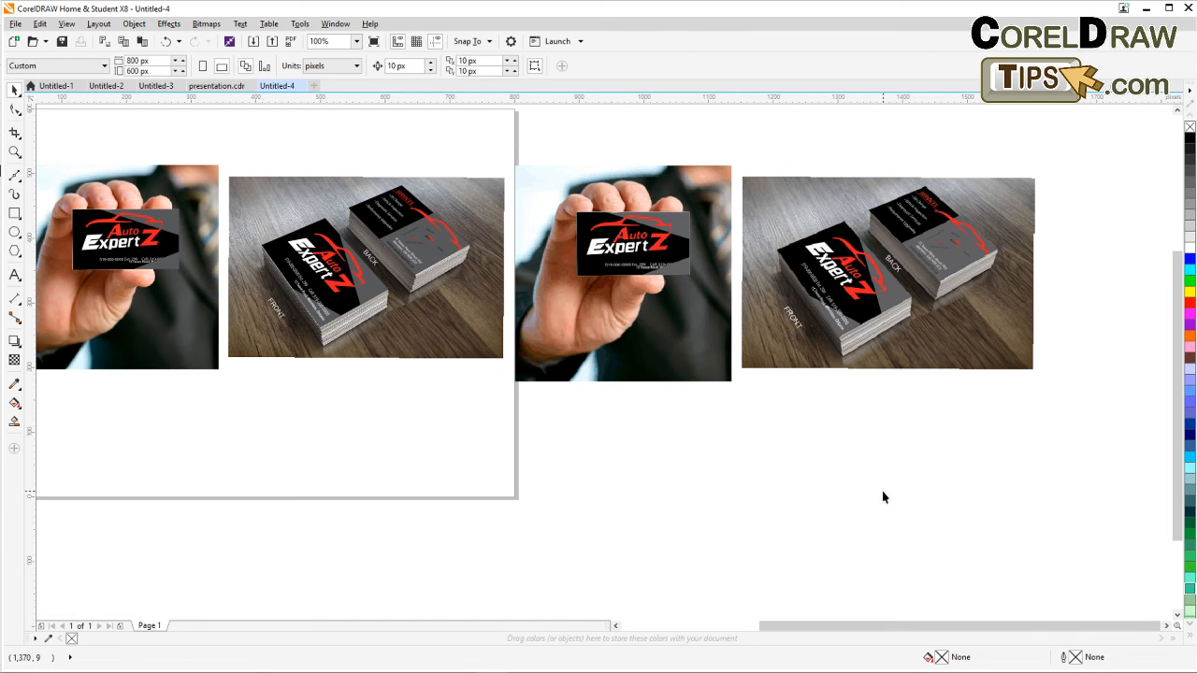
left_click_drag(884, 497, 758, 532)
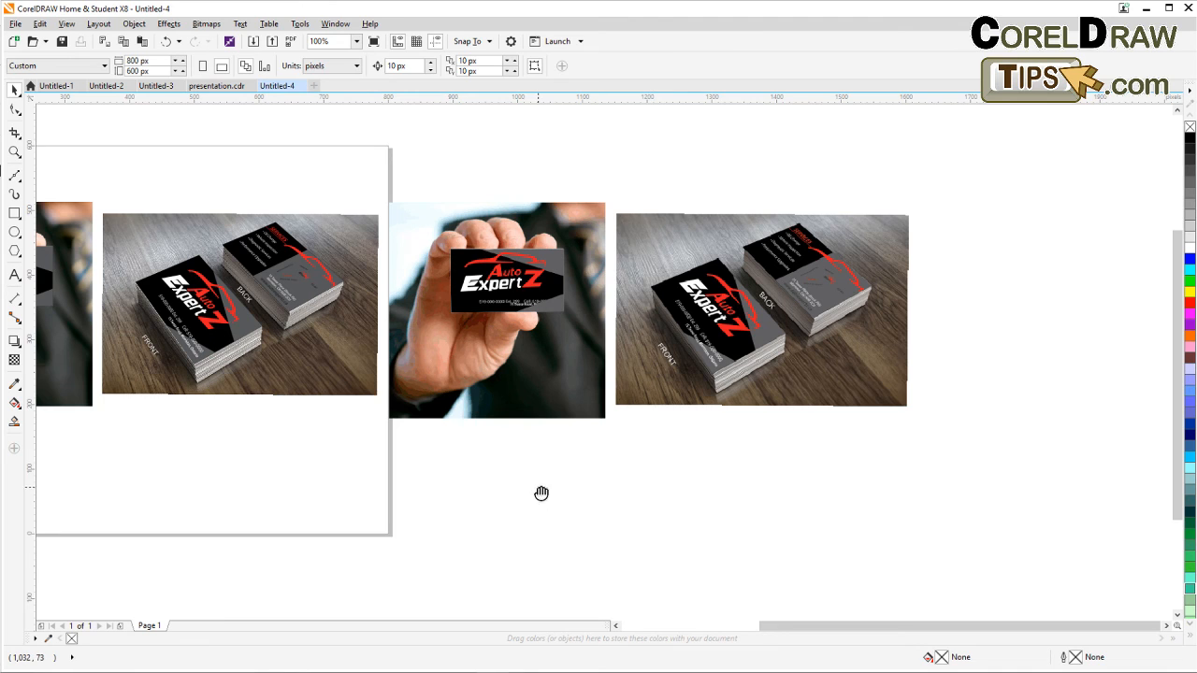
Compare the re-imported SAMPLE image against the original business card images at close zoom.
left_click_drag(539, 491, 654, 534)
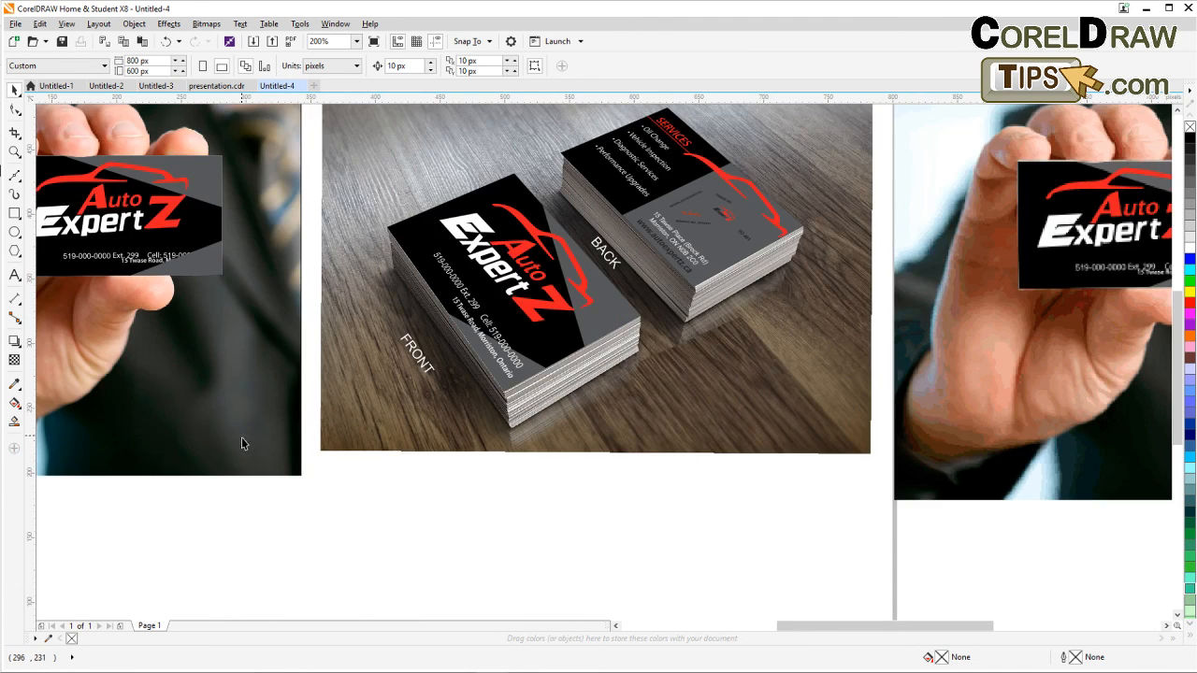
scroll(243, 436, "up", 2)
scroll(350, 496, "down", 2)
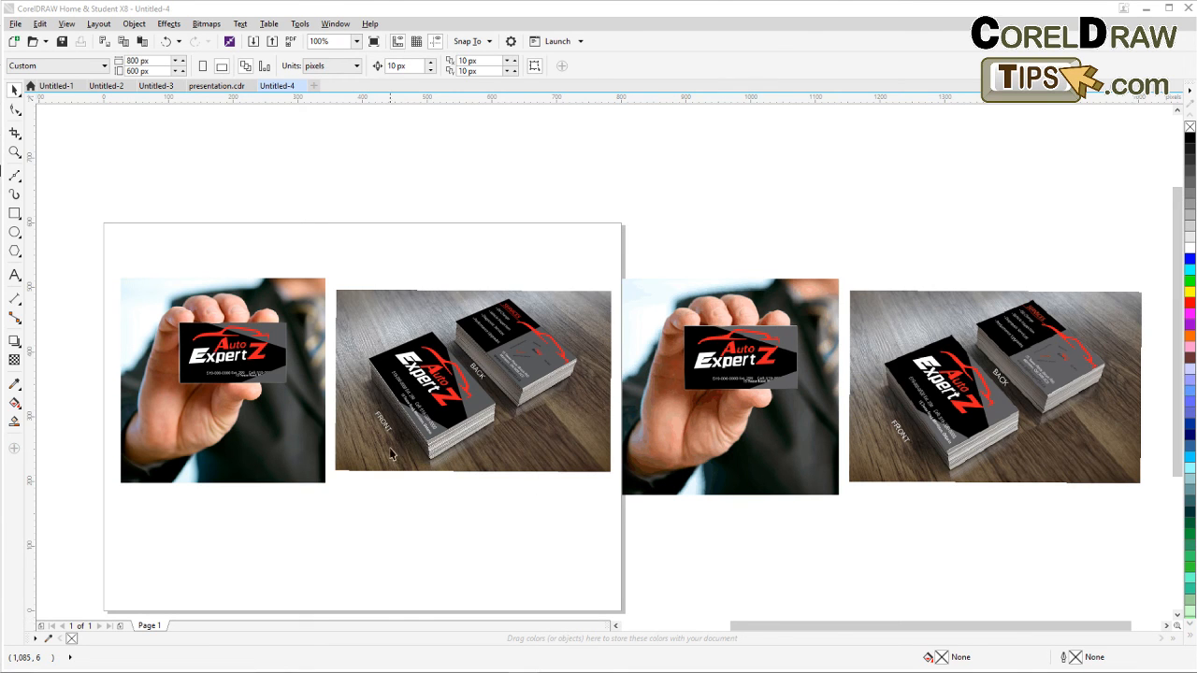
Switch to the presentation.cdr document and survey all the mockups on its second page at different zoom levels.
left_click(222, 87)
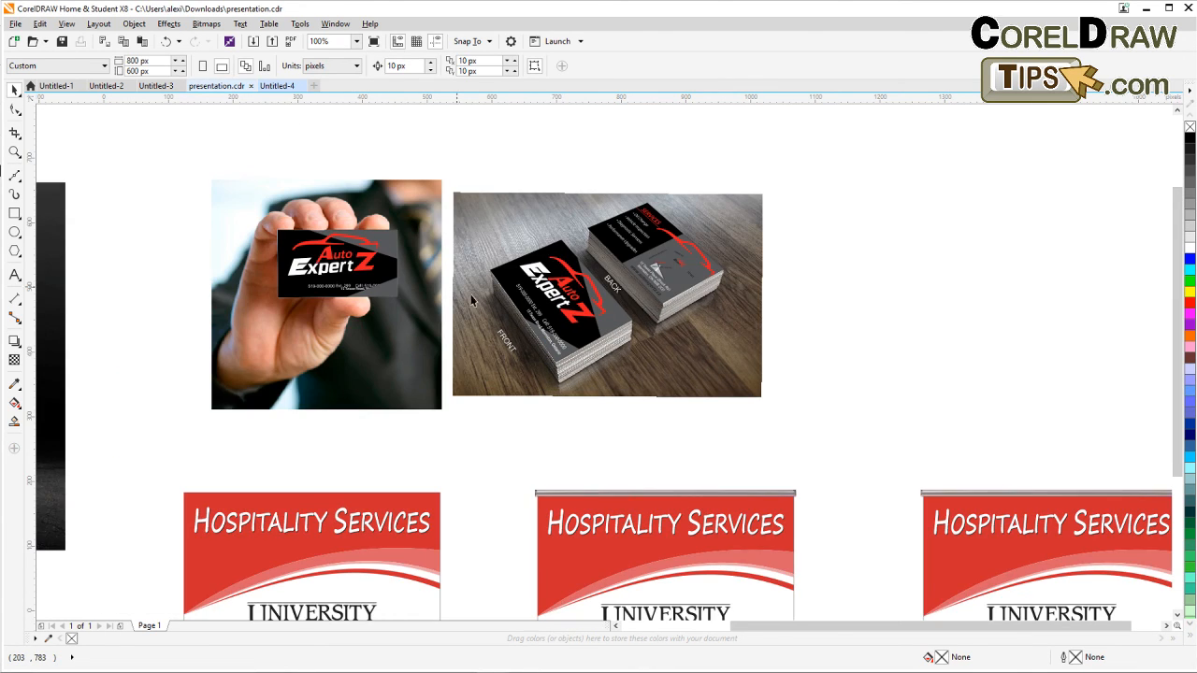
scroll(679, 430, "down", 1)
left_click_drag(678, 426, 760, 301)
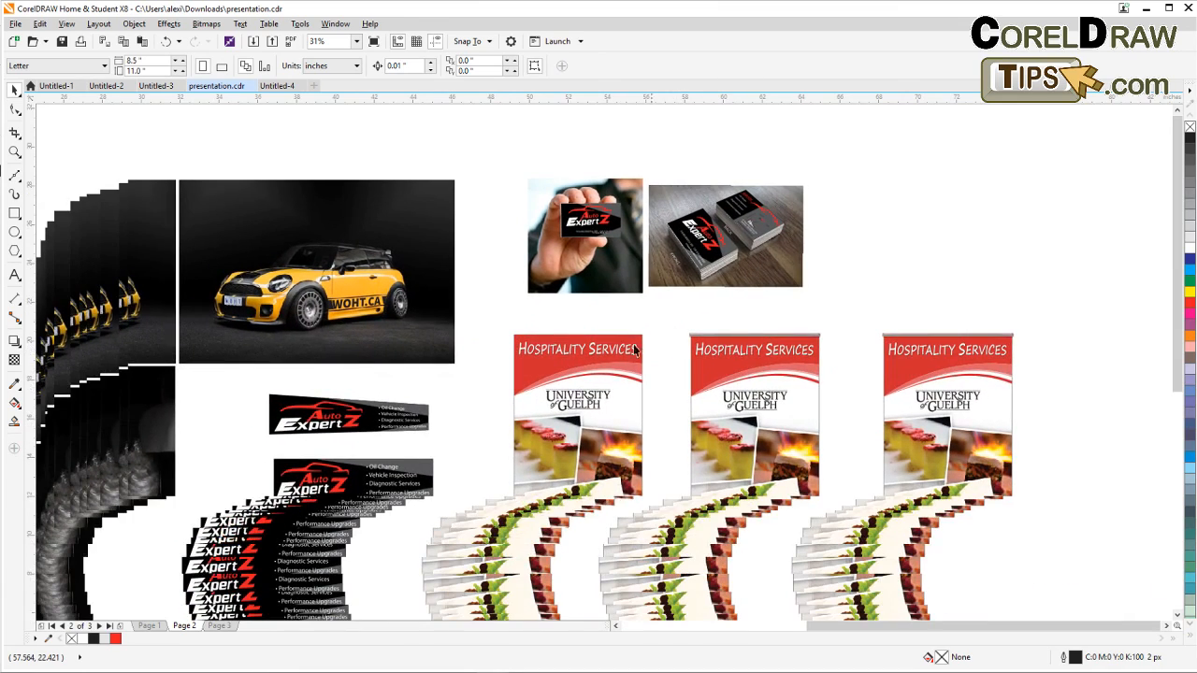
left_click_drag(552, 409, 608, 323)
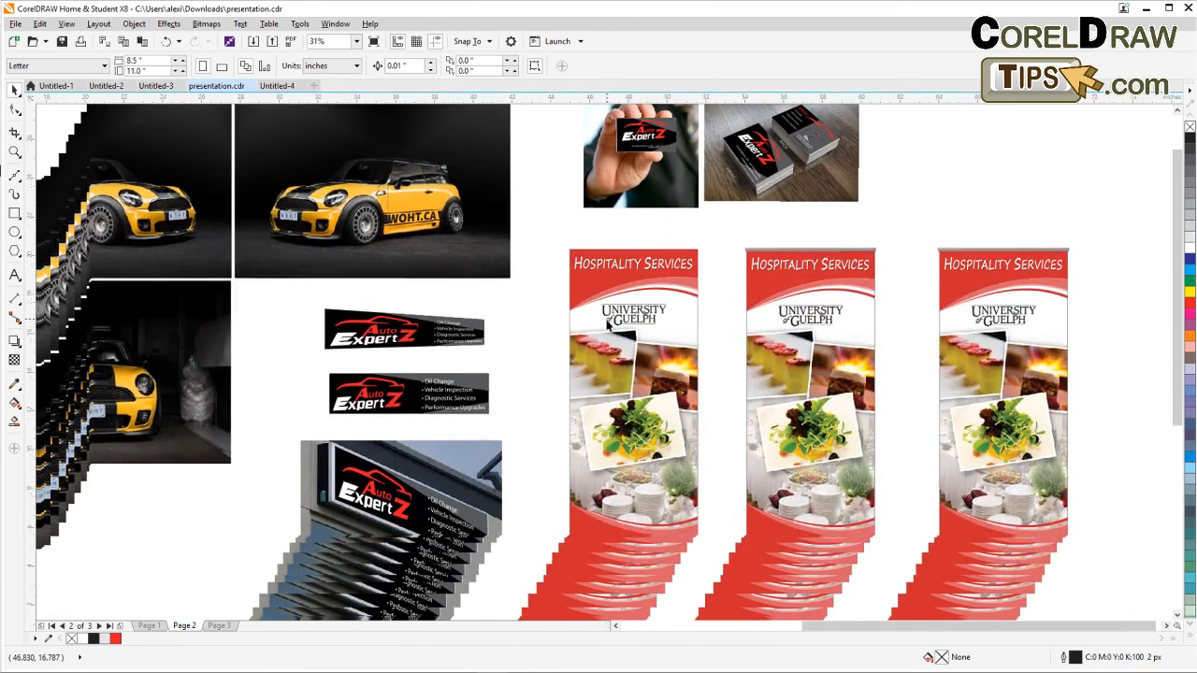
left_click_drag(760, 421, 682, 391)
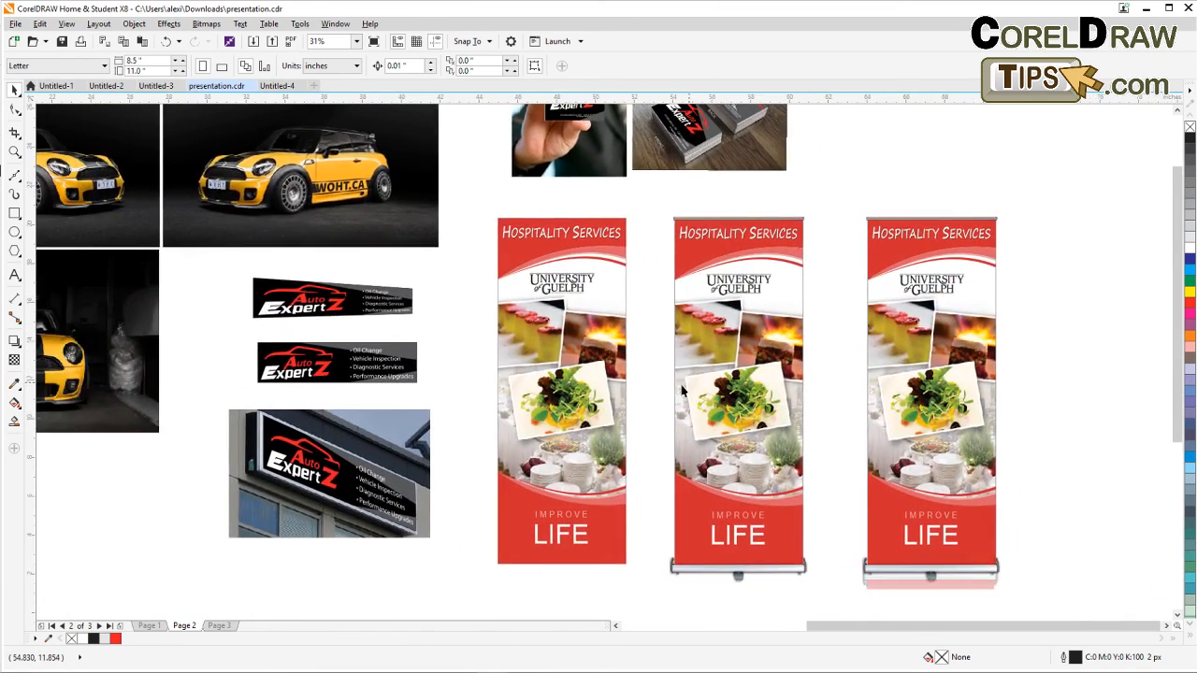
scroll(681, 390, "down", 1)
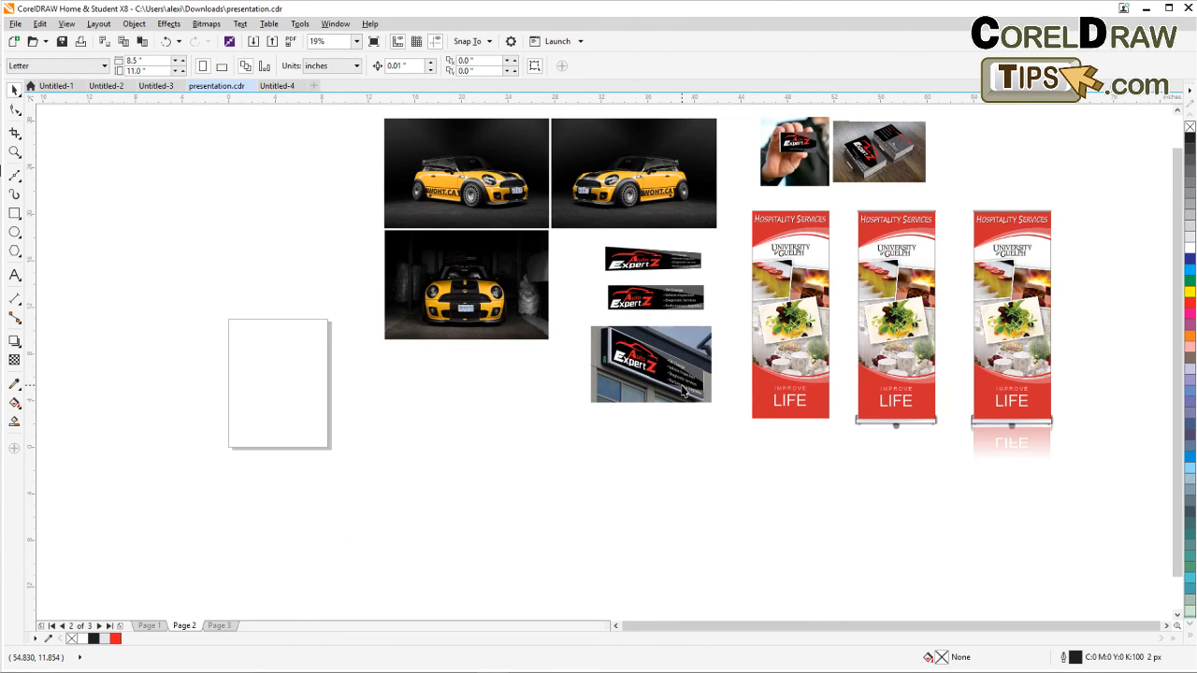
left_click(14, 152)
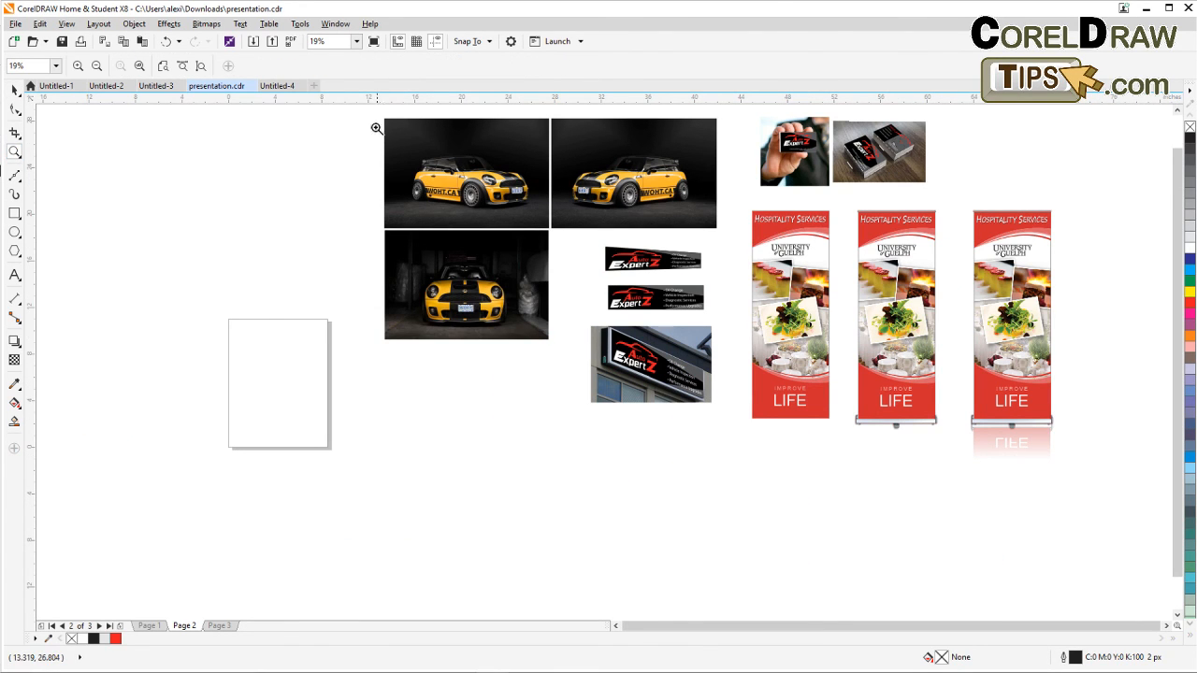
left_click_drag(375, 118, 1050, 459)
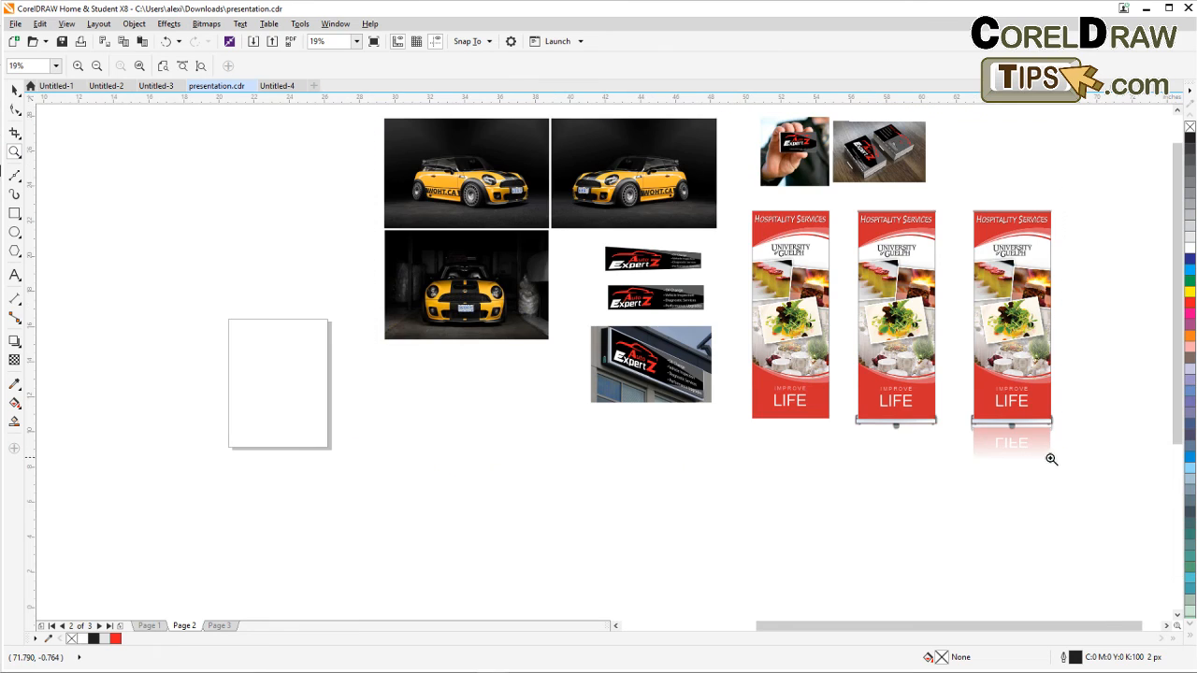
left_click(14, 91)
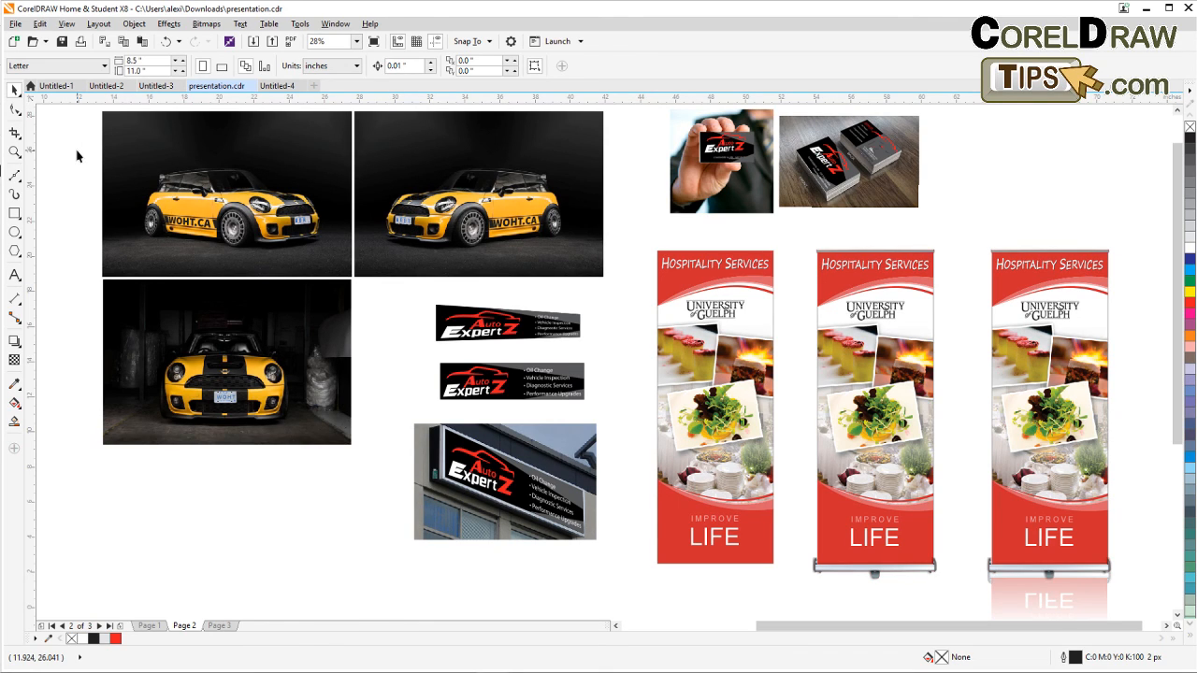
scroll(557, 300, "down", 2)
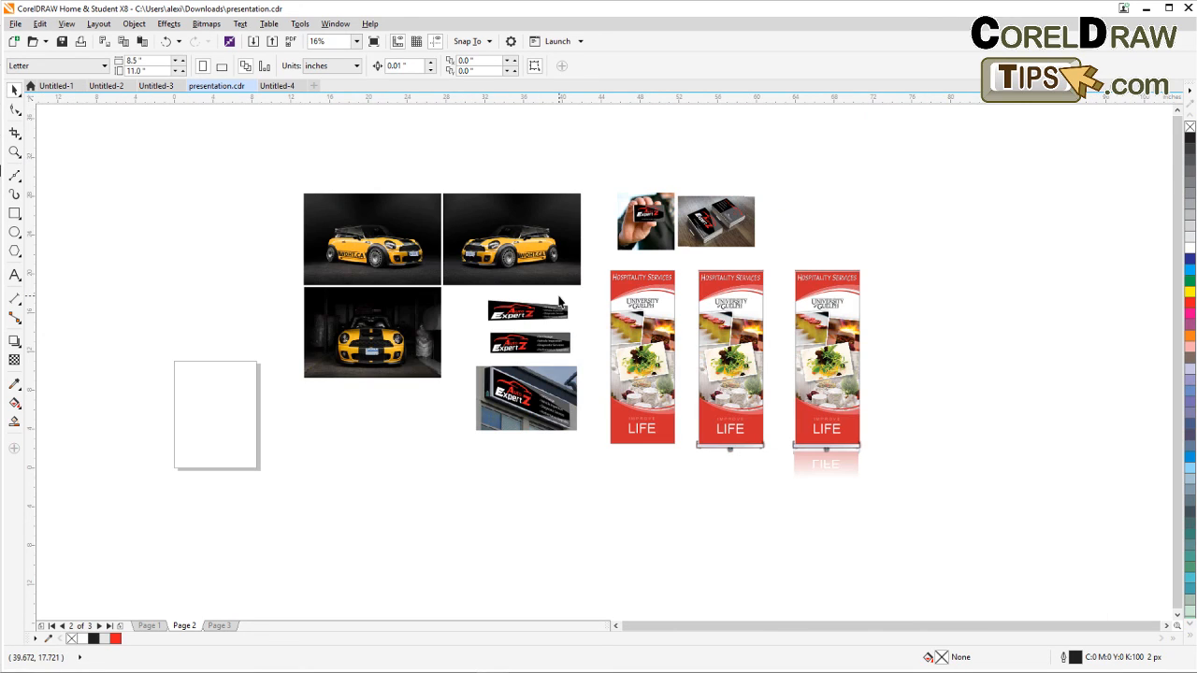